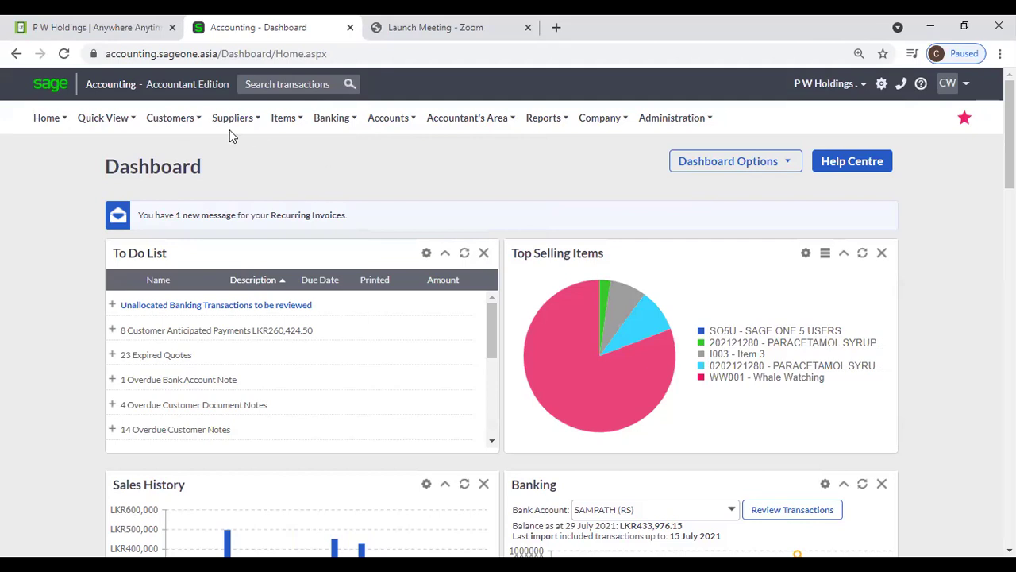
- Open the list of supplier adjustments among the supplier transactions
mouse_move(232, 131)
mouse_move(238, 203)
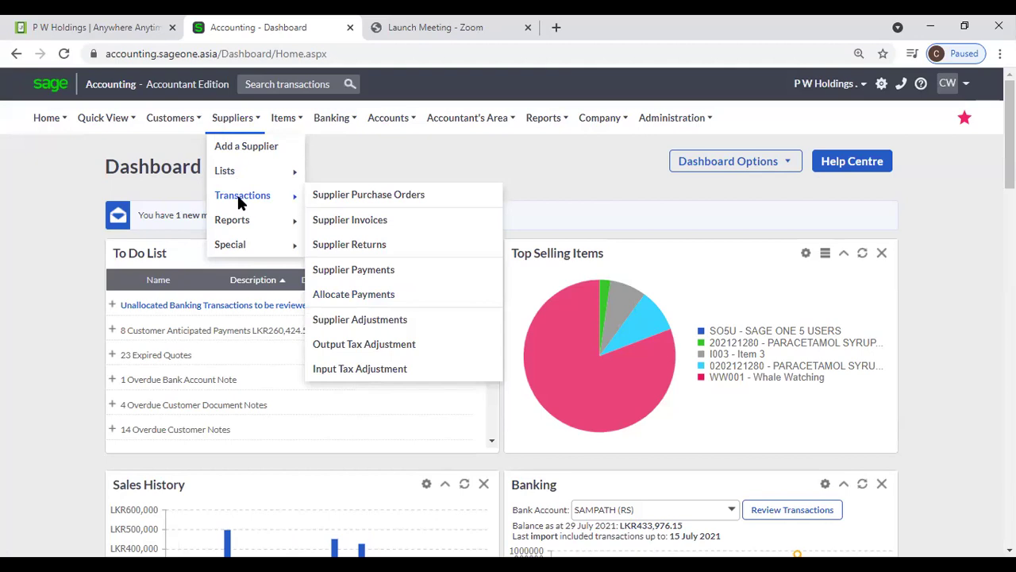
click(447, 280)
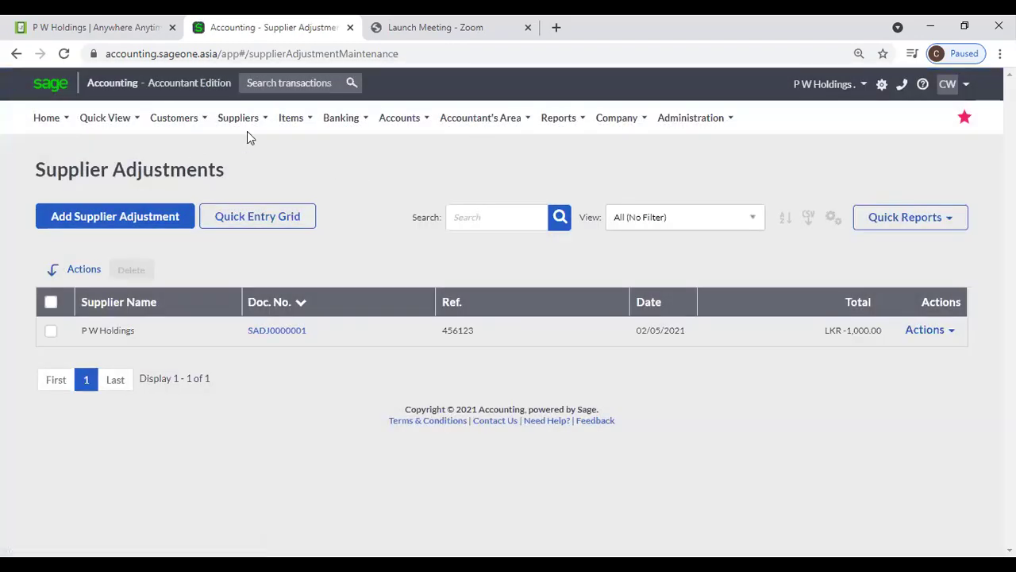
click(238, 119)
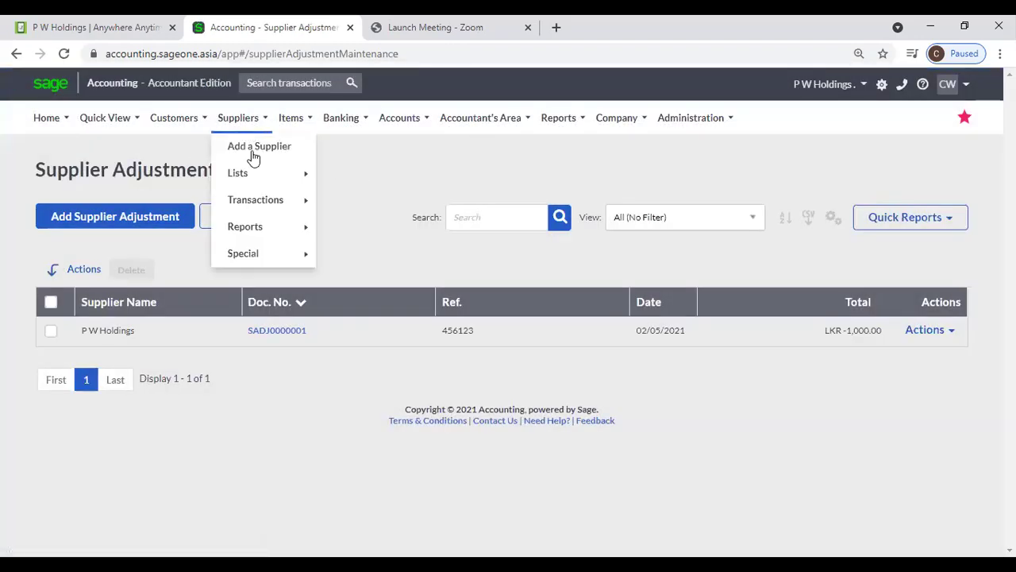
mouse_move(270, 204)
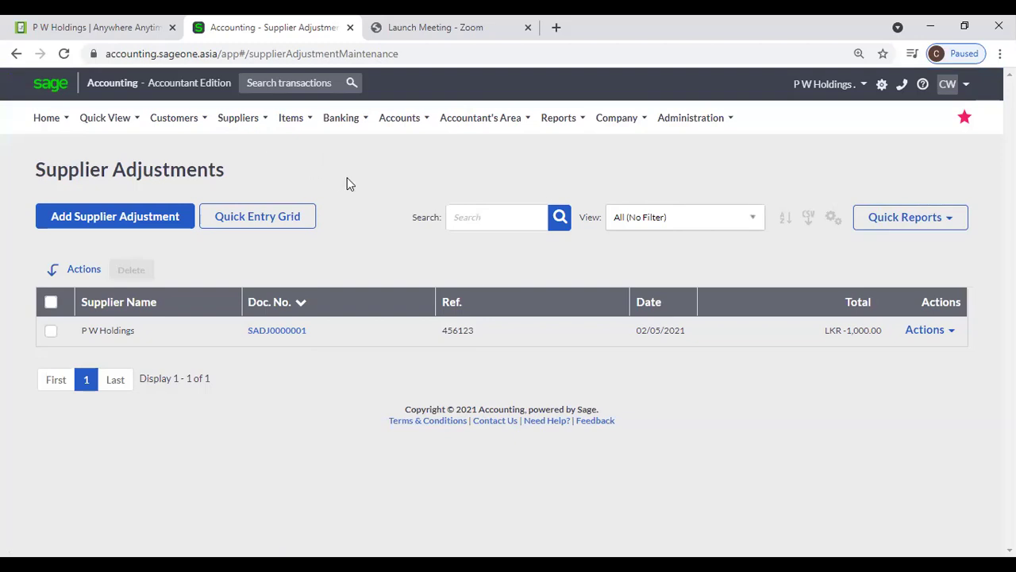
- Start a new supplier adjustment and select P W Holdings as the supplier
click(157, 228)
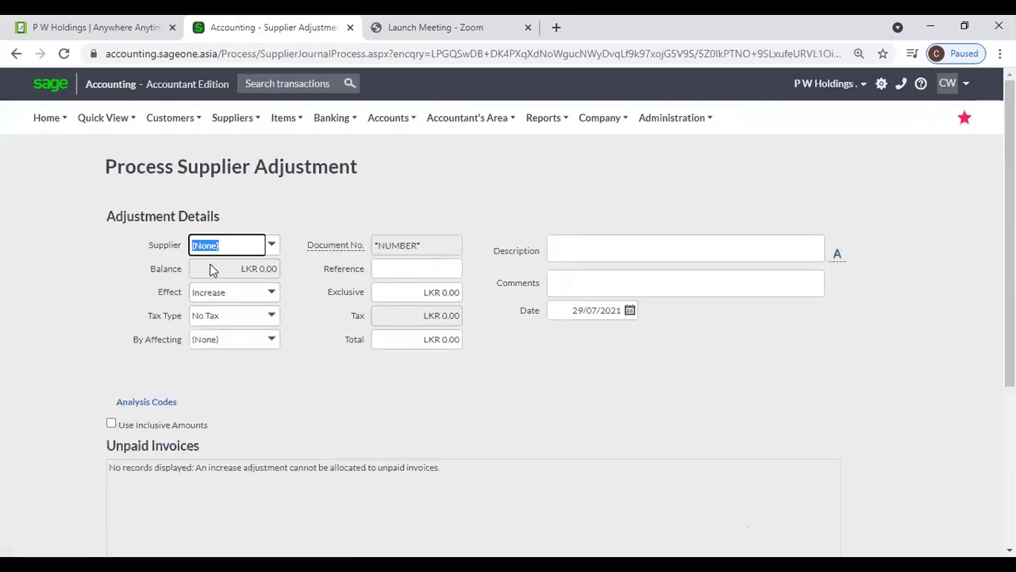
click(270, 246)
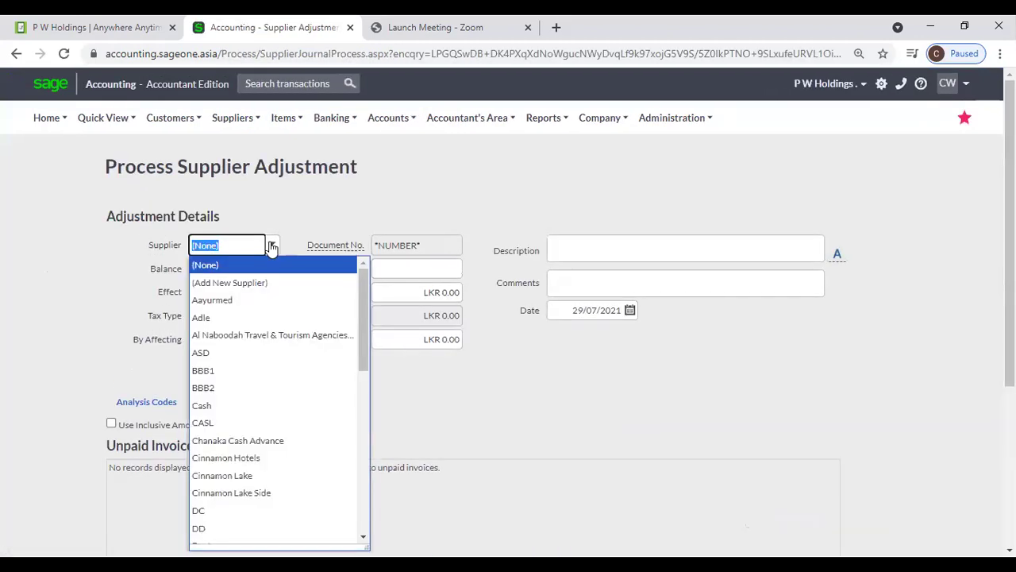
text(p)
click(271, 263)
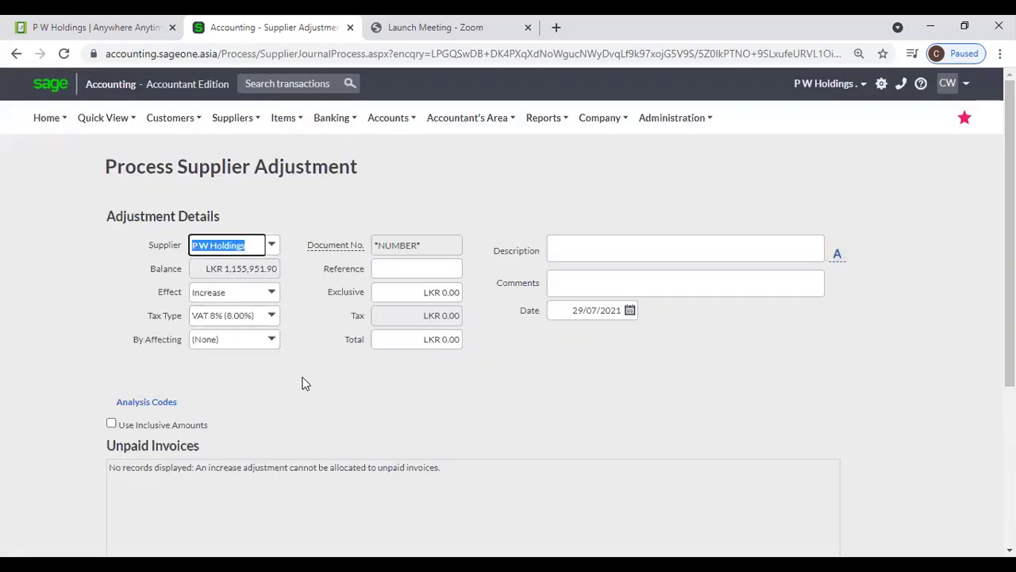
click(313, 381)
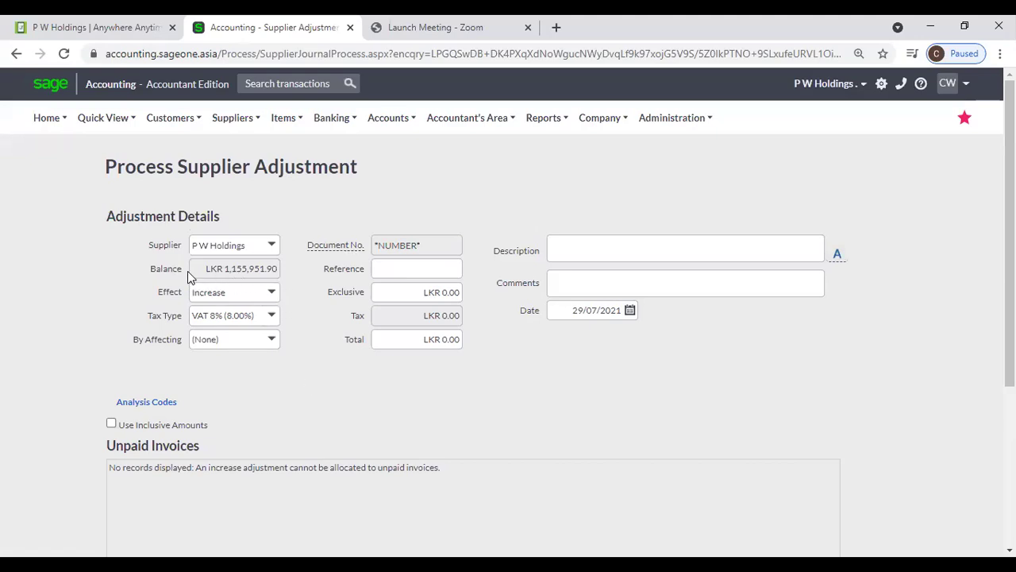
- Examine the available choices for the adjustment's effect and tax type
click(272, 294)
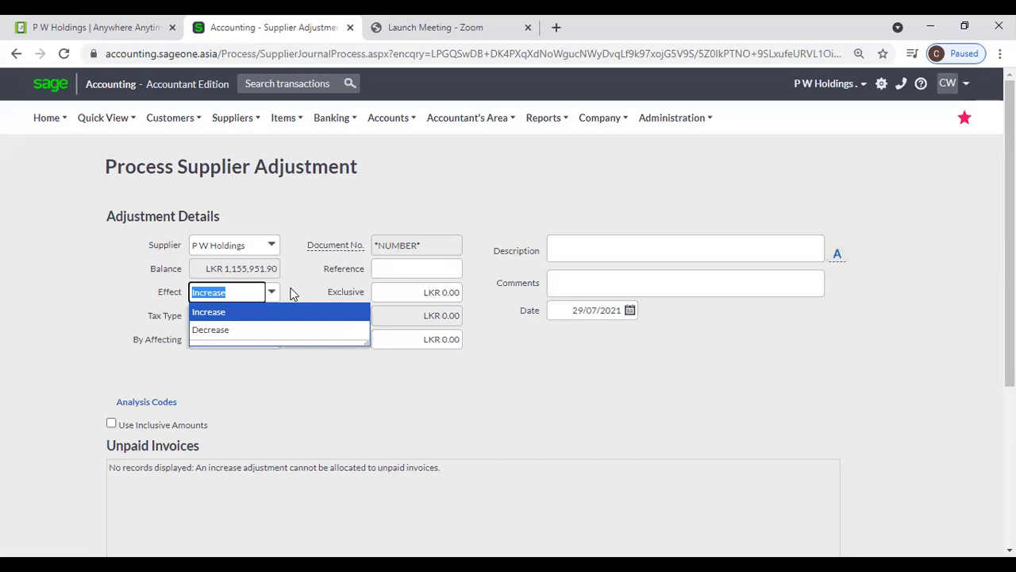
click(290, 294)
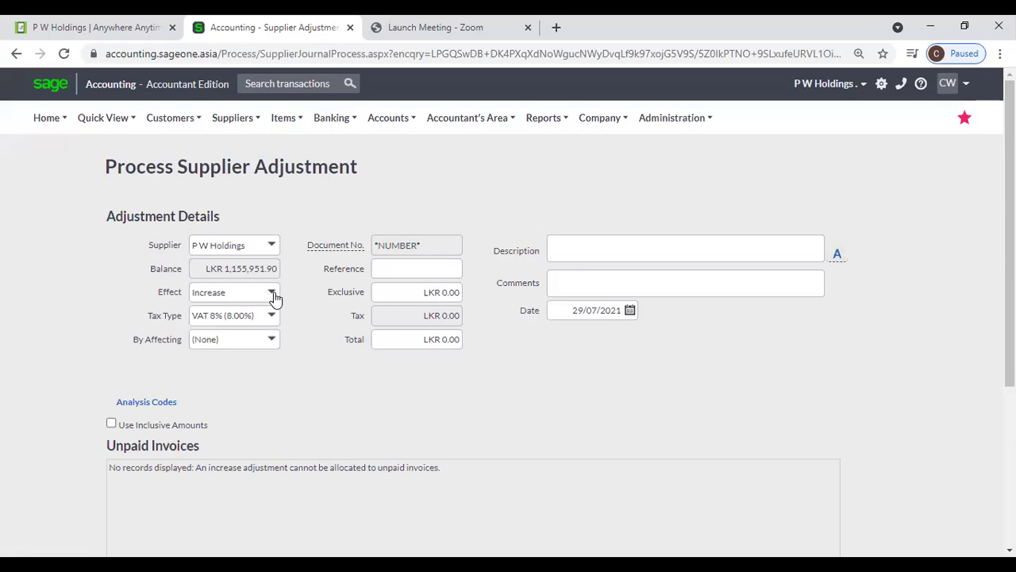
click(273, 295)
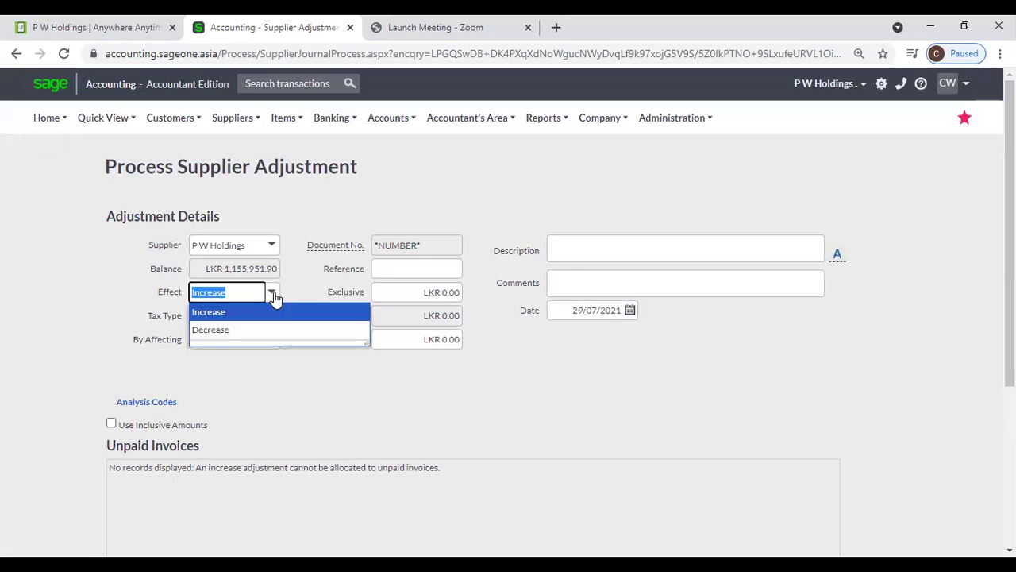
click(311, 284)
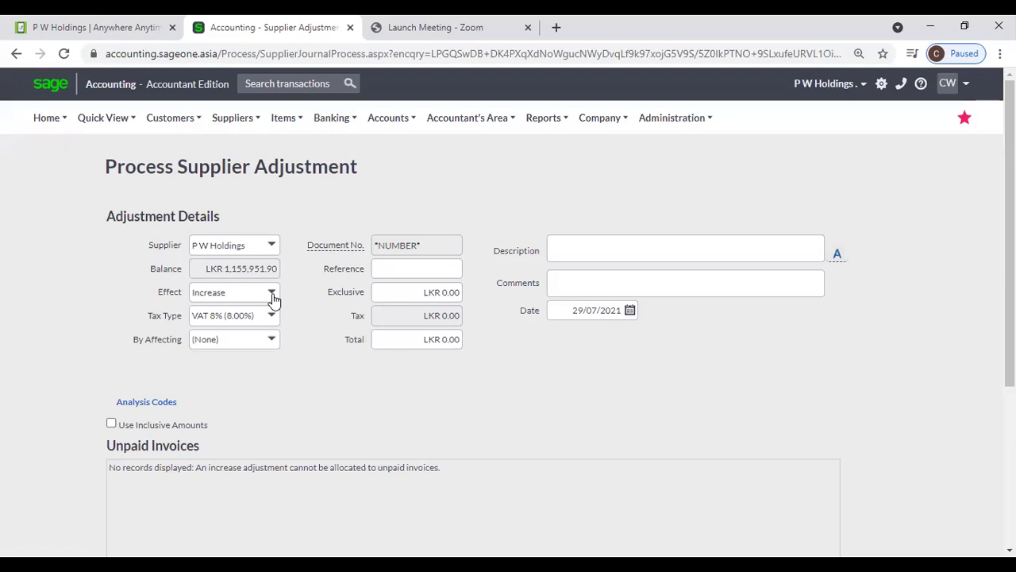
click(273, 294)
click(292, 286)
click(273, 317)
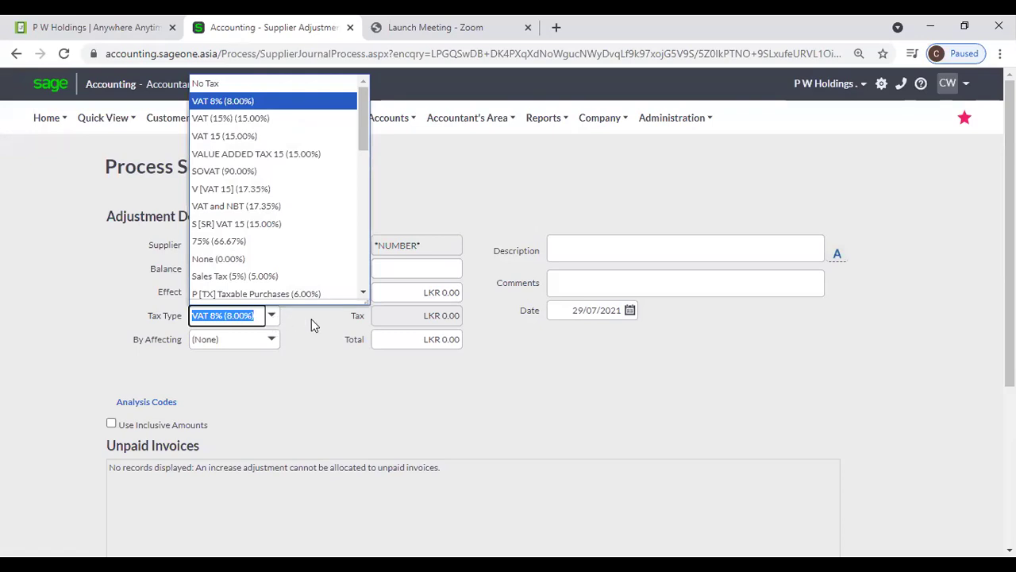
click(311, 324)
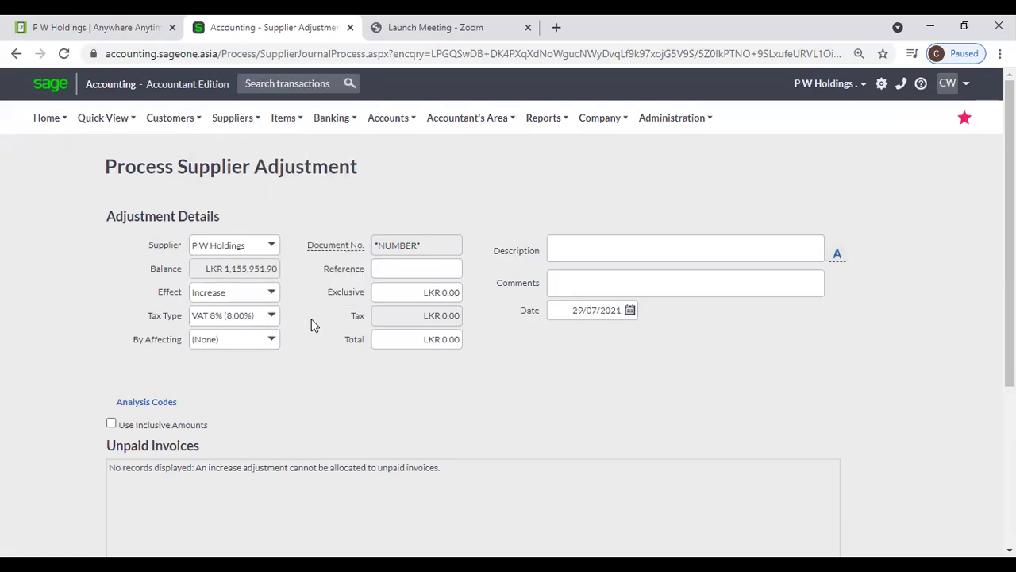
- Set the account affected by the adjustment to Advertising under Expenses
click(272, 340)
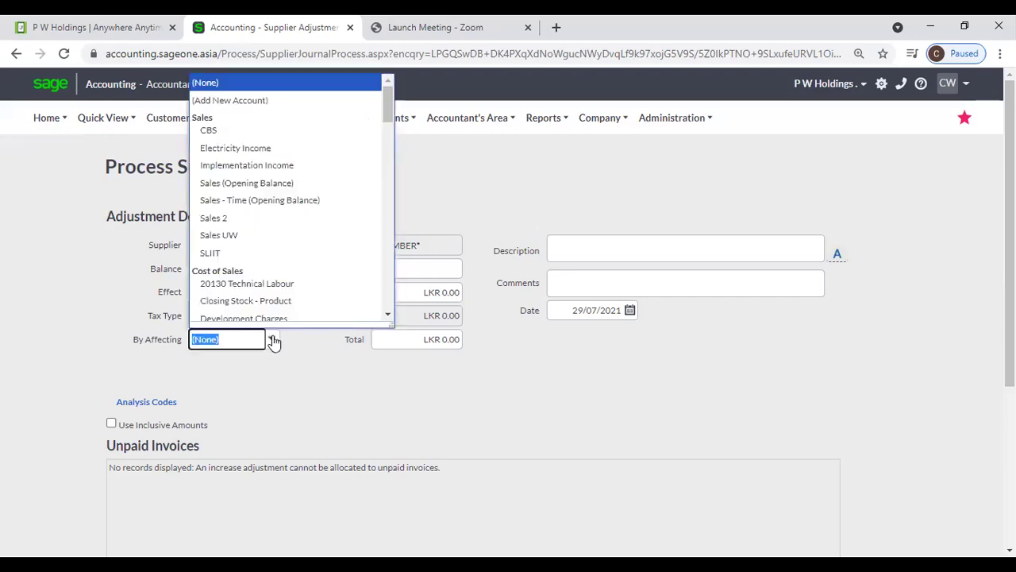
click(317, 368)
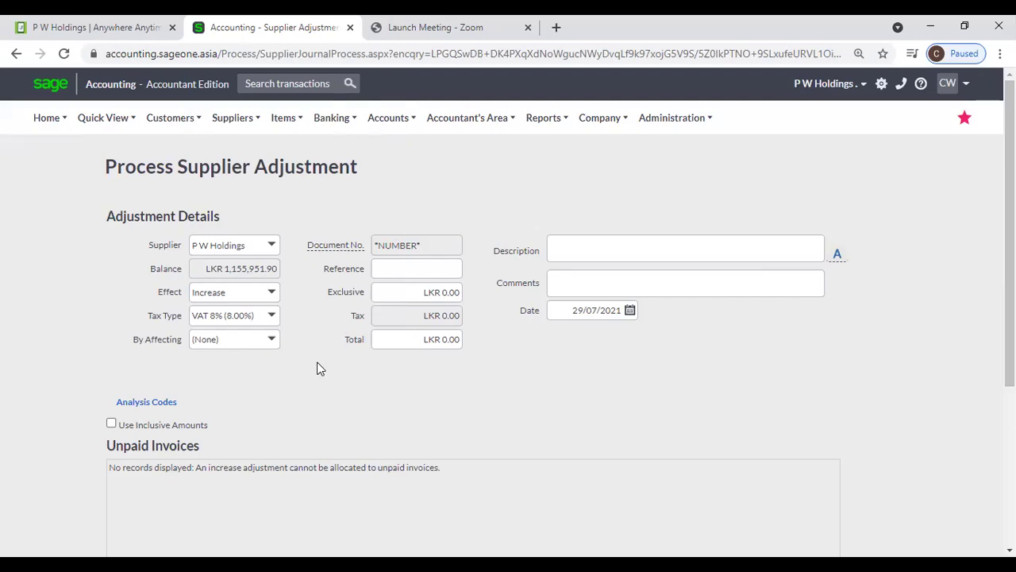
click(272, 342)
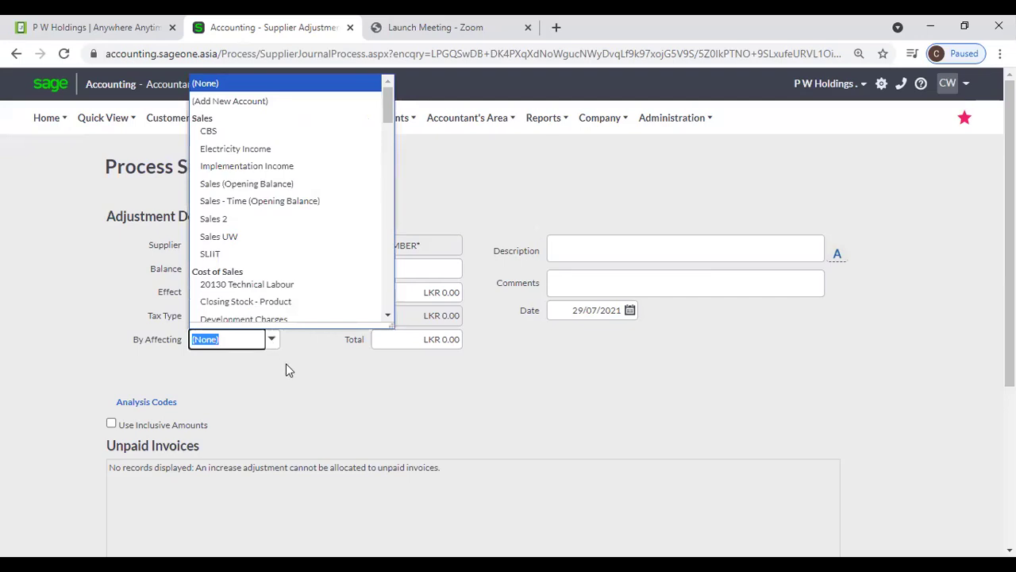
click(286, 364)
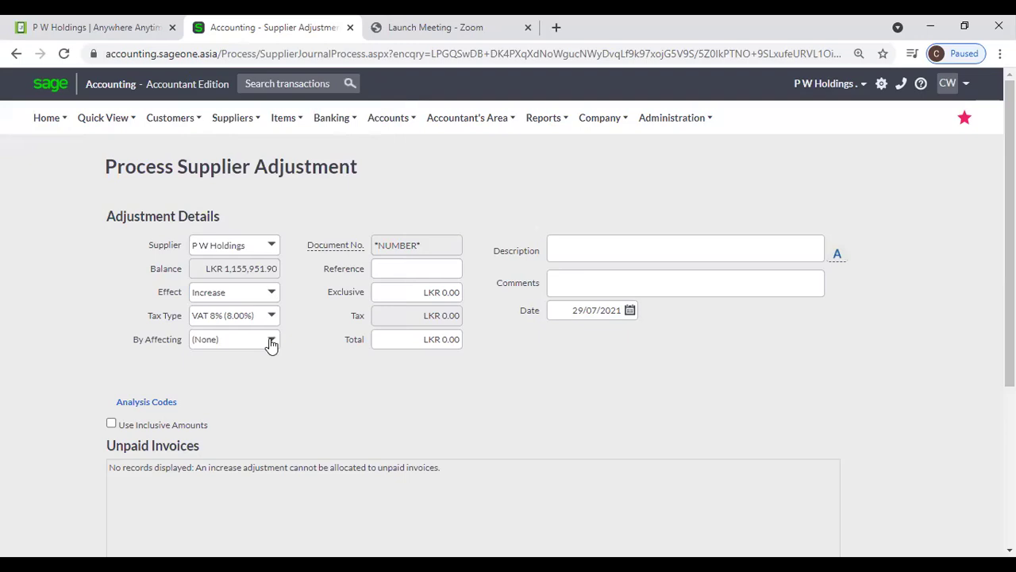
click(271, 341)
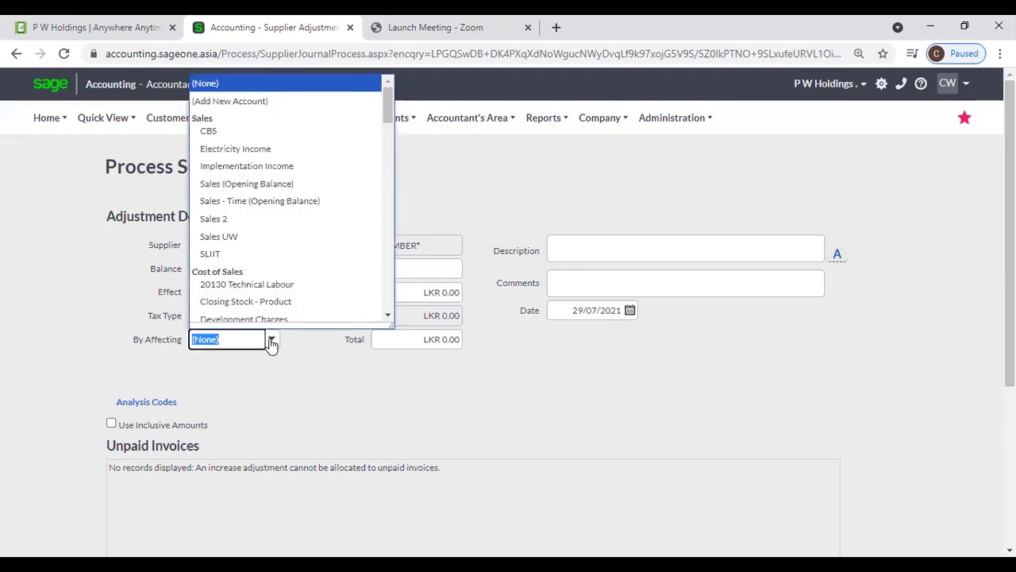
scroll(281, 294, down, 3)
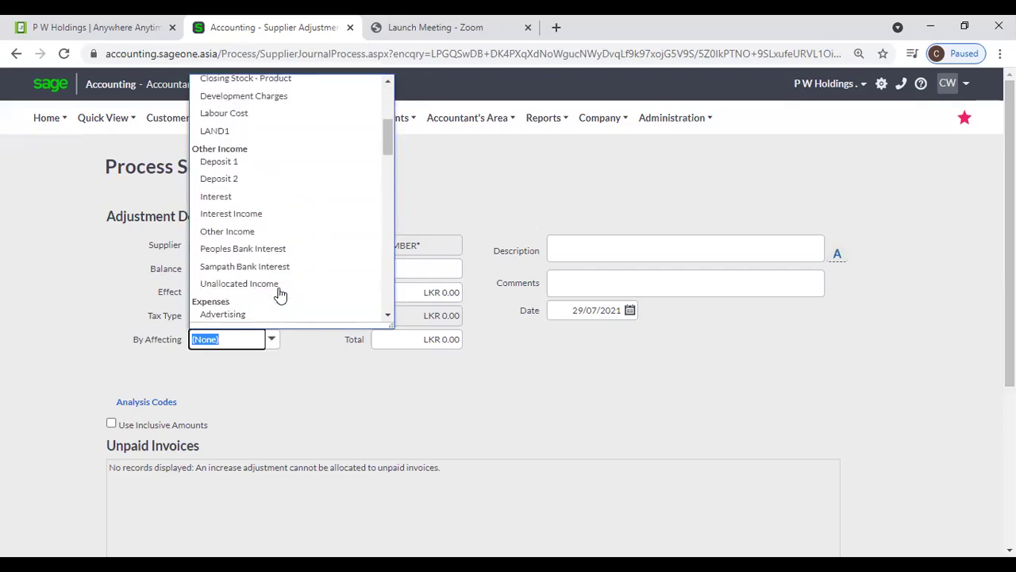
click(288, 339)
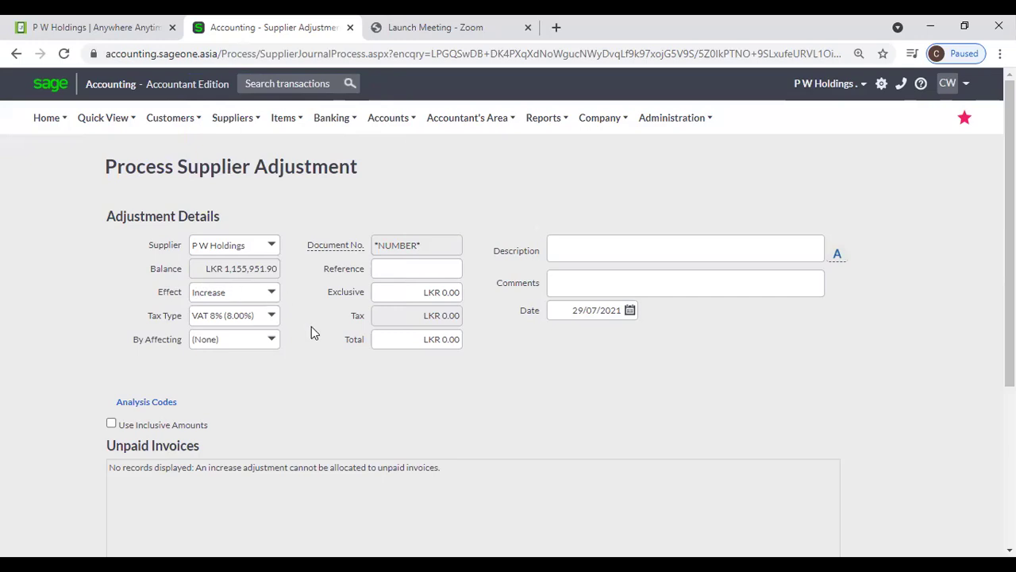
click(271, 339)
text(Advertising)
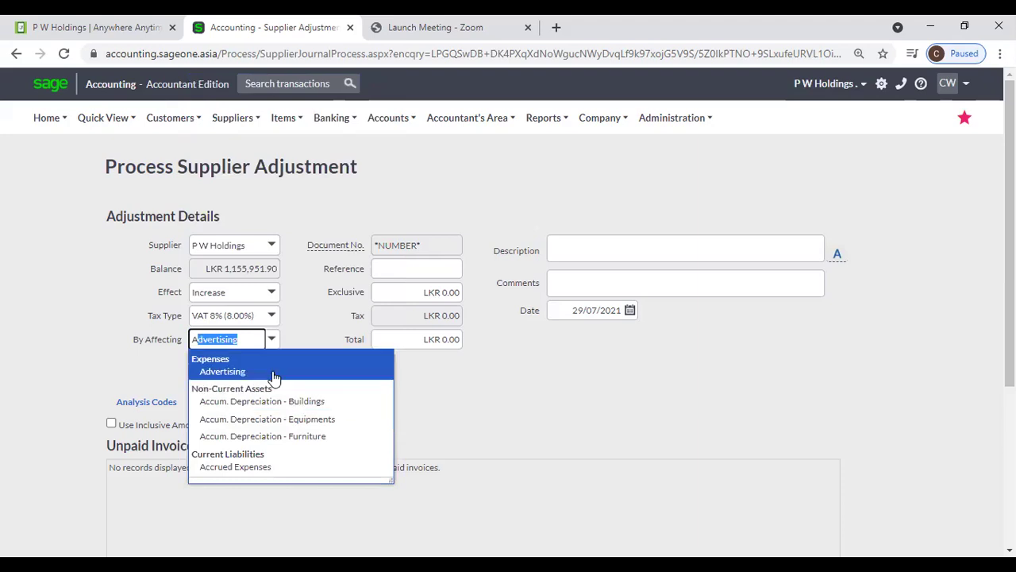
click(276, 373)
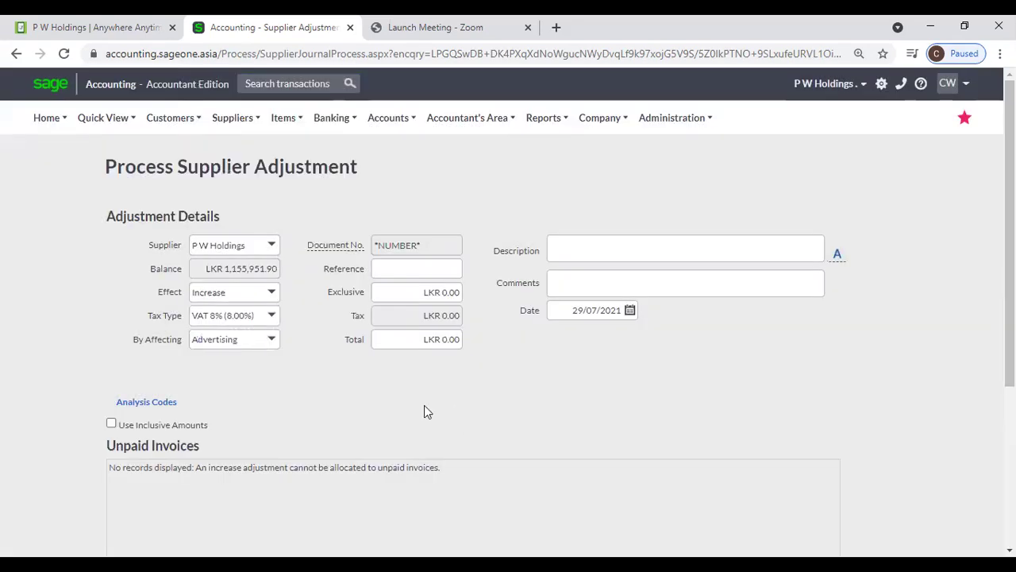
- Enter 123456 as the adjustment's reference and 25,000 as its exclusive amount
click(416, 269)
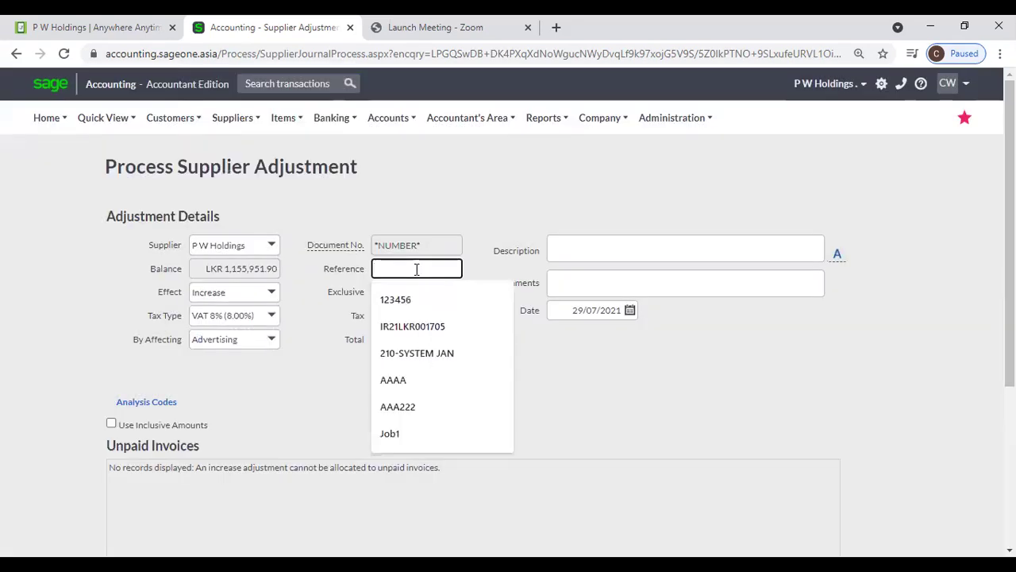
click(426, 298)
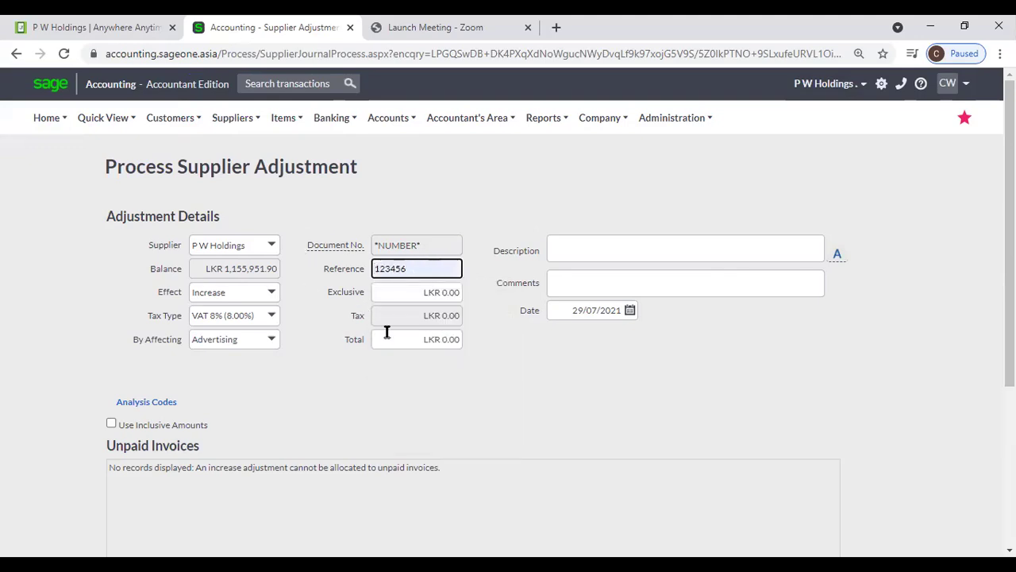
click(386, 293)
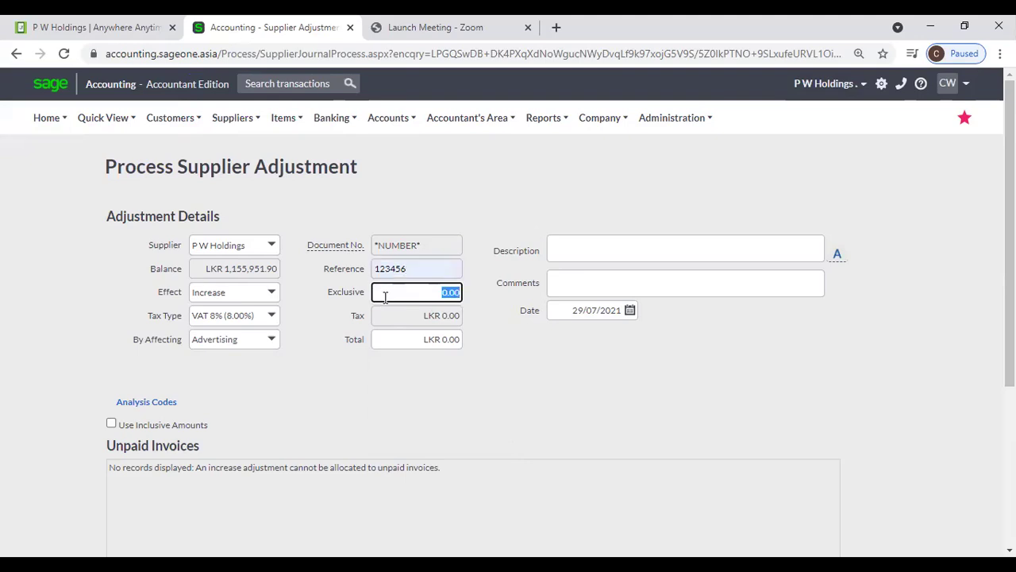
text(25,0)
text(000)
key(Tab)
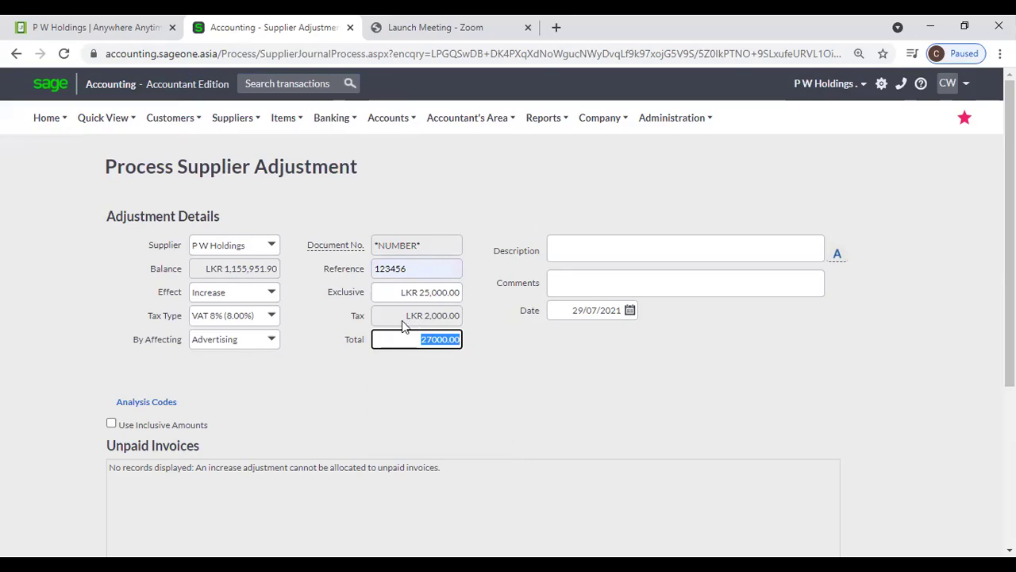
click(390, 367)
click(565, 251)
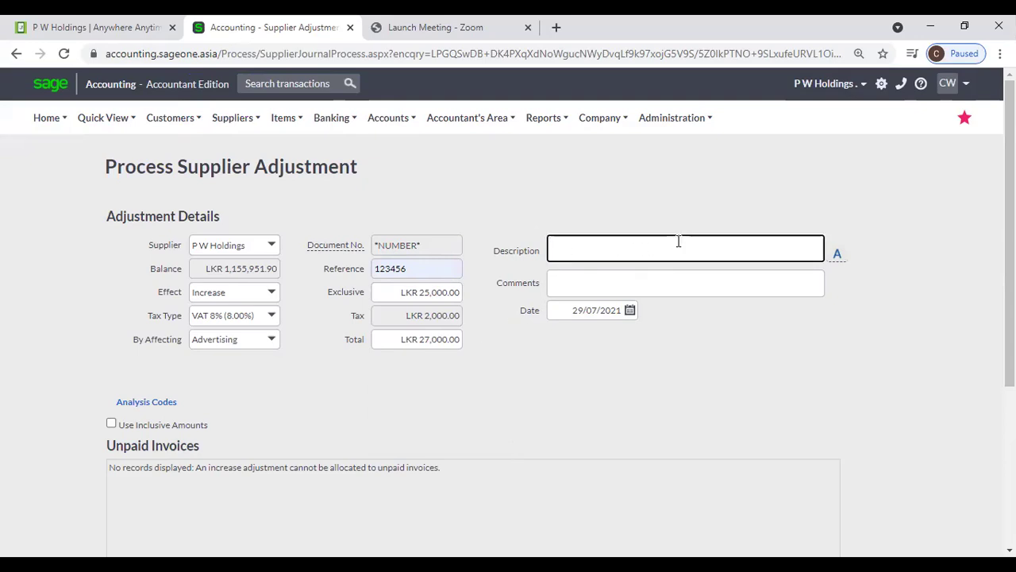
click(612, 282)
click(695, 334)
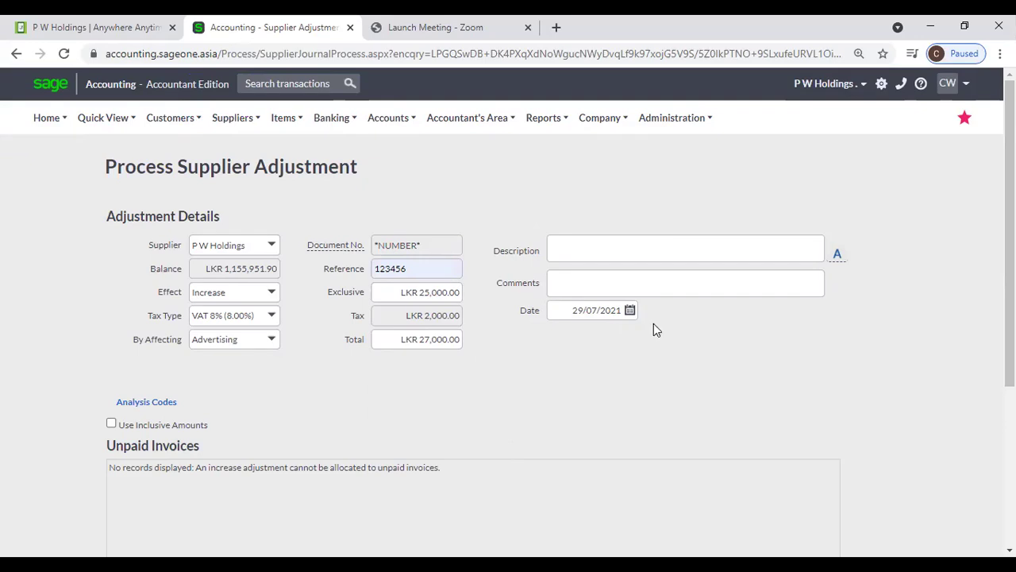
- Expand the analysis codes to show Department and Job, and process the supplier adjustment
scroll(657, 339, down, 1)
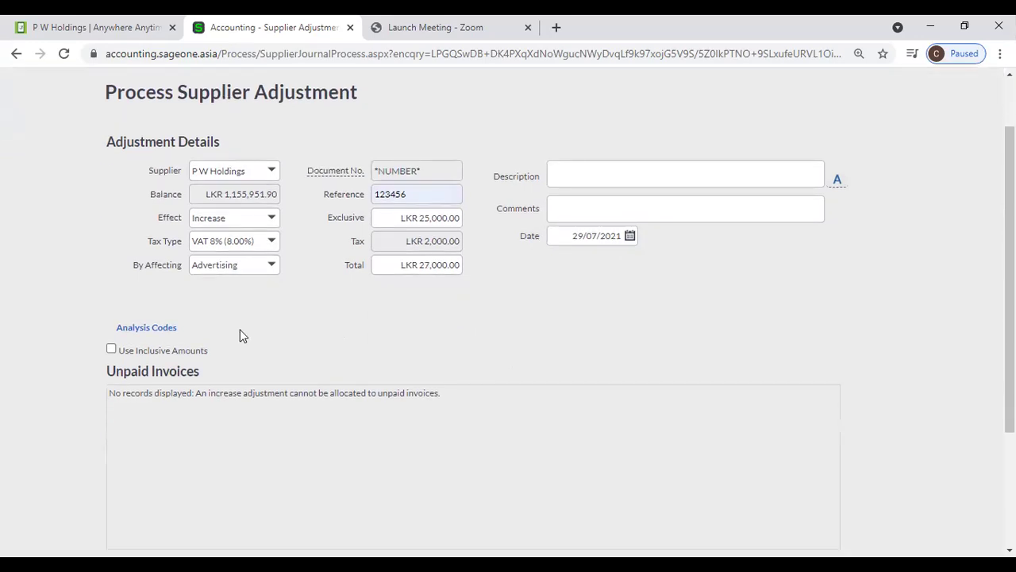
click(165, 332)
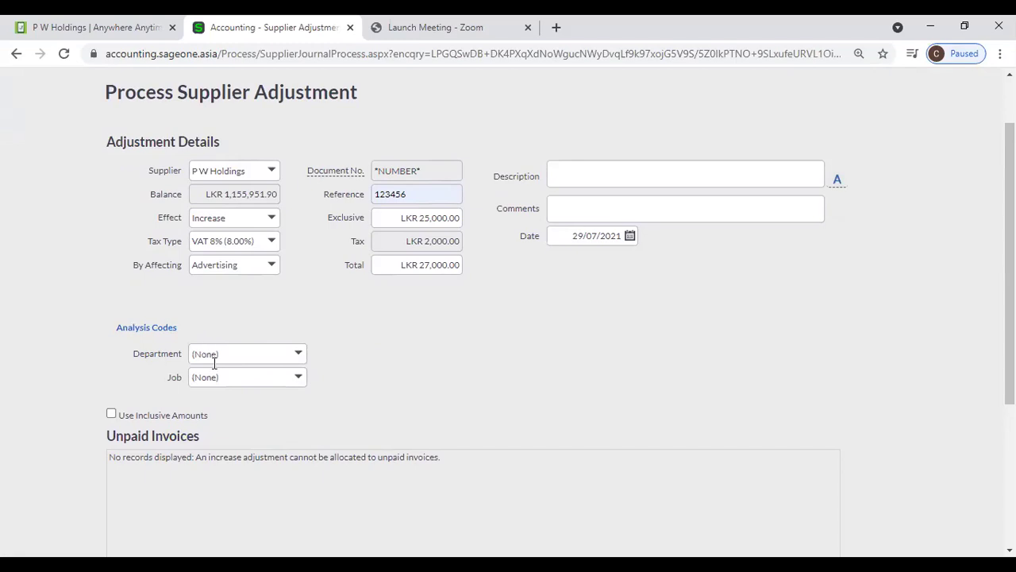
scroll(439, 370, down, 3)
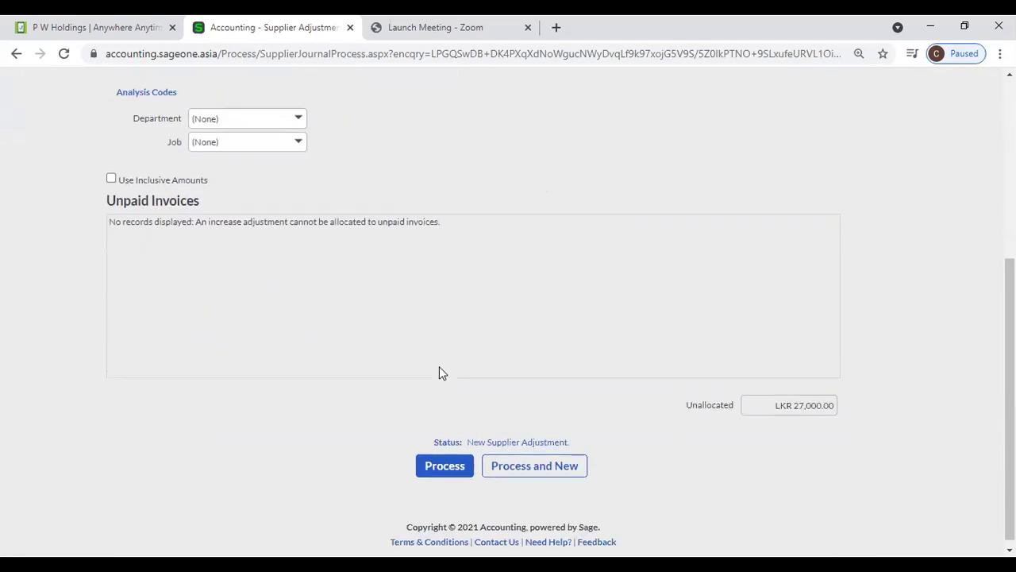
scroll(442, 373, up, 3)
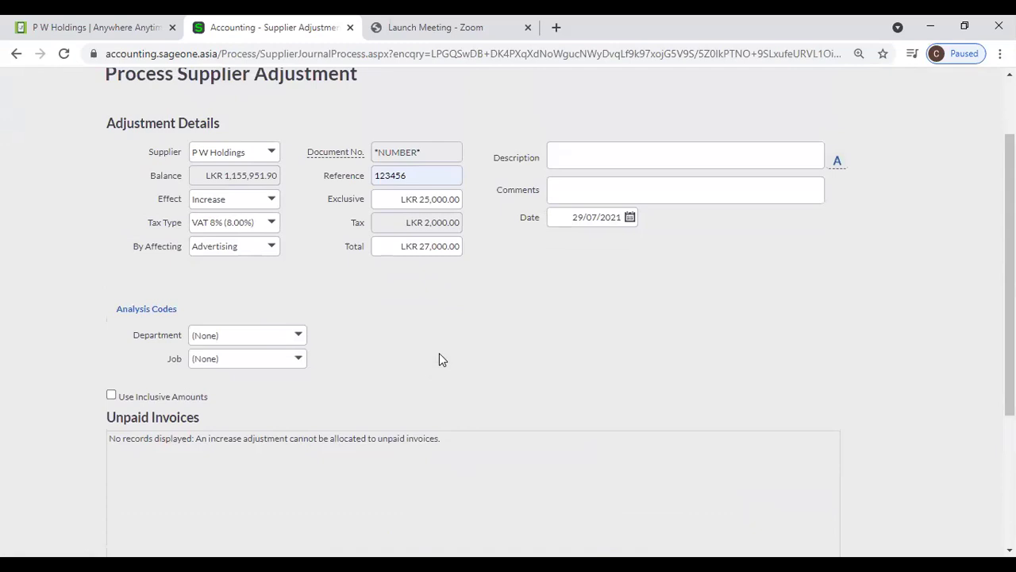
scroll(443, 296, down, 3)
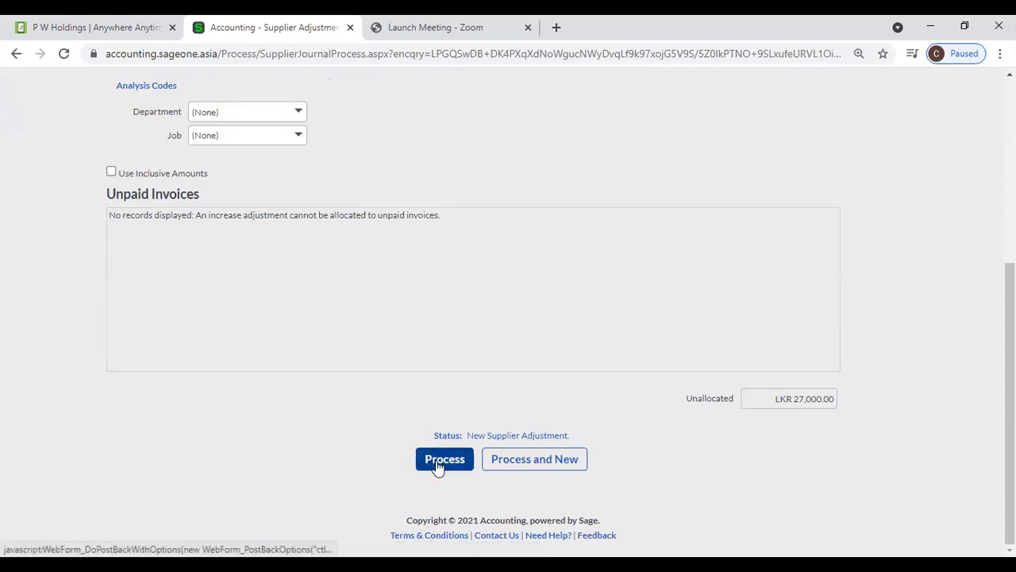
click(438, 465)
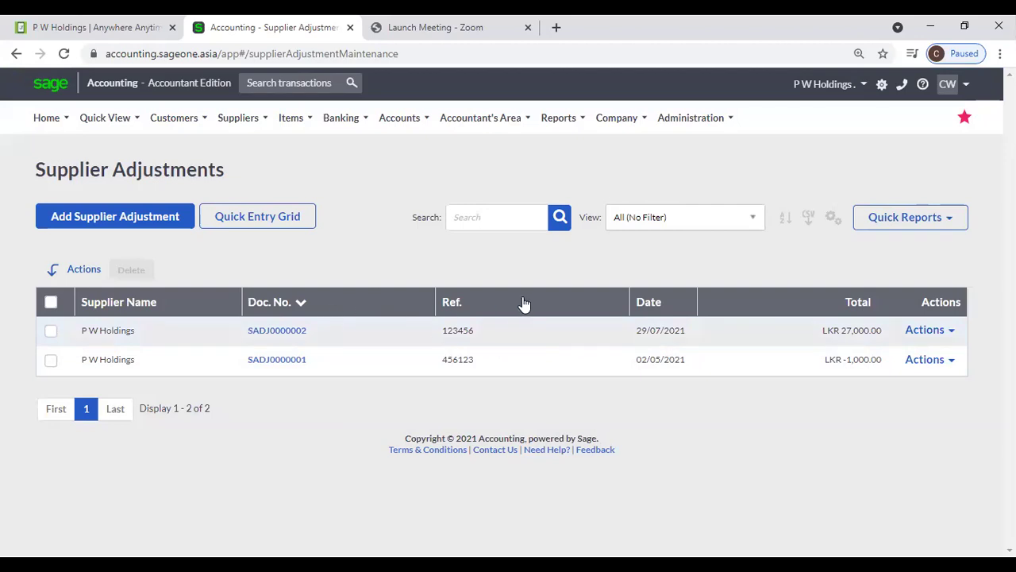
- Start a new supplier adjustment for P W Holdings and set its effect to Decrease
click(157, 224)
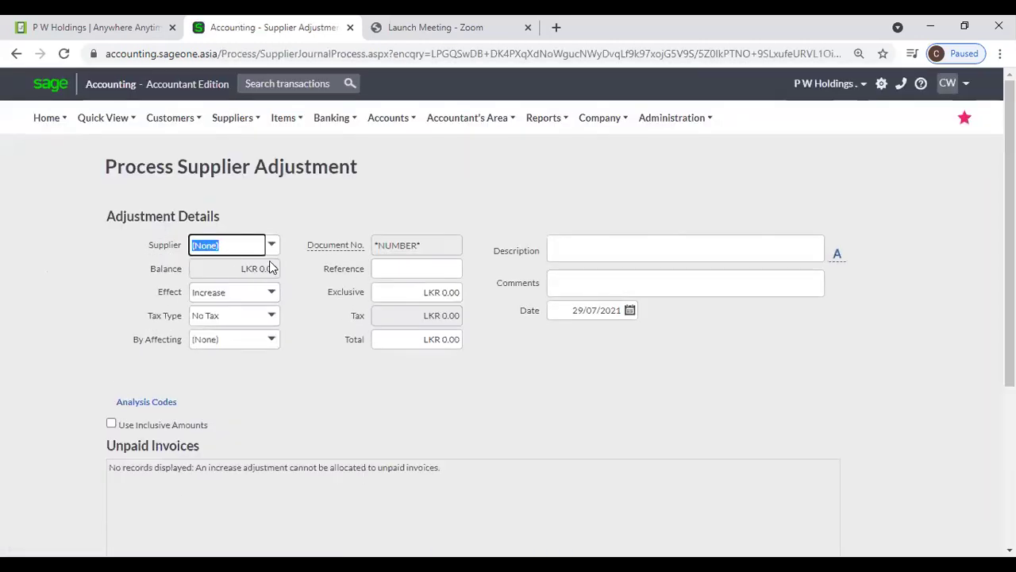
text(P W Holdings)
click(270, 264)
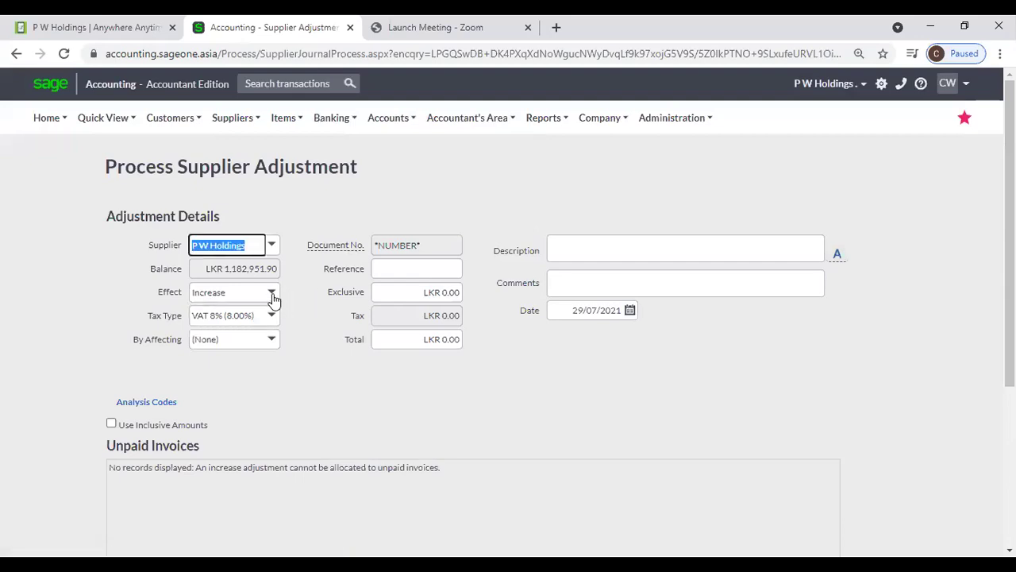
click(271, 293)
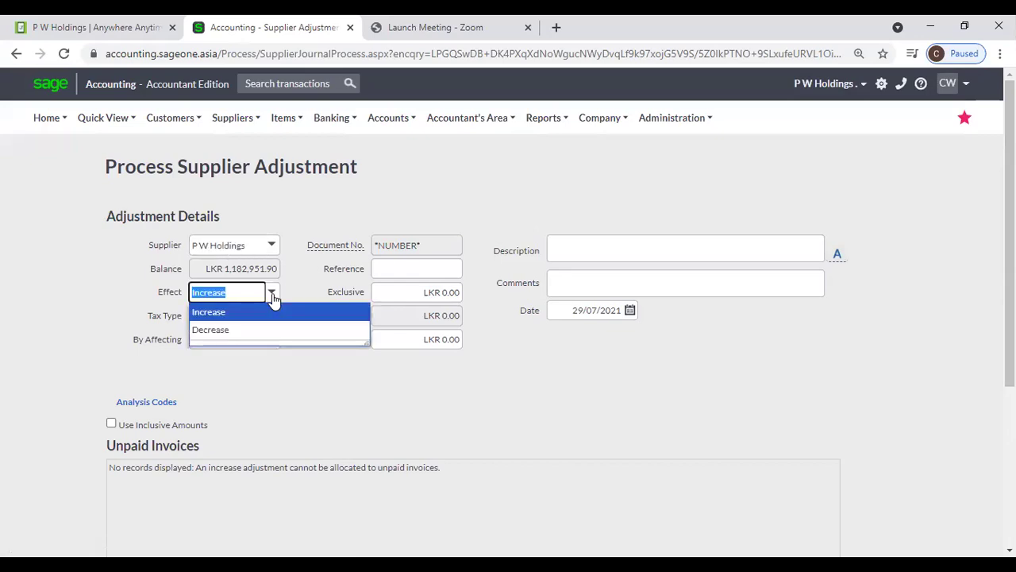
click(268, 329)
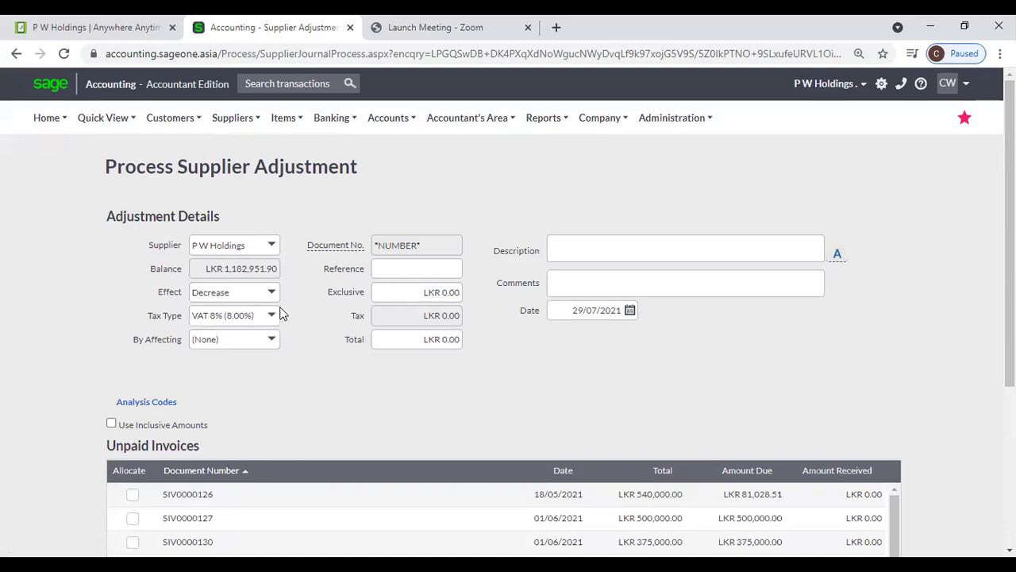
- Try allocating the adjustment to unpaid invoice SIV0000126, and clear that allocation again
scroll(359, 443, down, 1)
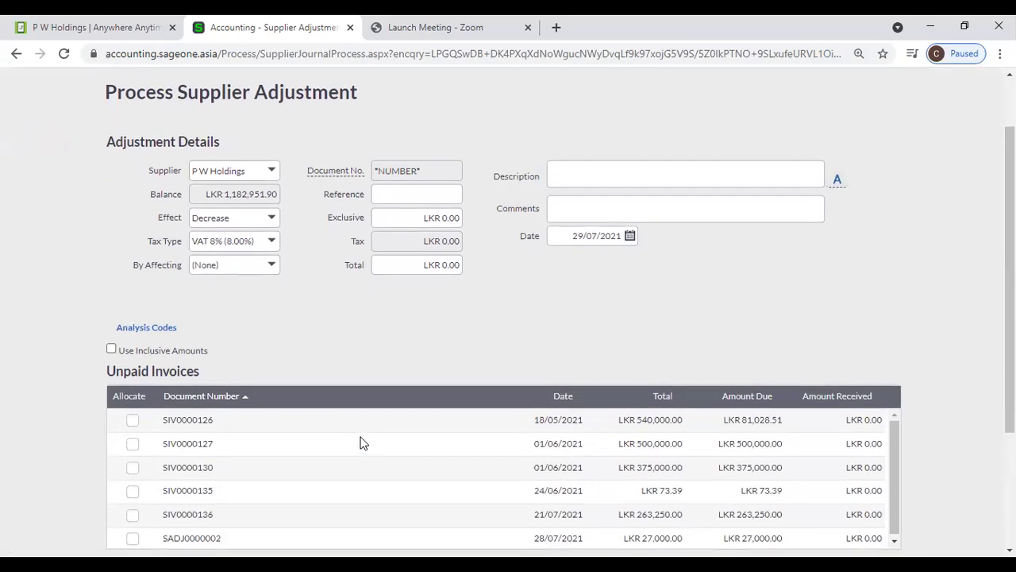
scroll(354, 433, down, 2)
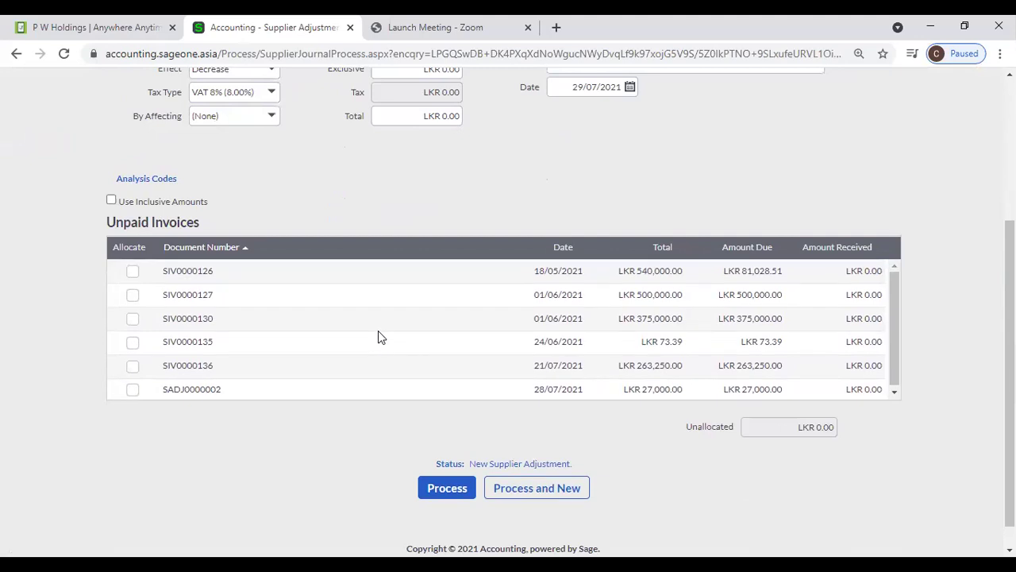
scroll(373, 325, up, 1)
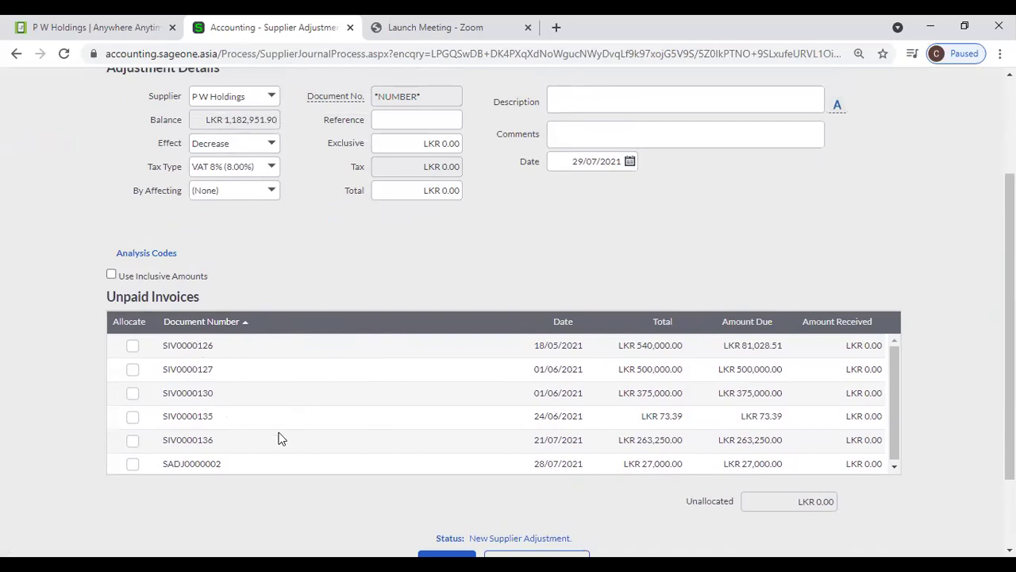
scroll(421, 421, up, 1)
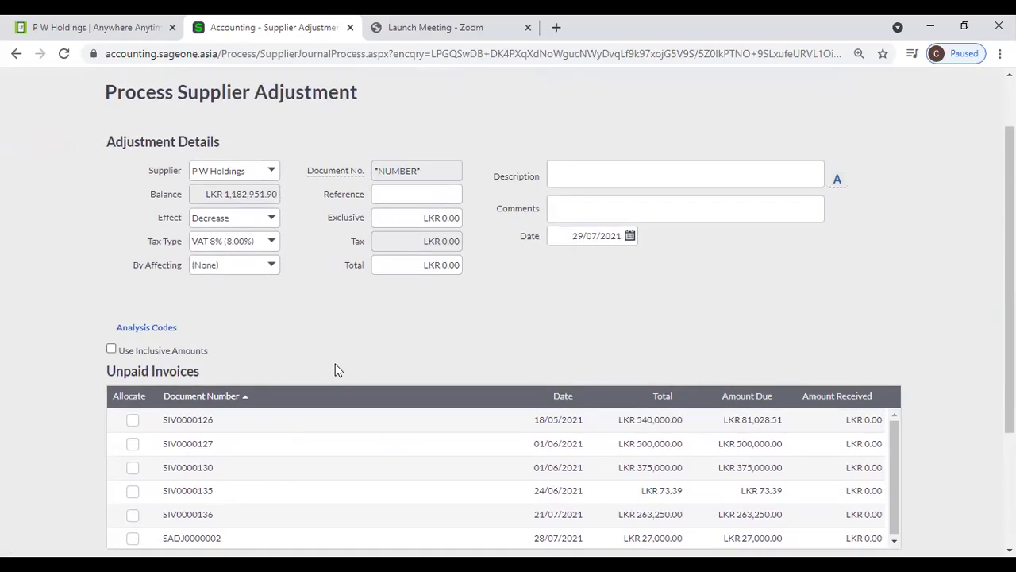
click(132, 421)
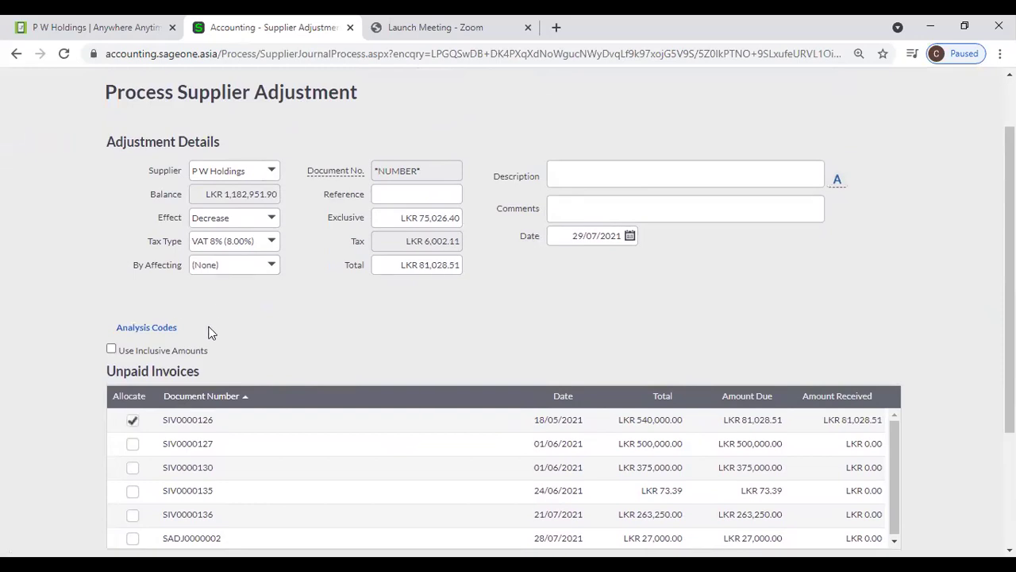
click(133, 421)
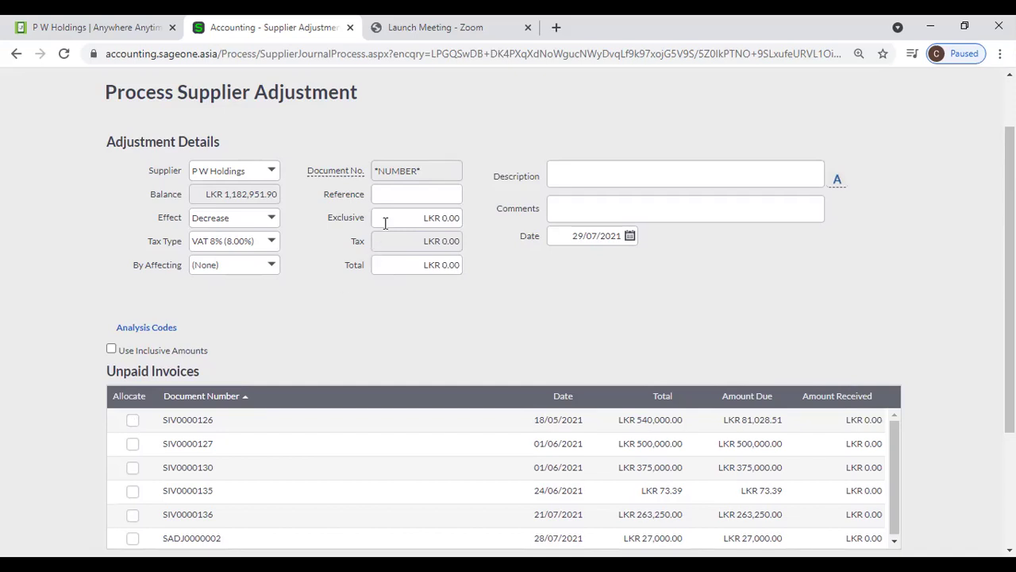
- Enter 25,000 as the adjustment's exclusive amount
click(385, 222)
text(25000)
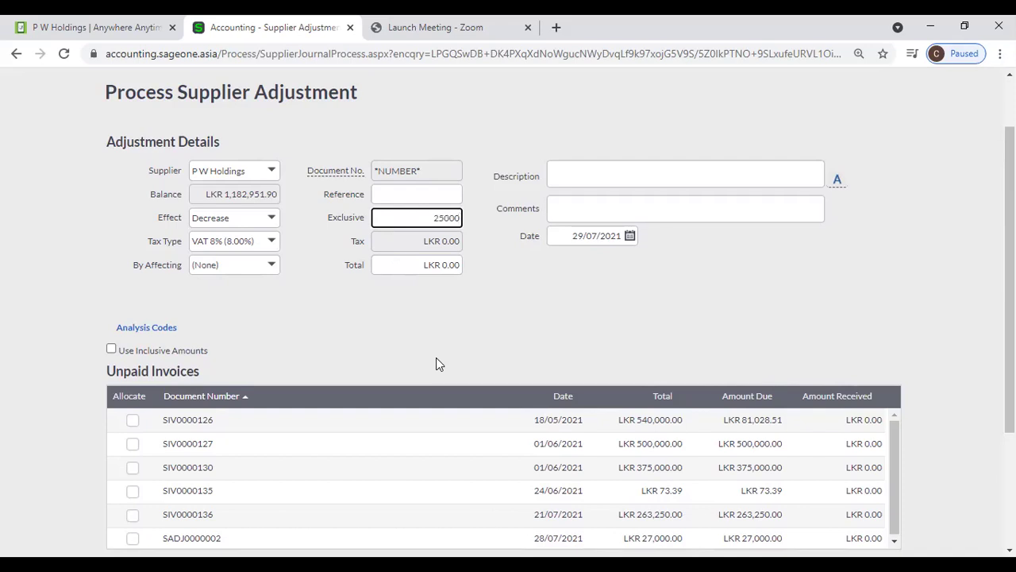
key(Tab)
click(256, 314)
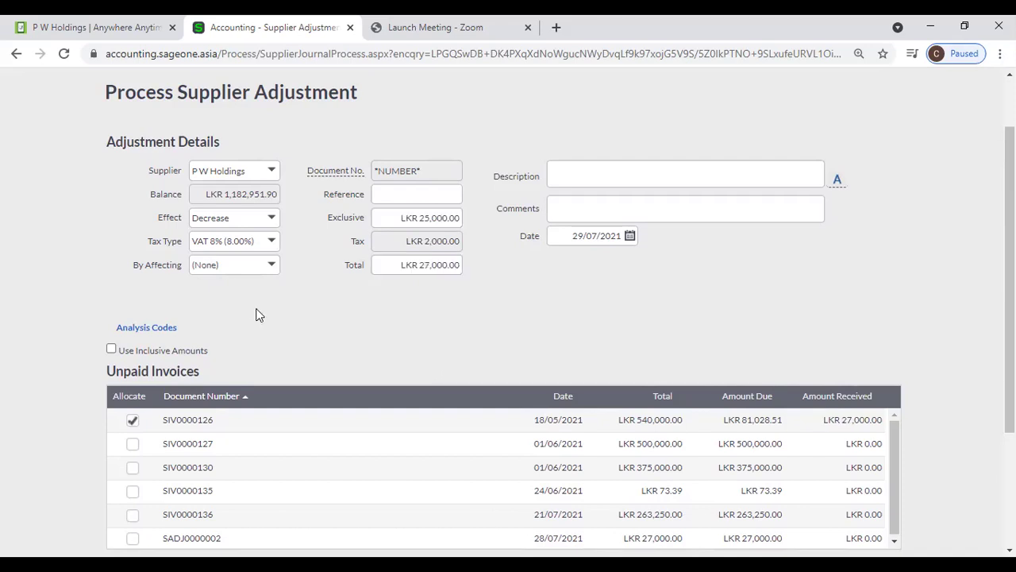
- Set the account affected by the decrease adjustment to Advertising under Expenses
click(271, 266)
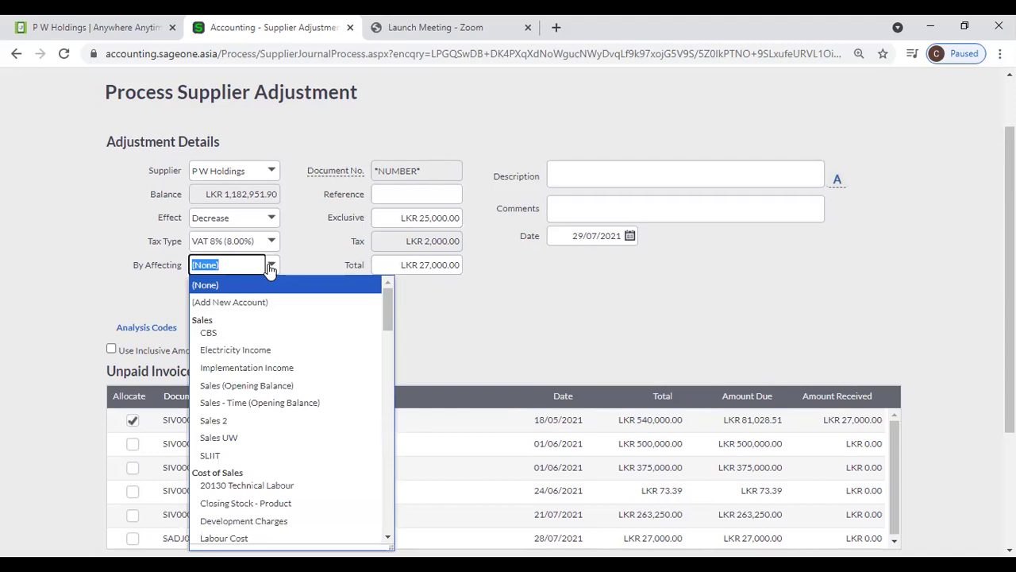
text(Advertising)
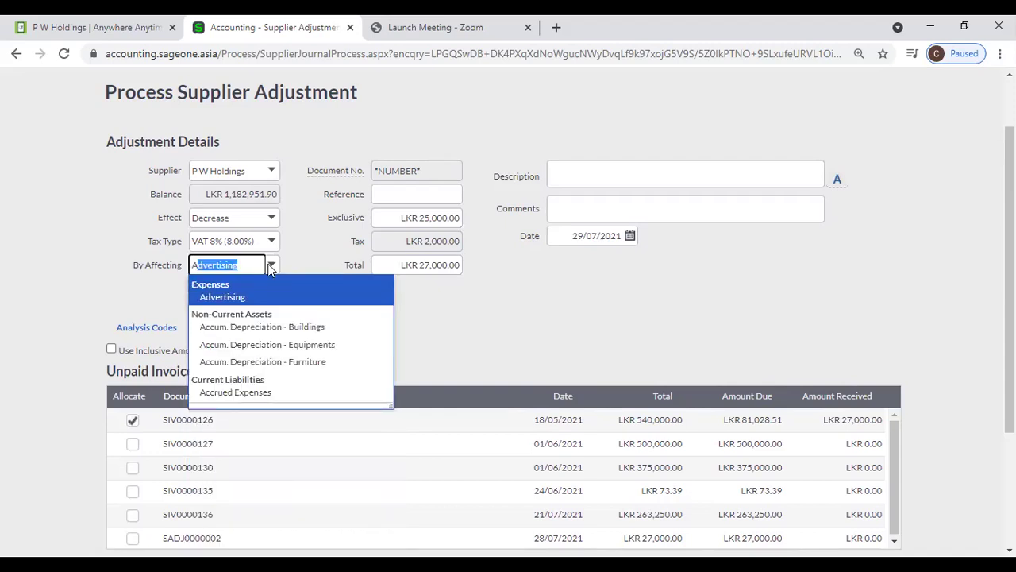
key(Return)
click(368, 300)
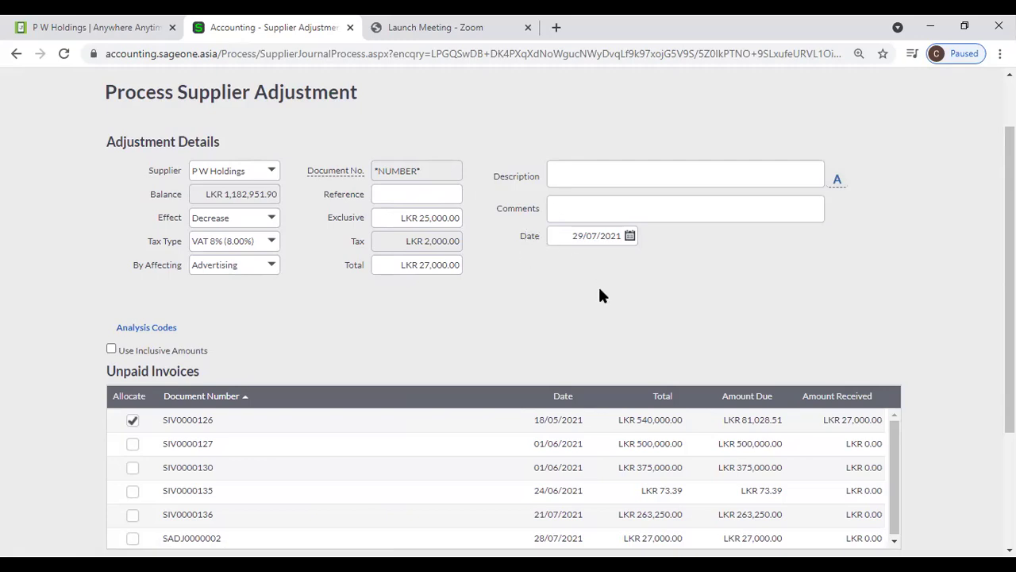
- Expand the analysis codes and review the adjustment's details against the allocation in the unpaid invoices list
scroll(601, 292, down, 1)
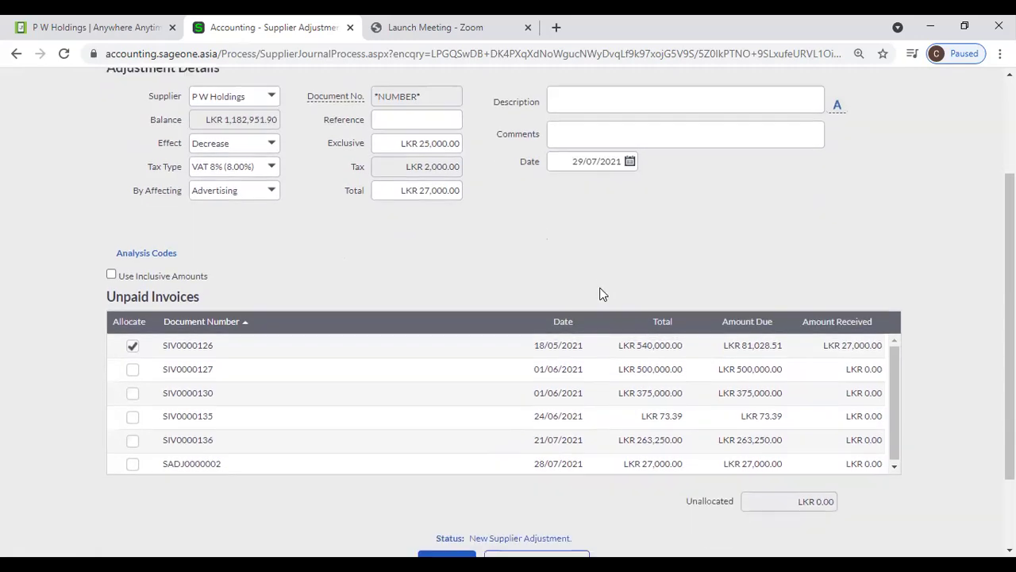
click(148, 254)
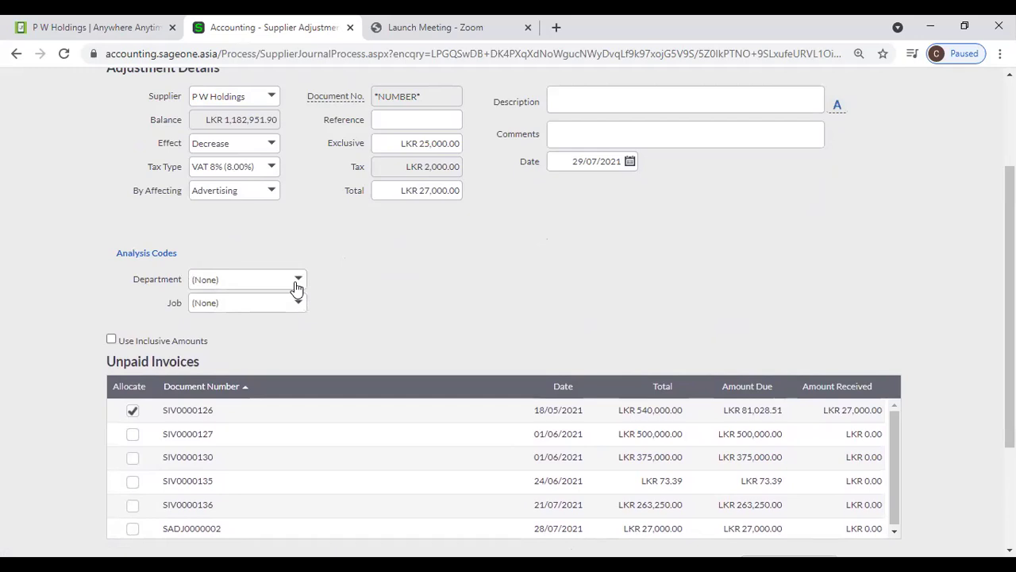
scroll(353, 226, down, 2)
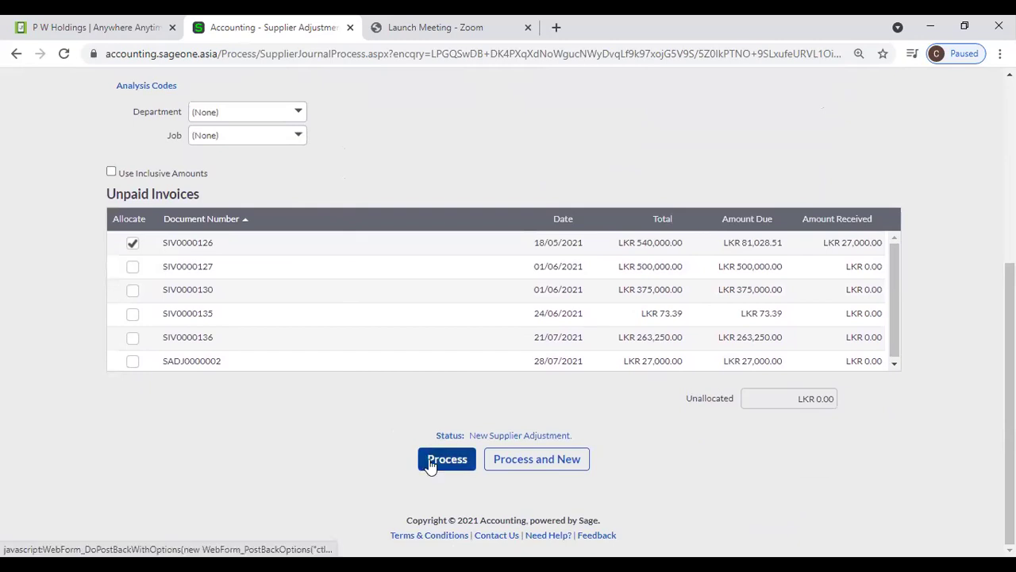
scroll(281, 465, up, 4)
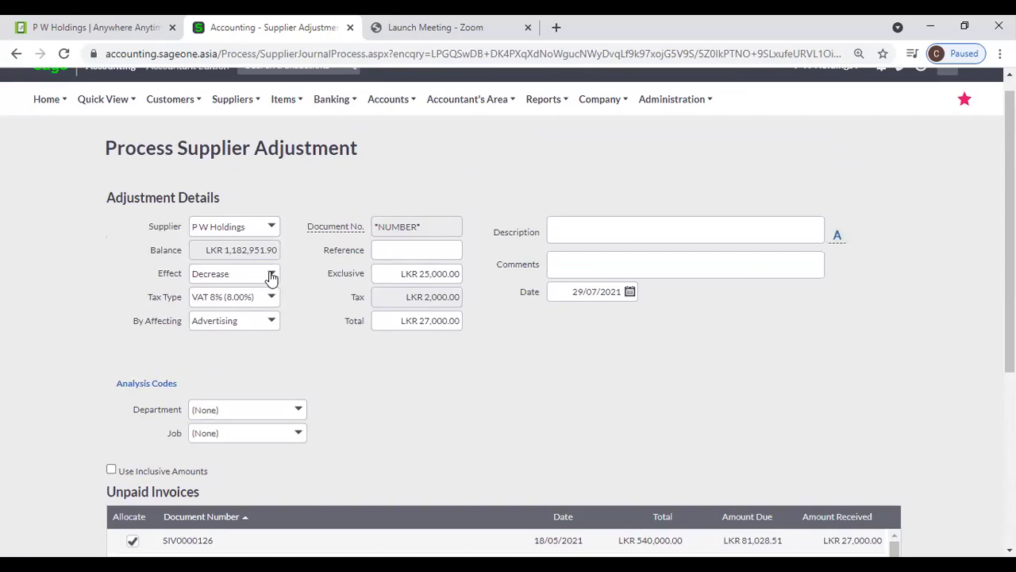
scroll(290, 343, down, 2)
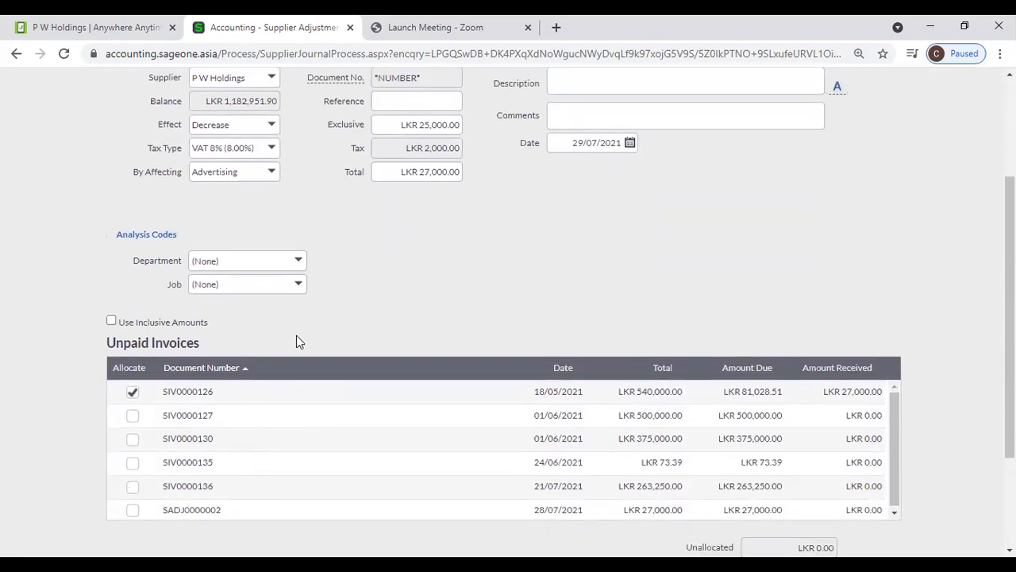
scroll(294, 340, up, 3)
scroll(349, 338, down, 4)
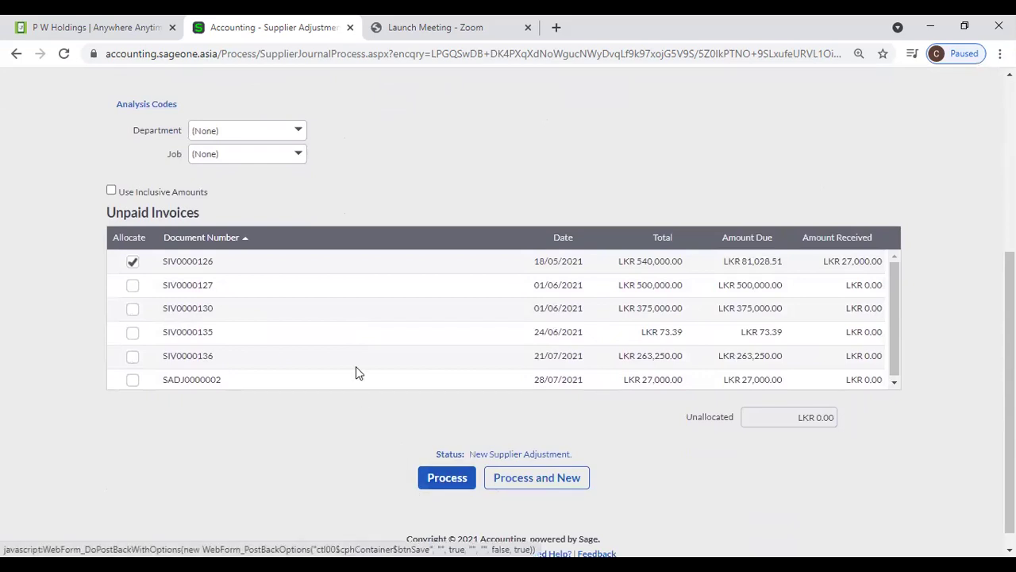
scroll(356, 368, up, 3)
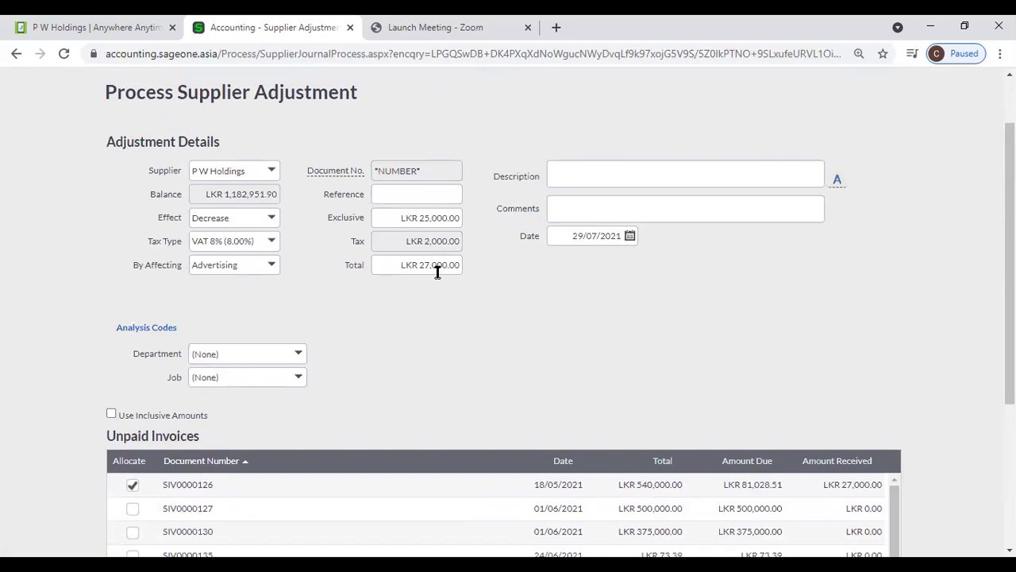
scroll(438, 269, down, 3)
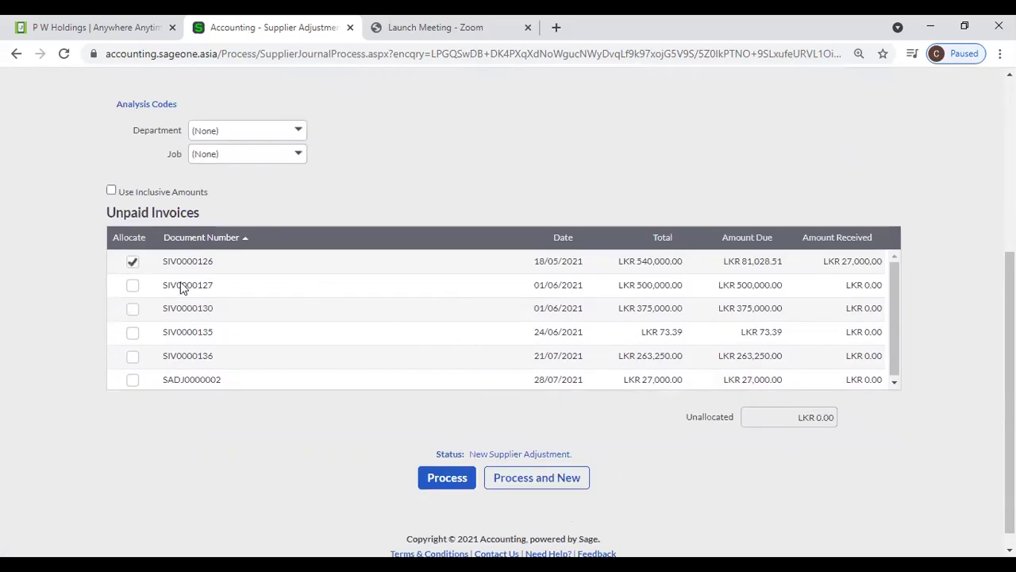
- Clear the allocation to invoice SIV0000126, check the unallocated amount, and allocate the adjustment to that invoice again
click(132, 264)
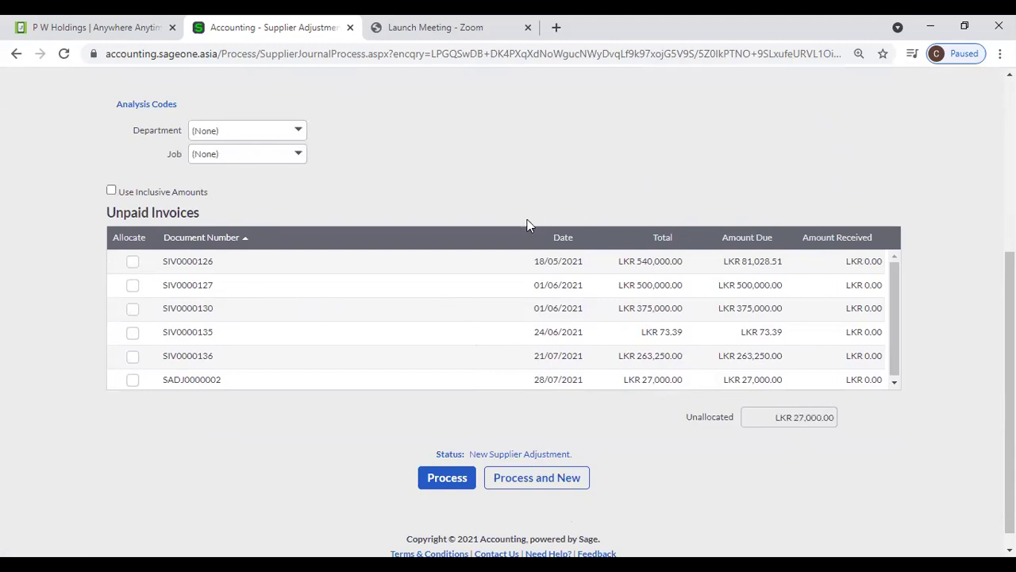
scroll(526, 222, up, 4)
scroll(516, 242, down, 2)
scroll(517, 246, down, 1)
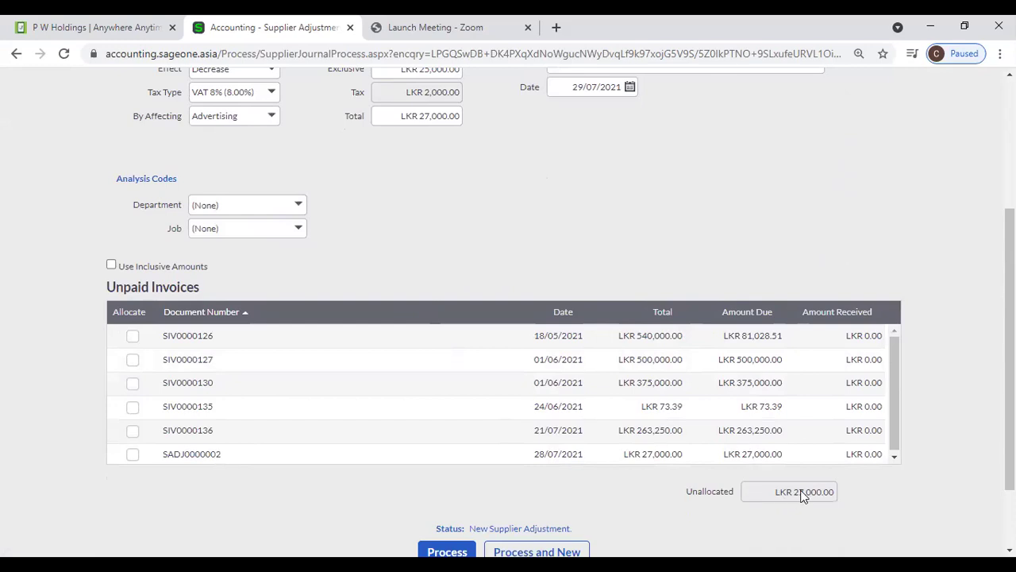
click(132, 337)
- Process the decrease adjustment for P W Holdings
scroll(842, 498, down, 2)
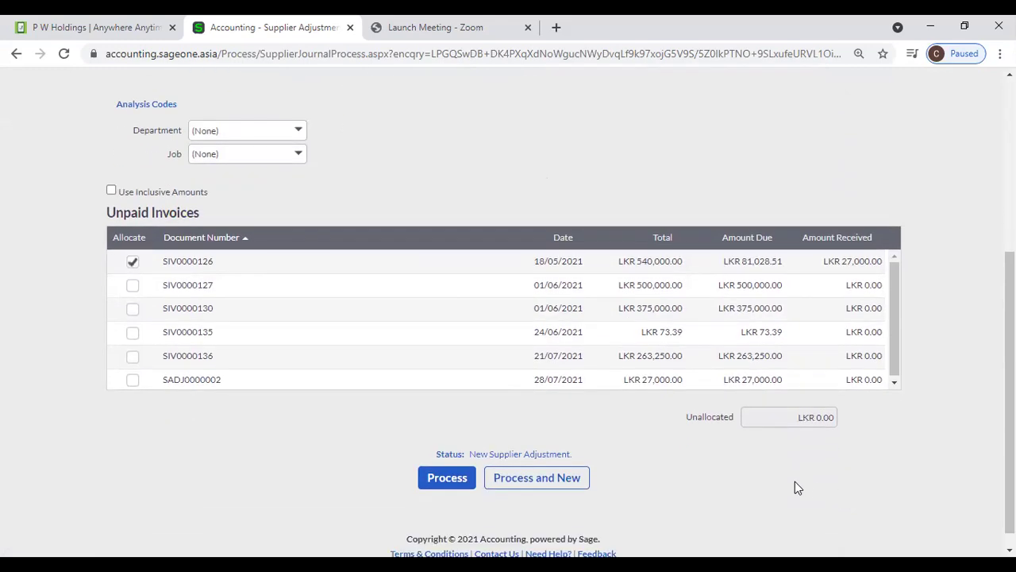
click(446, 481)
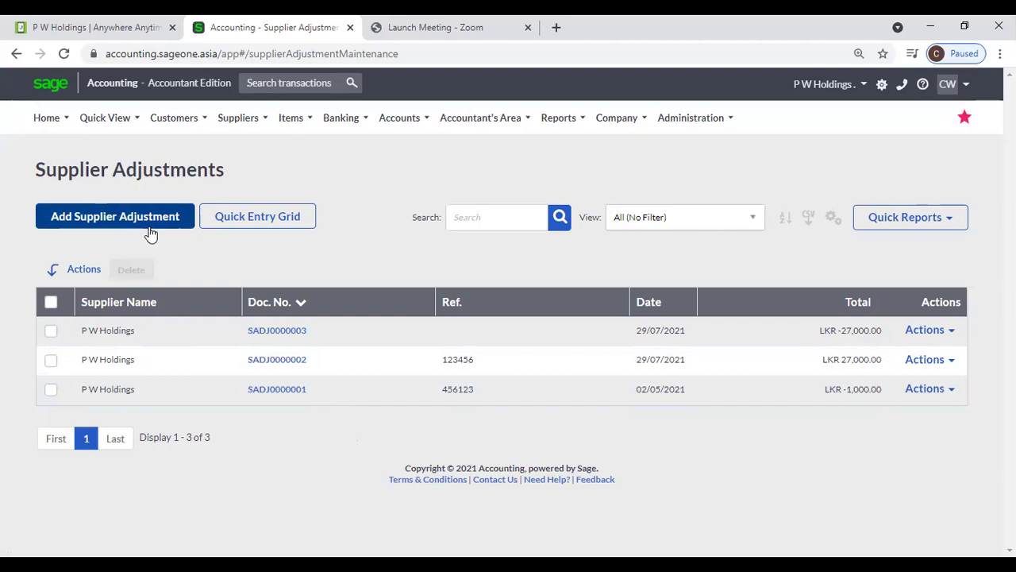
- Open the supplier adjustment quick entry grid and return to the Supplier Adjustments list
click(249, 231)
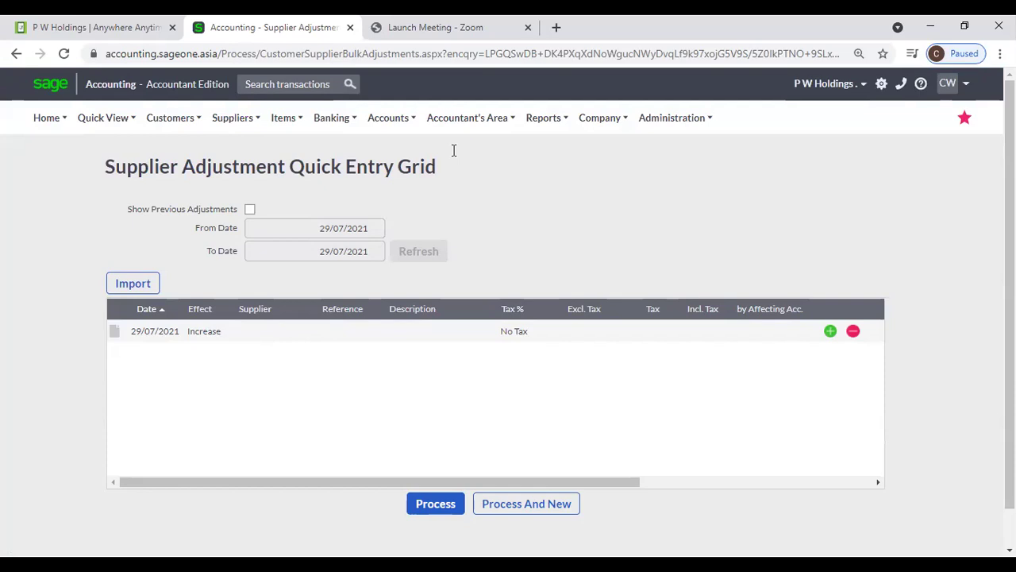
mouse_move(226, 120)
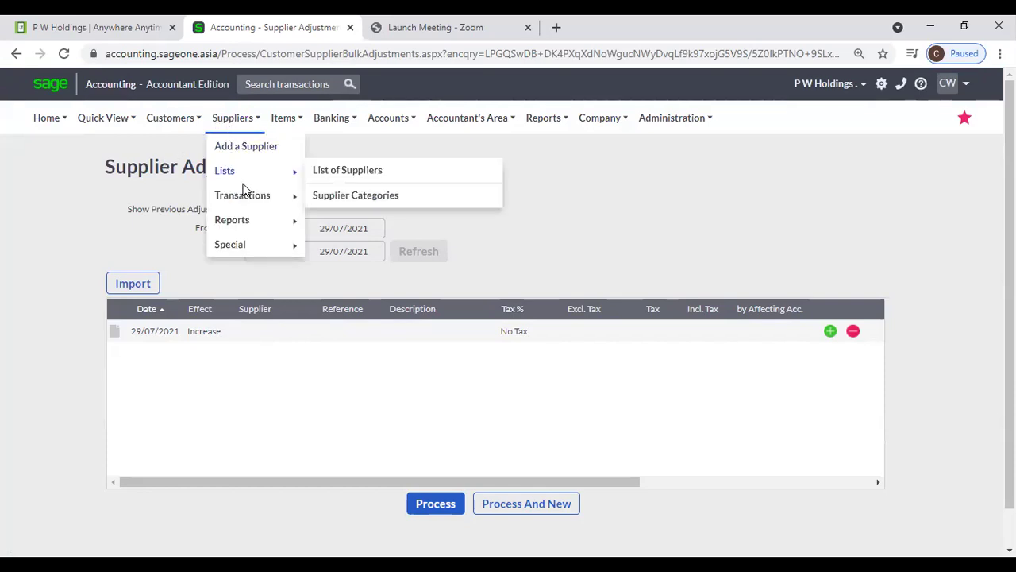
mouse_move(262, 199)
click(386, 320)
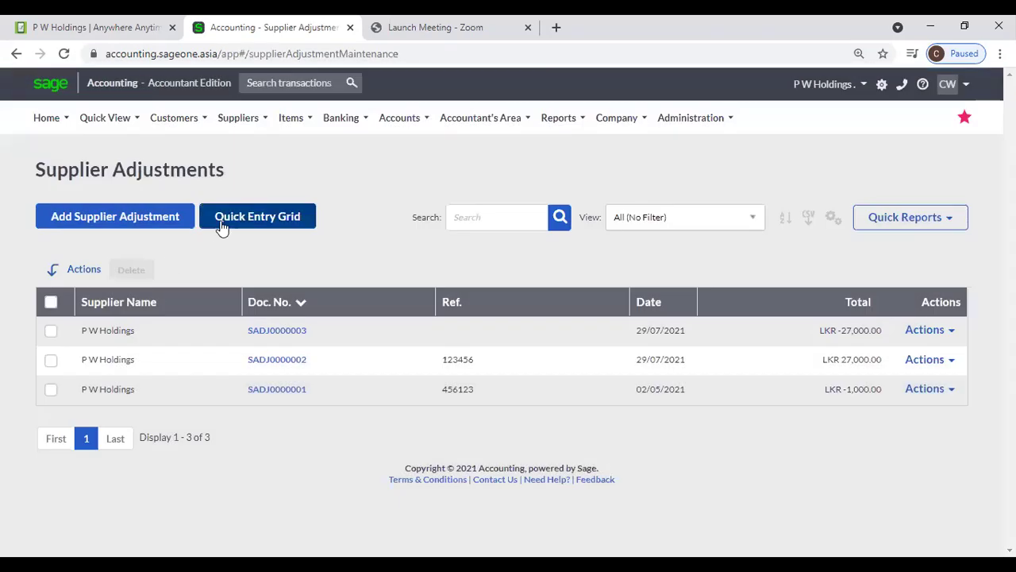
- Open the supplier adjustment quick entry grid and show the effect choices for its first line
click(222, 228)
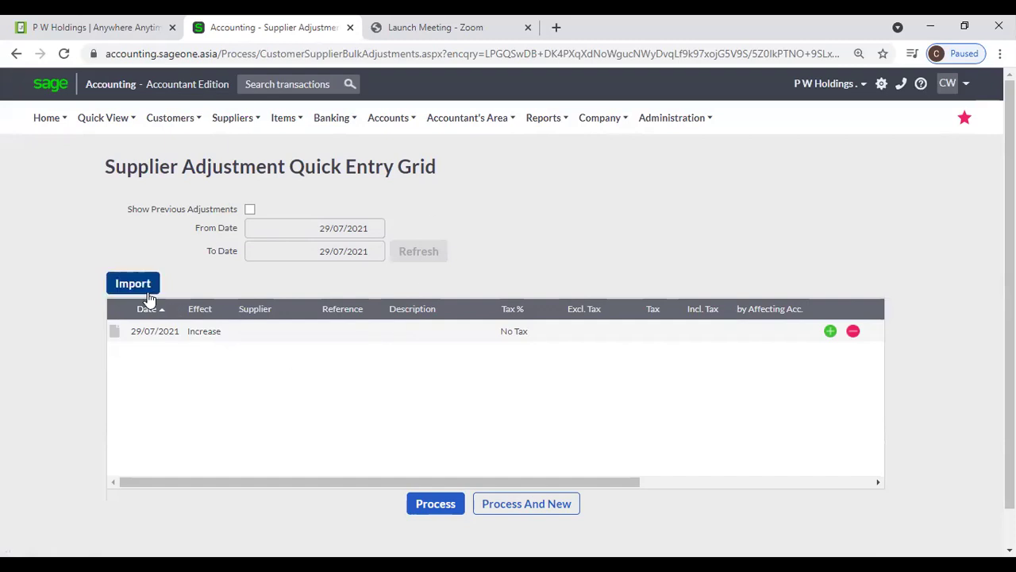
click(201, 332)
click(226, 332)
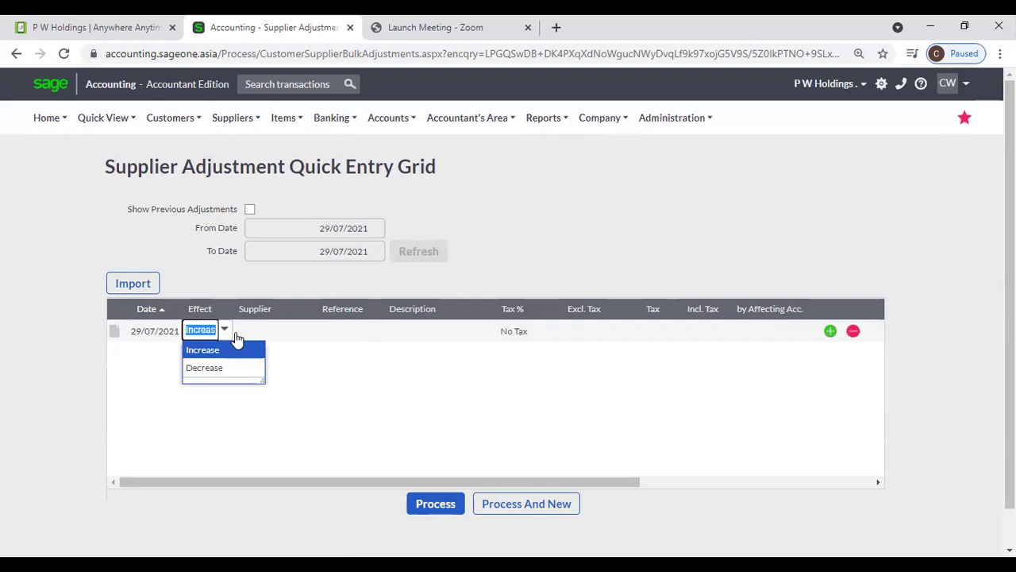
- Enter an increase adjustment for supplier P W Holdings with a tax-exclusive amount of 5000 on the grid's first line
click(262, 331)
click(308, 331)
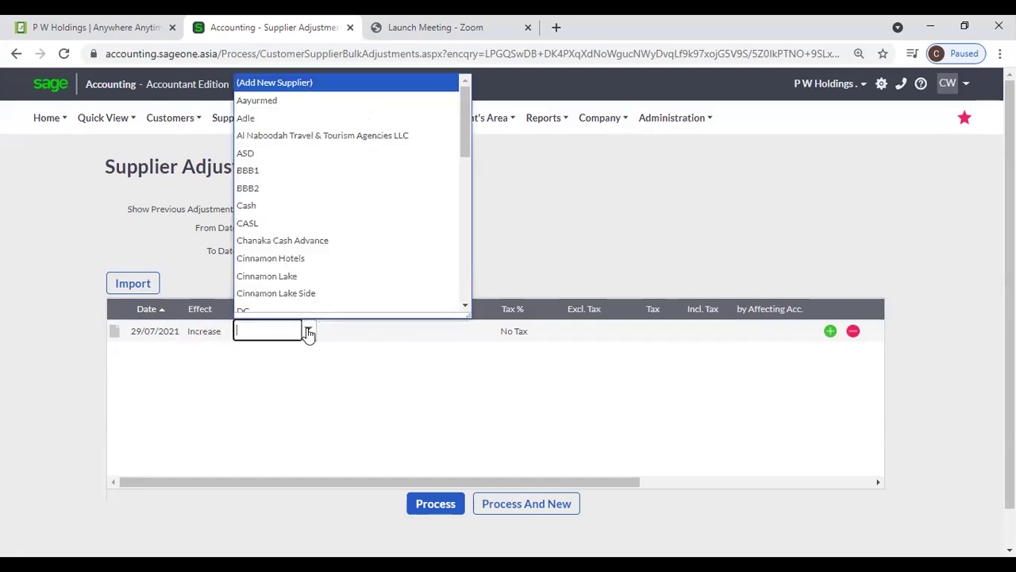
text(P W Holdings)
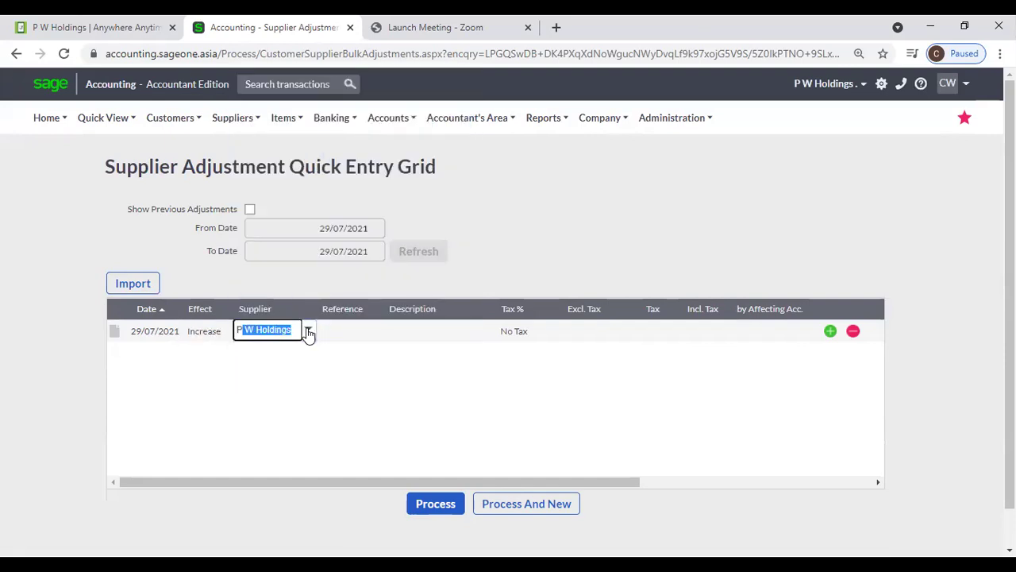
key(Tab)
click(443, 330)
key(Tab)
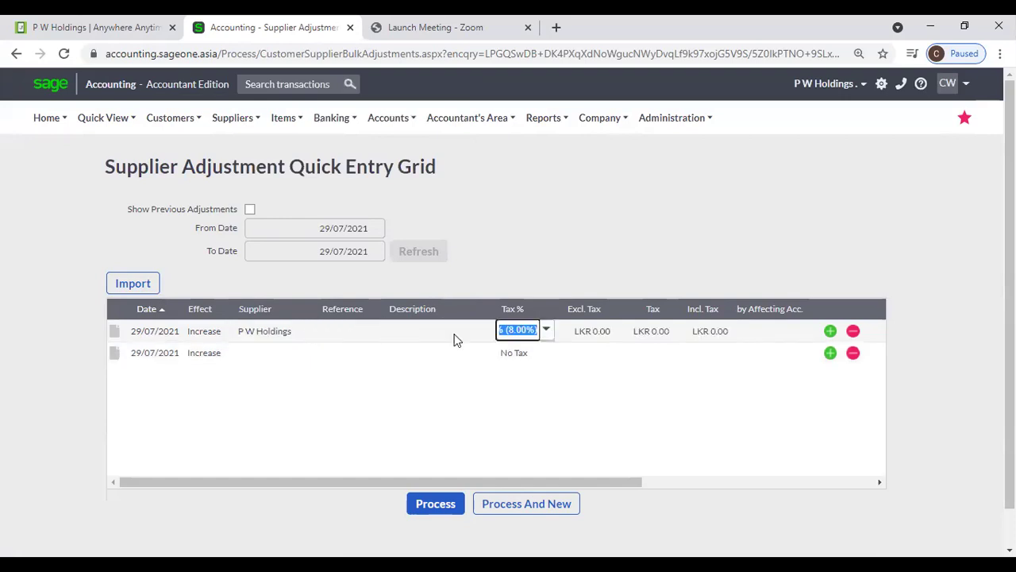
key(Tab)
text(5000)
key(Tab)
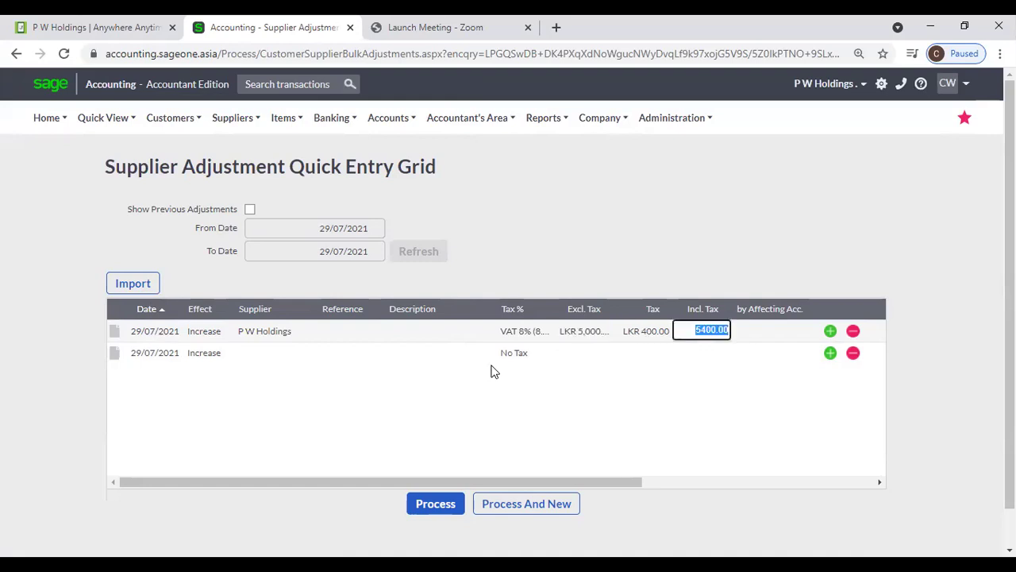
- Set the affecting account of the P W Holdings line to Computer Expenses
click(786, 335)
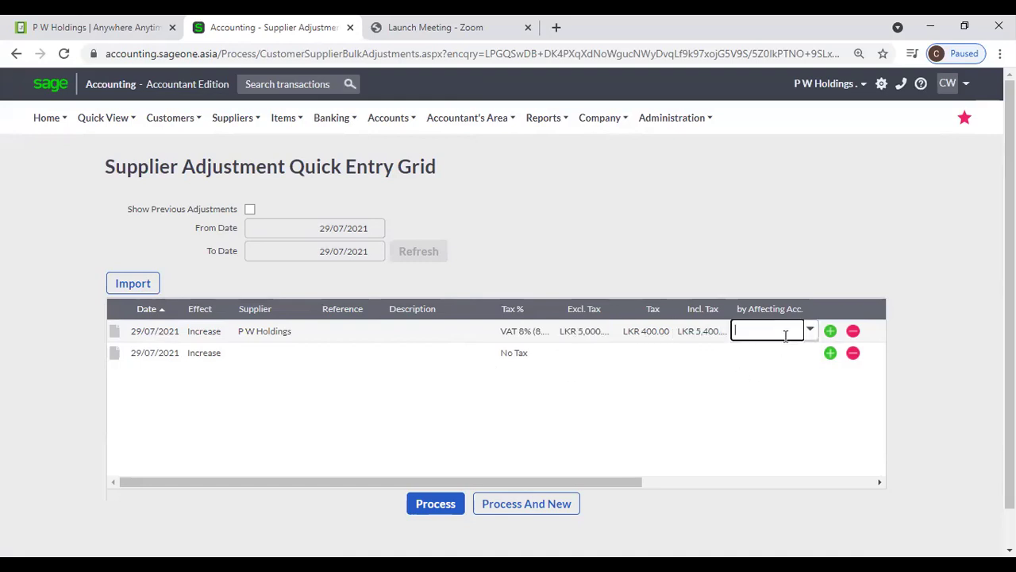
click(808, 333)
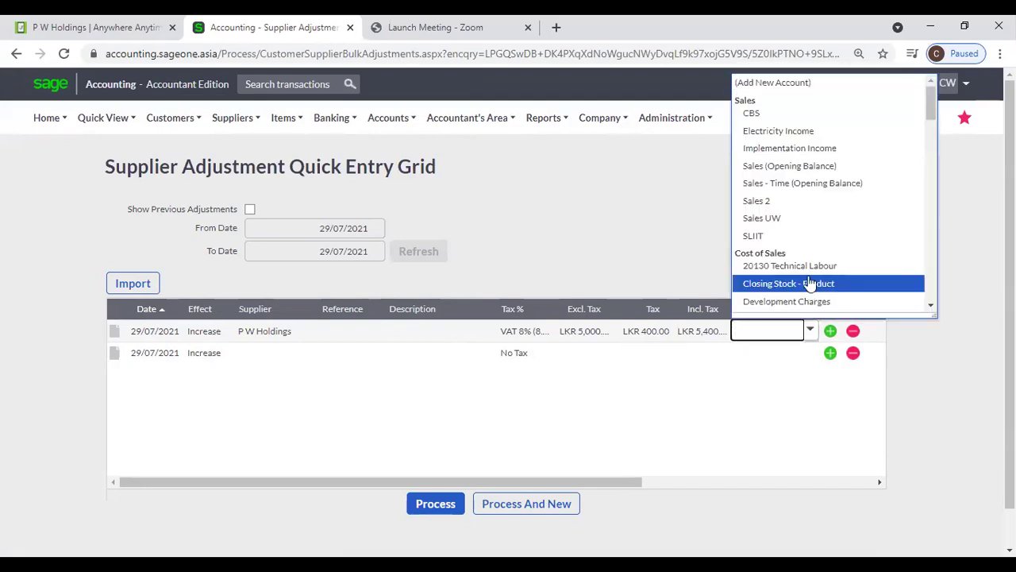
scroll(810, 282, down, 2)
scroll(810, 282, down, 3)
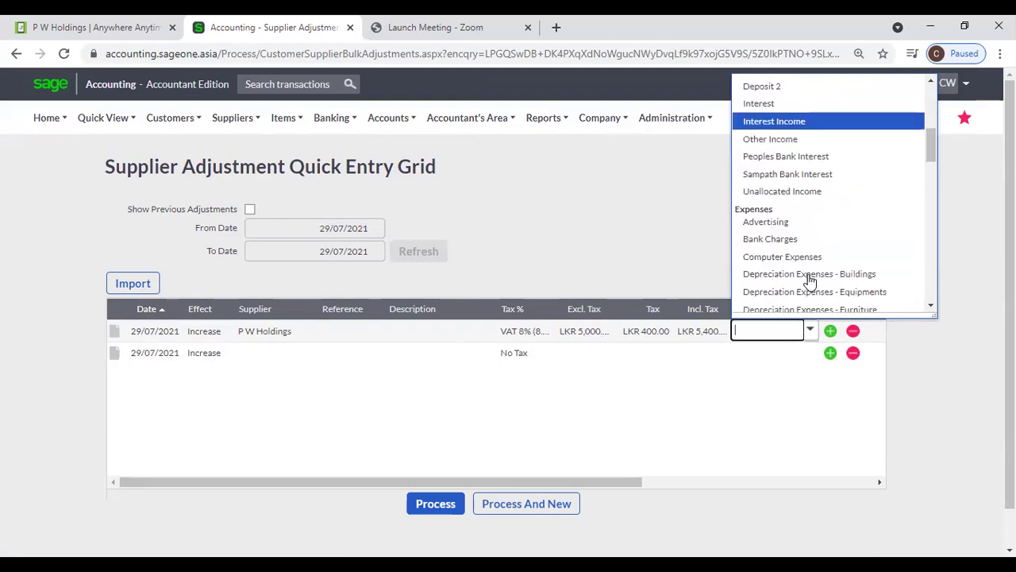
click(811, 182)
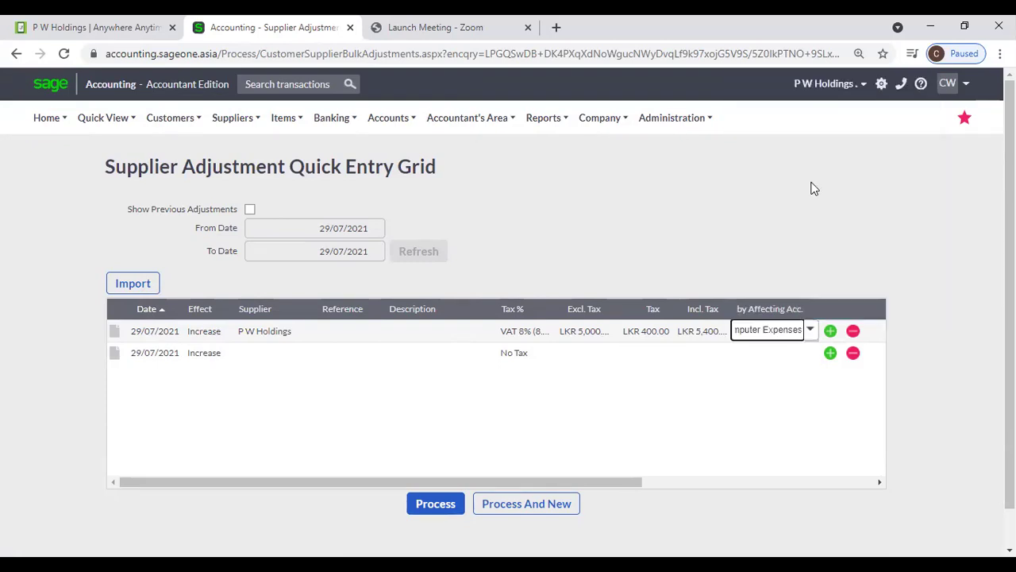
click(908, 387)
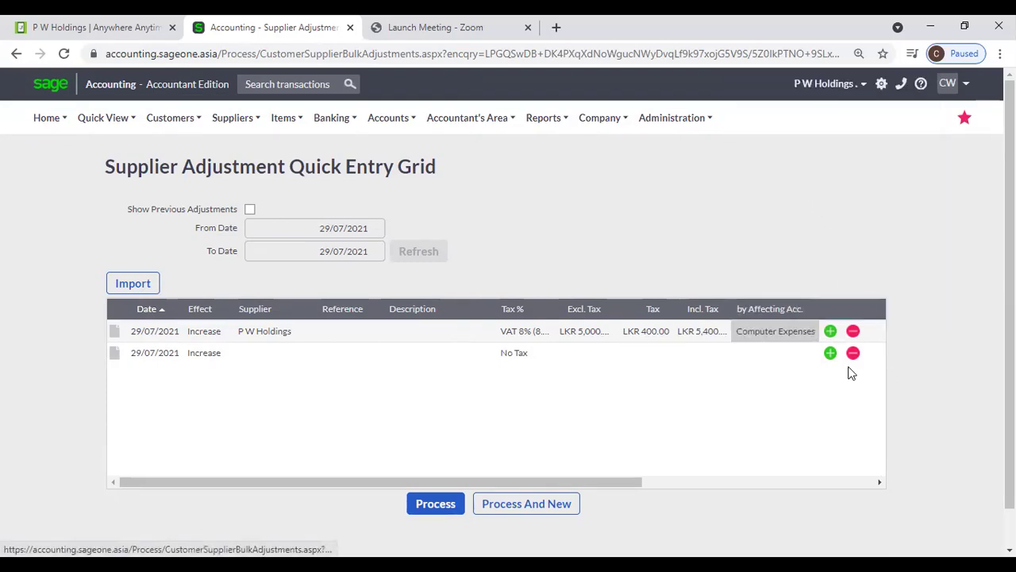
- Add two more lines to the grid and choose CASL as the supplier on the second line
click(829, 354)
click(829, 354)
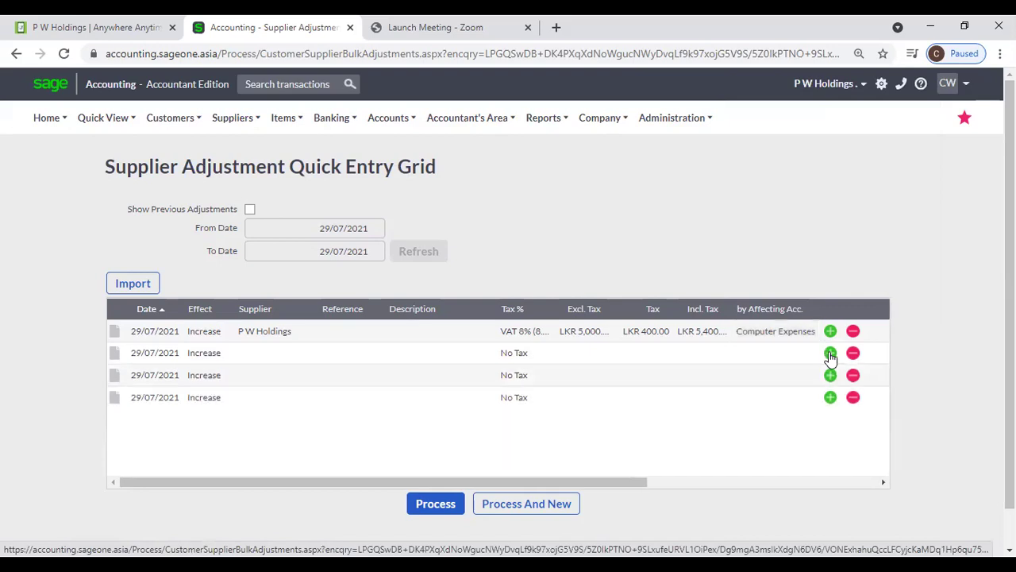
click(256, 355)
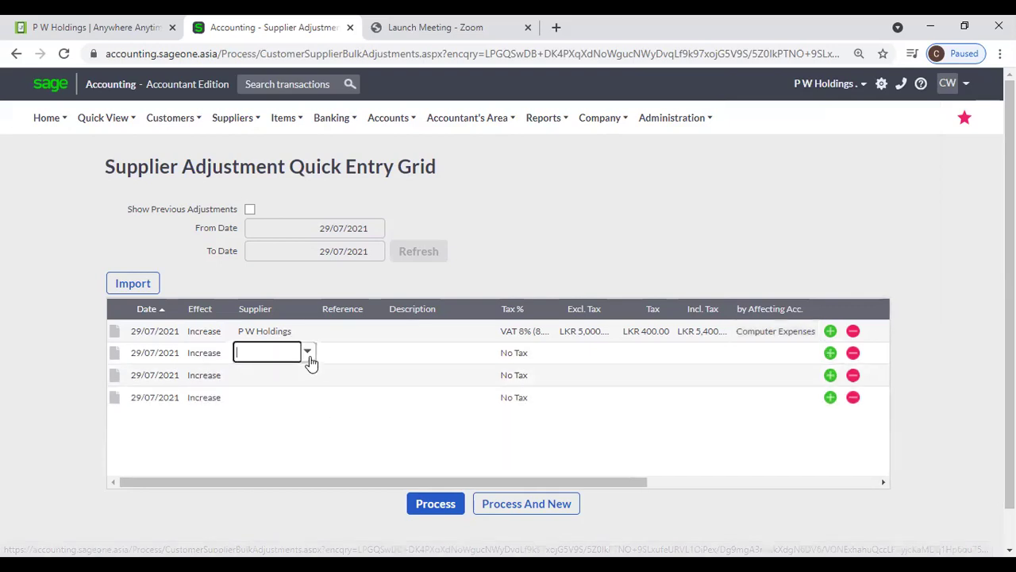
click(308, 354)
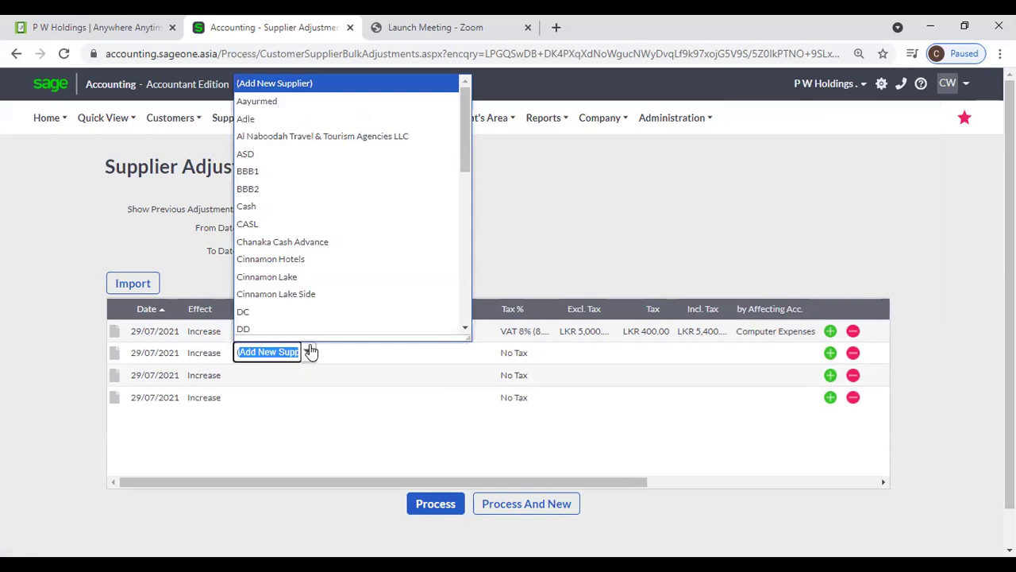
click(266, 225)
- Choose Aayurmed as the supplier on the third line and mark that line for deletion
click(295, 373)
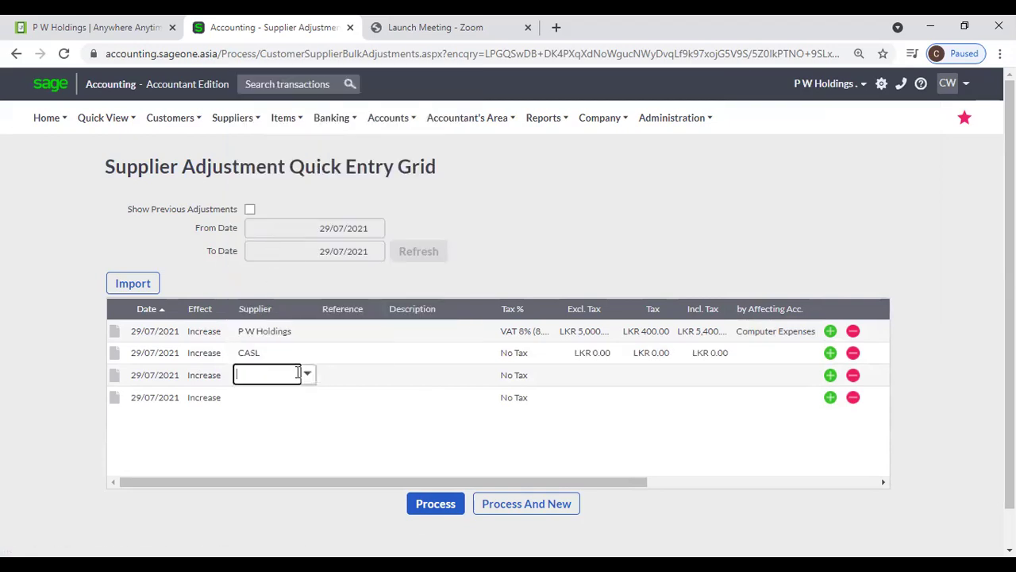
text(aa)
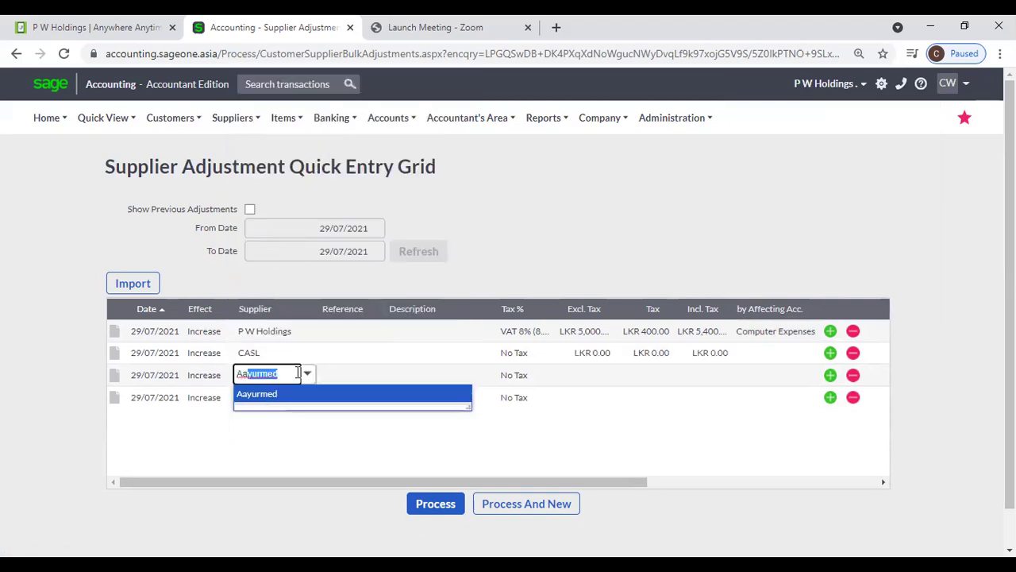
key(Tab)
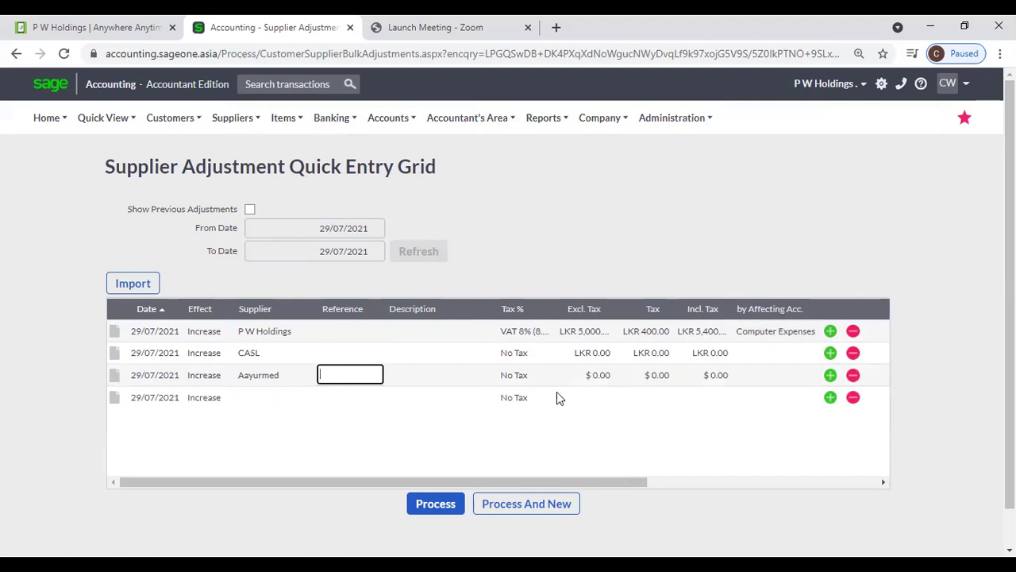
scroll(508, 405, down, 1)
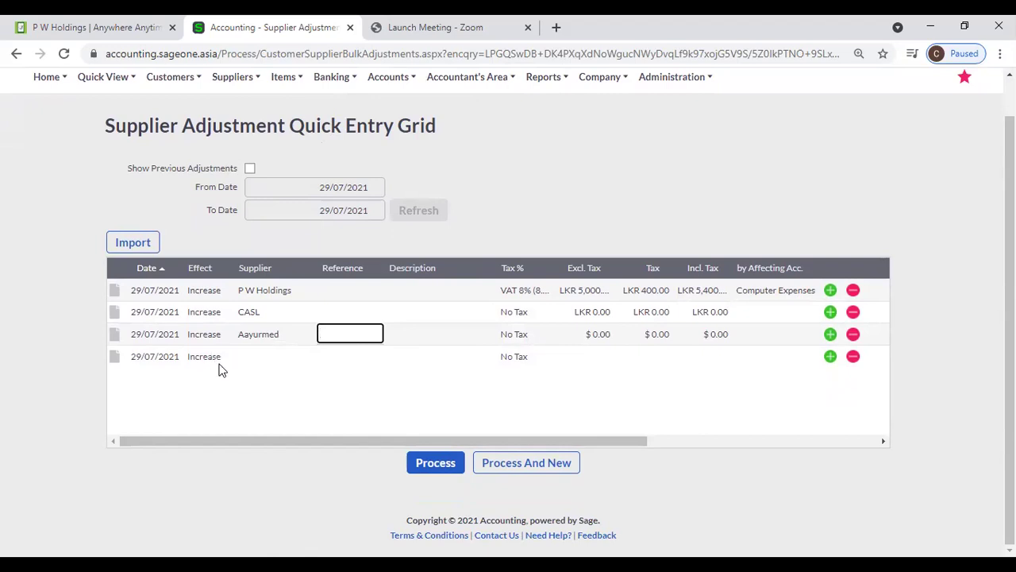
scroll(220, 363, up, 1)
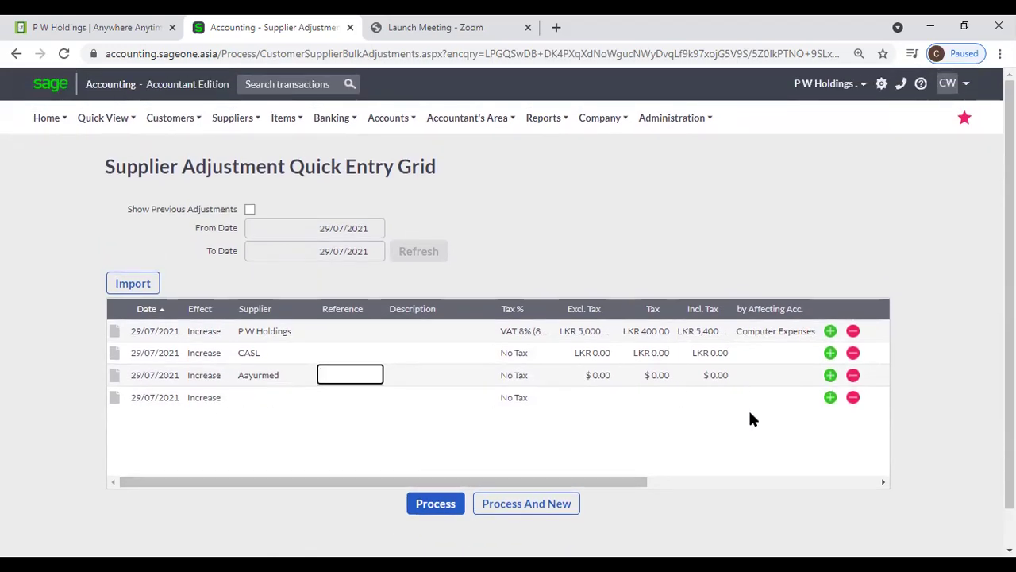
click(851, 376)
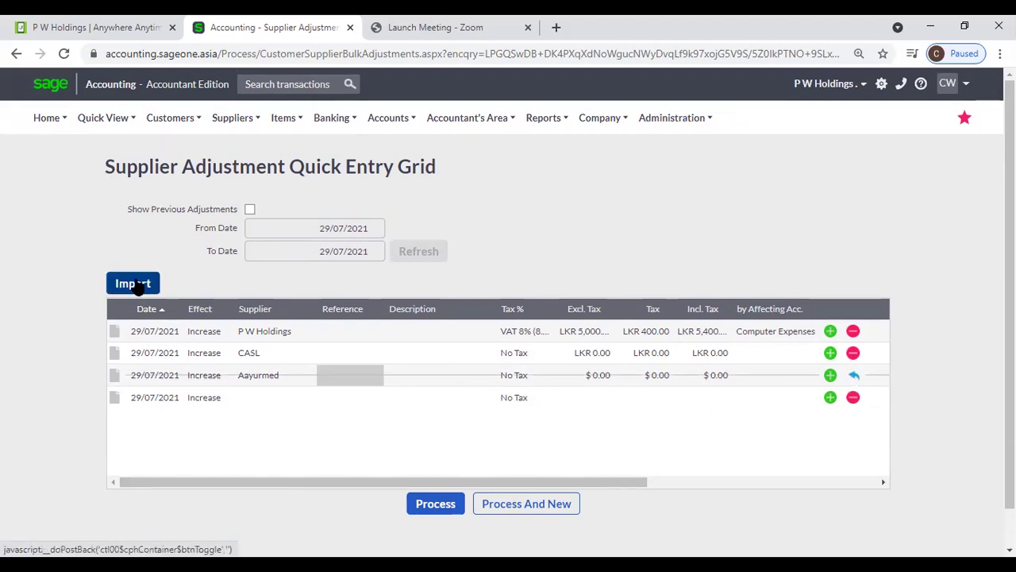
- Download the example CSV file from the adjustments import help and open it maximized in Excel
scroll(230, 357, down, 1)
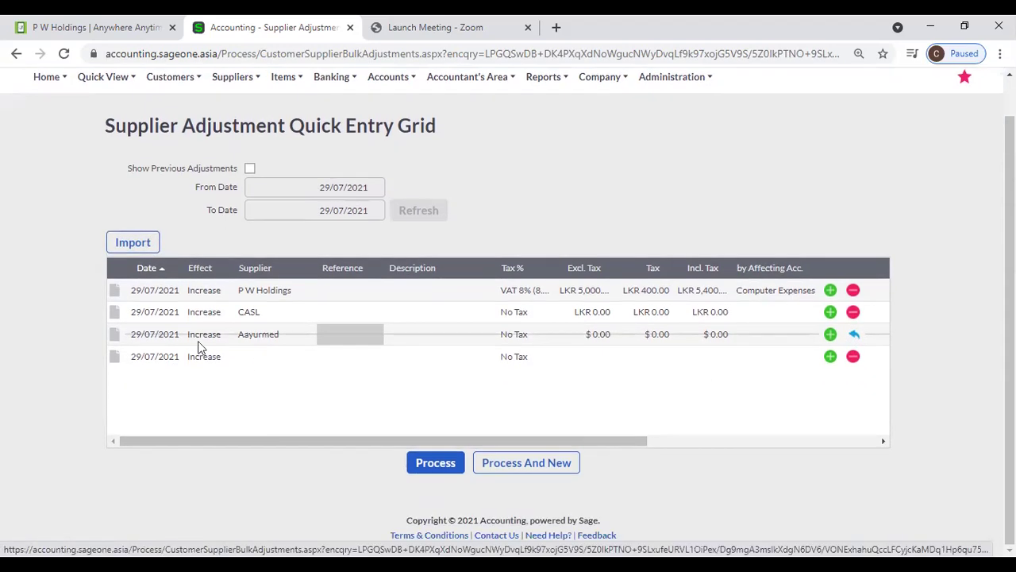
click(133, 252)
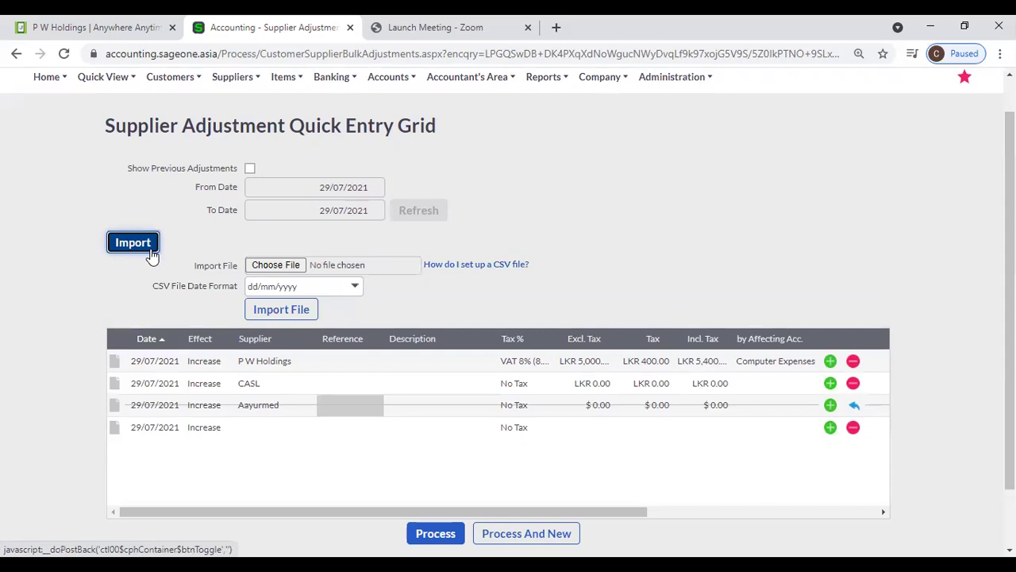
click(457, 266)
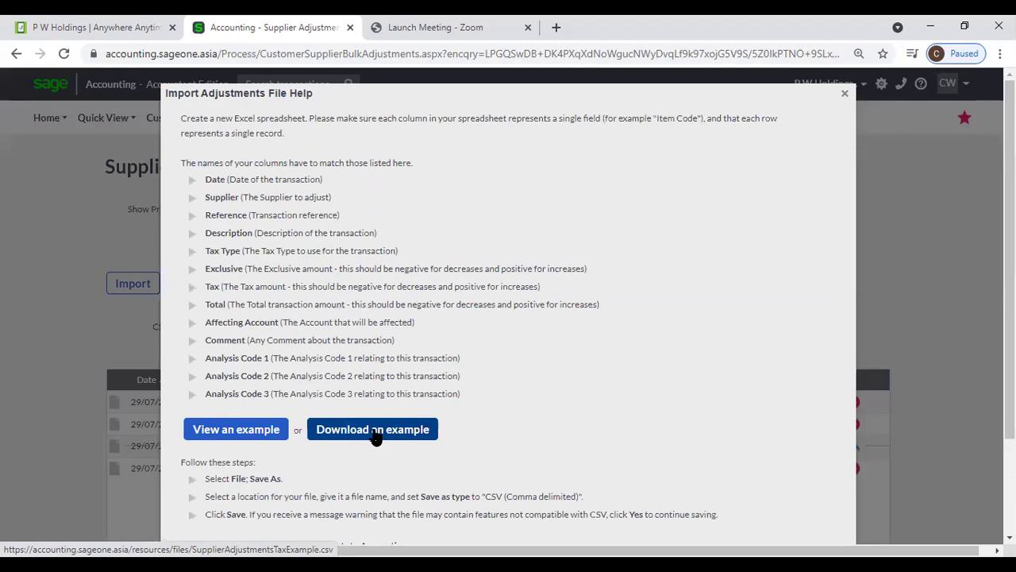
click(377, 436)
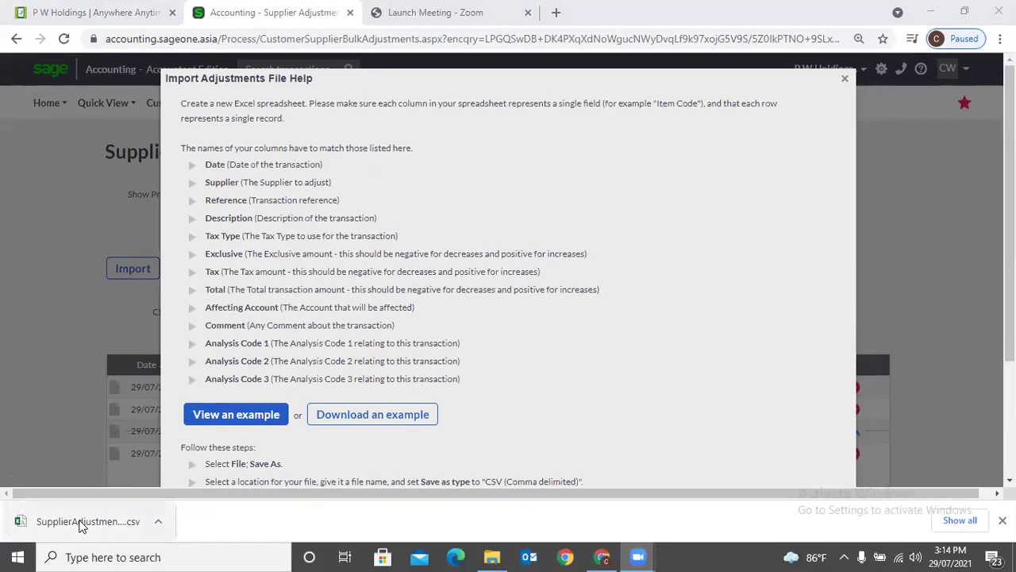
click(24, 536)
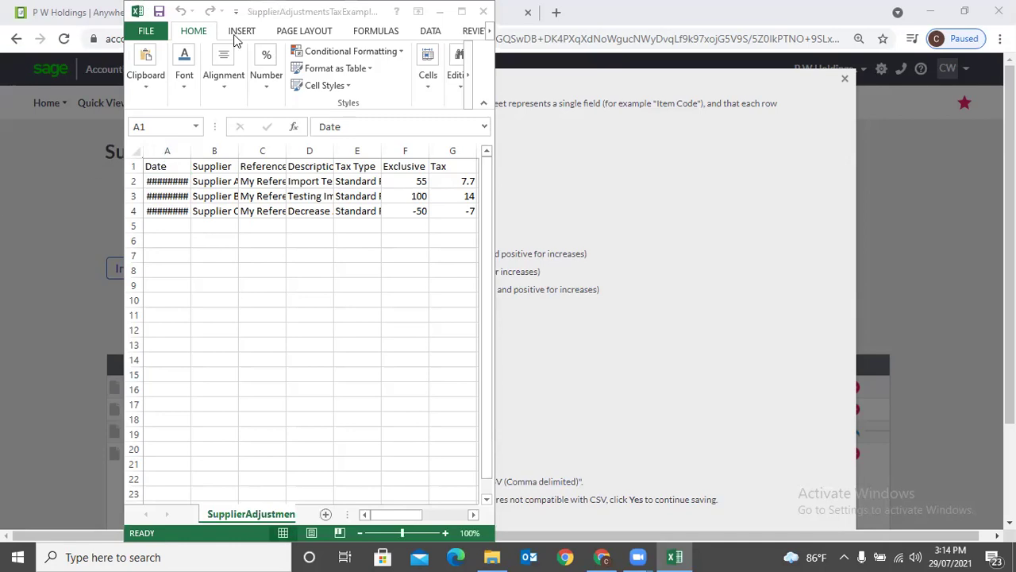
double_click(297, 12)
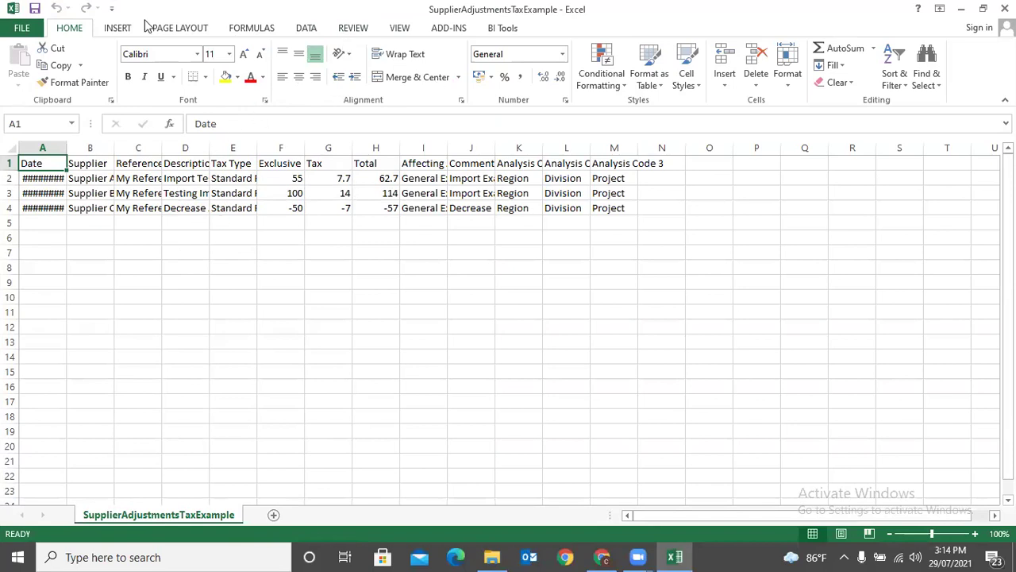
- Autofit all column widths of the SupplierAdjustmentsTaxExample sheet to their contents
click(9, 151)
double_click(66, 148)
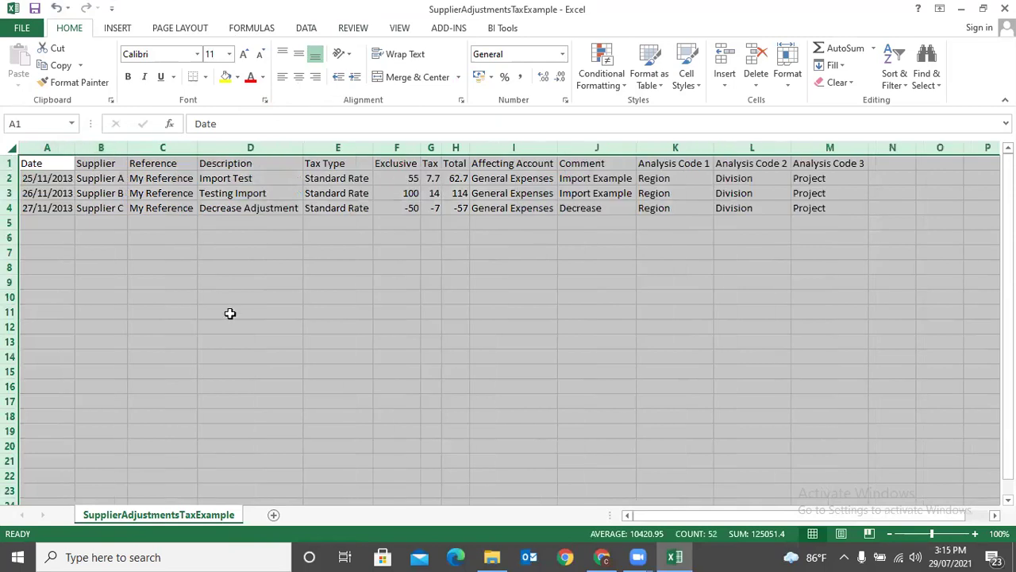
click(230, 313)
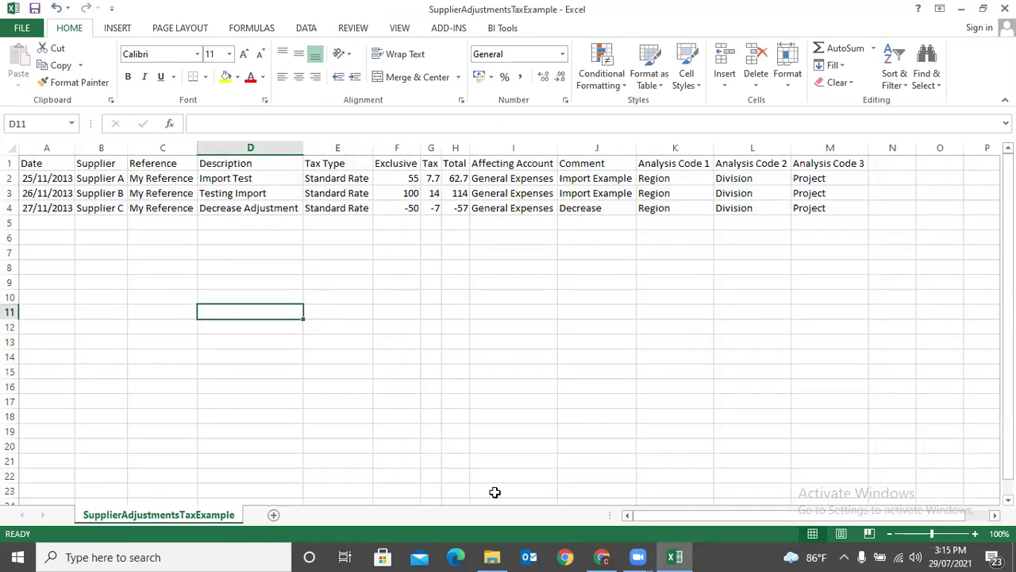
- Switch back to Sage Accounting in the browser and close the Import Adjustments File Help
click(601, 556)
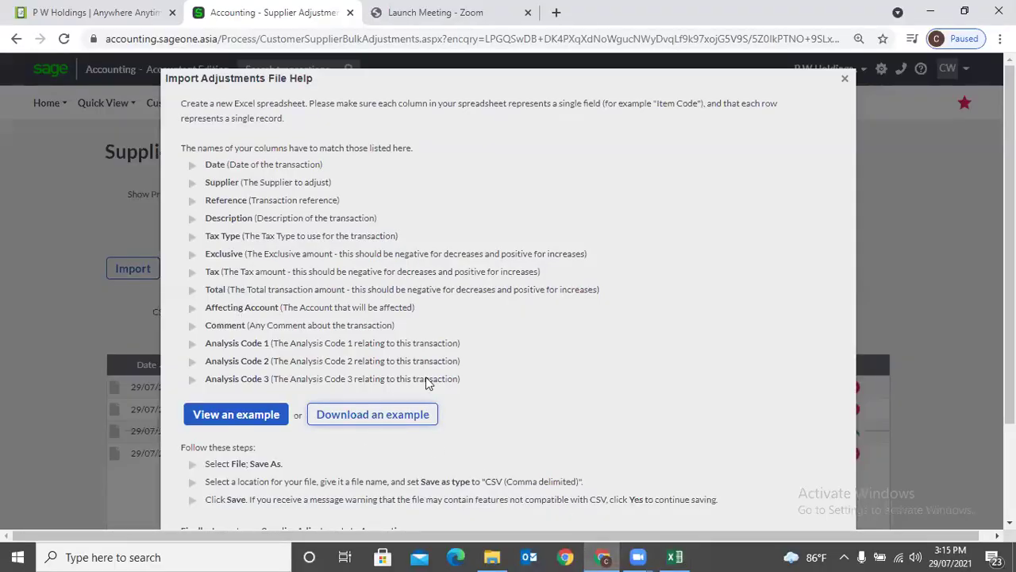
click(844, 83)
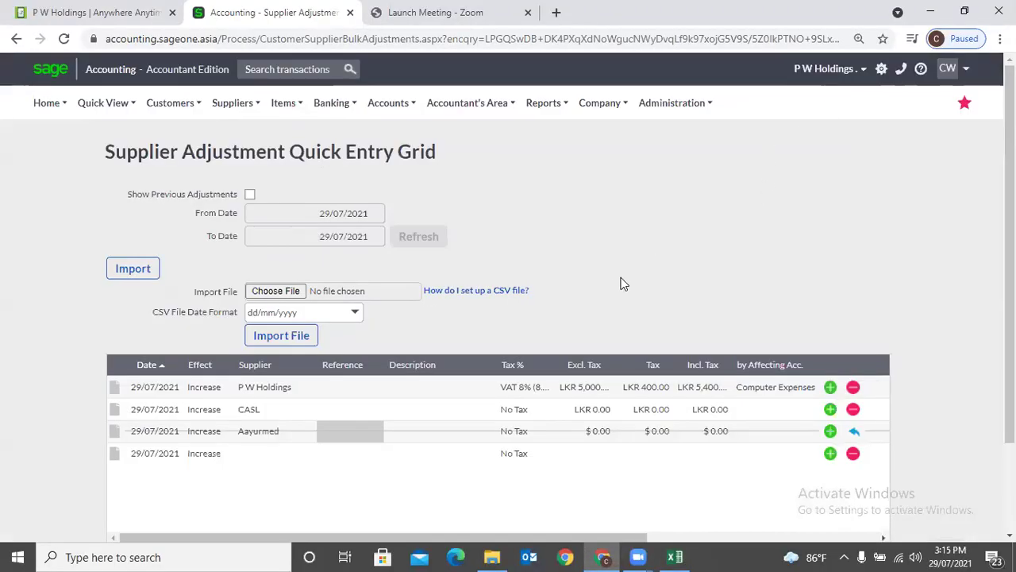
scroll(607, 288, down, 1)
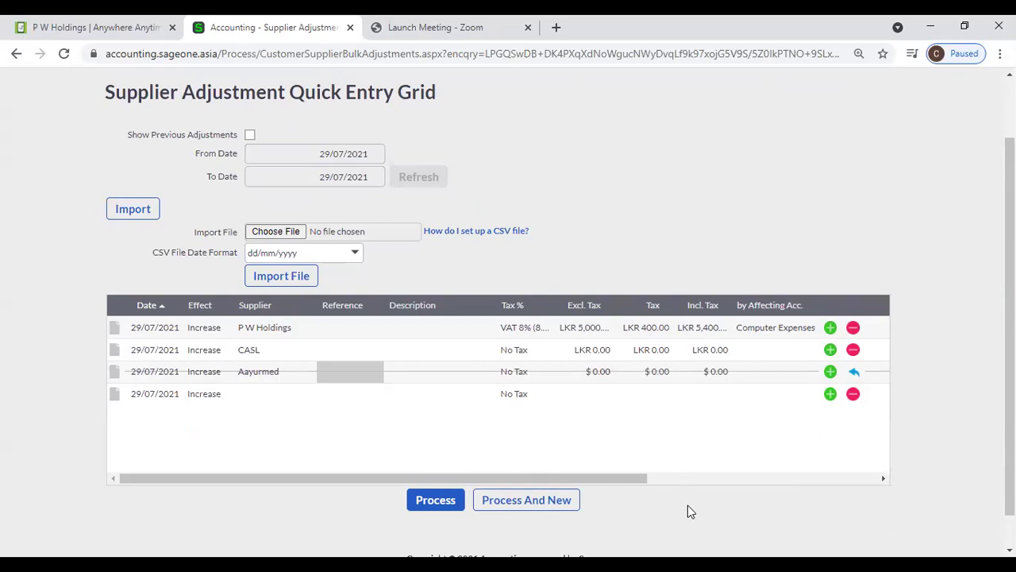
scroll(677, 493, up, 2)
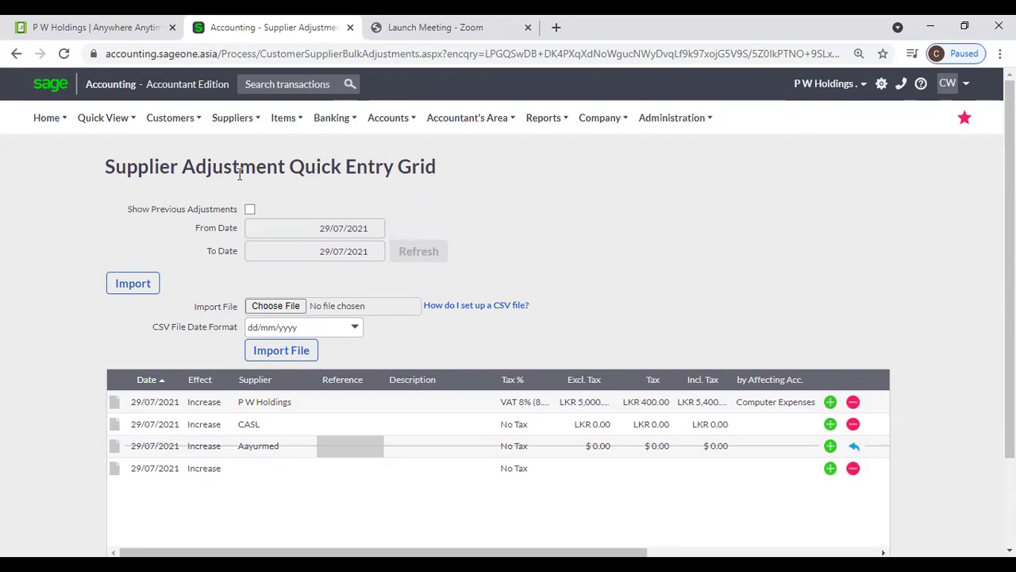
- Return to the Supplier Adjustments list, leaving the quick entry grid without saving its lines
mouse_move(239, 132)
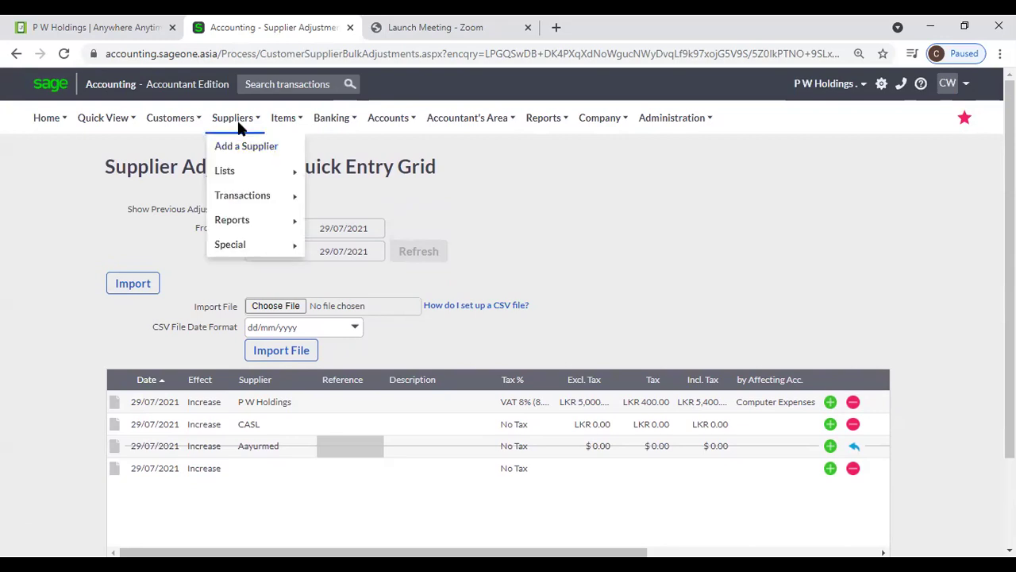
mouse_move(276, 220)
mouse_move(272, 198)
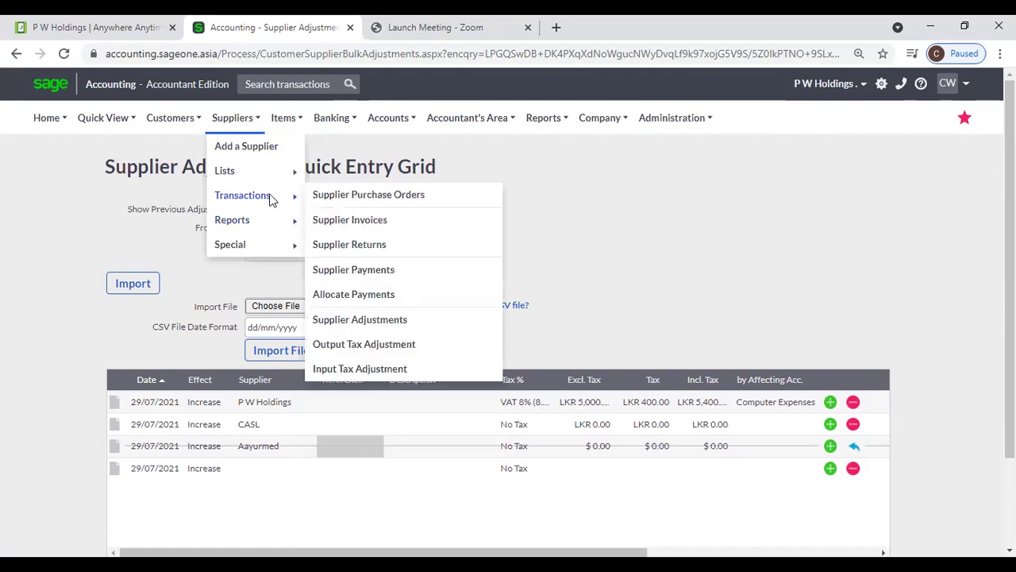
click(378, 321)
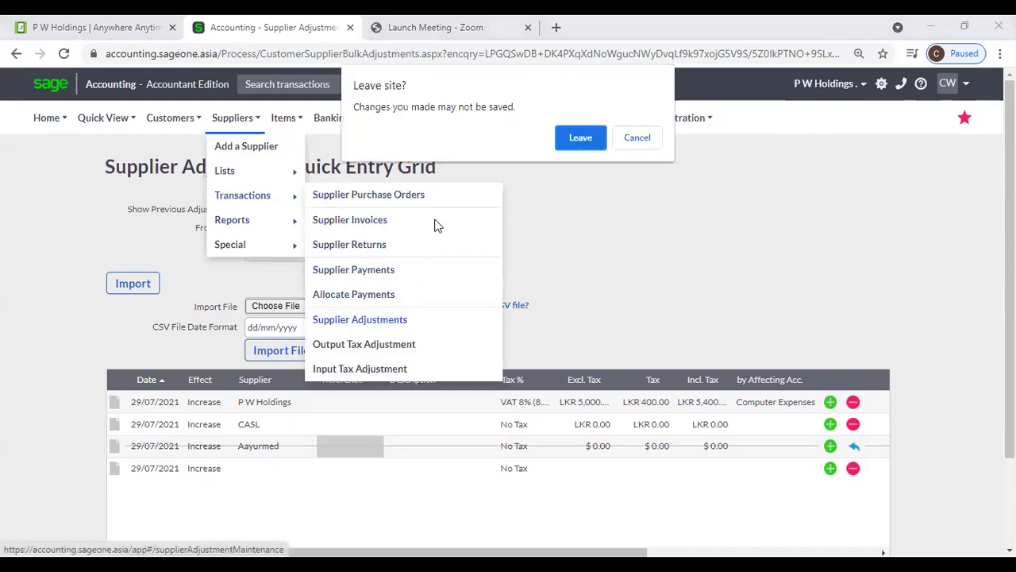
key(Return)
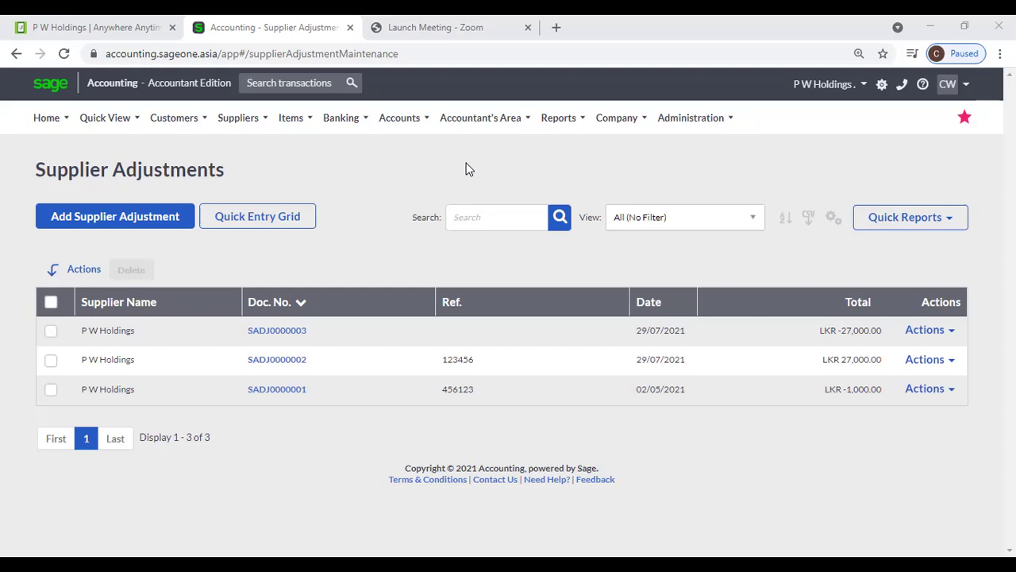
- Open the Output Tax Adjustment list among the supplier transactions
mouse_move(245, 119)
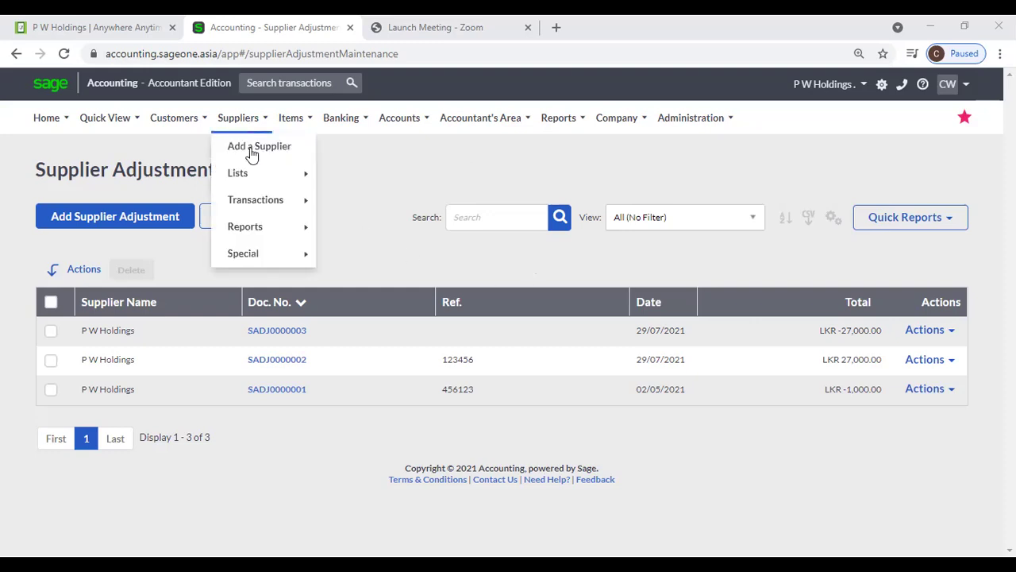
mouse_move(255, 202)
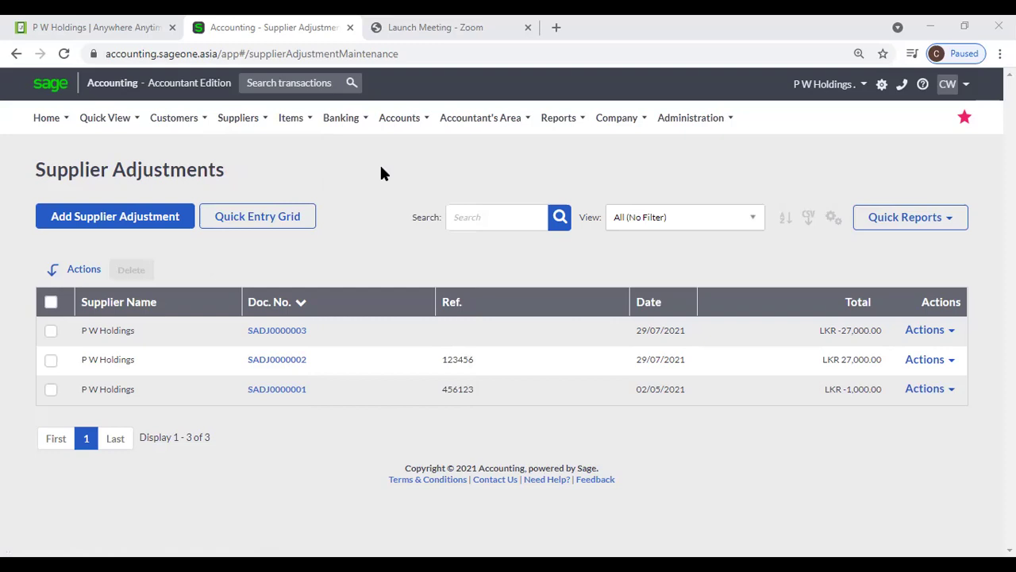
click(239, 117)
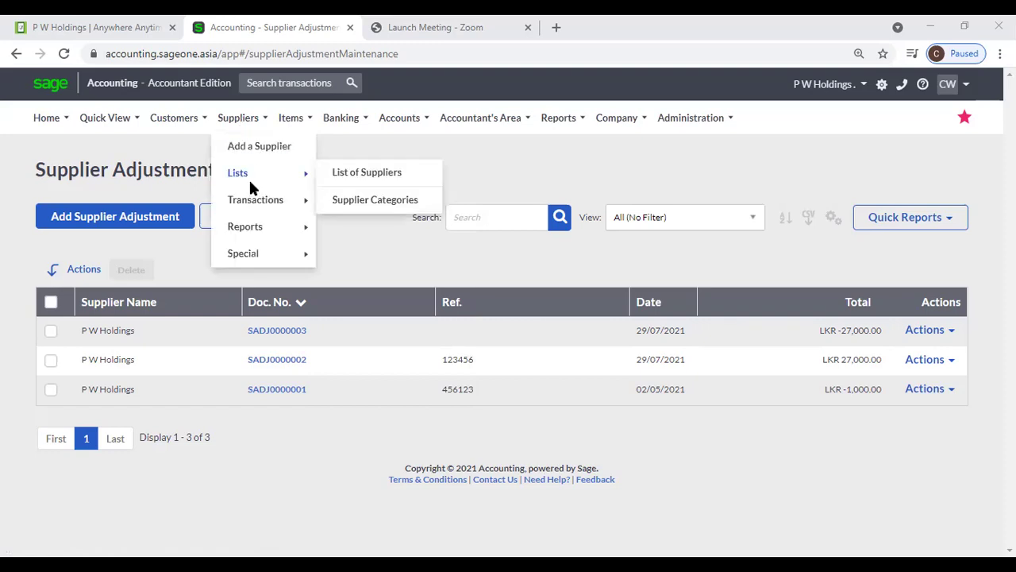
mouse_move(256, 205)
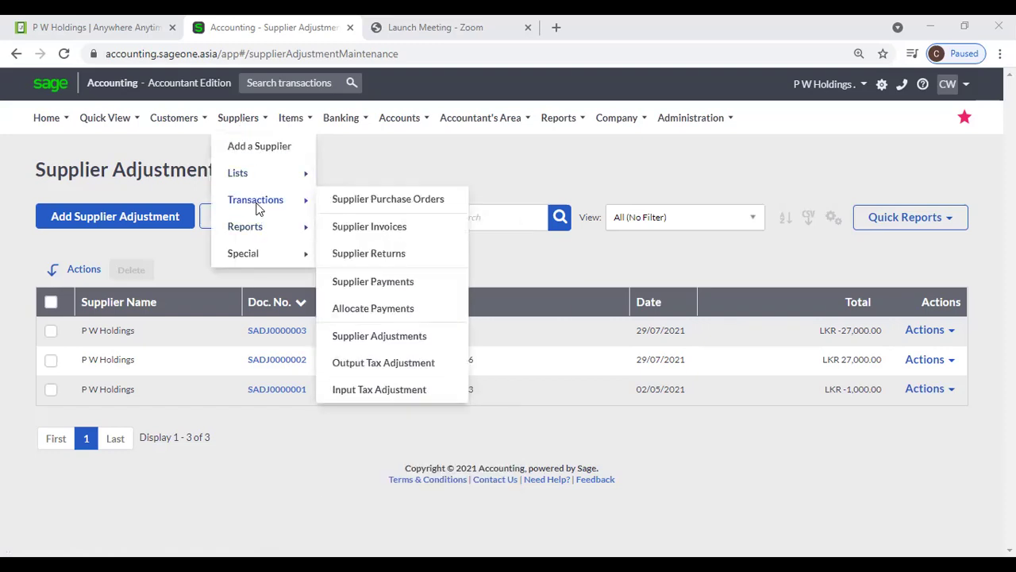
click(374, 362)
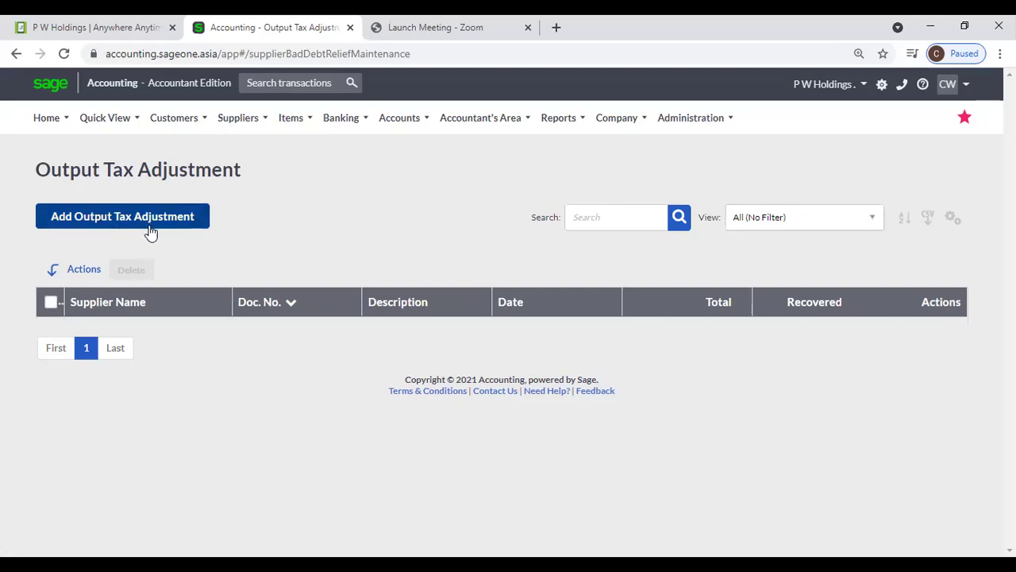
- Open the Input Tax Adjustment list among the supplier transactions
mouse_move(247, 125)
mouse_move(256, 209)
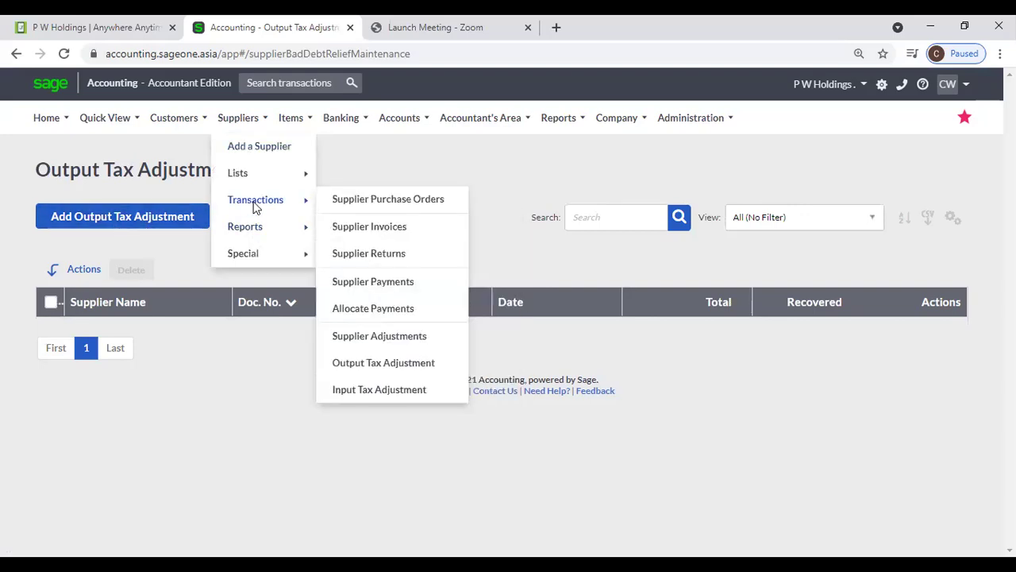
click(372, 389)
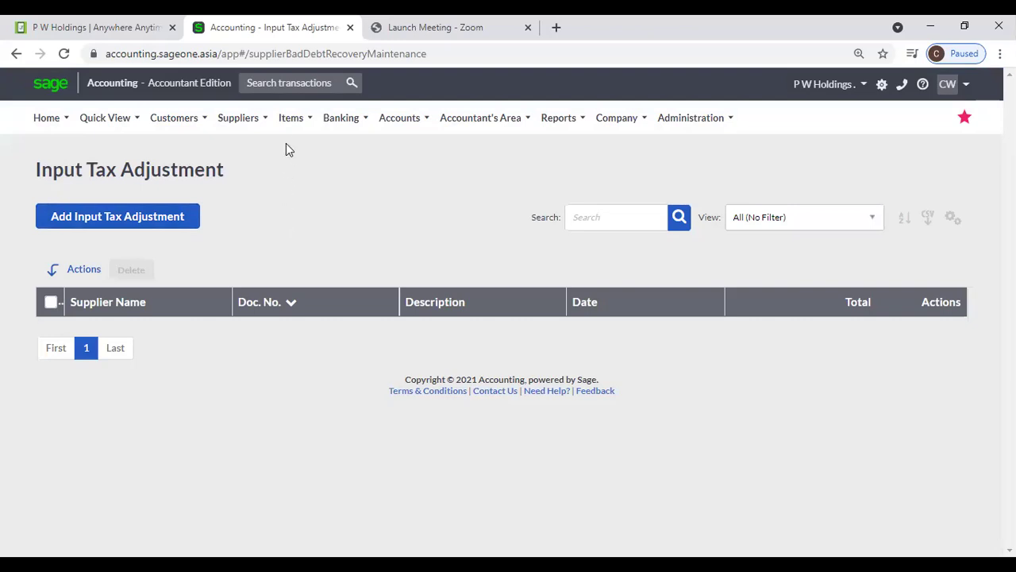
- Open the List of Suppliers report and look through the choices of its Active and From Category filters
mouse_move(245, 123)
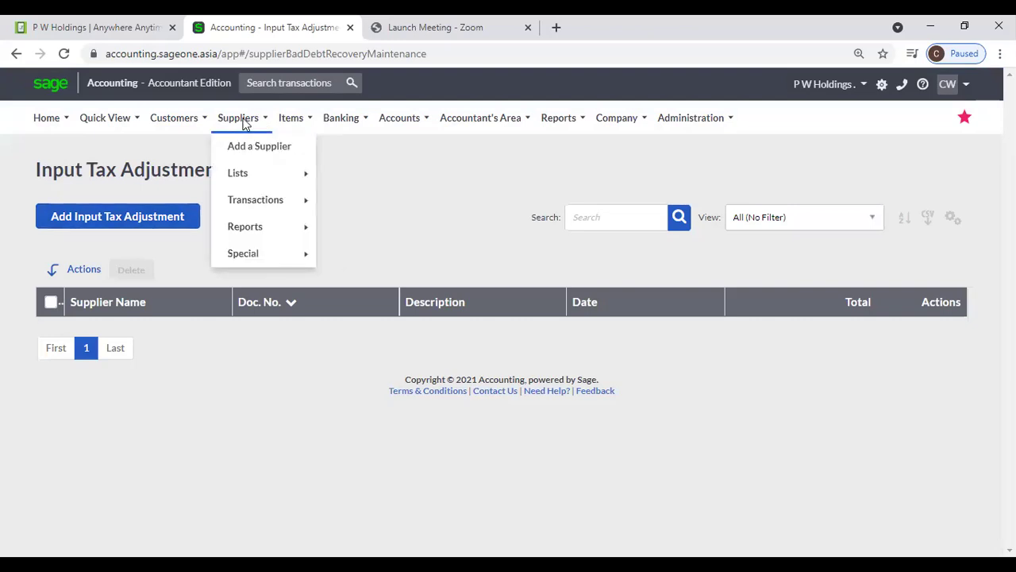
mouse_move(257, 200)
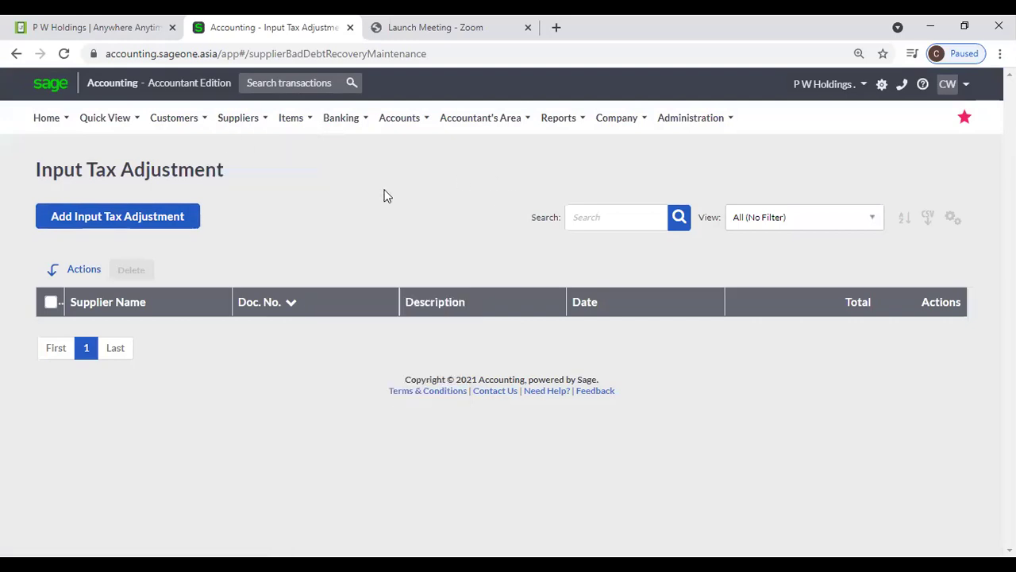
mouse_move(259, 236)
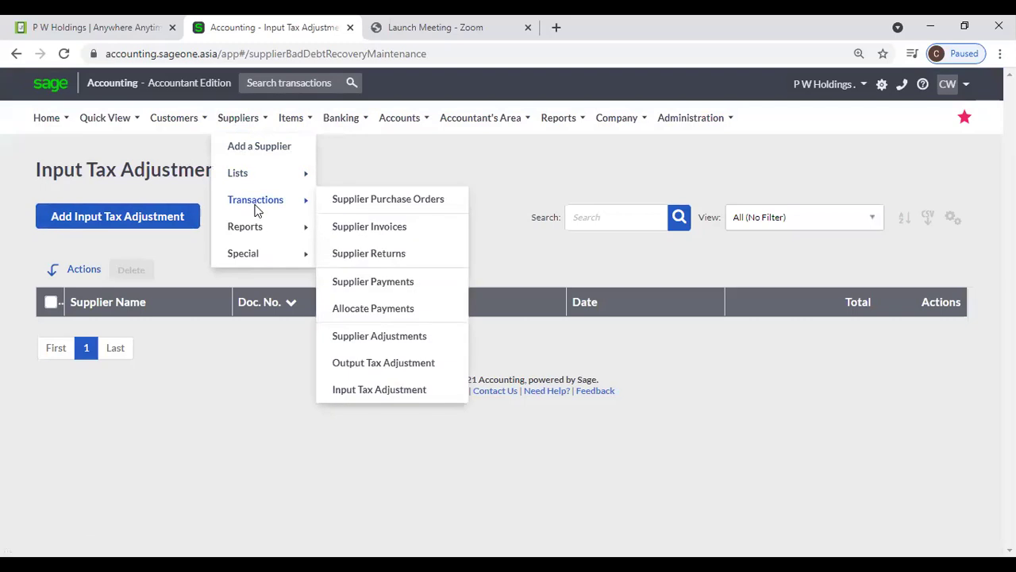
click(389, 227)
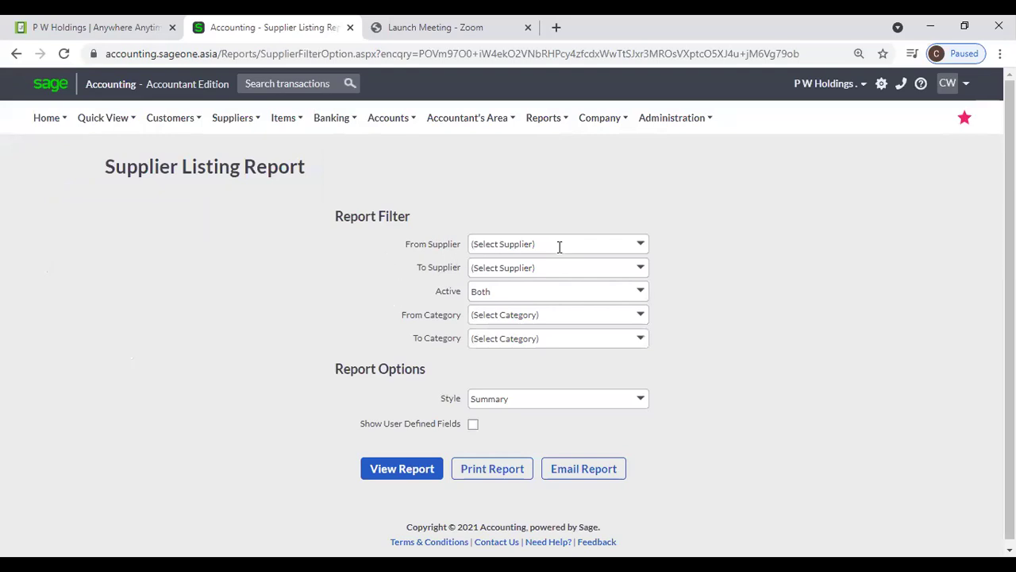
click(643, 293)
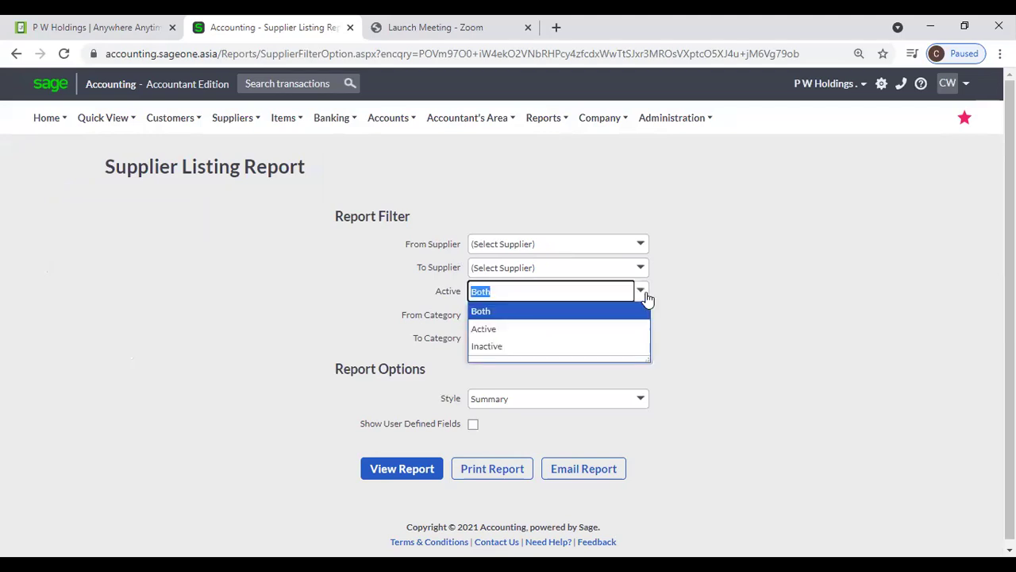
click(713, 294)
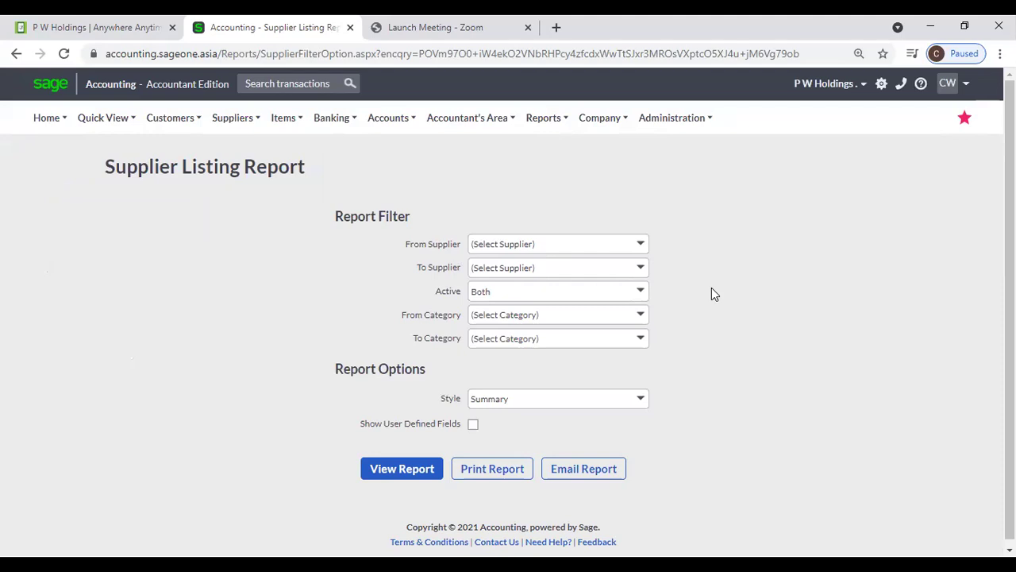
click(643, 317)
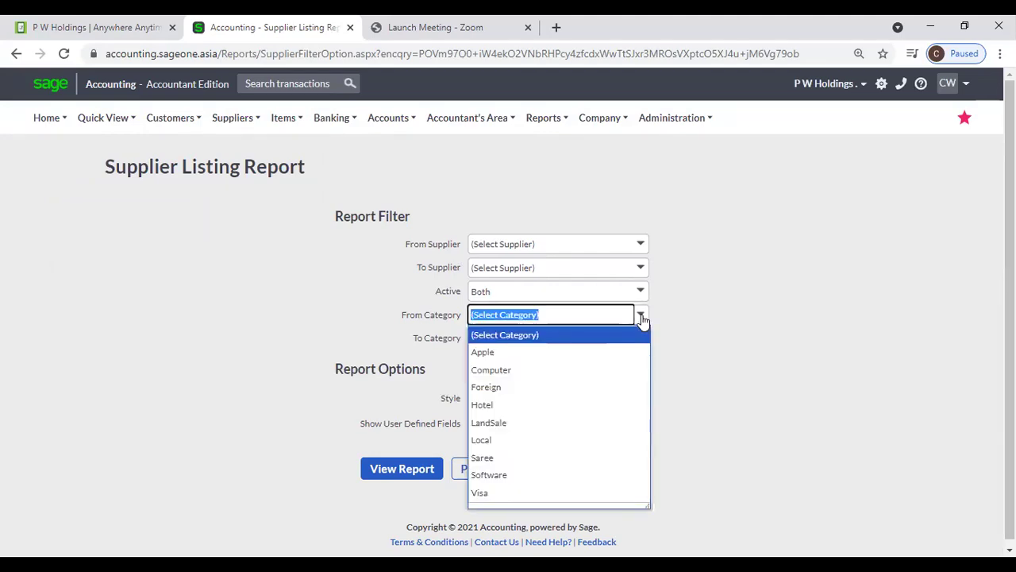
click(699, 320)
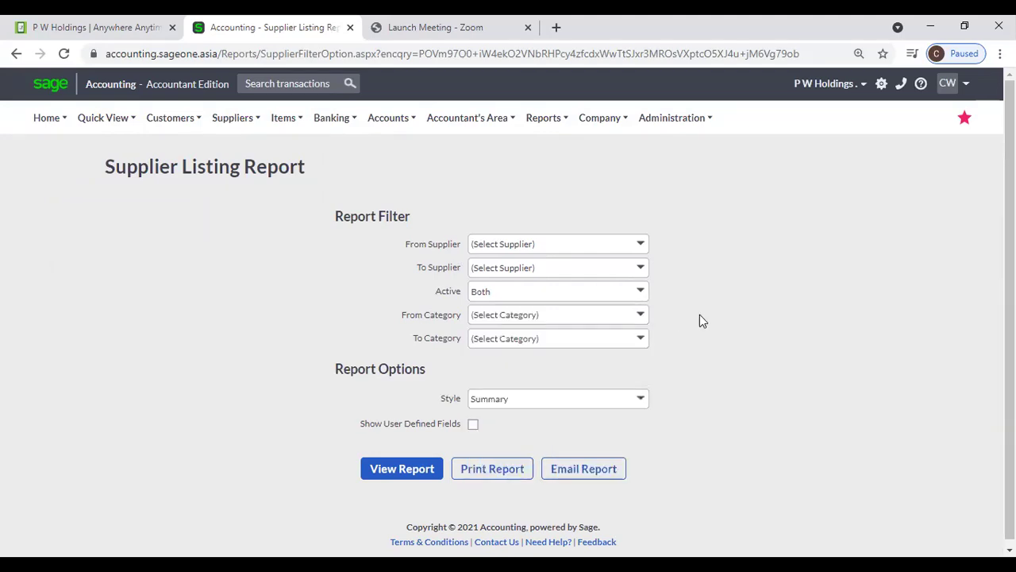
- View the Supplier Listing Report in Summary style for all suppliers, both active and inactive, and look through its balances
click(411, 471)
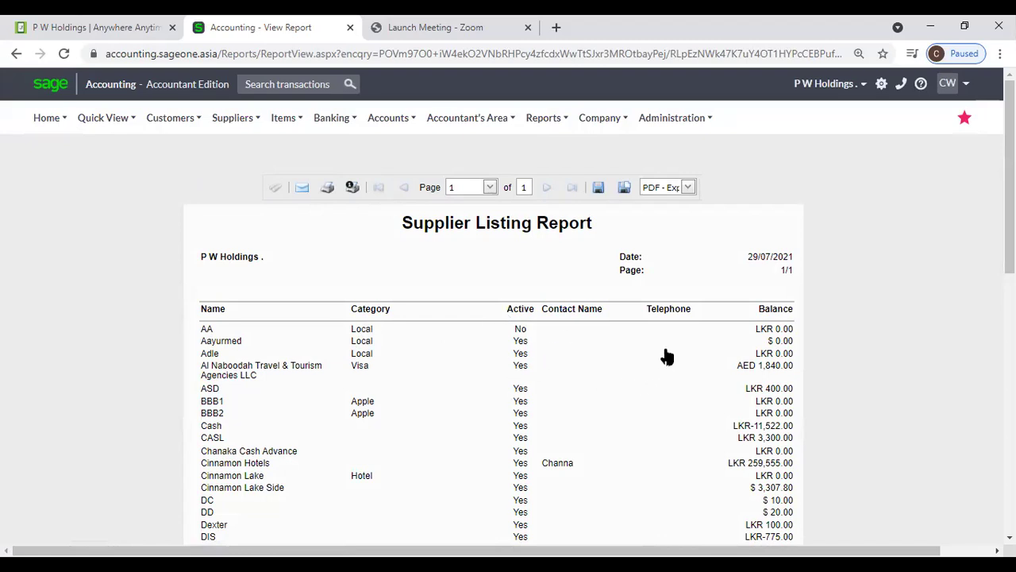
scroll(781, 337, down, 5)
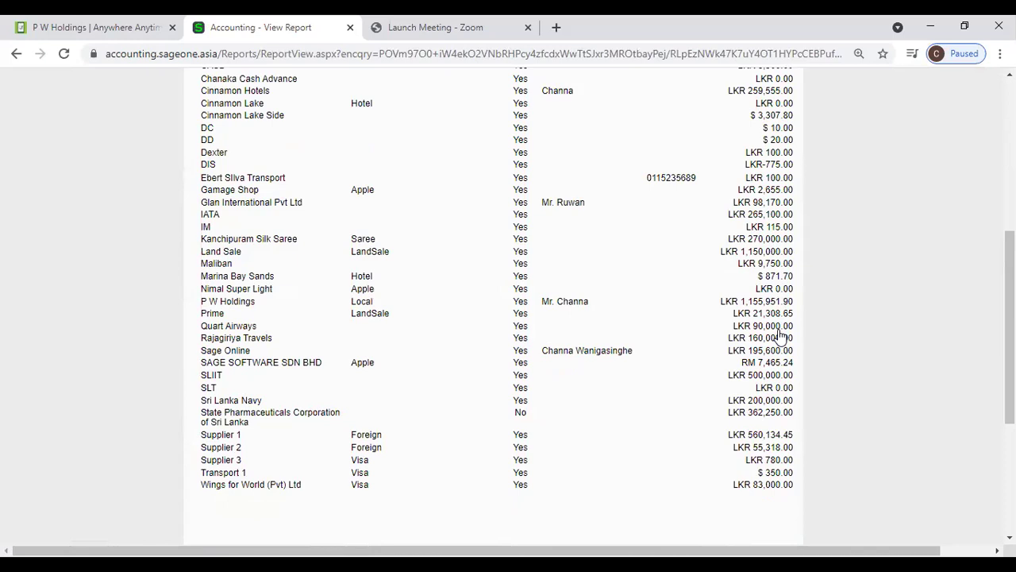
scroll(780, 340, down, 3)
scroll(778, 343, up, 8)
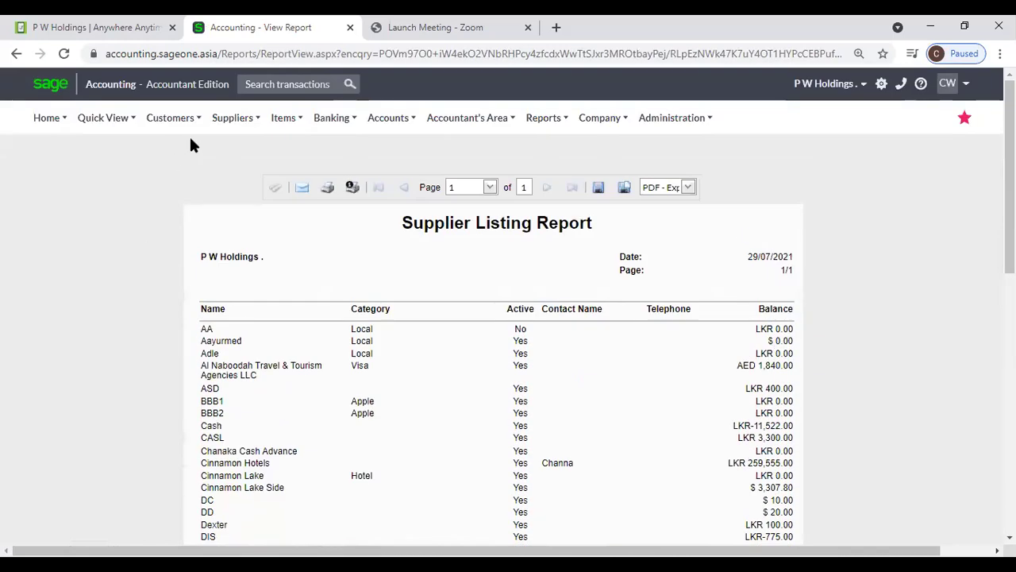
- Reopen the List of Suppliers report and view it in Summary style with user defined fields shown
click(233, 118)
mouse_move(235, 223)
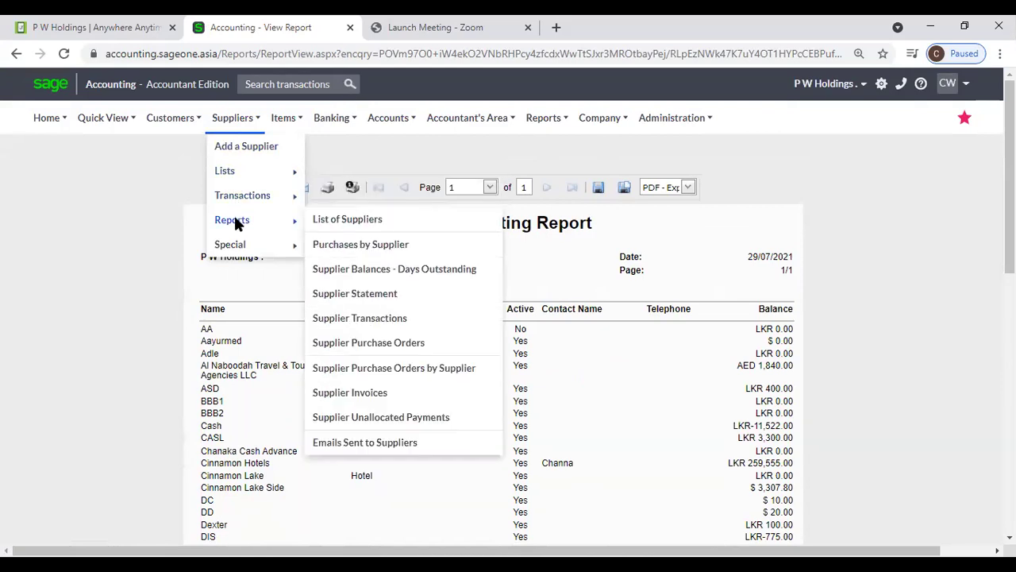
click(357, 220)
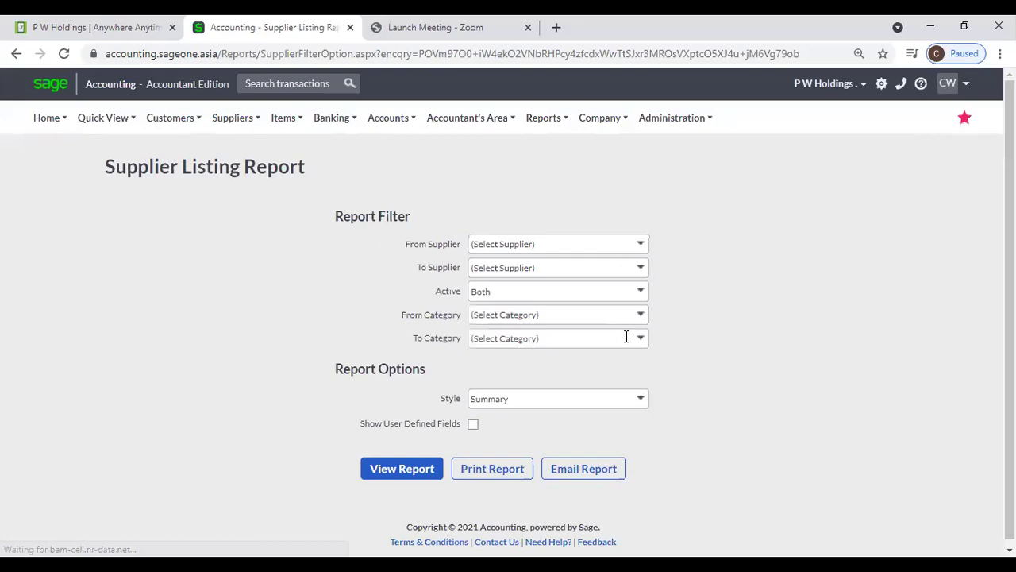
scroll(573, 443, down, 1)
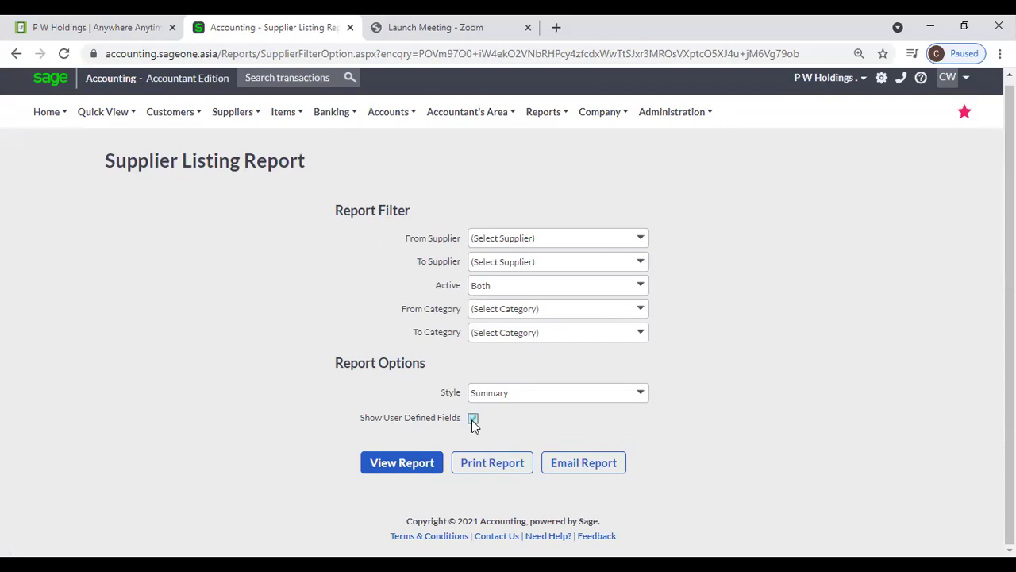
click(413, 465)
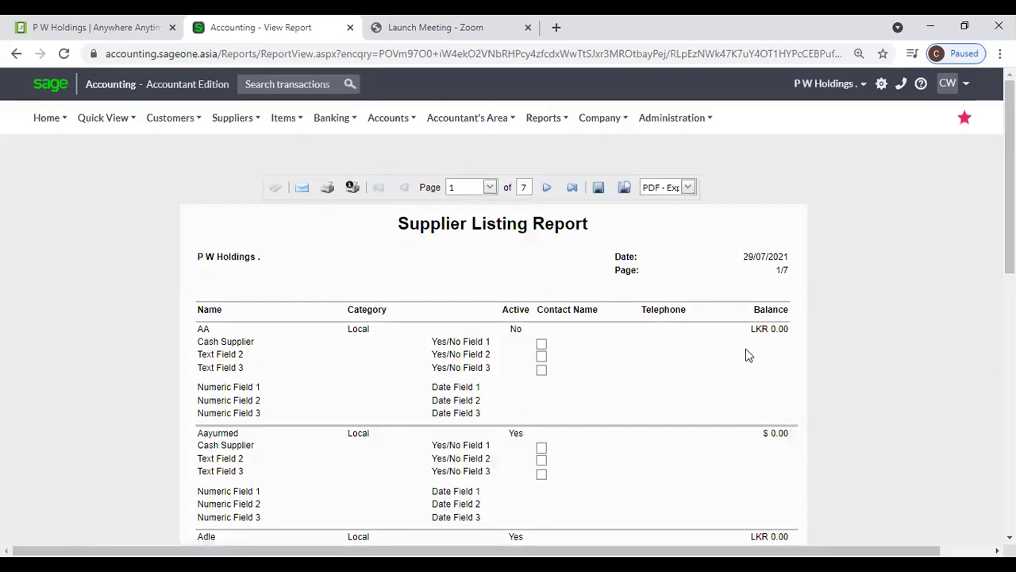
scroll(746, 349, down, 1)
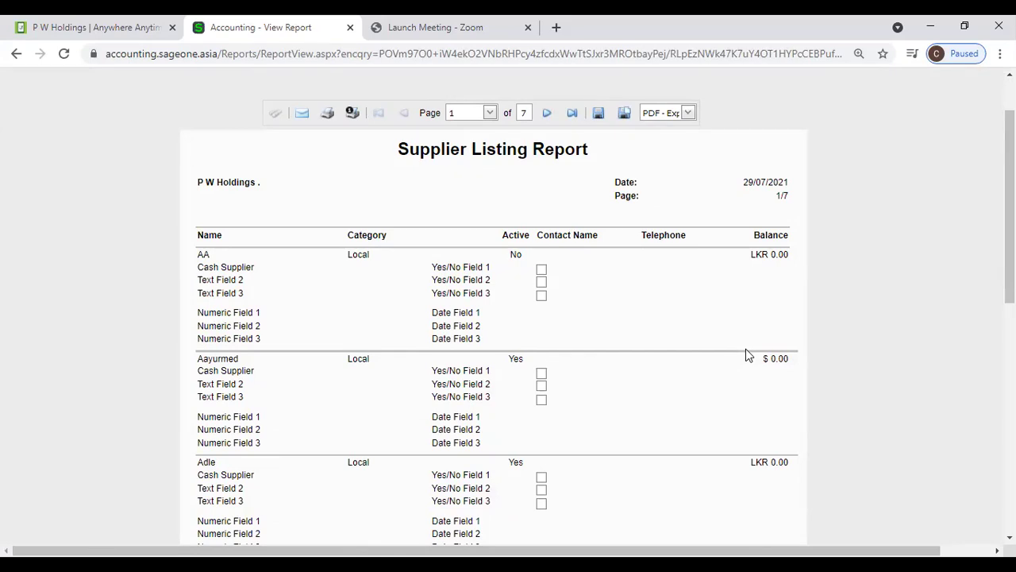
scroll(746, 350, down, 1)
scroll(746, 355, up, 2)
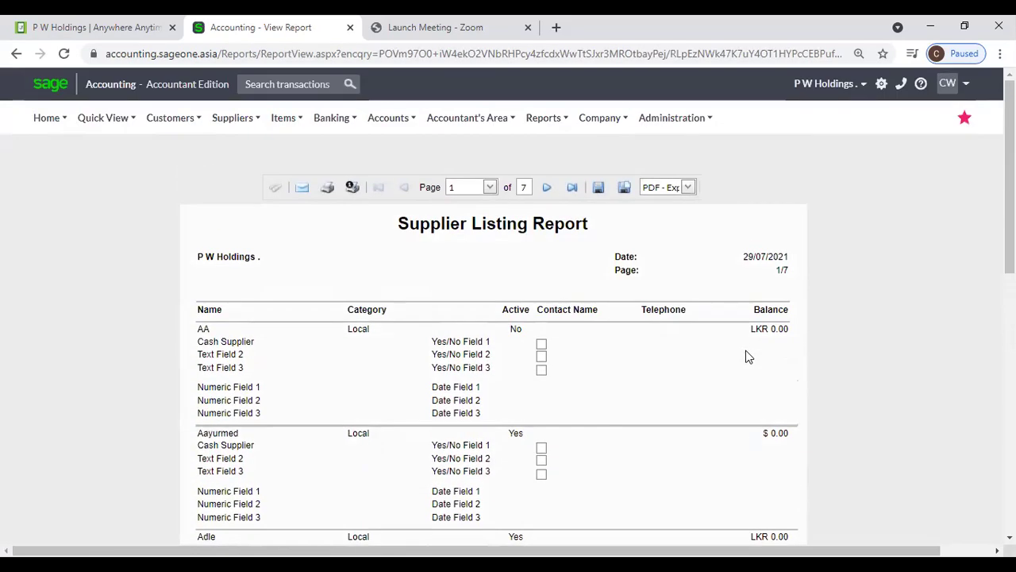
- Set up the List of Suppliers report again with user defined fields and the Detailed style, and view it
click(223, 128)
mouse_move(239, 199)
mouse_move(239, 220)
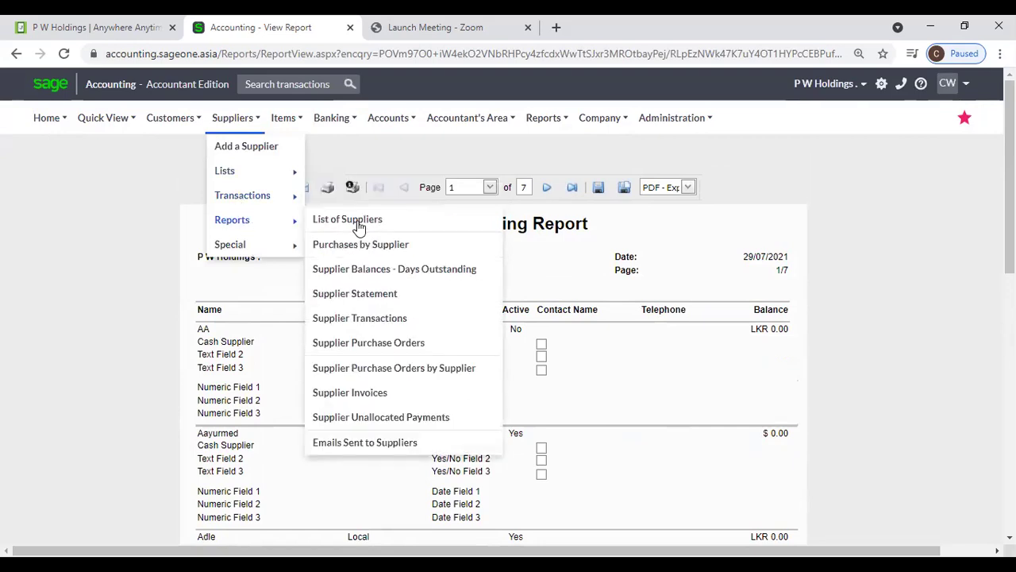
click(366, 222)
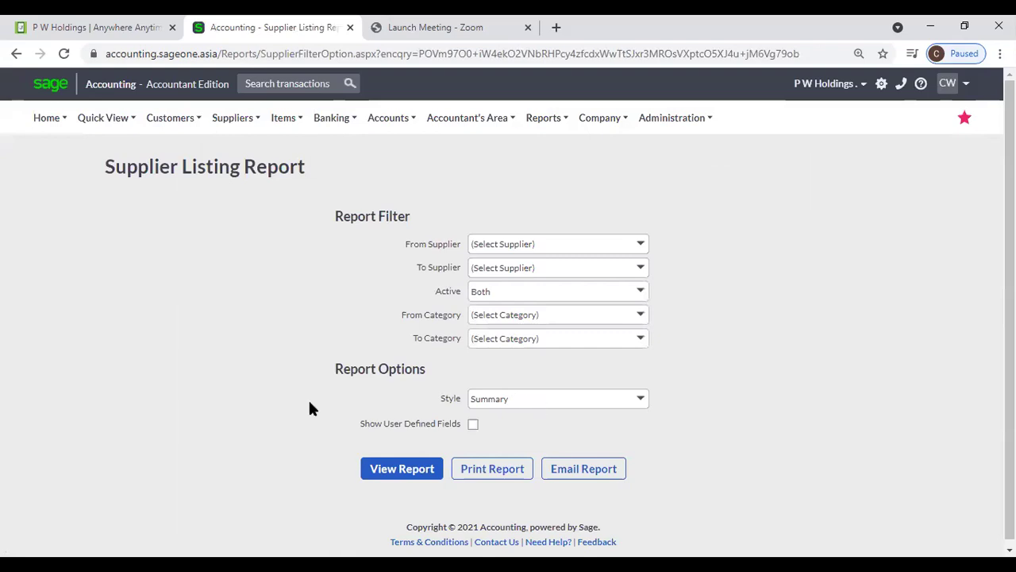
click(474, 424)
click(641, 402)
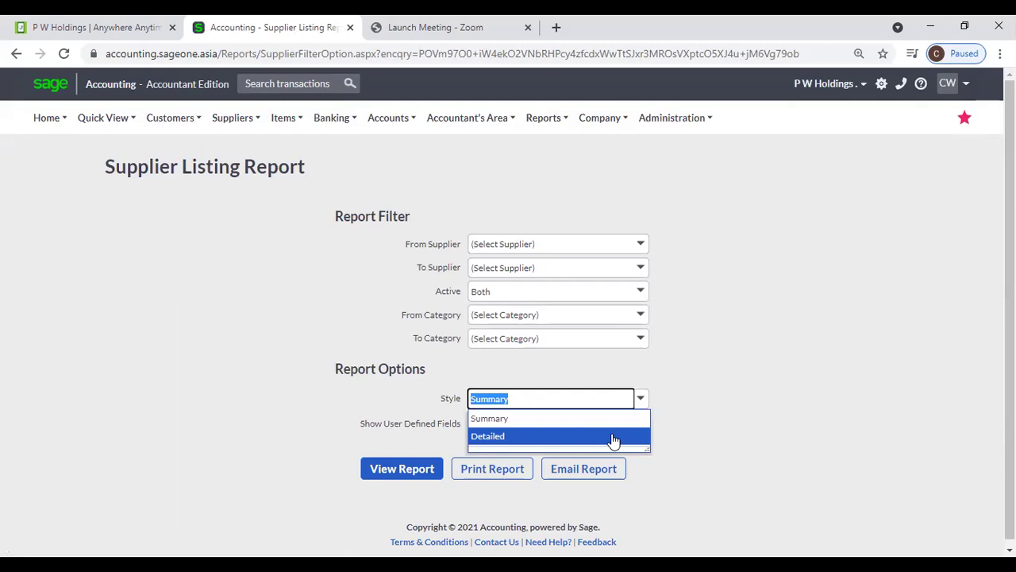
click(614, 438)
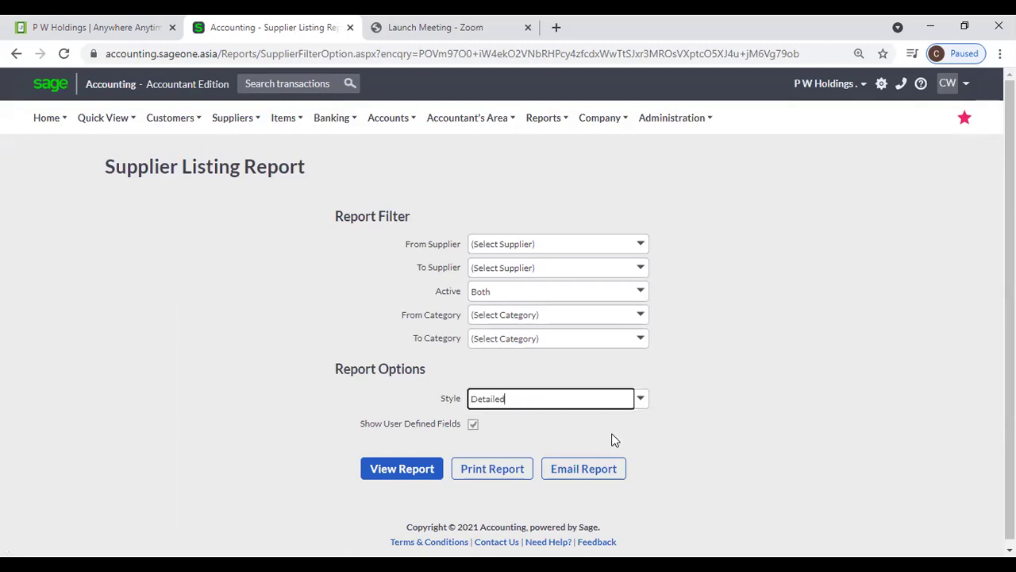
click(426, 475)
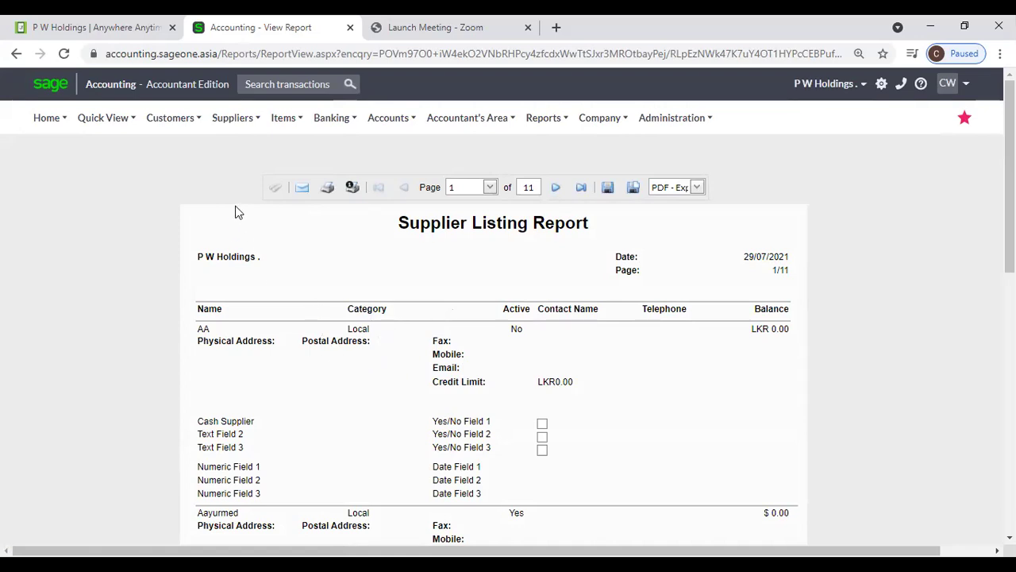
- Open the Purchases by Supplier report and set its date range to Yearly for the current year
mouse_move(231, 133)
mouse_move(244, 193)
mouse_move(247, 218)
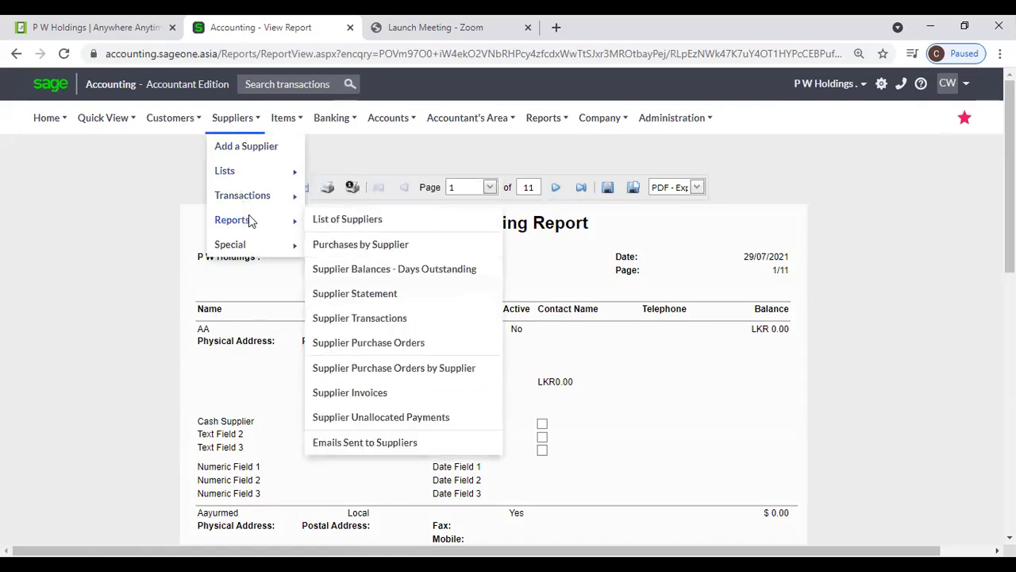
click(375, 253)
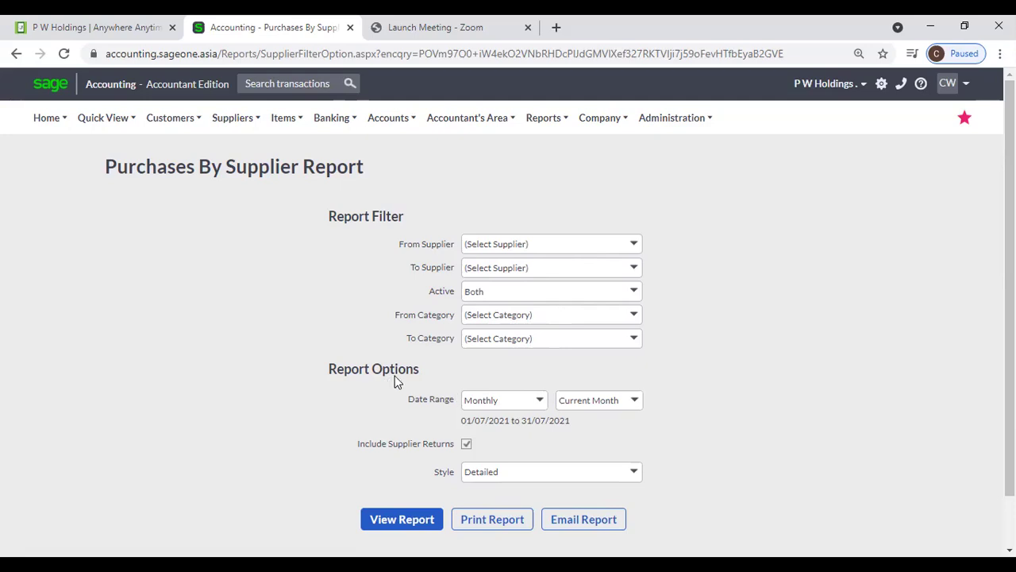
click(542, 401)
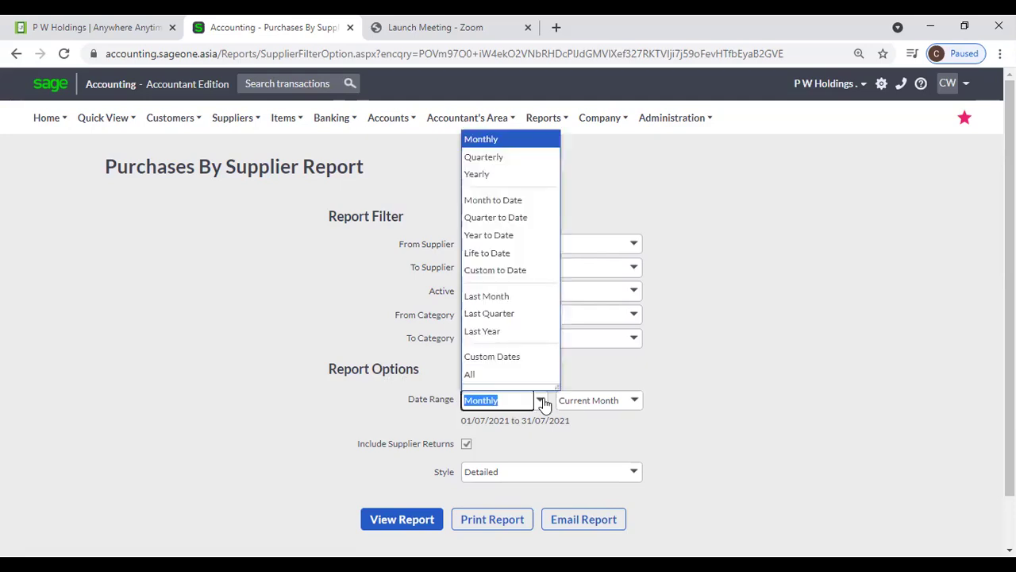
click(476, 171)
click(690, 403)
- View the Purchases By Supplier Report in Detailed style with supplier returns included, and look through the purchases per supplier
scroll(611, 421, down, 1)
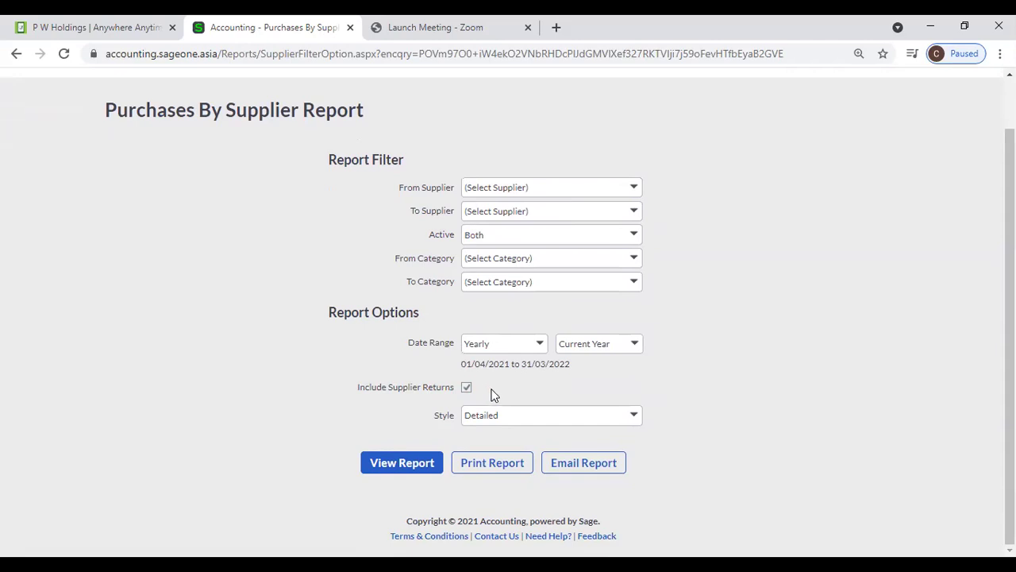
click(639, 416)
click(671, 399)
click(635, 419)
click(587, 436)
click(386, 466)
click(387, 466)
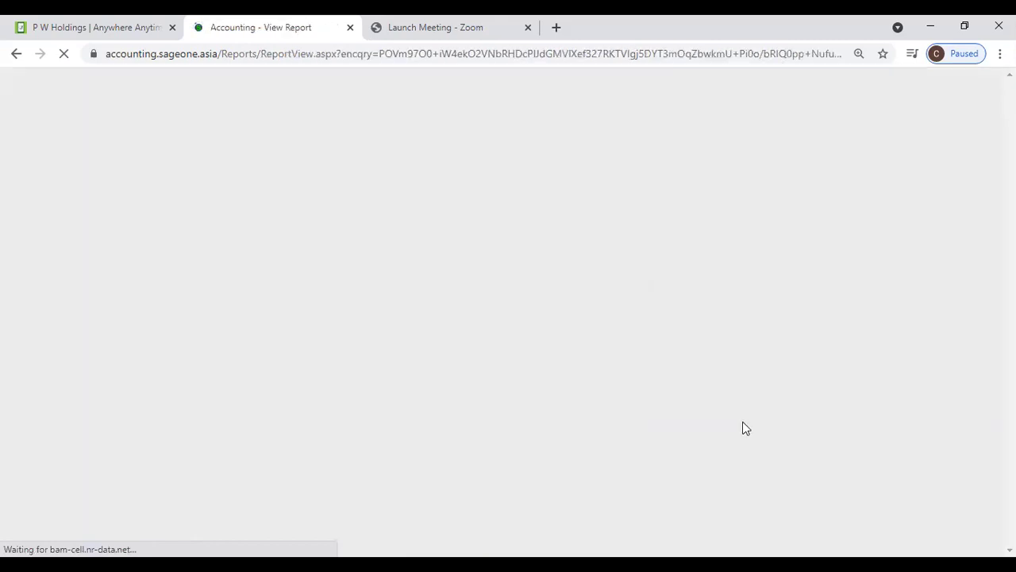
scroll(745, 427, down, 1)
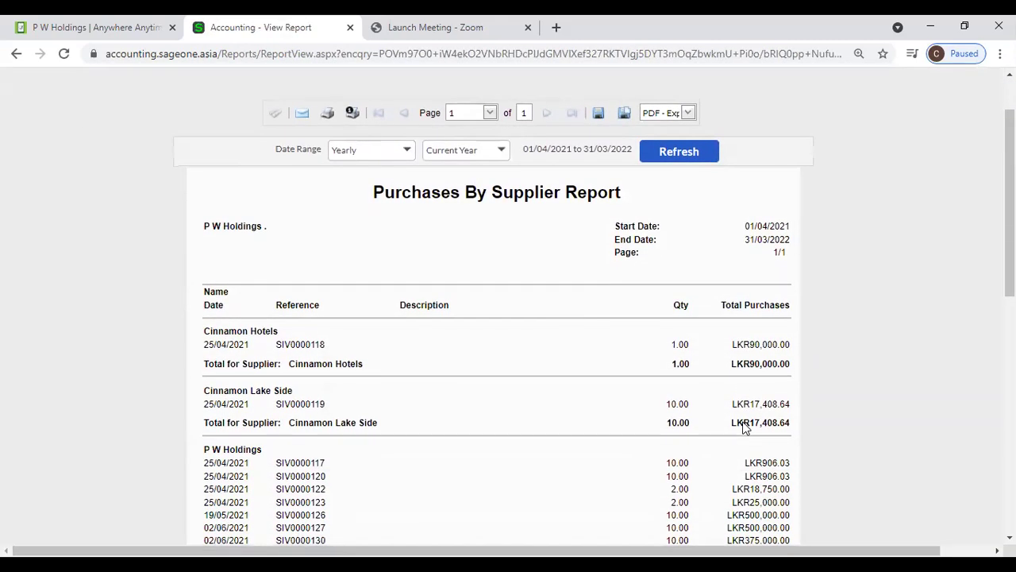
- Look through the Purchases By Supplier Report from the first supplier's invoices down to the grand total
scroll(744, 427, down, 1)
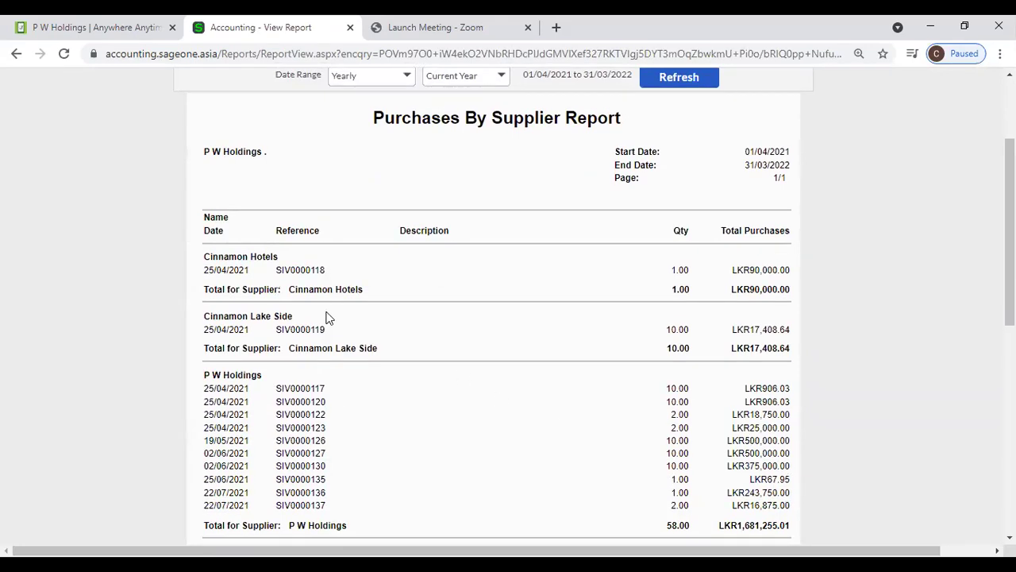
scroll(298, 296, up, 2)
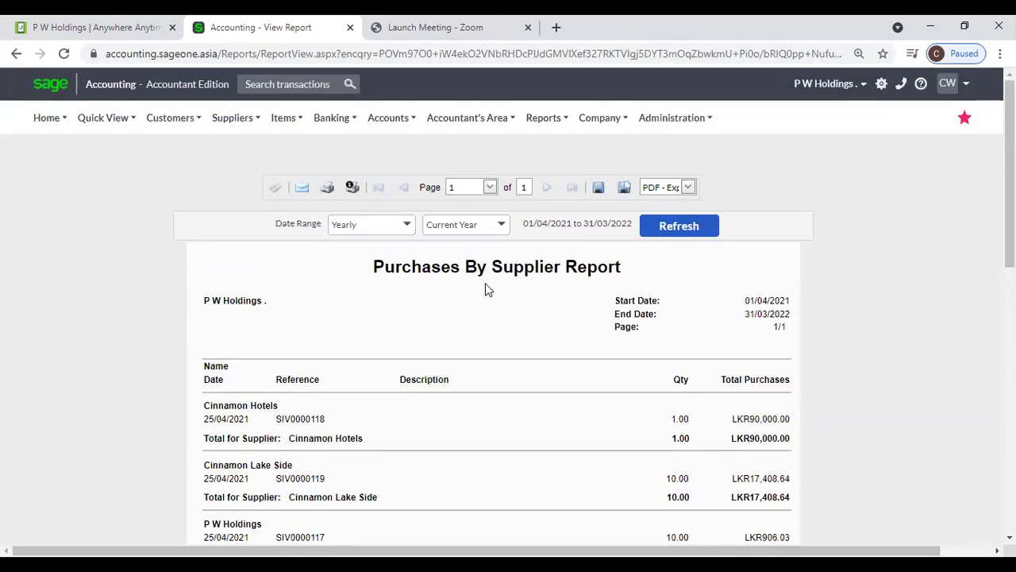
scroll(555, 287, down, 2)
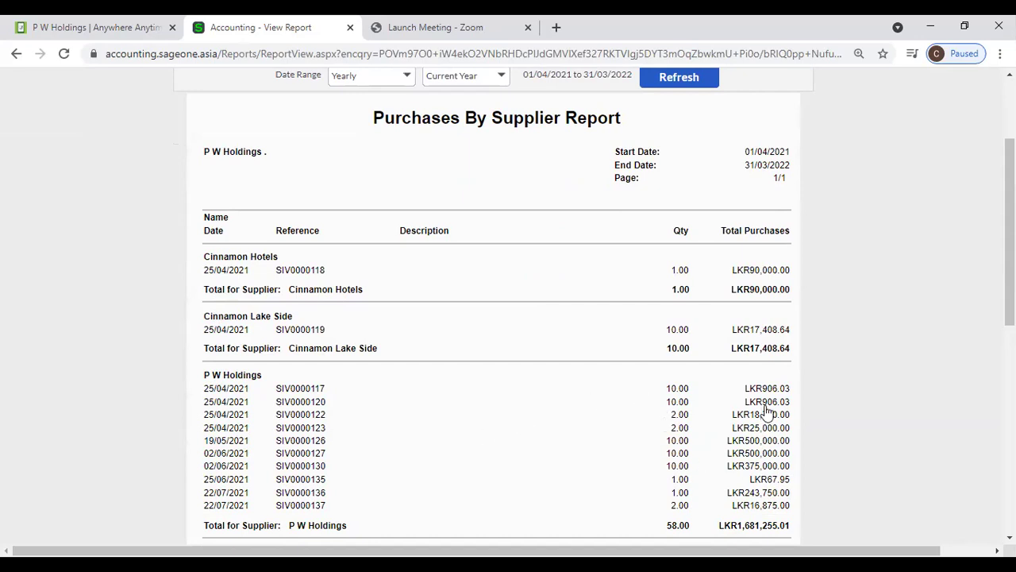
scroll(767, 410, down, 1)
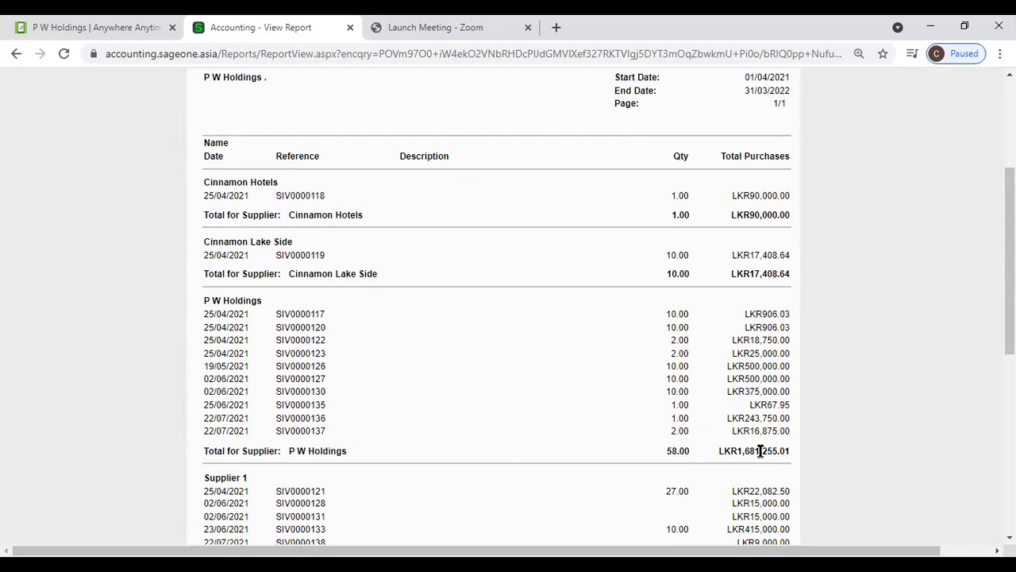
scroll(759, 450, down, 4)
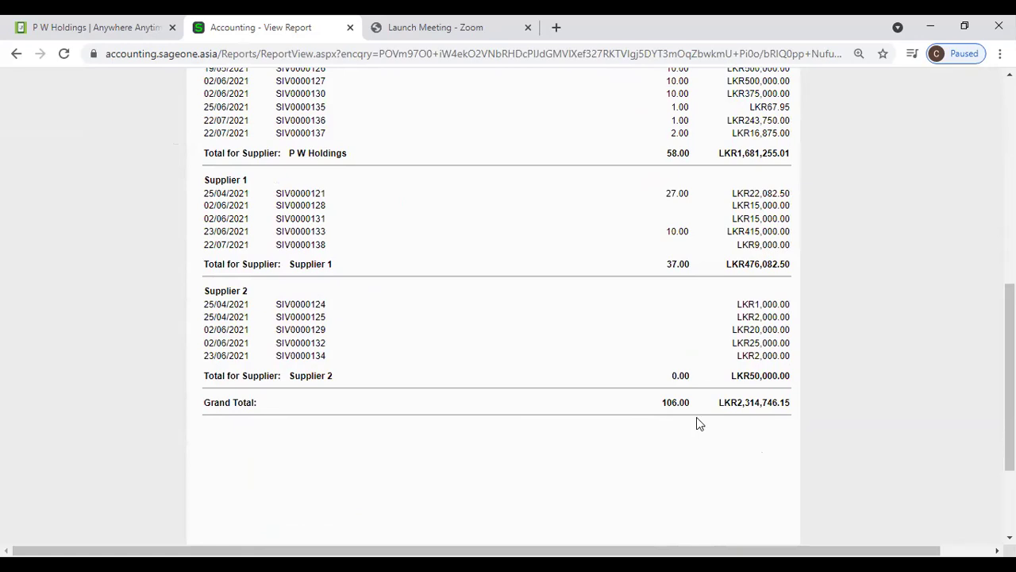
scroll(555, 426, up, 6)
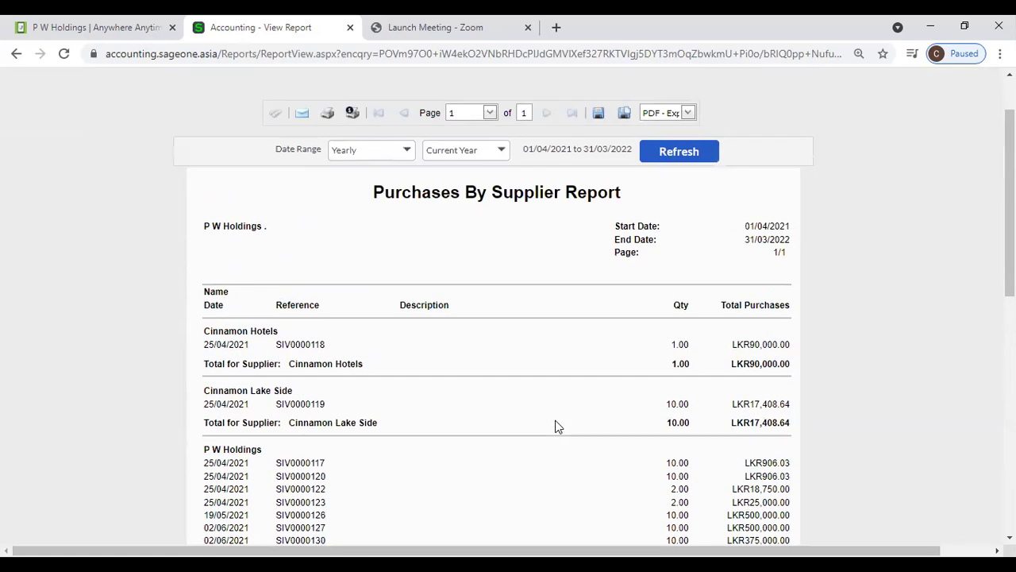
scroll(555, 427, up, 1)
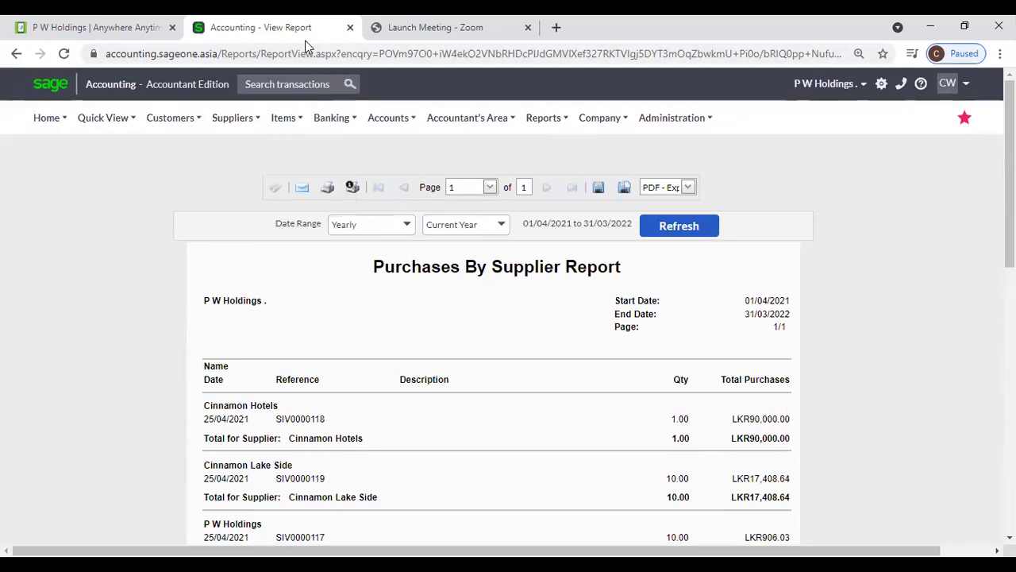
- Duplicate the browser tab holding the Purchases By Supplier Report and return to the original tab
right_click(274, 26)
click(320, 132)
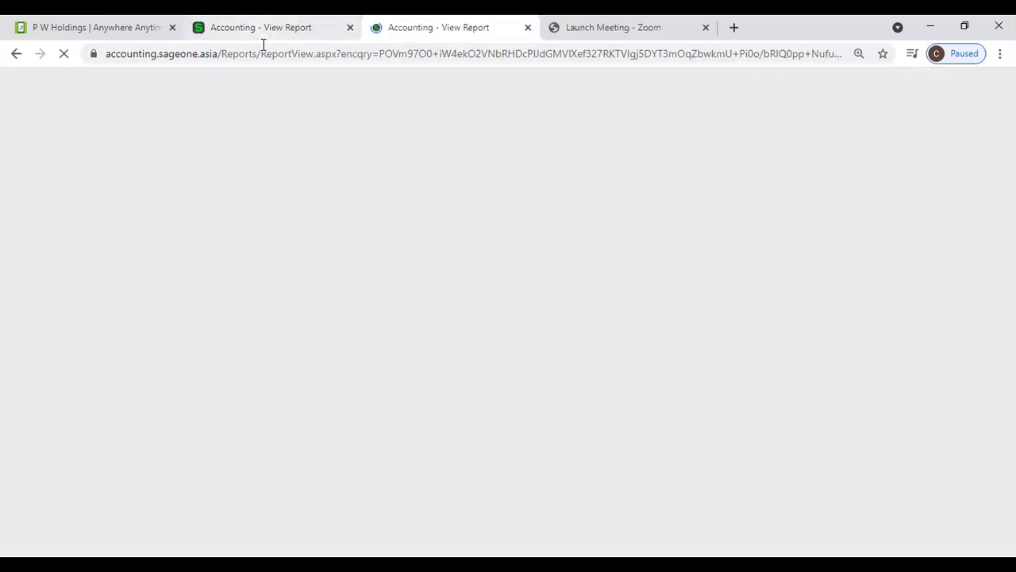
click(262, 27)
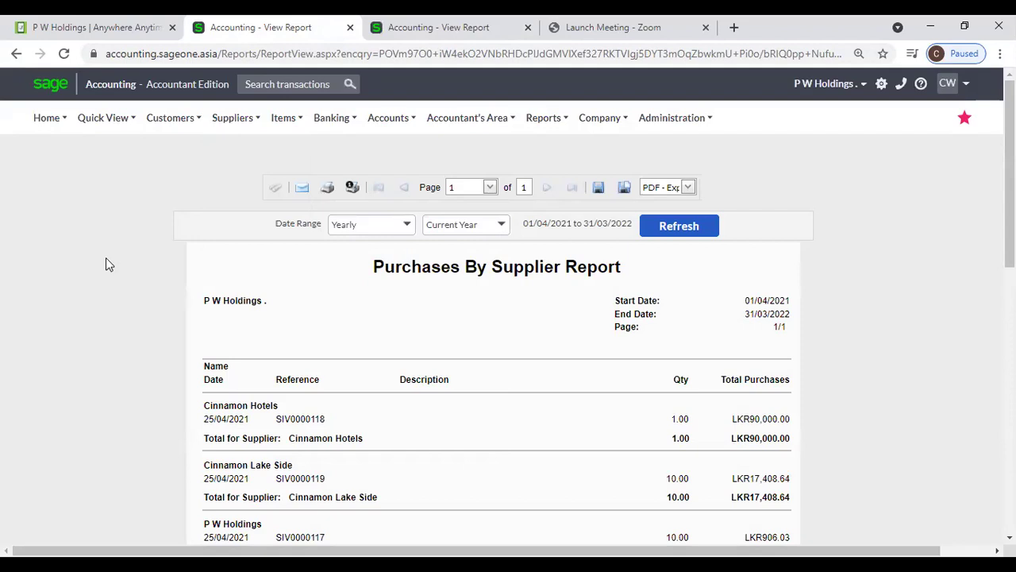
- Set up the Purchases by Supplier report again for the current year, Yearly date range, and view it with item lines under each invoice
mouse_move(245, 217)
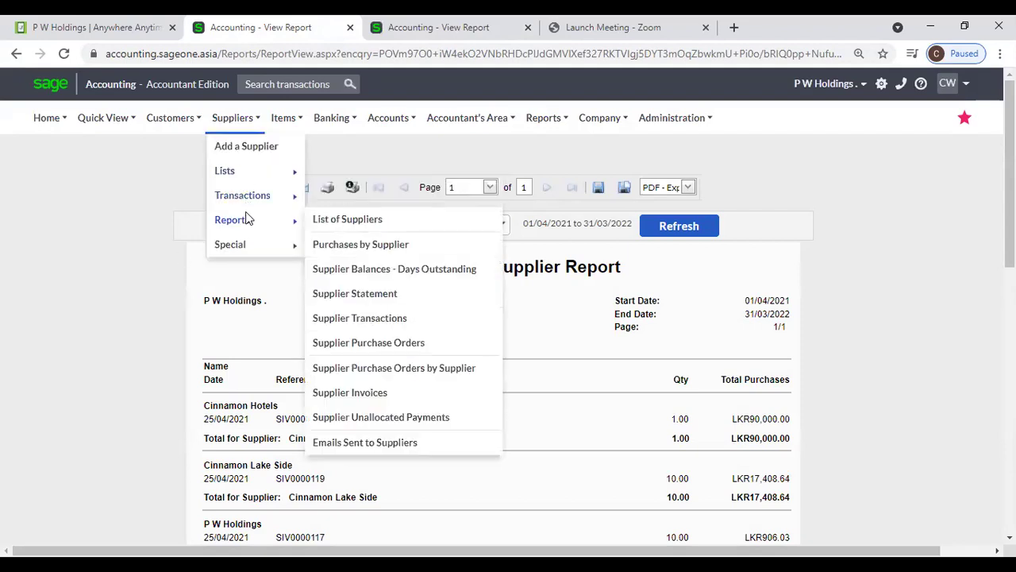
click(346, 247)
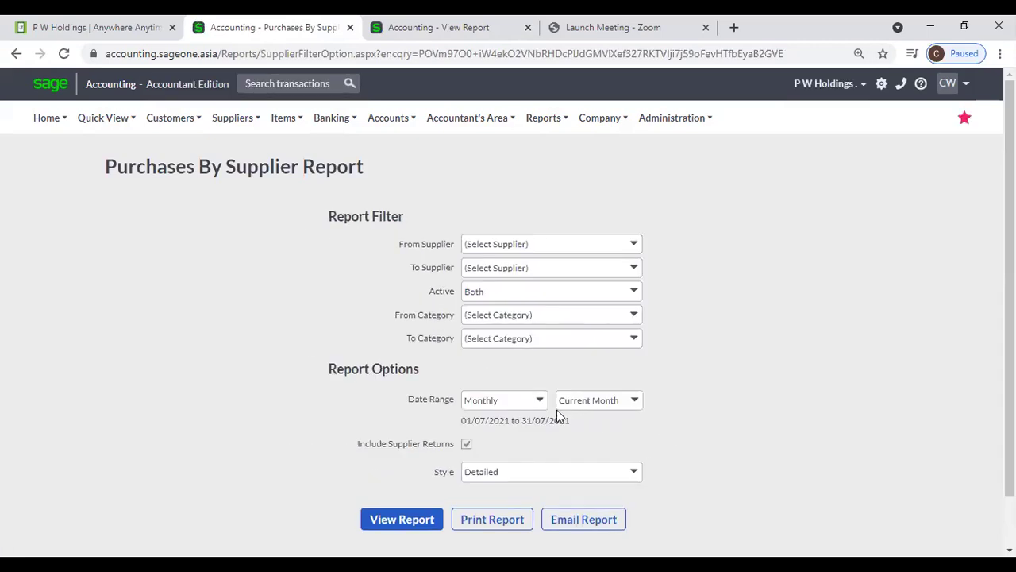
click(546, 405)
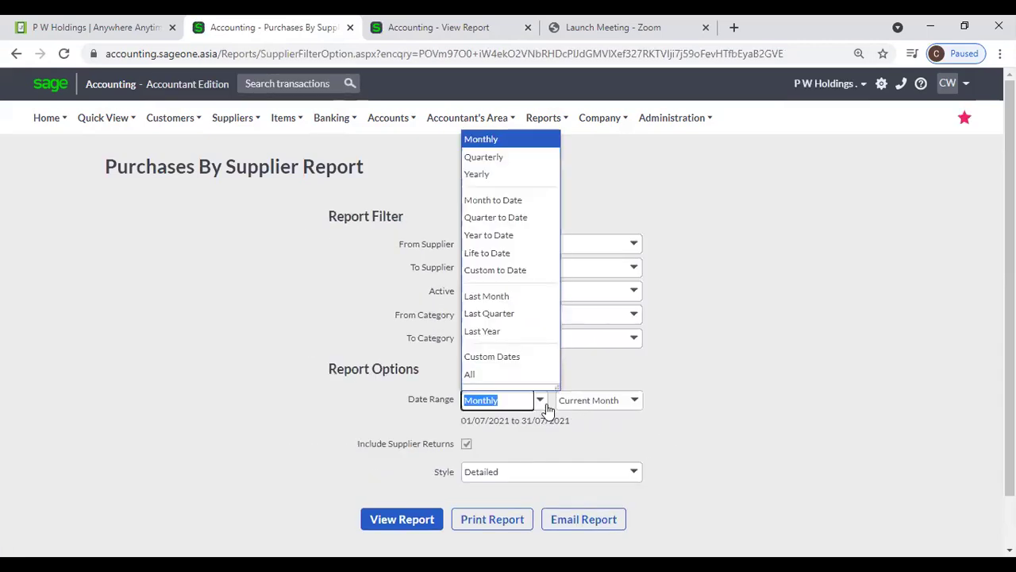
click(485, 173)
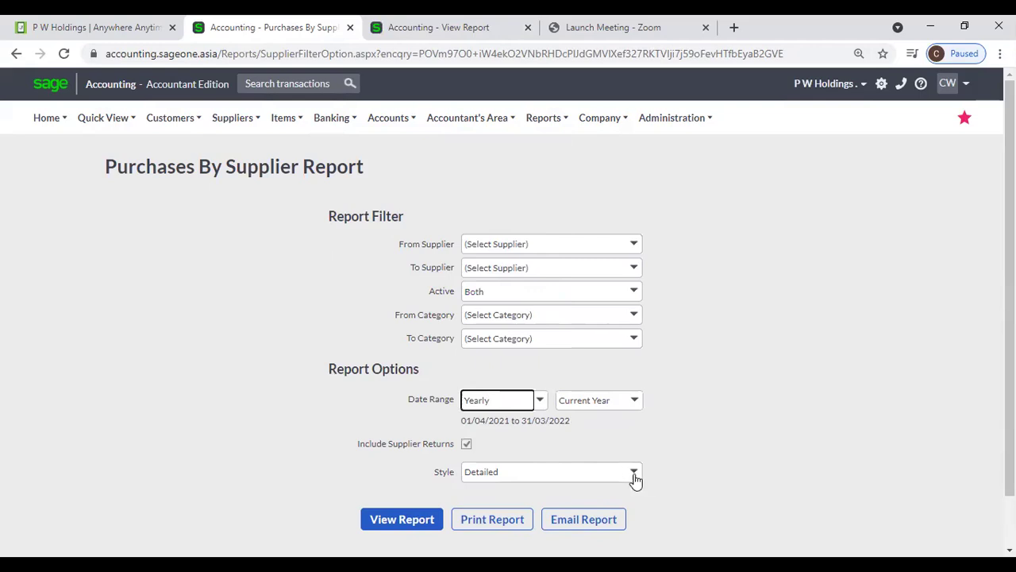
click(409, 524)
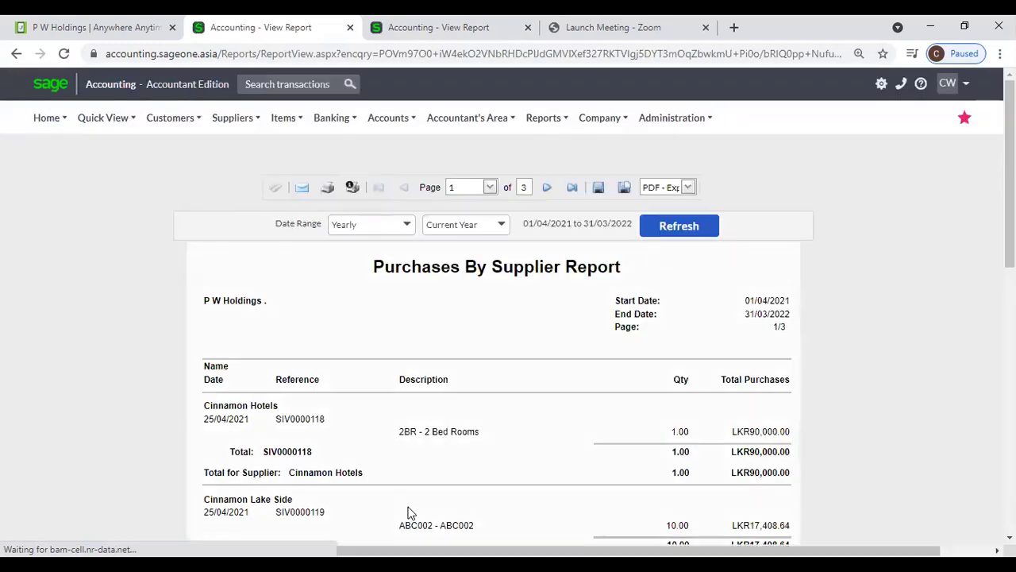
- Compare the item lines in the new Purchases By Supplier Report with the invoice-level version kept in the duplicated tab
scroll(445, 474, down, 1)
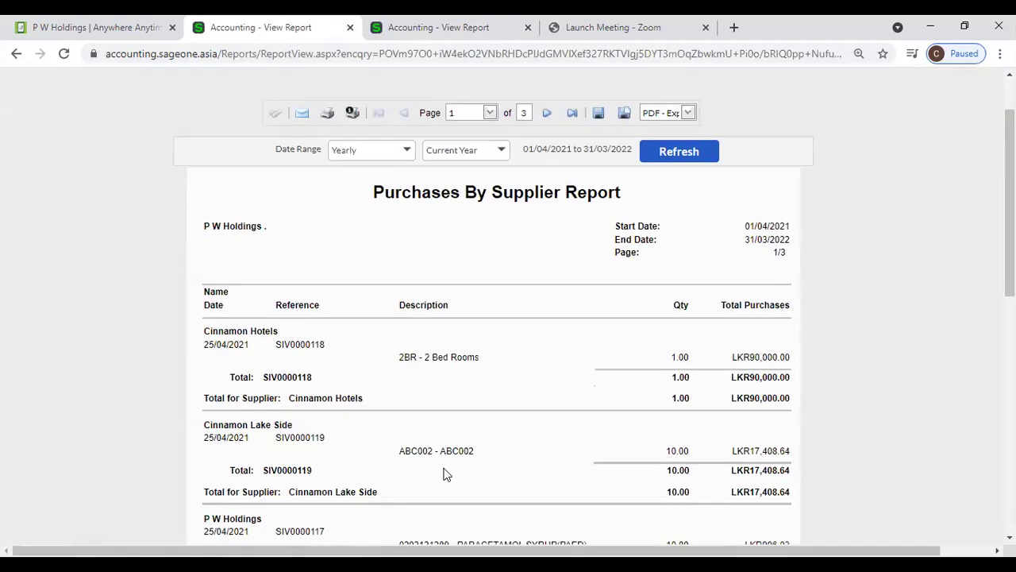
scroll(445, 474, down, 2)
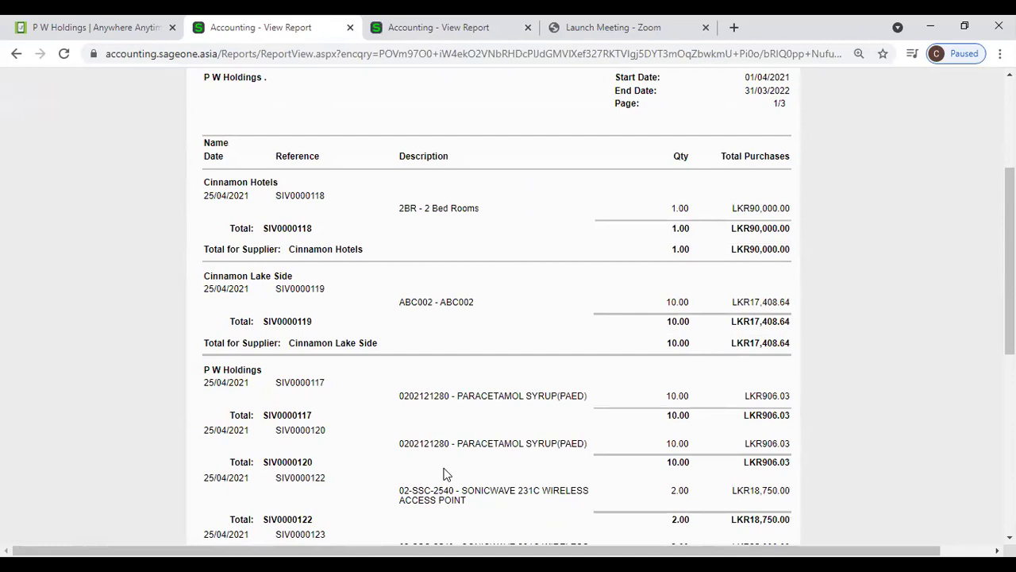
scroll(444, 474, down, 2)
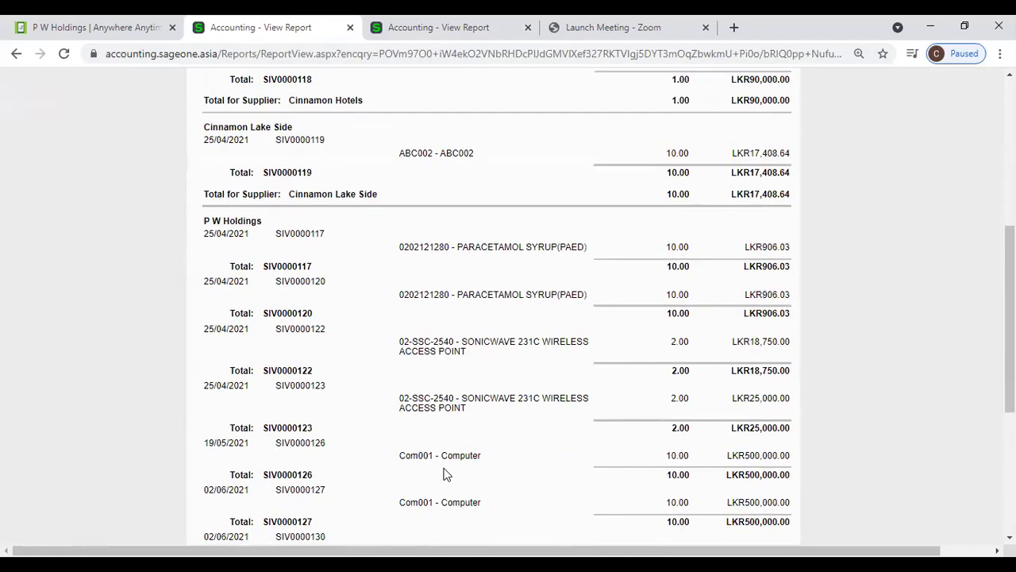
scroll(415, 232, up, 2)
click(368, 37)
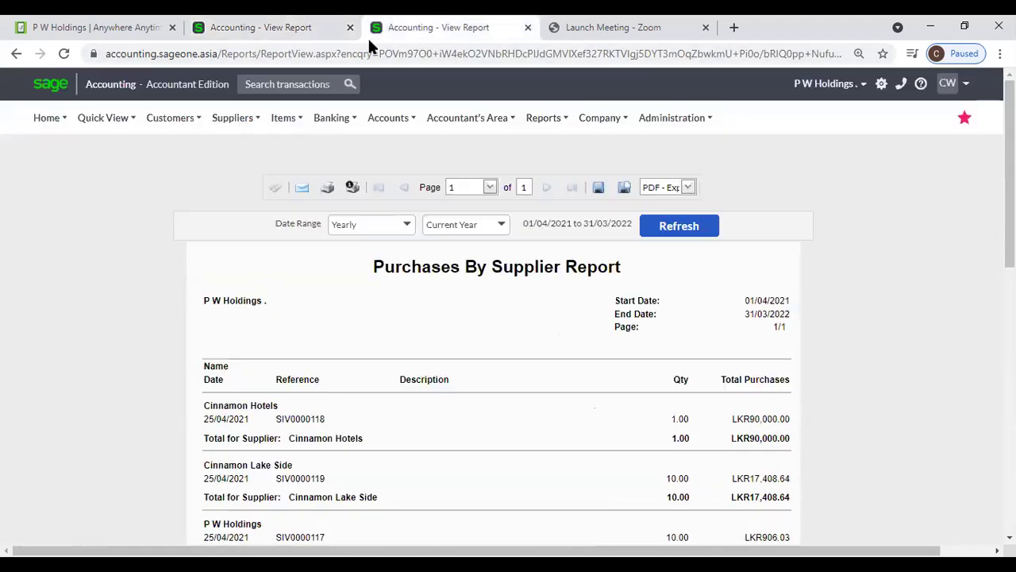
scroll(425, 390, down, 2)
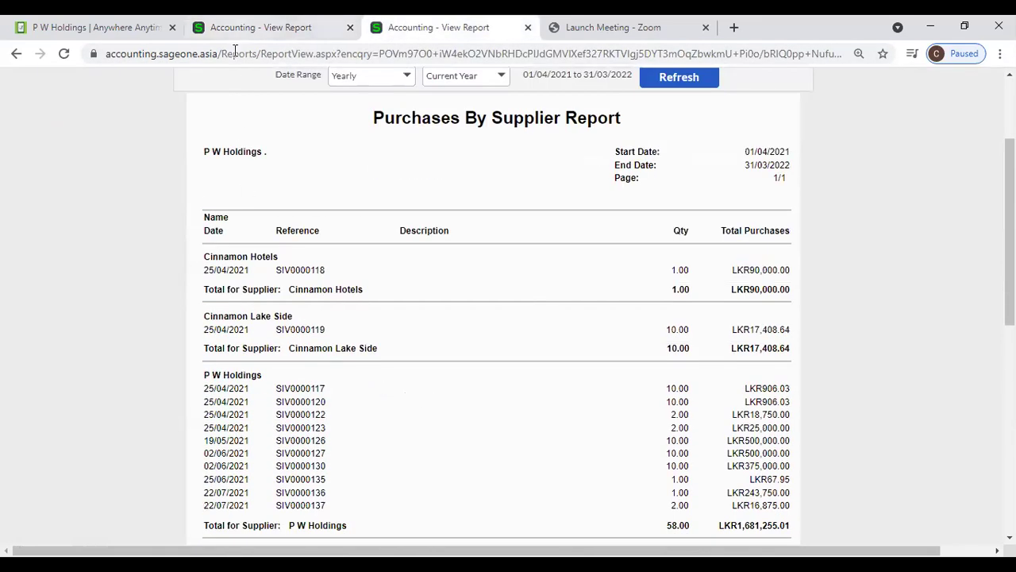
key(ctrl+shift+Tab)
- Examine the purchased items per supplier in the item-level report and go to its last page for the grand total
scroll(373, 392, down, 1)
scroll(375, 400, down, 1)
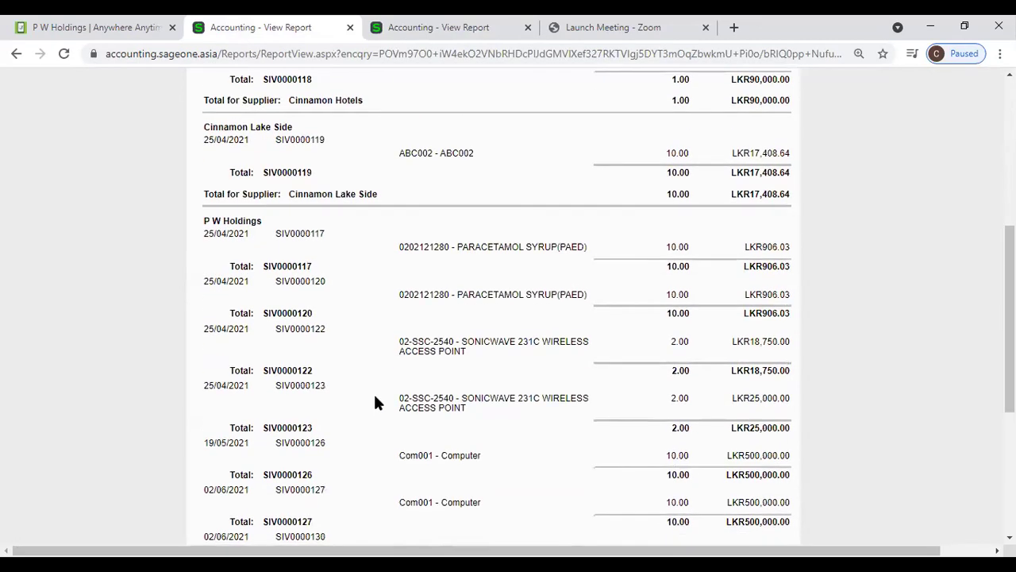
scroll(375, 399, down, 1)
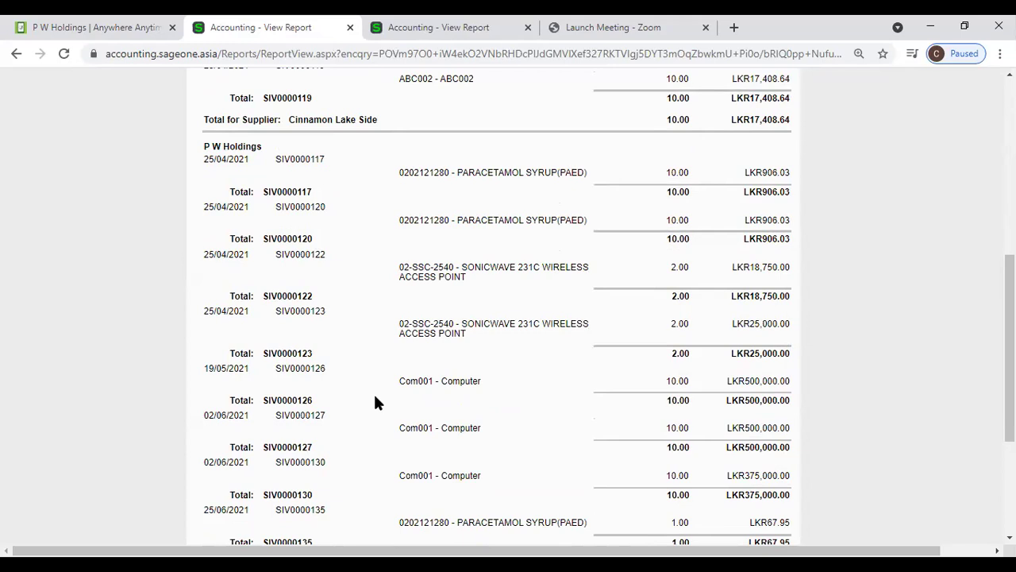
scroll(375, 403, down, 3)
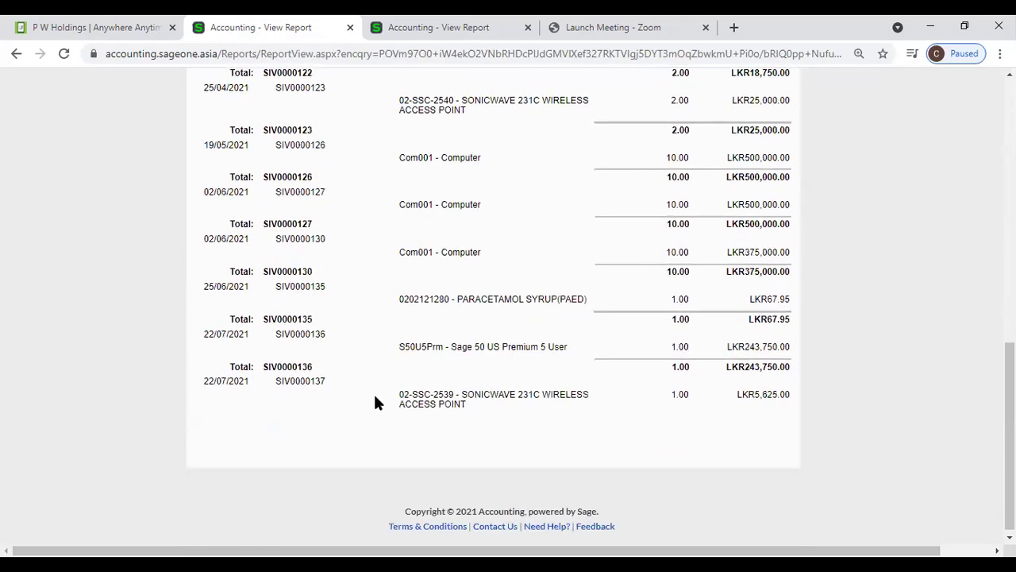
scroll(376, 399, up, 12)
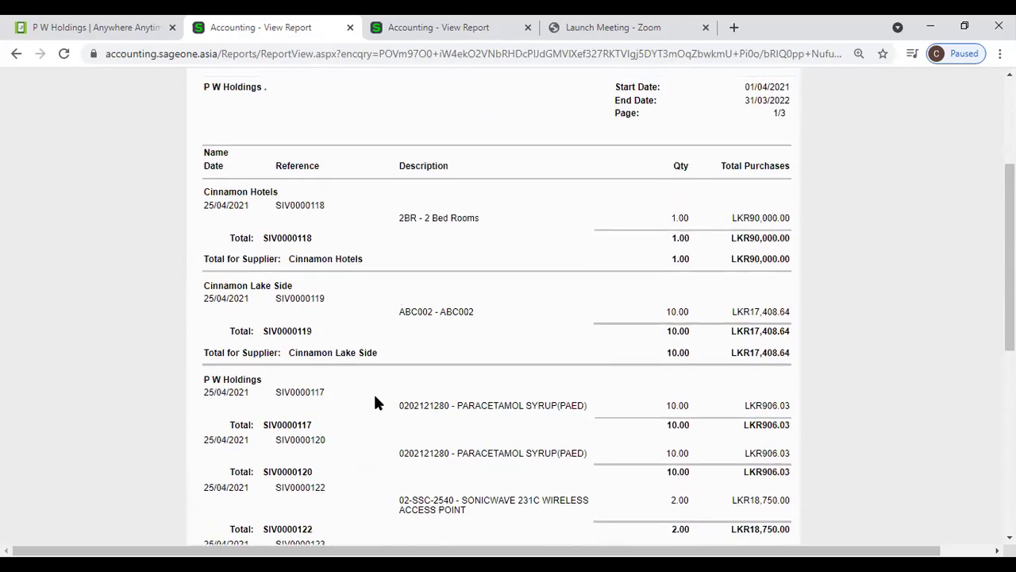
click(571, 183)
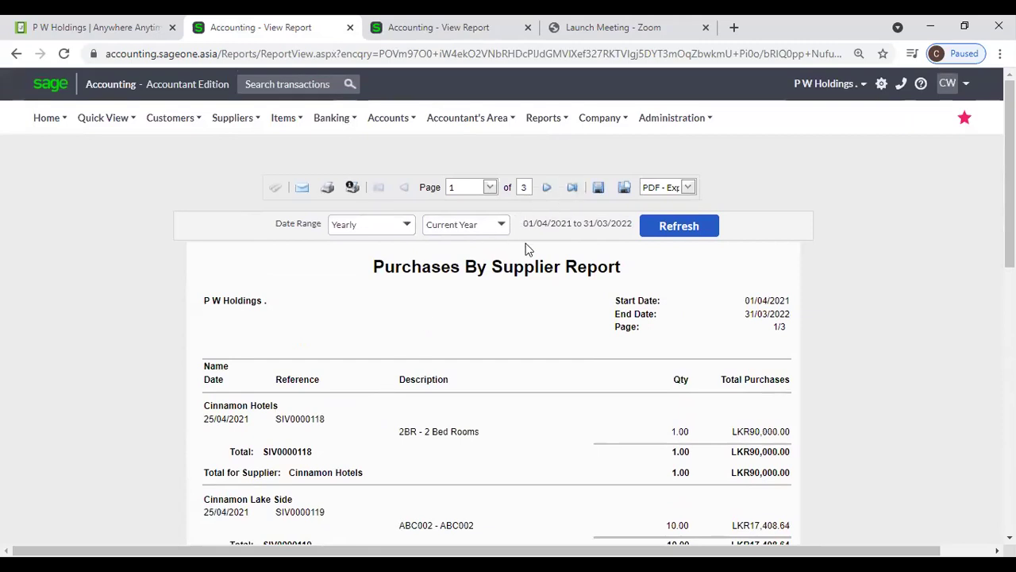
scroll(468, 389, down, 1)
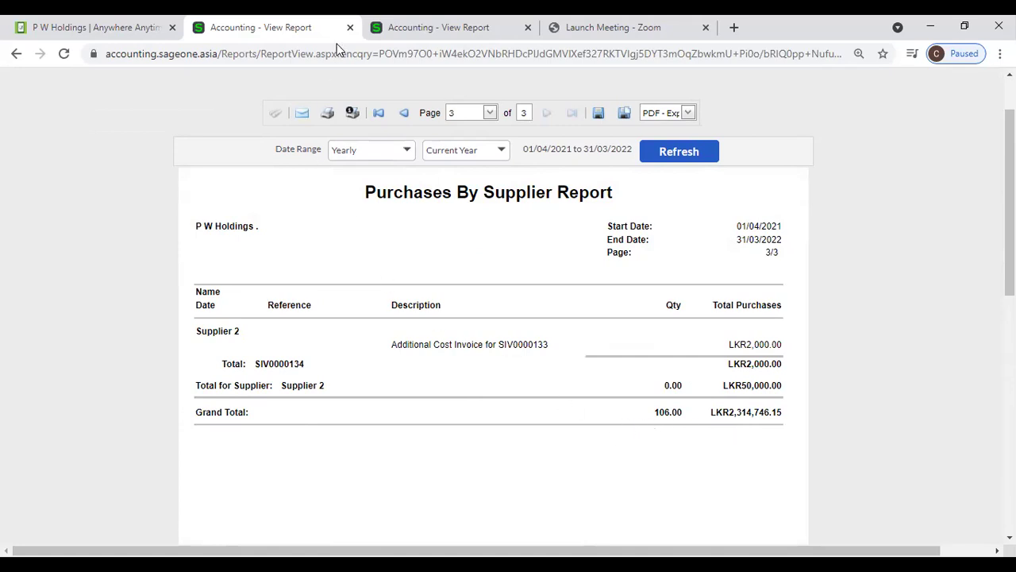
- Close the Zoom meeting tab and the item-level report tab, keeping the duplicated Purchases By Supplier Report open
click(706, 28)
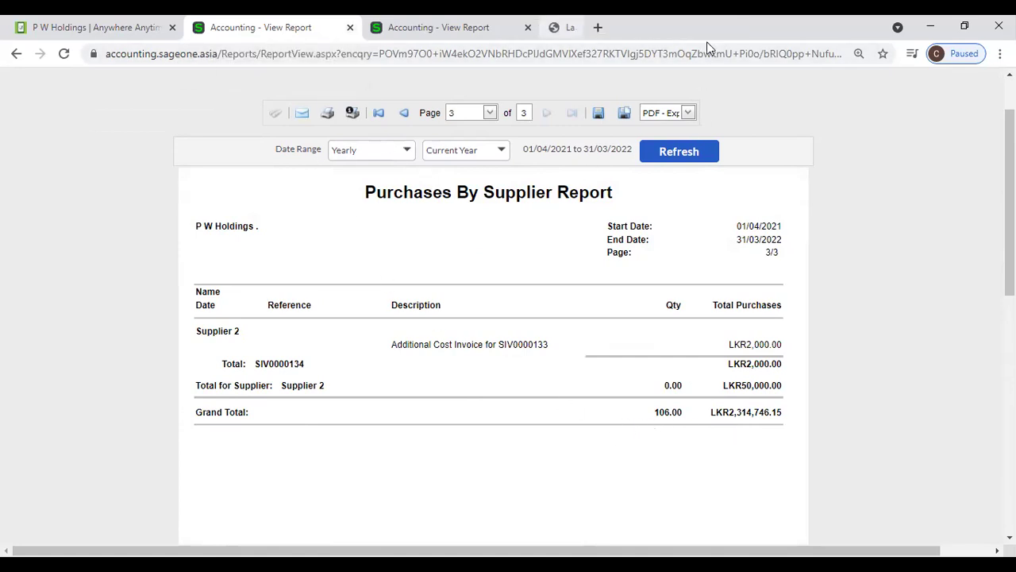
click(350, 28)
scroll(315, 180, up, 2)
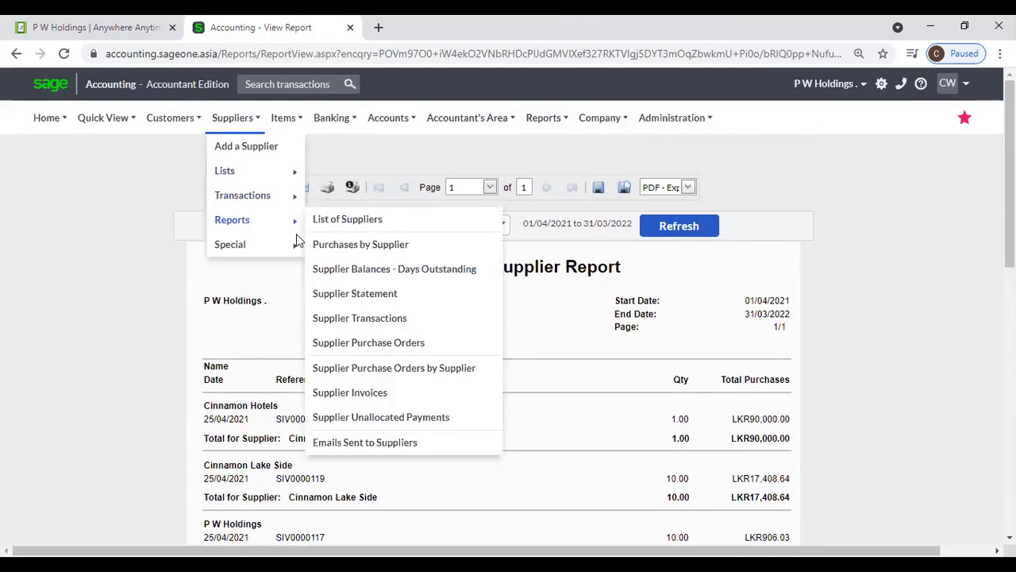
- View the Supplier Balances - Days Outstanding report for all suppliers in Summary style as at 29/07/2021, and look through the ageing balances
mouse_move(231, 126)
mouse_move(235, 220)
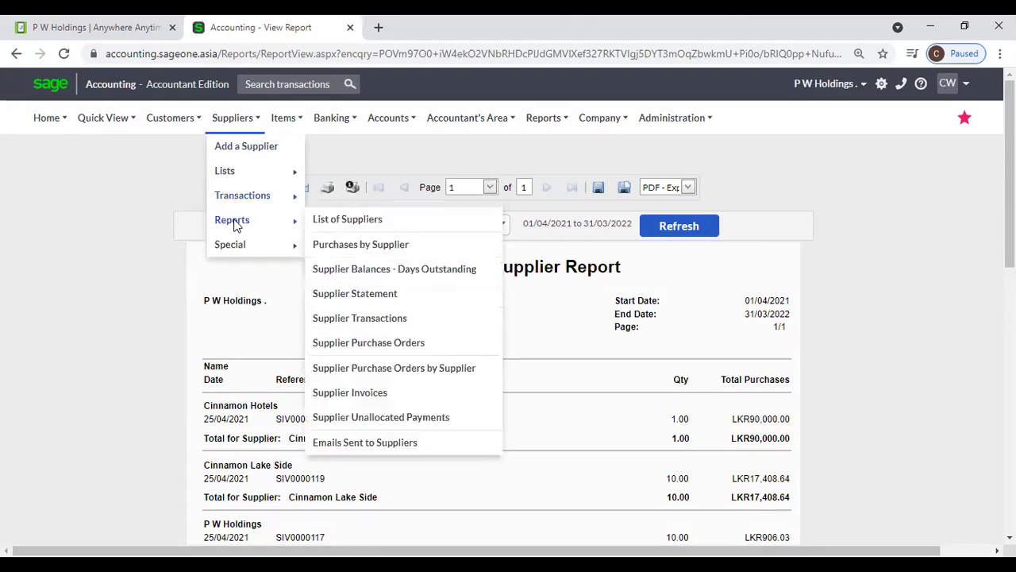
click(373, 275)
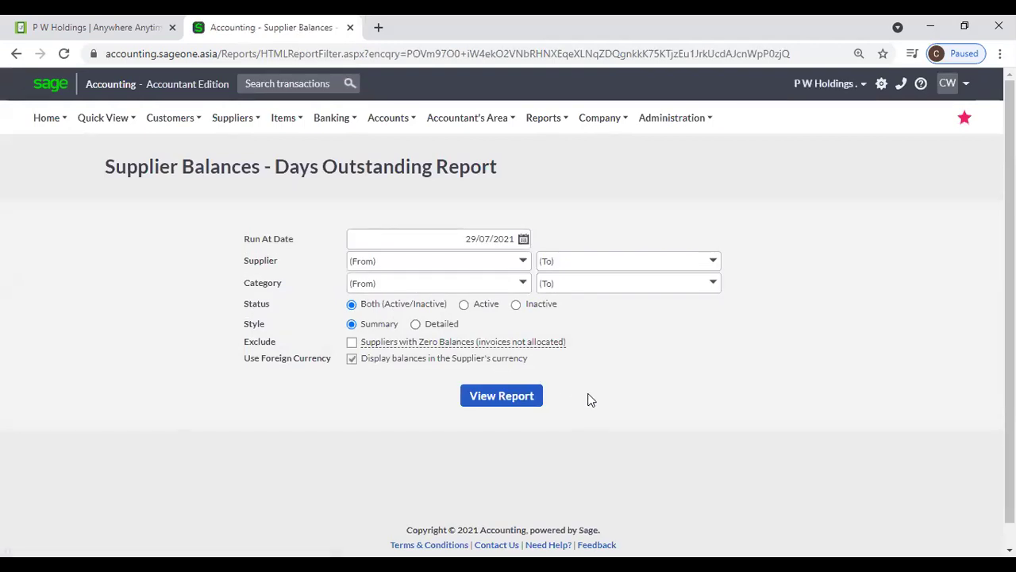
click(527, 400)
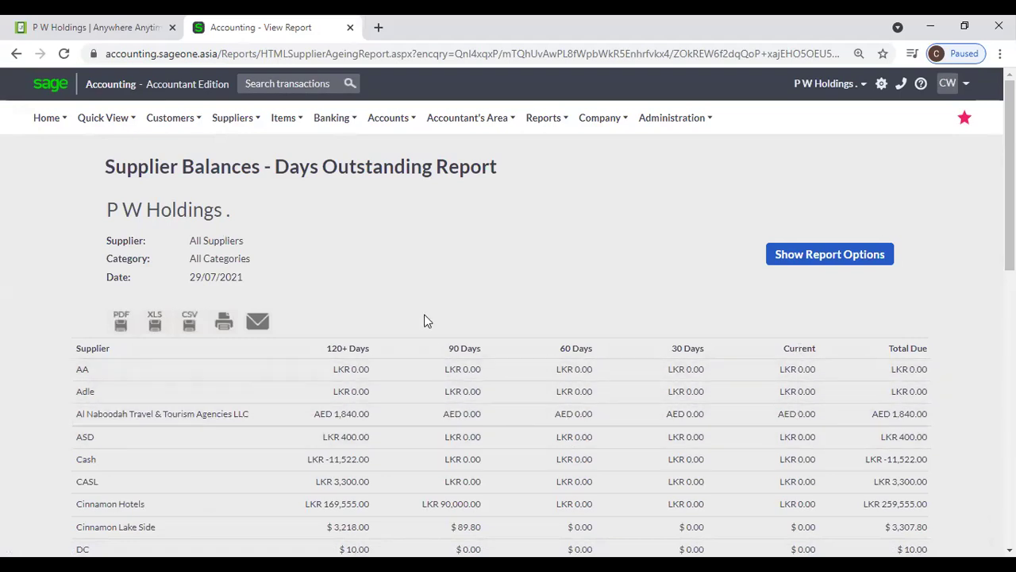
scroll(443, 329, down, 9)
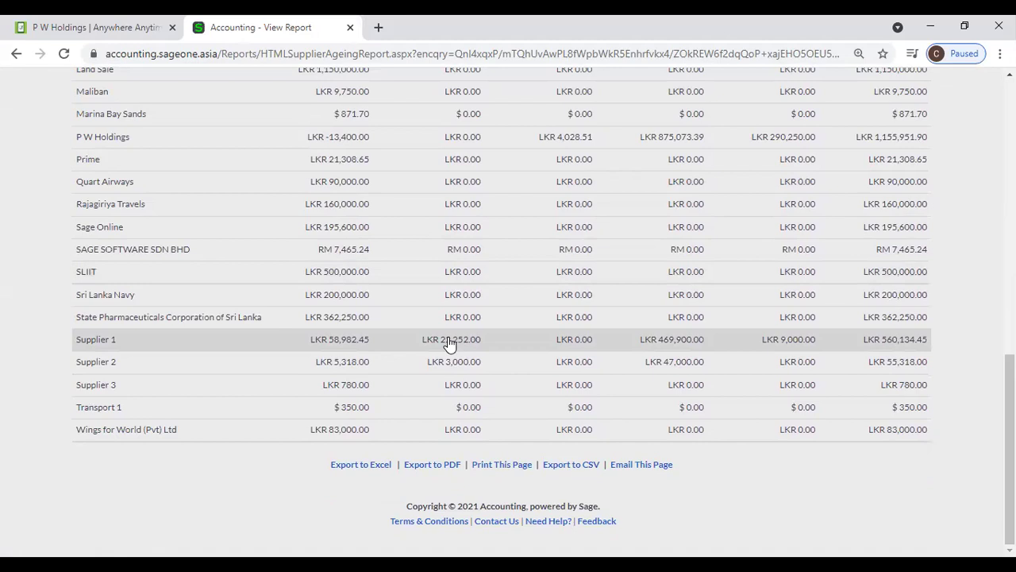
scroll(449, 343, up, 10)
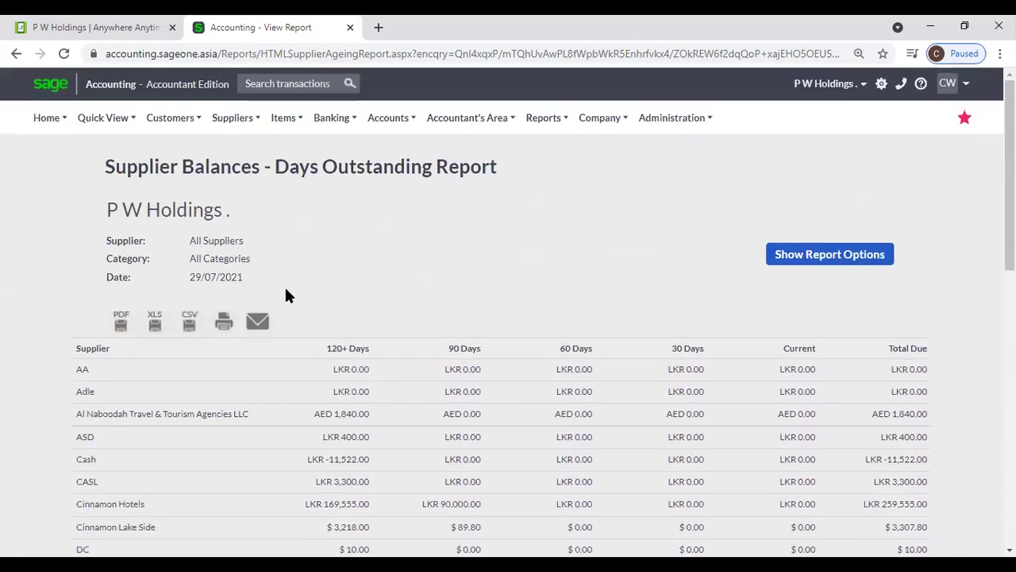
- Review the Days Outstanding report options, checking the run date calendar and the choices in the supplier and category lists
click(848, 258)
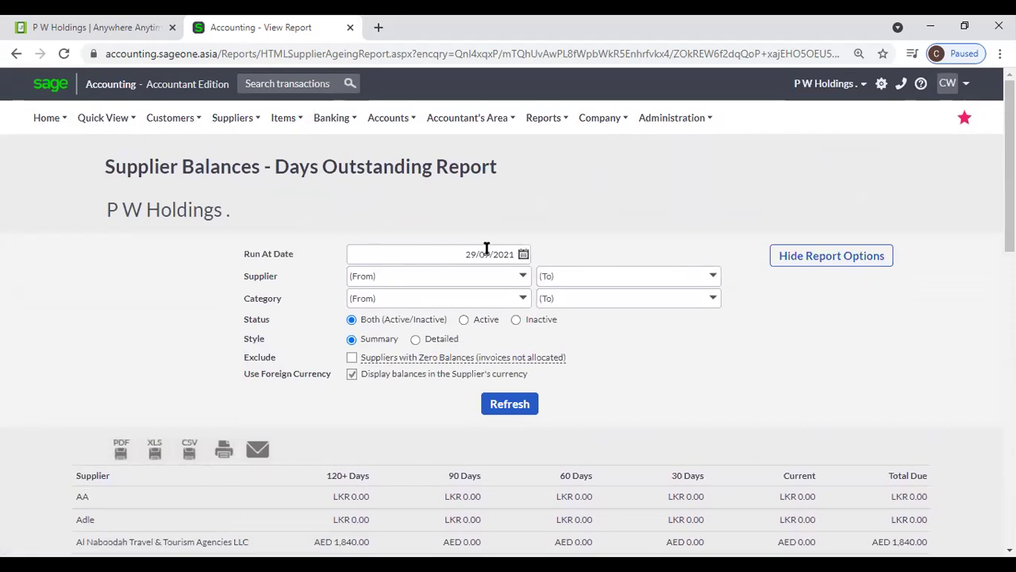
click(523, 254)
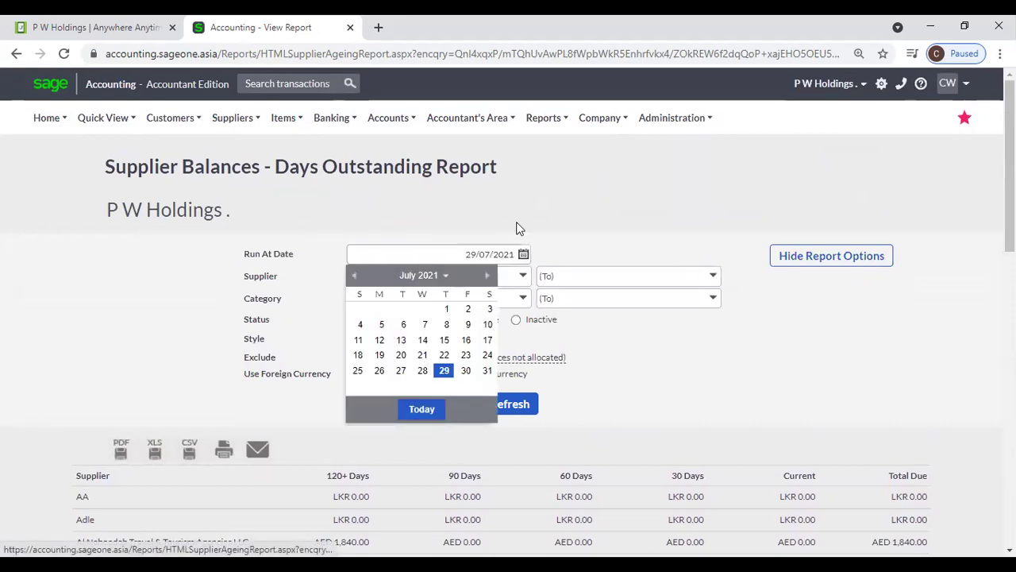
click(432, 254)
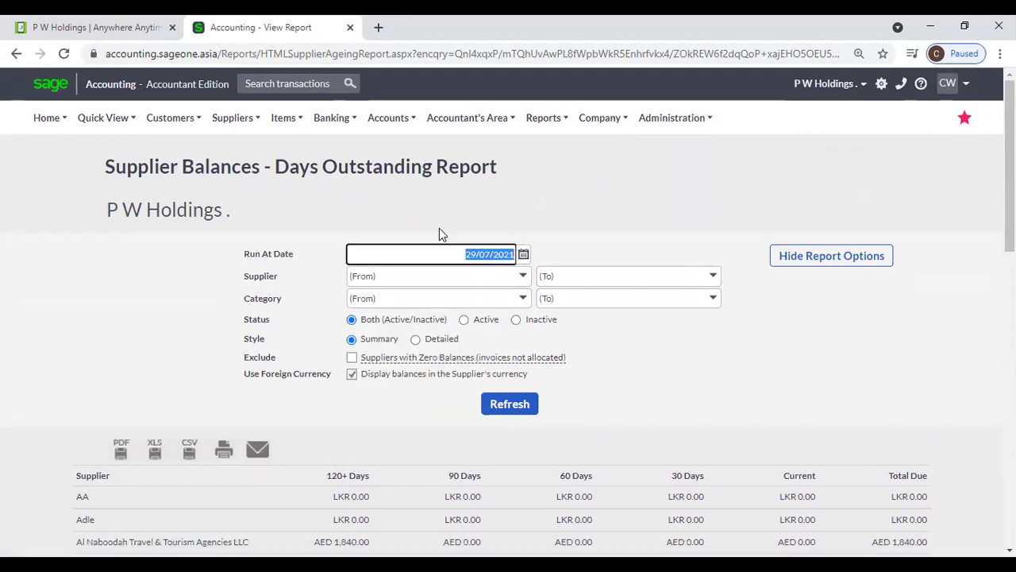
click(557, 231)
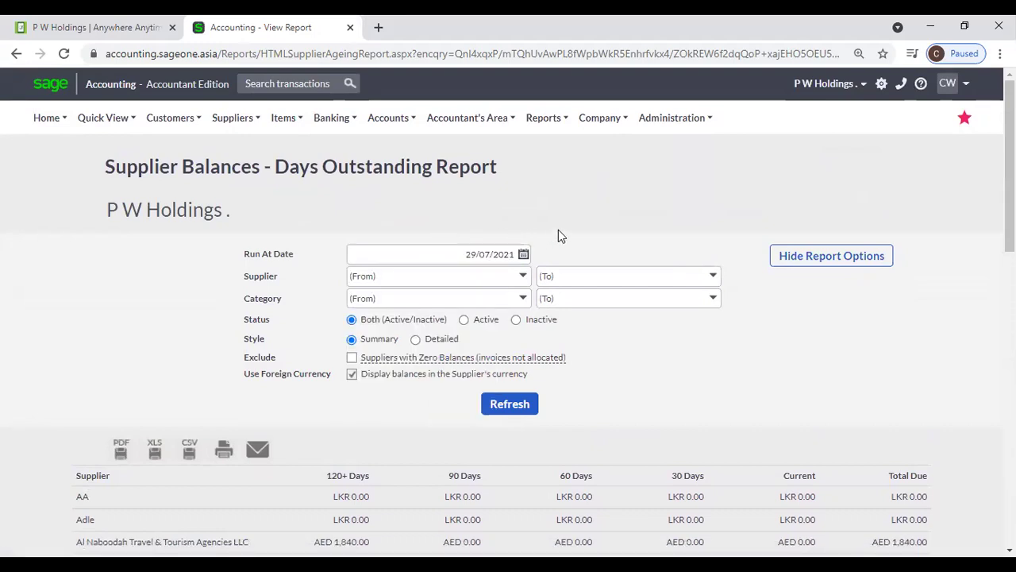
click(524, 276)
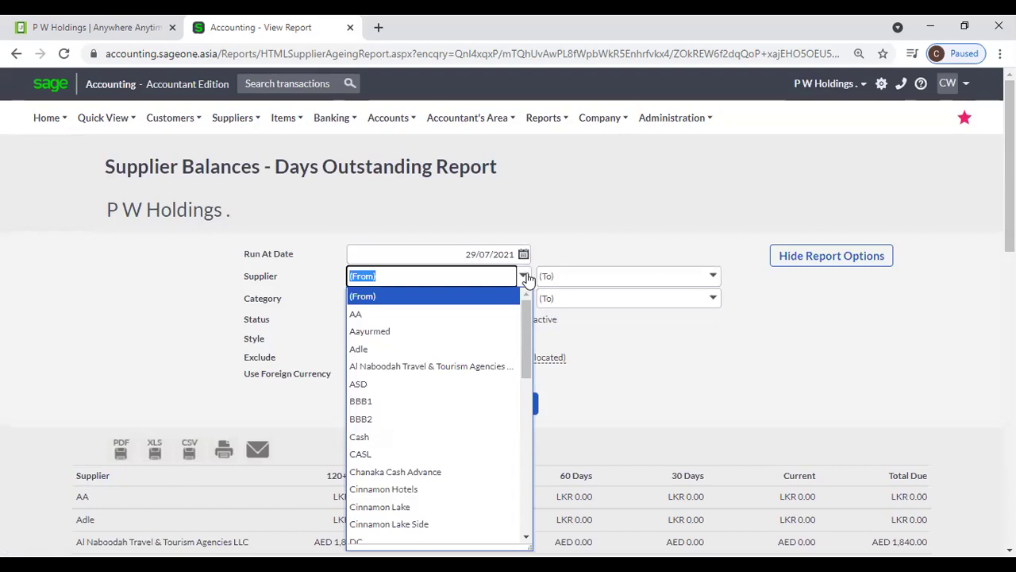
click(538, 215)
click(524, 298)
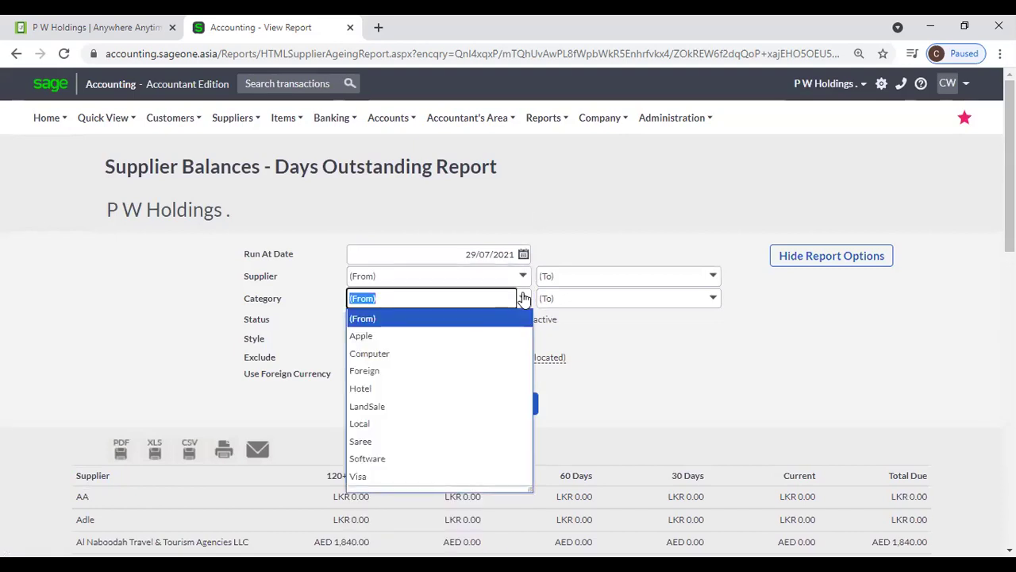
click(601, 205)
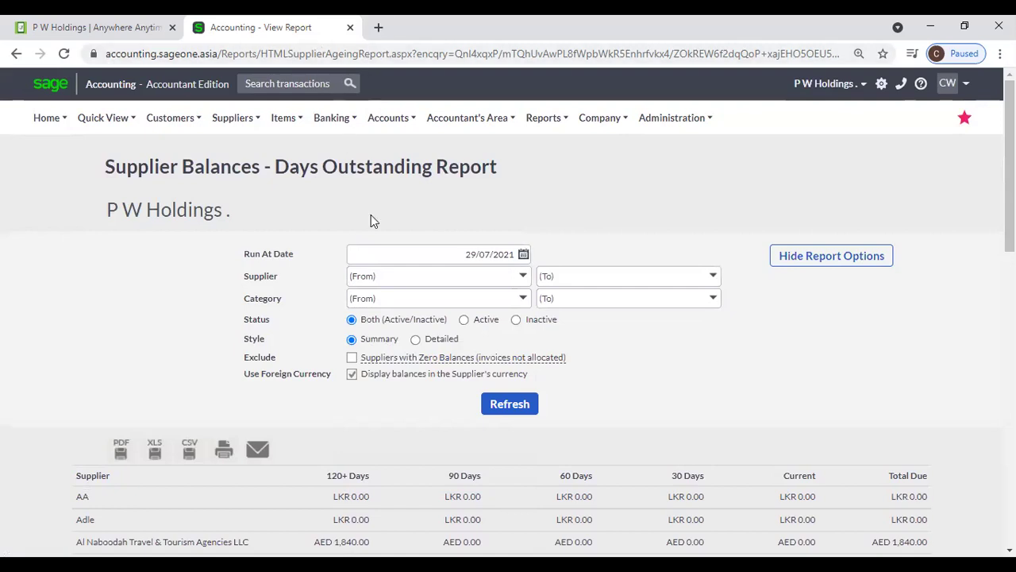
- Rerun the Days Outstanding report in Detailed style and look through the transactions listed under each supplier
scroll(436, 462, down, 2)
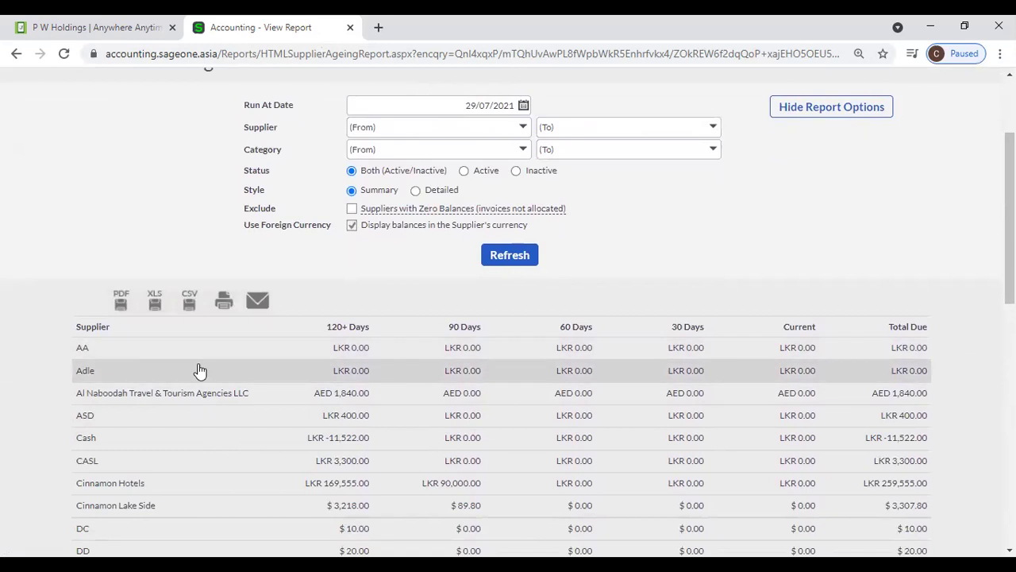
click(415, 191)
click(499, 255)
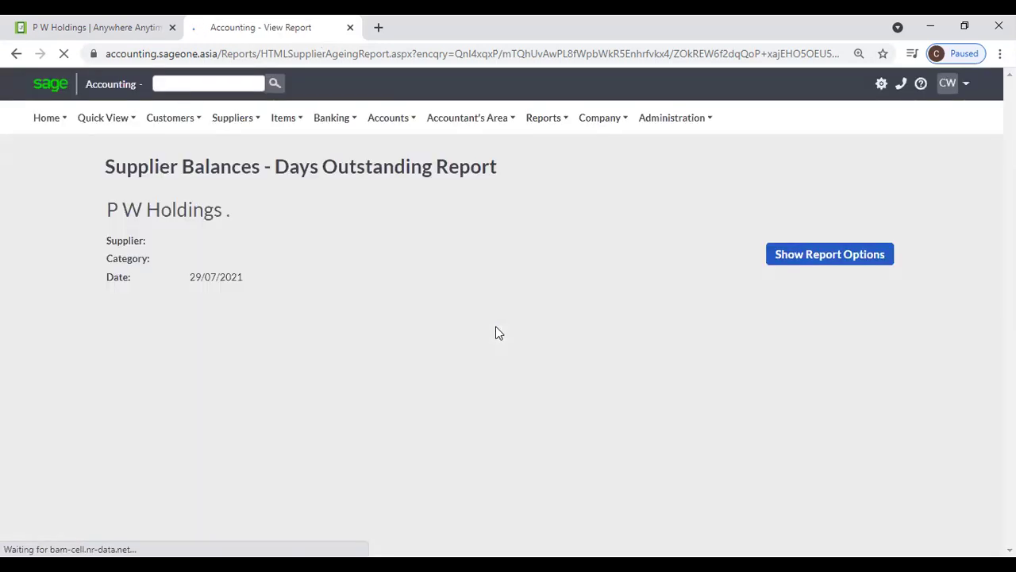
scroll(482, 335, down, 2)
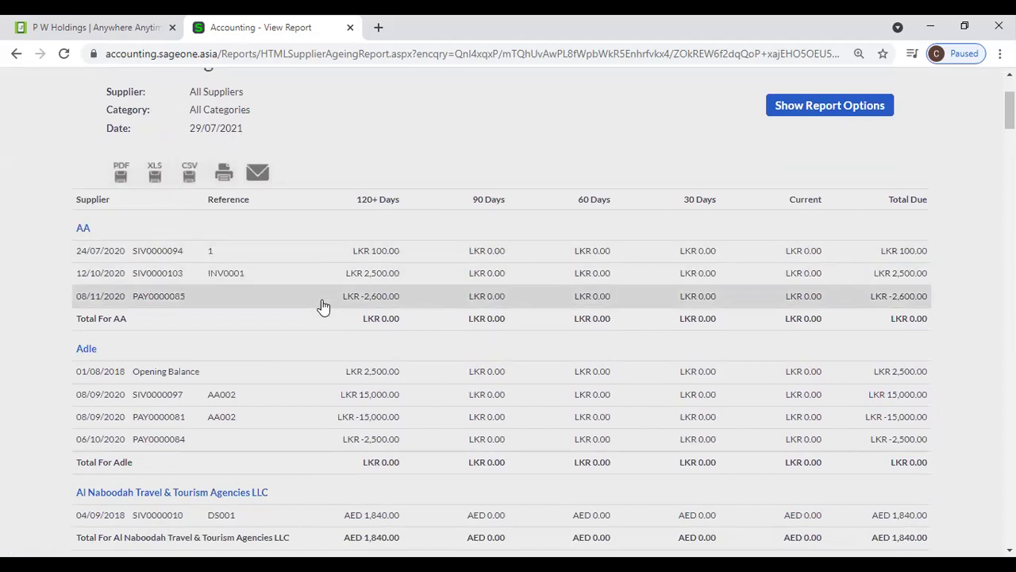
scroll(319, 307, down, 2)
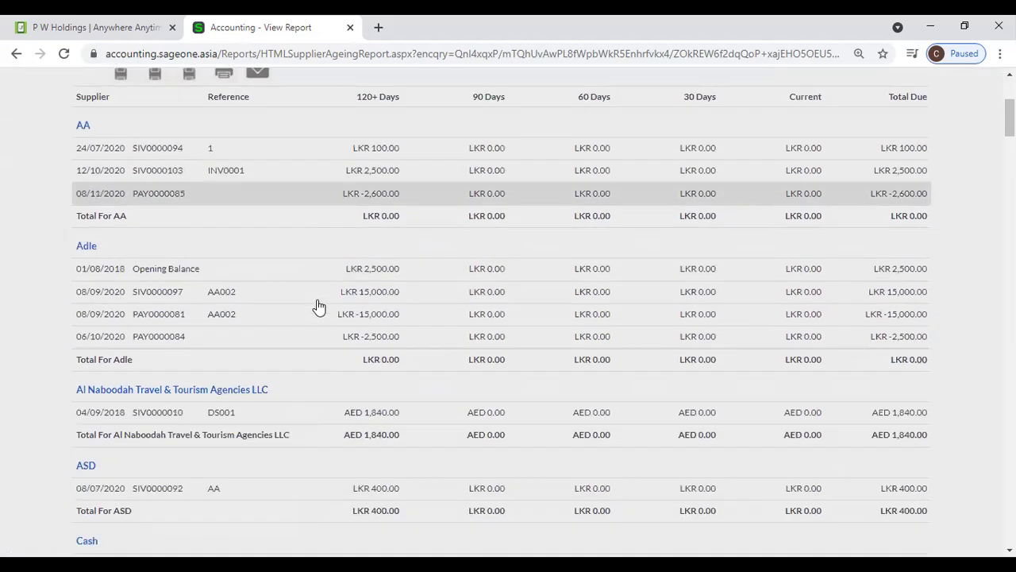
scroll(319, 306, down, 1)
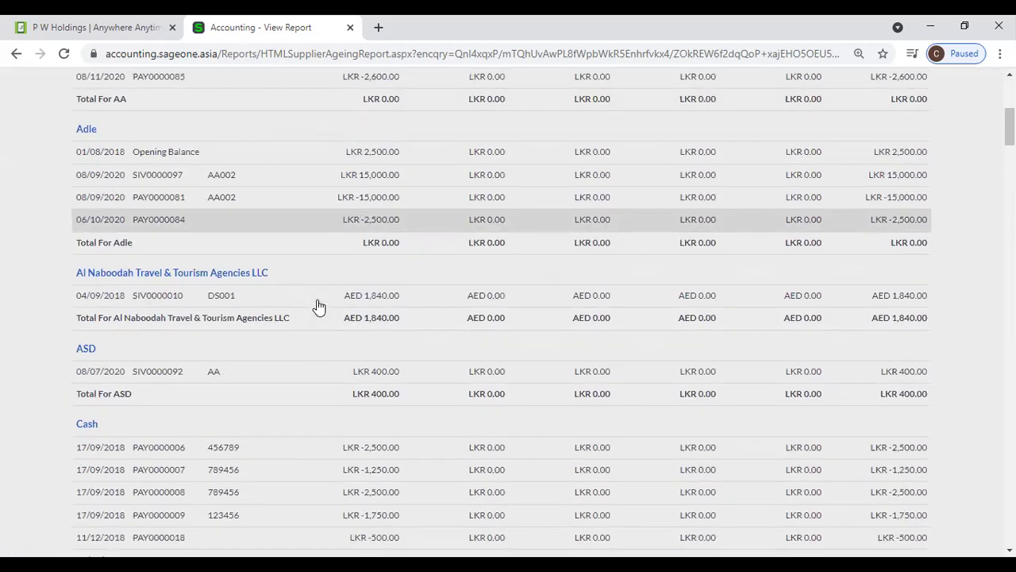
- Duplicate the detailed report in a second browser tab and rerun the original report in Summary style
right_click(292, 37)
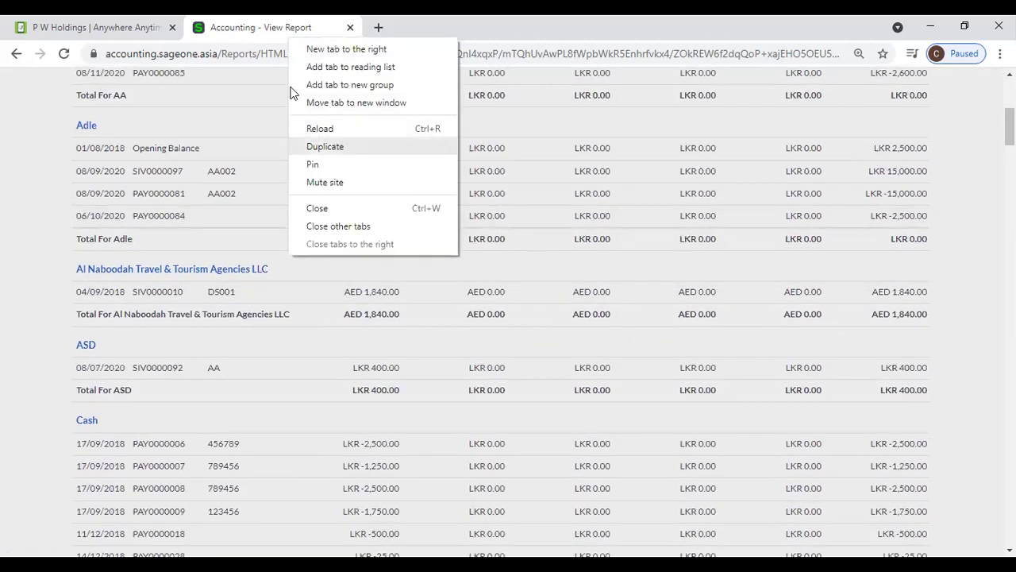
click(334, 146)
click(265, 39)
scroll(747, 233, up, 5)
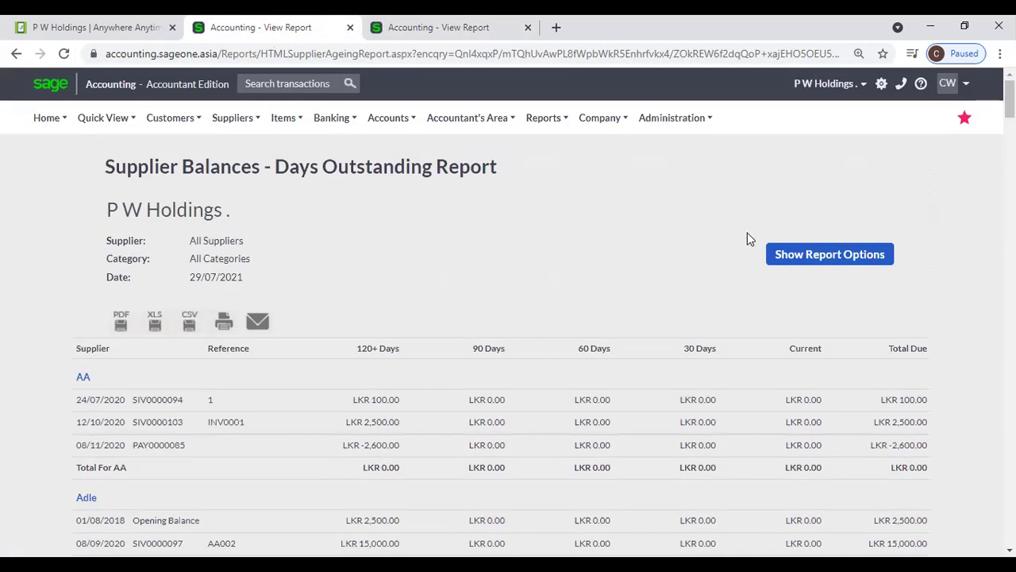
click(783, 256)
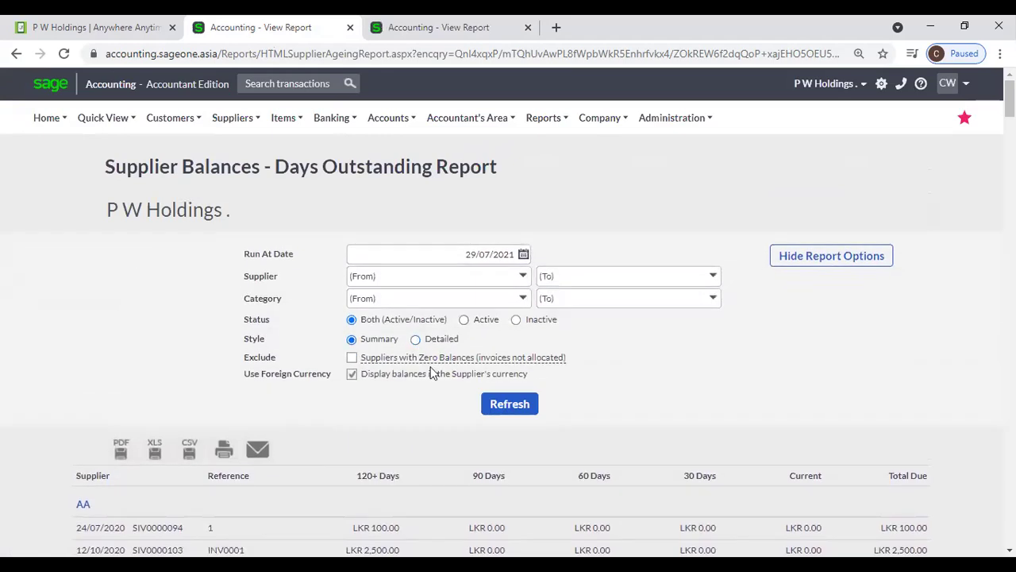
click(502, 406)
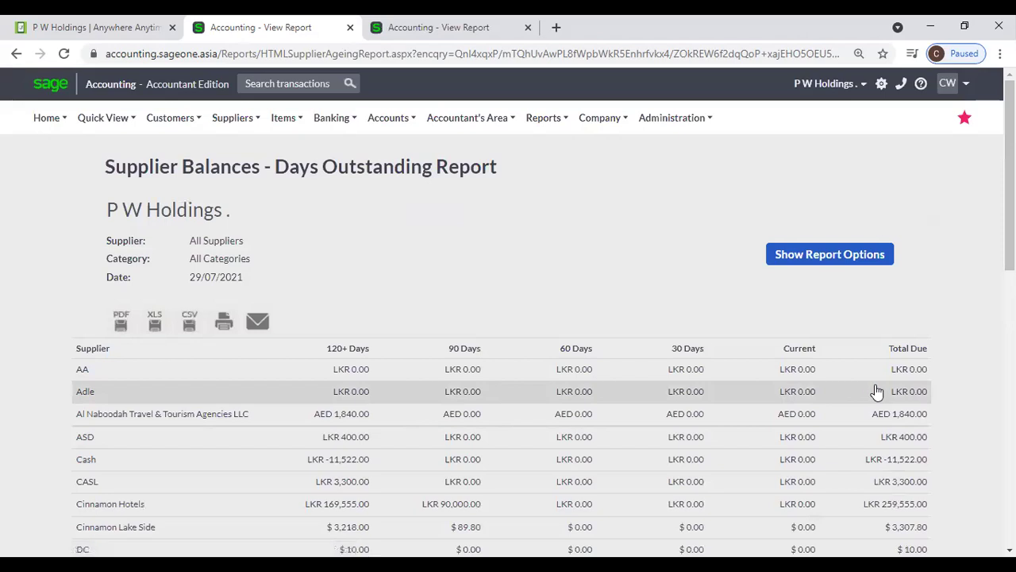
- Compare the detailed and summary reports, and examine the summary report's option to exclude suppliers with zero balances
key(ctrl+Tab)
scroll(357, 325, down, 2)
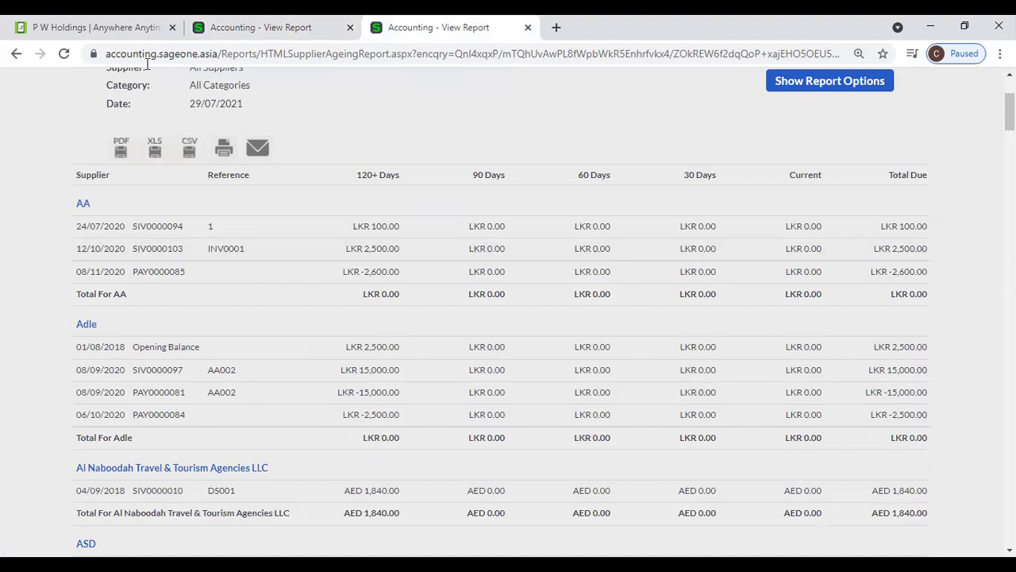
click(191, 32)
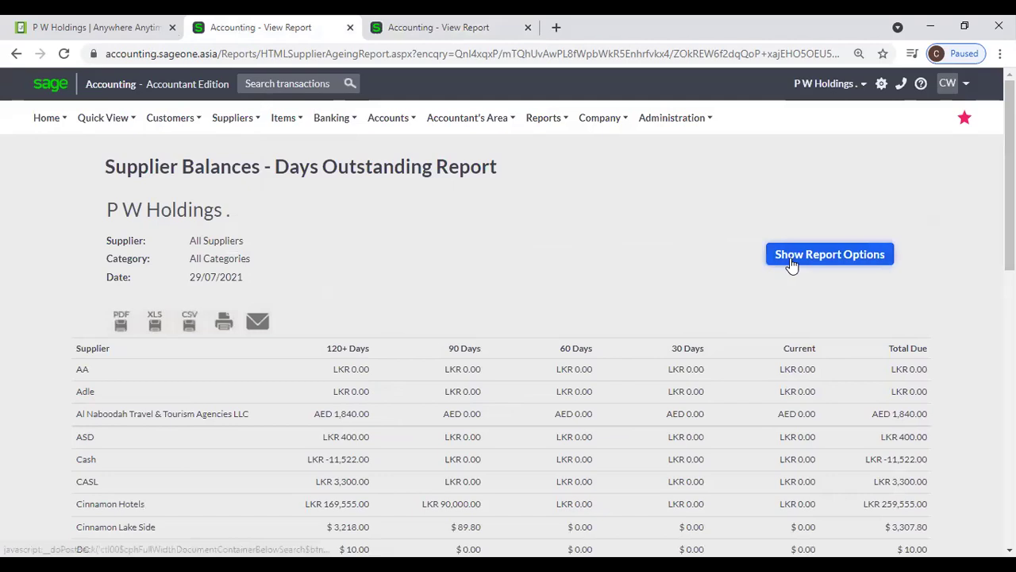
click(790, 261)
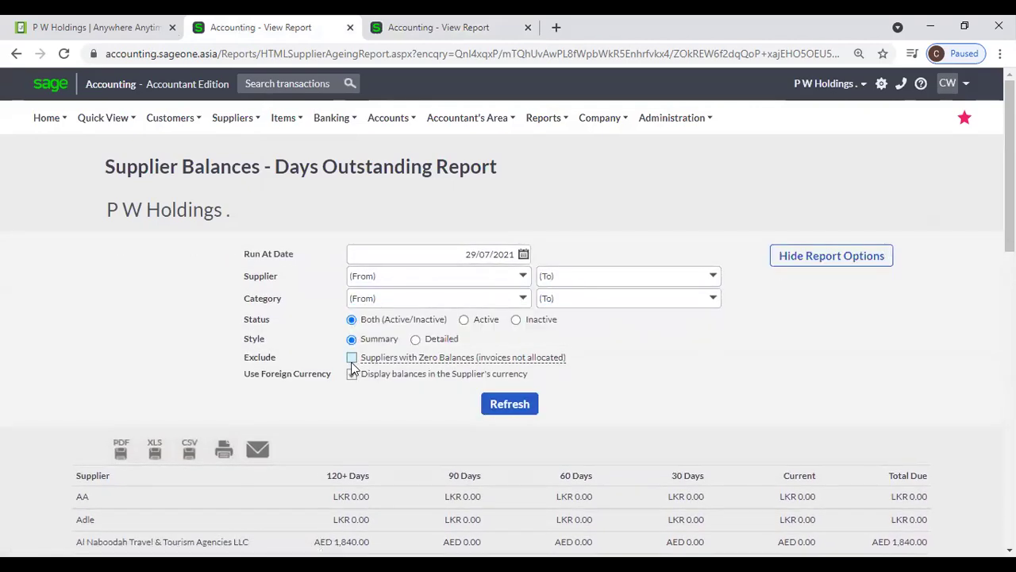
mouse_move(394, 367)
mouse_move(524, 362)
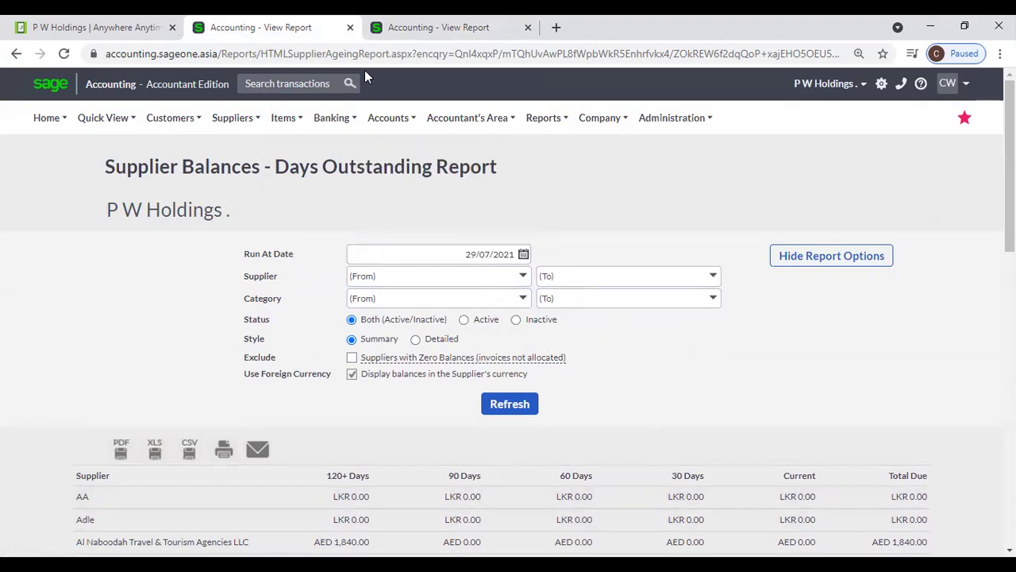
- Duplicate the detailed report tab and open the supplier Allocate Payments page in the new copy
click(369, 30)
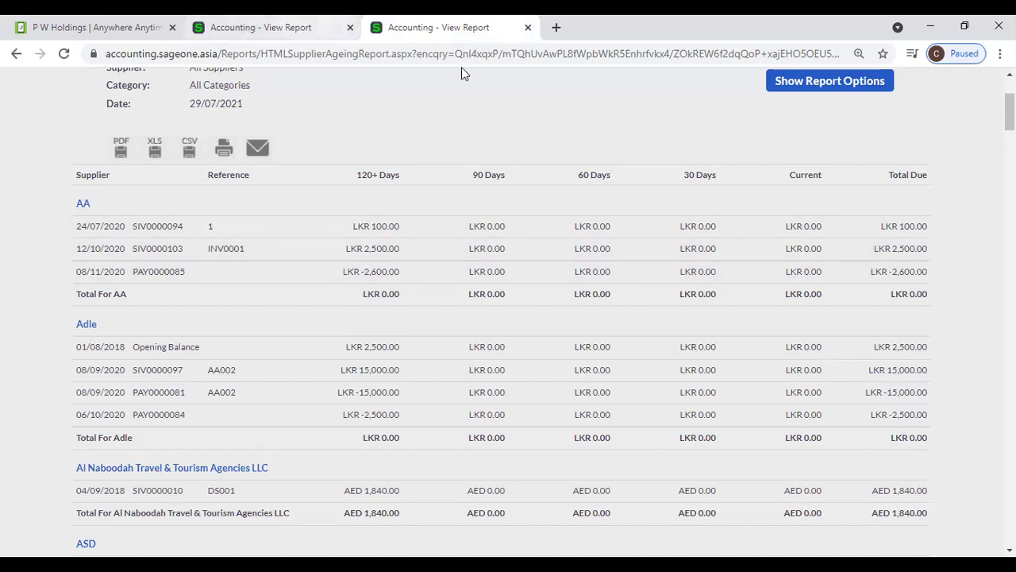
right_click(382, 30)
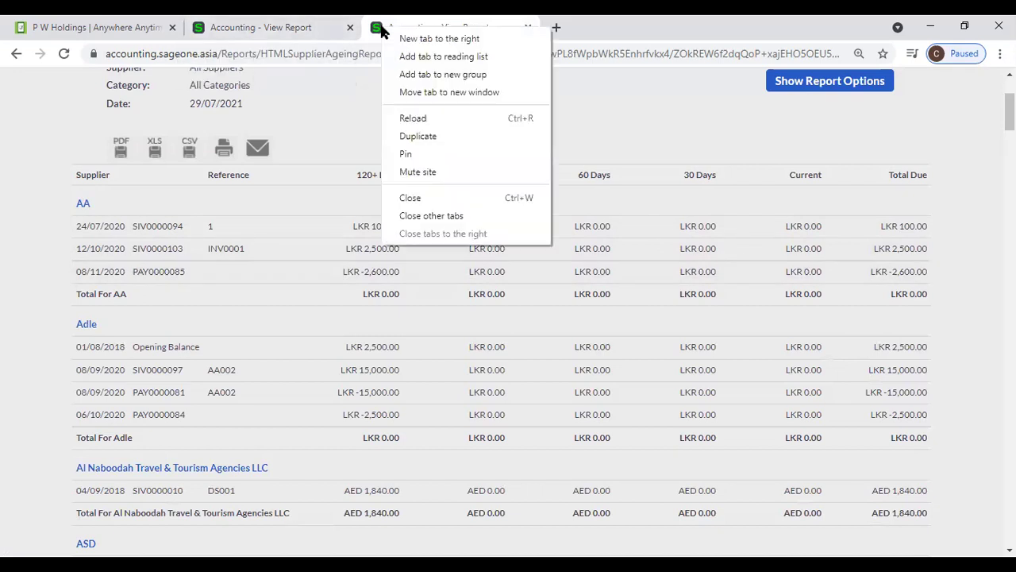
click(429, 135)
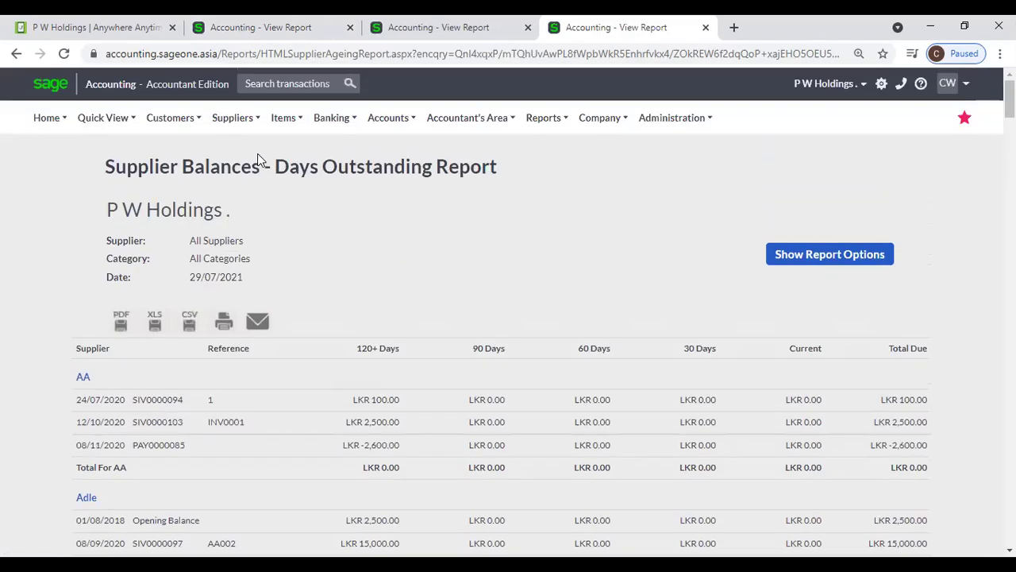
mouse_move(246, 130)
mouse_move(250, 203)
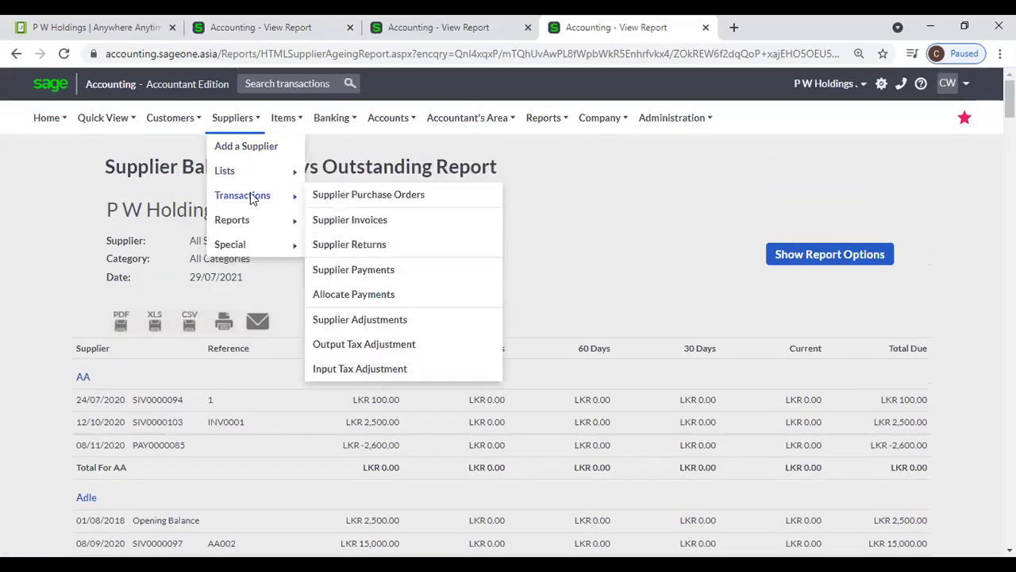
click(355, 296)
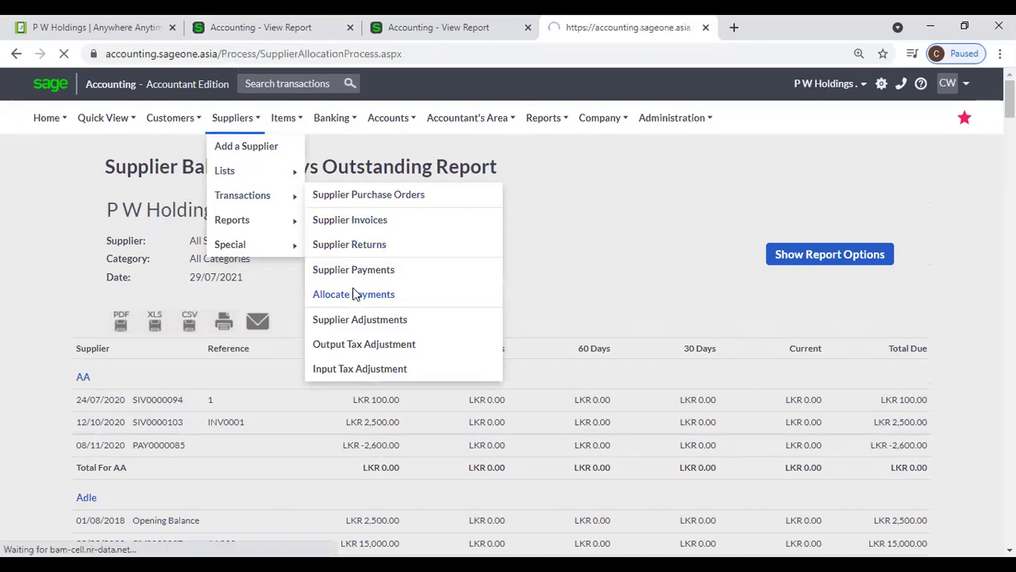
- Try to find supplier AA in the supplier choices on the Allocations page
text(aa)
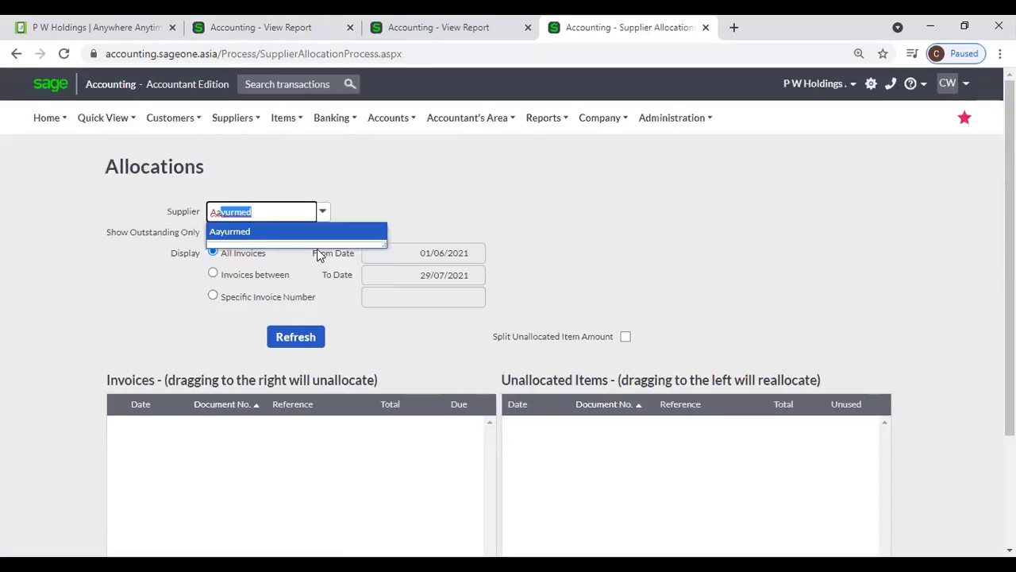
key(BackSpace)
click(353, 208)
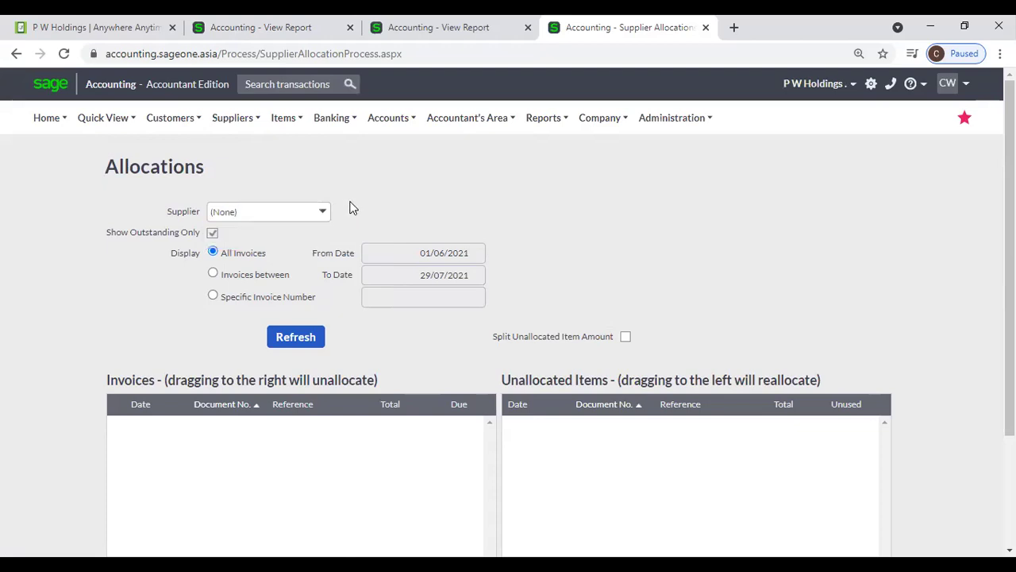
click(327, 213)
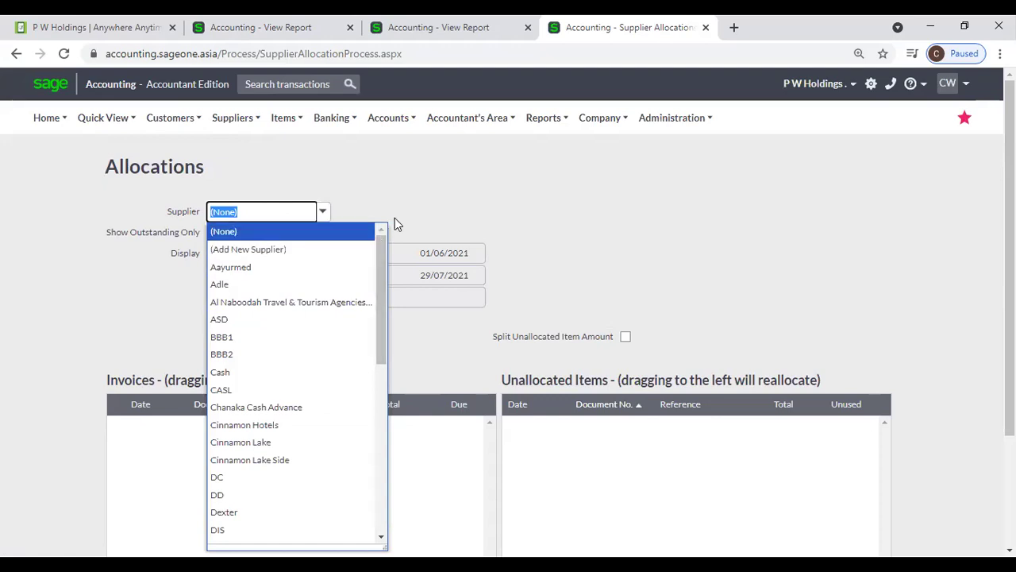
click(366, 169)
- Open the List of Suppliers in place of the Allocations page
mouse_move(229, 129)
mouse_move(229, 173)
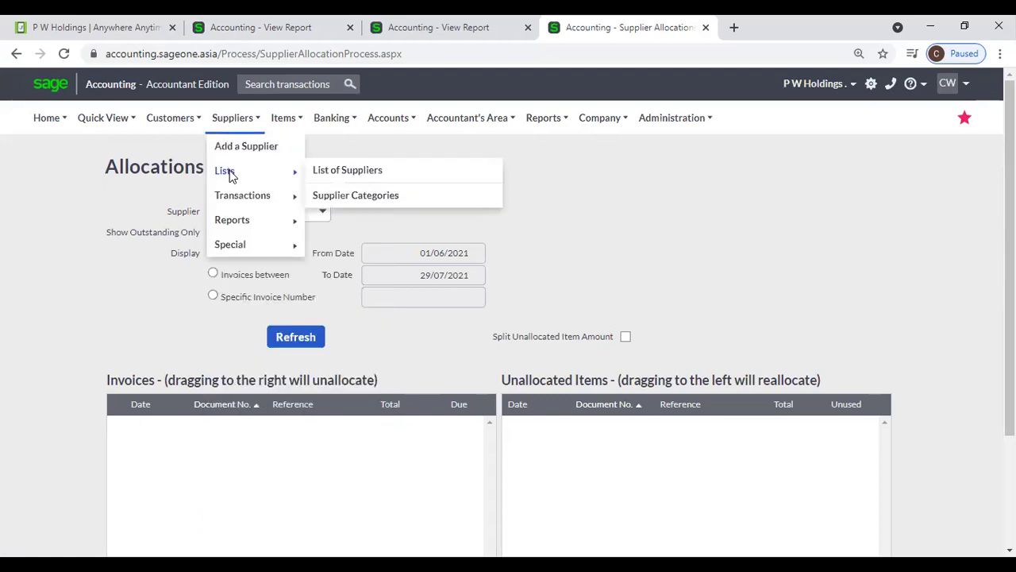
click(331, 177)
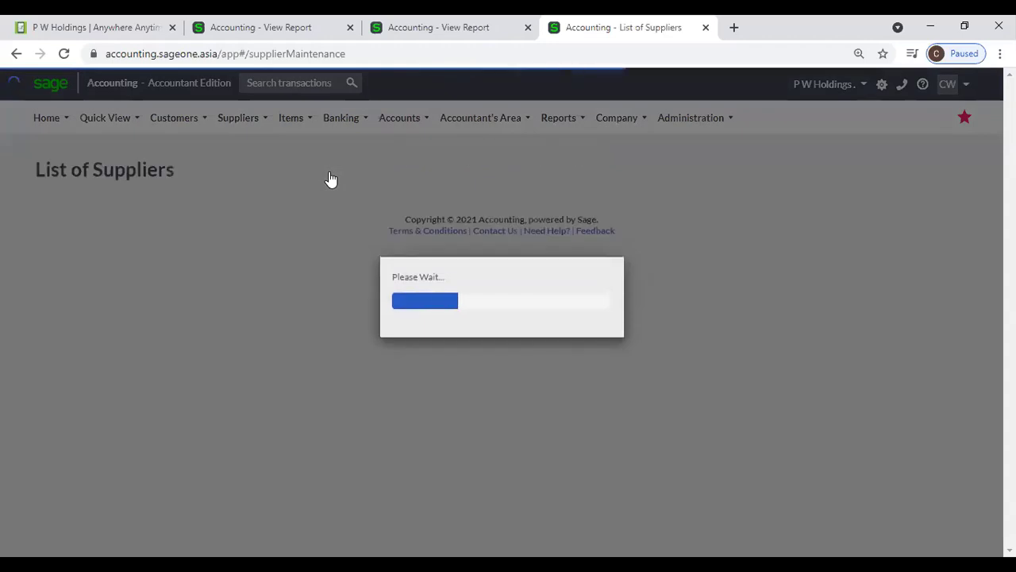
- Check supplier AA in the List of Suppliers against the summary and detailed Days Outstanding reports
click(332, 29)
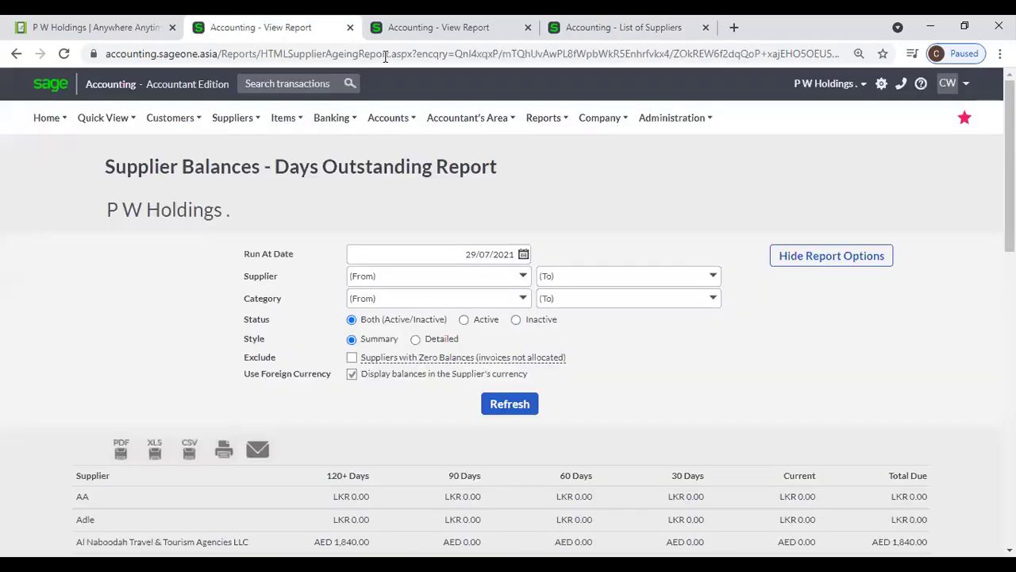
scroll(341, 199, down, 1)
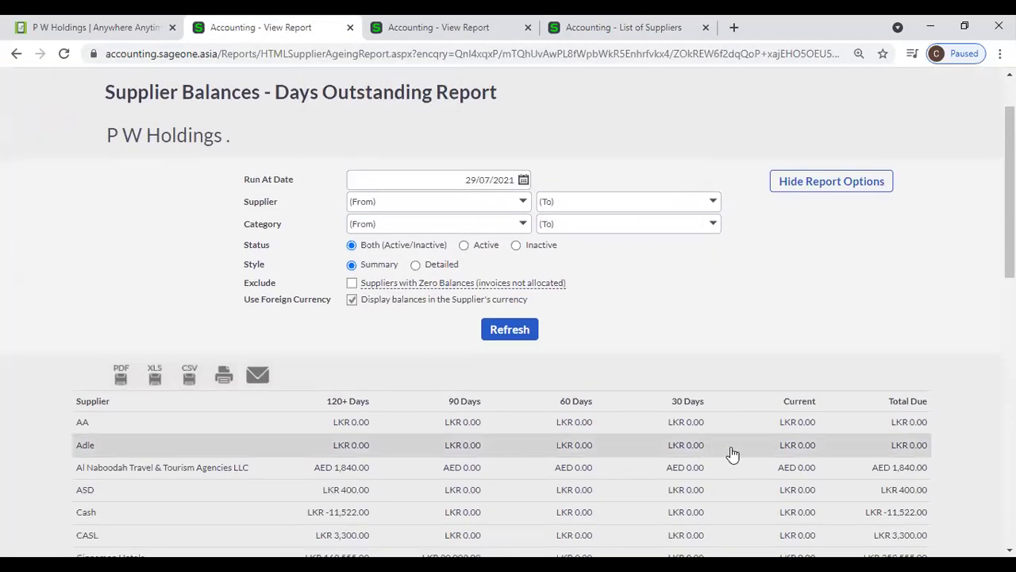
scroll(311, 231, up, 1)
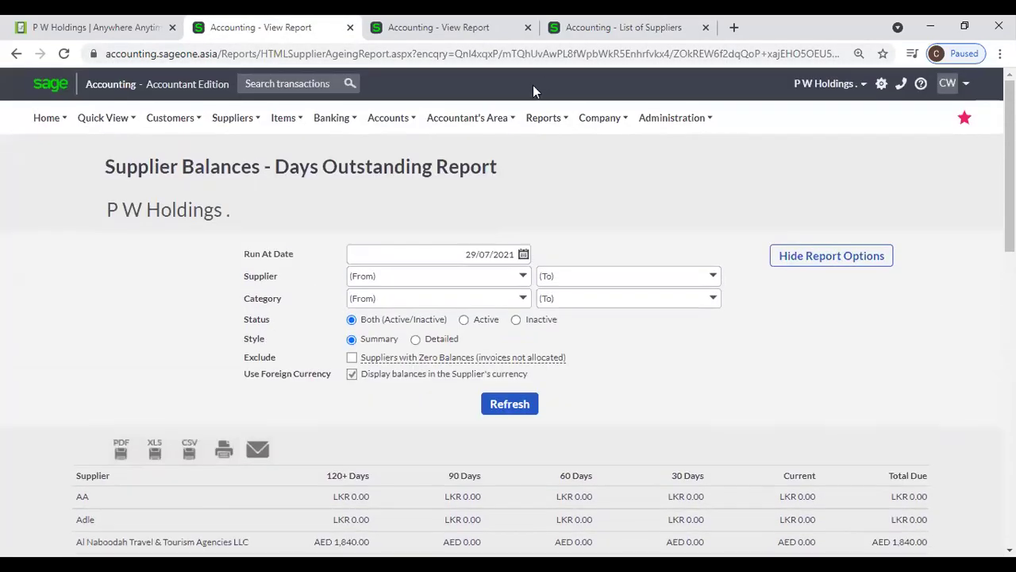
click(640, 40)
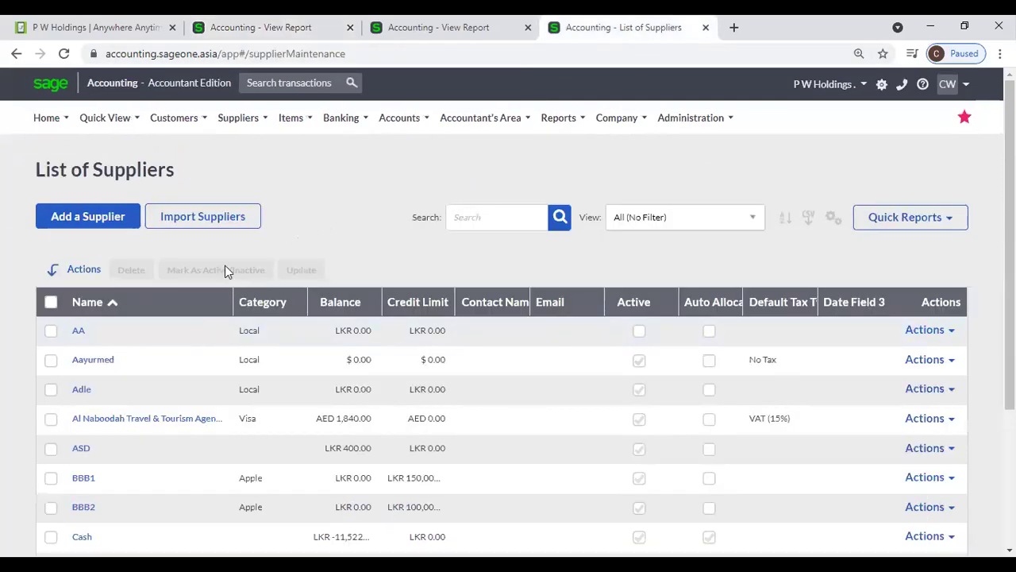
click(385, 32)
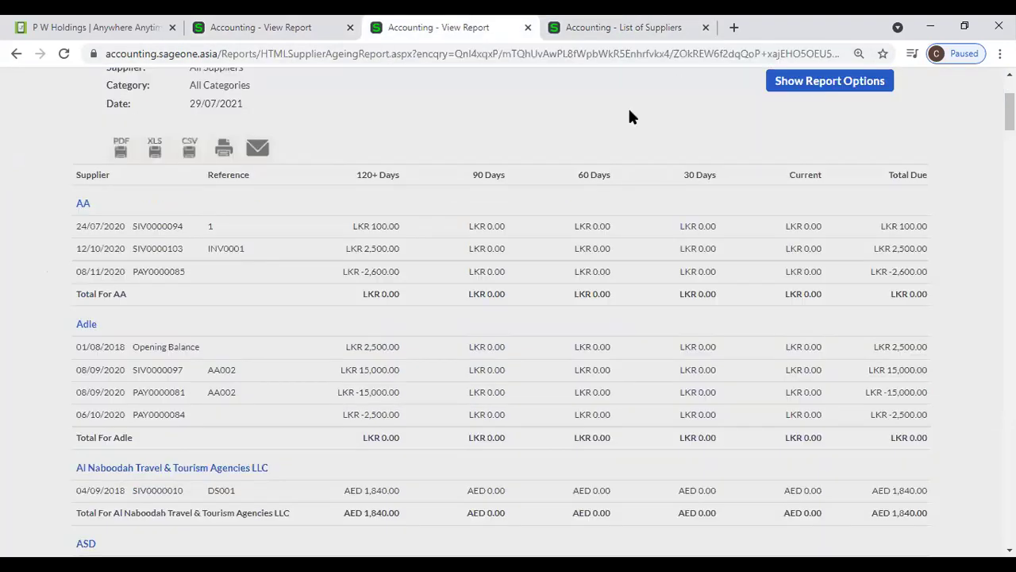
- Replace the List of Suppliers with the supplier Allocate Payments page
click(624, 29)
mouse_move(229, 119)
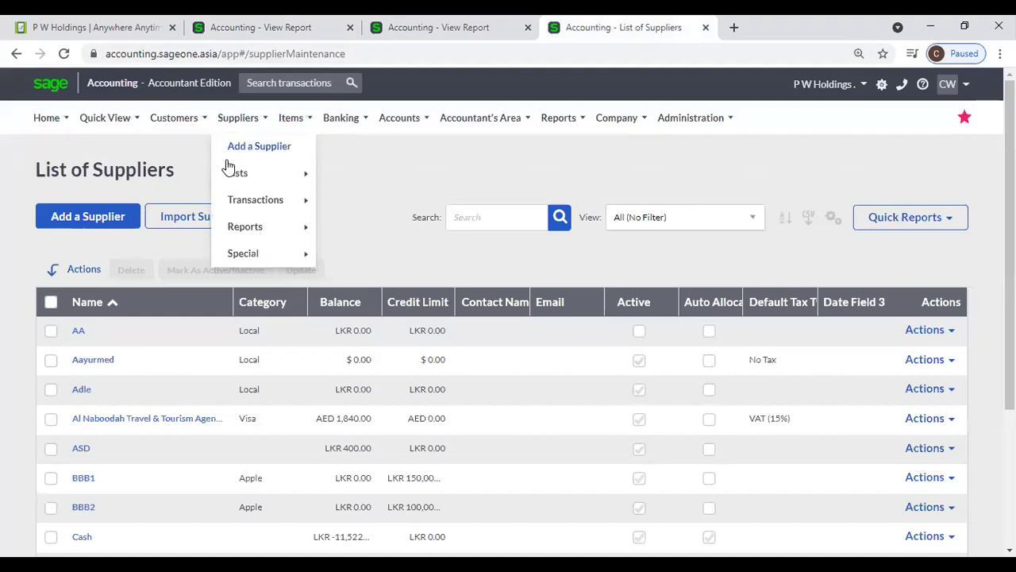
mouse_move(228, 200)
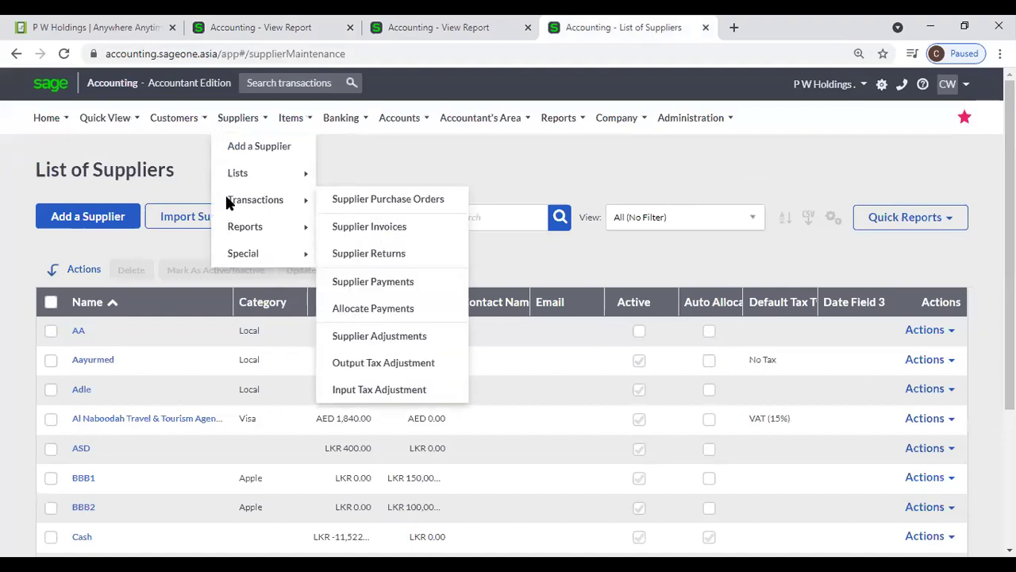
click(380, 317)
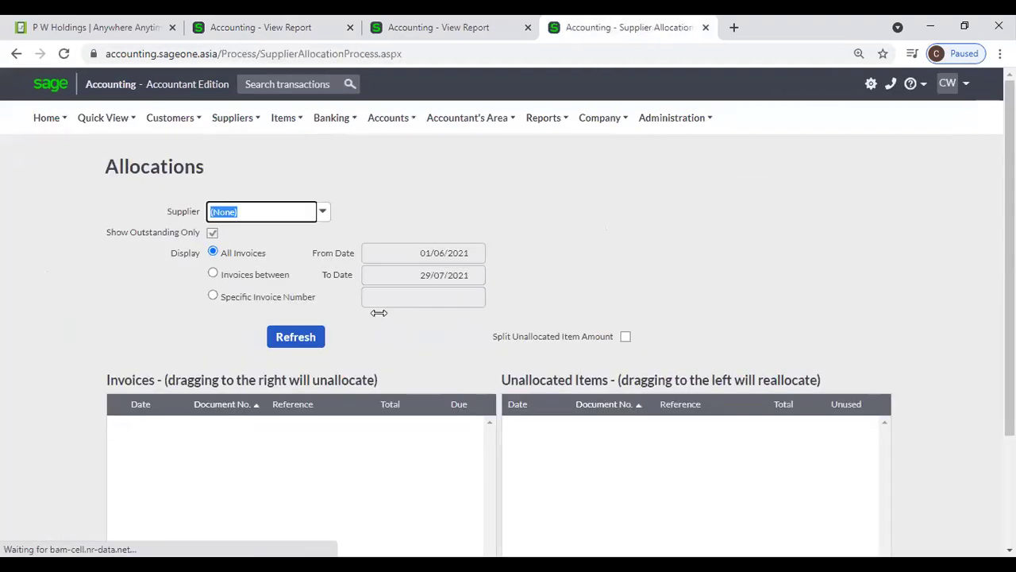
- Load the outstanding invoices and unallocated items for supplier Adle on the Allocations page
text(Aa)
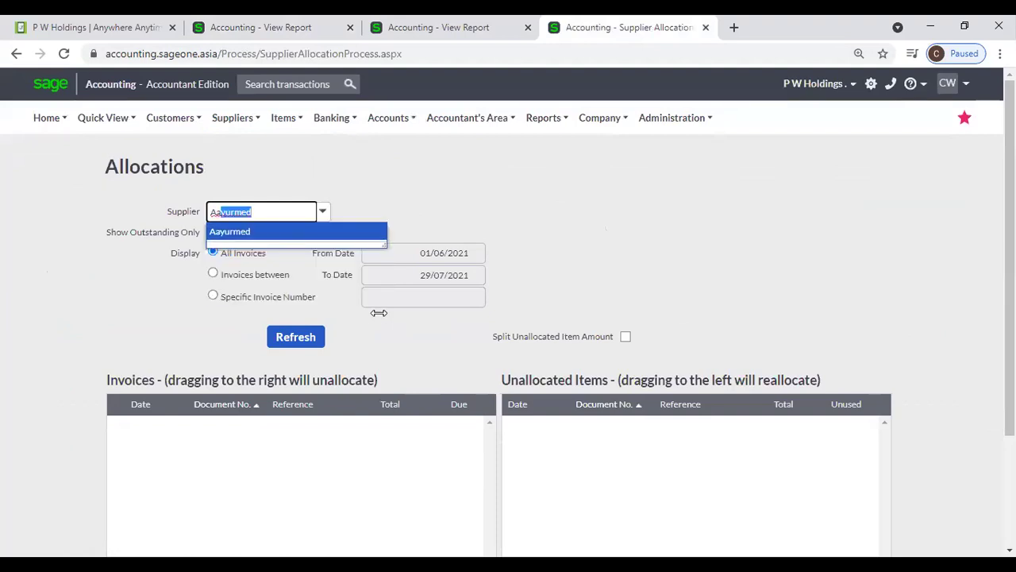
key(BackSpace)
key(BackSpace)
text(dle)
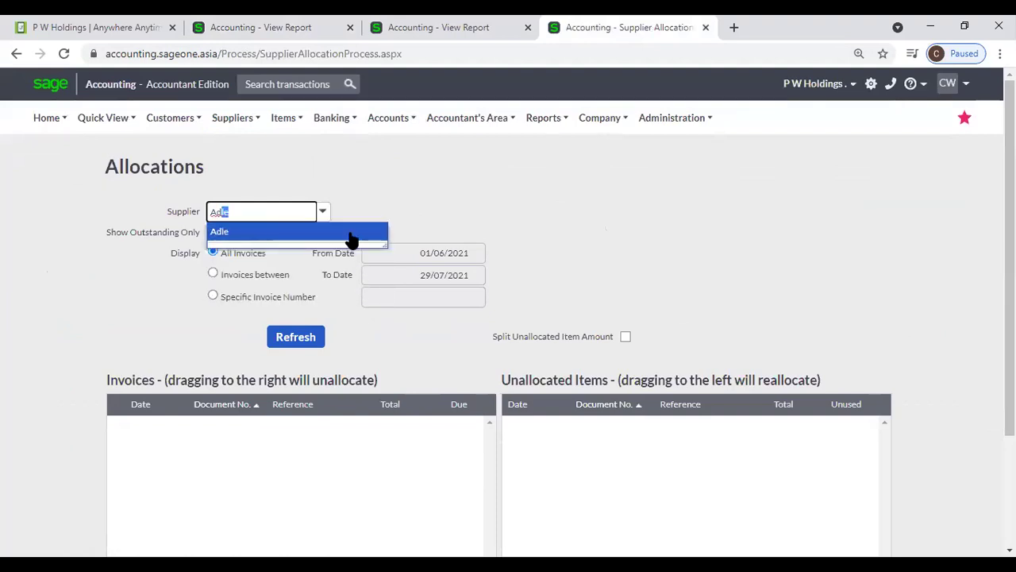
click(352, 233)
click(300, 338)
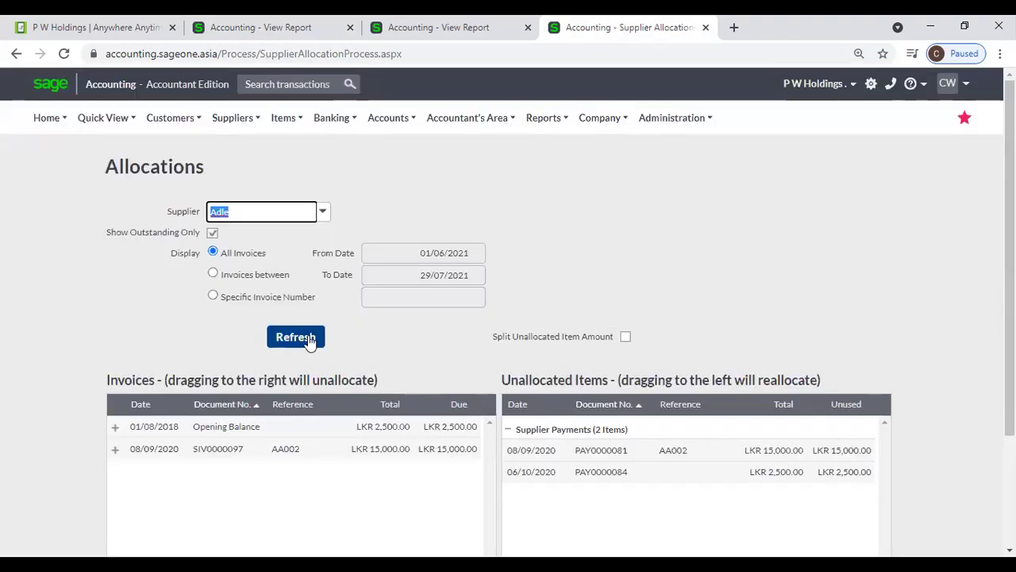
- Compare Adle's entries in the summary and detailed Days Outstanding reports with its unallocated invoices and payments on the Allocations page
click(333, 29)
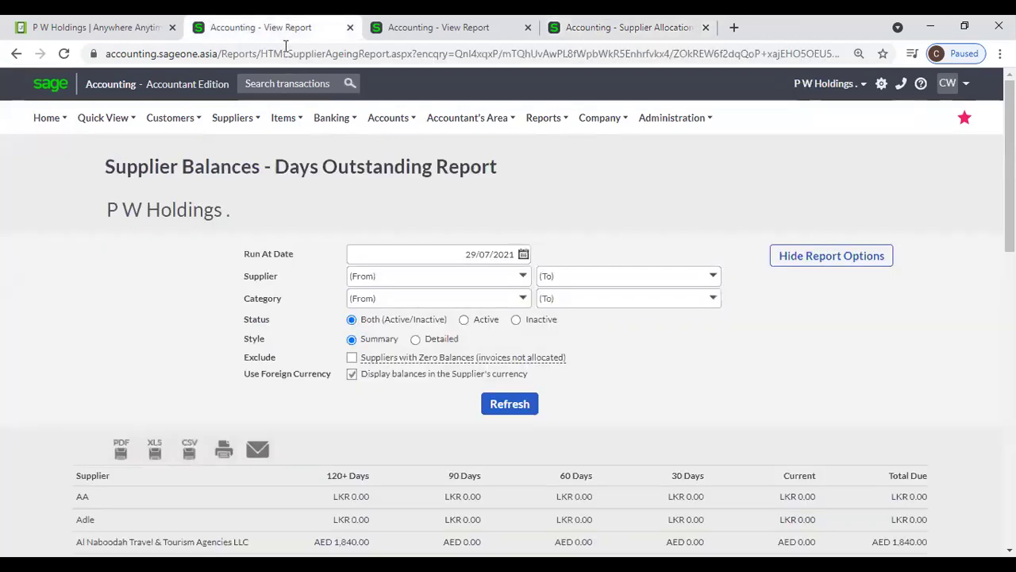
click(429, 27)
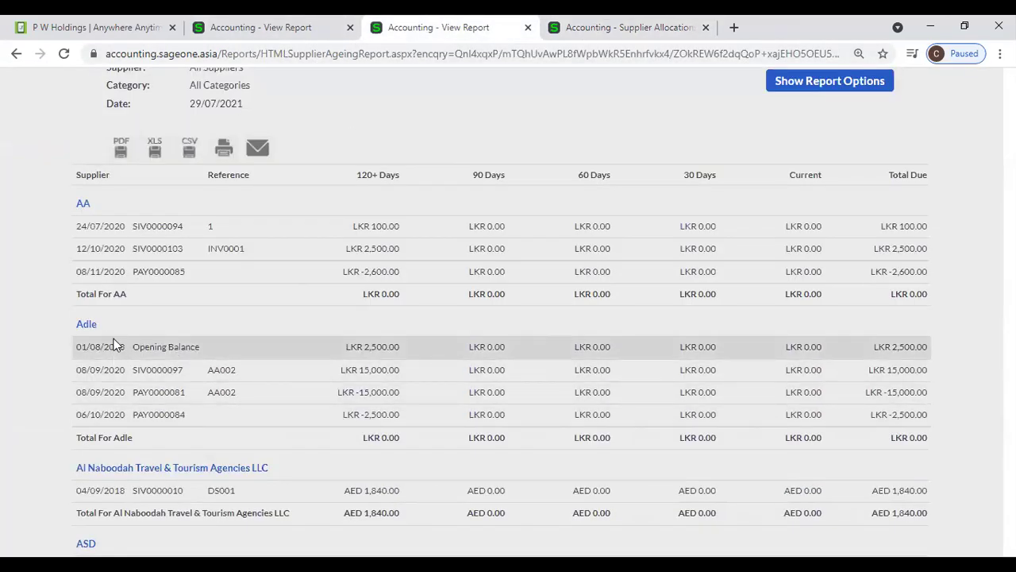
scroll(132, 392, down, 2)
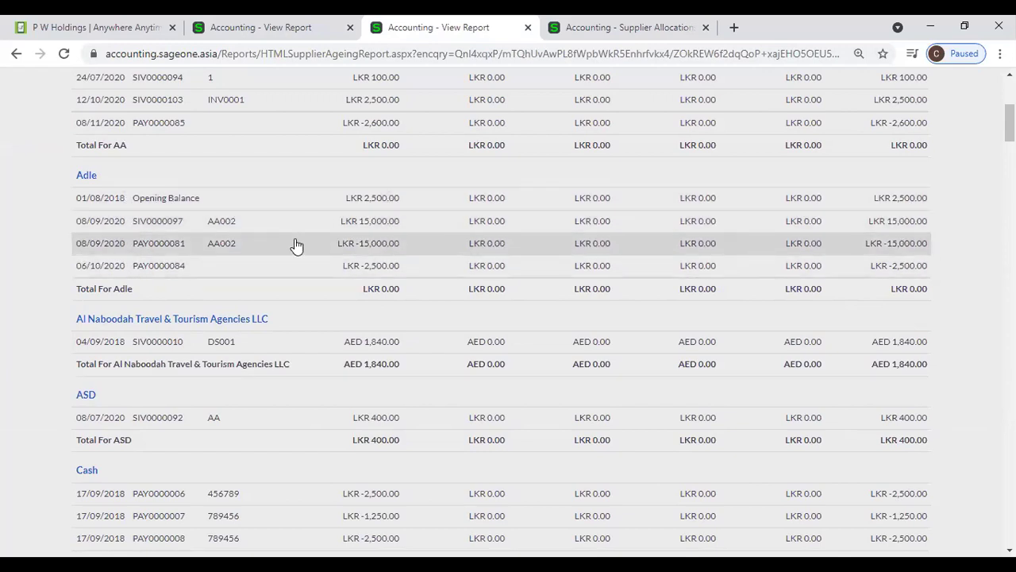
click(611, 27)
scroll(392, 255, down, 1)
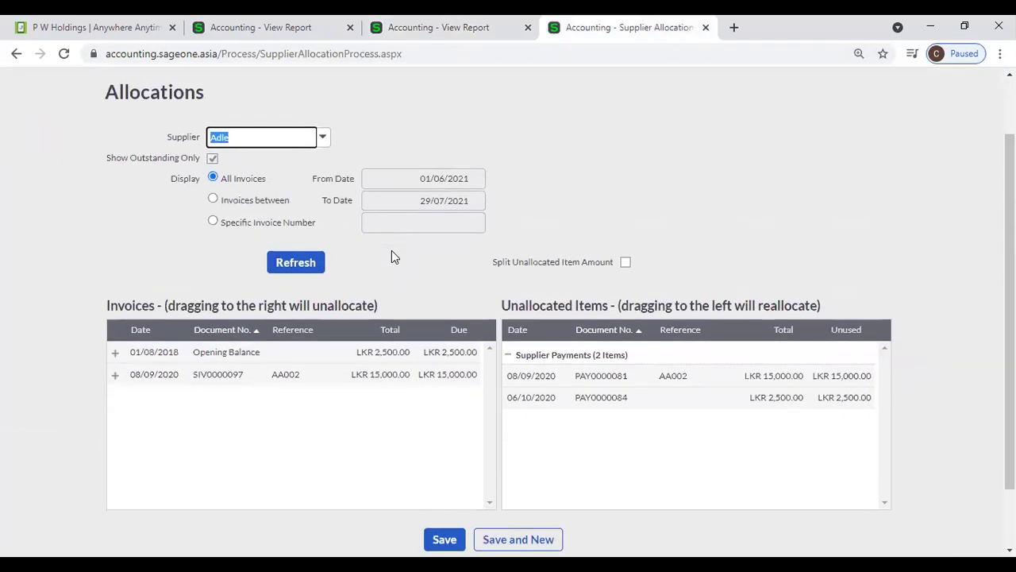
scroll(391, 256, up, 1)
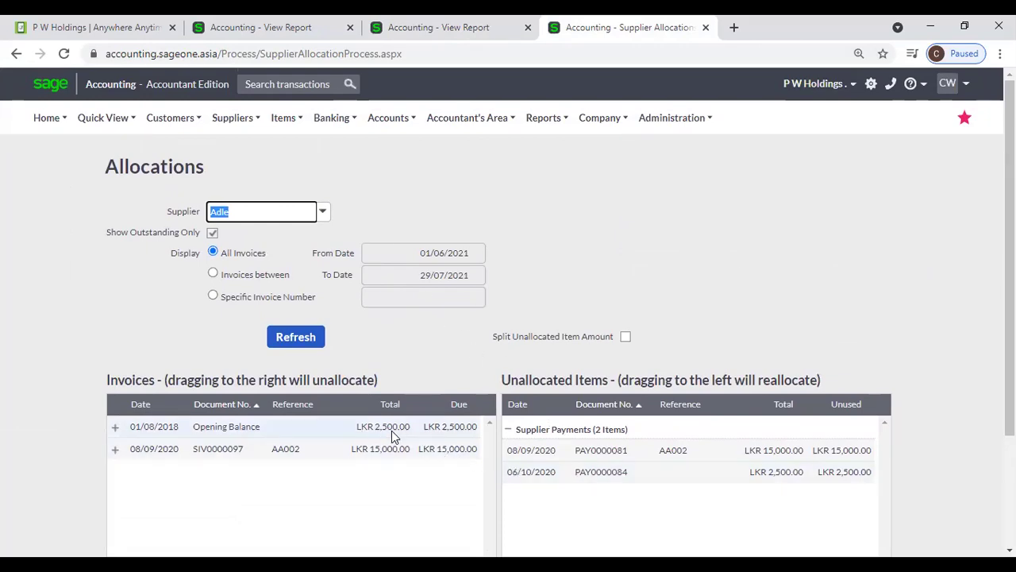
scroll(540, 473, down, 2)
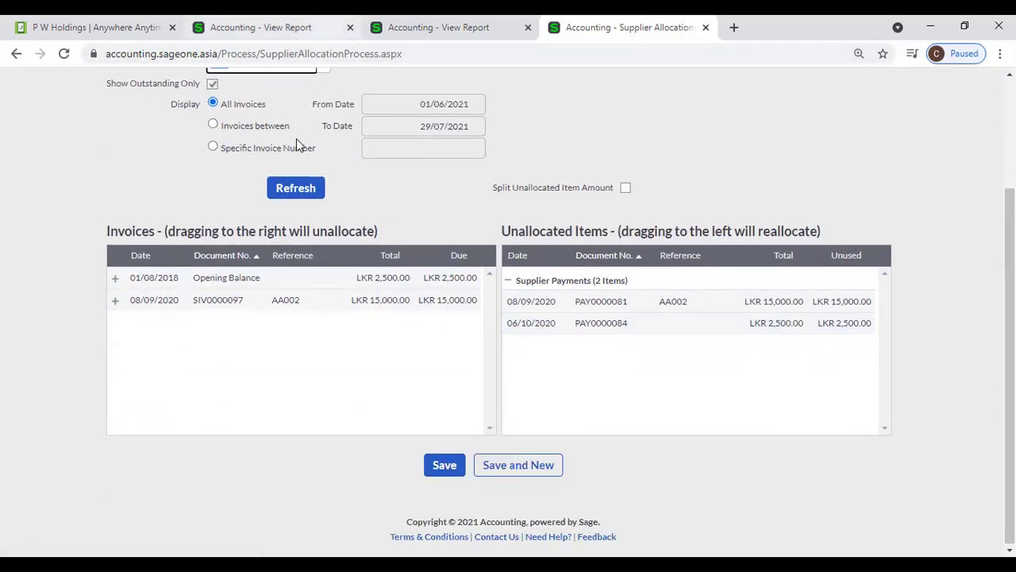
scroll(294, 176, up, 1)
- Exclude suppliers with zero balances from the summary Days Outstanding report and rerun it
click(311, 28)
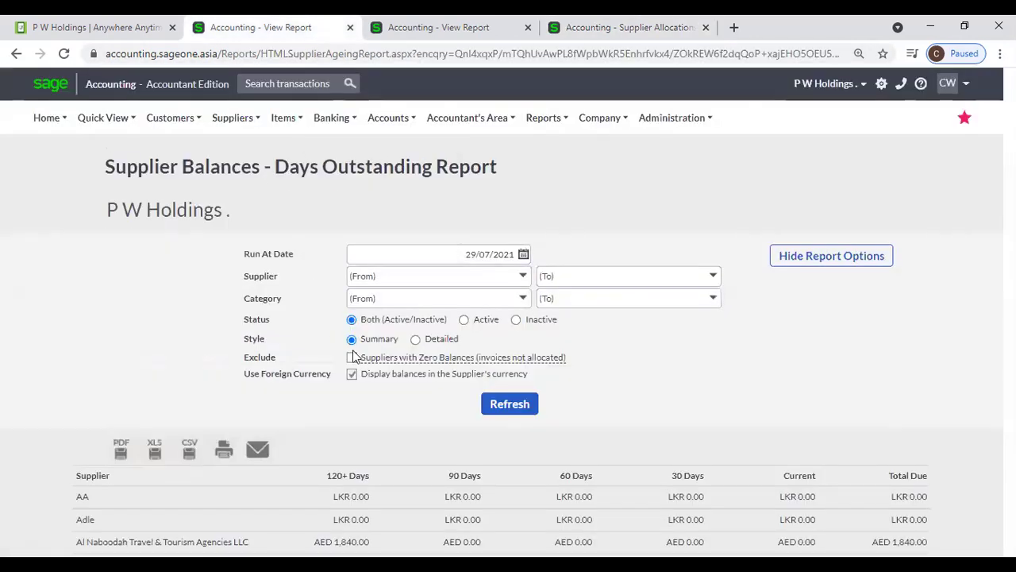
scroll(674, 421, down, 1)
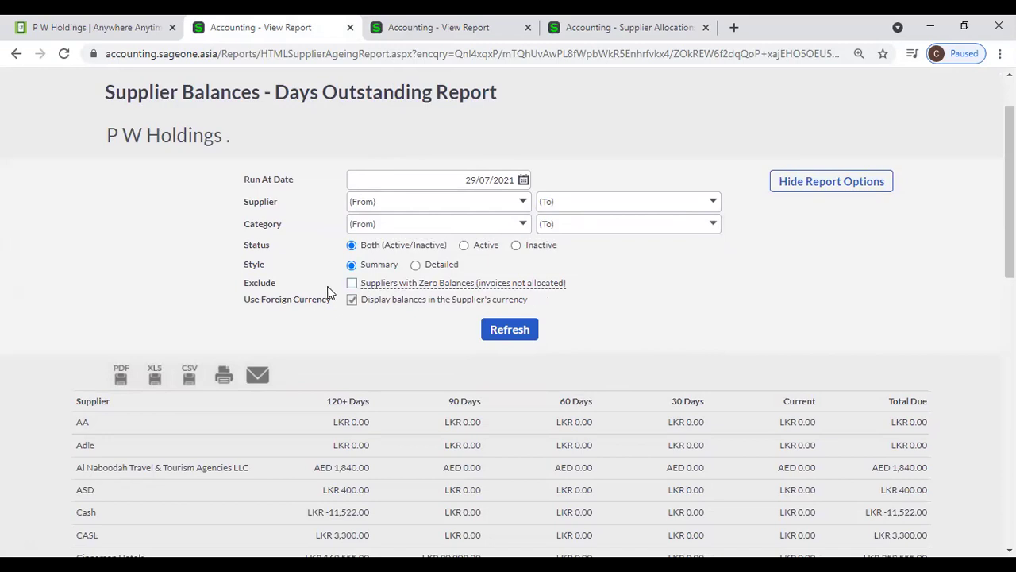
click(352, 285)
click(490, 340)
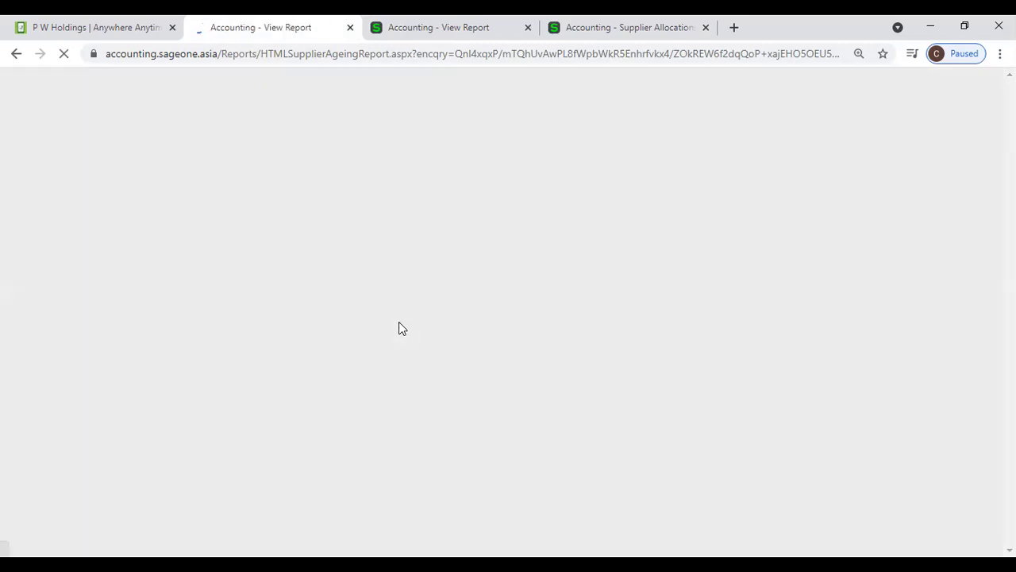
scroll(663, 407, down, 2)
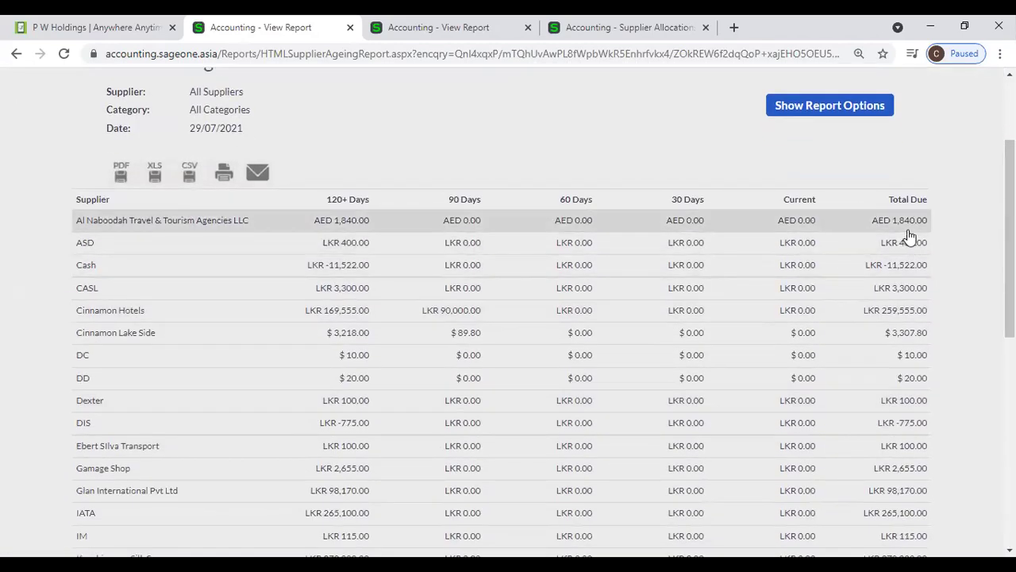
- Include the zero-balance suppliers in the summary report again and rerun it
scroll(887, 220, up, 1)
click(818, 191)
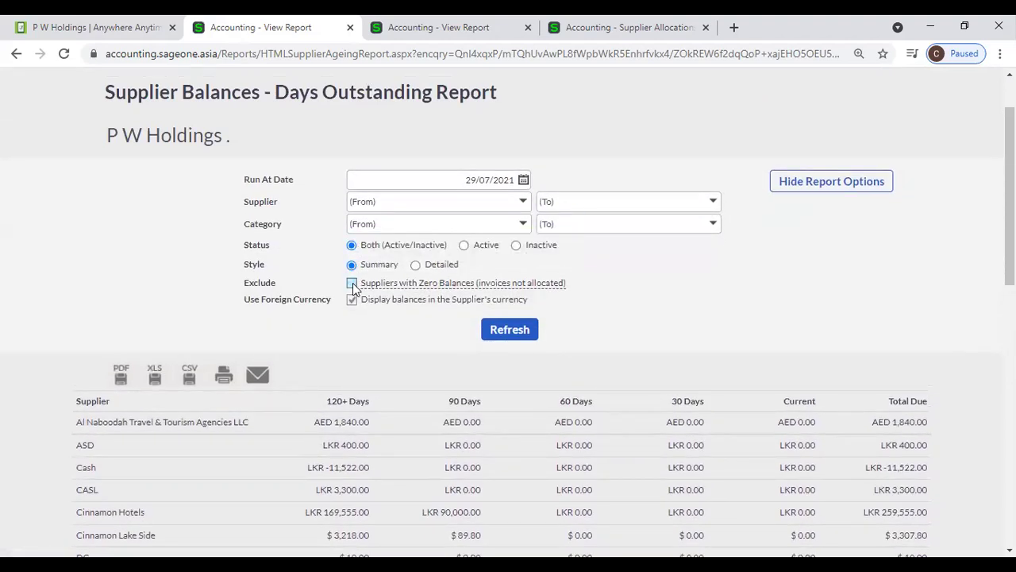
click(512, 333)
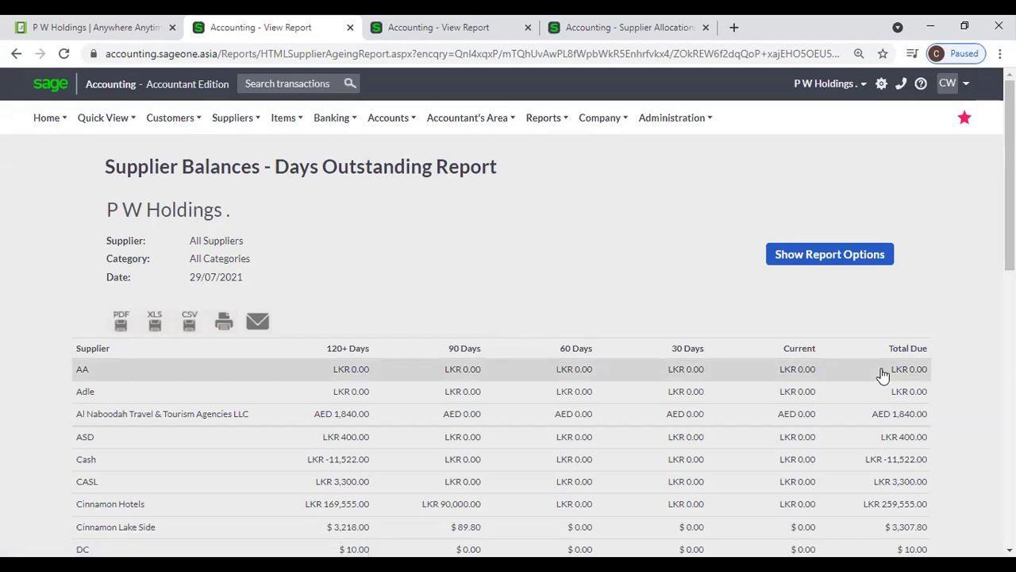
- Turn off displaying balances in the supplier's currency for the summary Days Outstanding report and rerun it
click(811, 261)
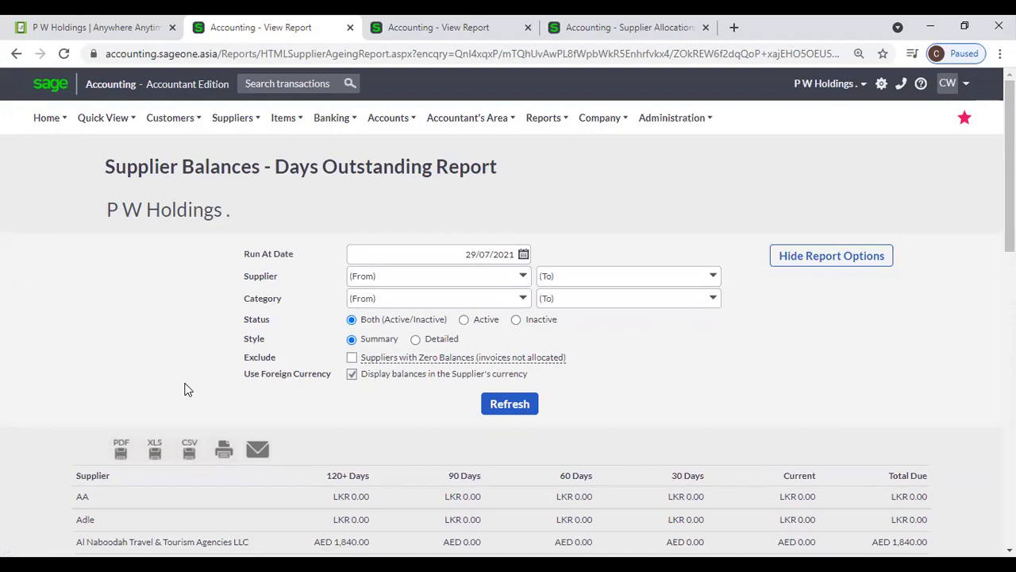
scroll(477, 349, down, 1)
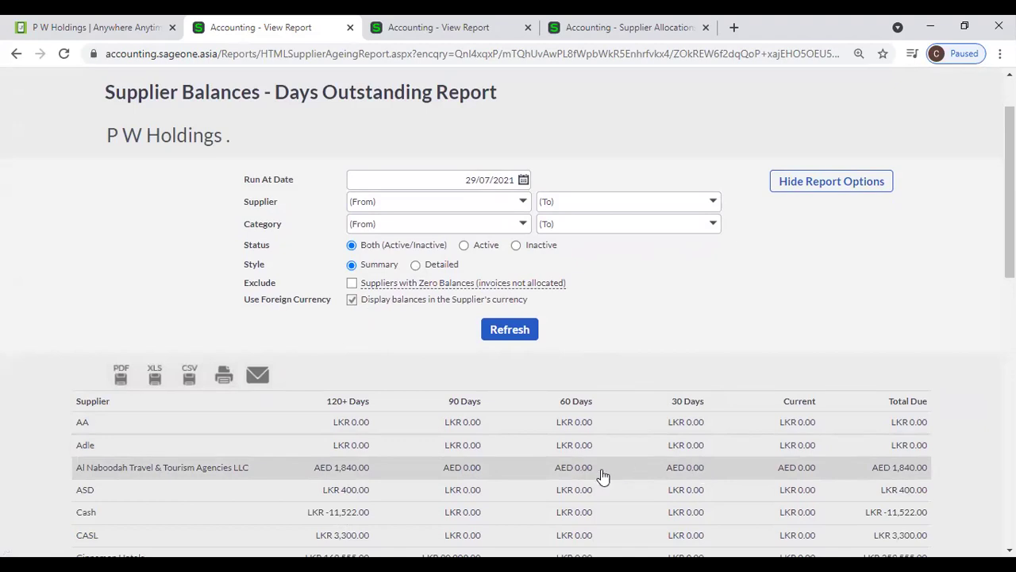
scroll(603, 475, down, 3)
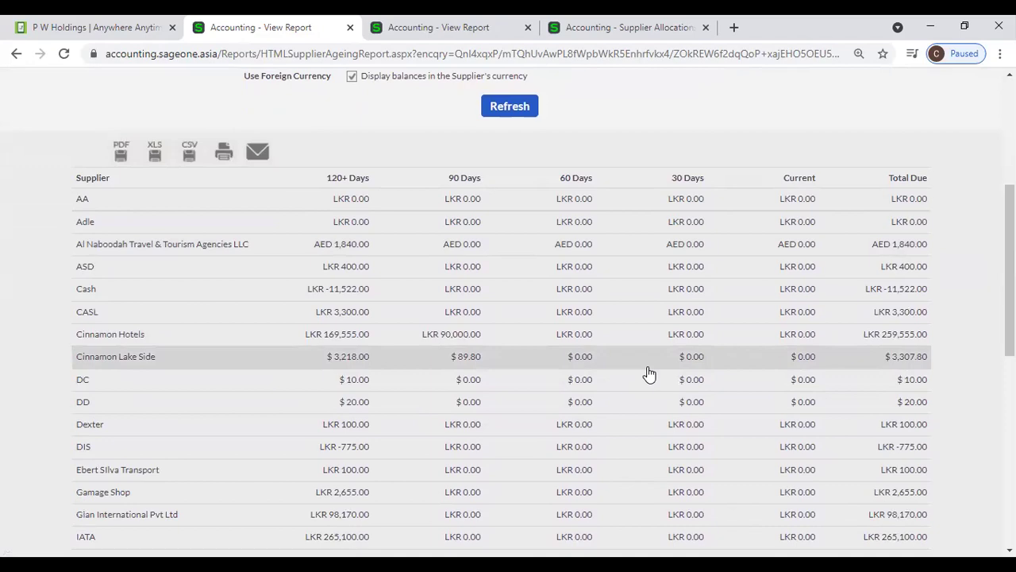
scroll(649, 390, down, 6)
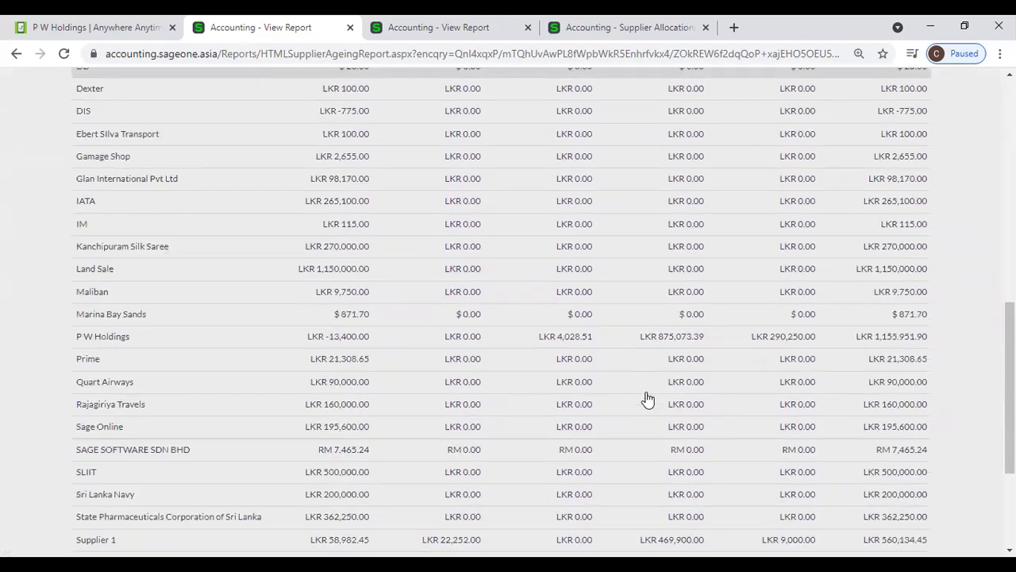
scroll(643, 393, down, 1)
scroll(536, 300, up, 11)
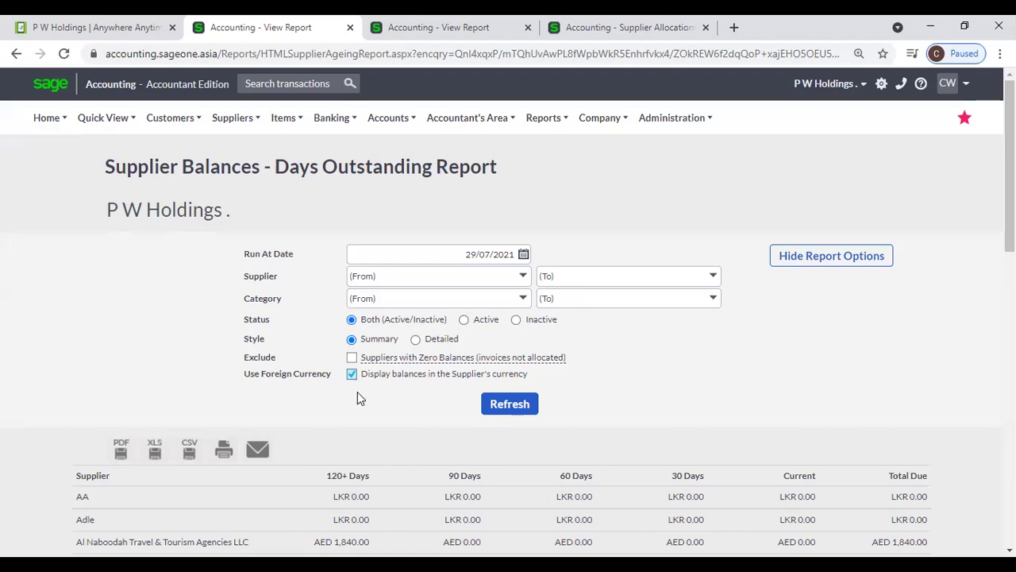
click(532, 406)
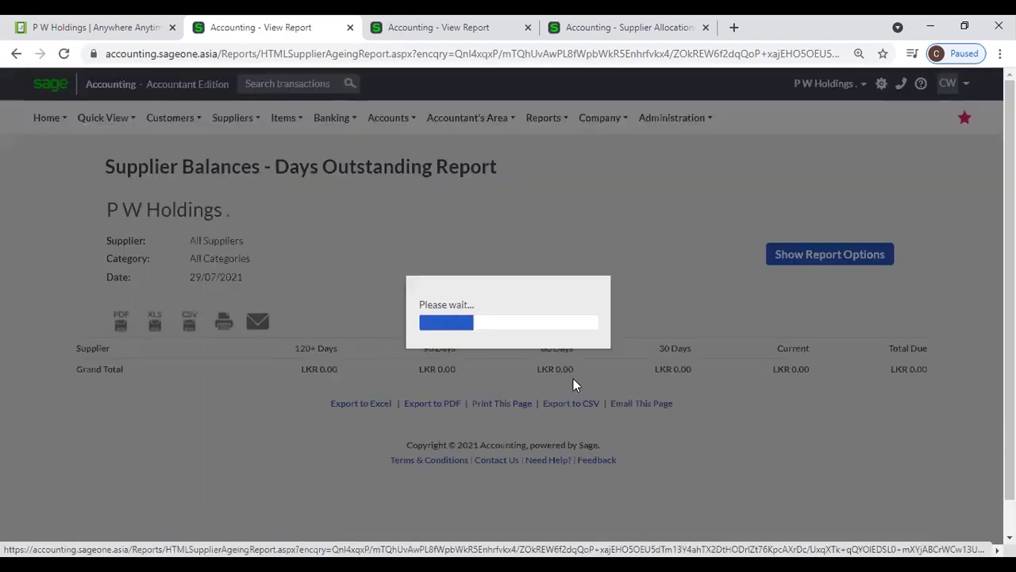
- Review the supplier balances in LKR throughout the summary Days Outstanding report
scroll(573, 379, down, 10)
scroll(573, 379, up, 7)
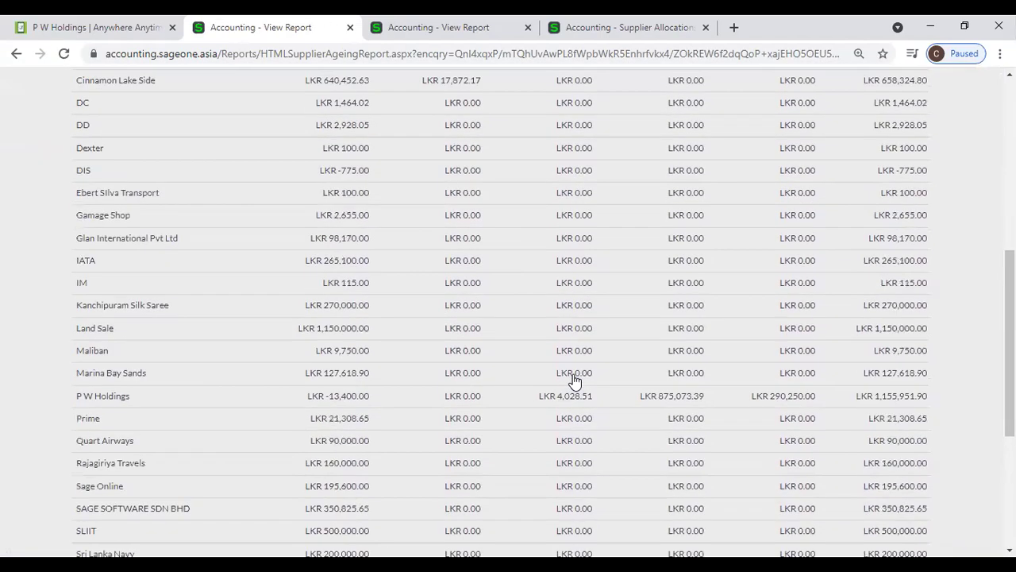
scroll(574, 382, up, 2)
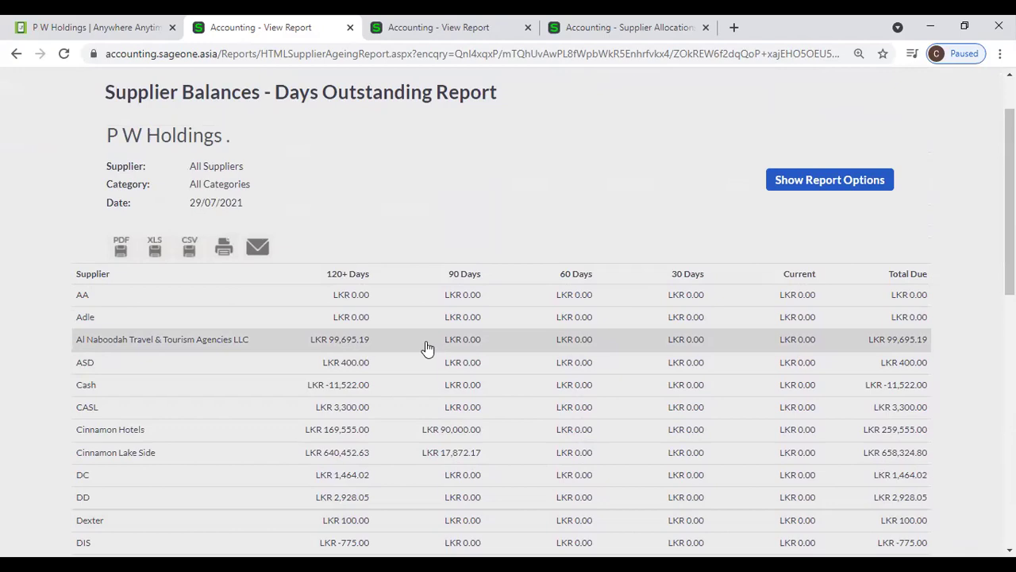
scroll(667, 325, down, 1)
scroll(666, 326, down, 5)
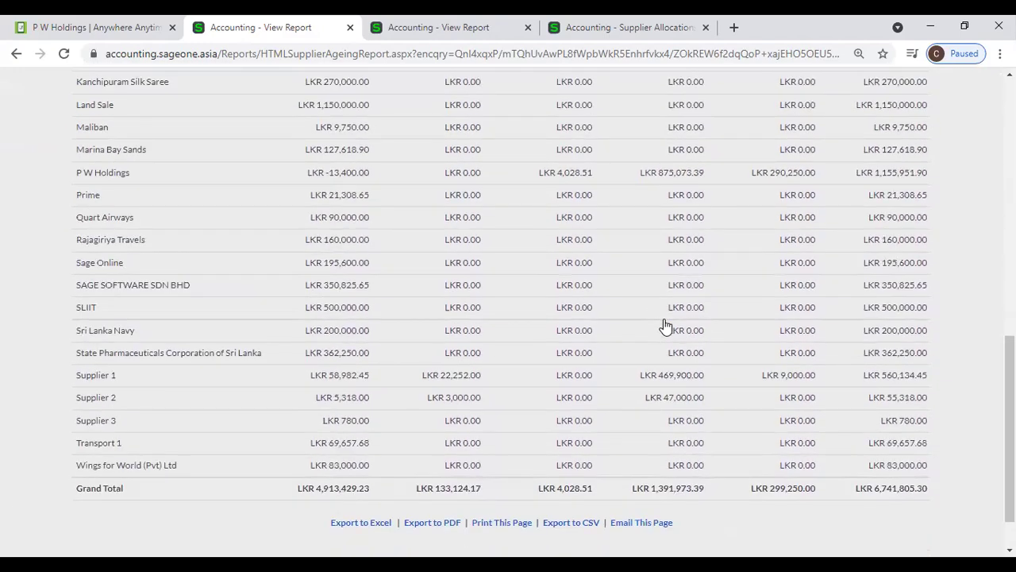
scroll(666, 325, up, 7)
scroll(666, 325, up, 2)
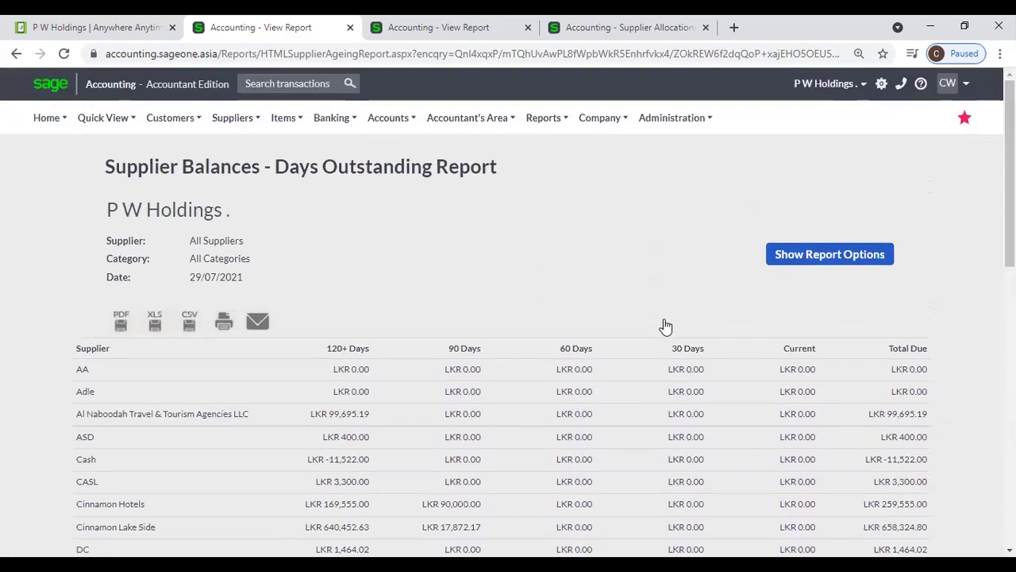
- Show the report options again and check the Grand Total row against the supplier balances across the ageing columns
click(803, 253)
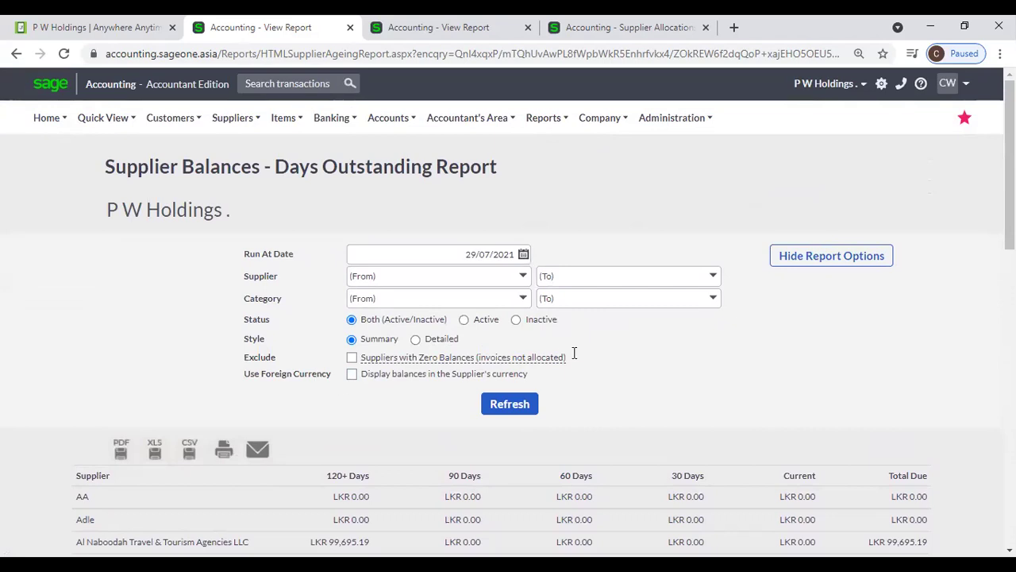
scroll(580, 355, down, 1)
scroll(582, 358, down, 8)
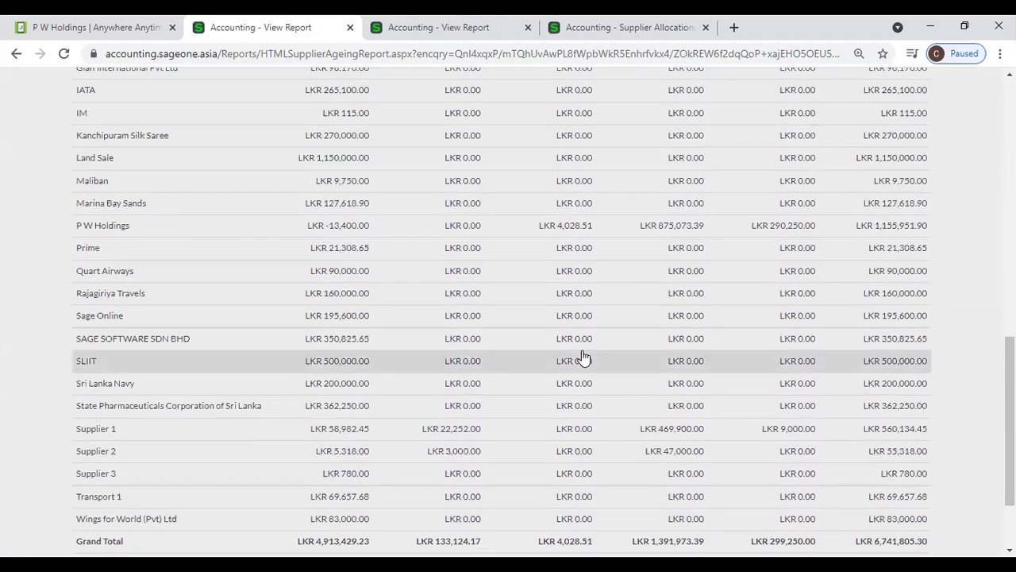
scroll(551, 368, down, 2)
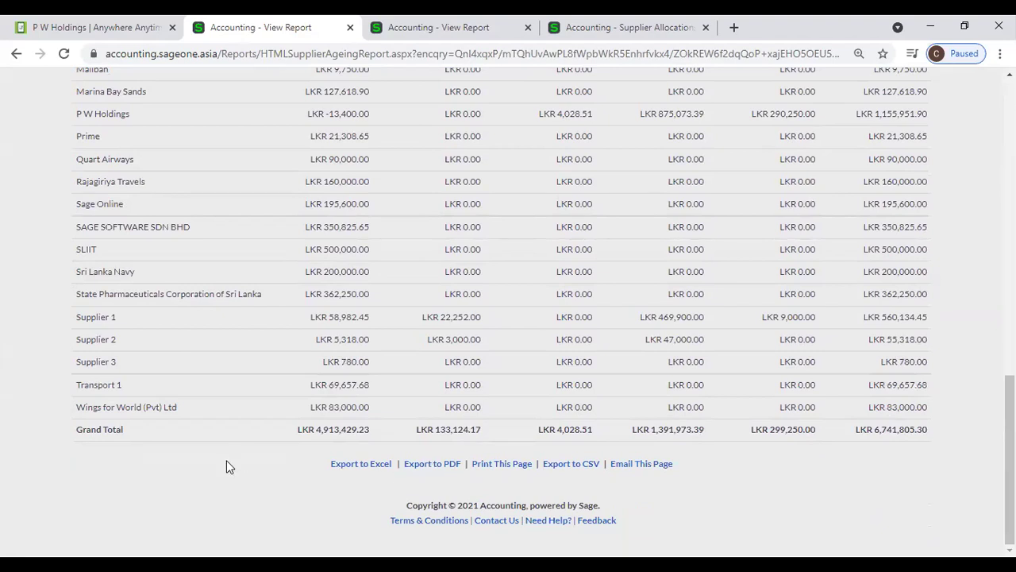
scroll(249, 341, up, 15)
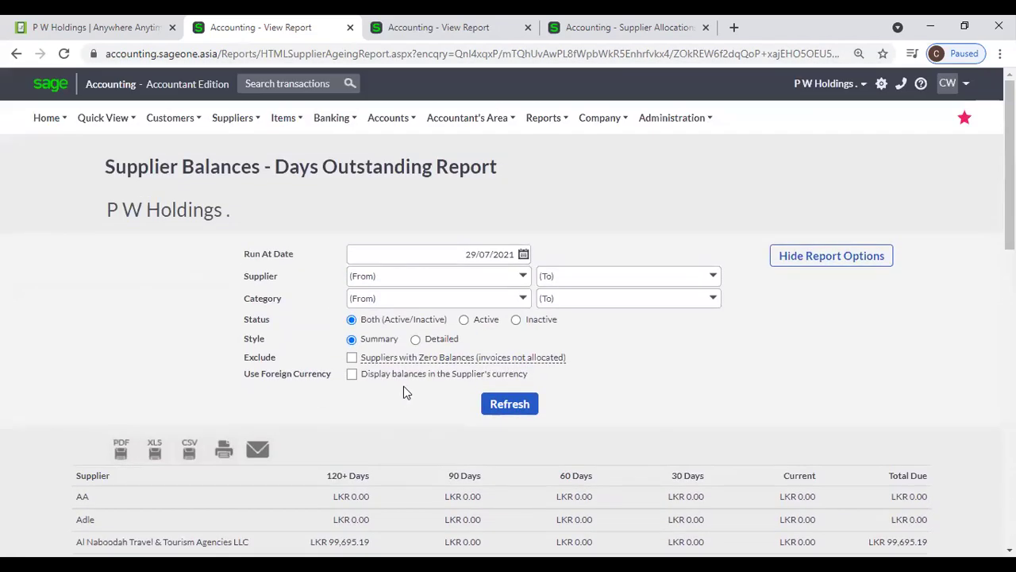
scroll(409, 400, down, 7)
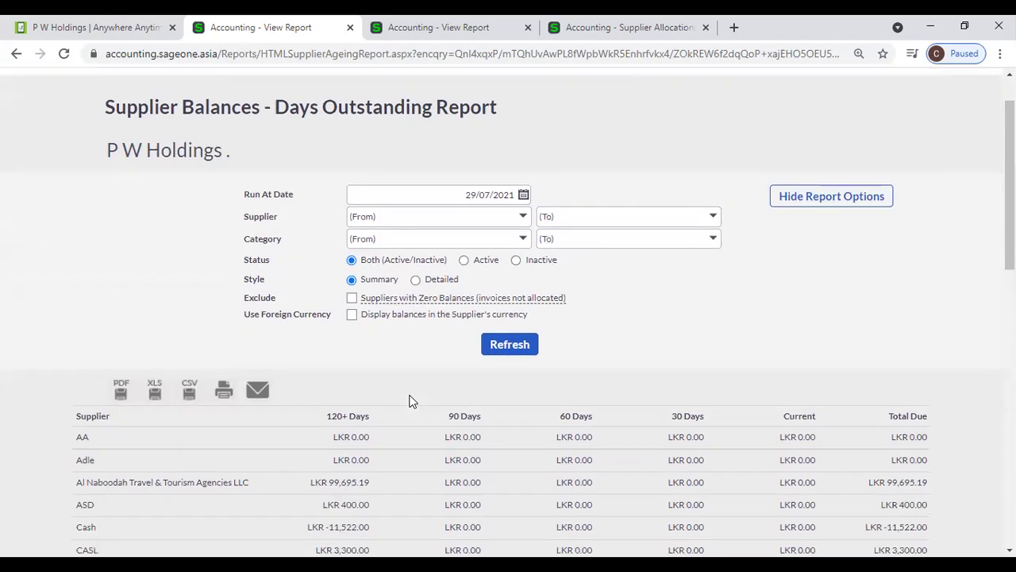
scroll(409, 400, down, 3)
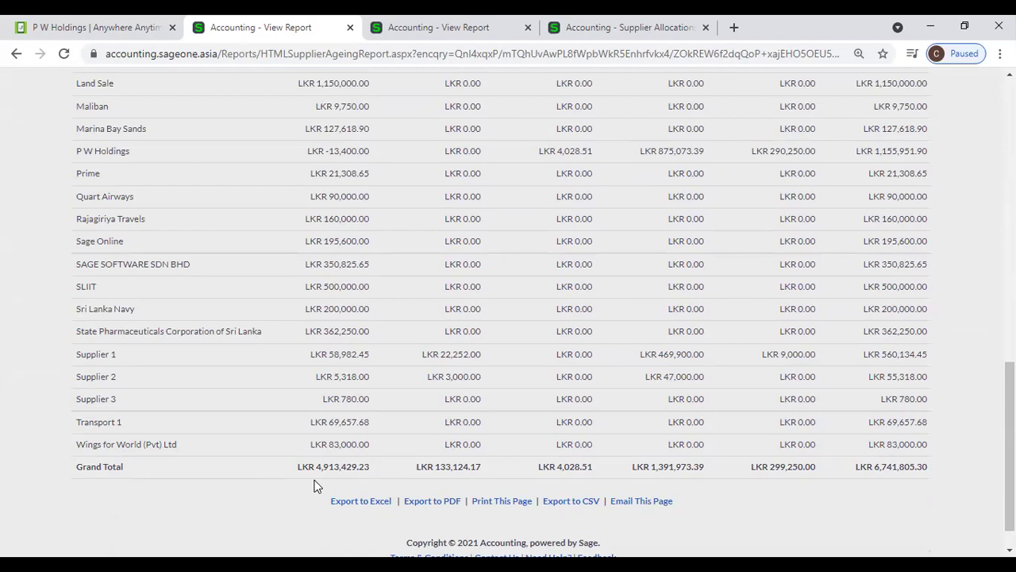
scroll(287, 456, up, 8)
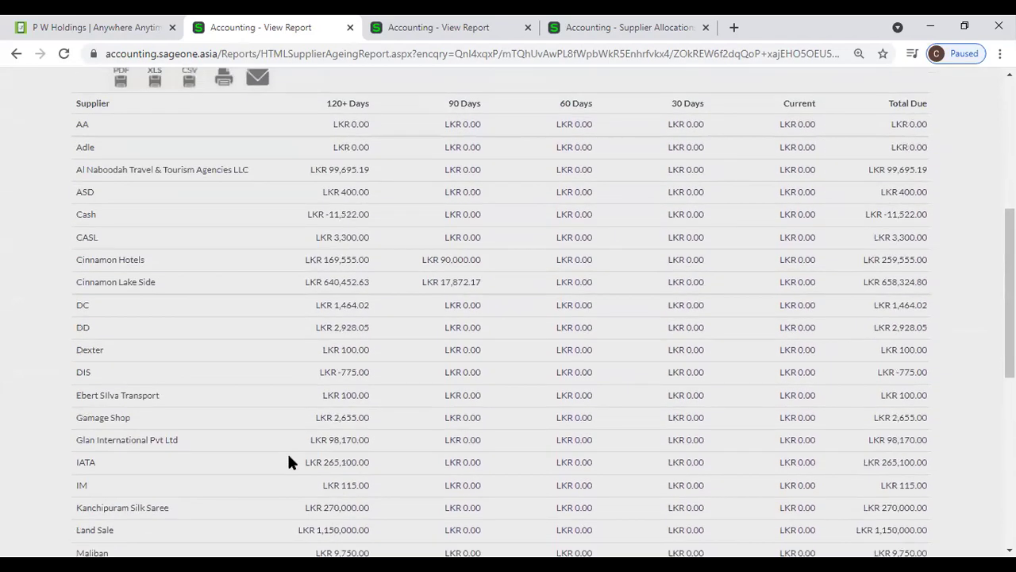
- Set the Days Outstanding report's run-at date to 31/03/2021 and rerun the summary report
scroll(290, 464, up, 2)
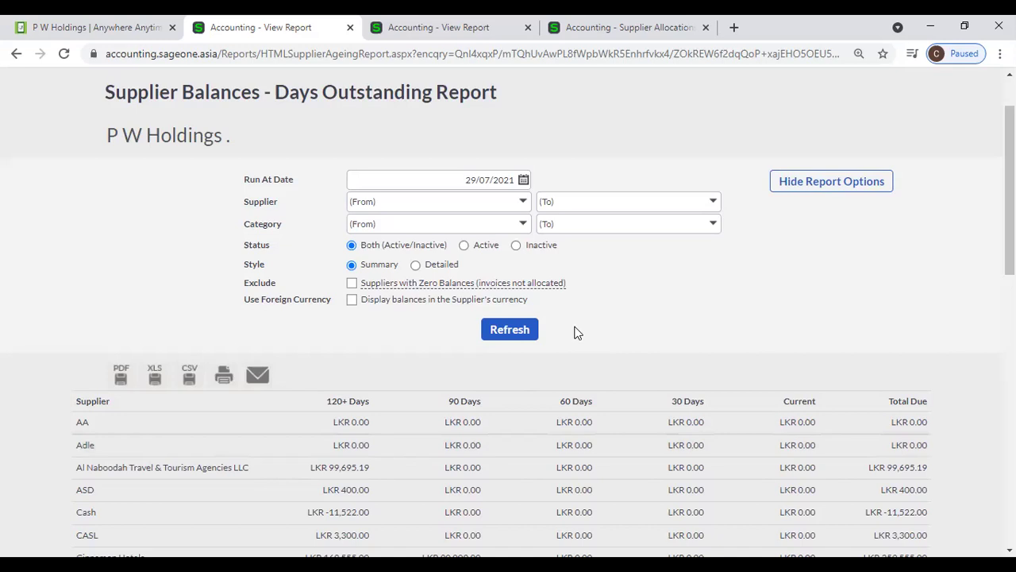
click(523, 180)
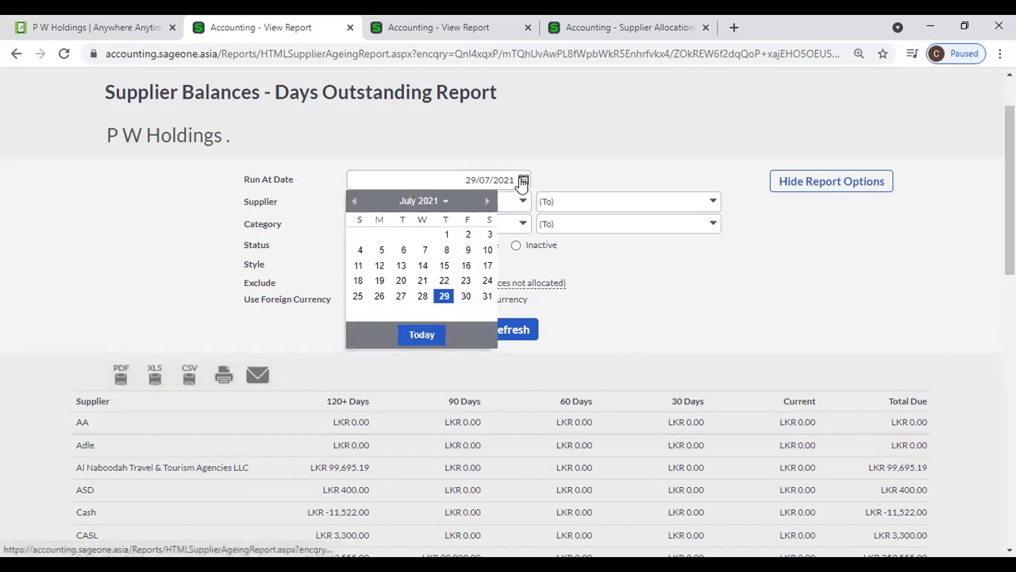
click(354, 203)
click(355, 202)
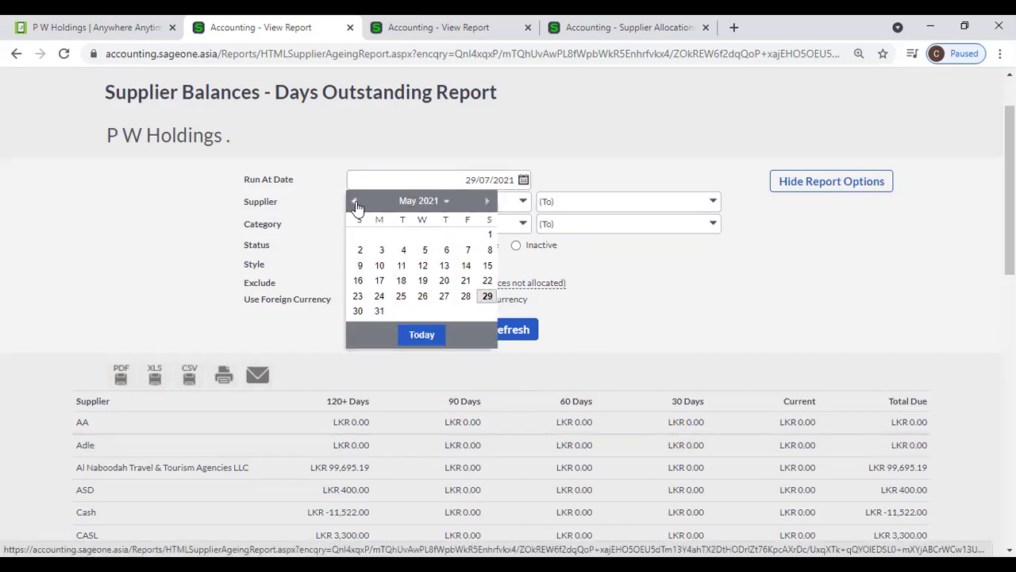
click(355, 202)
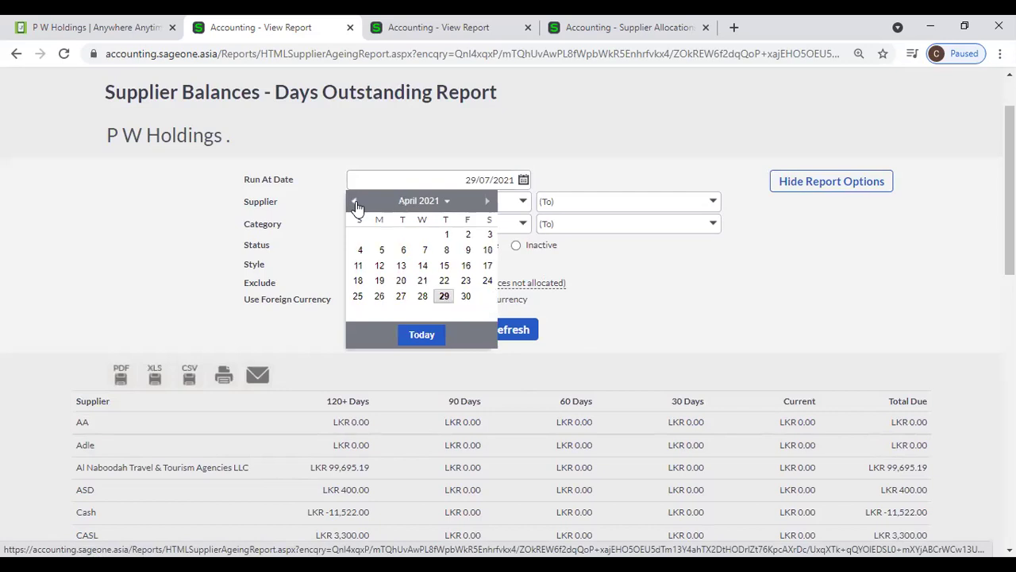
click(355, 203)
click(422, 301)
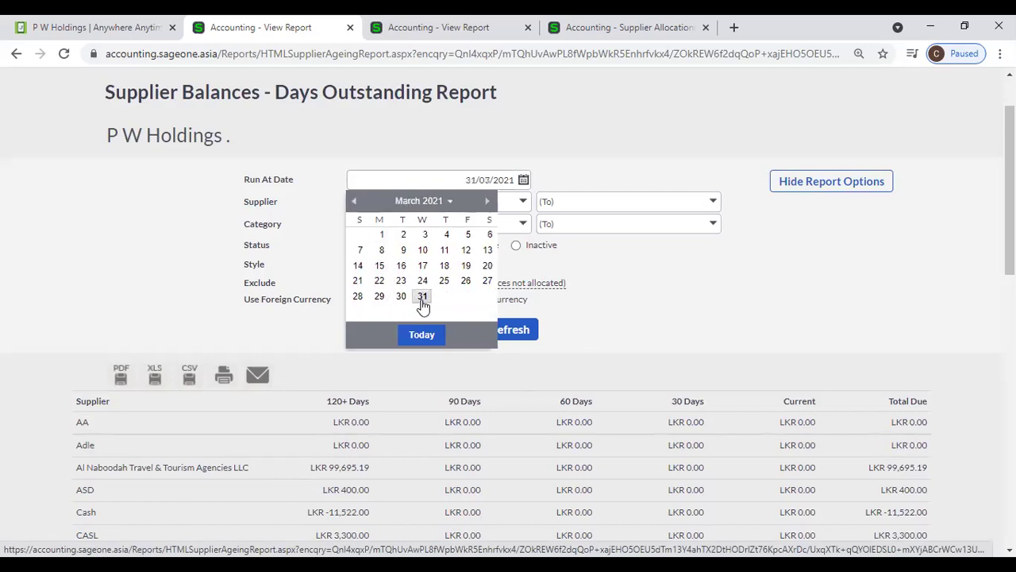
click(618, 304)
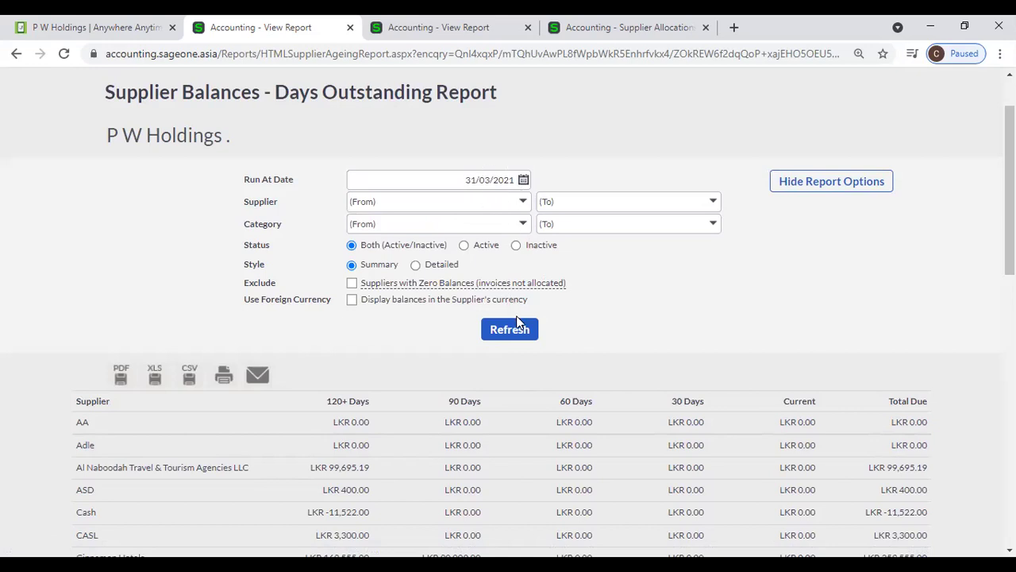
click(524, 334)
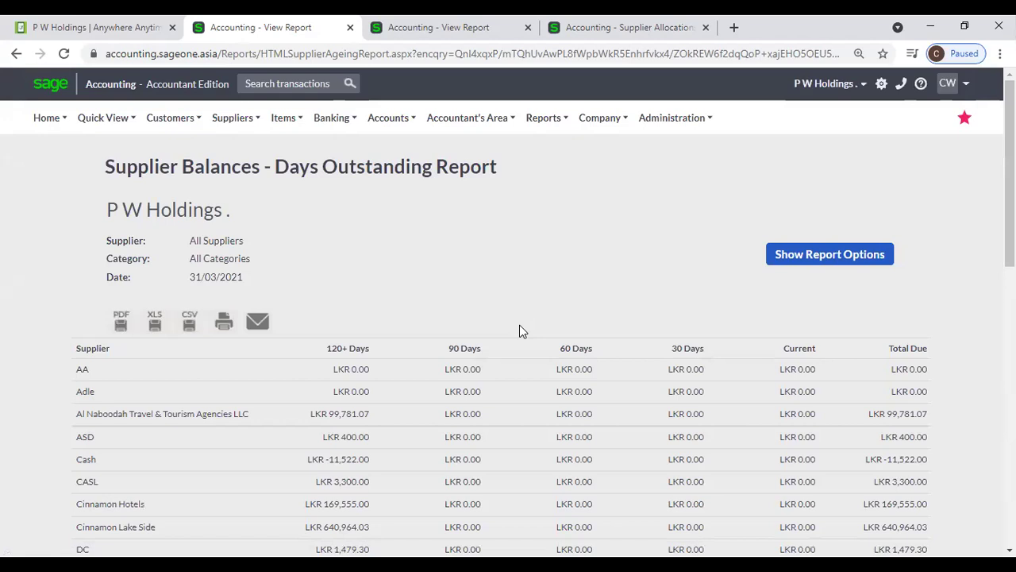
click(238, 119)
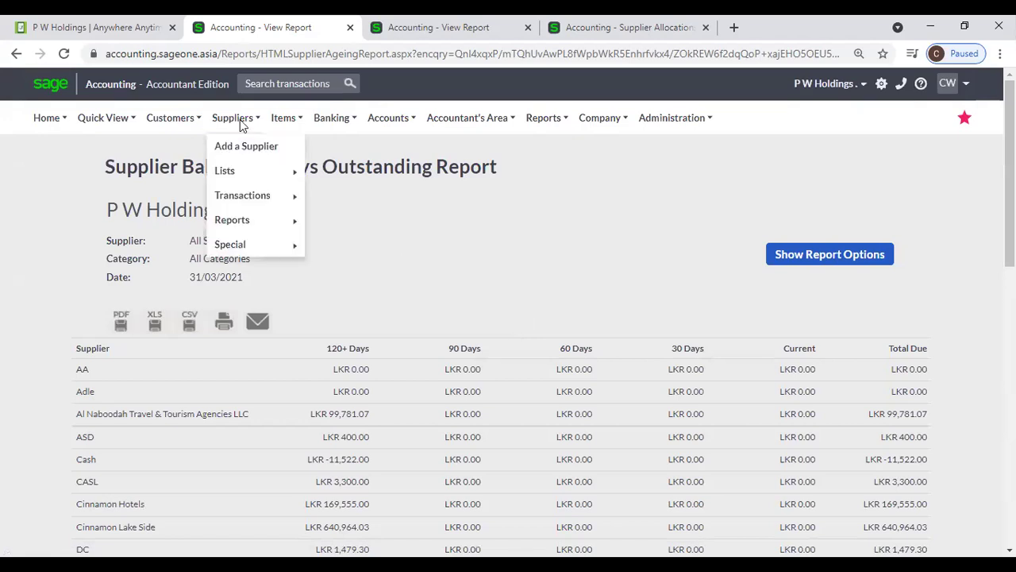
mouse_move(250, 196)
mouse_move(256, 221)
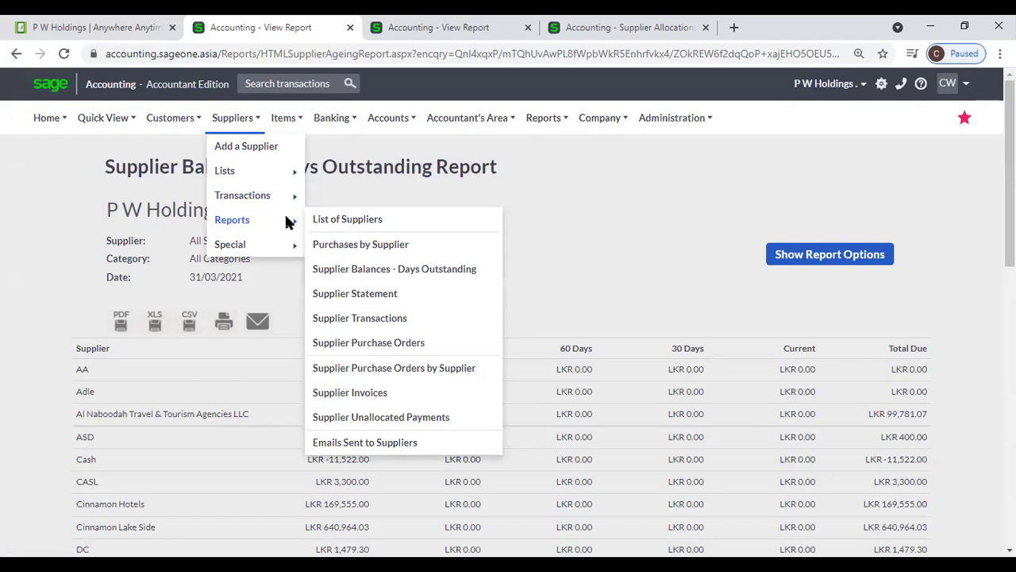
click(420, 270)
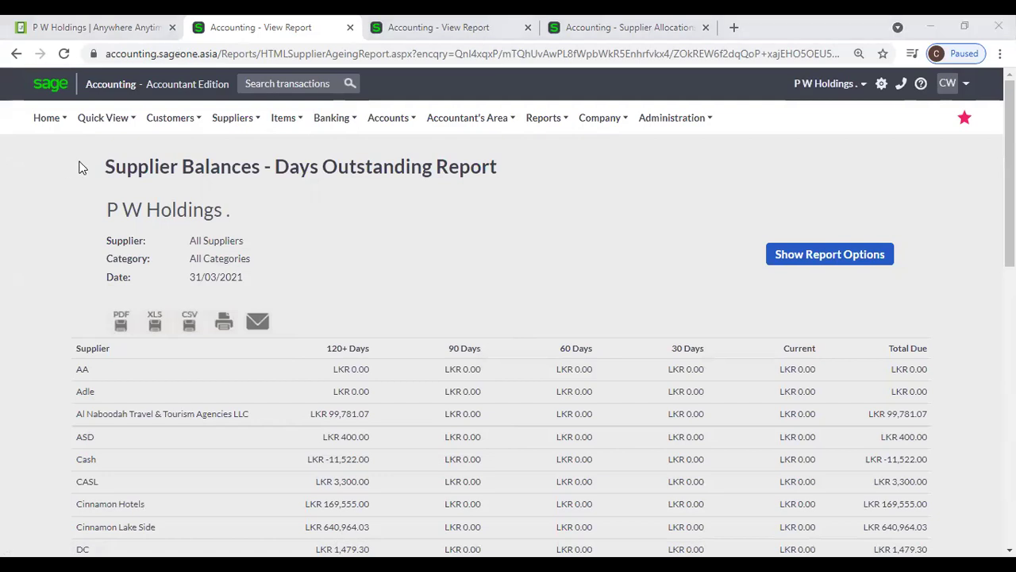
mouse_move(240, 122)
mouse_move(257, 223)
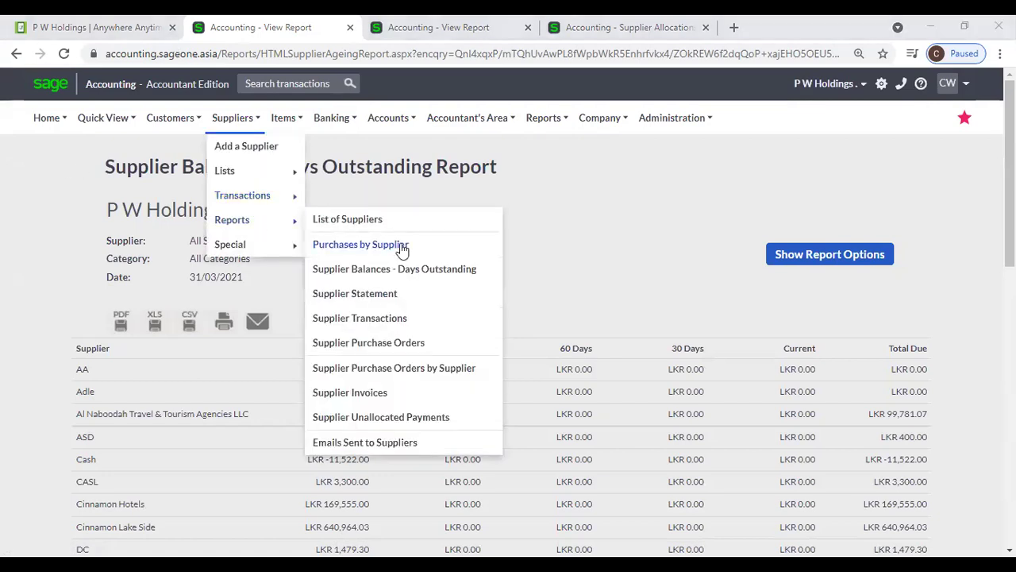
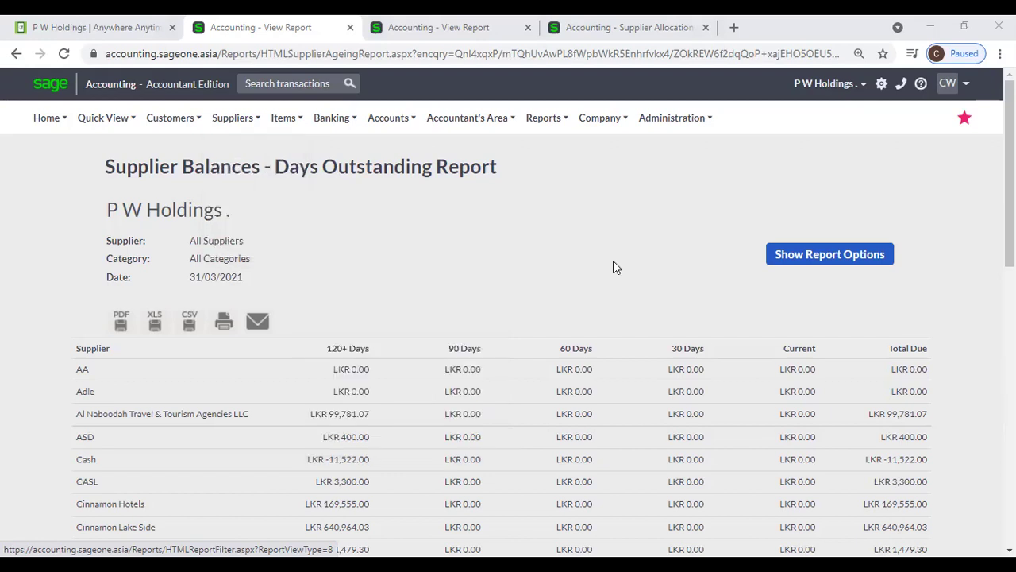
- Close the supplier allocation page and the summary report dated 31/03/2021, leaving the detailed Days Outstanding report open
click(705, 27)
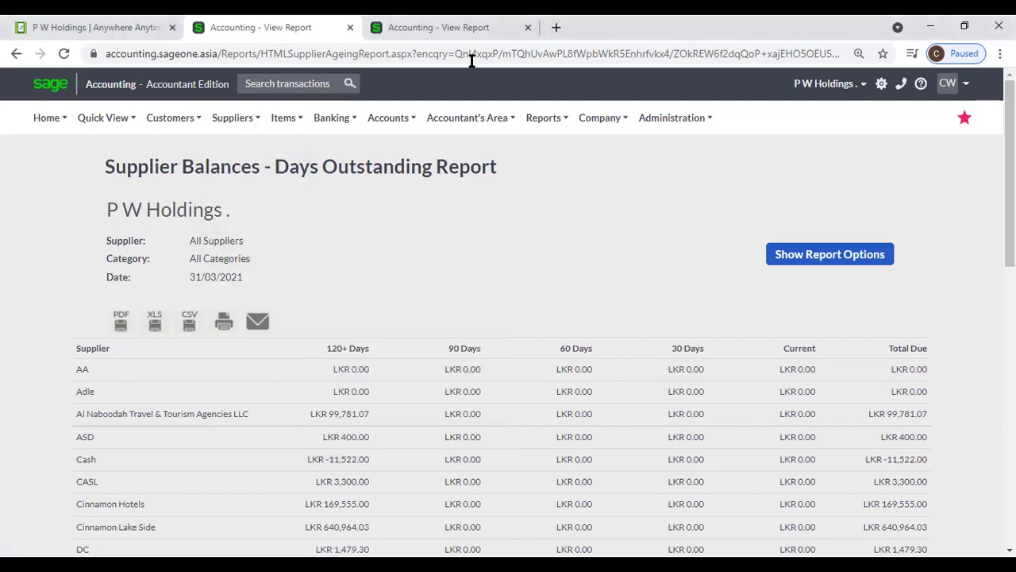
click(350, 28)
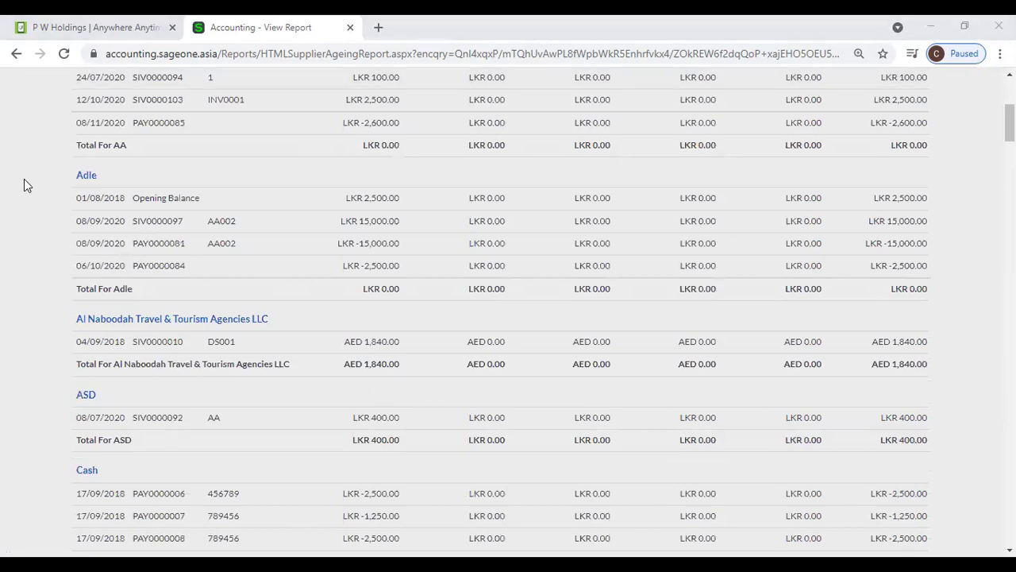
scroll(24, 185, up, 5)
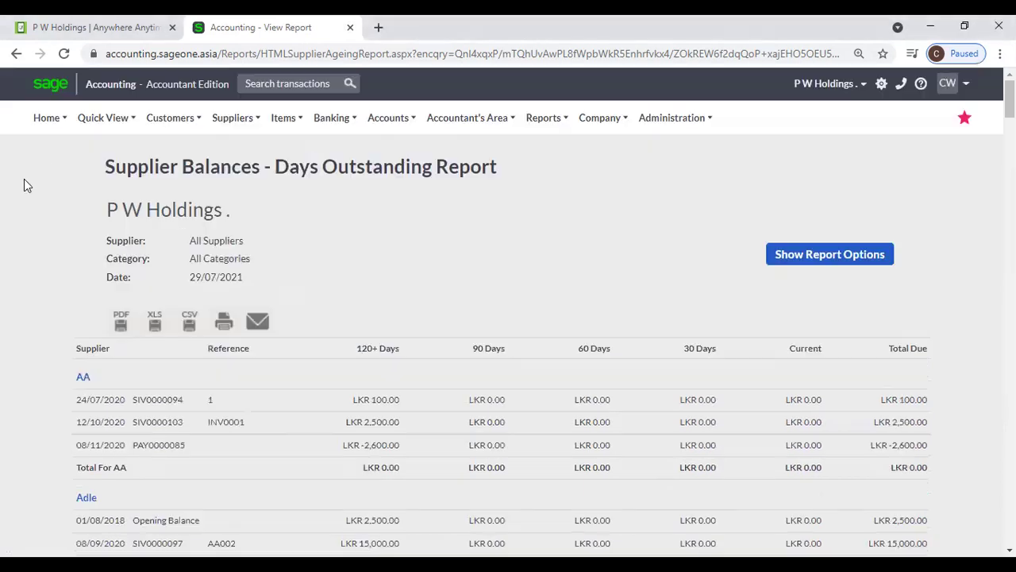
- Open the filter page of the Supplier Statement report
click(236, 125)
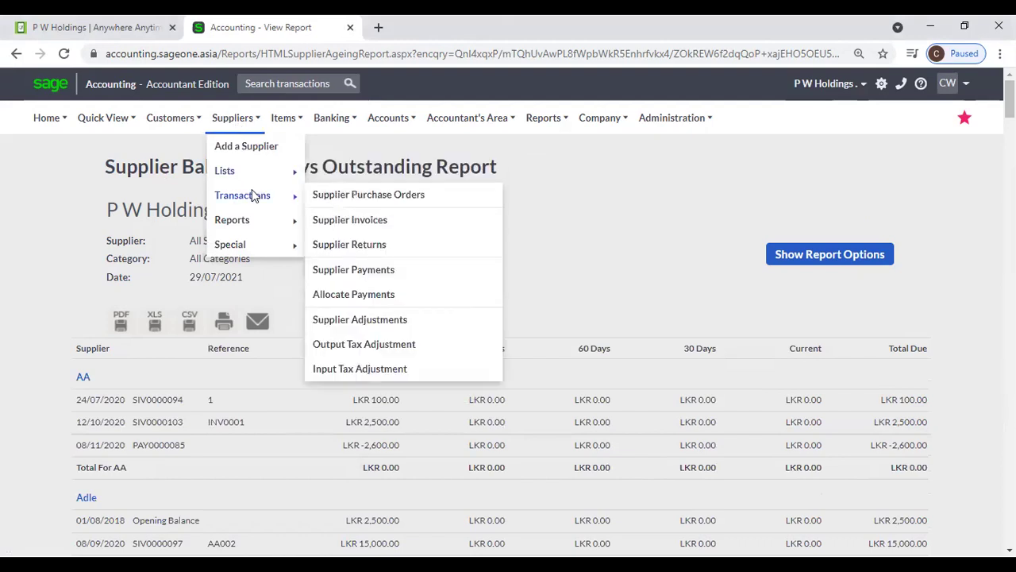
mouse_move(255, 222)
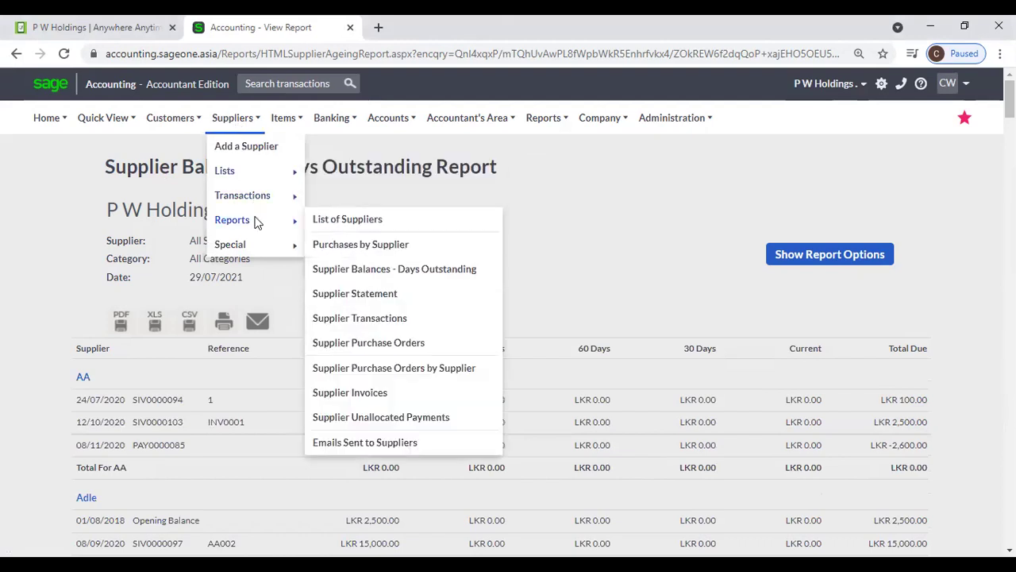
click(394, 295)
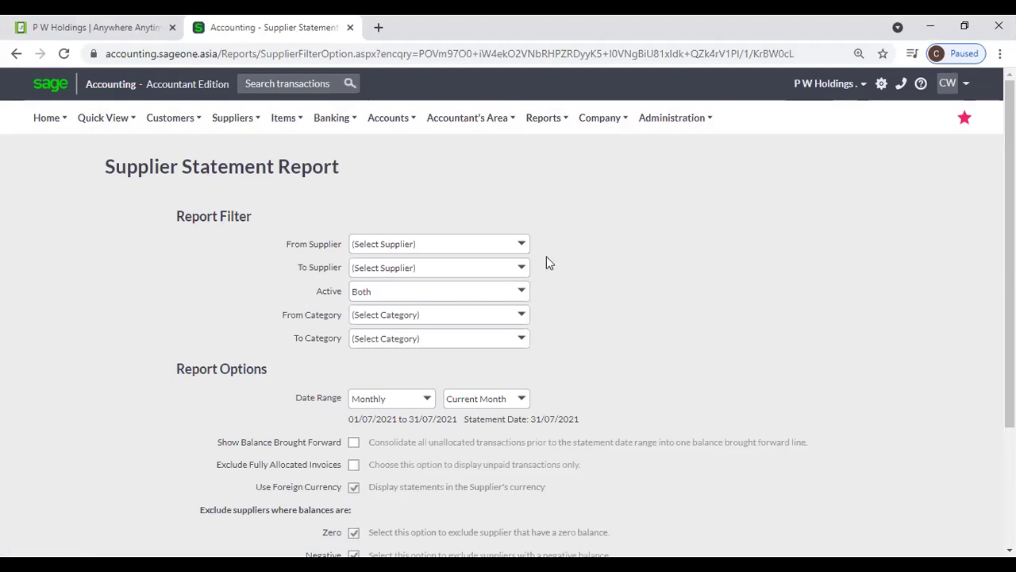
- Set the statement's date range to Yearly and limit the supplier range to P W Holdings
scroll(524, 264, down, 1)
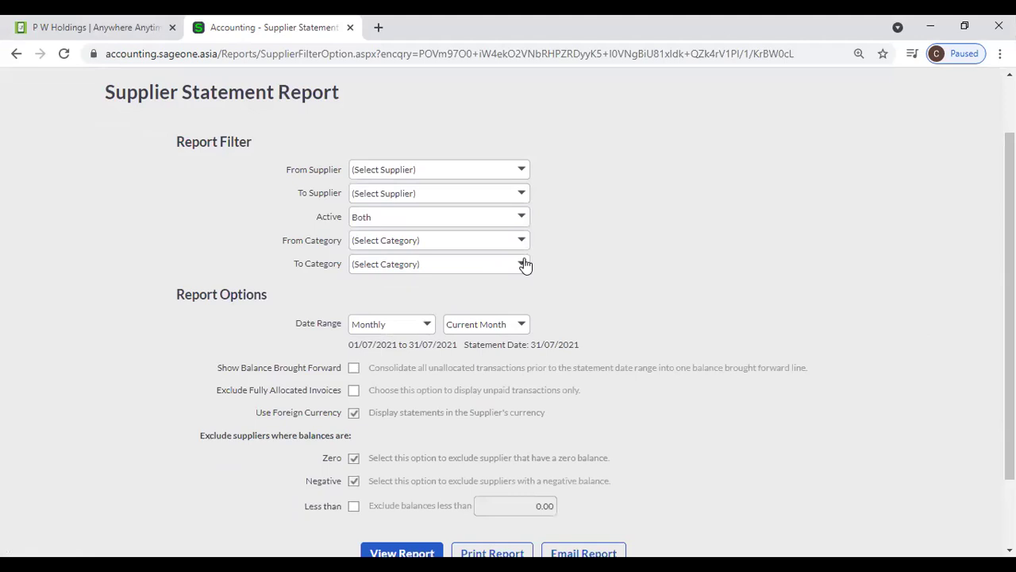
click(429, 330)
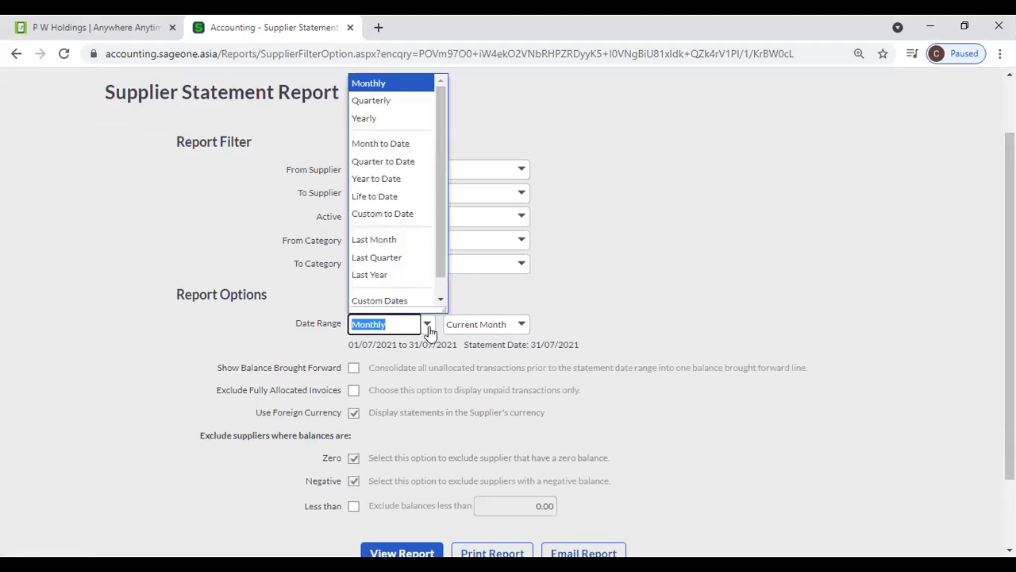
click(387, 119)
click(522, 178)
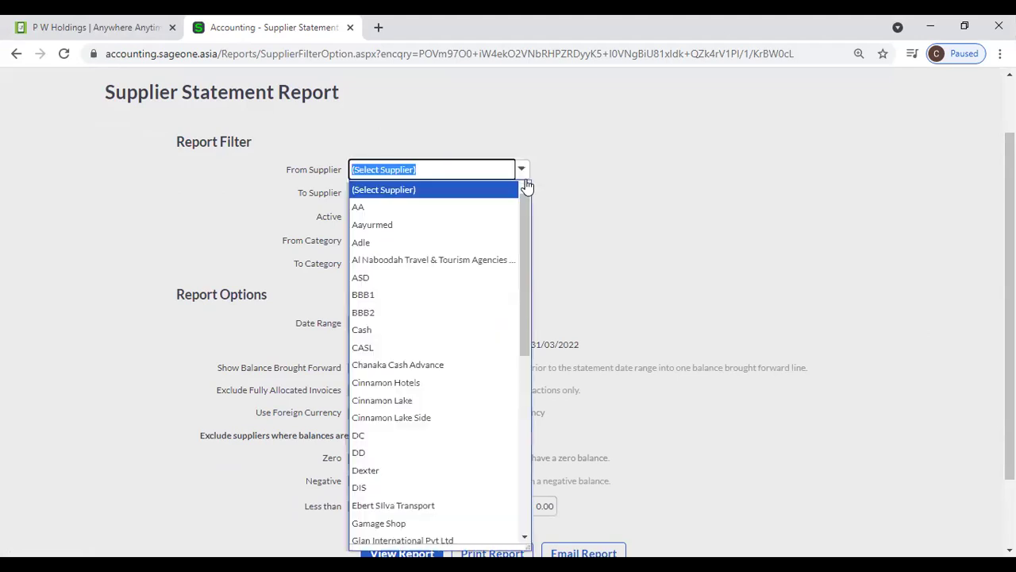
text(p)
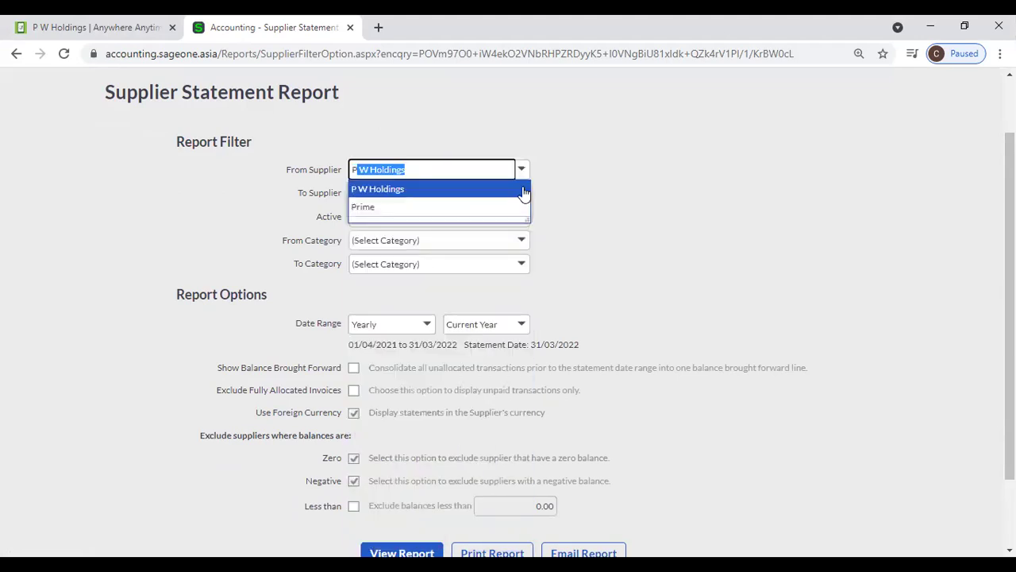
key(Return)
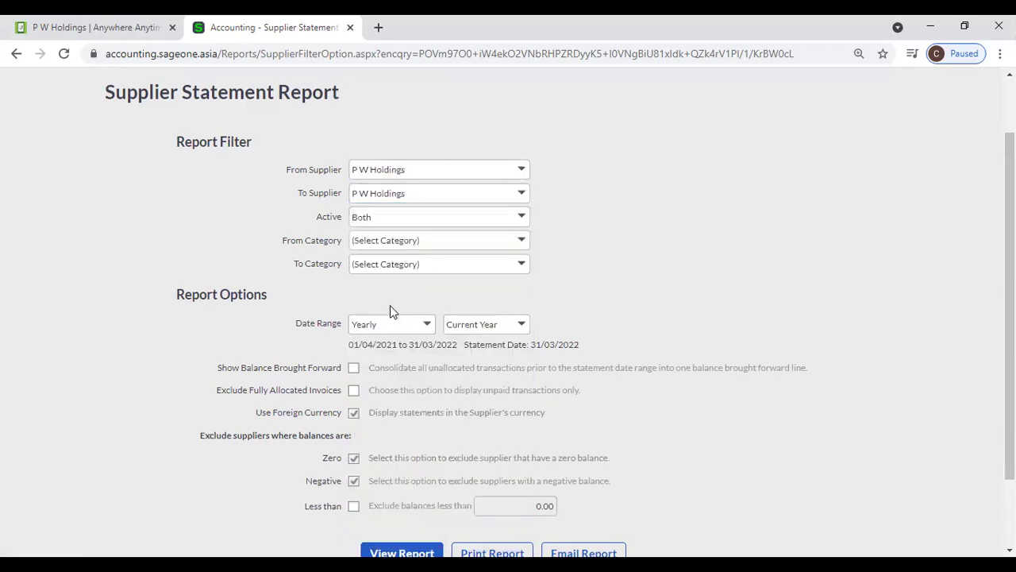
- Check the statement's report options and generate the P W Holdings statement for on-screen viewing
scroll(405, 337, down, 1)
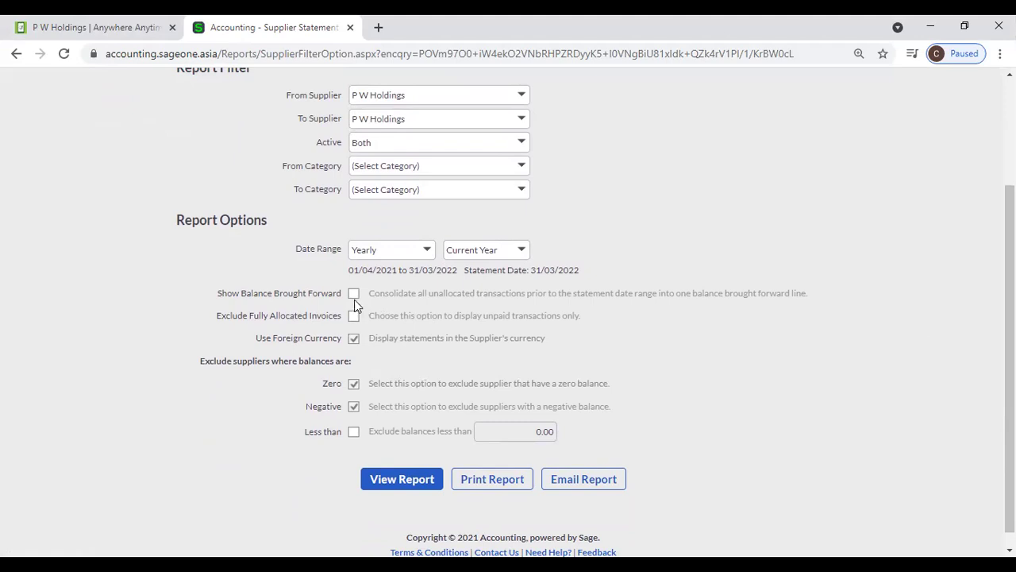
scroll(354, 299, up, 2)
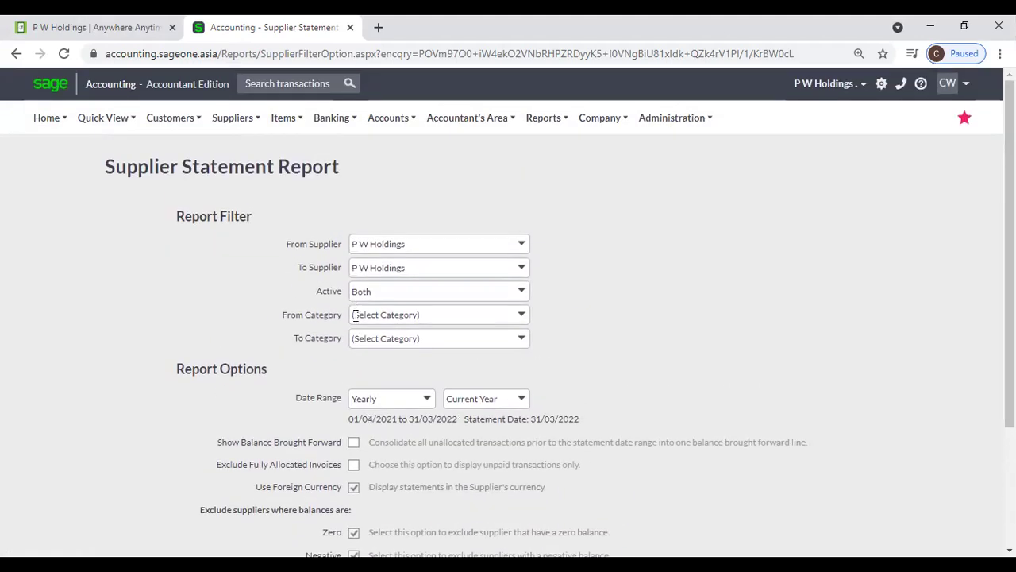
scroll(349, 400, down, 2)
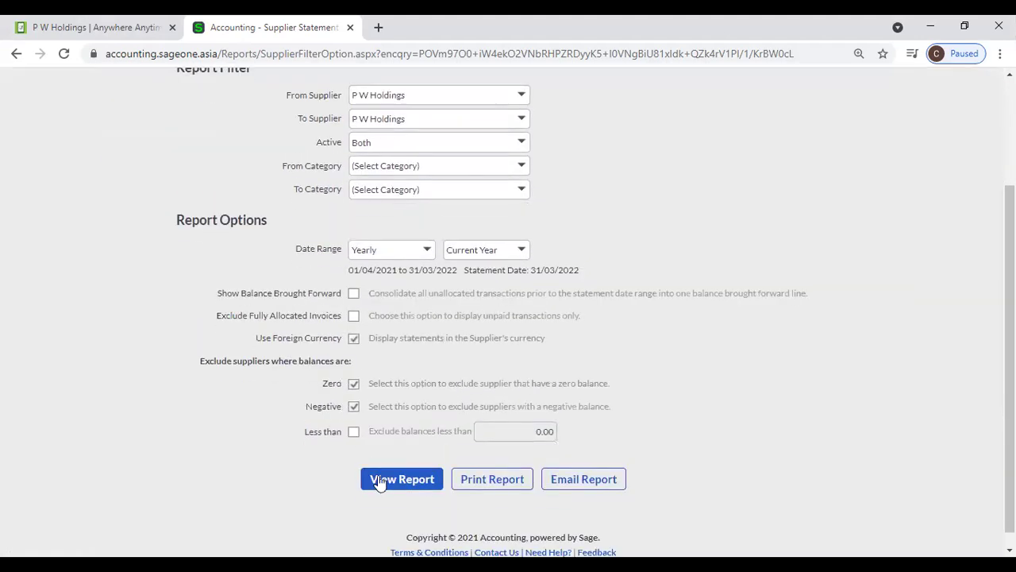
click(383, 486)
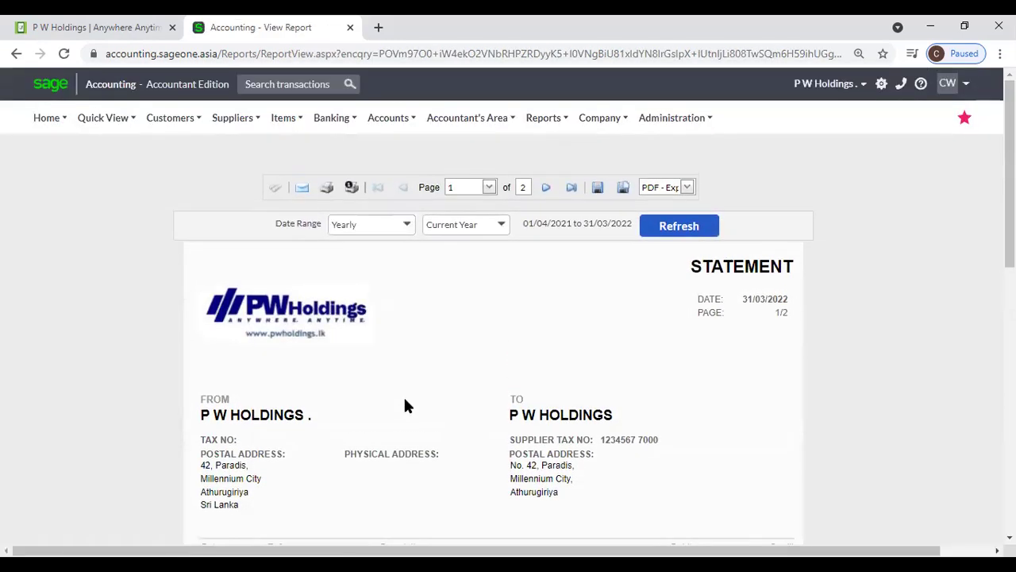
- Review the P W Holdings statement's opening balance, payments, invoices and adjustment, along with the ageing, amount due and amount paid
scroll(405, 405, down, 3)
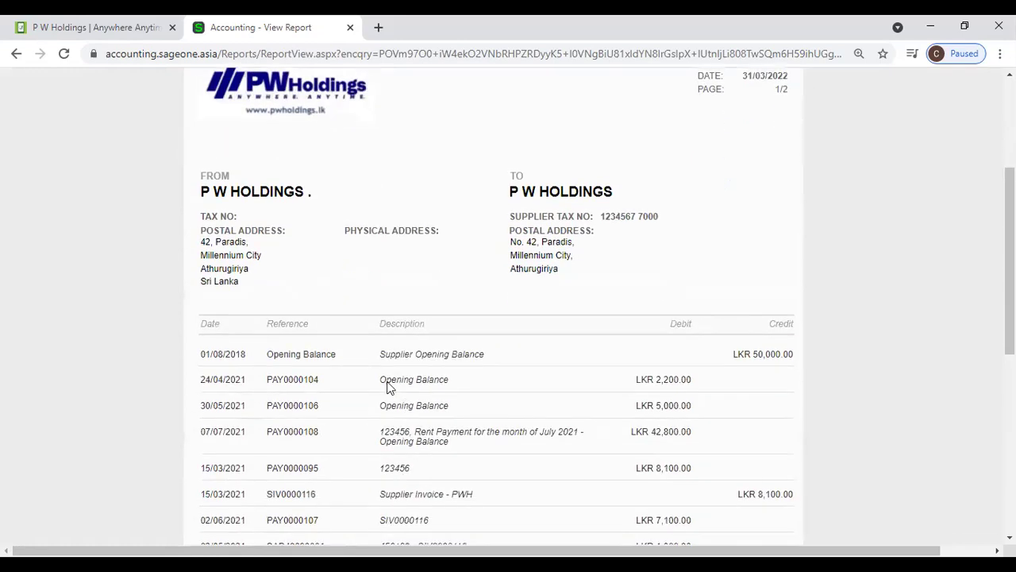
scroll(283, 250, down, 2)
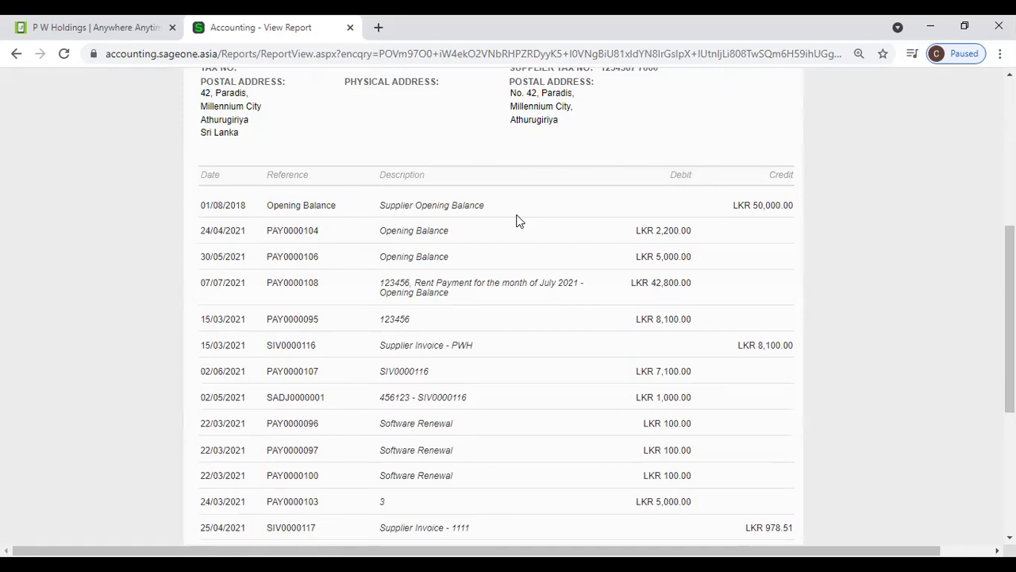
scroll(516, 221, down, 2)
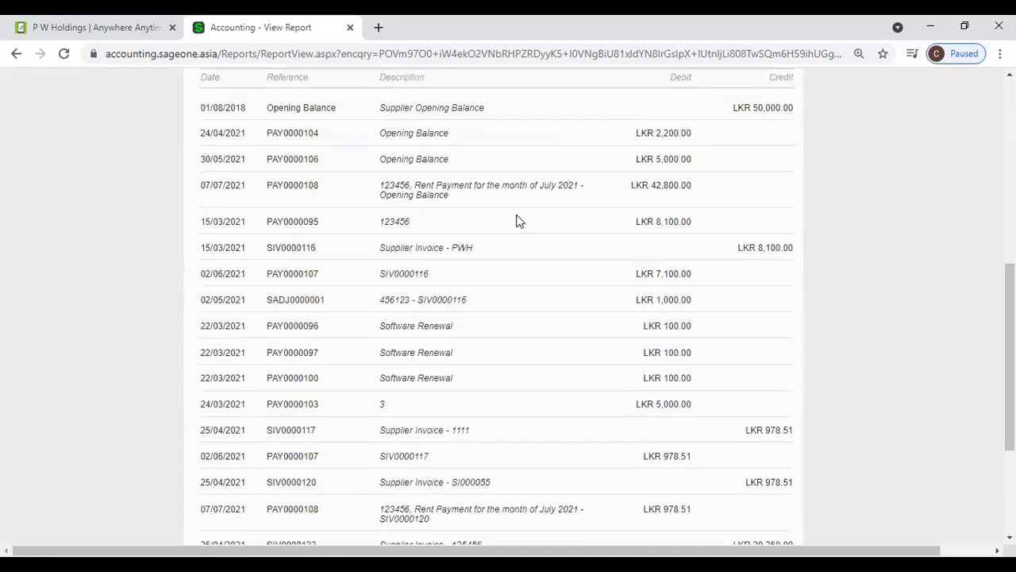
scroll(517, 220, up, 1)
scroll(518, 222, down, 1)
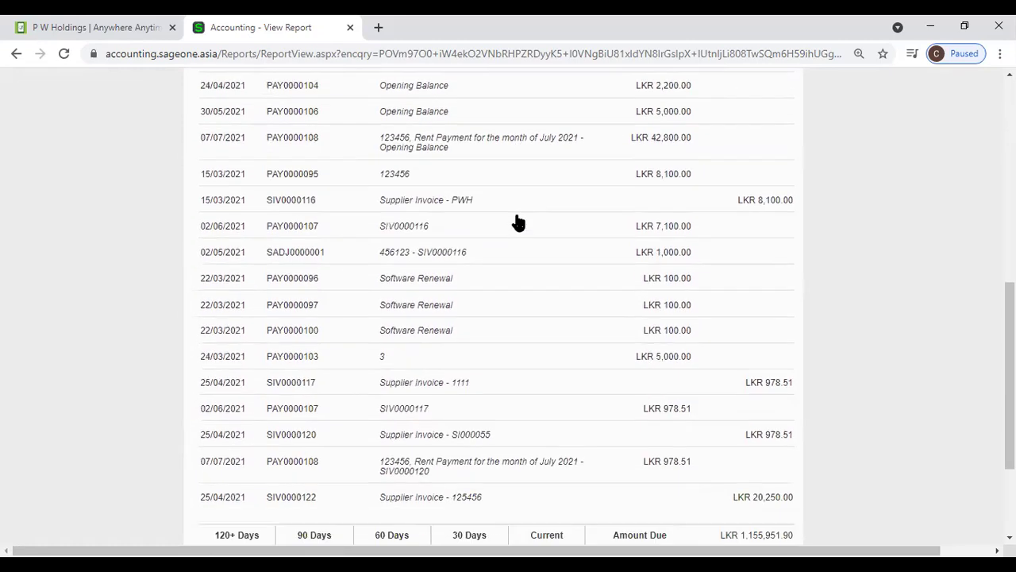
scroll(516, 221, down, 2)
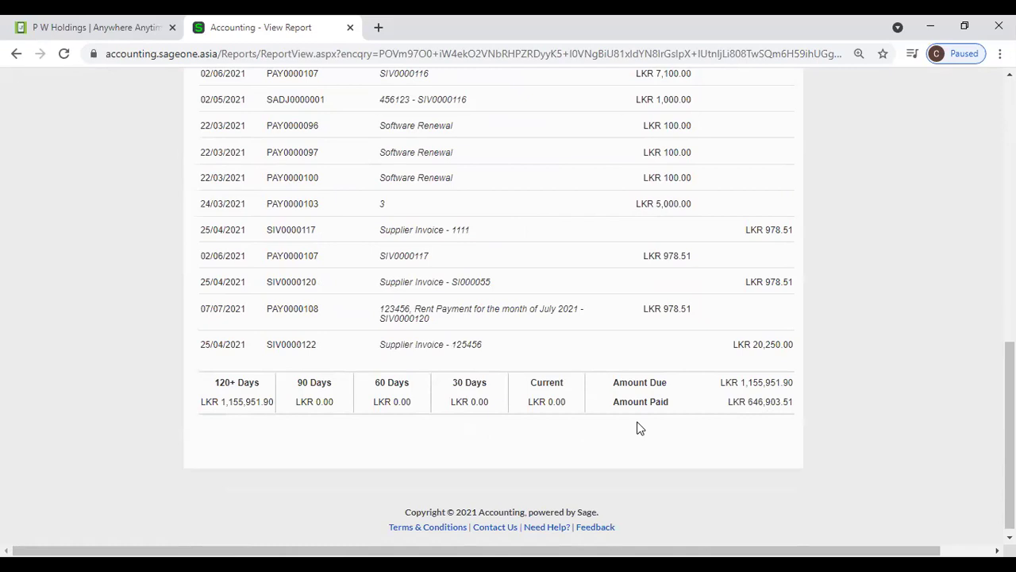
scroll(640, 429, up, 10)
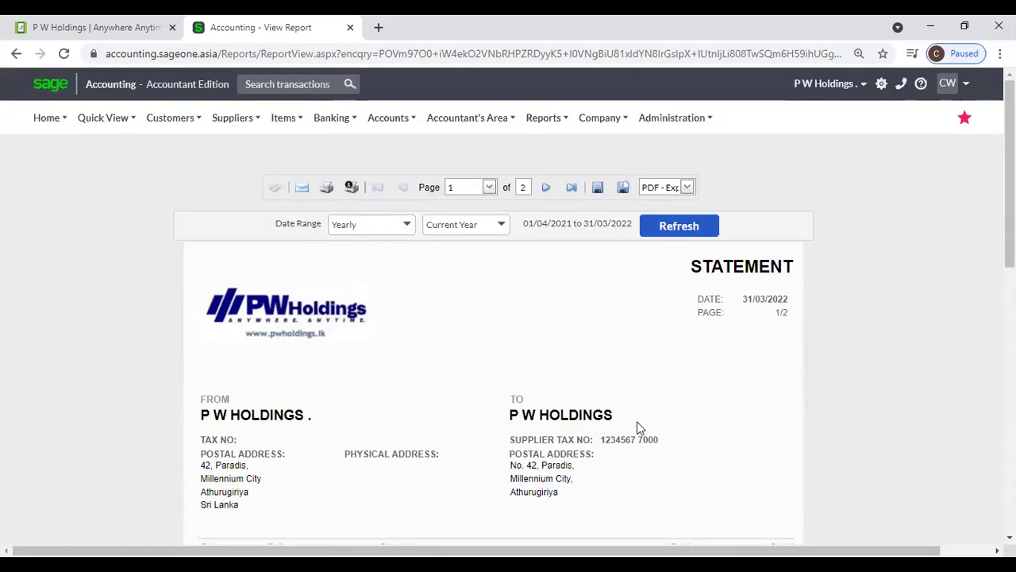
scroll(640, 429, down, 2)
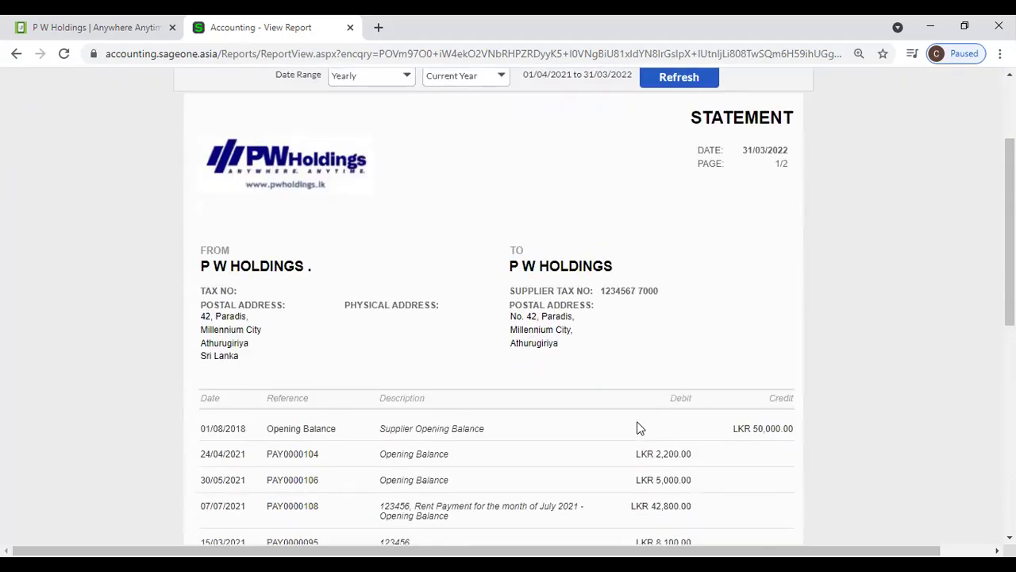
scroll(640, 429, down, 1)
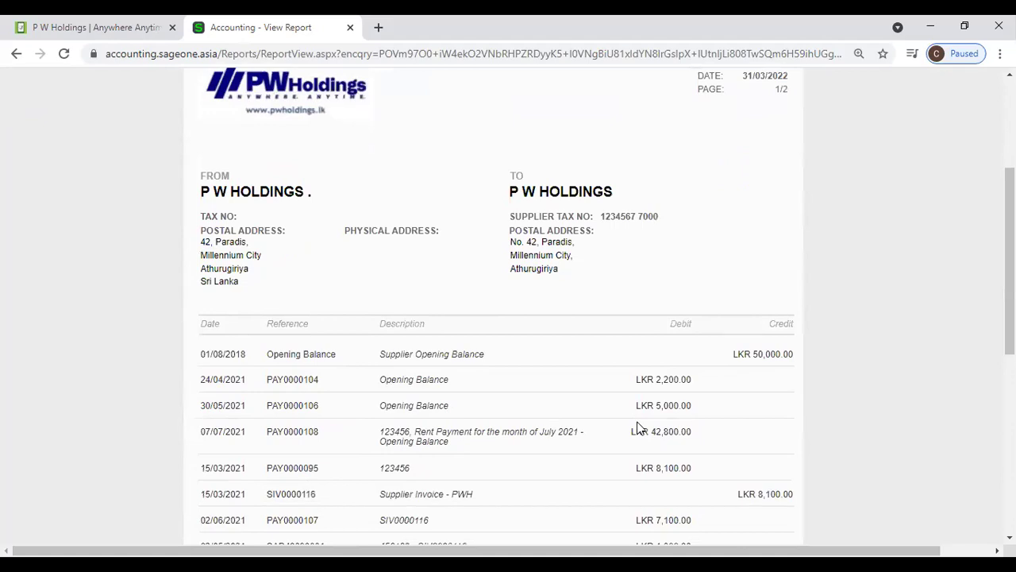
- Reopen the Supplier Statement report's filter page from the generated P W Holdings statement
scroll(395, 447, up, 3)
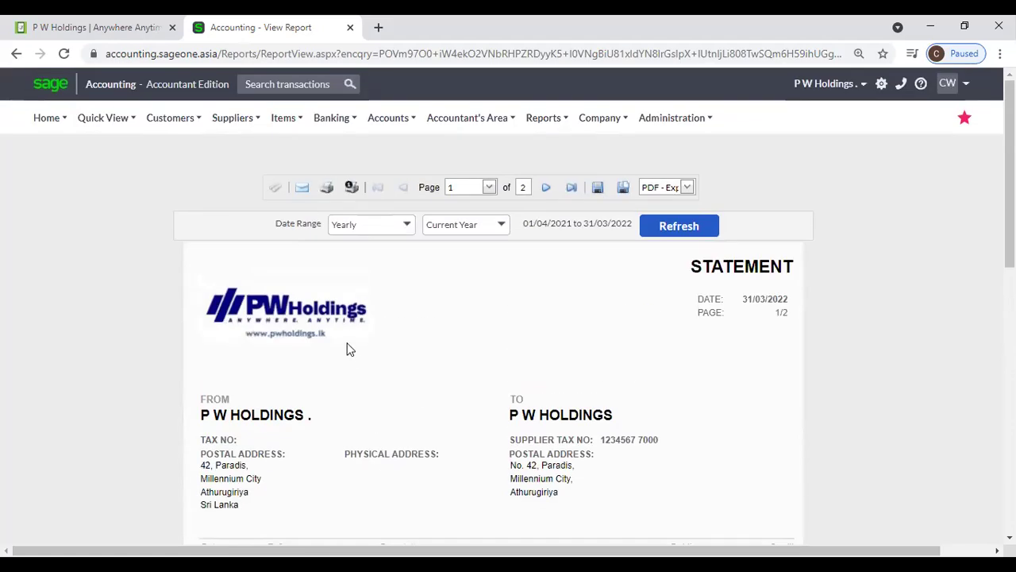
mouse_move(238, 120)
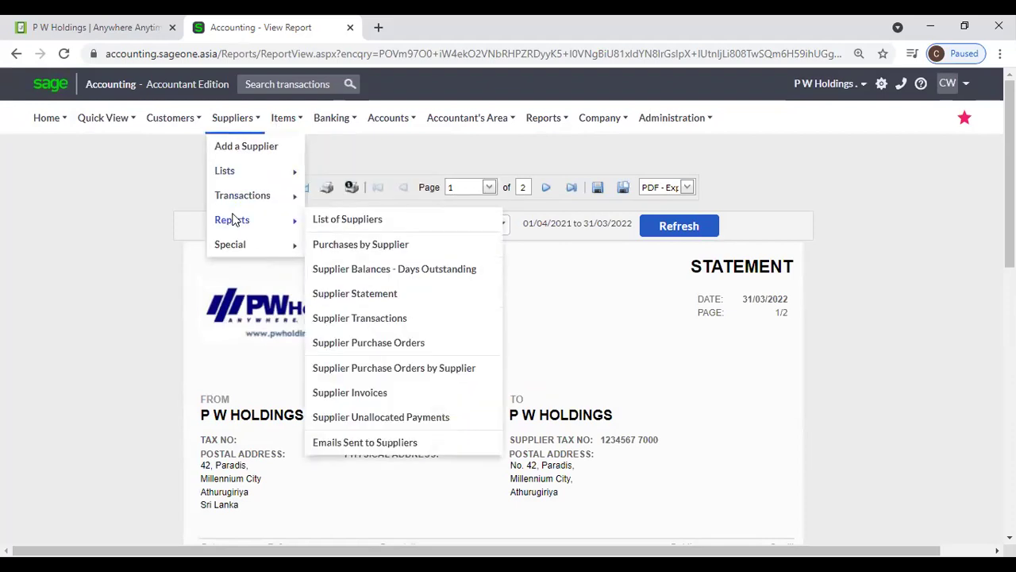
mouse_move(225, 201)
mouse_move(276, 227)
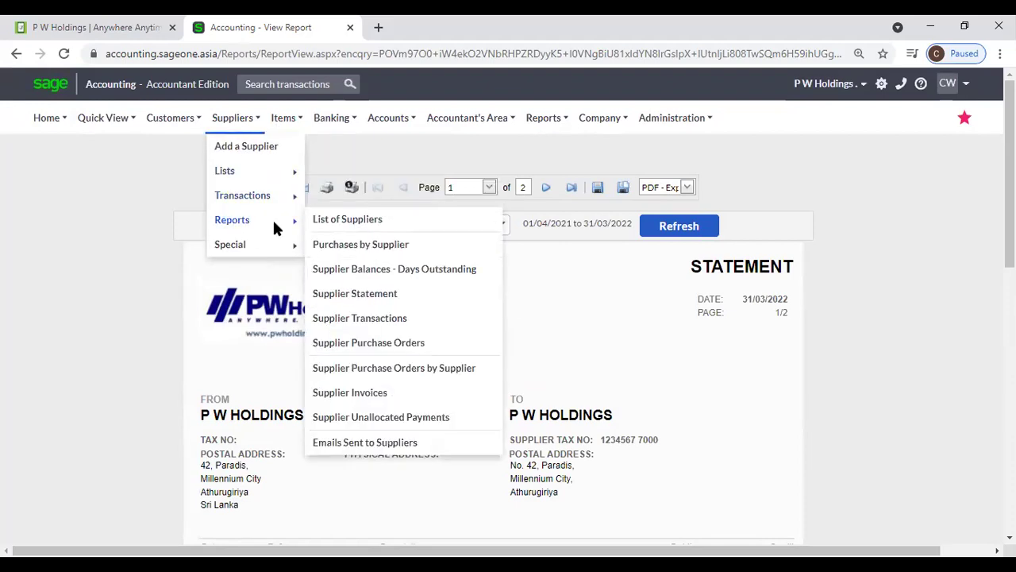
click(372, 296)
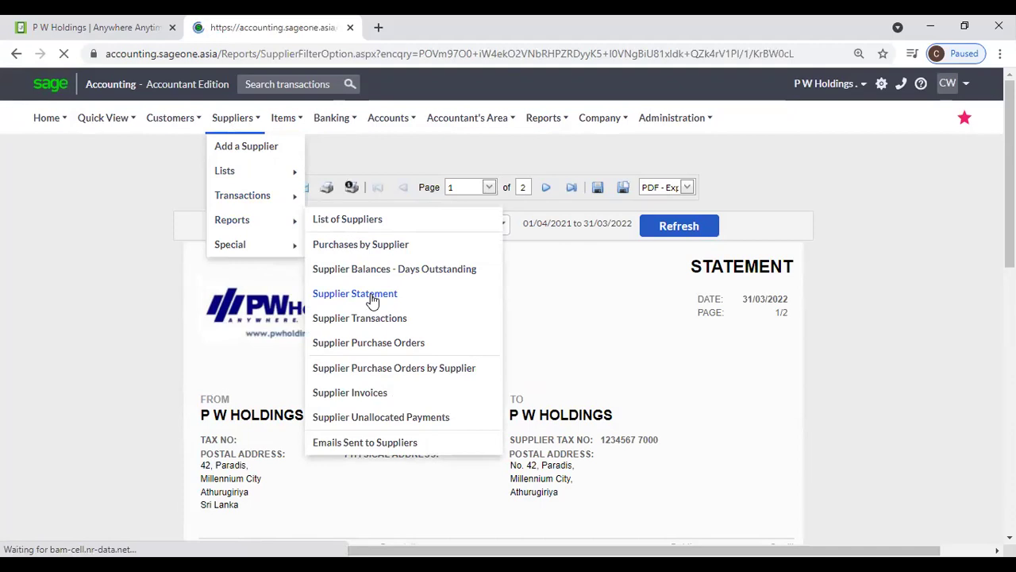
- Set the statement's date range to Yearly for the current year and limit the supplier range to P W Holdings
scroll(373, 296, down, 2)
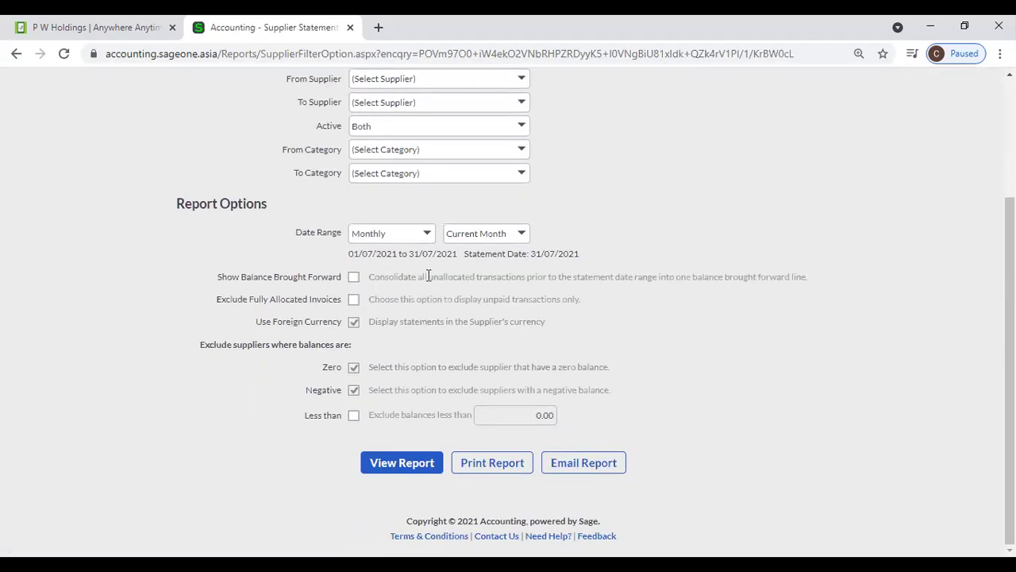
click(426, 238)
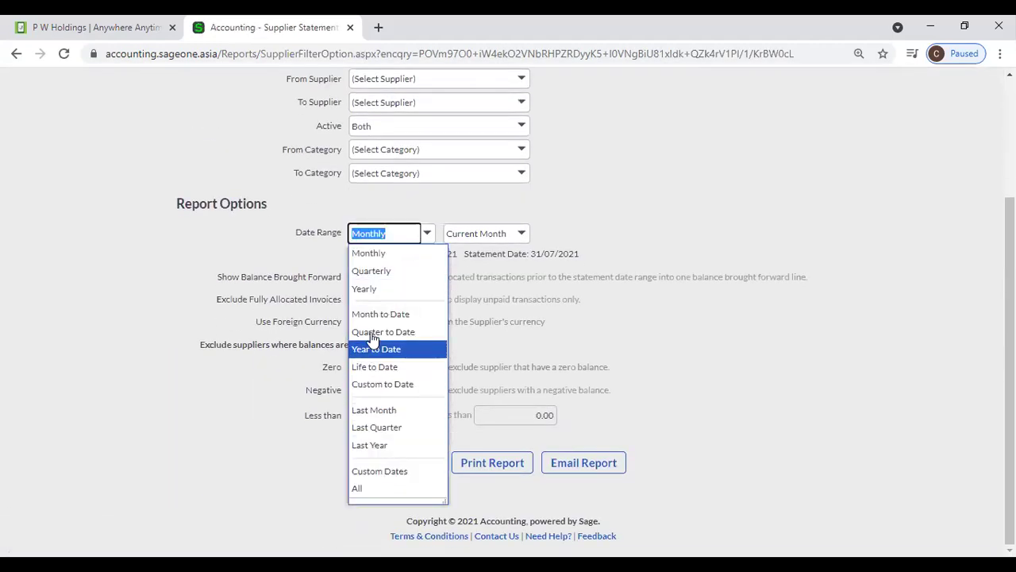
click(371, 292)
scroll(363, 290, up, 2)
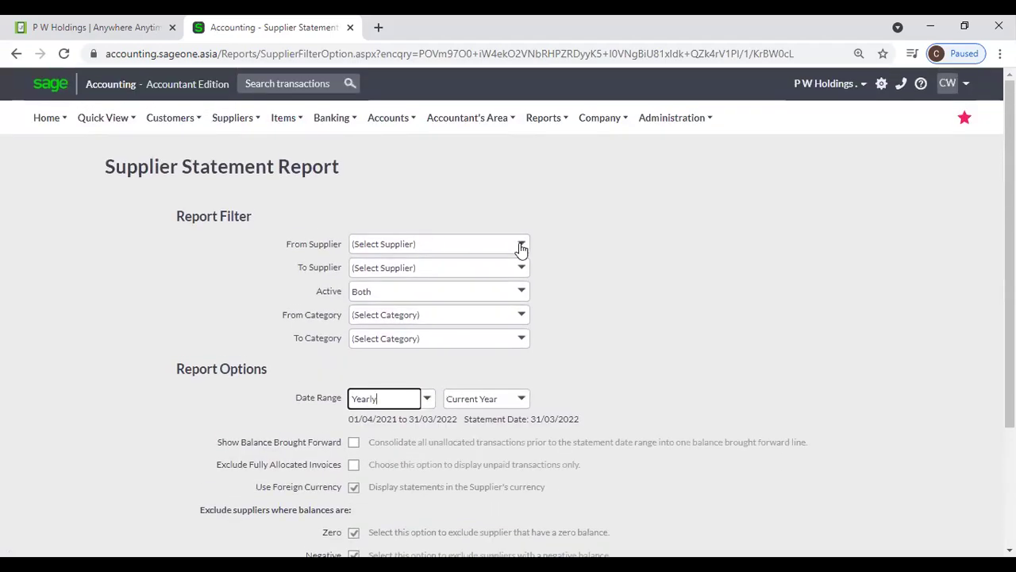
click(521, 246)
text(p)
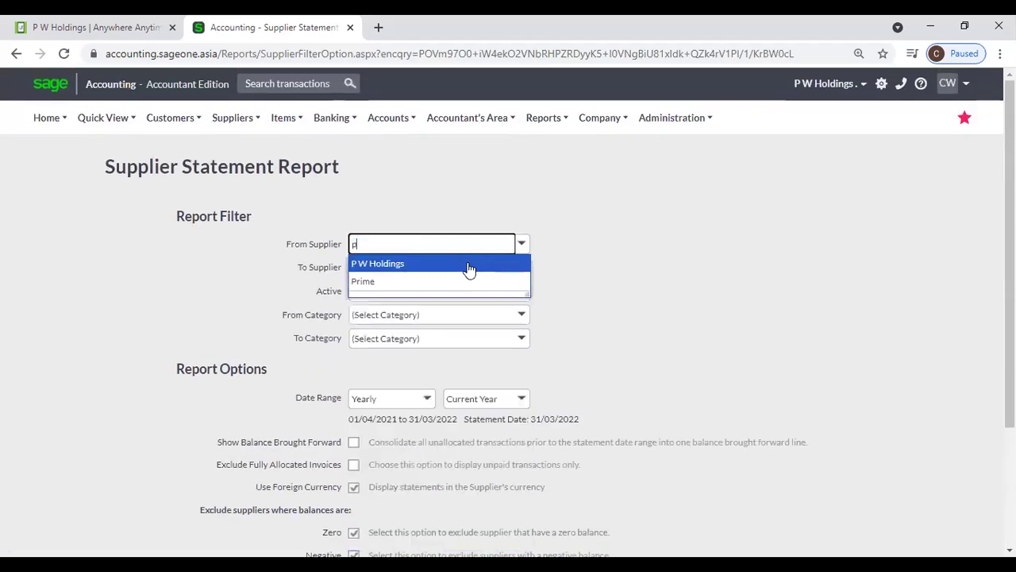
click(469, 264)
- Enable Show Balance Brought Forward and generate the P W Holdings statement for on-screen viewing
scroll(705, 310, down, 3)
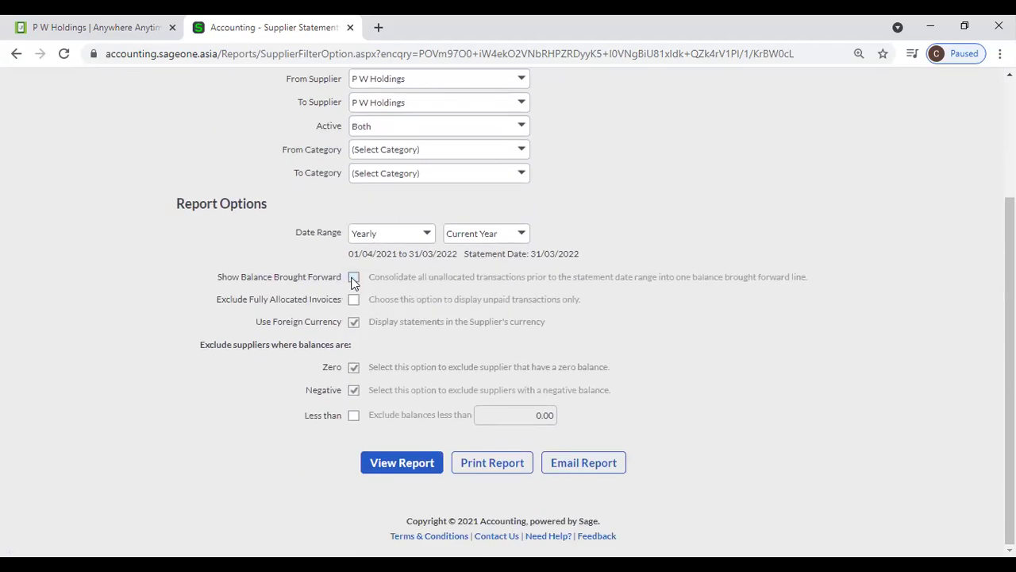
click(354, 279)
click(393, 471)
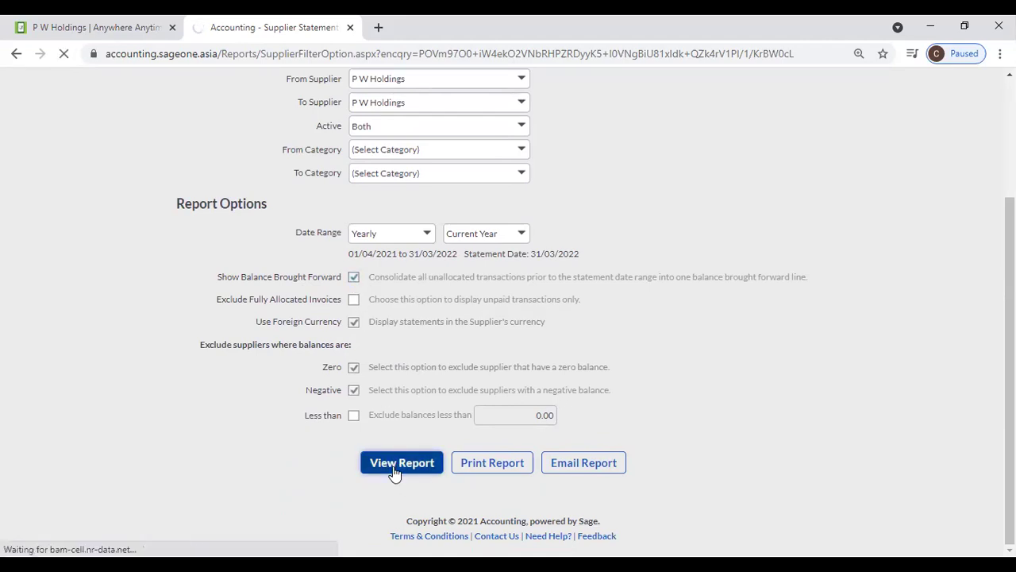
- Examine the brought forward line and the transactions of the P W Holdings statement against its date range
scroll(391, 453, down, 5)
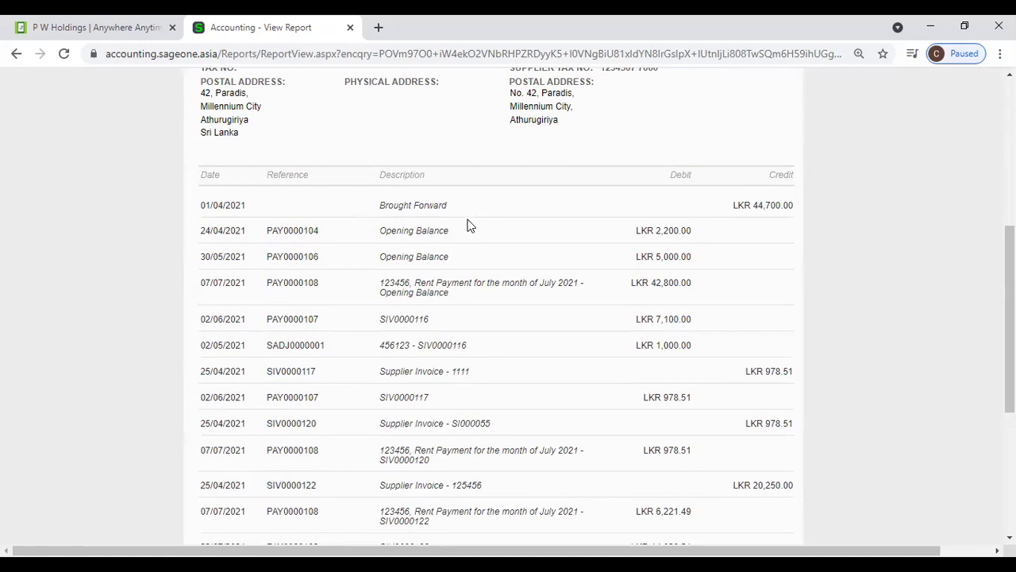
scroll(469, 227, up, 4)
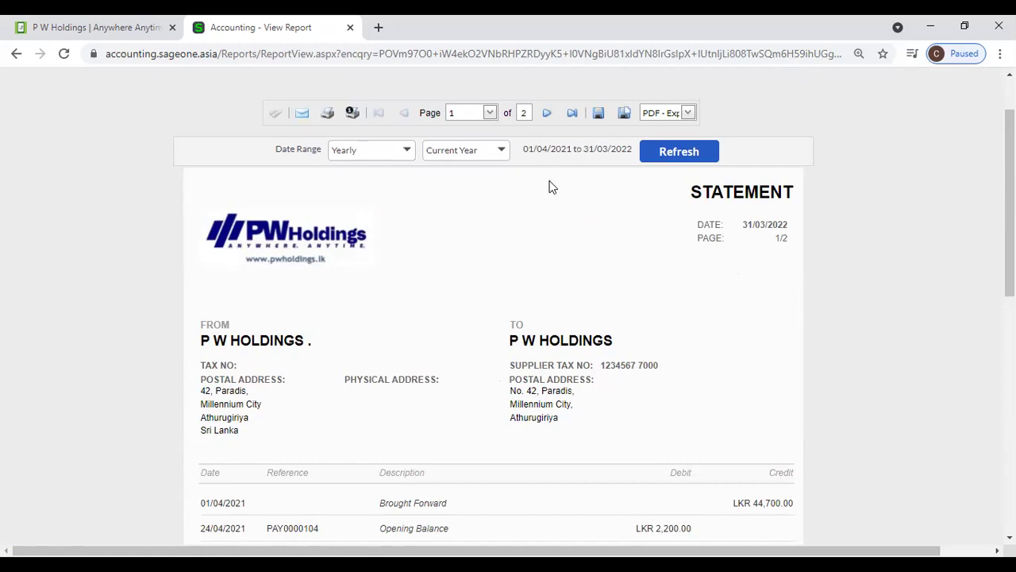
scroll(545, 191, down, 2)
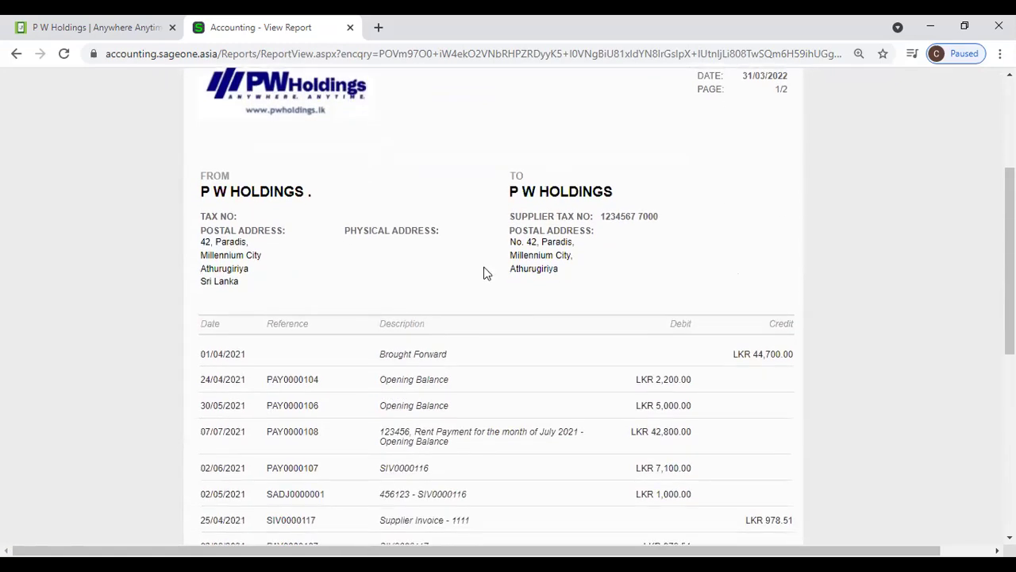
scroll(353, 346, up, 1)
scroll(354, 345, up, 3)
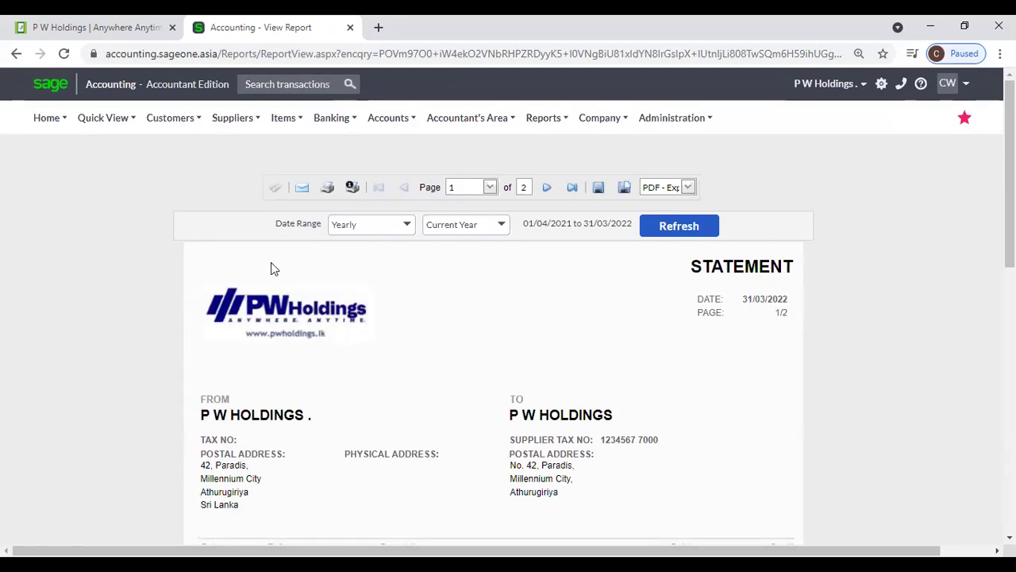
- Return to the Supplier Statement report's filter page to start a fresh statement
click(236, 119)
mouse_move(242, 203)
mouse_move(246, 223)
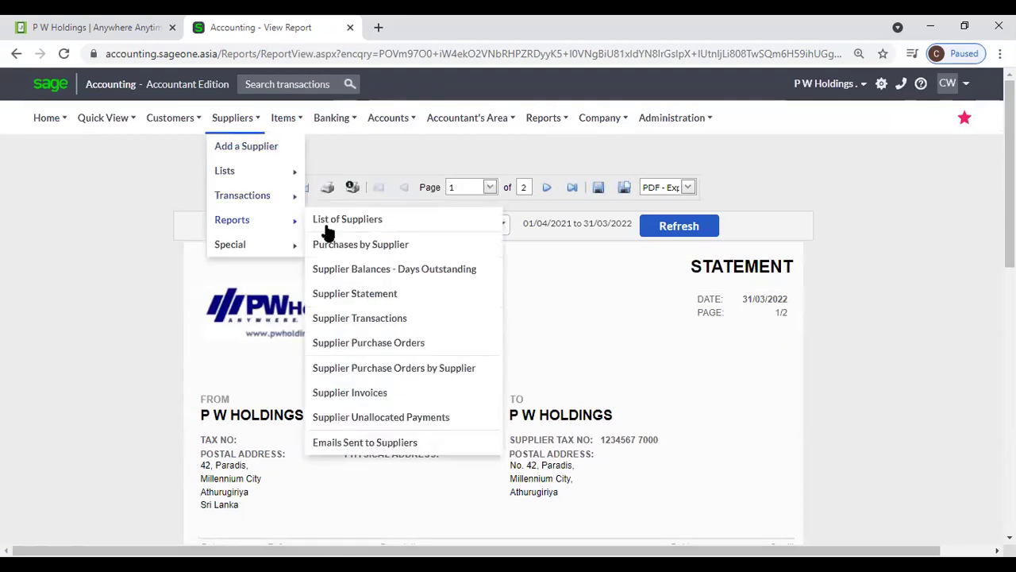
click(375, 298)
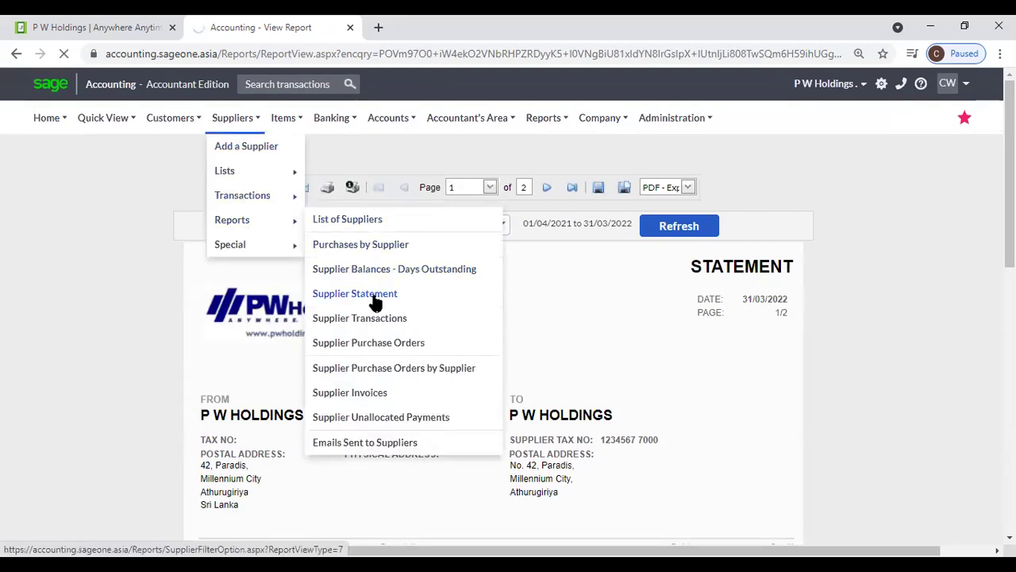
- Exclude fully allocated invoices from the statement, along with suppliers whose balances are less than 2,500.00
scroll(363, 313, down, 2)
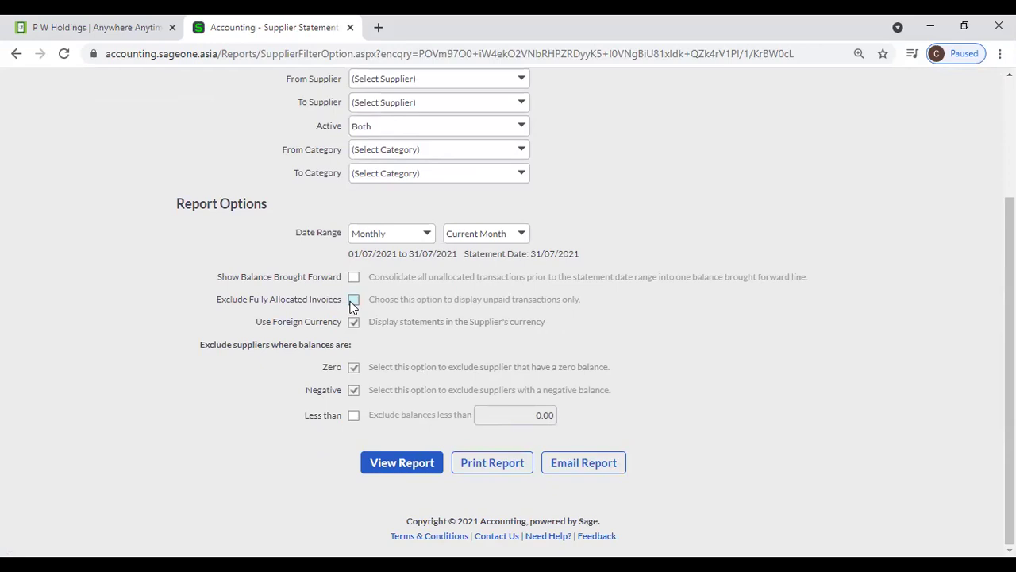
click(354, 301)
scroll(413, 354, up, 1)
scroll(399, 349, down, 1)
click(354, 418)
click(538, 413)
click(539, 414)
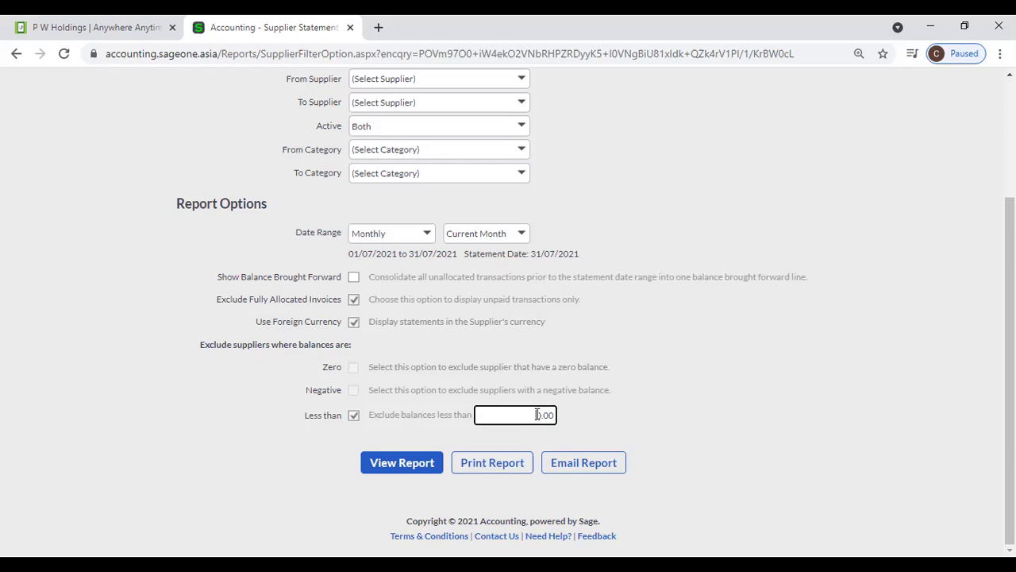
text(250)
click(709, 424)
- Generate the supplier statements with Use Foreign Currency turned off and check CASL's transactions, ageing and amounts due
click(353, 323)
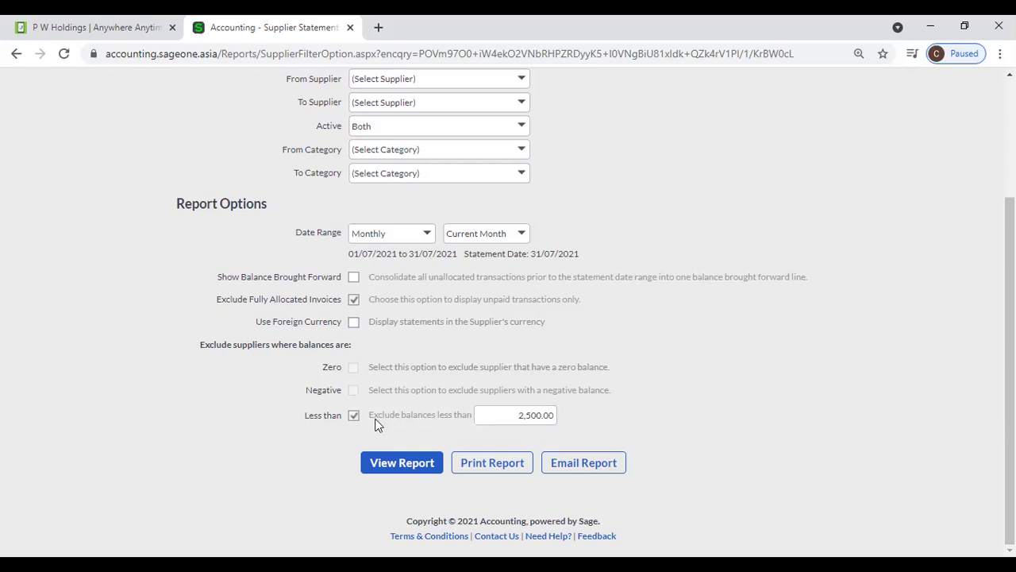
click(388, 461)
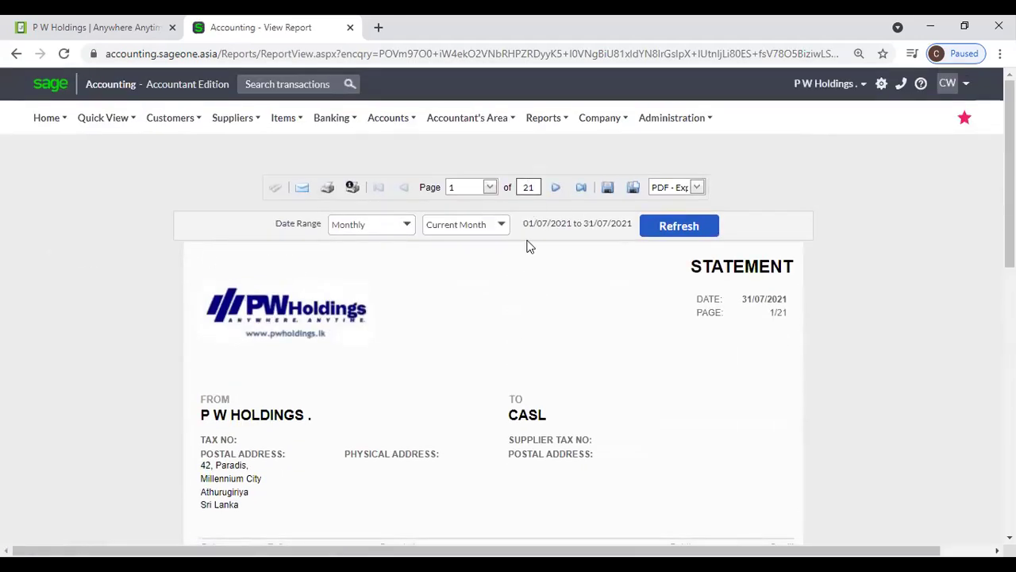
scroll(529, 281, down, 3)
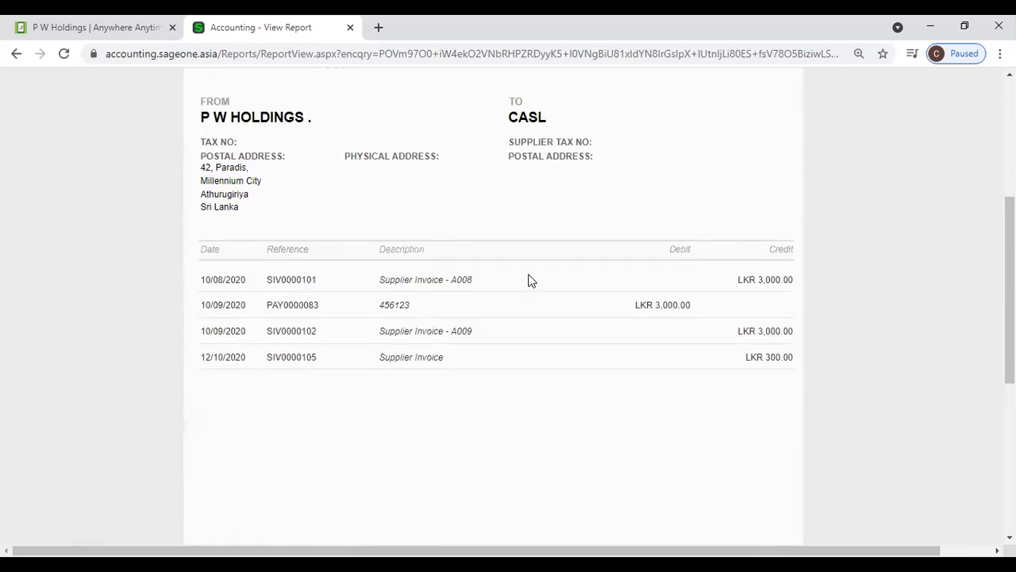
scroll(526, 278, down, 3)
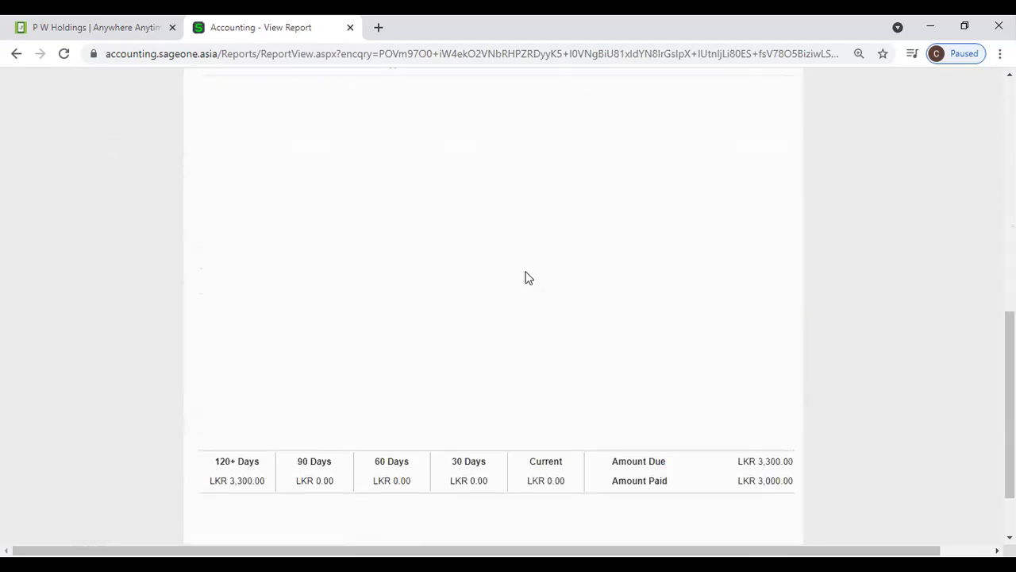
- Open the List of Suppliers to look up suppliers and the currencies of their balances
scroll(477, 276, up, 4)
scroll(376, 274, up, 3)
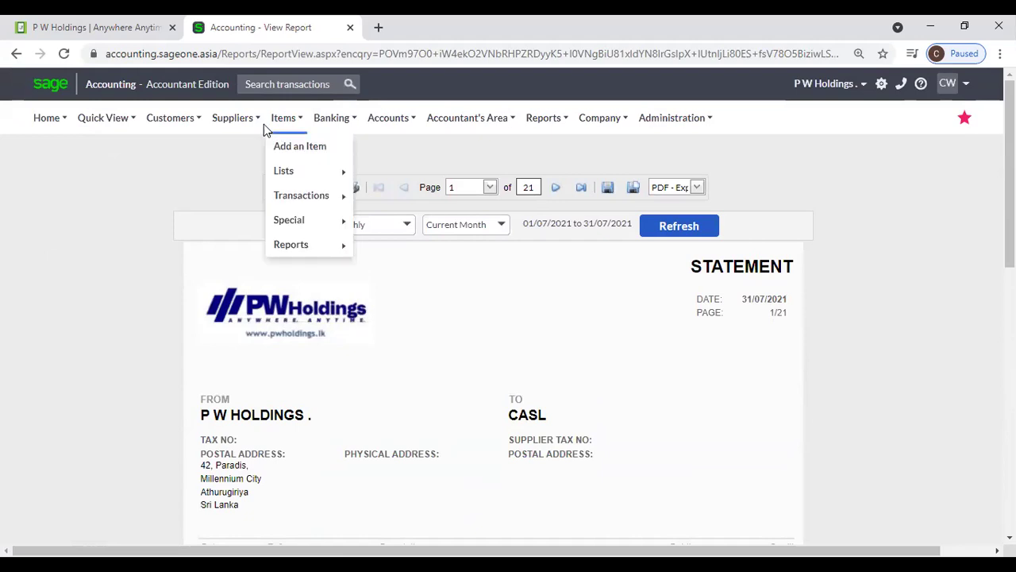
mouse_move(269, 127)
mouse_move(256, 173)
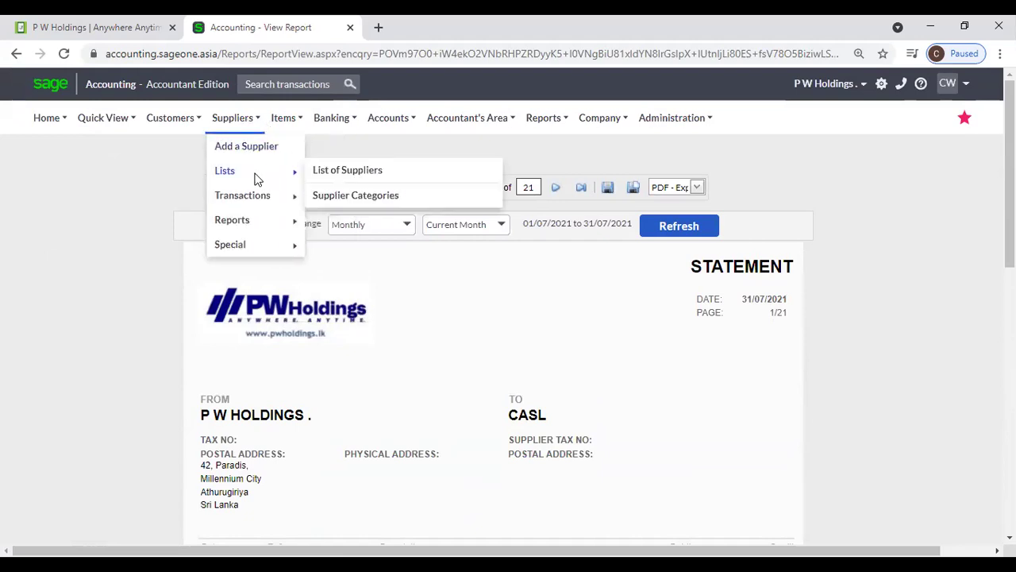
click(363, 178)
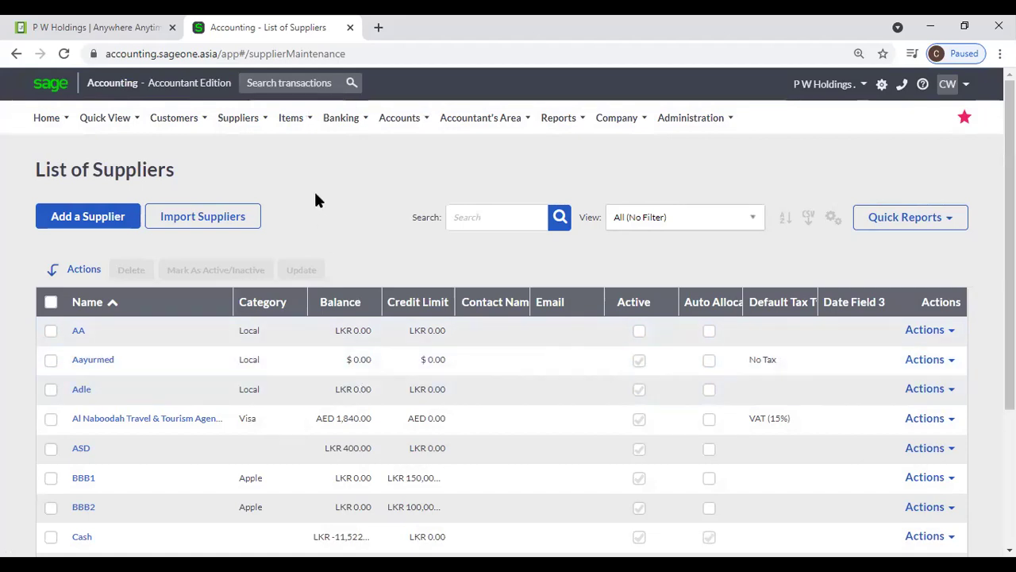
right_click(288, 39)
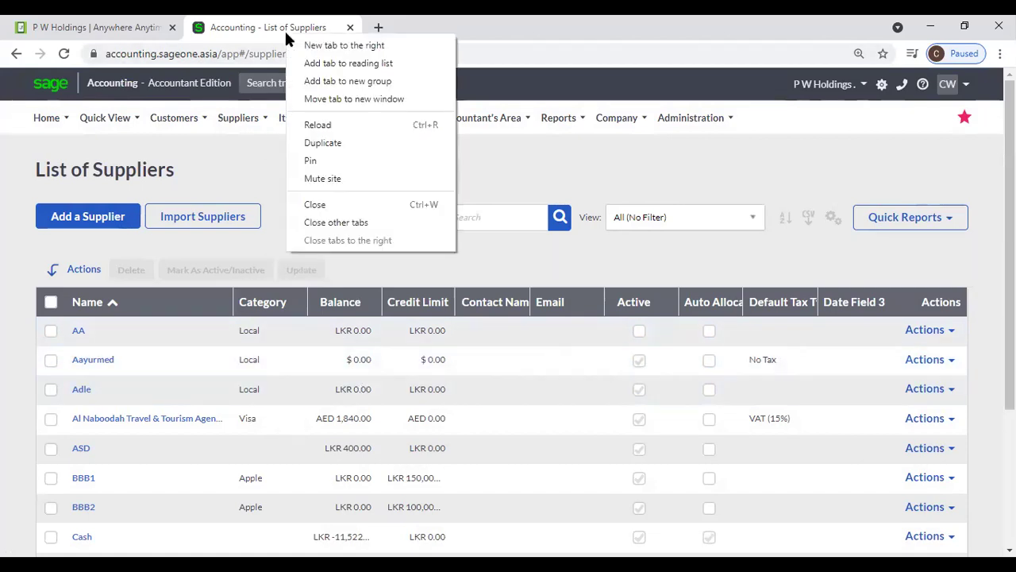
click(232, 165)
- Go from the List of Suppliers to the Supplier Statement report's filter page
mouse_move(239, 119)
mouse_move(243, 200)
mouse_move(238, 226)
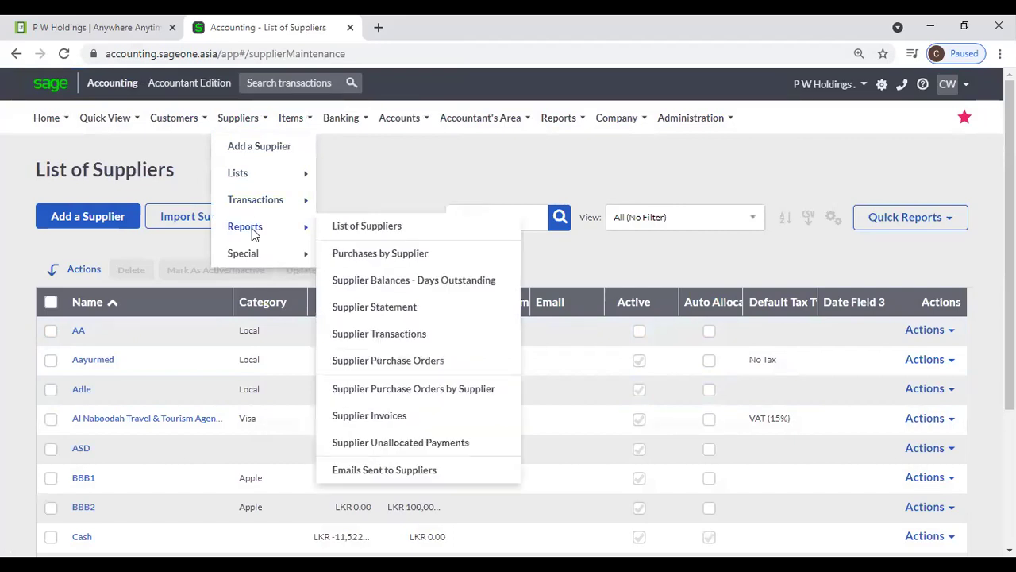
click(365, 310)
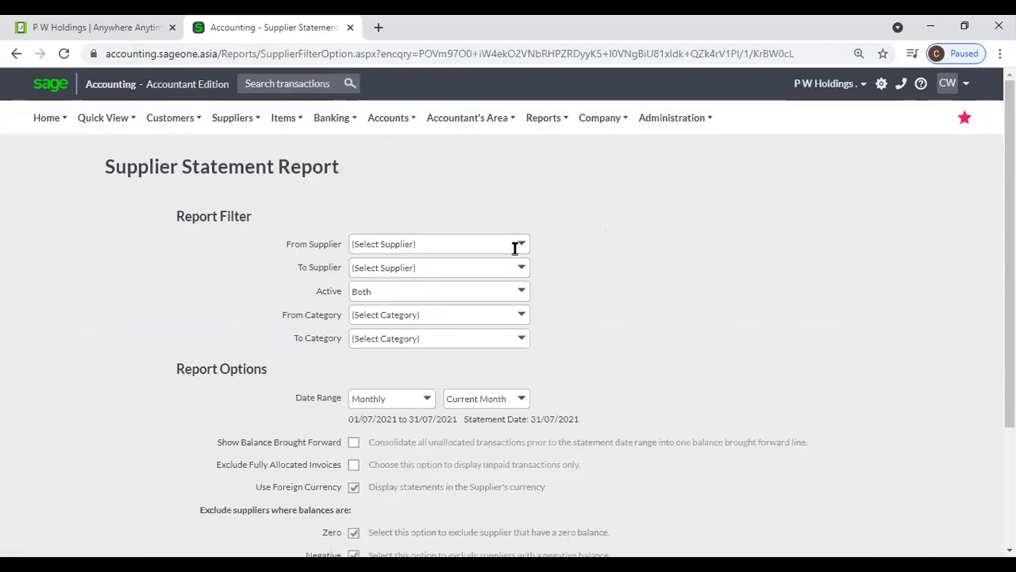
- Set the statement's supplier range from AA to Al Naboodah Travel & Tourism Agencies LLC
click(521, 245)
click(439, 283)
click(515, 269)
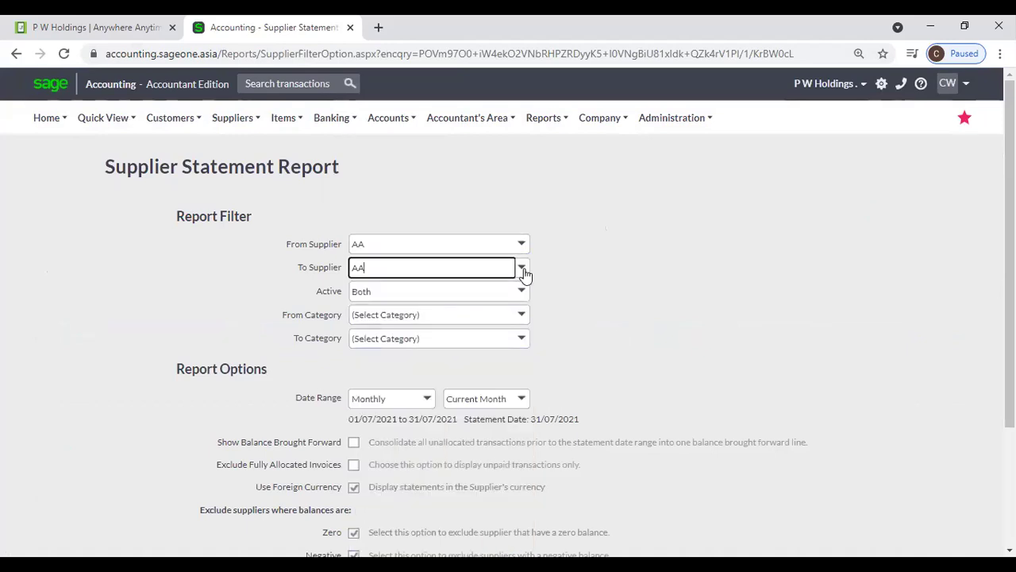
click(520, 267)
click(435, 357)
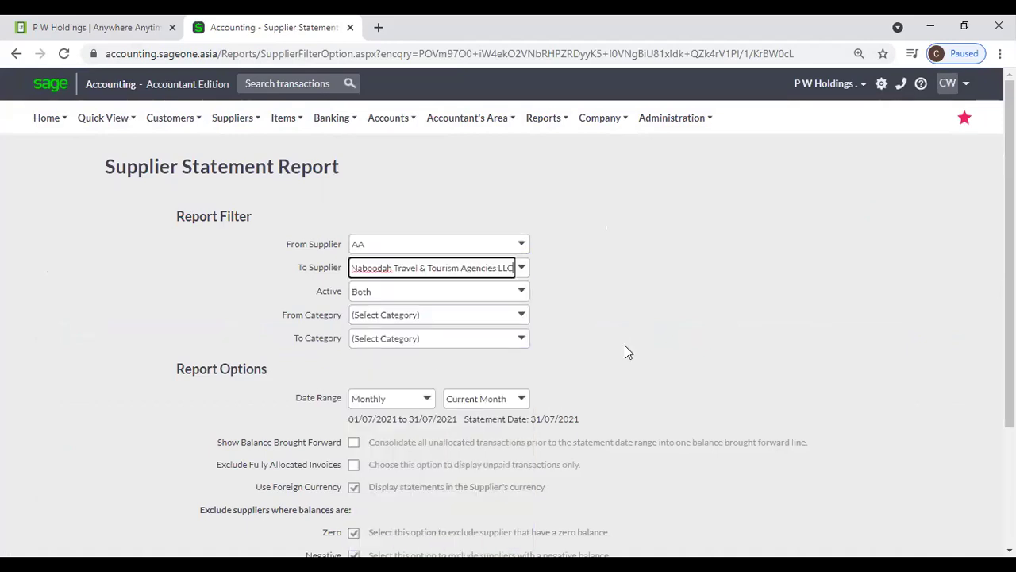
- Exclude suppliers with balances less than 1,000.00 from the statement
scroll(624, 344, down, 3)
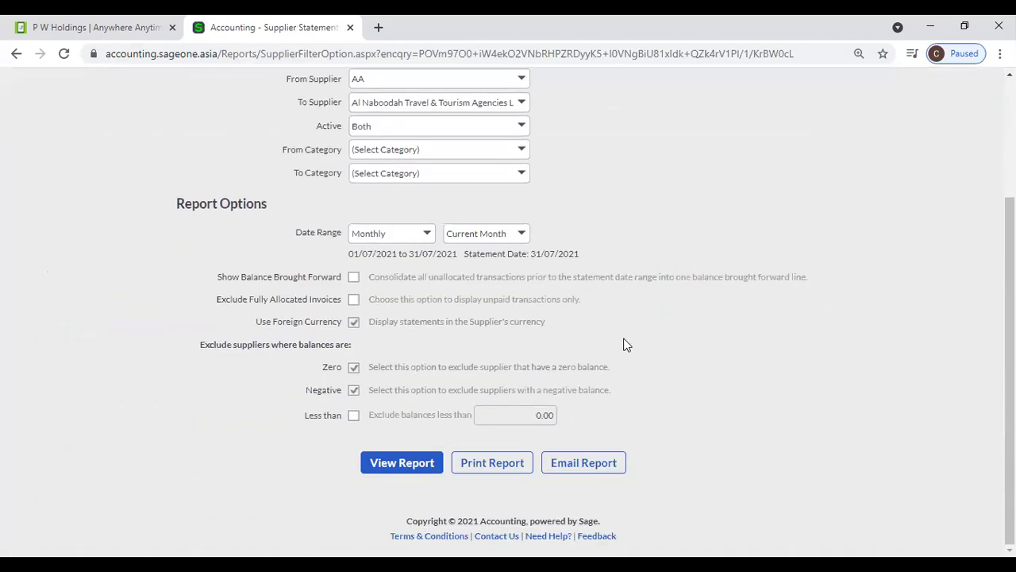
click(354, 415)
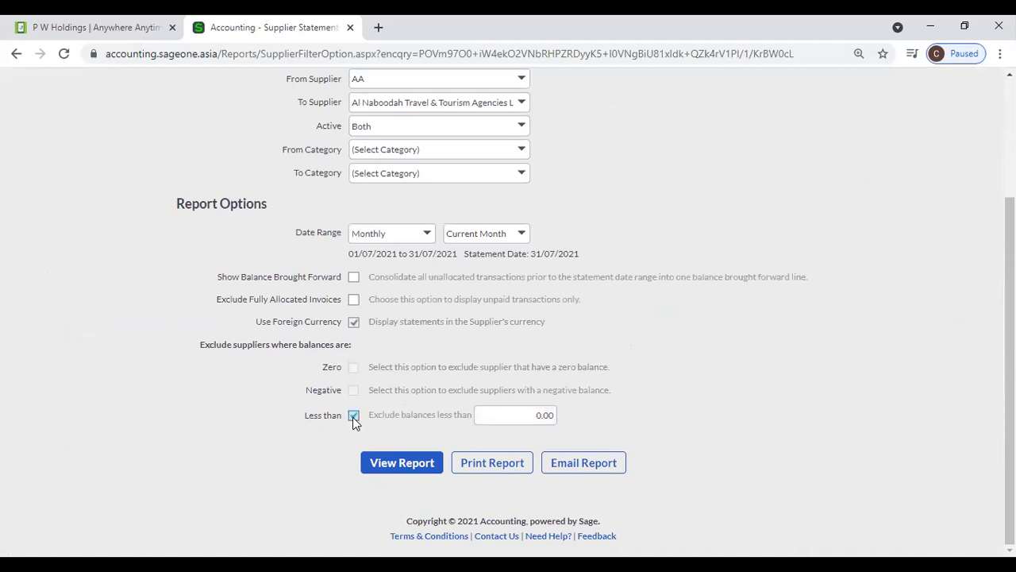
click(513, 413)
key(Home)
text(100)
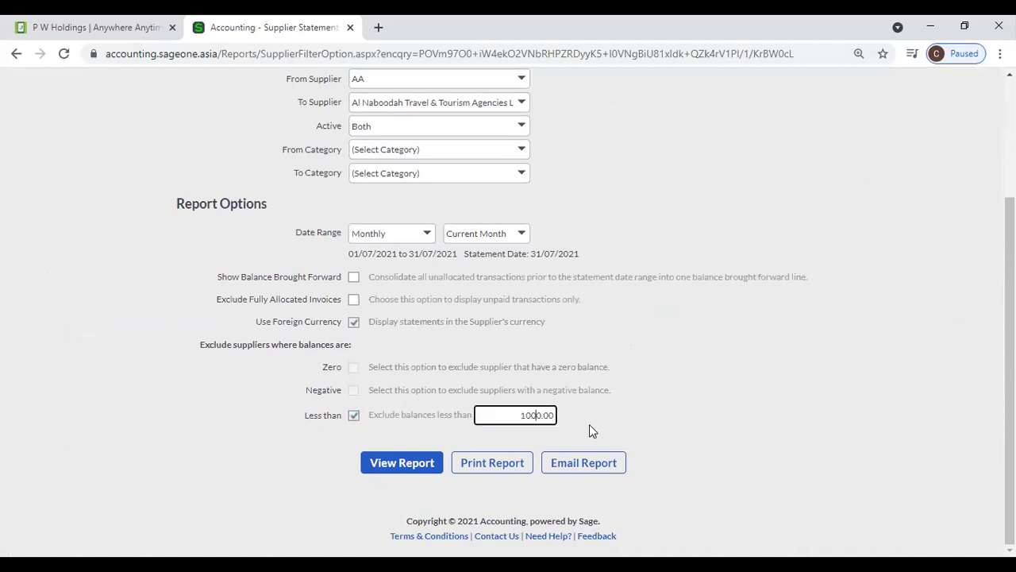
click(610, 418)
- Generate the statement on screen and examine the invoice line and currency for Al Naboodah Travel & Tourism Agencies LLC
click(427, 463)
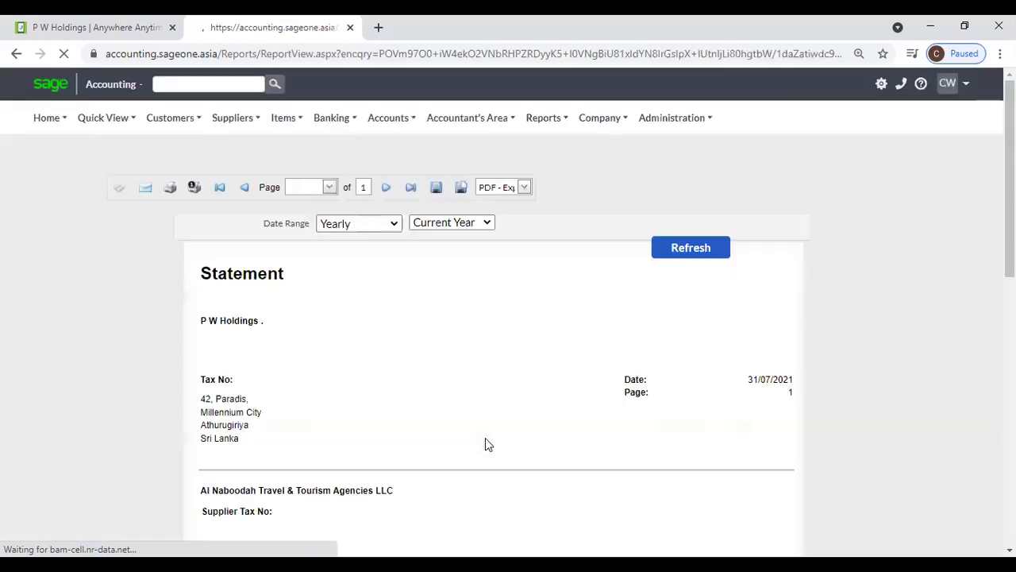
scroll(480, 435, down, 1)
scroll(480, 440, down, 3)
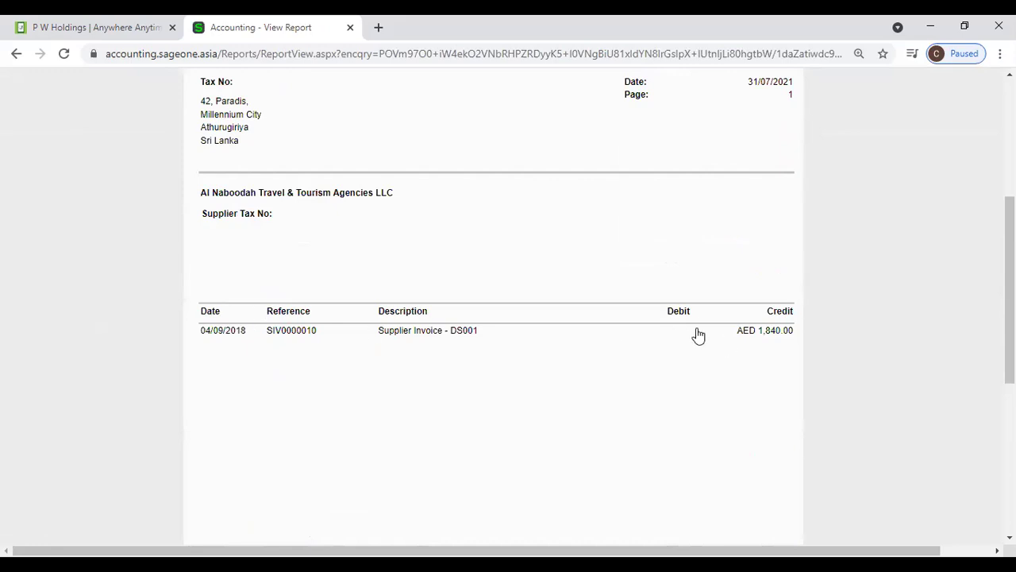
- Duplicate the supplier statement's browser tab and show the List of Suppliers in the original tab
scroll(335, 306, up, 4)
right_click(249, 36)
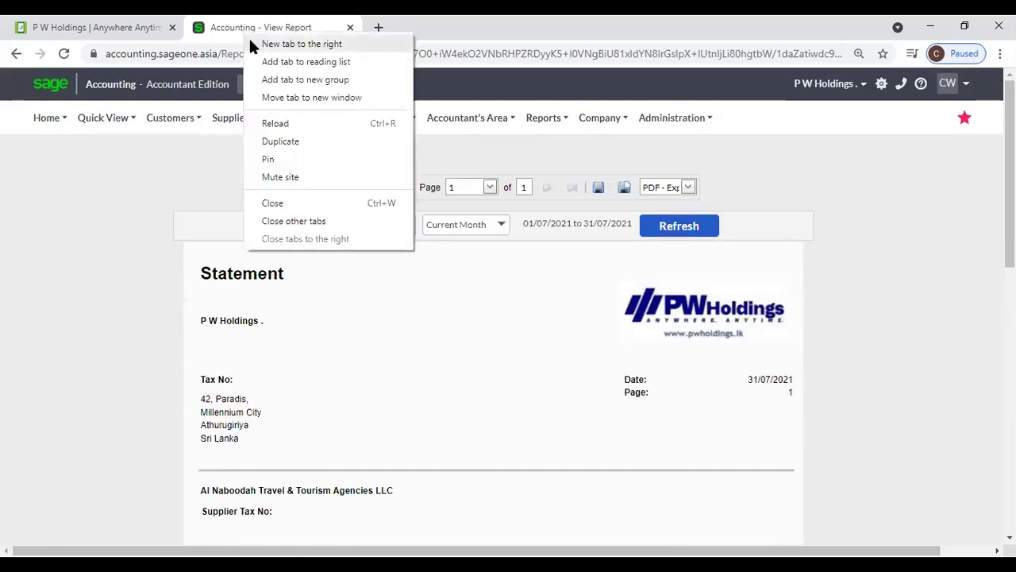
click(274, 141)
click(270, 30)
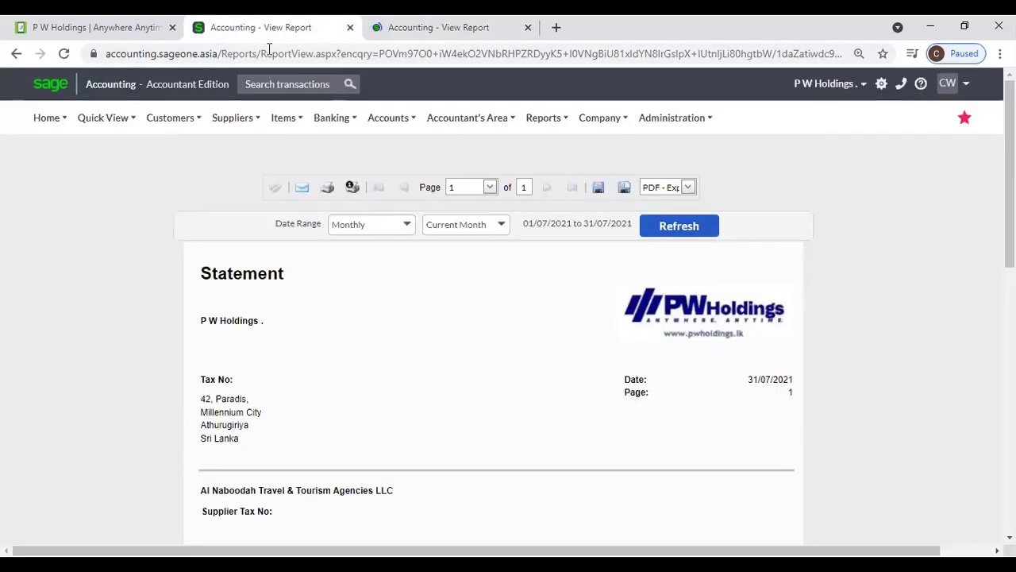
click(233, 117)
mouse_move(235, 189)
mouse_move(230, 171)
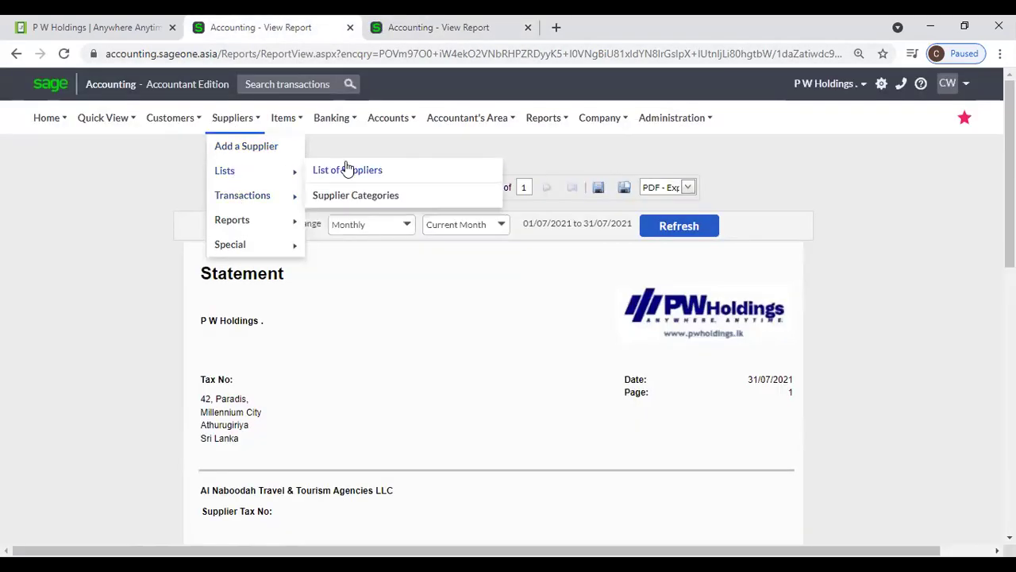
click(344, 168)
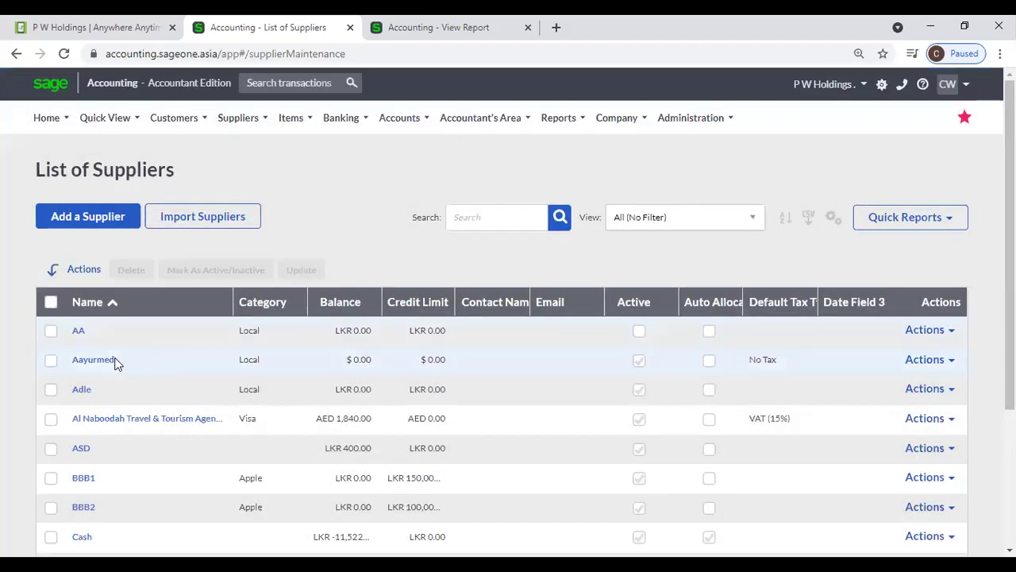
- Mark suppliers AA, Aayurmed and Adle in the list, and close the supplier list's tab
click(51, 332)
click(51, 390)
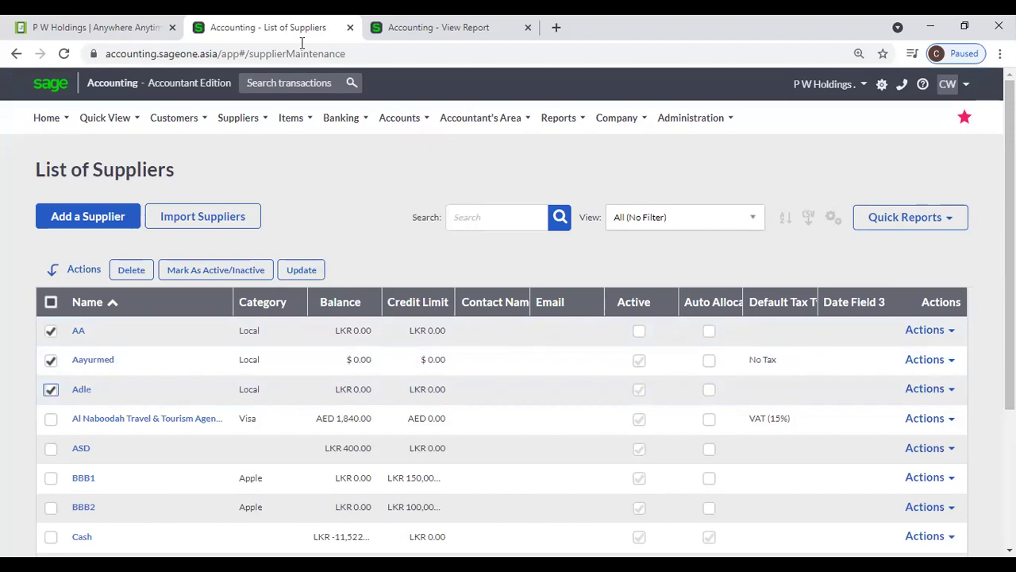
click(350, 28)
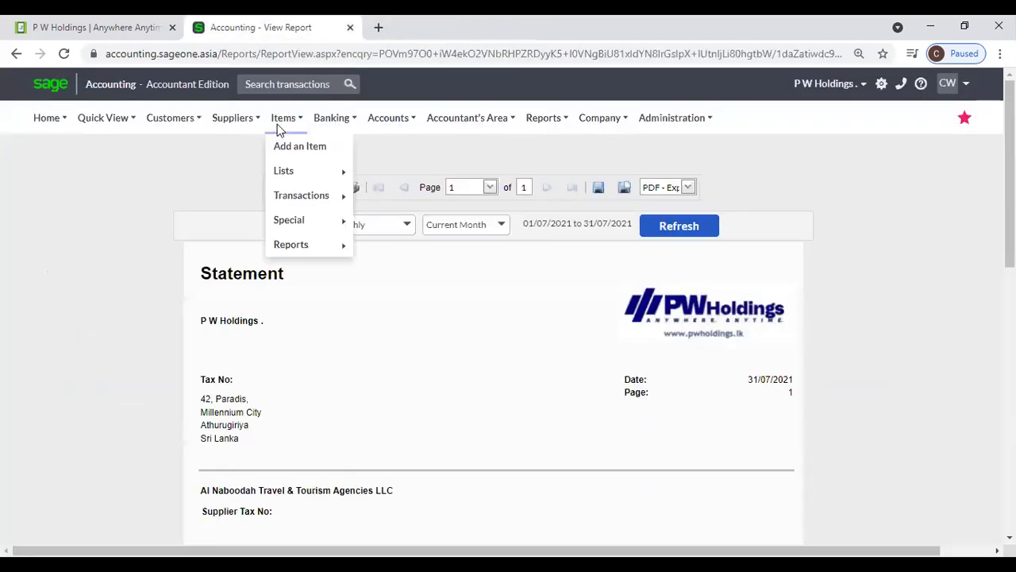
- Go from the supplier statement to the Supplier Transactions report's filter page
mouse_move(224, 126)
mouse_move(286, 219)
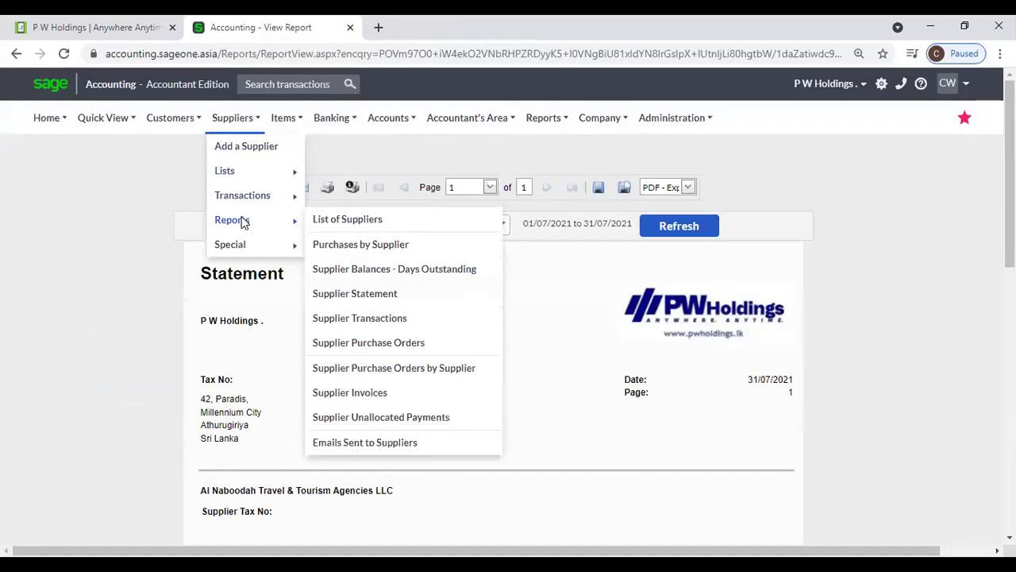
click(383, 320)
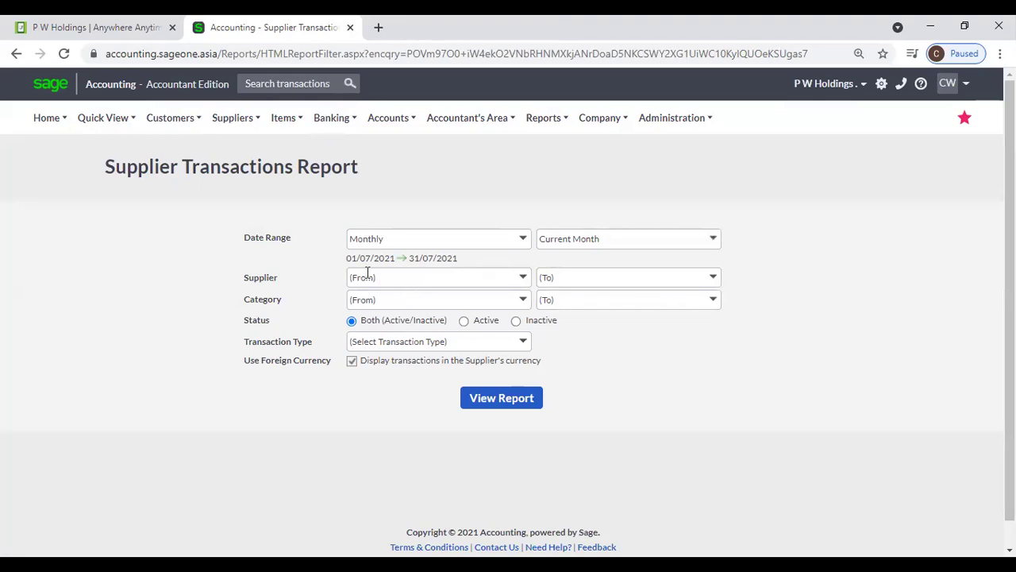
- Examine the available date range, supplier, category and transaction type choices for the Supplier Transactions report
click(524, 239)
click(530, 210)
click(523, 277)
click(647, 364)
click(523, 299)
click(676, 381)
click(523, 341)
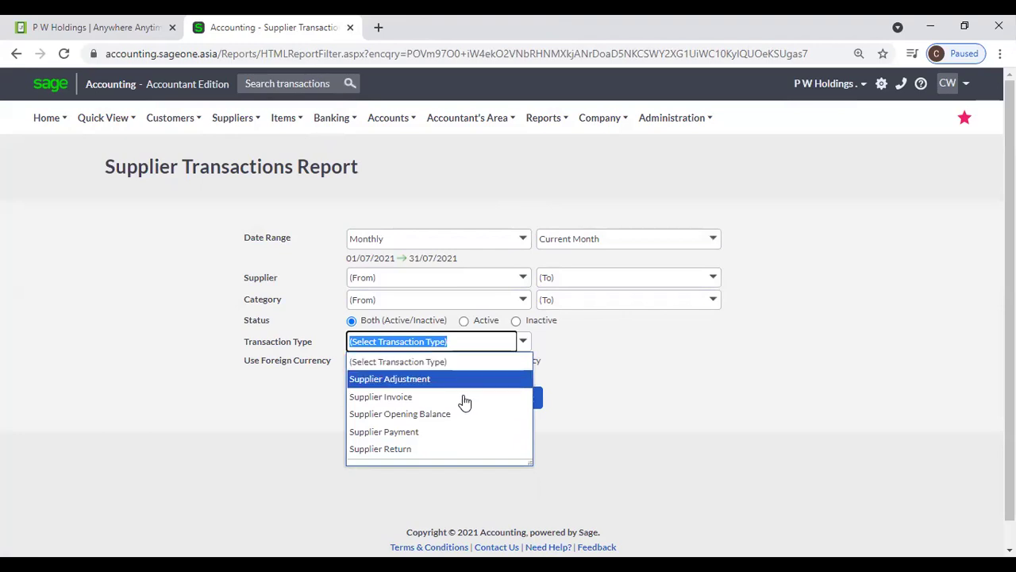
click(723, 322)
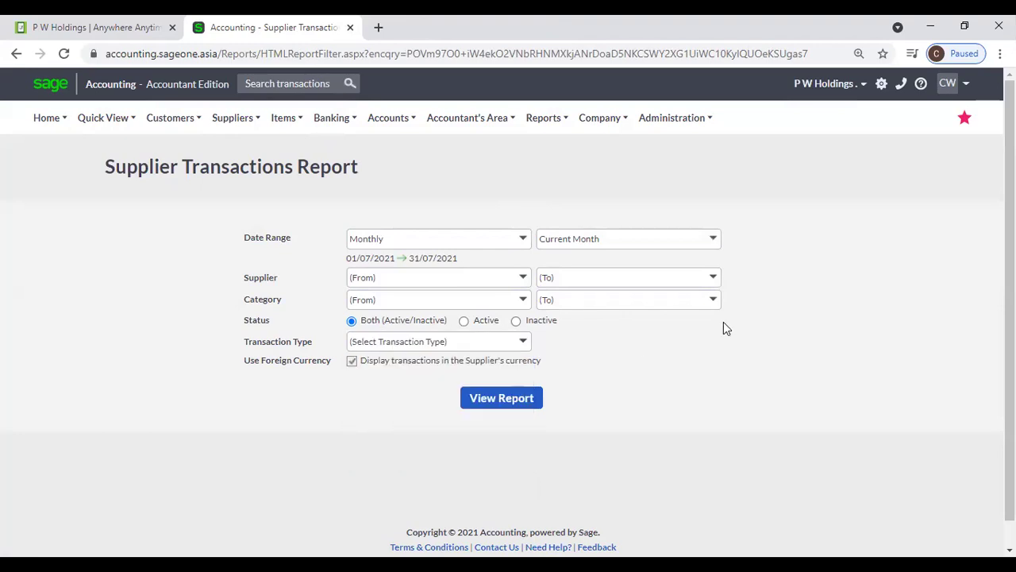
- Generate the Supplier Transactions report for all suppliers in the current month and review its entries
click(516, 399)
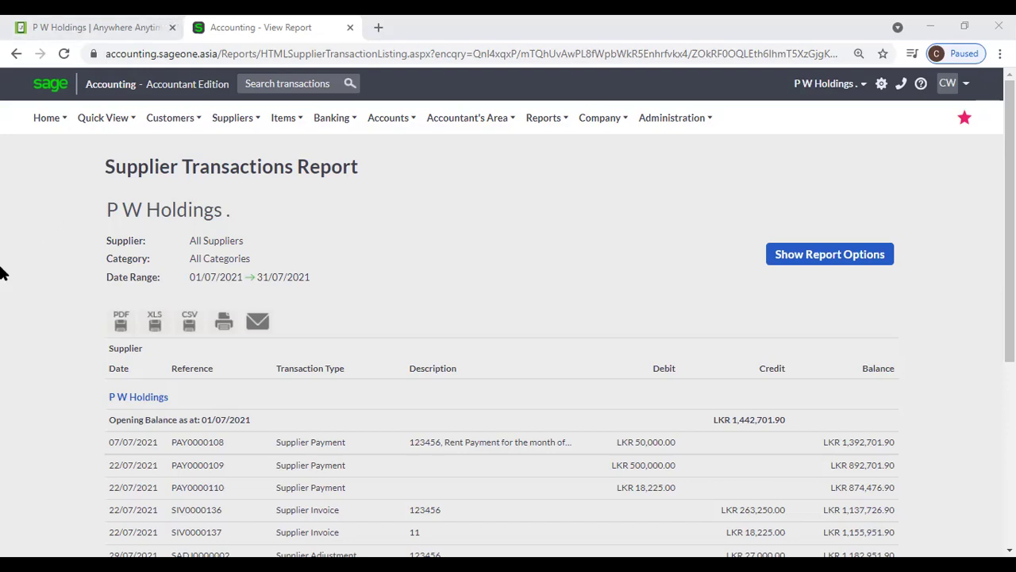
scroll(4, 295, down, 4)
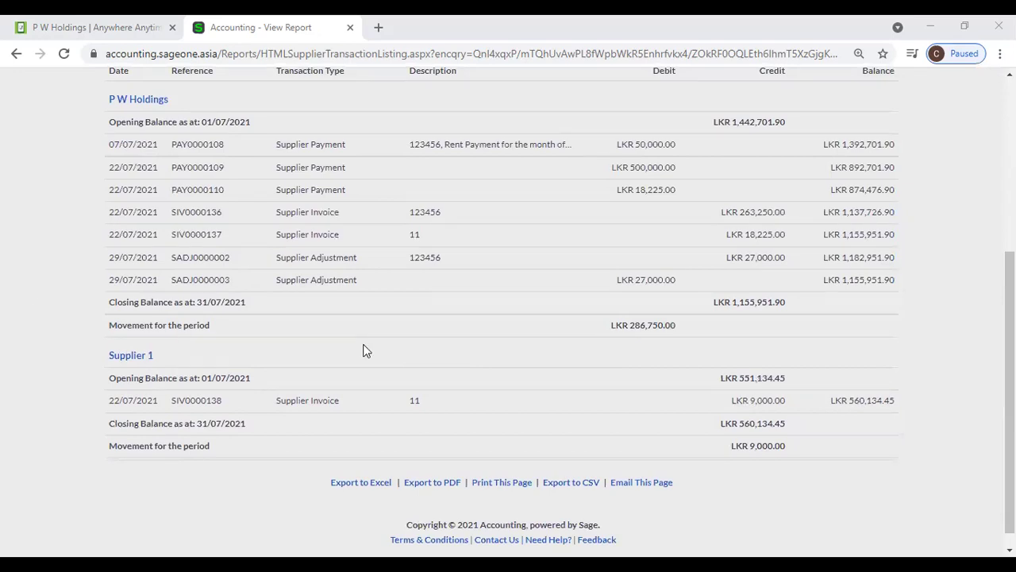
scroll(357, 345, up, 5)
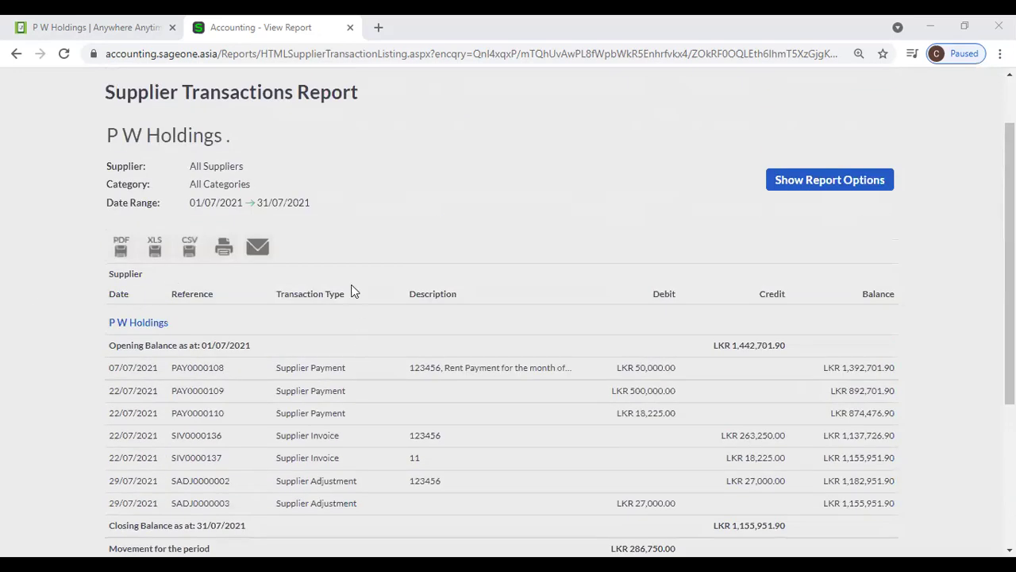
- Limit the report to the Supplier Adjustment transaction type and refresh it
click(812, 198)
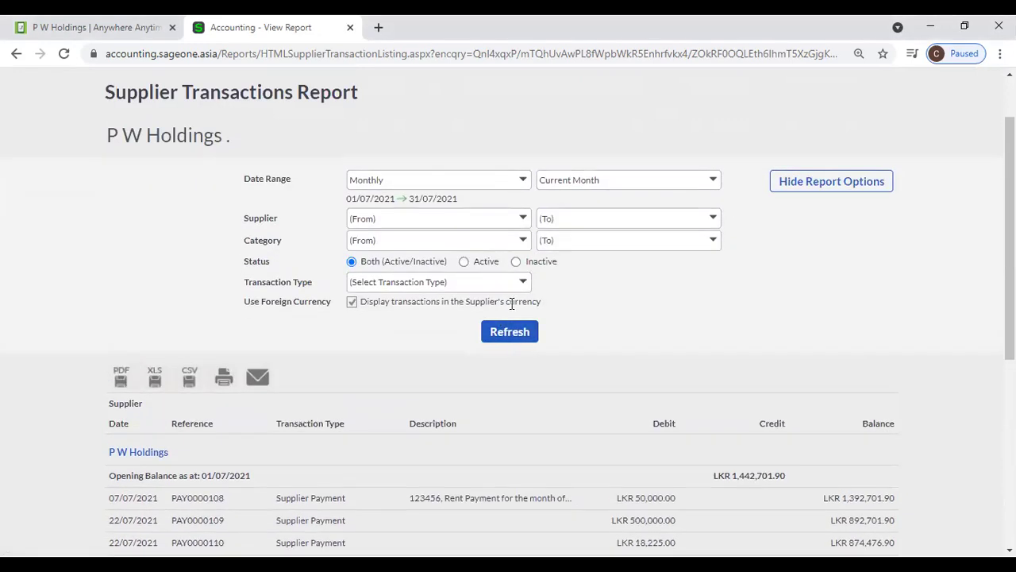
click(523, 282)
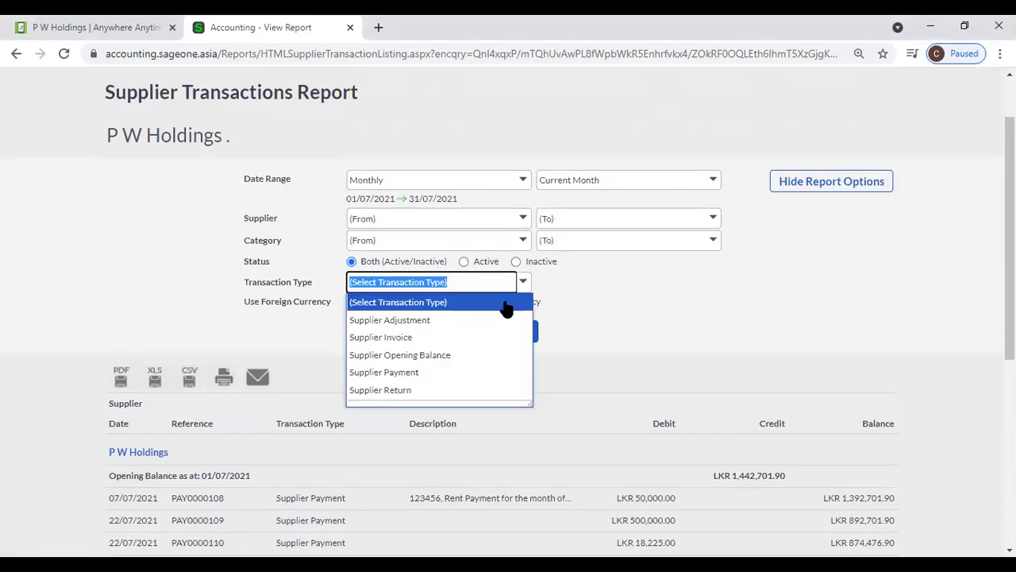
click(502, 319)
click(513, 337)
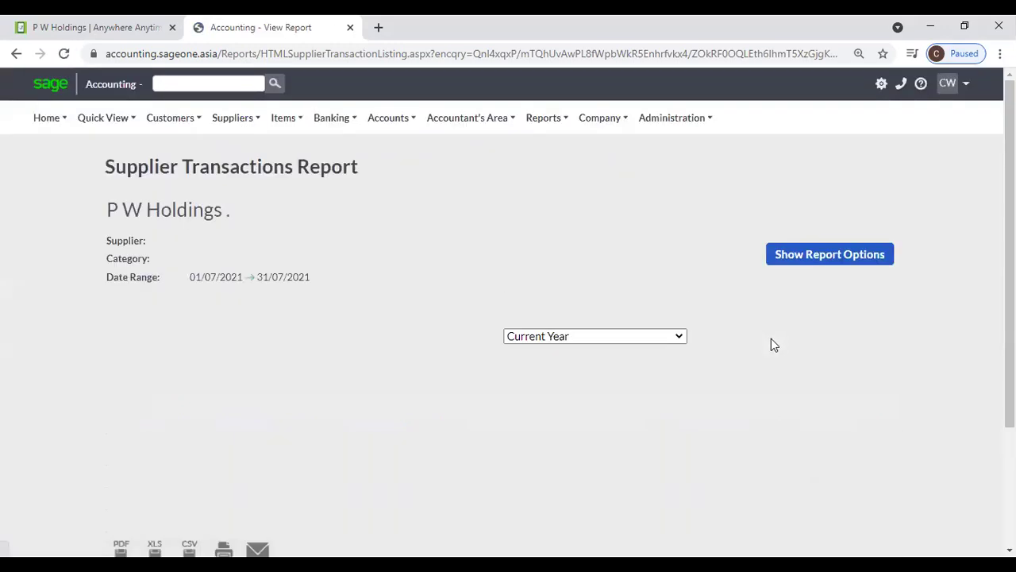
scroll(771, 339, down, 1)
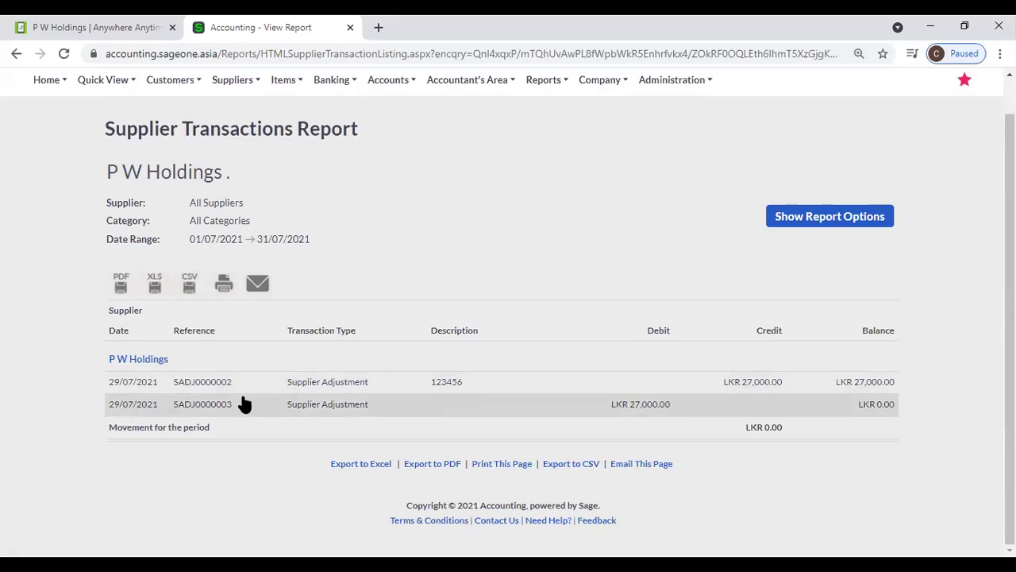
- Set the report's date range to All and refresh the supplier adjustments
click(783, 227)
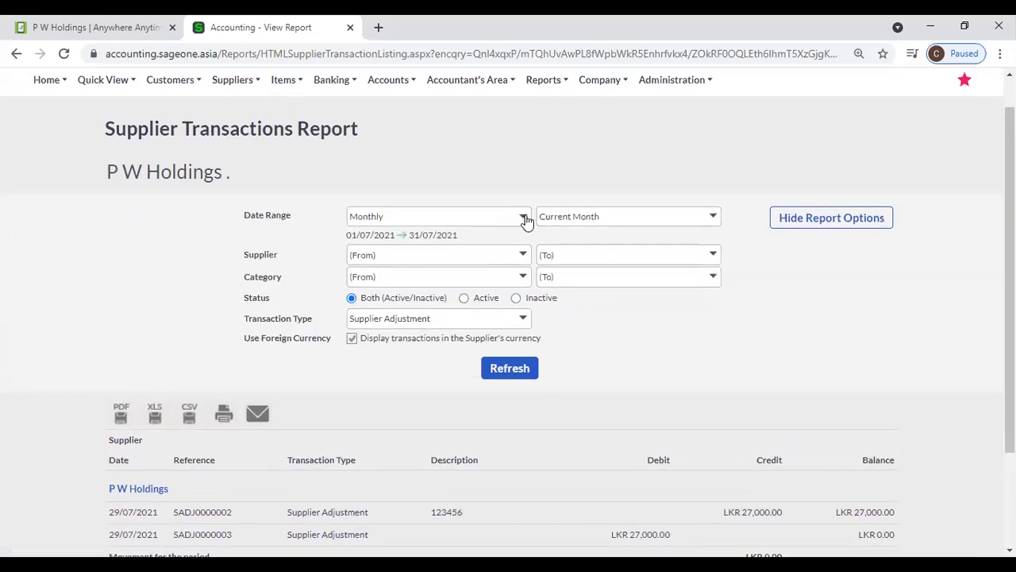
click(524, 218)
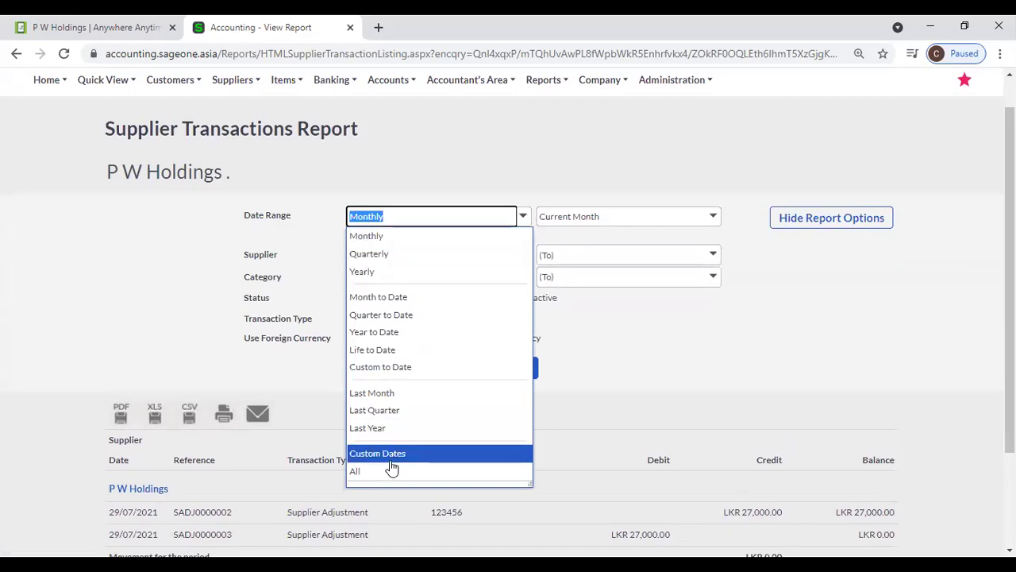
click(413, 470)
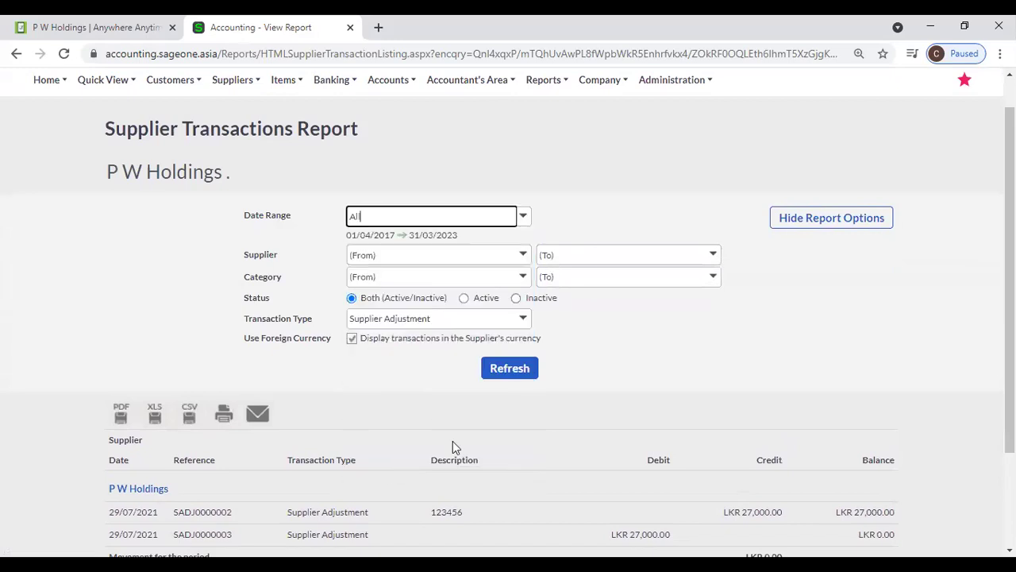
click(505, 379)
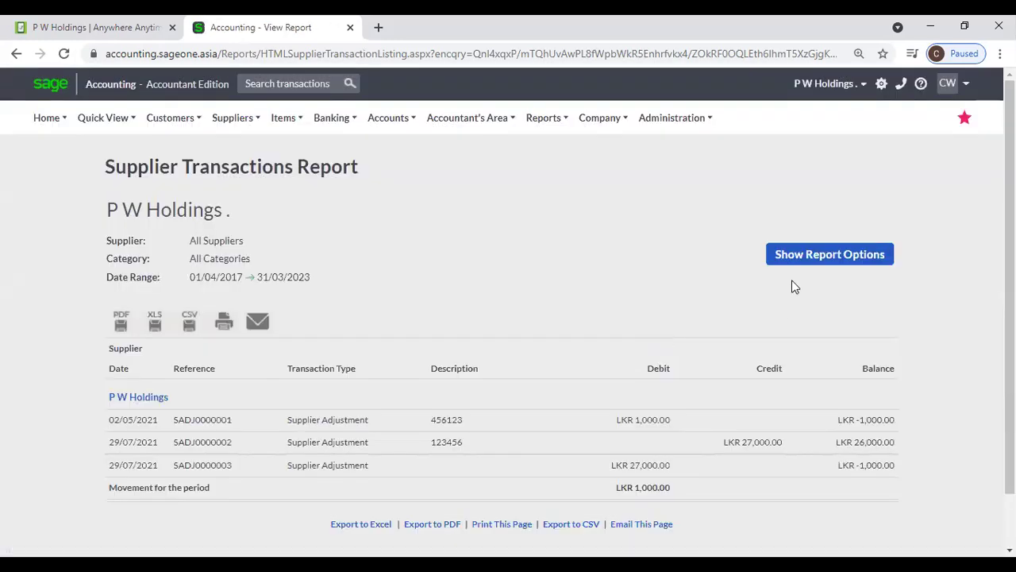
- Clear the transaction type filter and refresh the report to include every type of supplier transaction
click(794, 262)
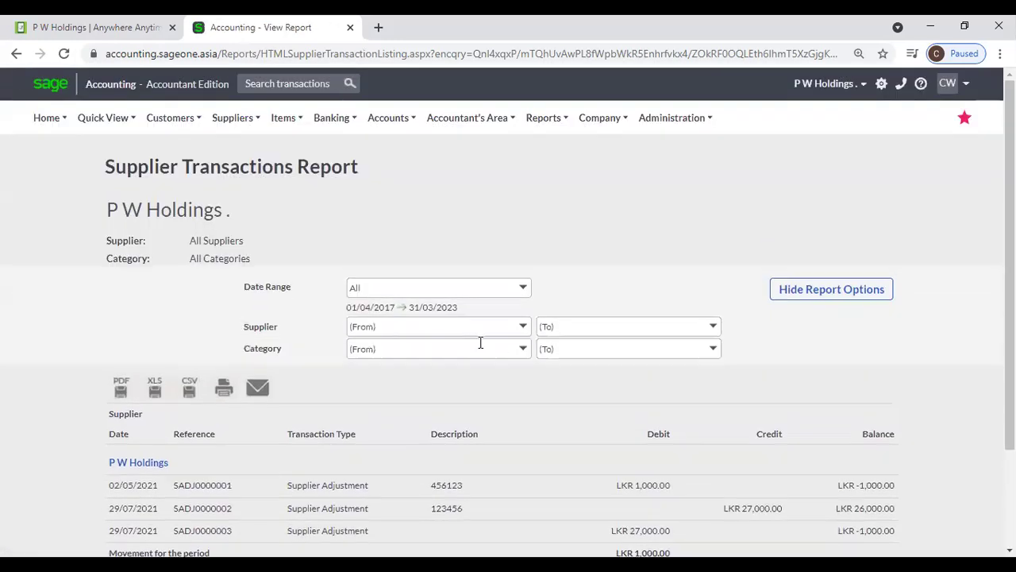
click(517, 358)
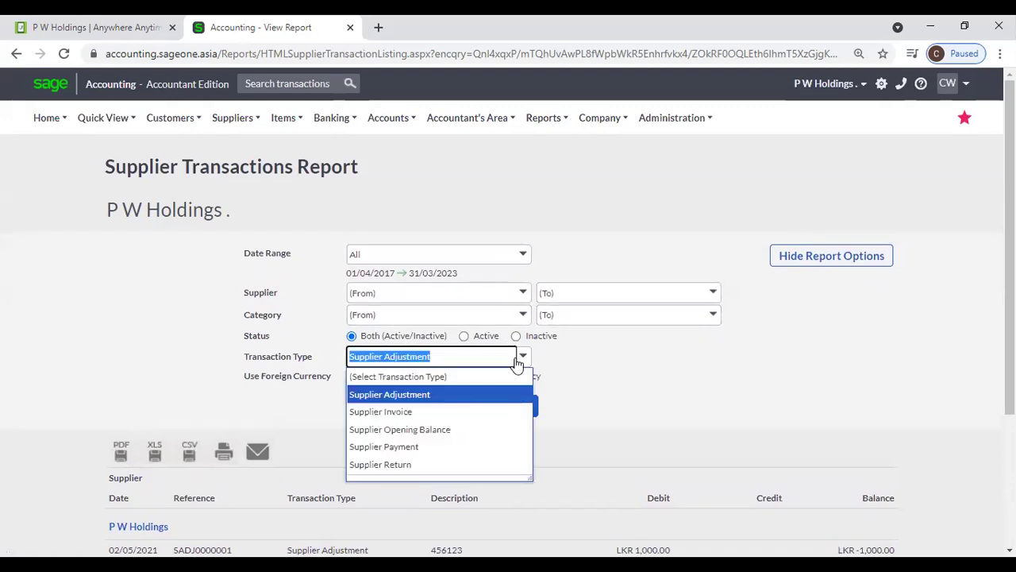
click(421, 376)
click(494, 407)
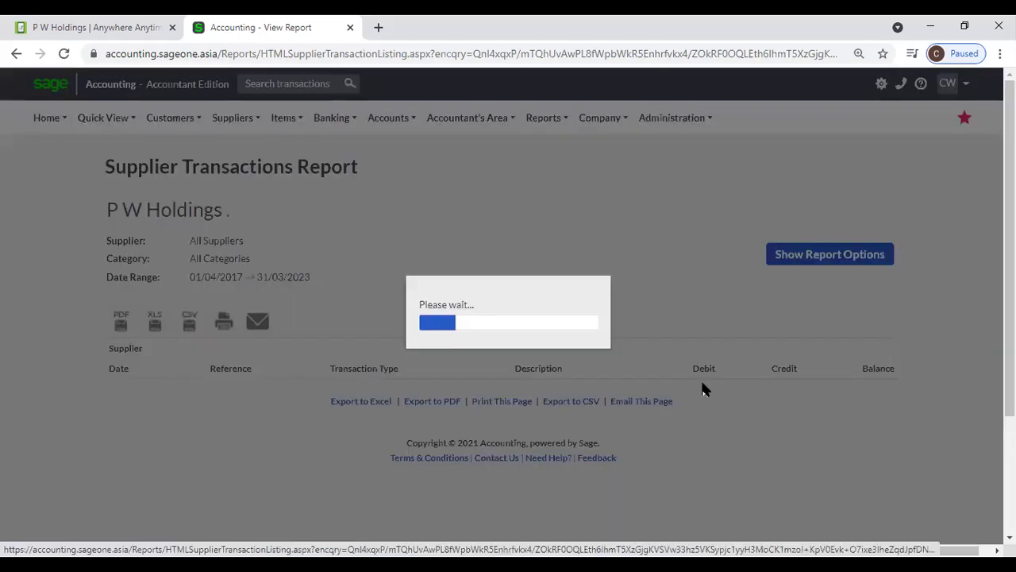
- Examine the report options and the transactions shown in each supplier's own currency, including Aayurmed and Al Naboodah Travel & Tourism Agencies LLC
scroll(702, 389, down, 3)
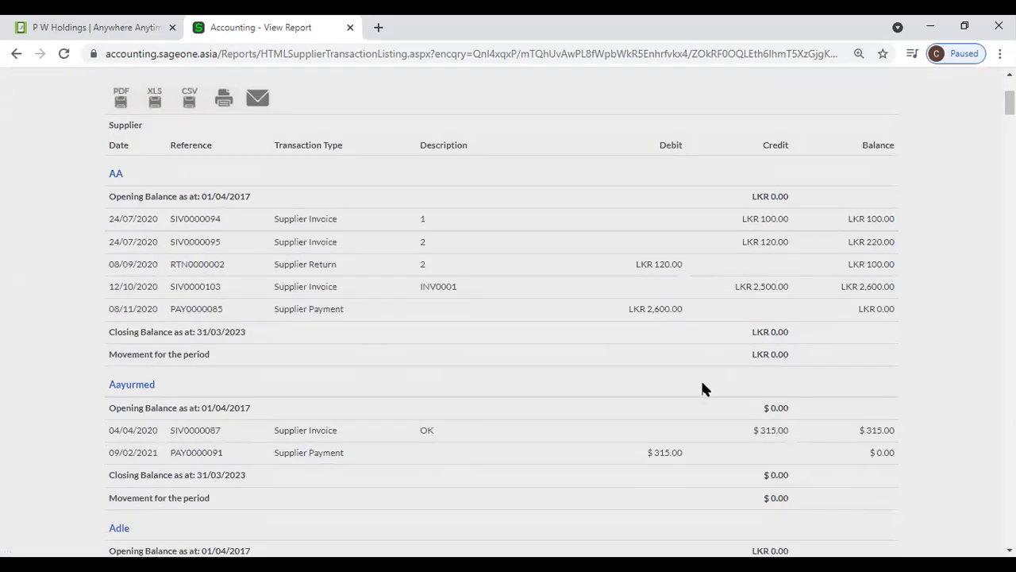
scroll(702, 389, up, 3)
click(786, 262)
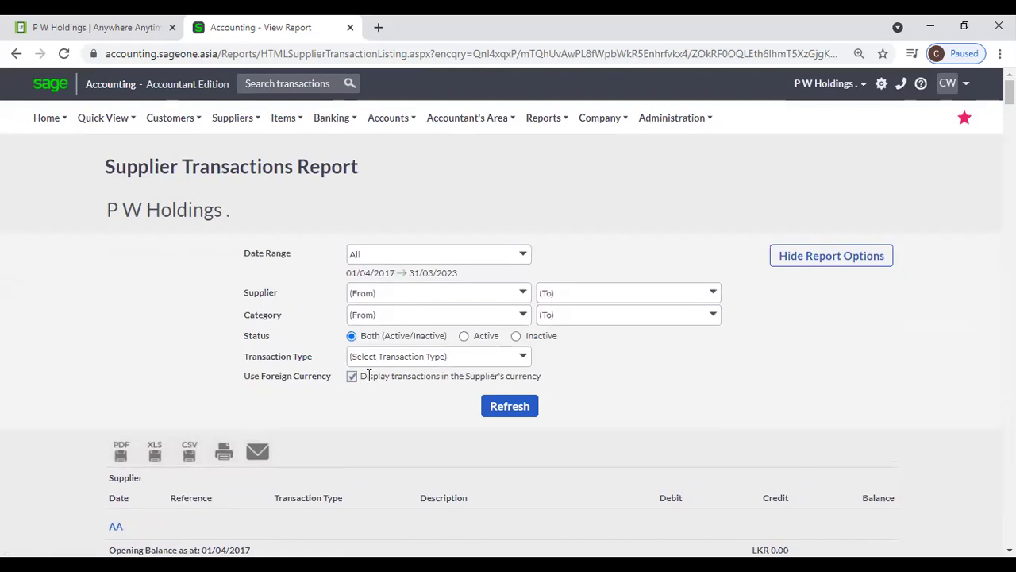
scroll(373, 394, down, 2)
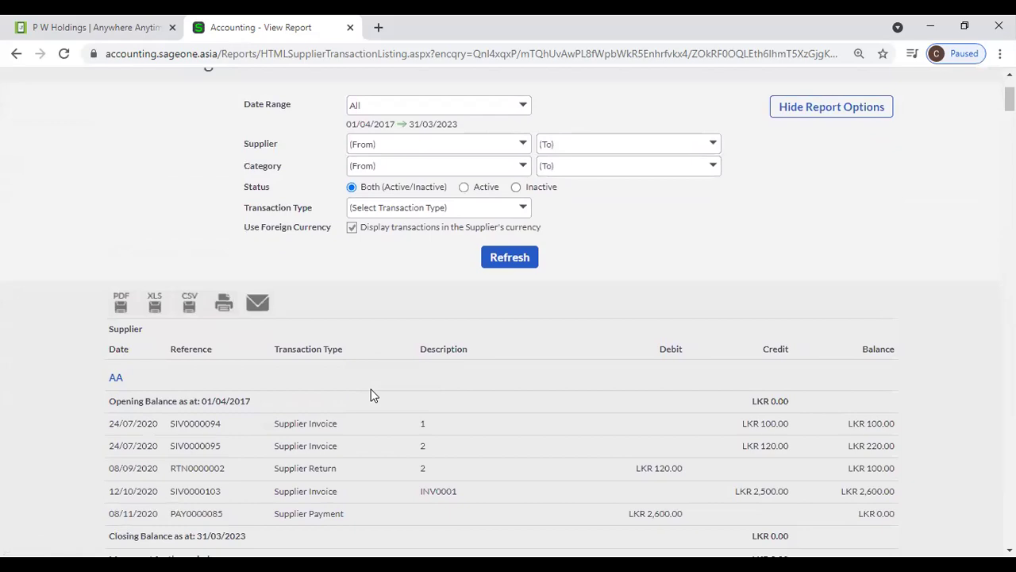
scroll(374, 394, down, 6)
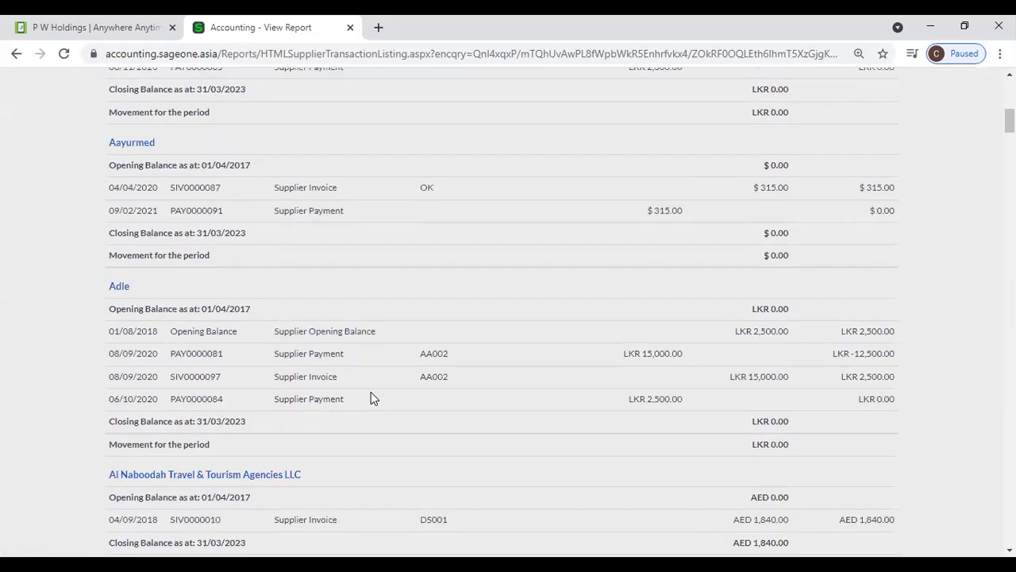
scroll(371, 397, down, 2)
scroll(370, 399, up, 7)
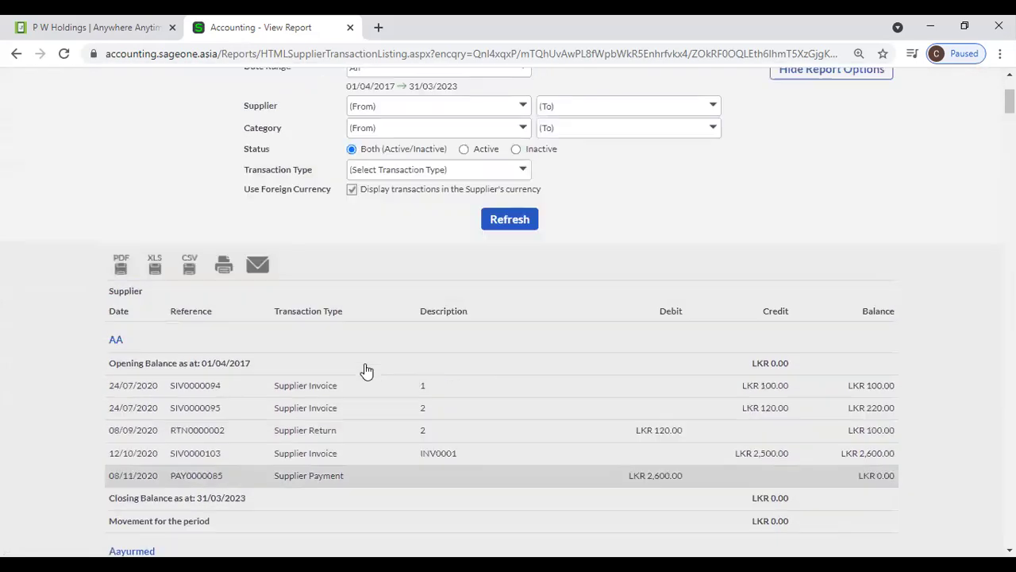
scroll(366, 370, up, 3)
- Turn off displaying transactions in the supplier's currency, refresh the report and review Aayurmed's entries
click(352, 376)
click(509, 407)
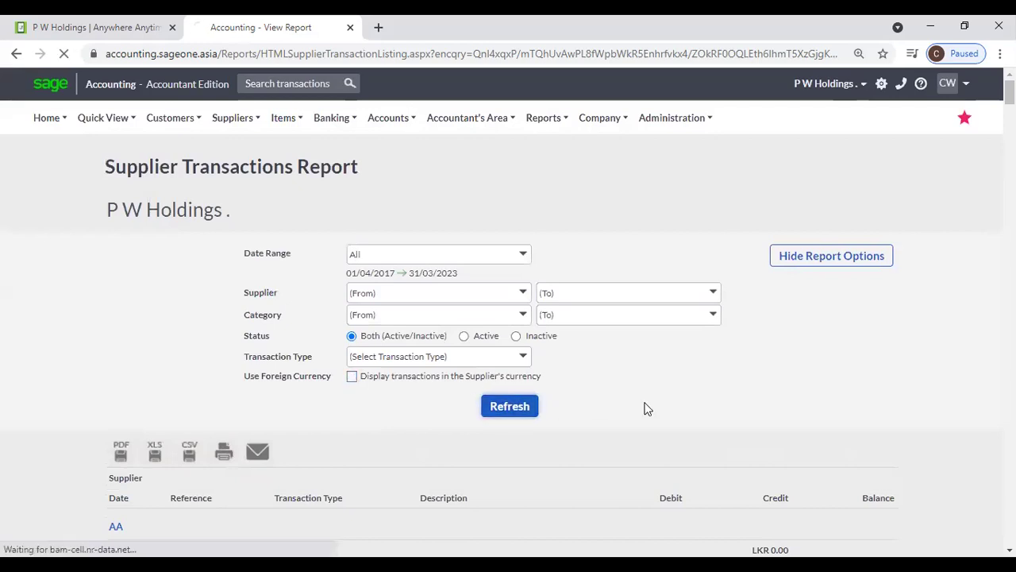
scroll(644, 408, down, 3)
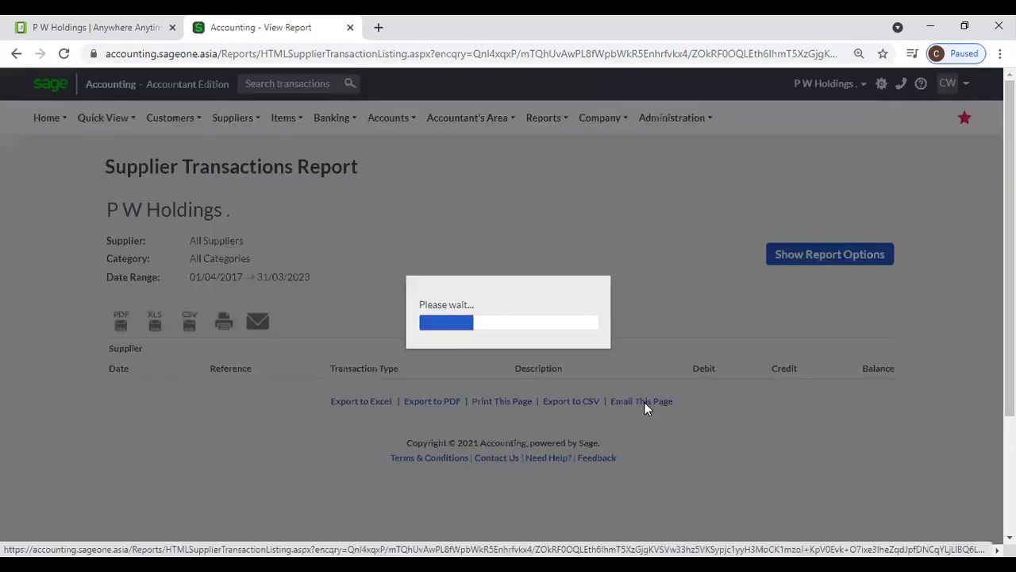
scroll(644, 408, down, 1)
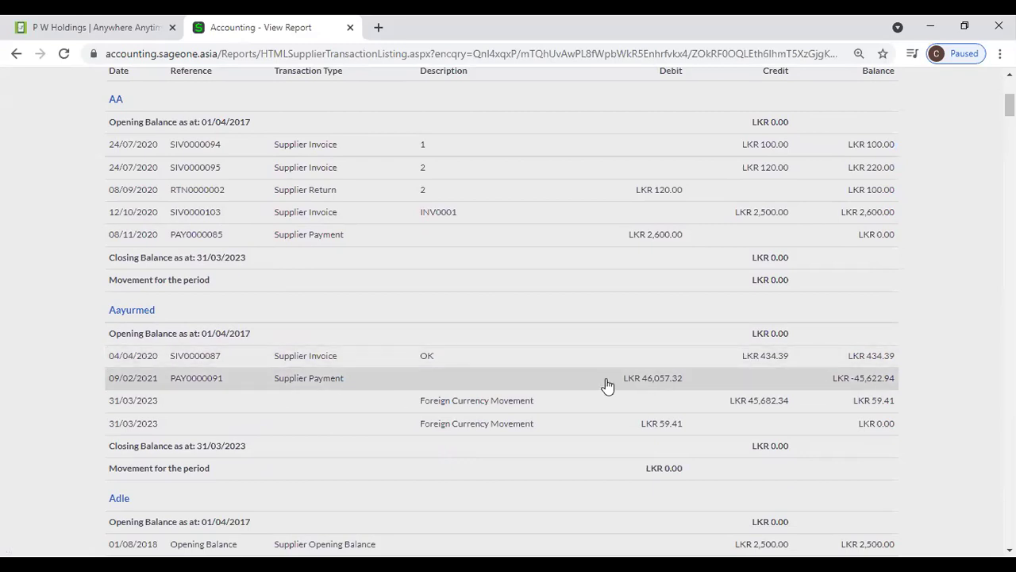
scroll(776, 361, up, 4)
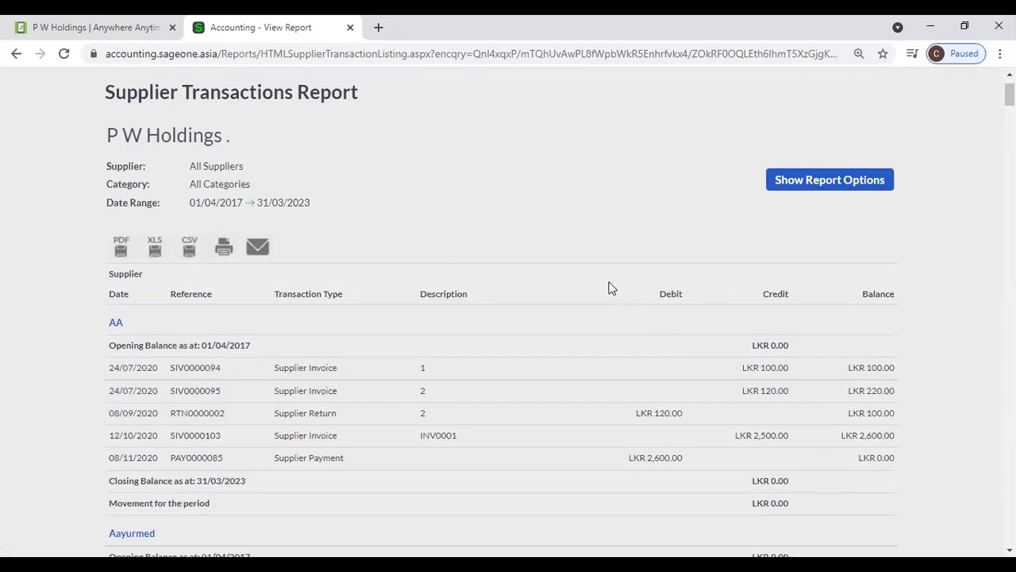
- Turn the display of transactions in the supplier's currency back on and refresh the report
click(846, 254)
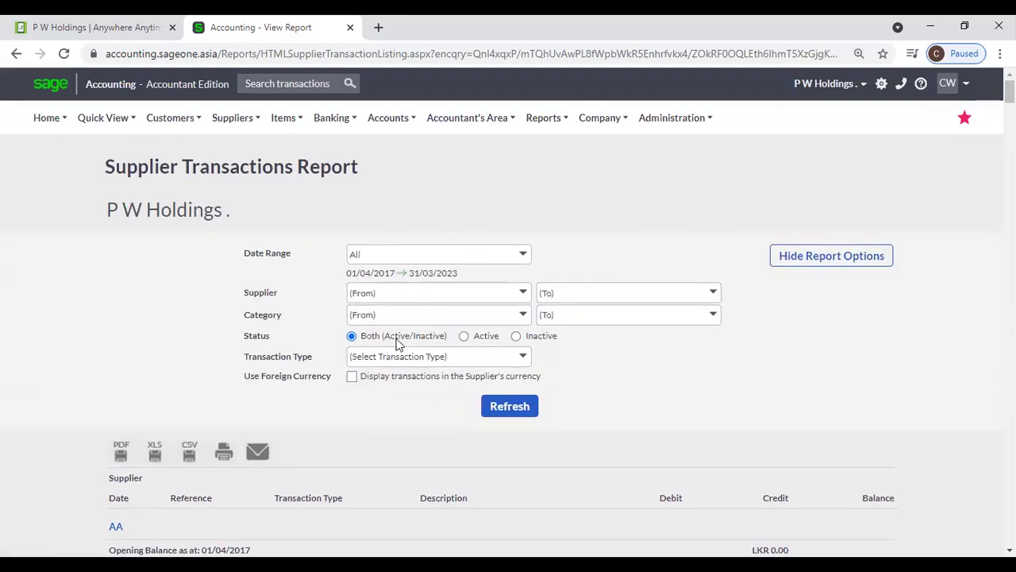
click(351, 376)
click(508, 403)
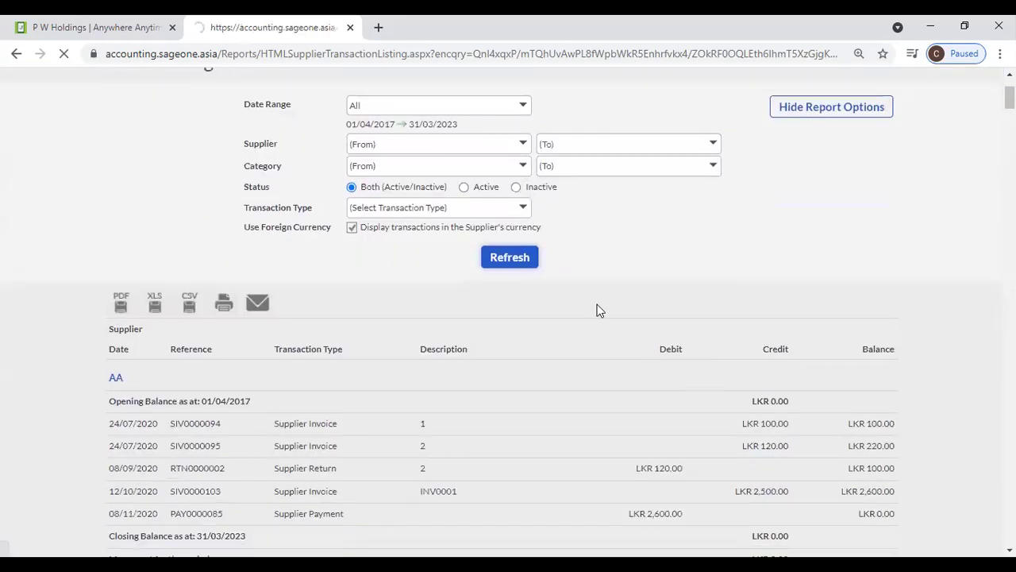
- Review the refreshed Supplier Transactions report in each supplier's currency, from AA and Aayurmed through Cash and CASL to Cinnamon Lake Side
scroll(456, 278, down, 7)
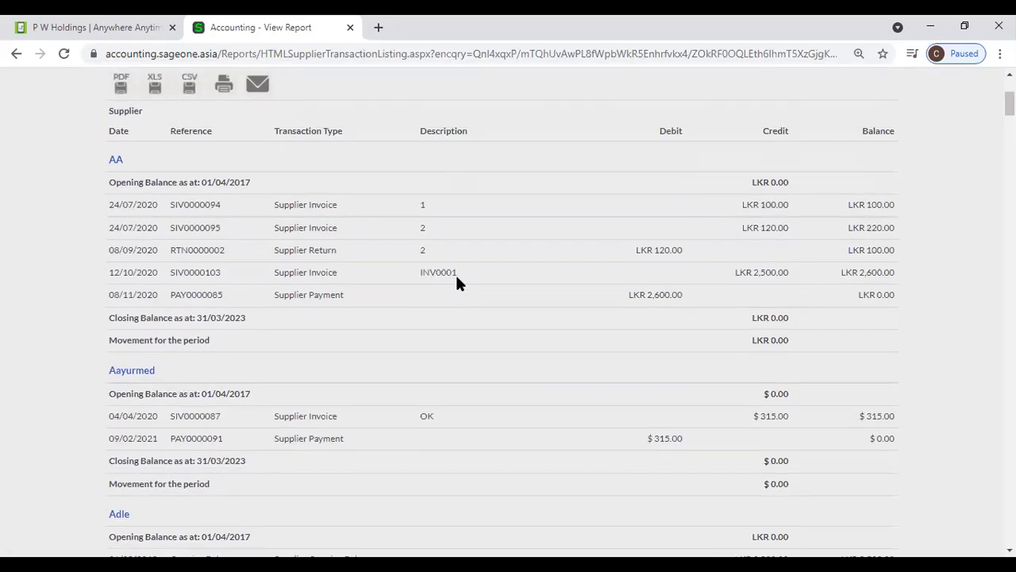
scroll(457, 283, down, 4)
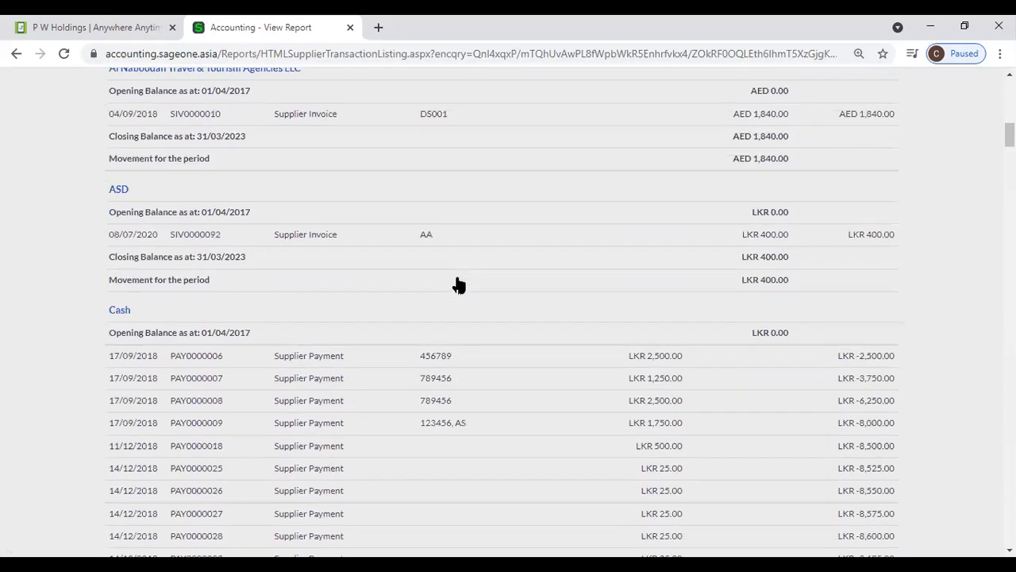
scroll(683, 240, up, 1)
scroll(683, 233, down, 4)
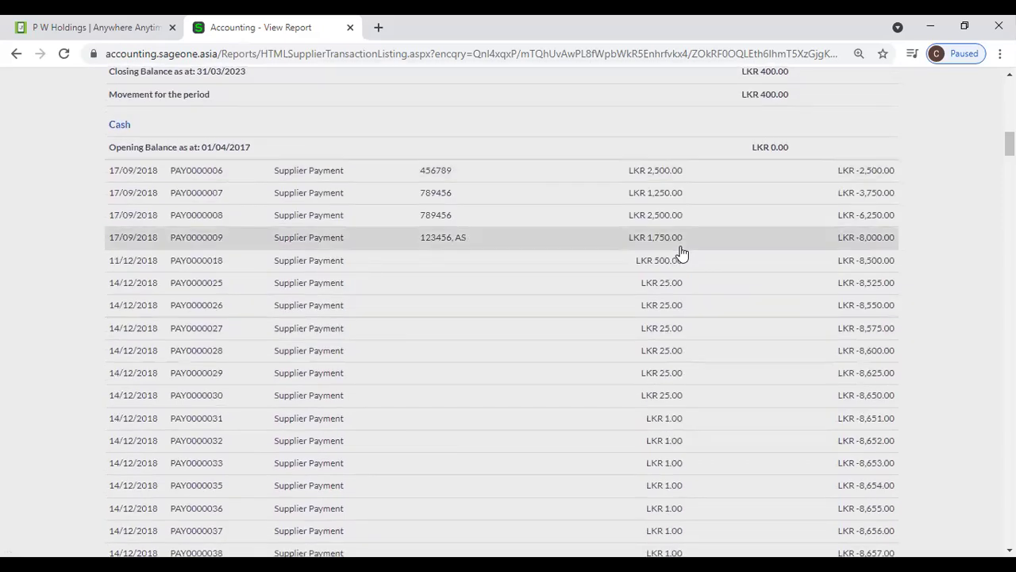
scroll(680, 254, down, 12)
scroll(683, 307, down, 8)
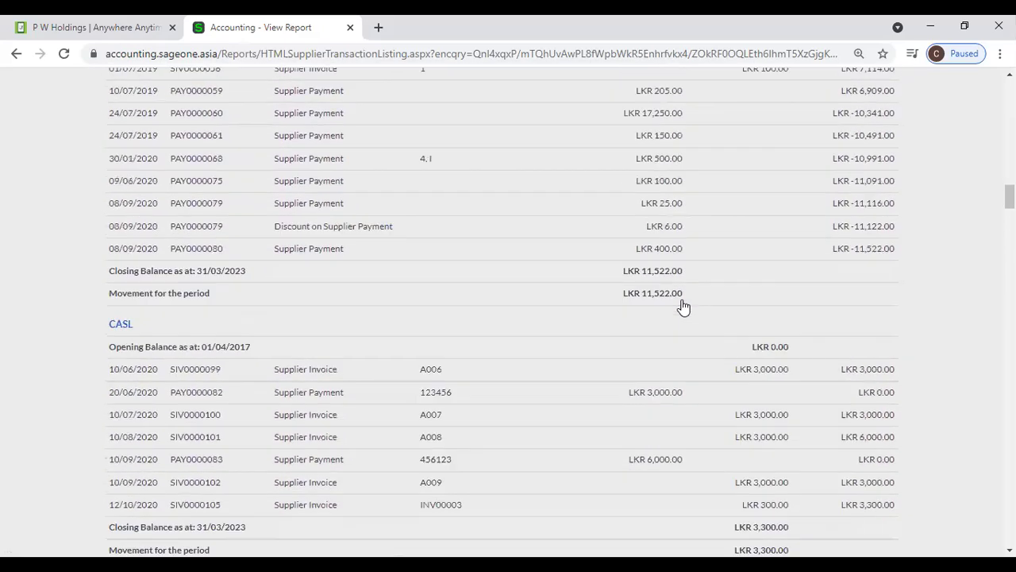
scroll(683, 306, down, 10)
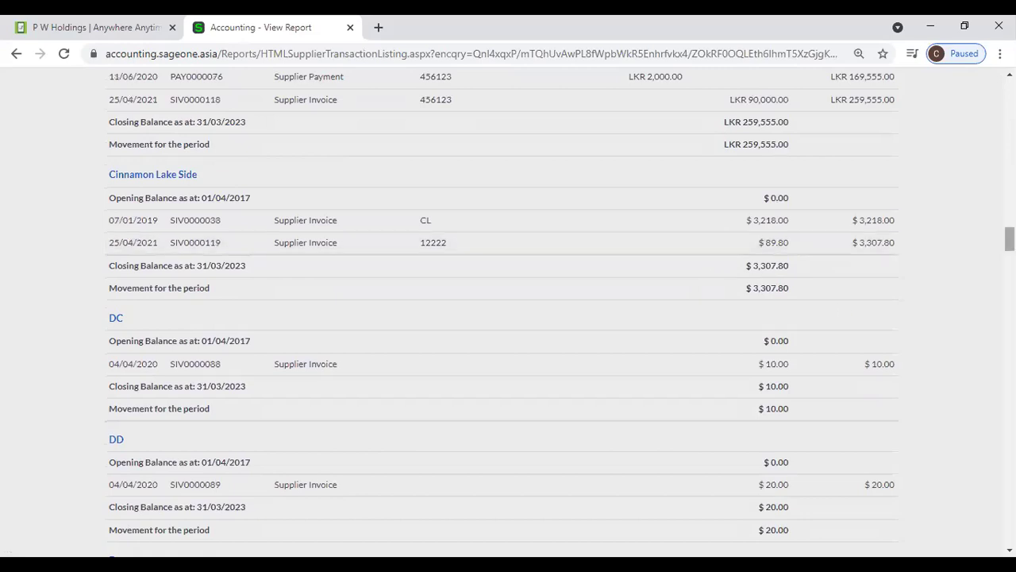
scroll(491, 282, up, 20)
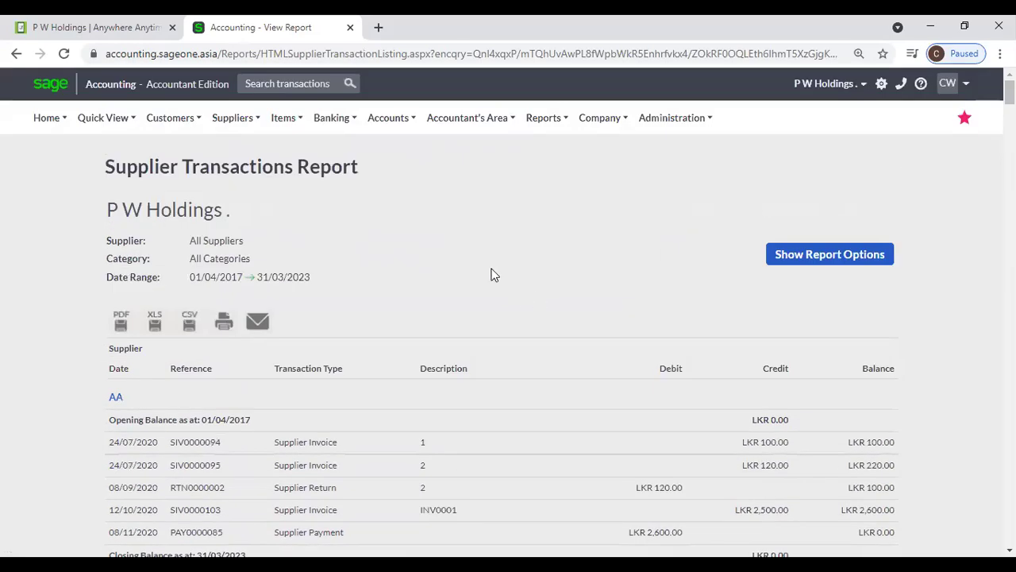
- Open the Supplier Purchase Orders report, set its date range to Yearly for the current year, and view the report
click(245, 120)
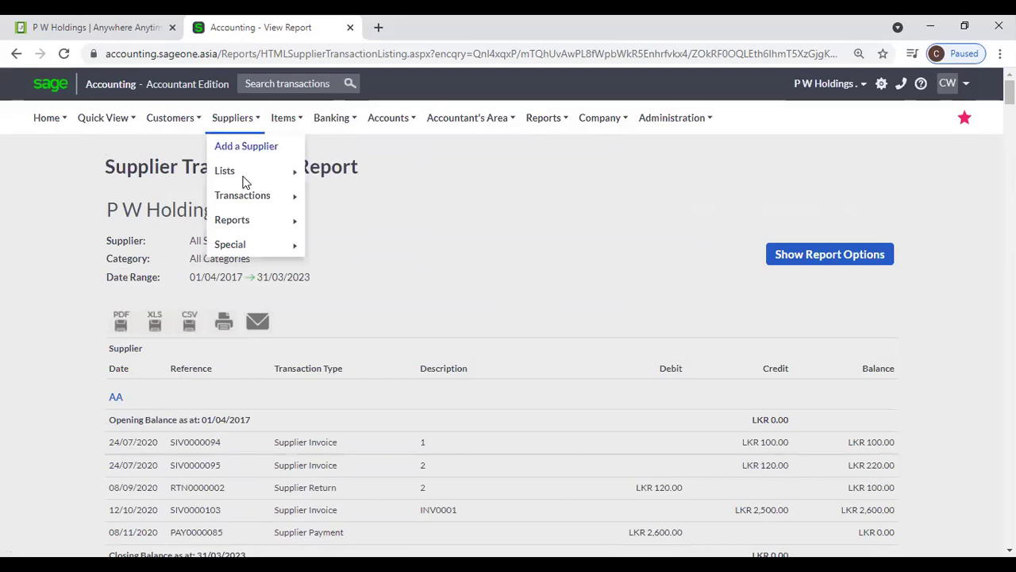
mouse_move(249, 227)
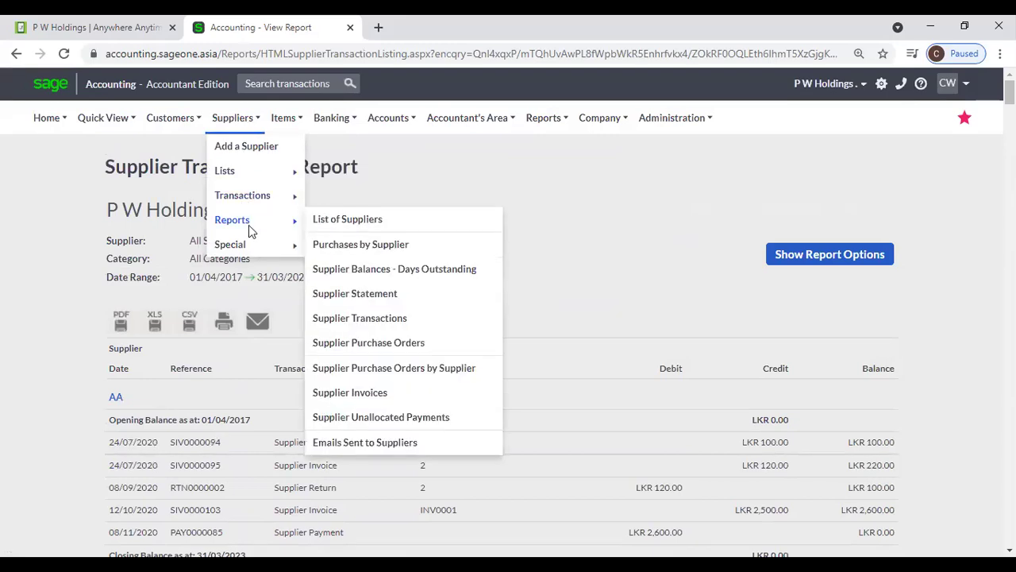
click(427, 347)
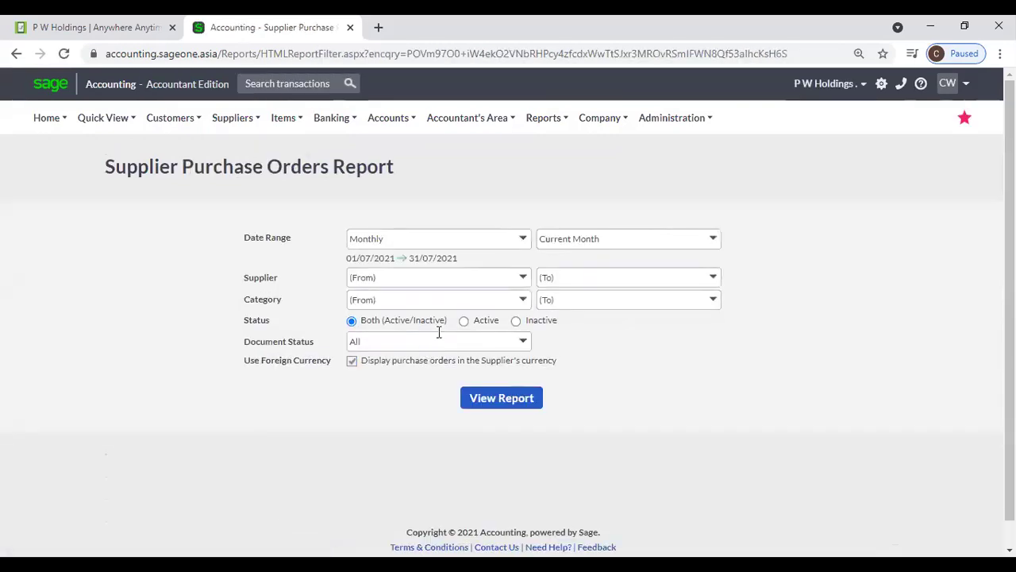
click(524, 245)
click(424, 293)
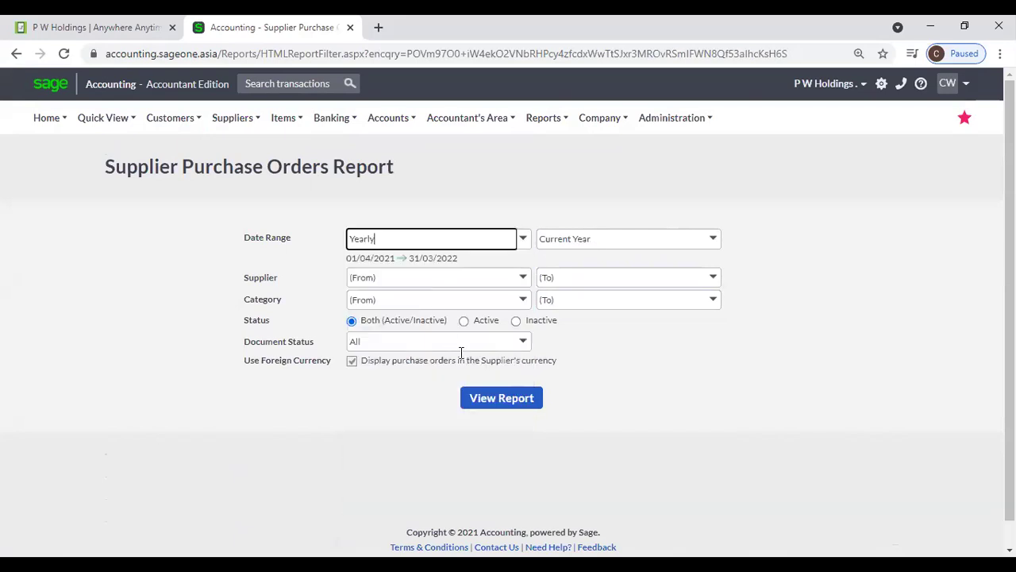
click(504, 401)
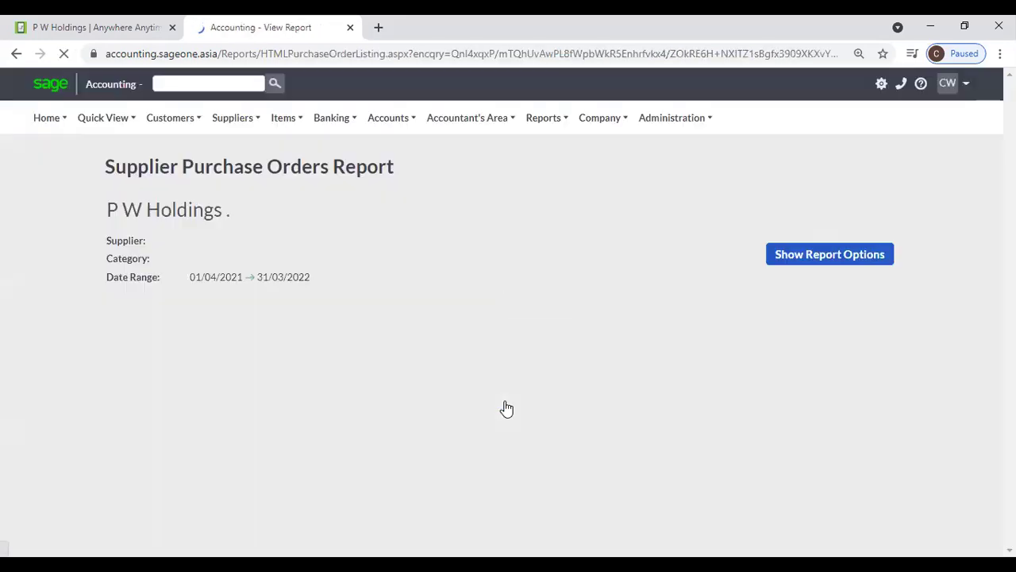
- Review the listed purchase orders, show the report options, and examine the supplier, category and document status filter choices
scroll(501, 403, down, 2)
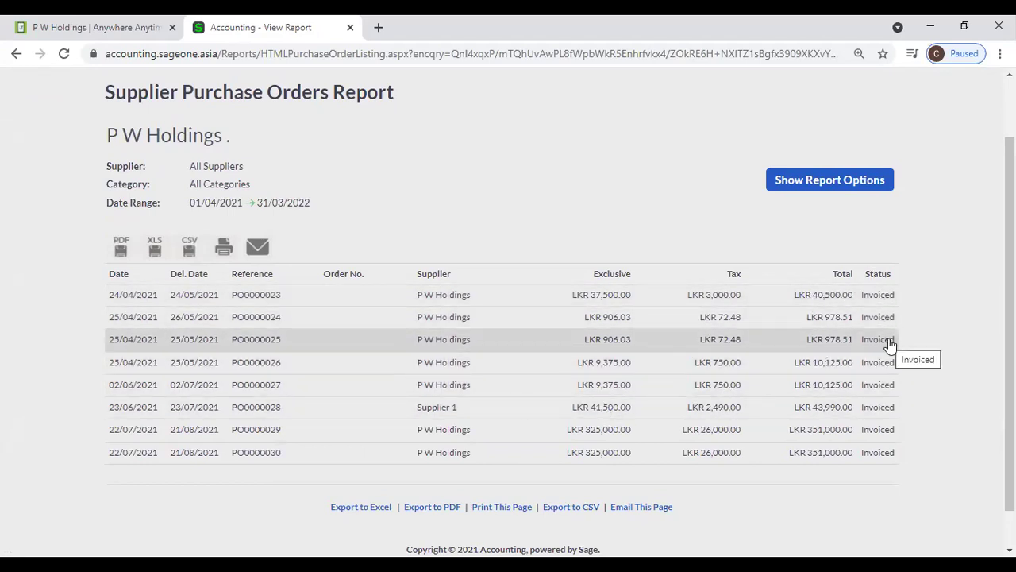
scroll(889, 343, up, 2)
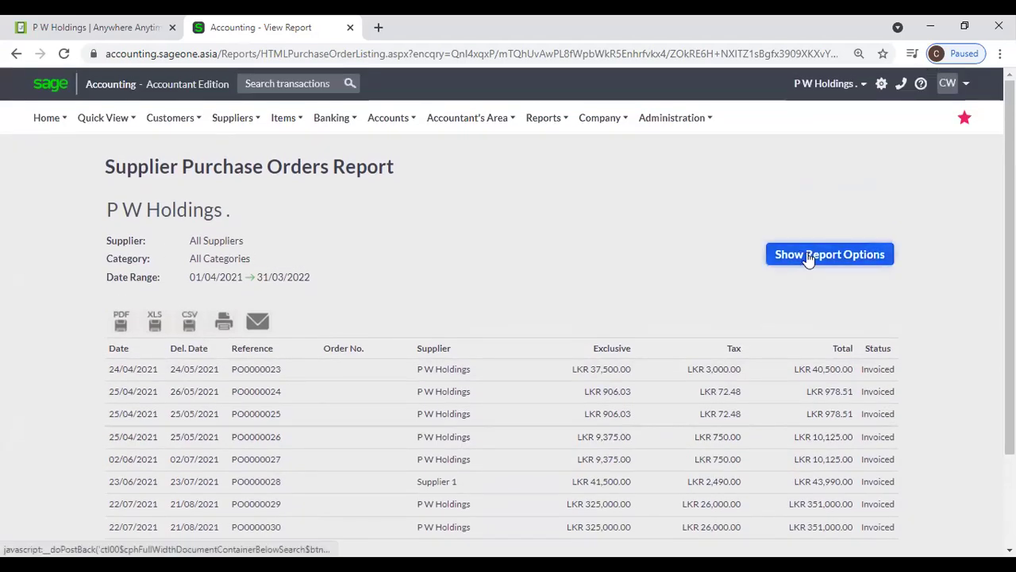
click(807, 252)
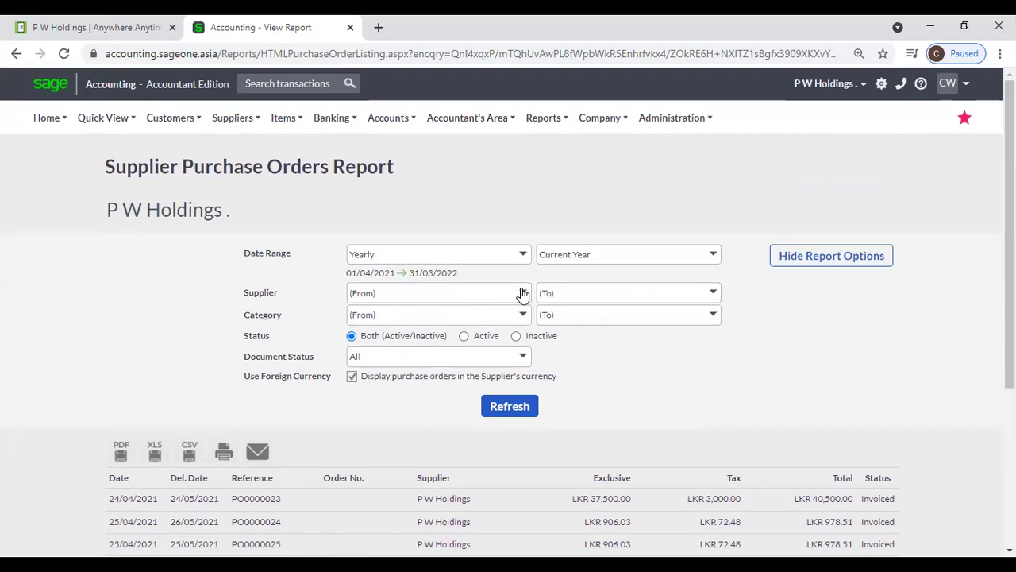
click(524, 293)
click(521, 278)
click(523, 314)
click(648, 365)
click(524, 359)
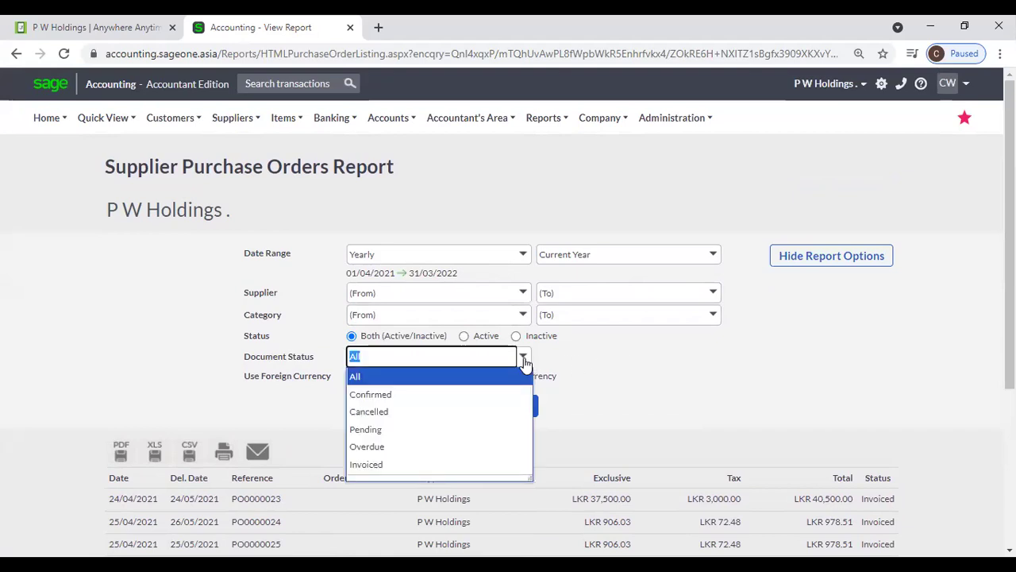
click(600, 373)
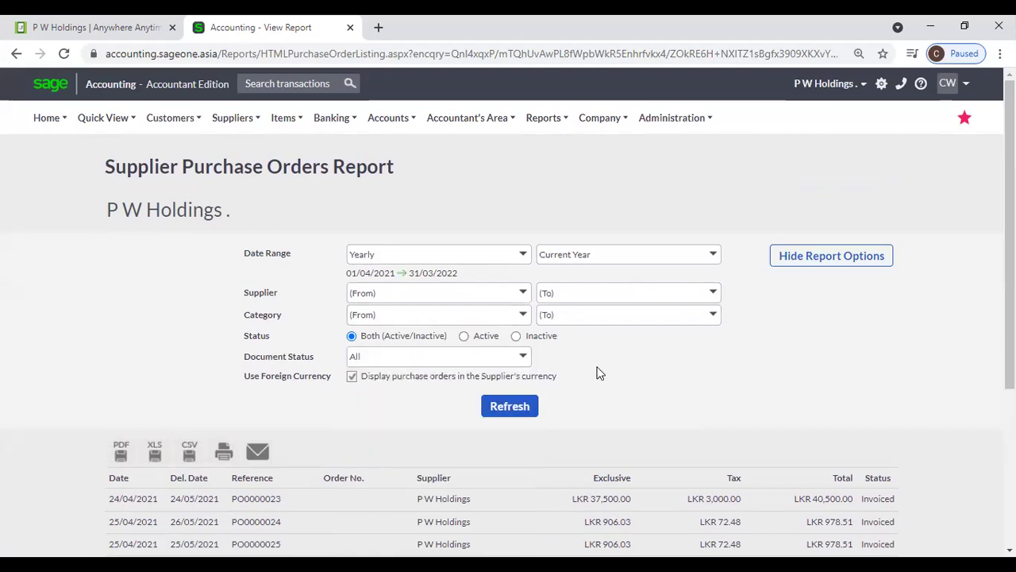
- Filter the Supplier Purchase Orders Report to document status Overdue and date range All, and refresh the report
click(521, 359)
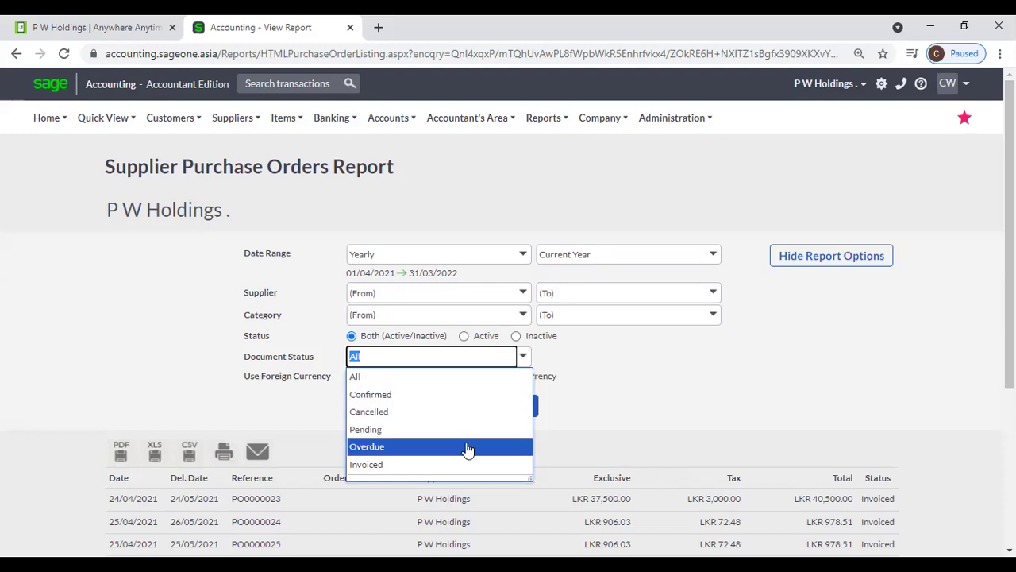
scroll(630, 410, down, 2)
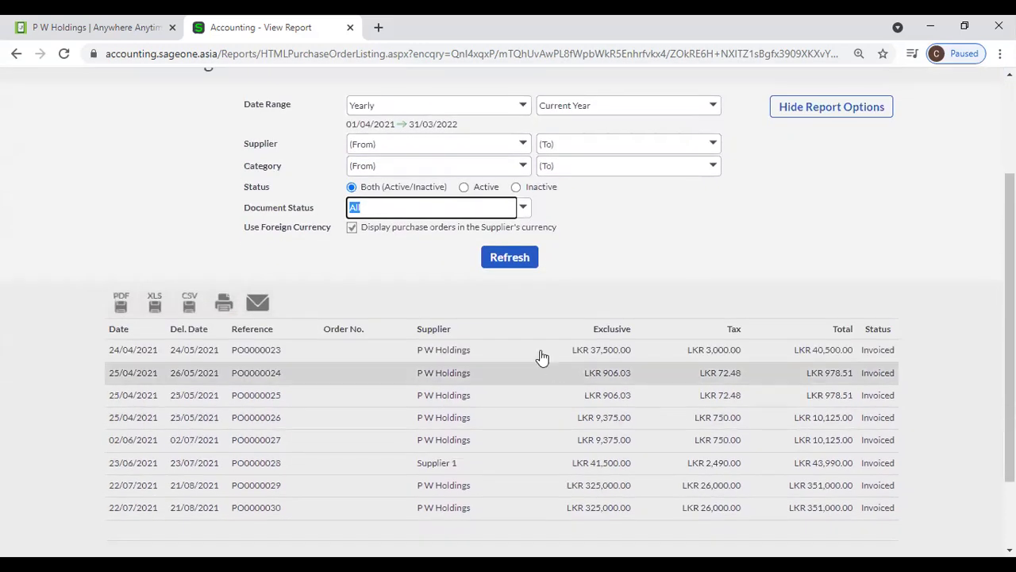
click(523, 209)
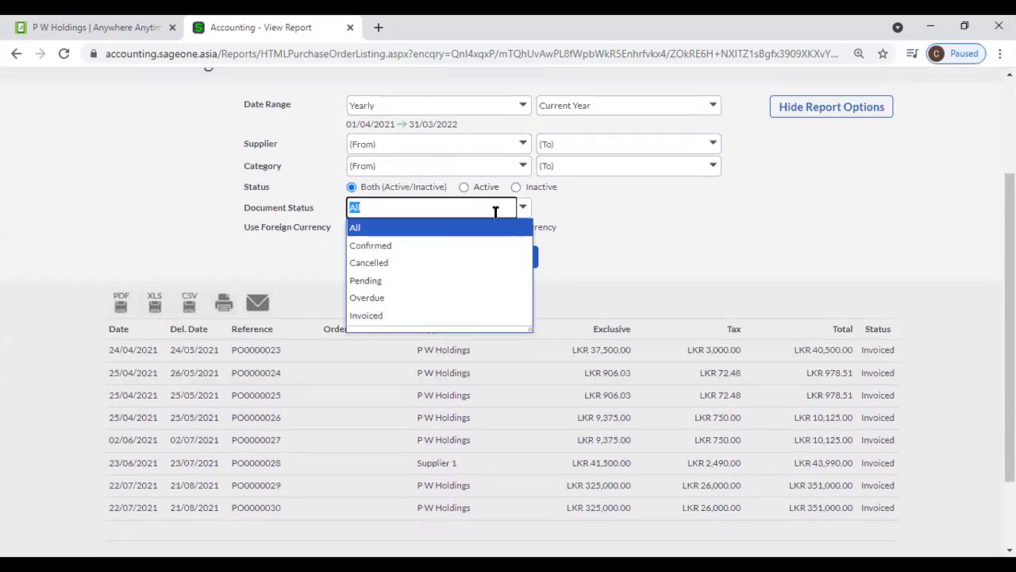
click(429, 297)
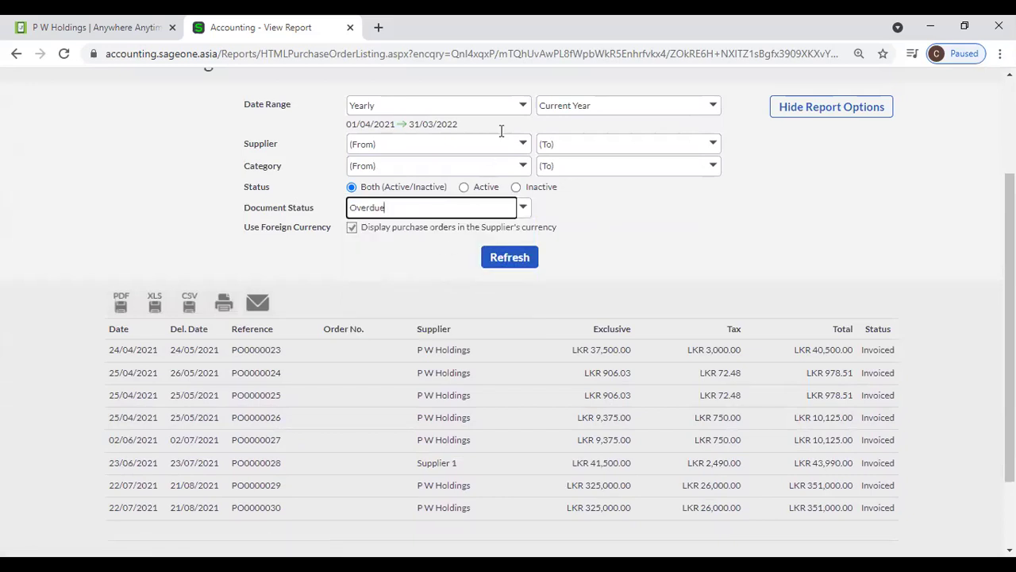
click(523, 105)
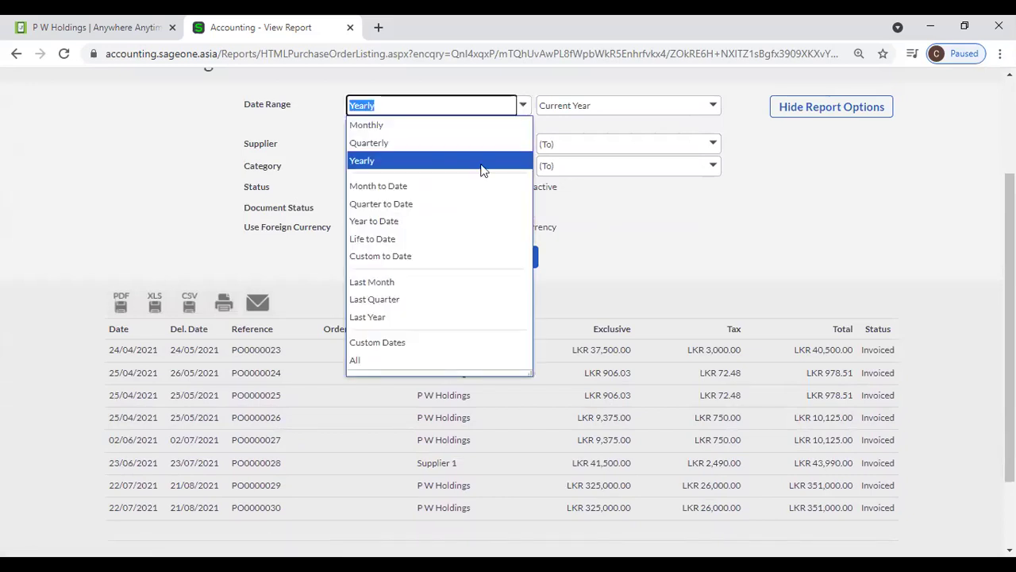
click(429, 358)
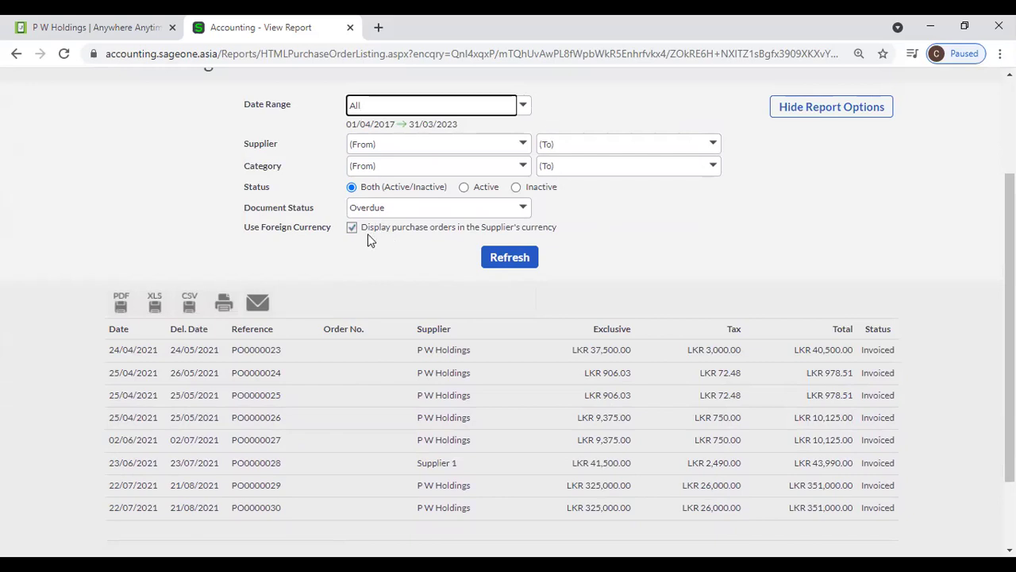
click(512, 258)
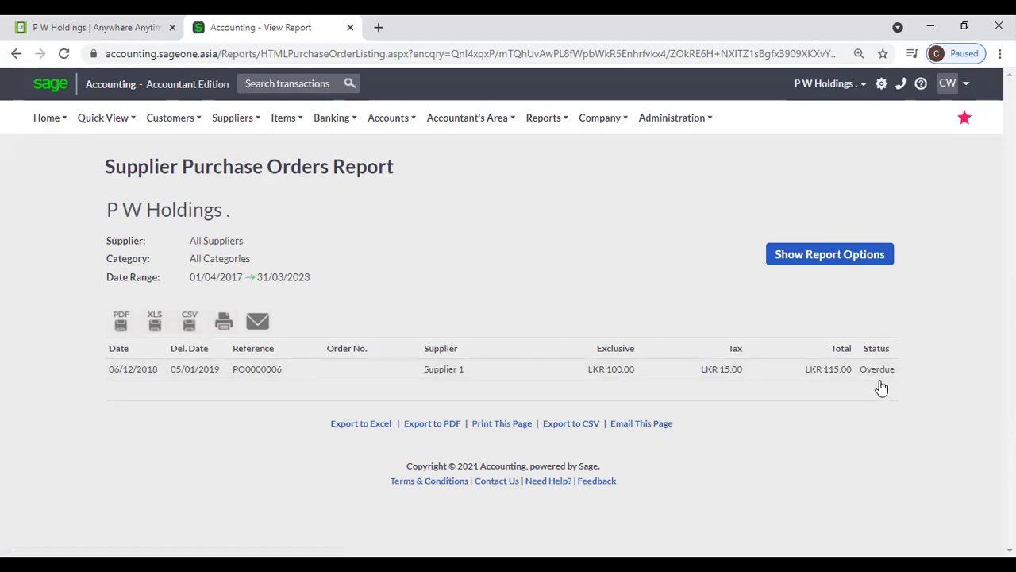
- Show the report options again, set the document status to All, and refresh the report
click(825, 259)
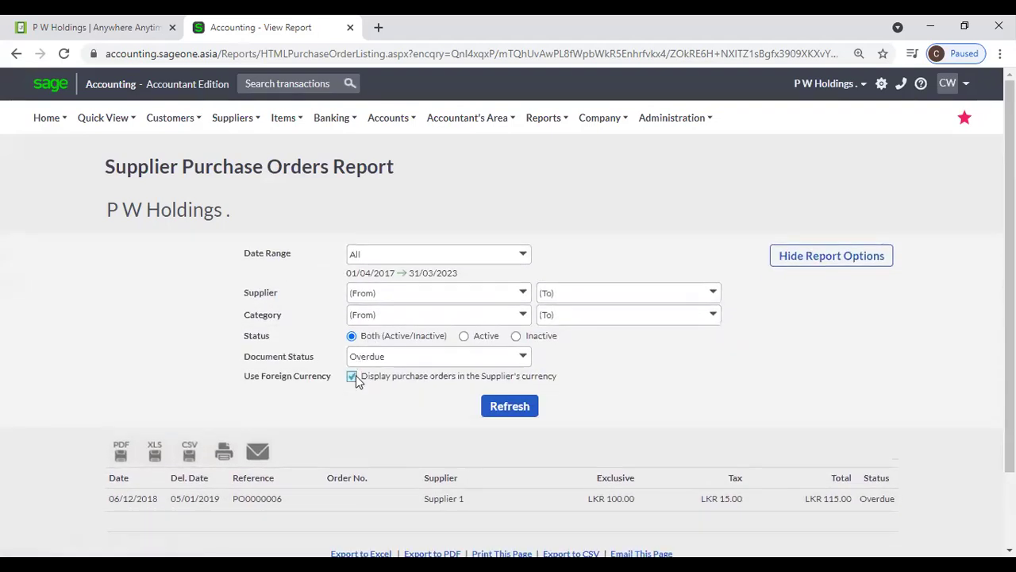
click(524, 356)
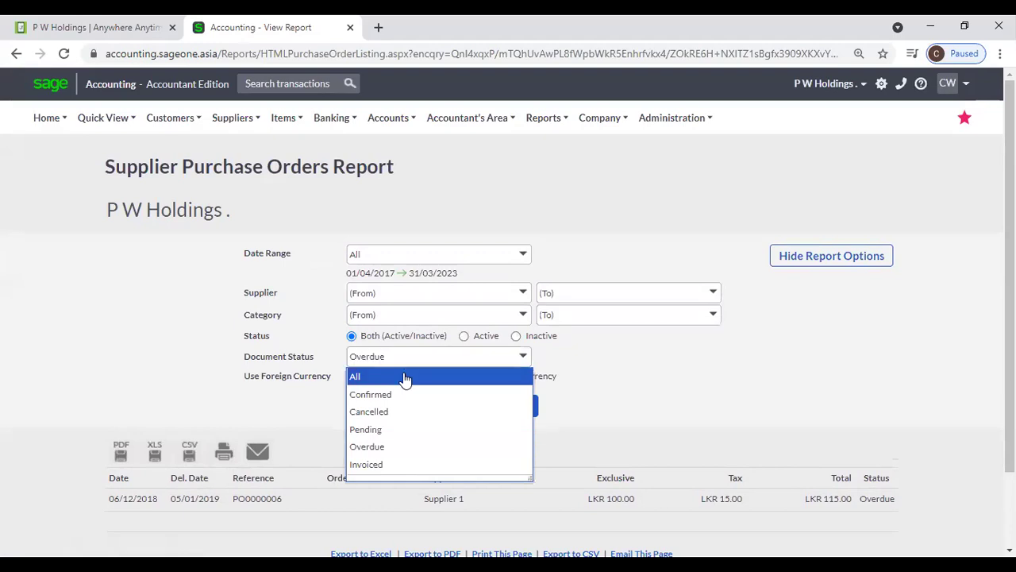
click(425, 376)
click(507, 406)
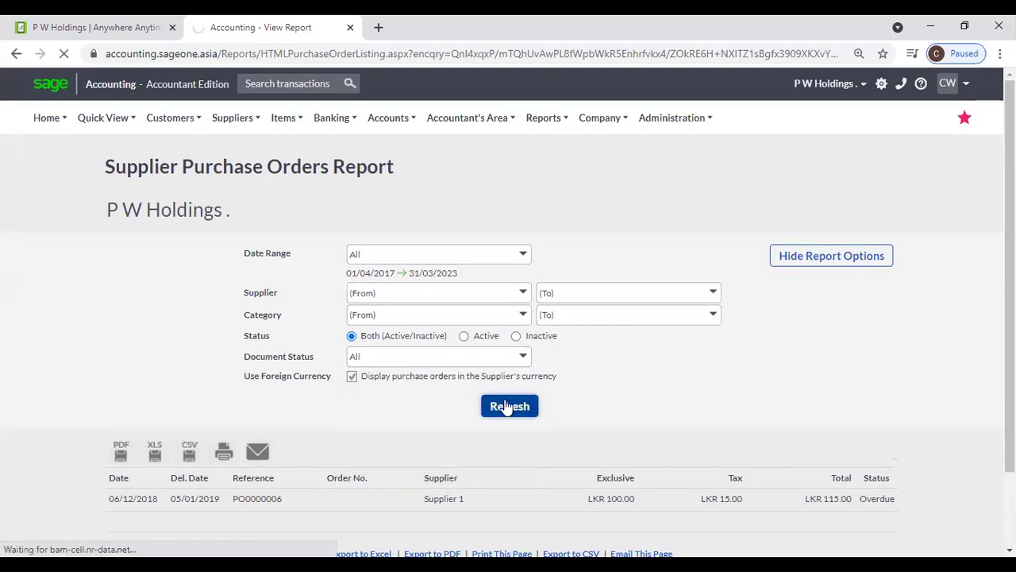
- Turn off displaying purchase orders in the supplier's currency and refresh the report
scroll(501, 407, down, 3)
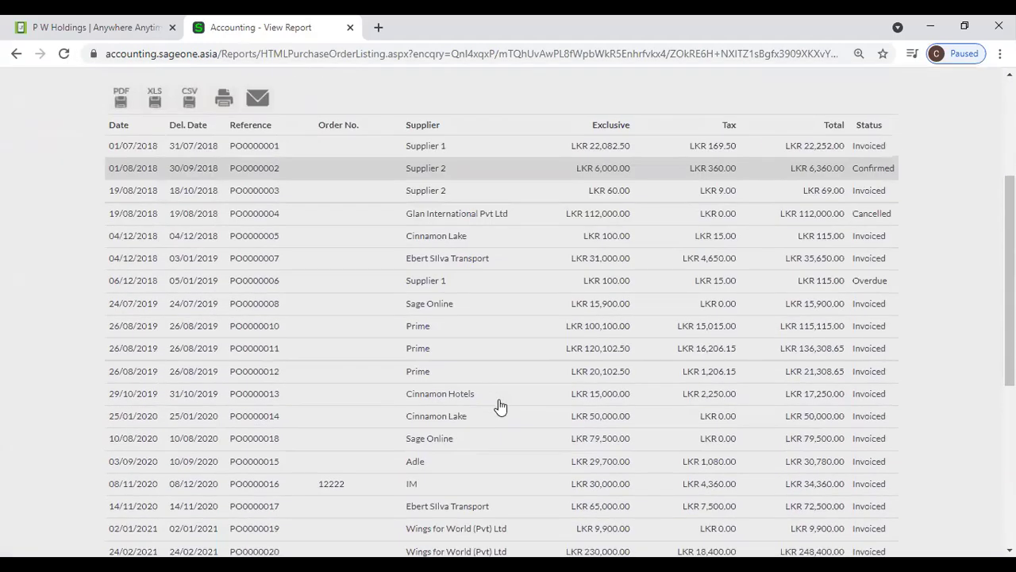
scroll(500, 407, down, 2)
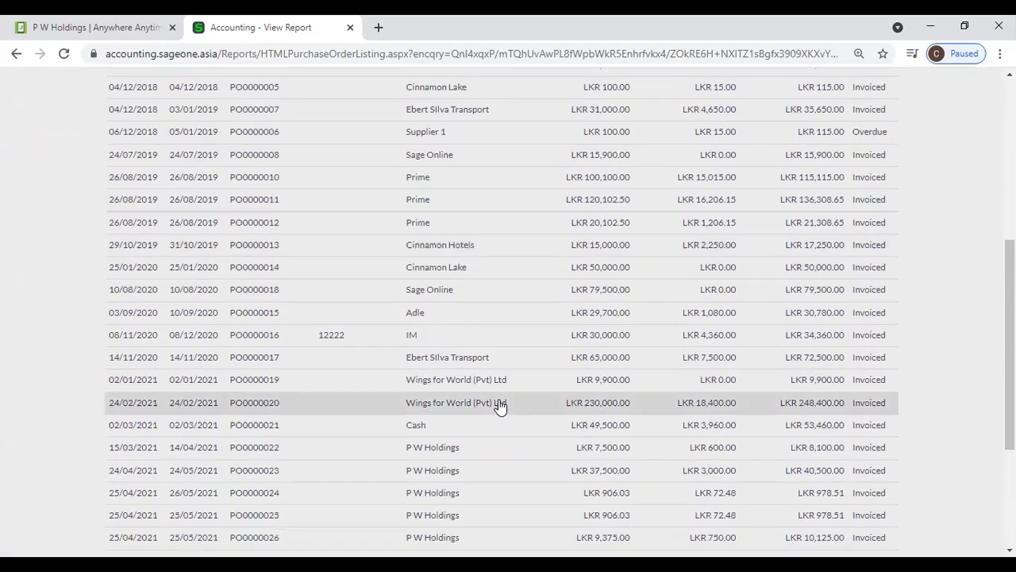
scroll(500, 406, down, 3)
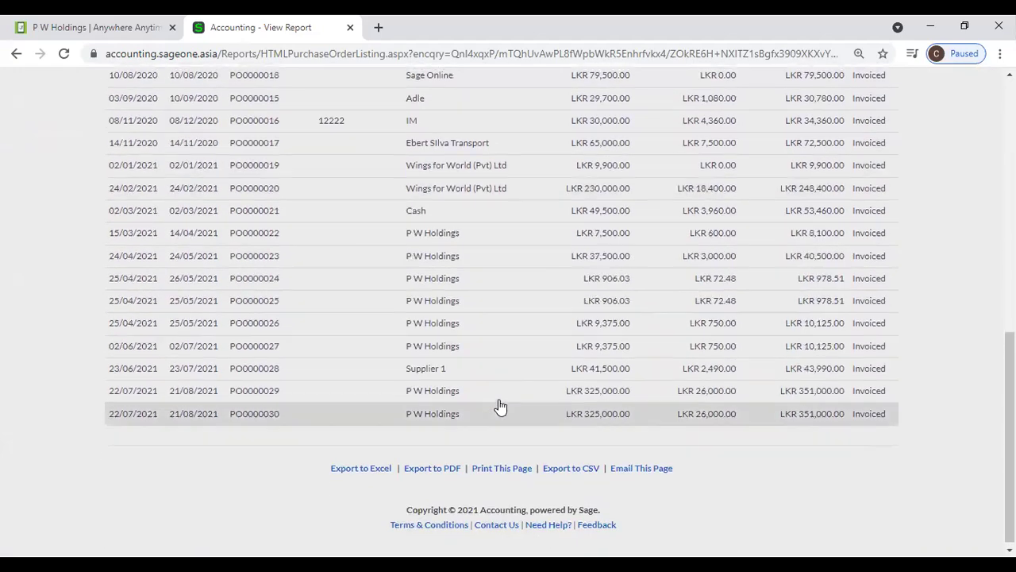
scroll(500, 407, up, 10)
click(810, 256)
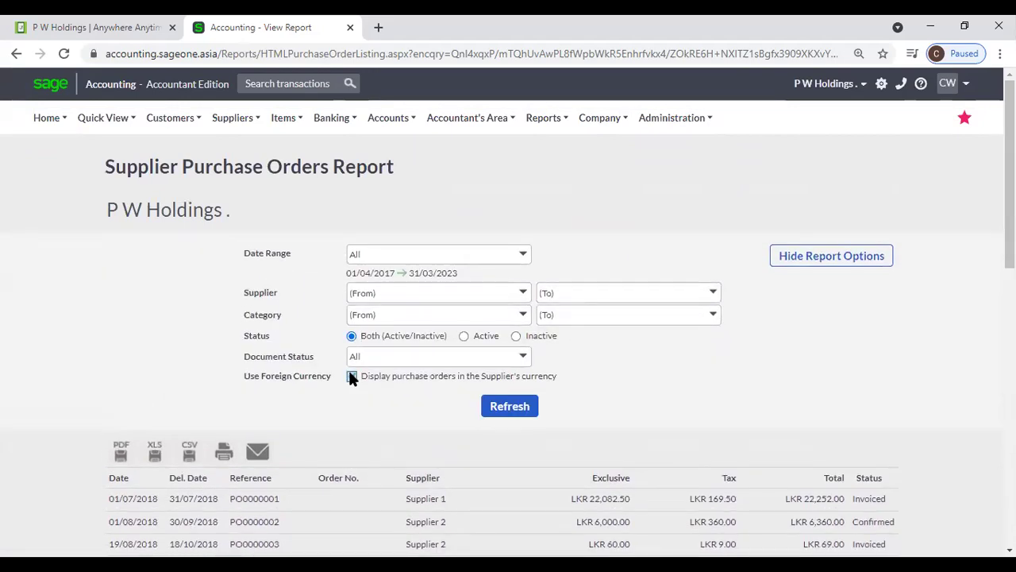
click(493, 409)
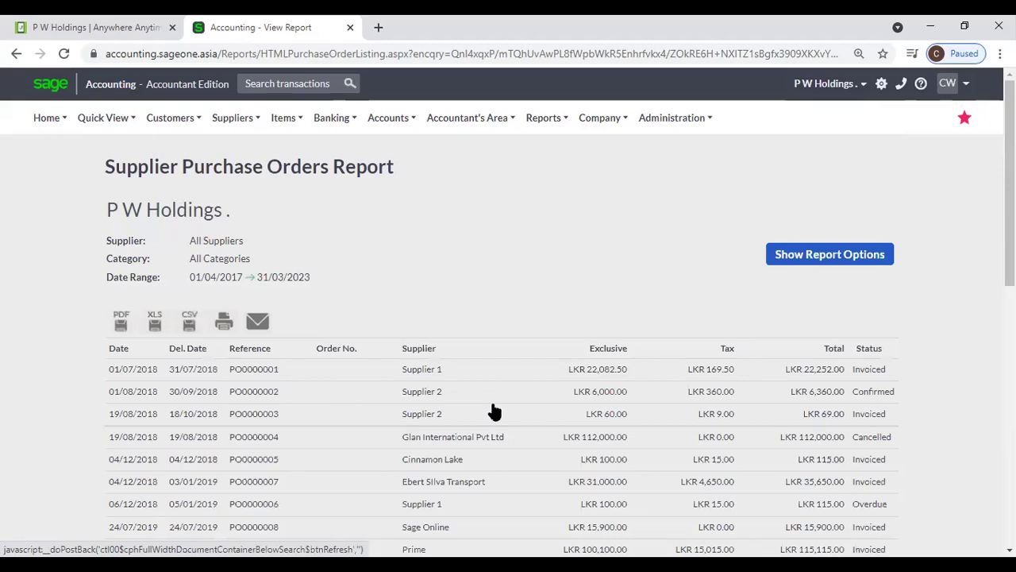
- Examine the refreshed report against its foreign currency option, including the grand total row
scroll(492, 331, down, 8)
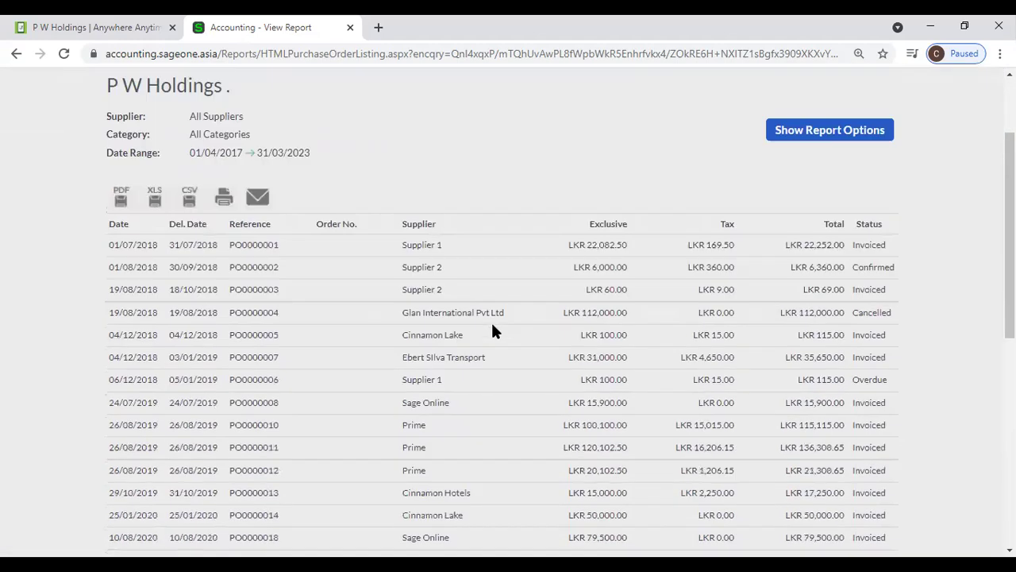
scroll(492, 331, up, 8)
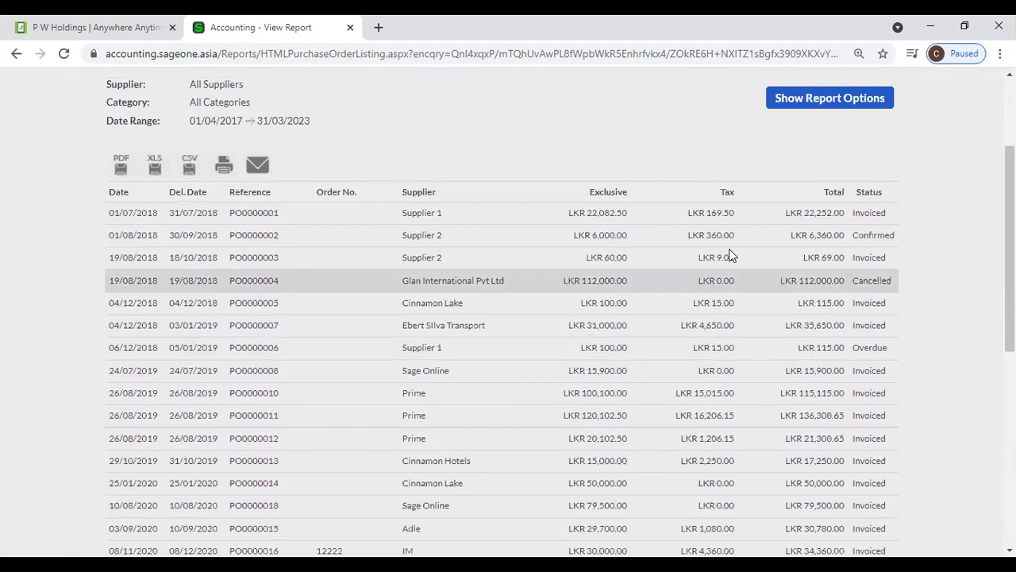
click(796, 240)
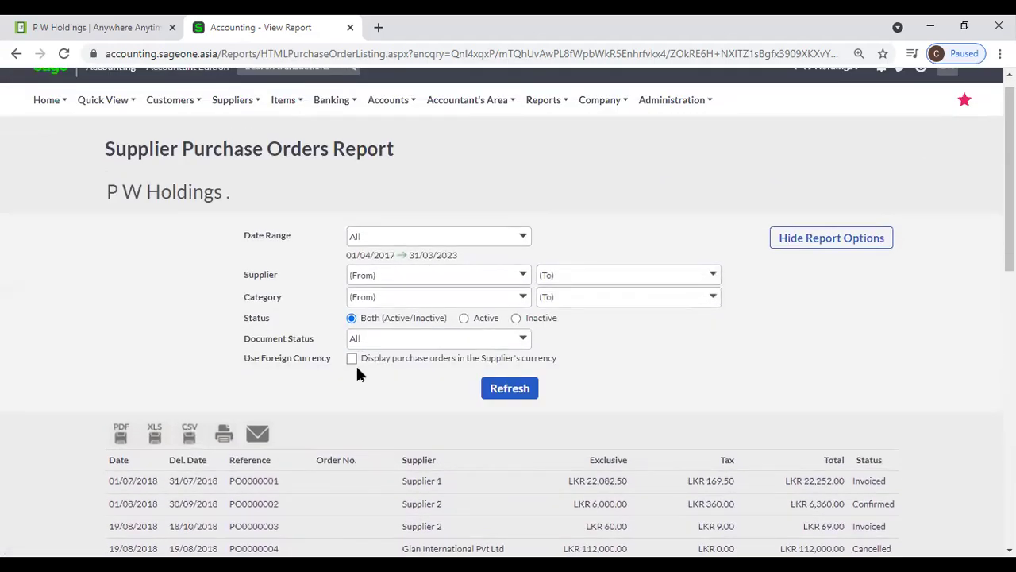
scroll(378, 366, down, 8)
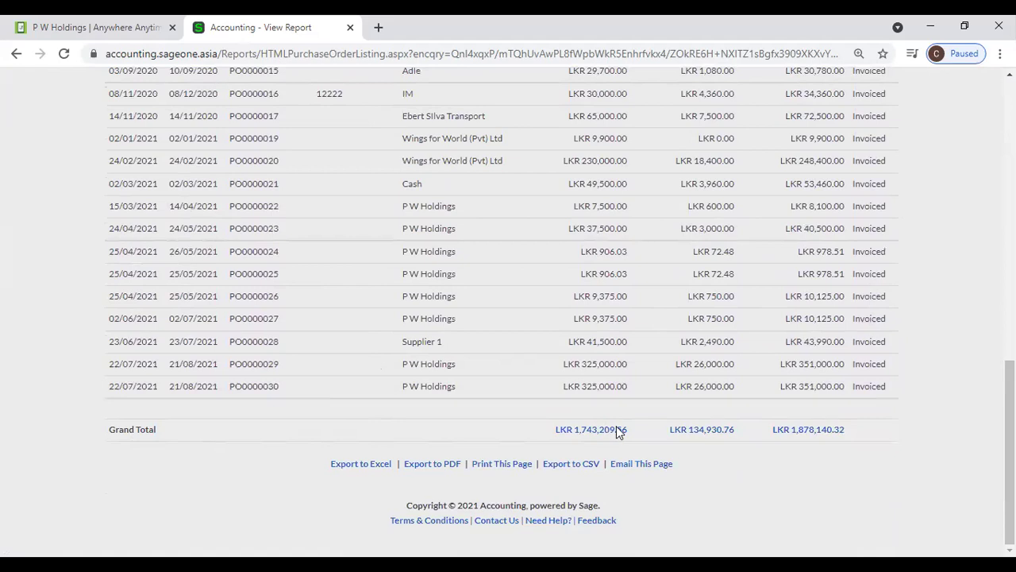
scroll(616, 429, up, 8)
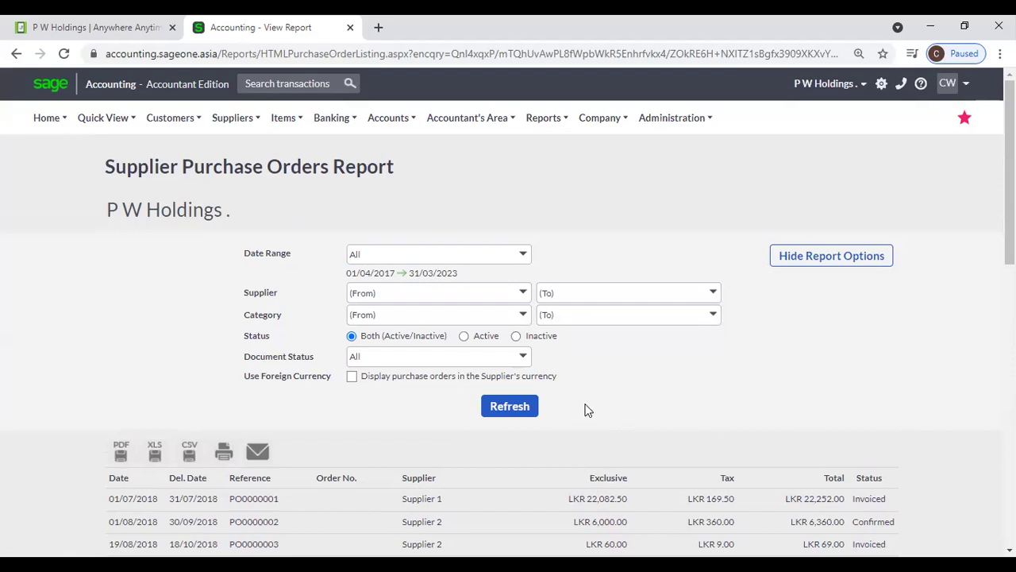
click(232, 117)
mouse_move(247, 226)
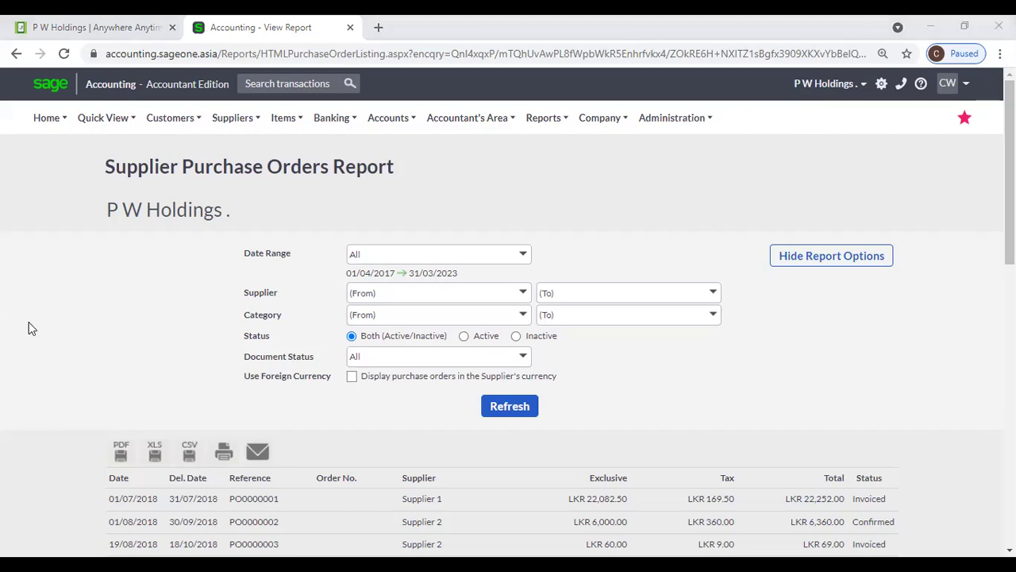
scroll(56, 333, down, 1)
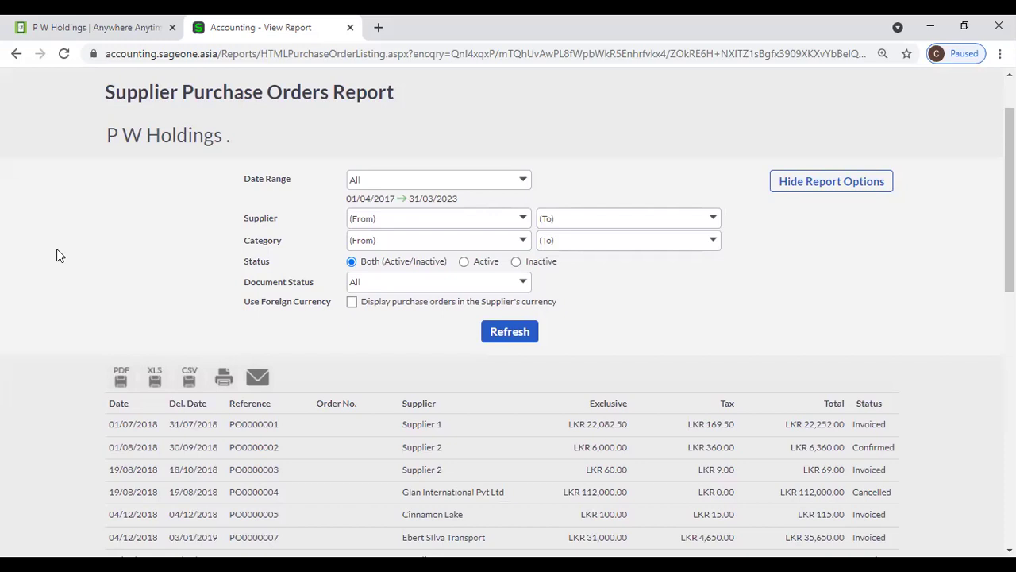
scroll(56, 254, up, 1)
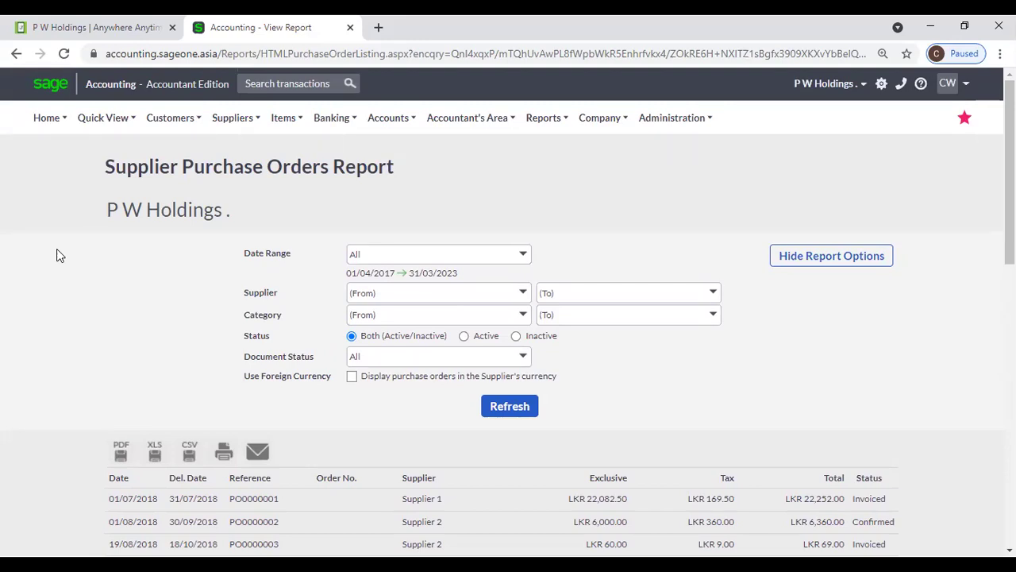
click(297, 40)
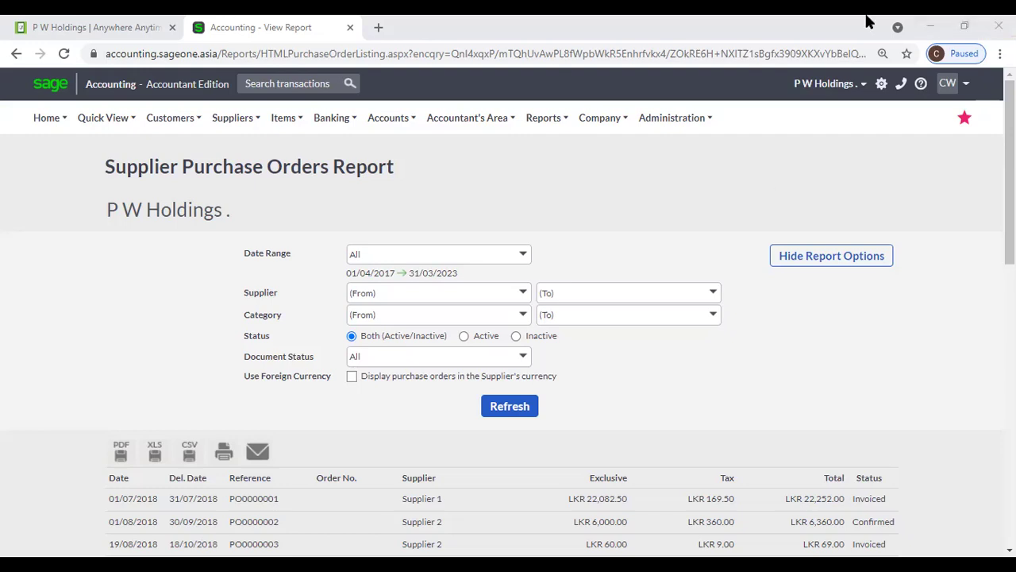
click(30, 416)
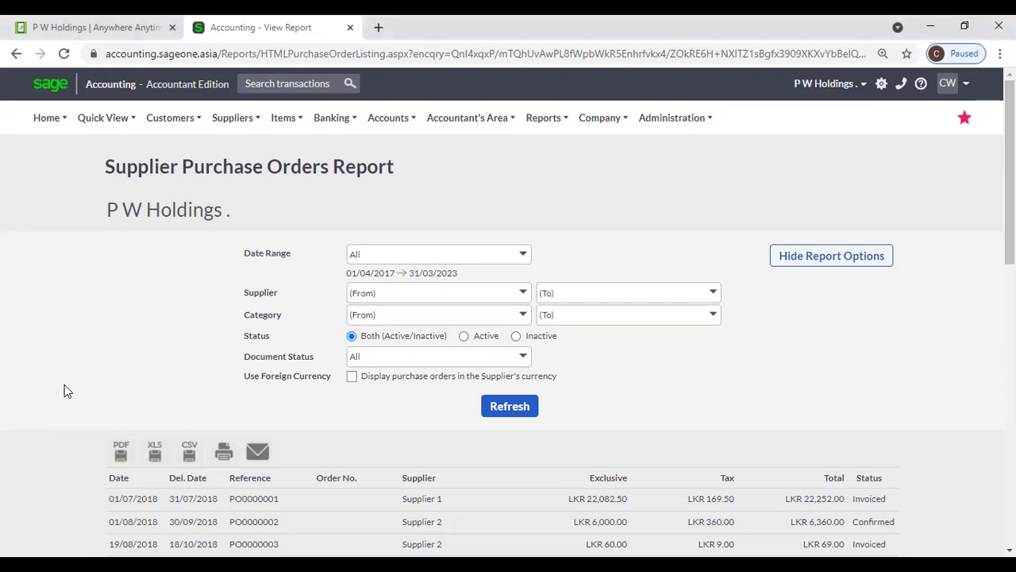
- Duplicate the browser tab holding the purchase orders report and return to the original tab
right_click(240, 29)
click(270, 138)
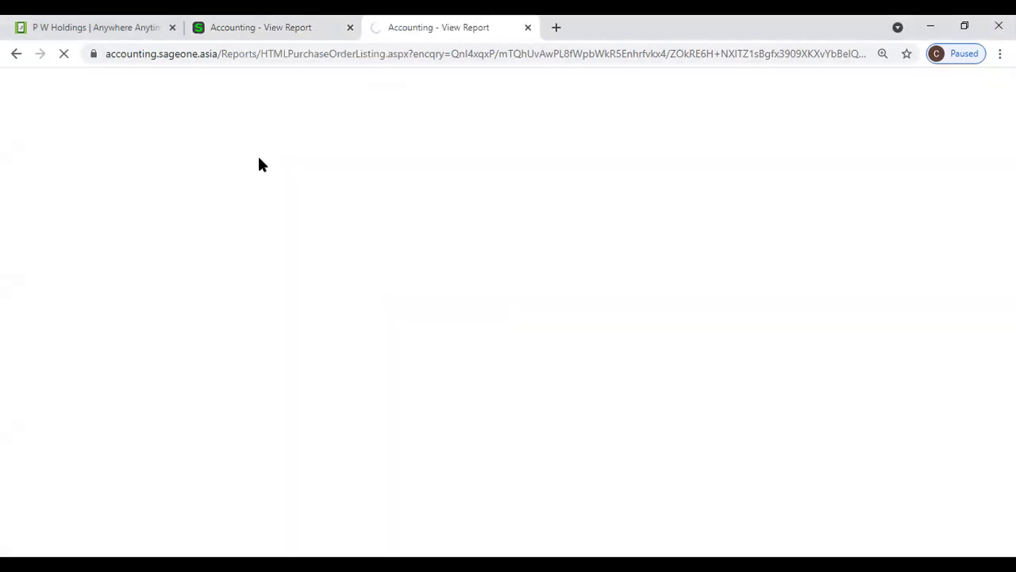
click(274, 28)
- Open the Supplier Purchase Orders By Supplier Report
mouse_move(238, 129)
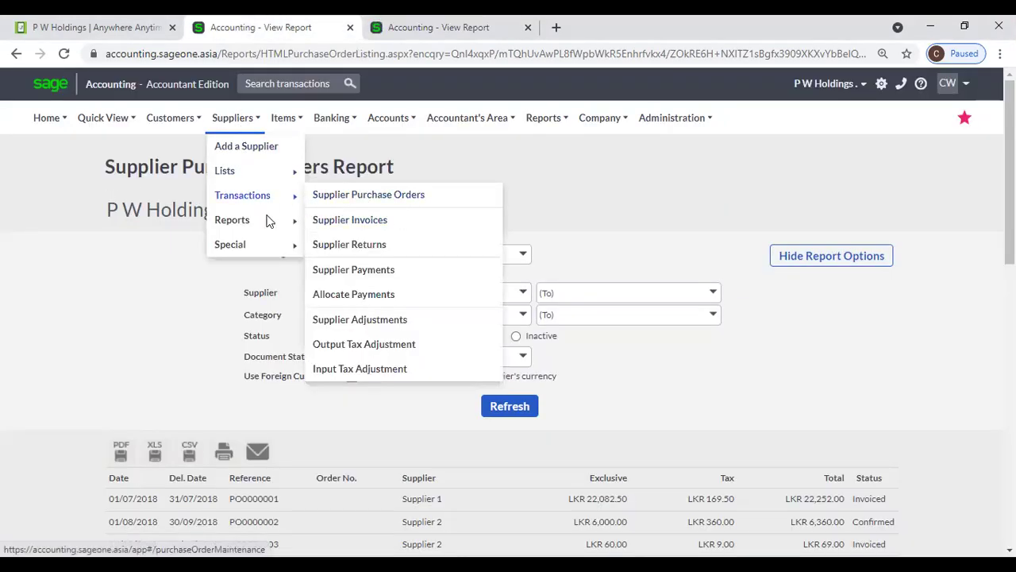
mouse_move(268, 221)
click(390, 370)
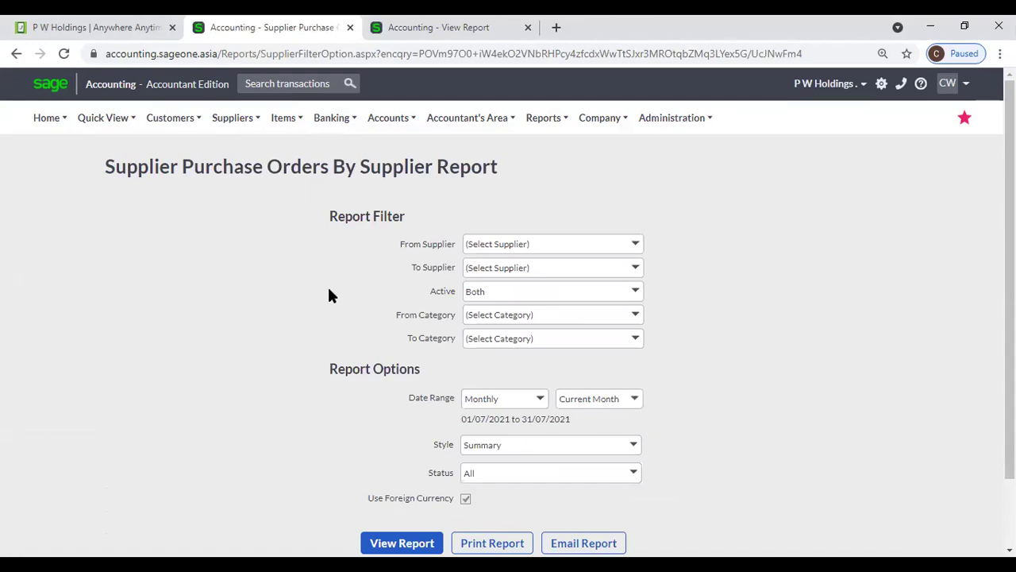
- Set the by-supplier report's date range to Yearly
scroll(329, 290, down, 2)
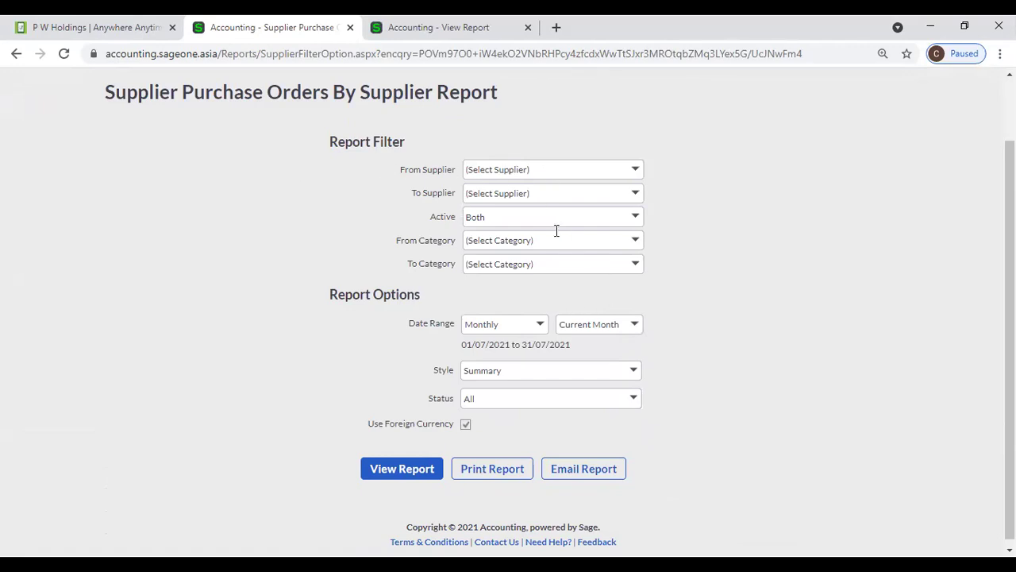
click(540, 326)
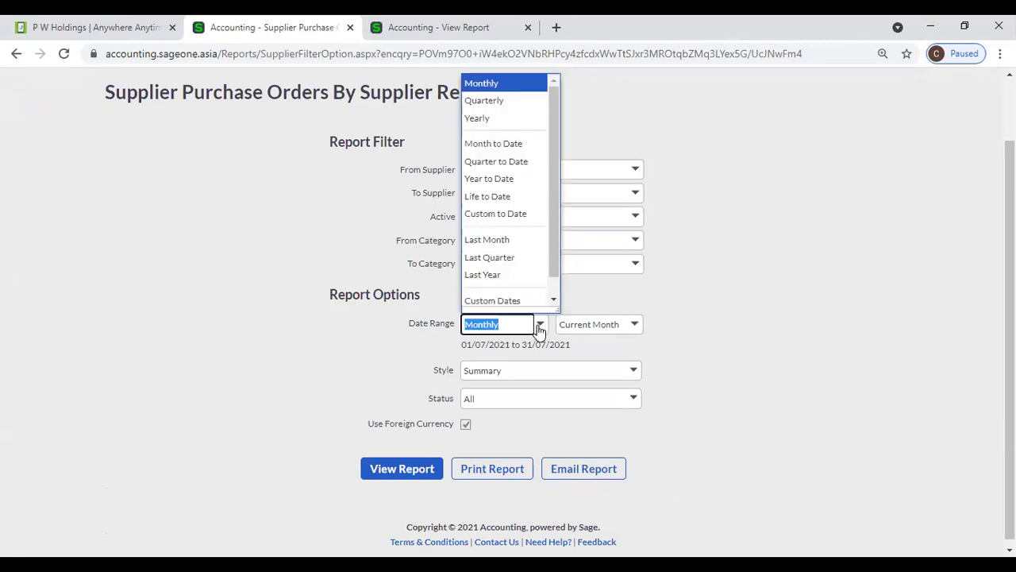
click(499, 119)
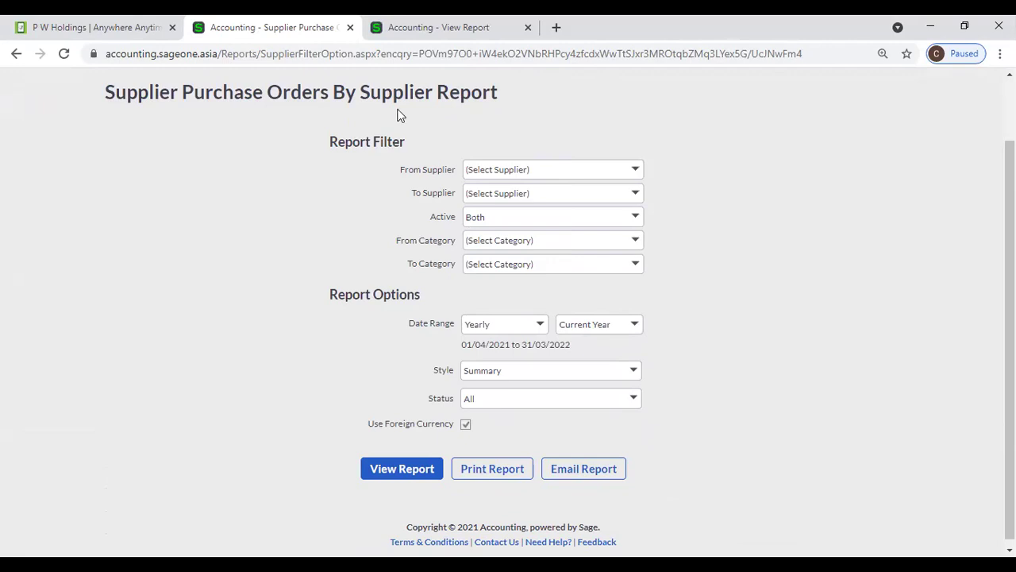
- Check the date range of the Supplier Purchase Orders Report in the other browser tab and return to the by-supplier options
click(389, 35)
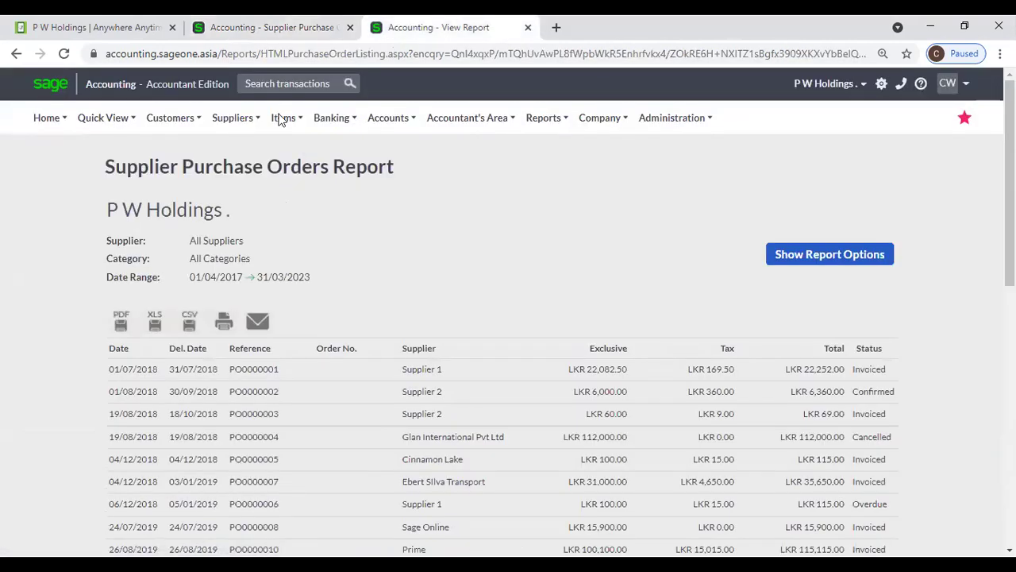
mouse_move(286, 118)
mouse_move(302, 170)
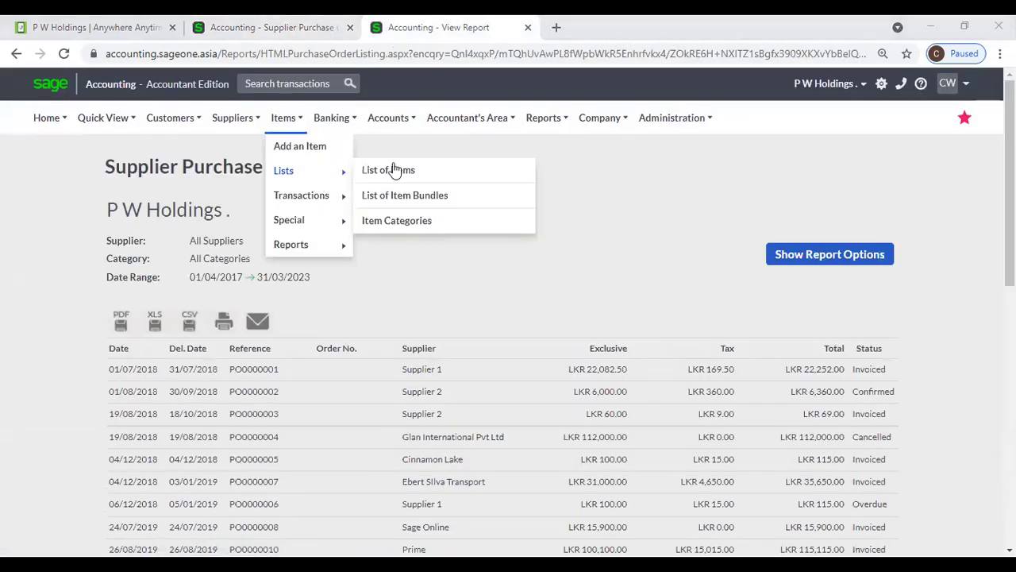
click(316, 30)
- Set the by-supplier report's date range to All and view the summary report
click(539, 327)
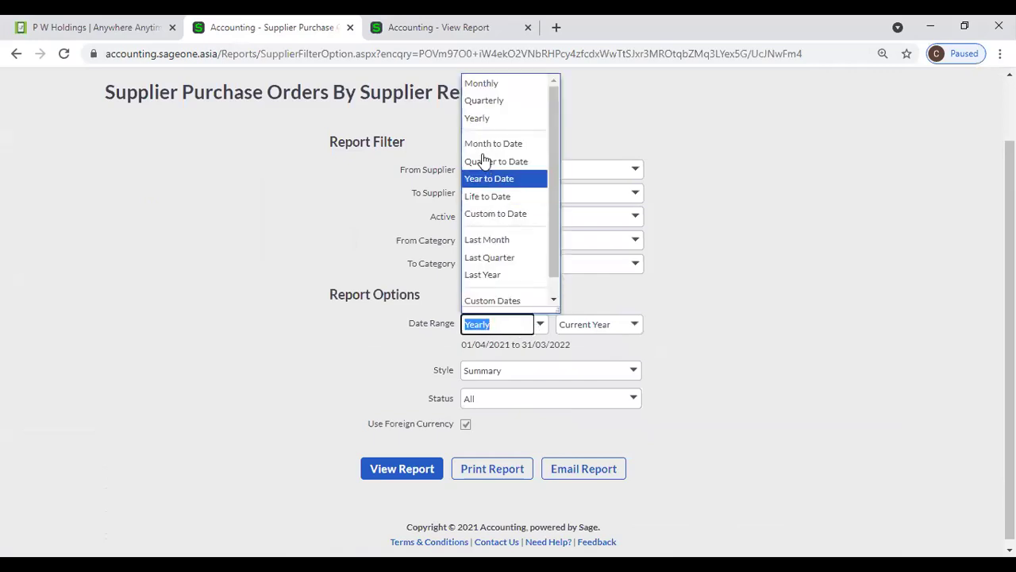
scroll(514, 277, down, 1)
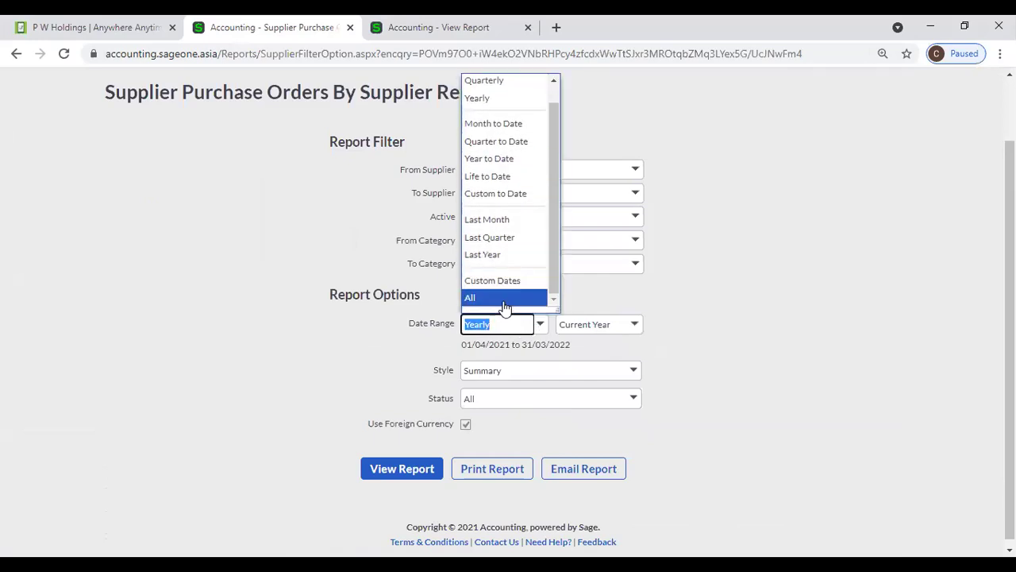
click(504, 302)
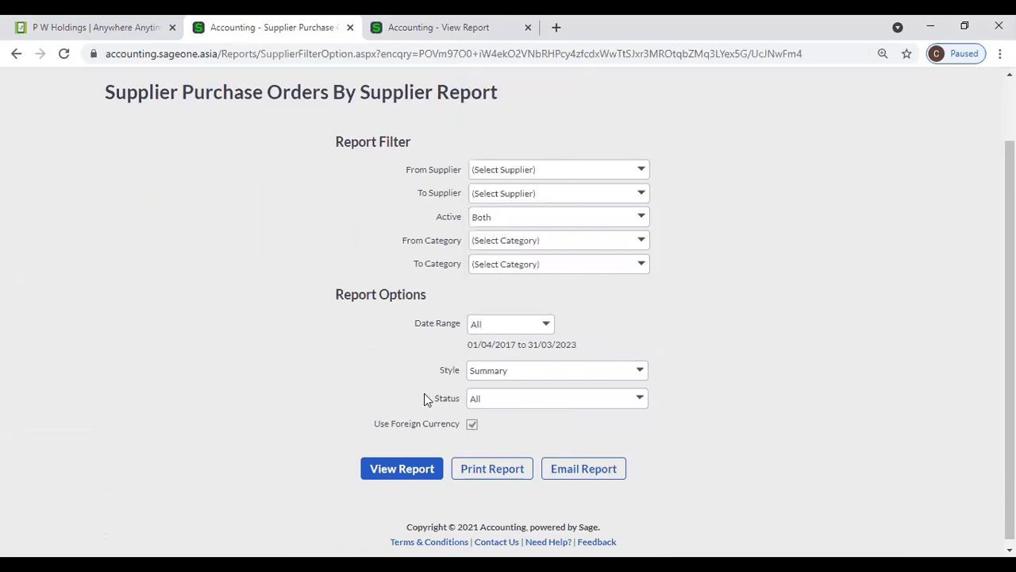
click(387, 475)
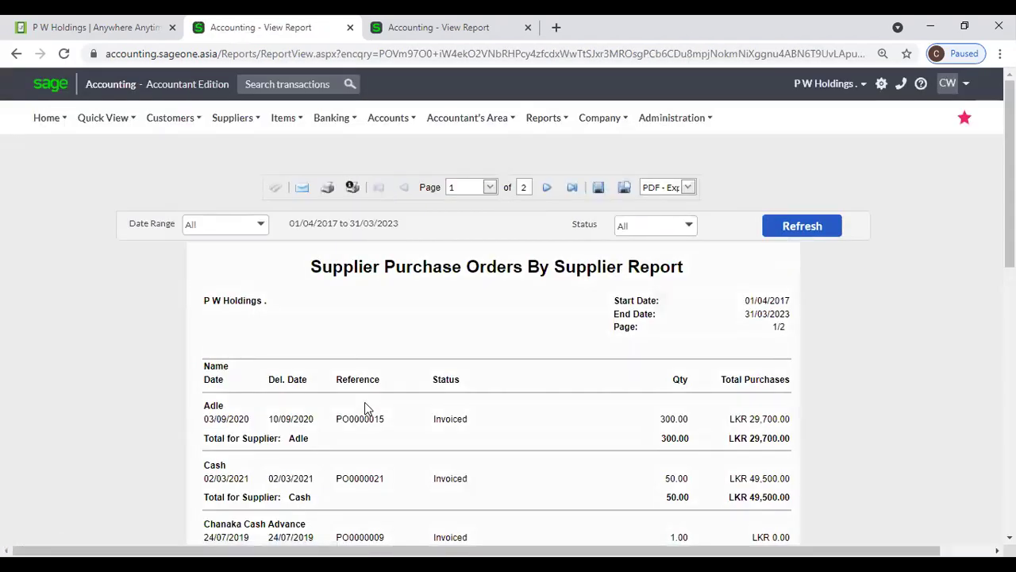
- Compare the by-supplier report's grouping, quantities and supplier totals with the plain Supplier Purchase Orders Report in the other browser tab
click(379, 36)
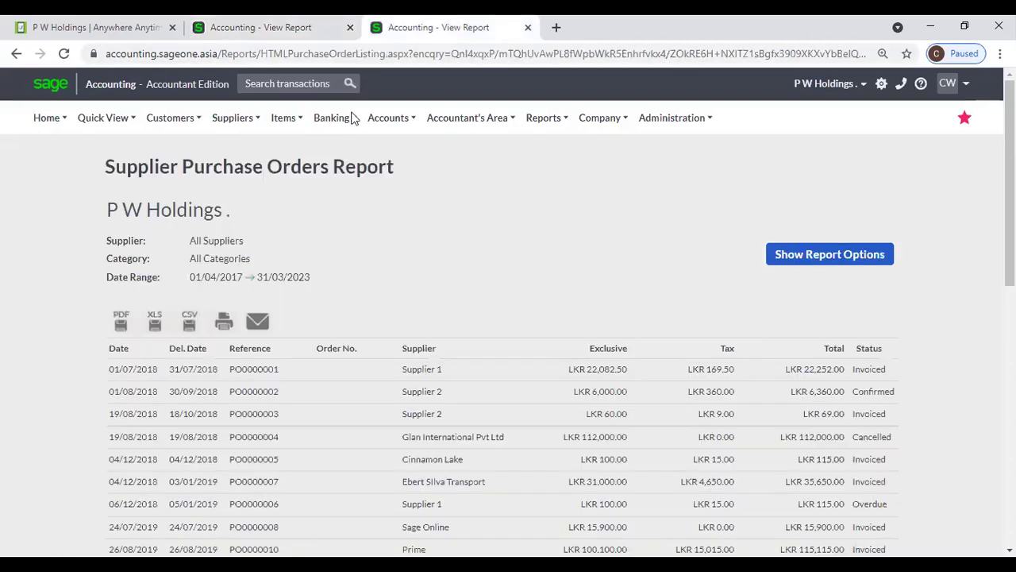
mouse_move(234, 129)
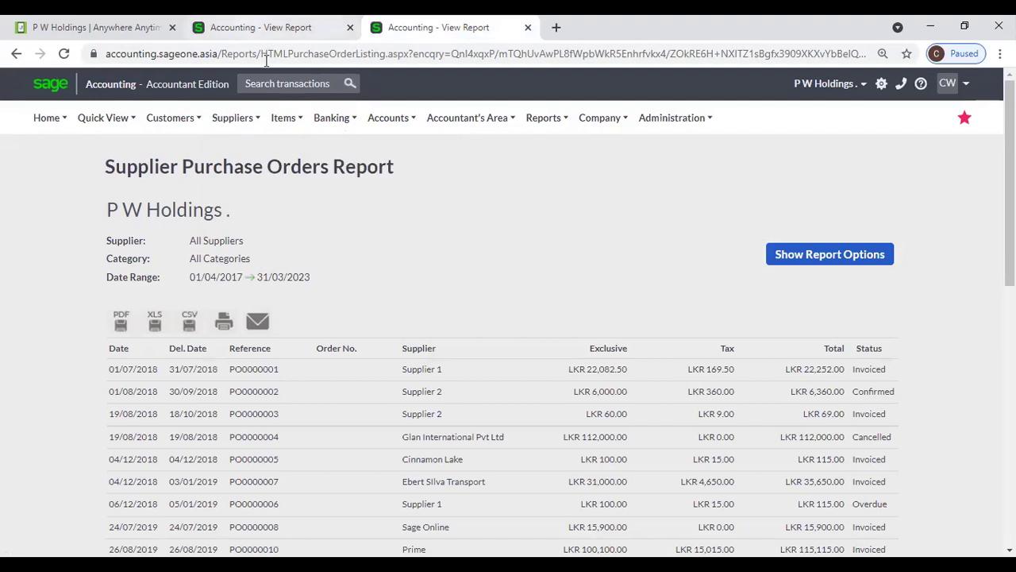
click(262, 27)
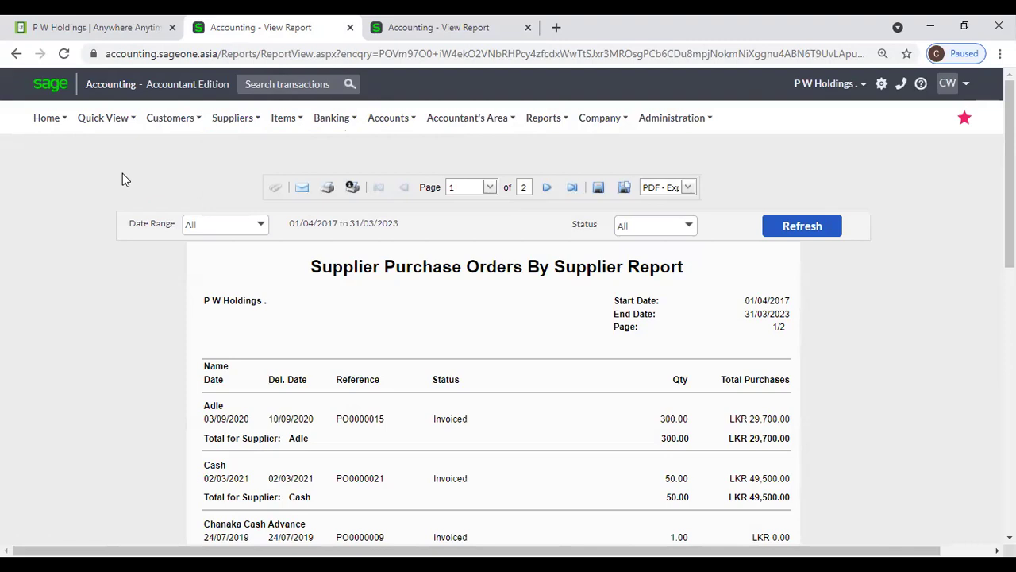
click(364, 36)
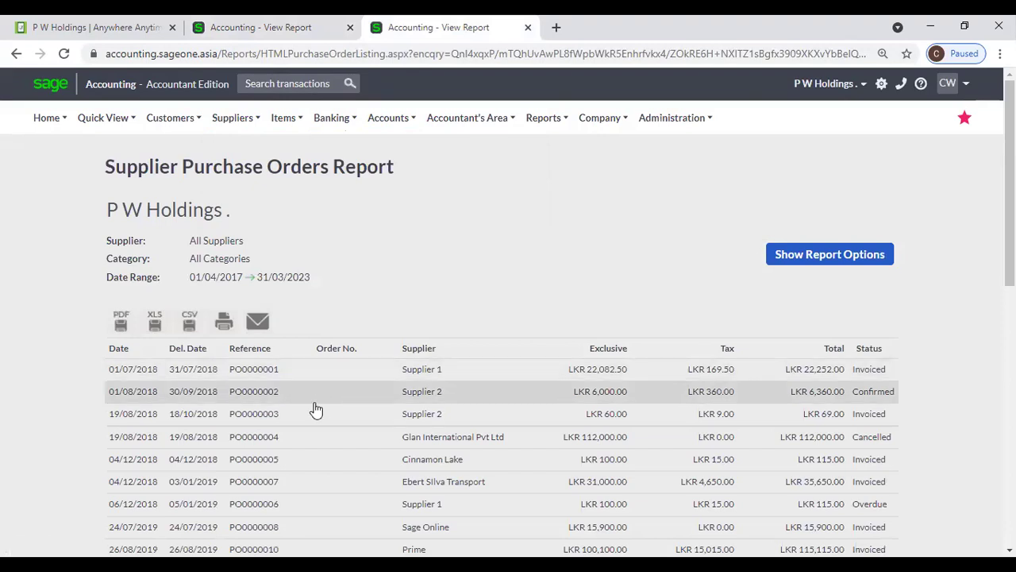
scroll(316, 270, down, 1)
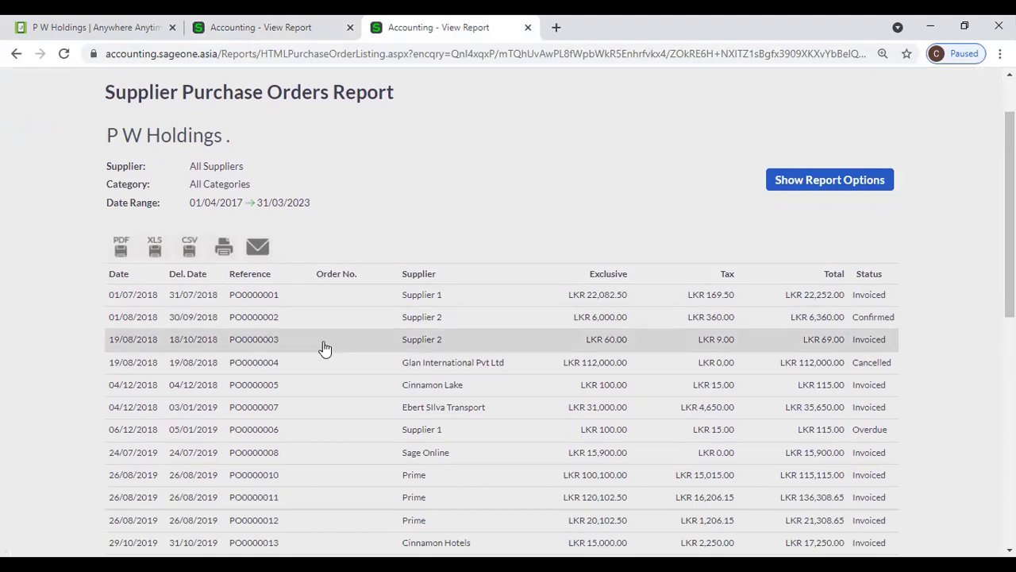
click(273, 37)
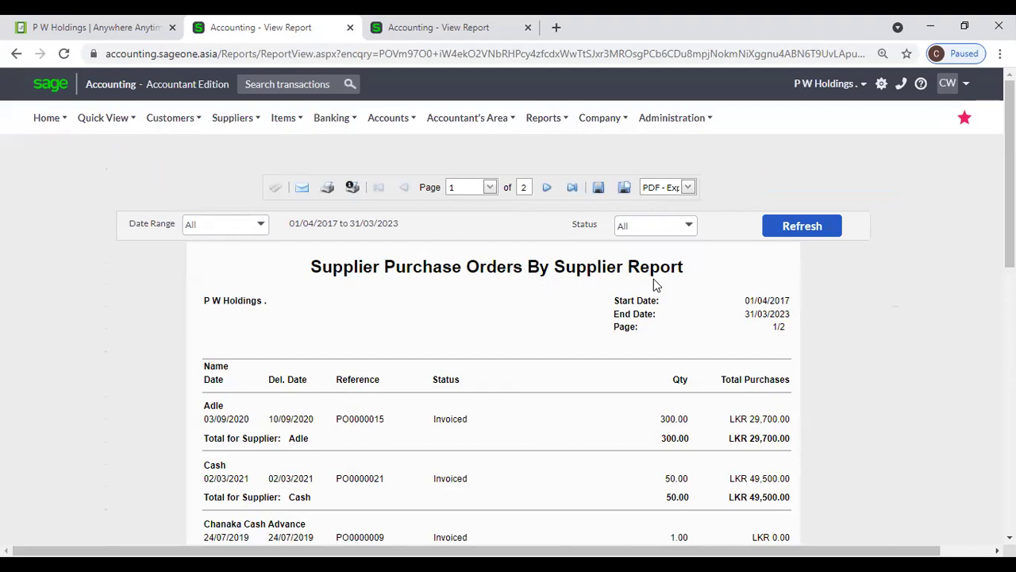
scroll(540, 336, down, 2)
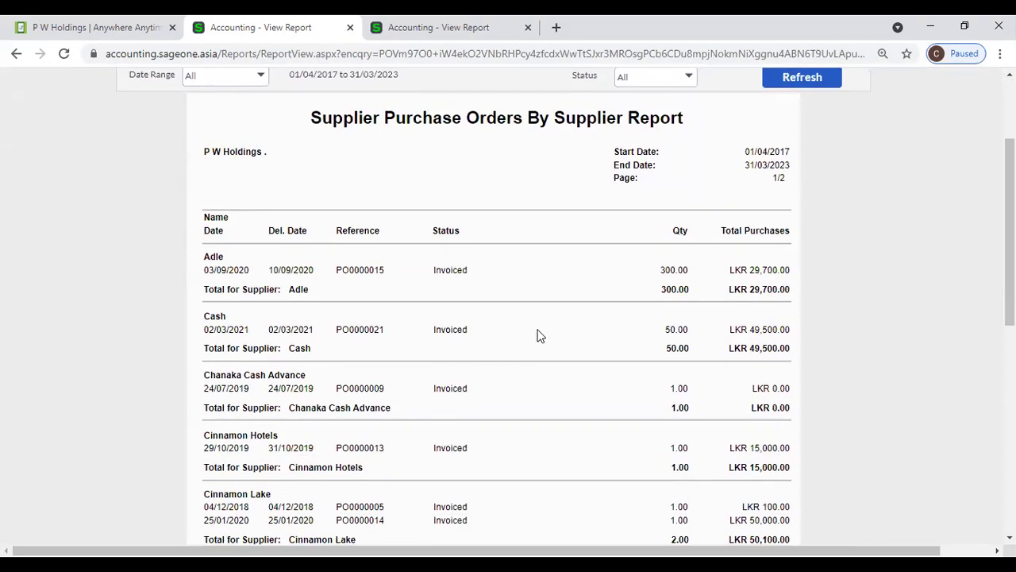
scroll(478, 343, down, 2)
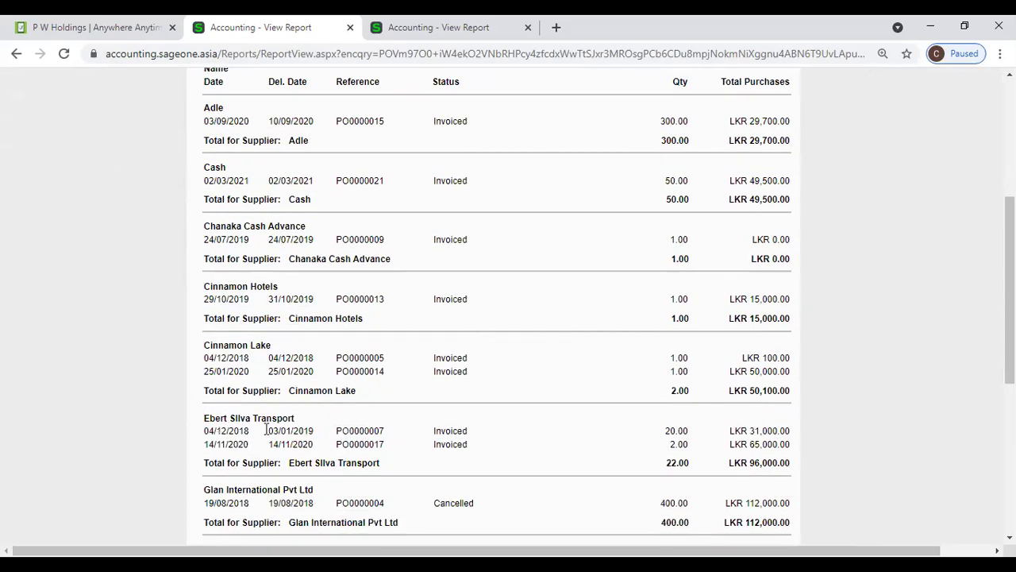
scroll(223, 224, up, 1)
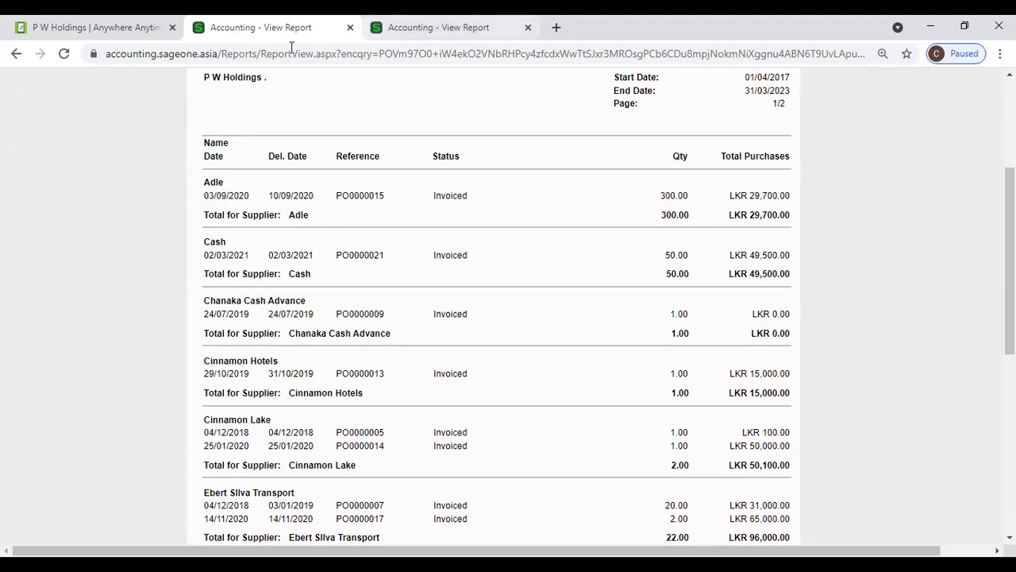
key(ctrl+Tab)
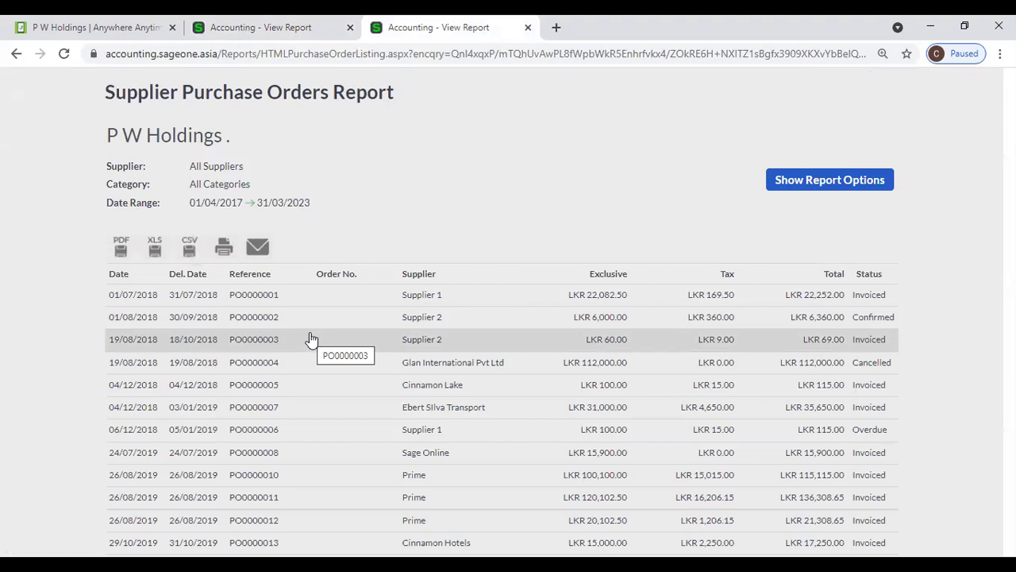
click(278, 35)
scroll(655, 258, down, 2)
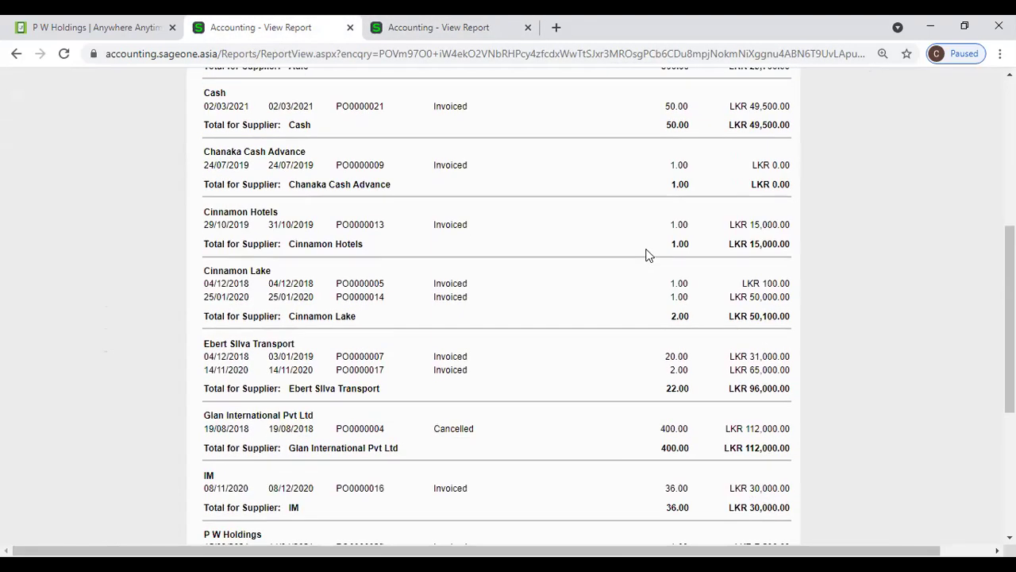
scroll(559, 227, up, 5)
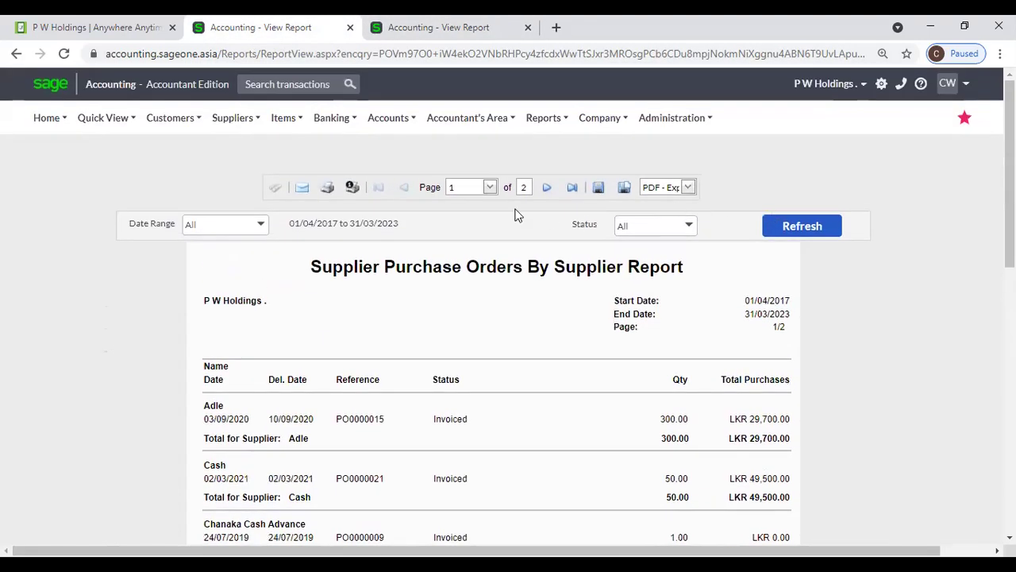
click(238, 117)
mouse_move(254, 221)
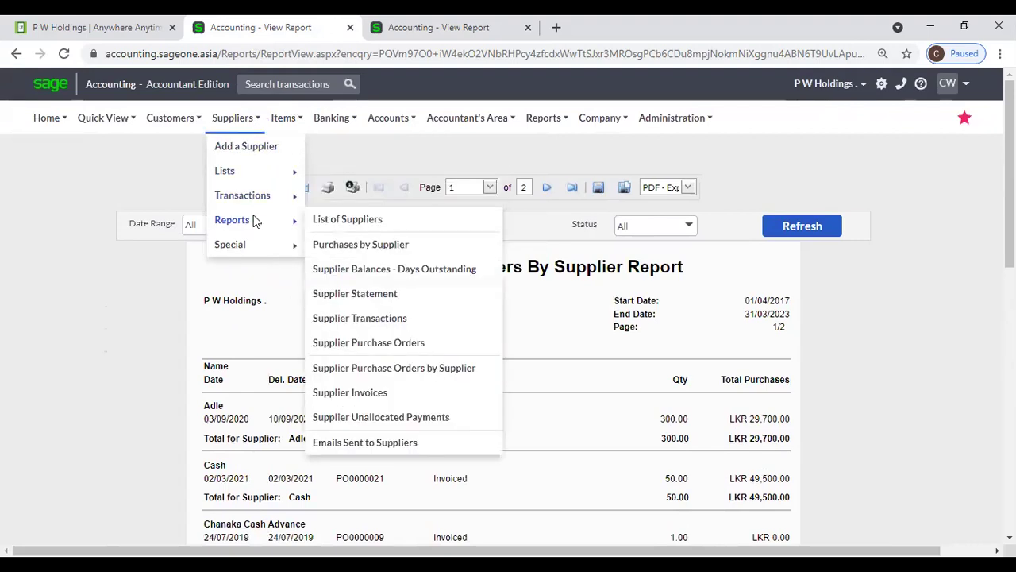
click(372, 332)
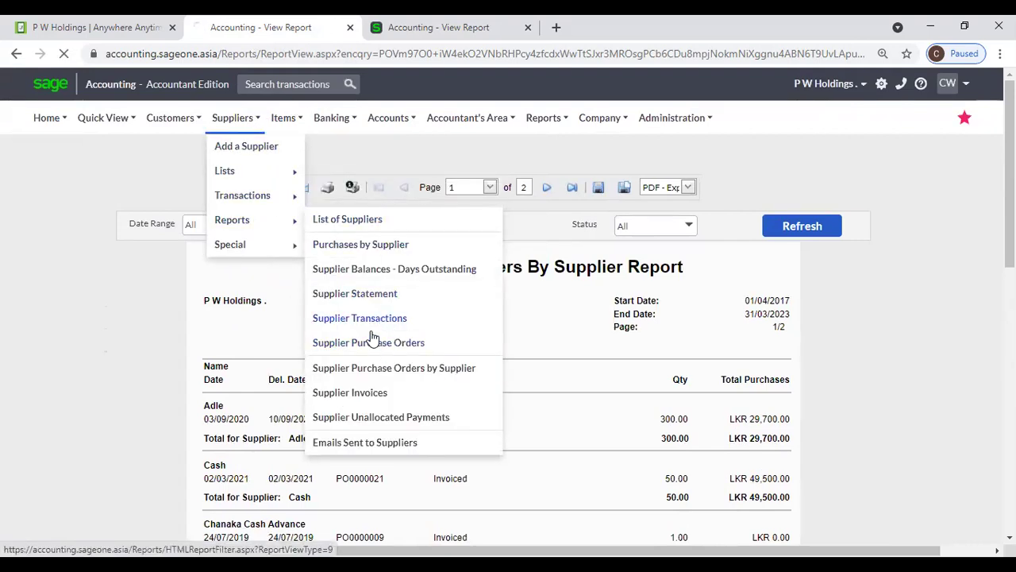
- Reopen the filter options of the Supplier Purchase Orders By Supplier Report
click(232, 119)
mouse_move(257, 229)
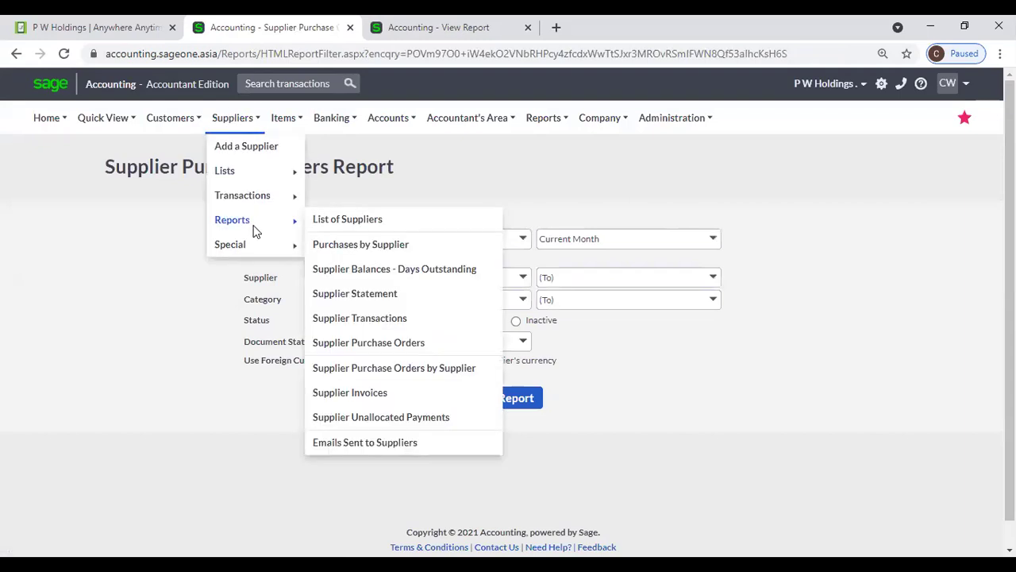
click(387, 375)
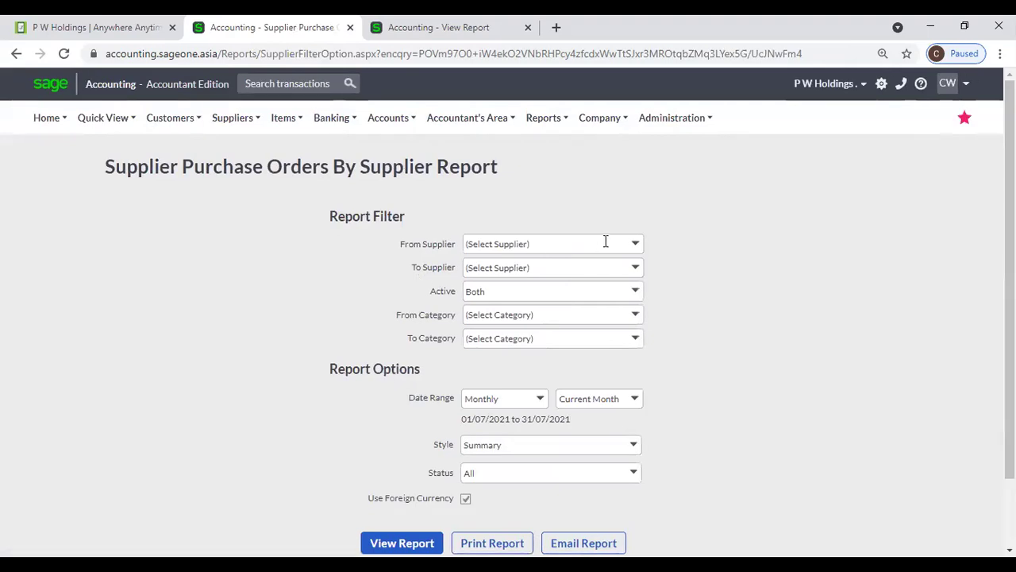
- Set the by-supplier report's style to Detailed and look over the available status choices, leaving All selected
scroll(545, 300, down, 1)
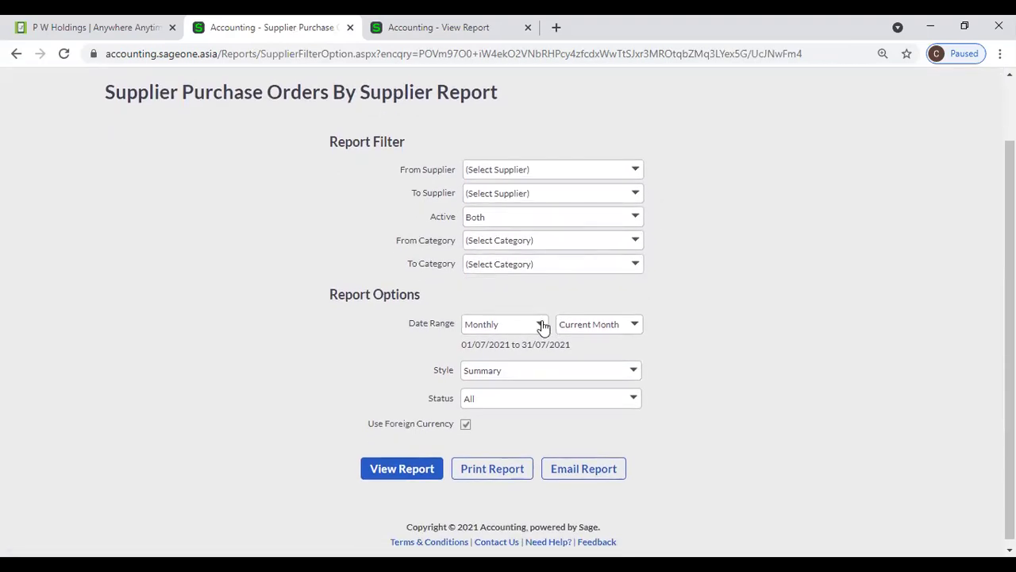
click(632, 375)
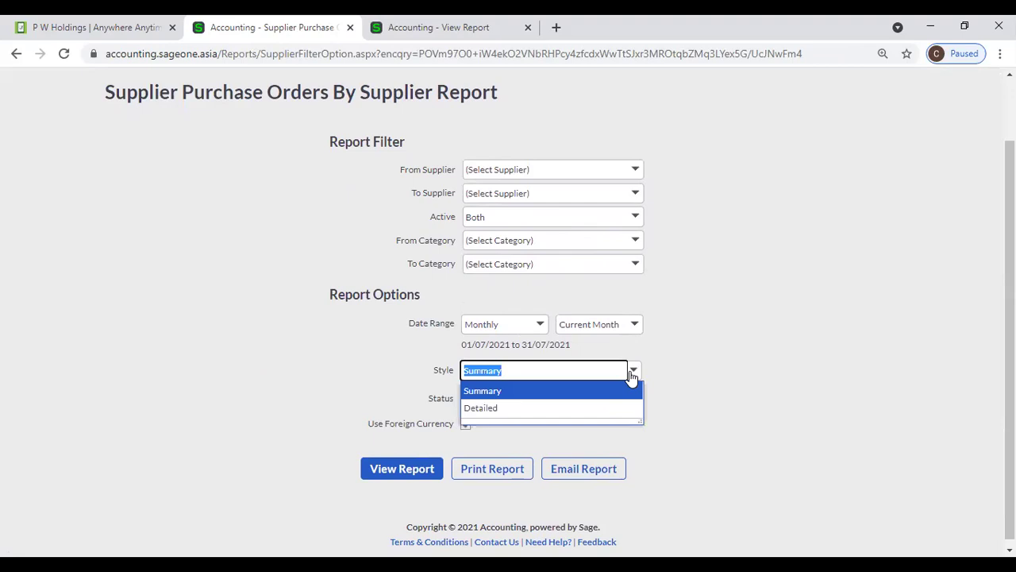
click(587, 406)
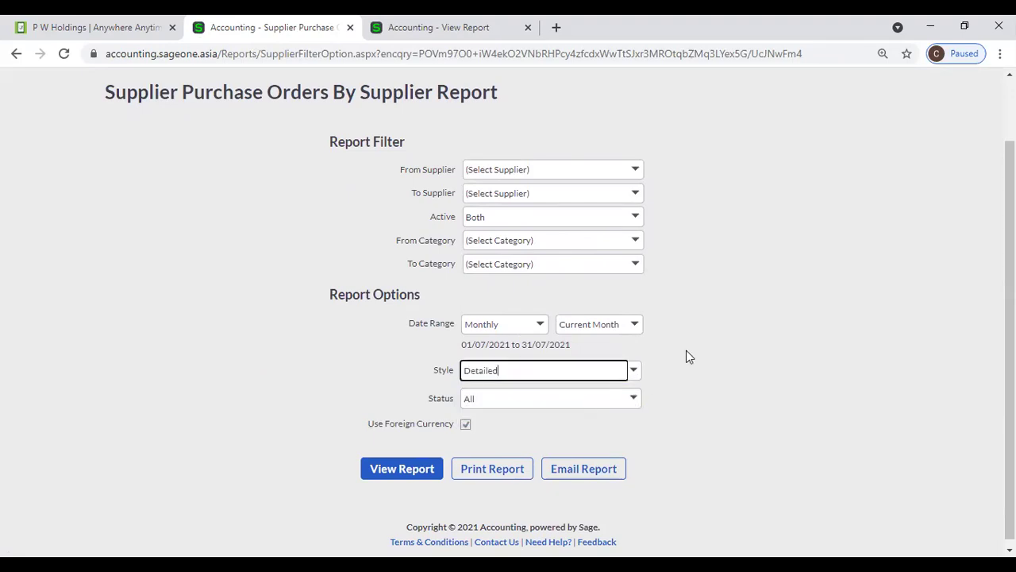
click(638, 399)
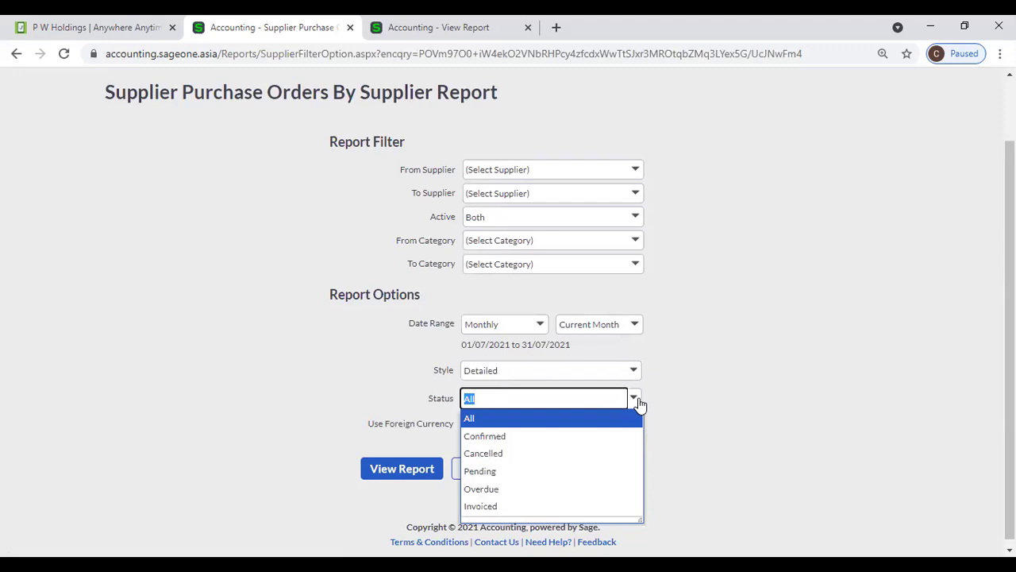
click(732, 388)
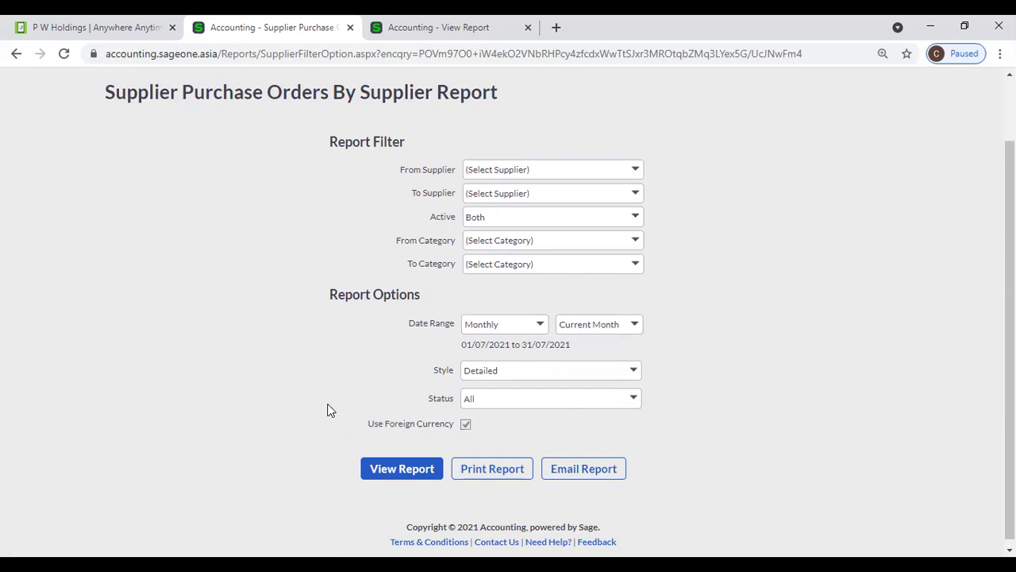
- View the detailed by-supplier report for the current month and examine its item descriptions, quantities and order totals
scroll(312, 376, up, 1)
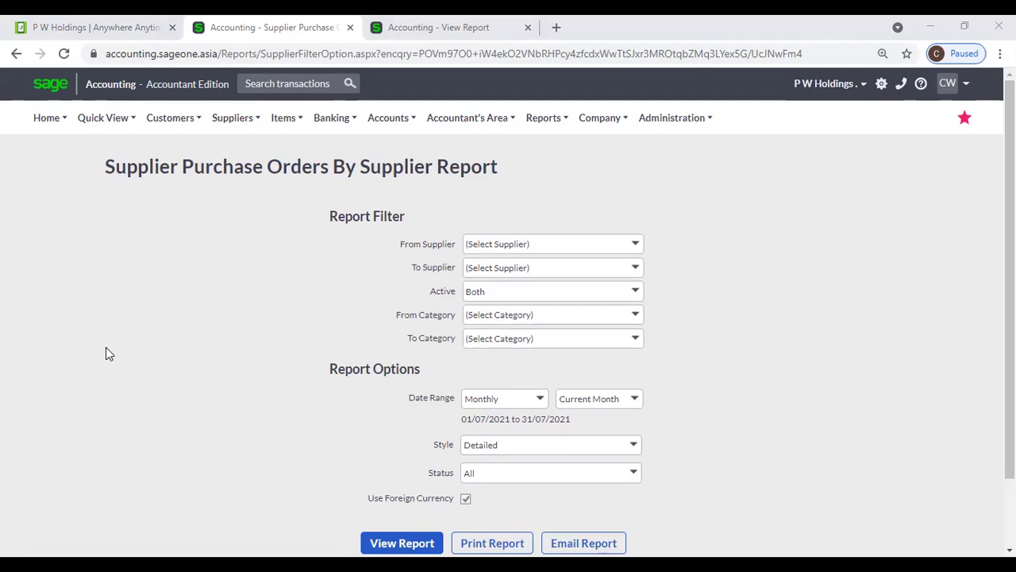
scroll(109, 353, down, 1)
scroll(109, 353, up, 1)
click(384, 544)
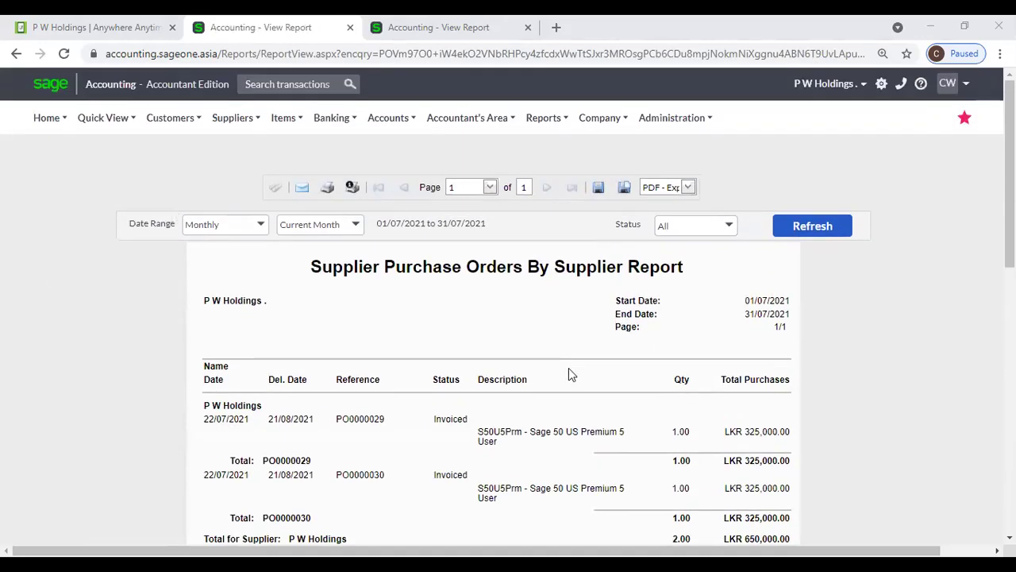
scroll(573, 373, down, 2)
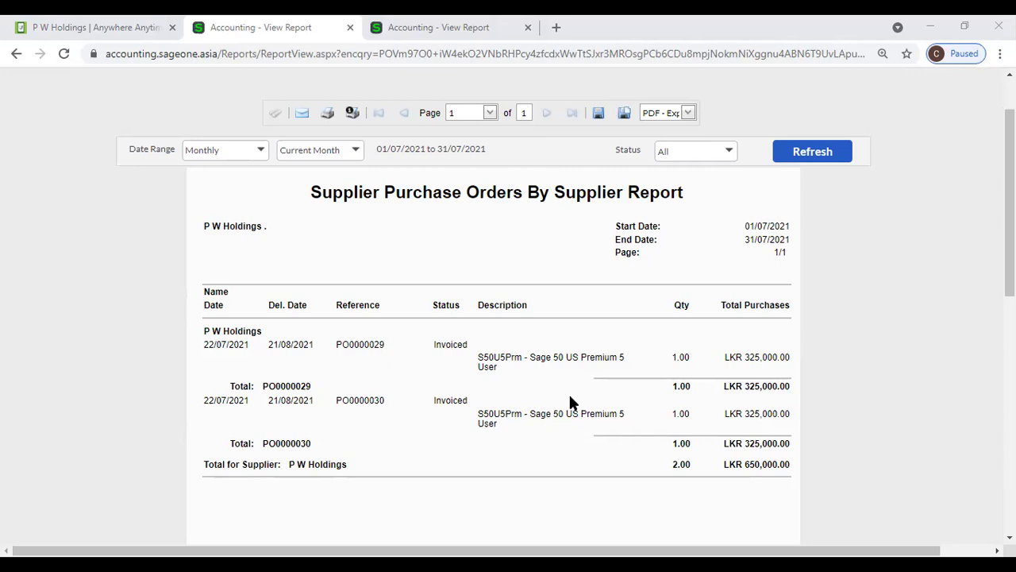
scroll(431, 347, up, 1)
scroll(433, 355, down, 1)
scroll(373, 246, up, 1)
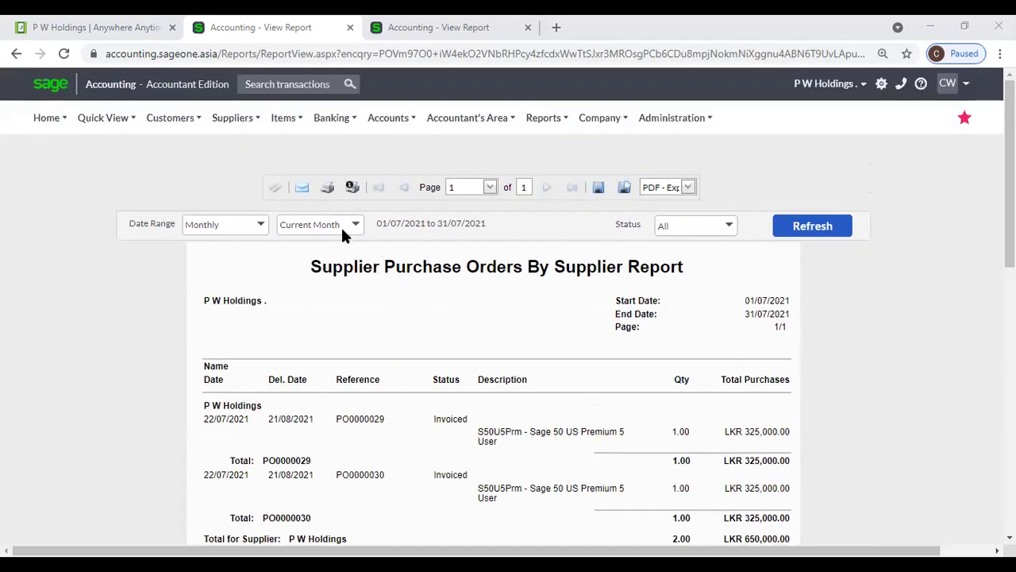
click(235, 117)
mouse_move(242, 223)
click(328, 121)
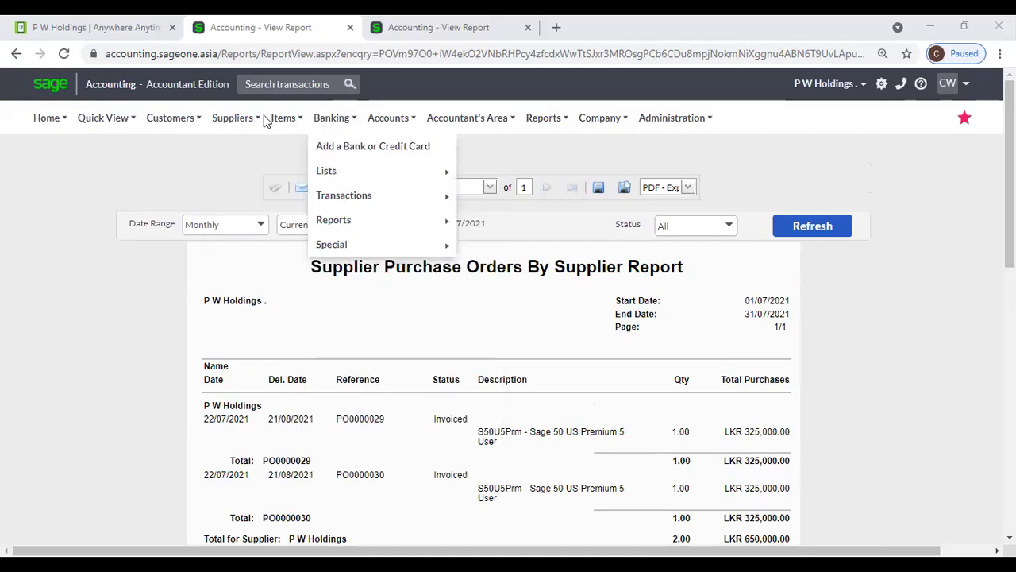
- View the current month's Supplier Invoices Report for all suppliers and categories, first looking over its date range, supplier and category choices
click(239, 119)
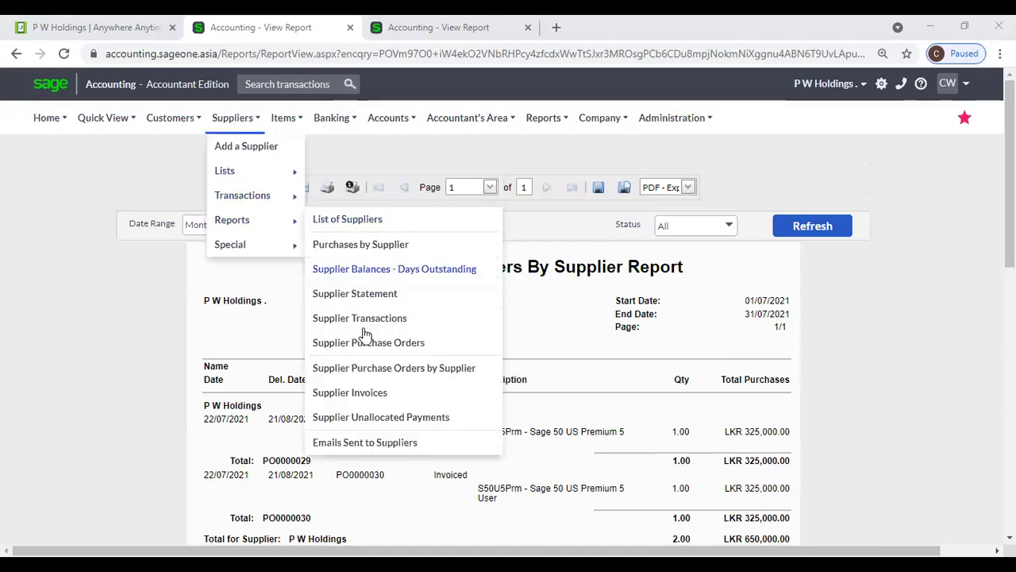
click(385, 395)
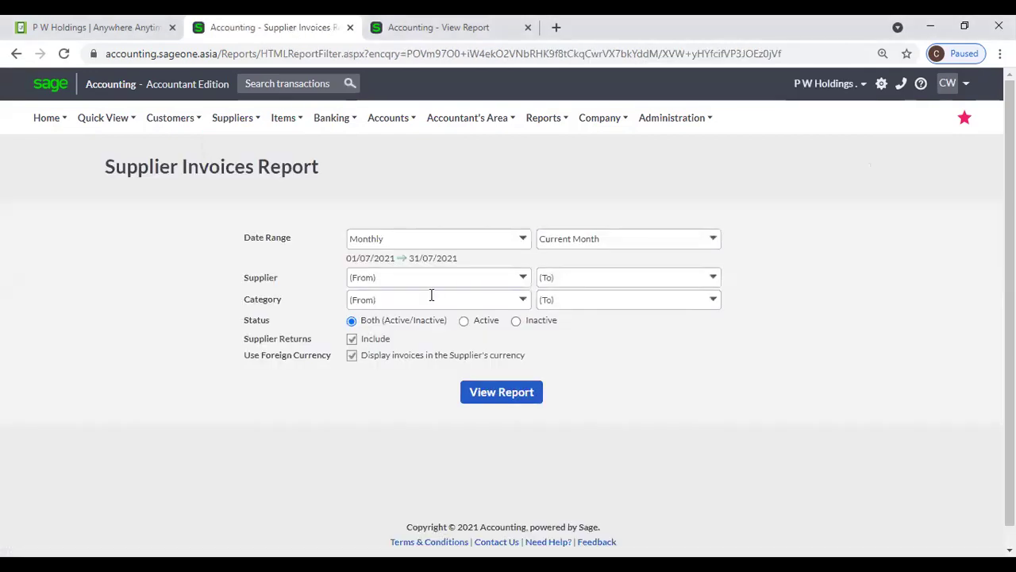
click(520, 243)
click(505, 185)
click(528, 277)
click(496, 211)
click(518, 298)
click(483, 201)
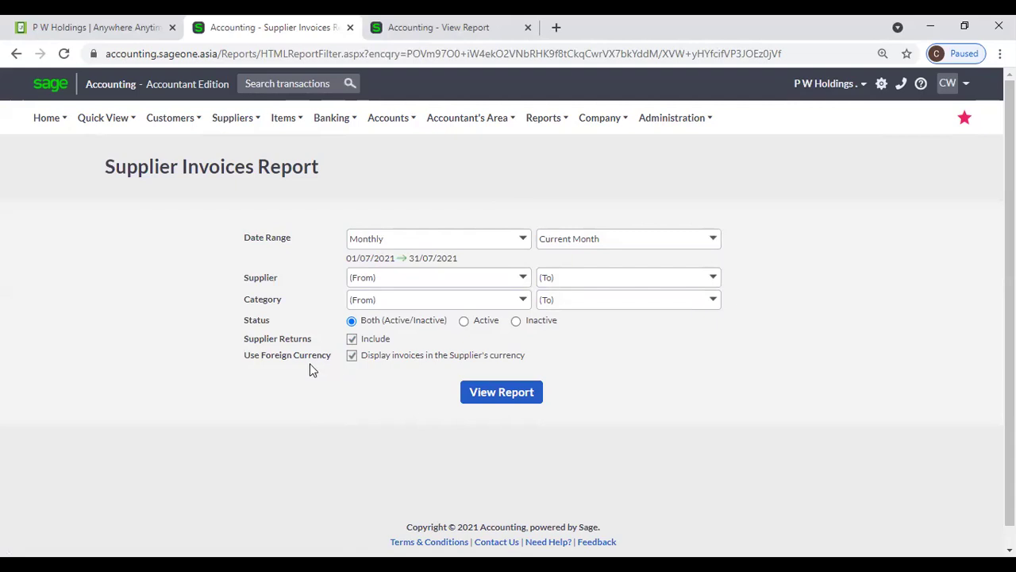
click(497, 395)
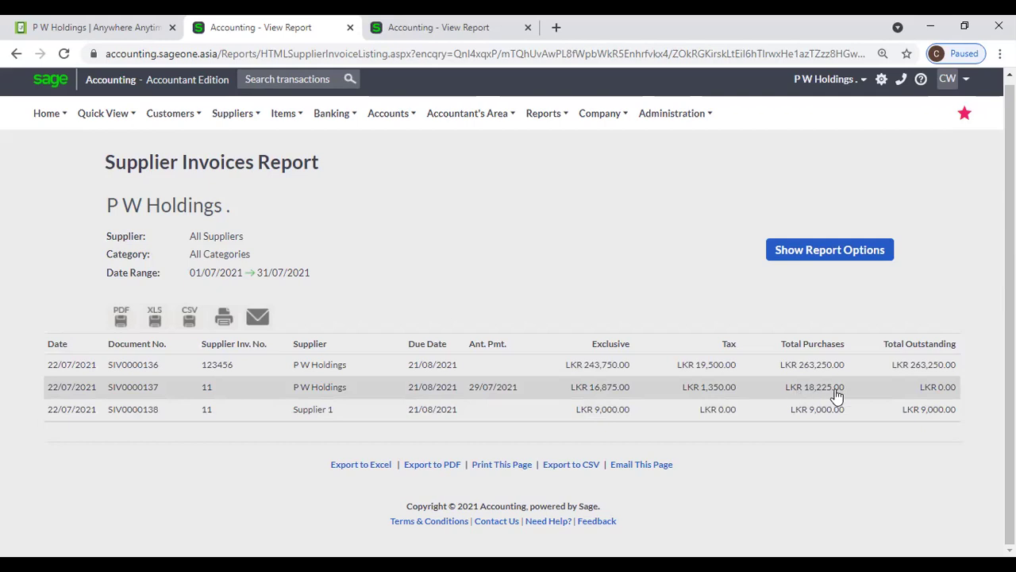
- Rerun the Supplier Invoices Report with the display of invoices in the supplier's currency turned off
click(803, 252)
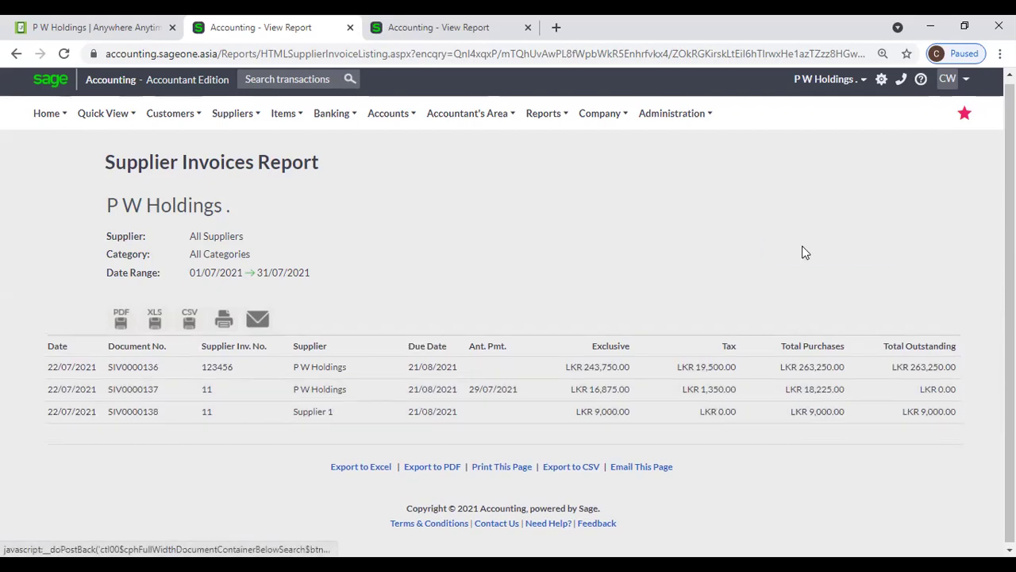
click(512, 397)
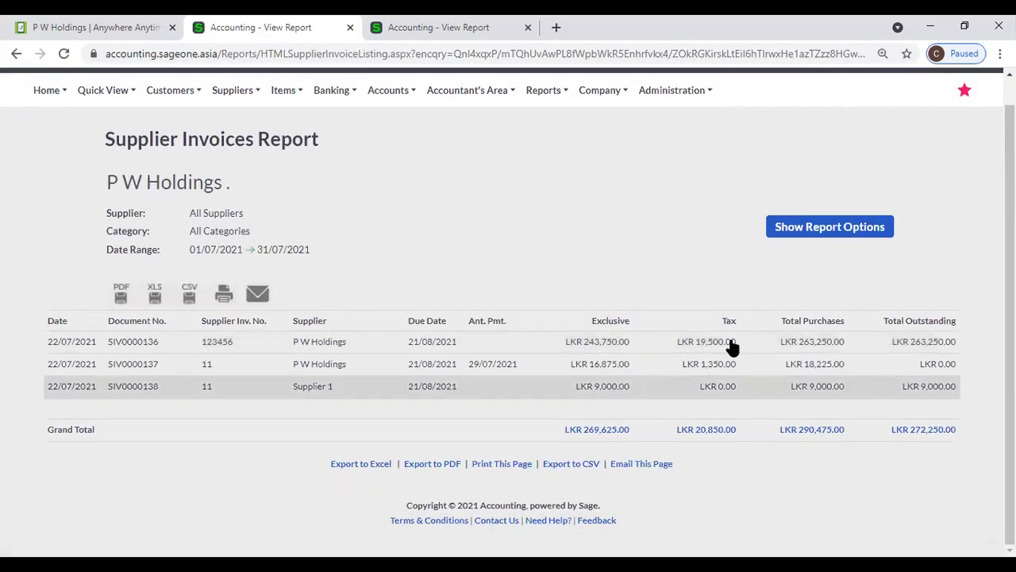
click(806, 227)
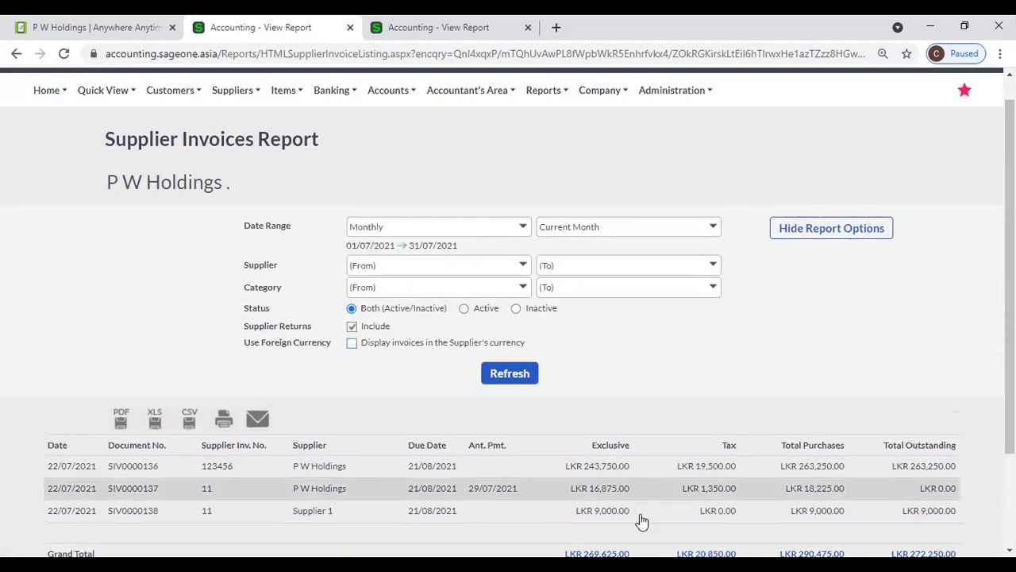
scroll(699, 492, down, 1)
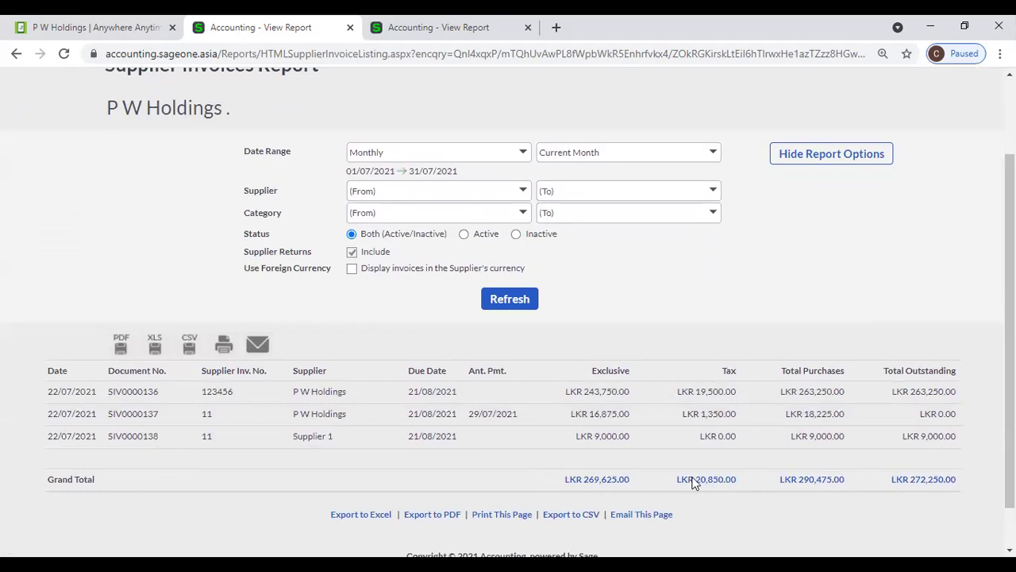
click(515, 297)
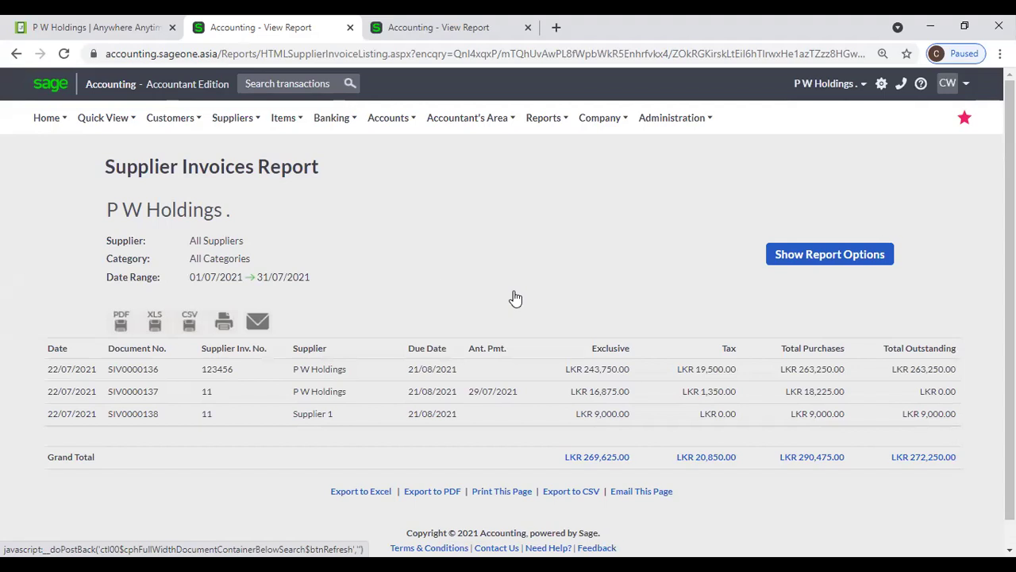
- Open the filter options of the Supplier Unallocated Payments Report
click(233, 117)
mouse_move(242, 222)
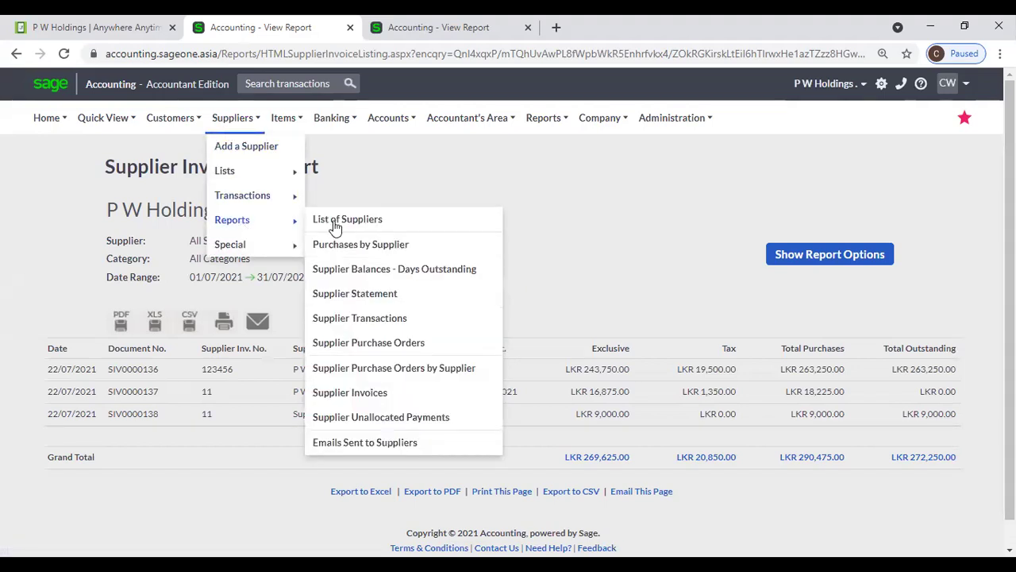
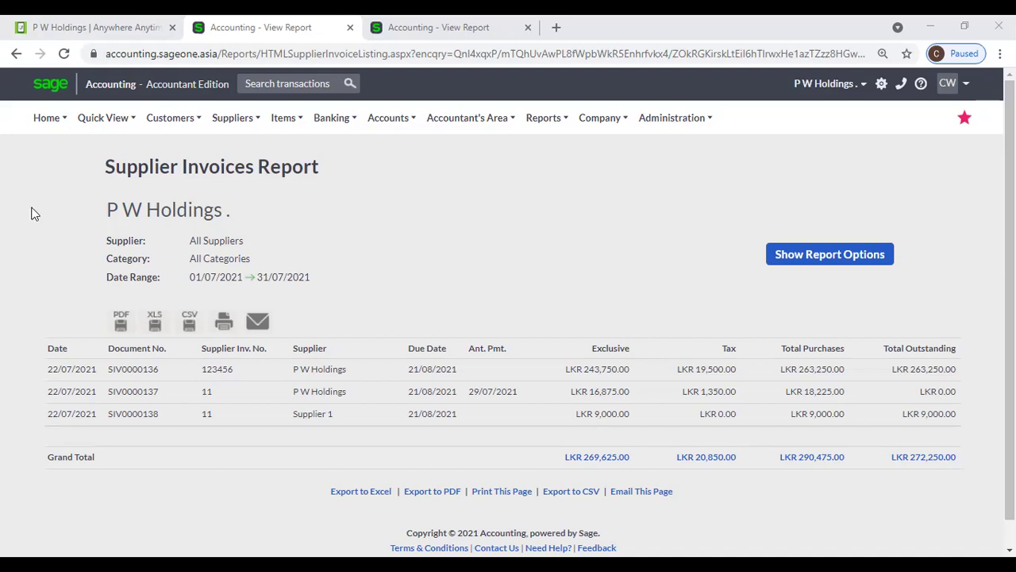
click(233, 118)
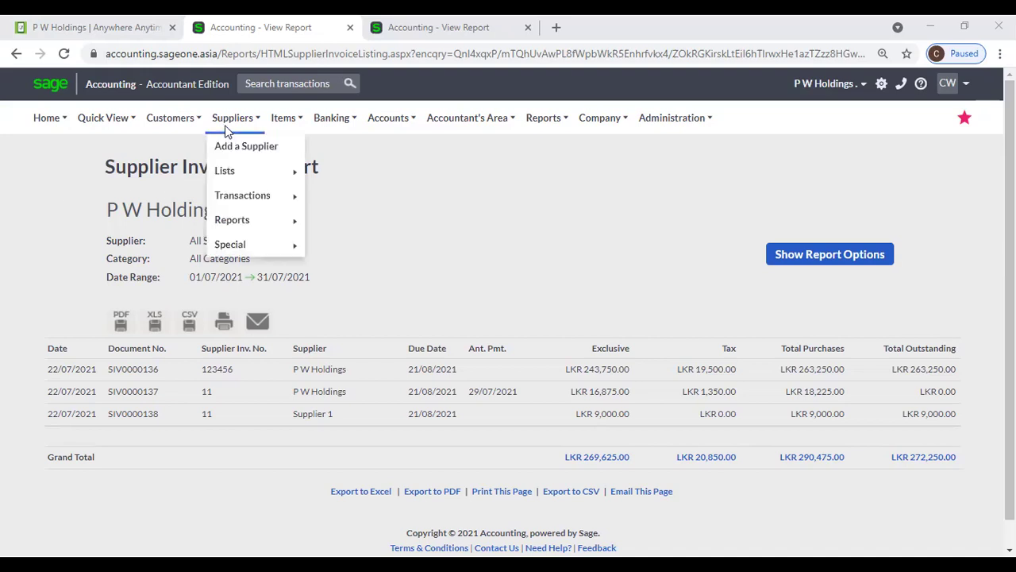
mouse_move(230, 220)
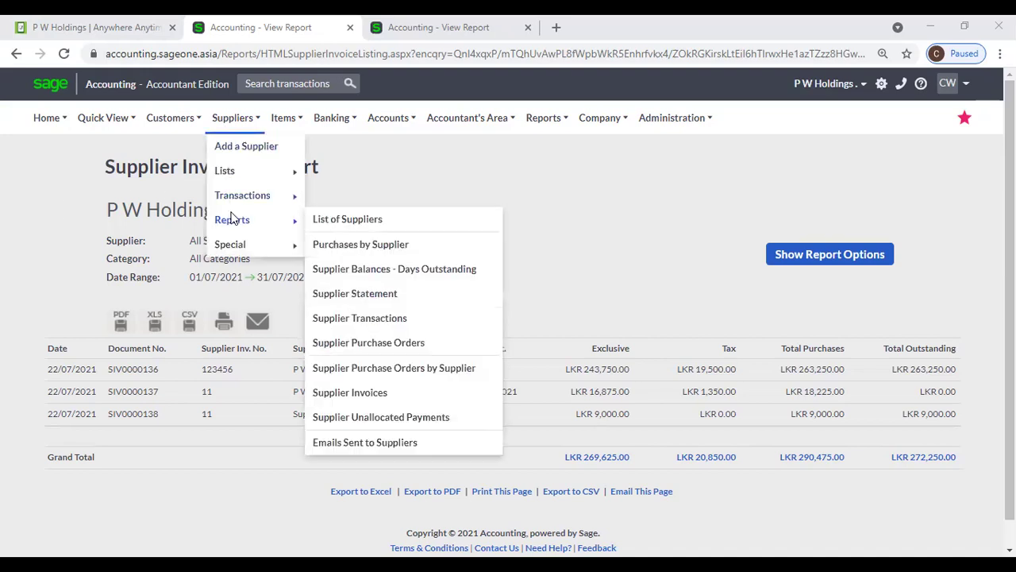
click(423, 421)
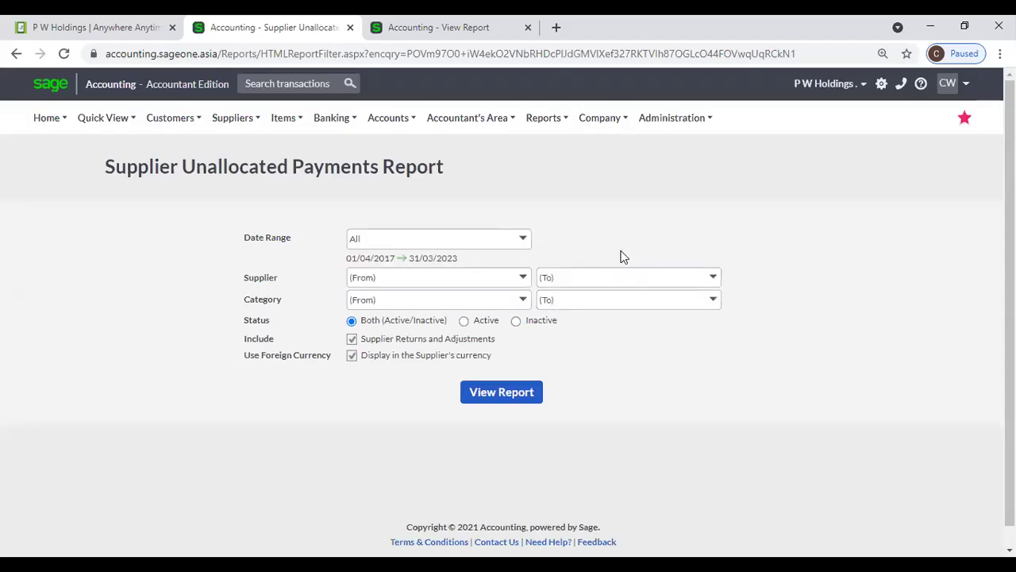
- In the other browser tab, view the Supplier Balances - Days Outstanding Report in Detailed style as at 29/07/2021 and examine its entries
key(ctrl+Tab)
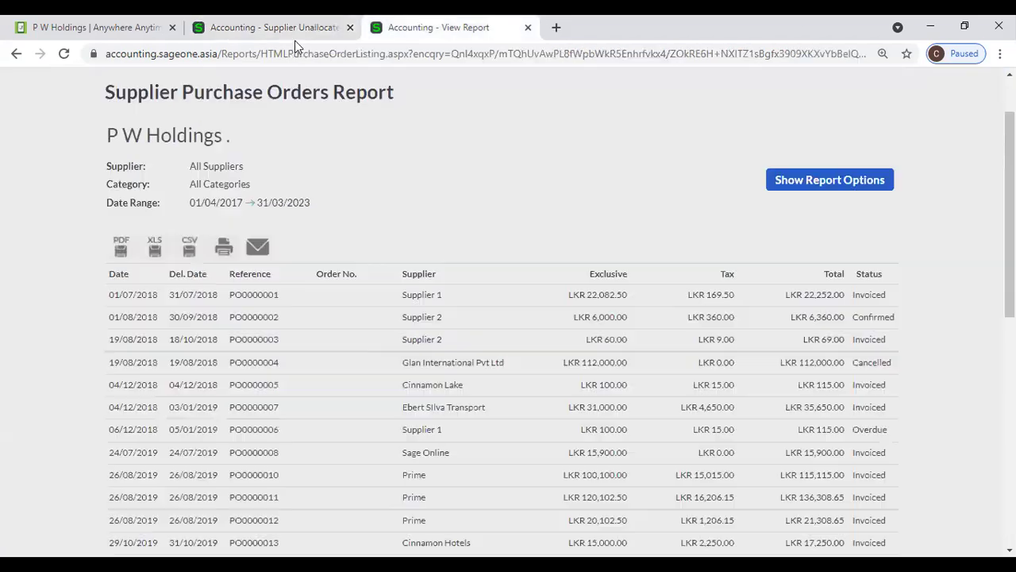
scroll(243, 131, up, 1)
click(233, 117)
mouse_move(249, 200)
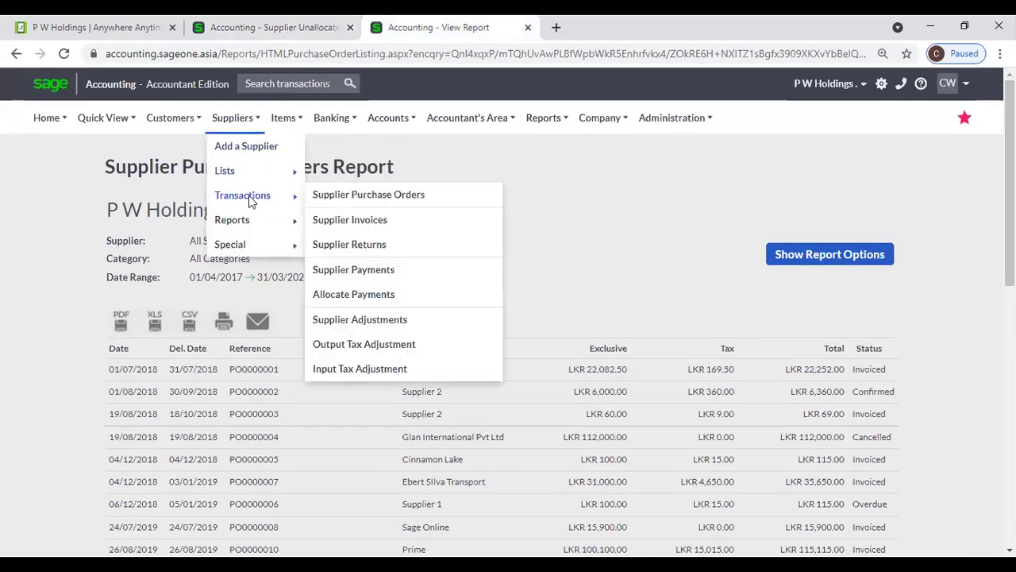
click(435, 271)
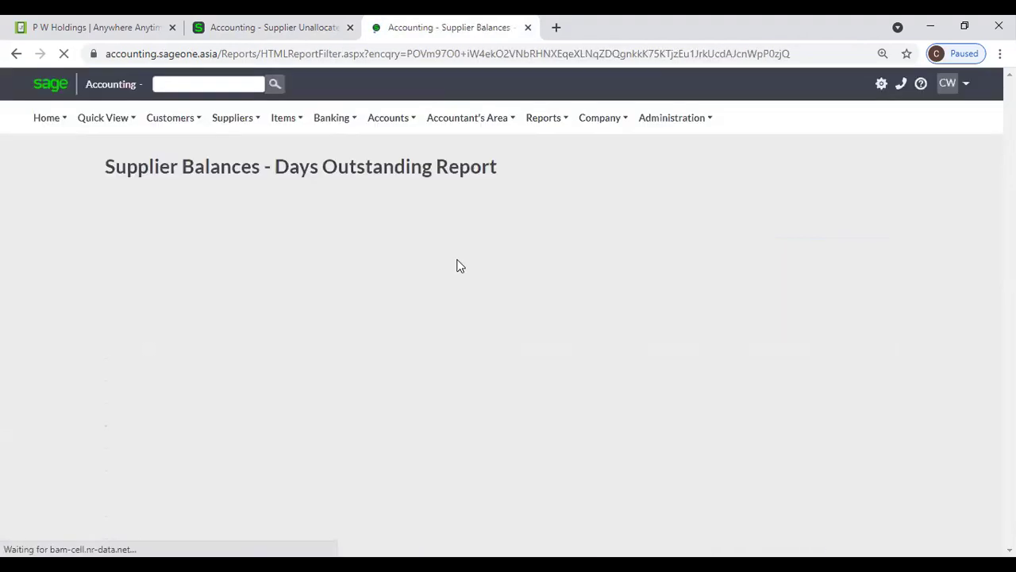
click(415, 324)
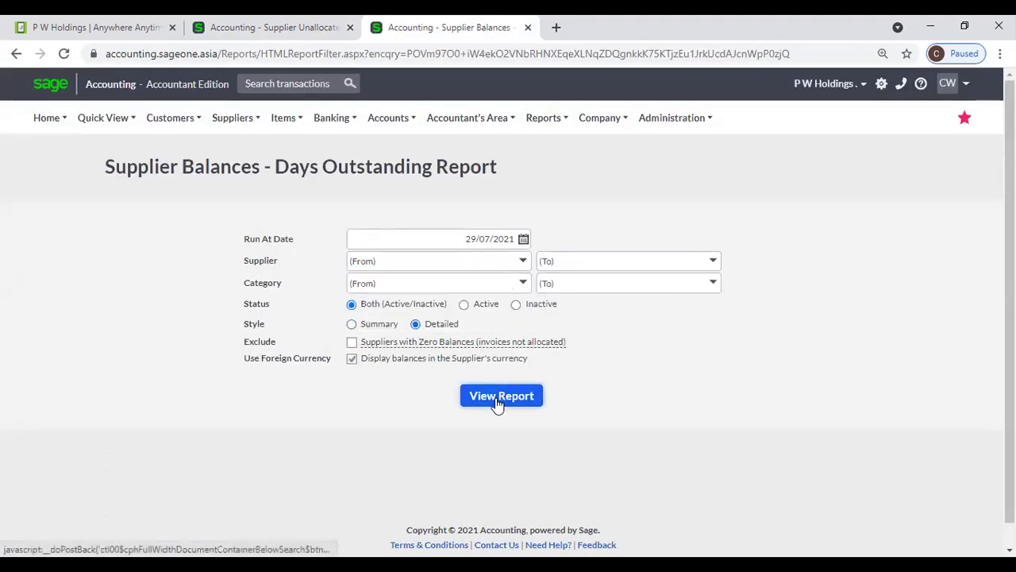
click(496, 401)
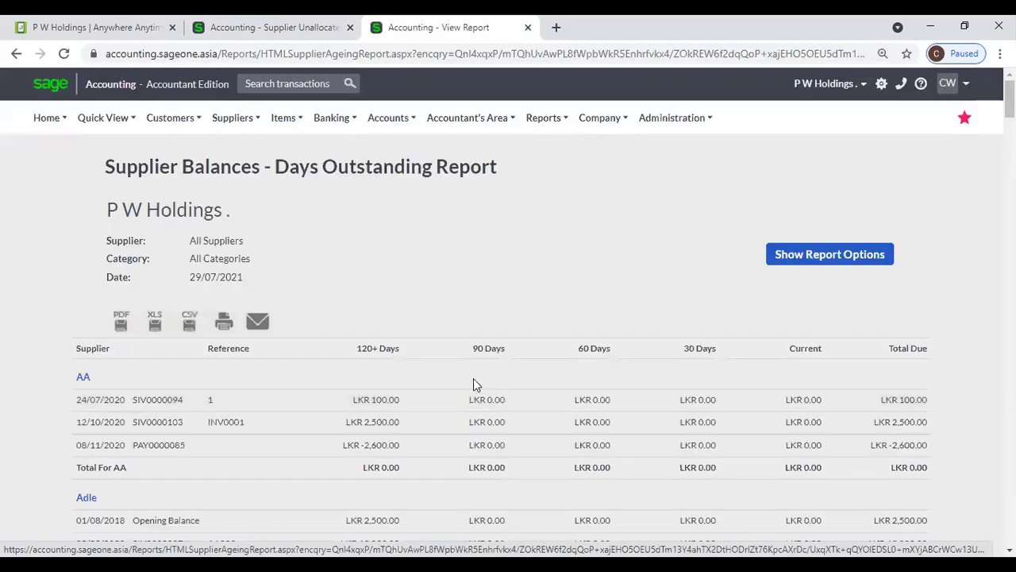
scroll(473, 378, down, 2)
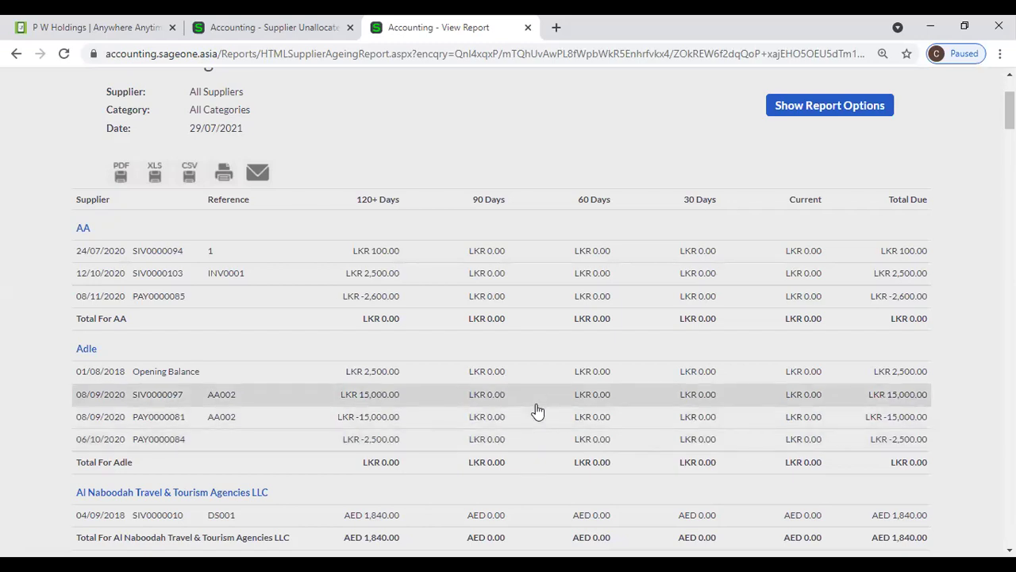
- Return to the Supplier Unallocated Payments Report, view it with the date range left at All, and examine the unallocated amounts per supplier
click(283, 30)
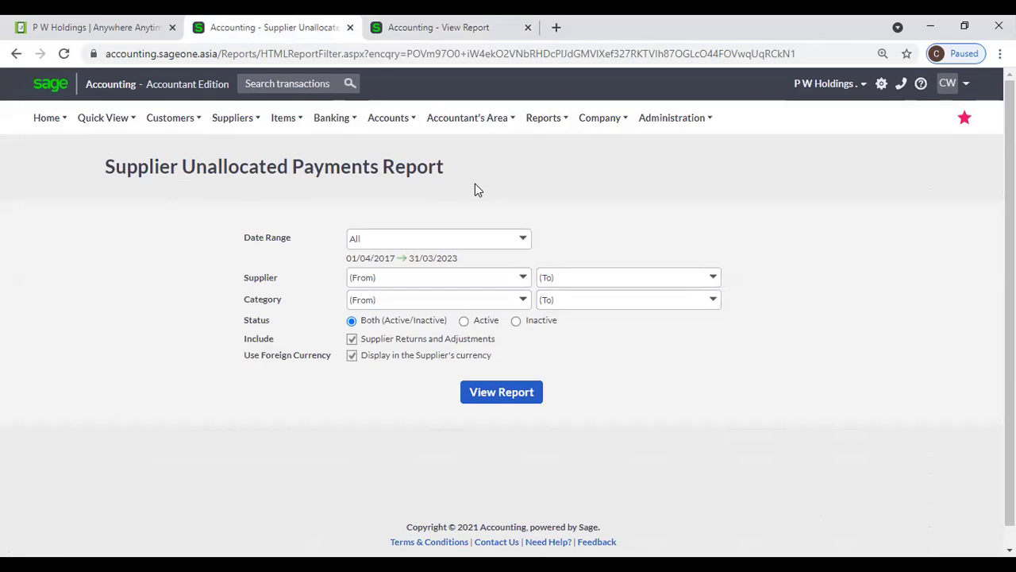
click(524, 238)
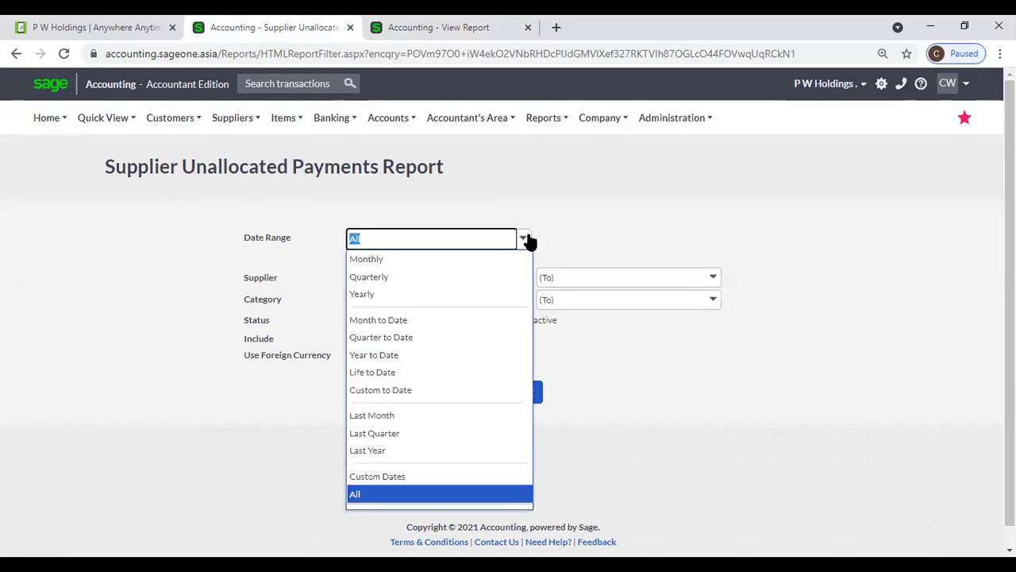
click(533, 205)
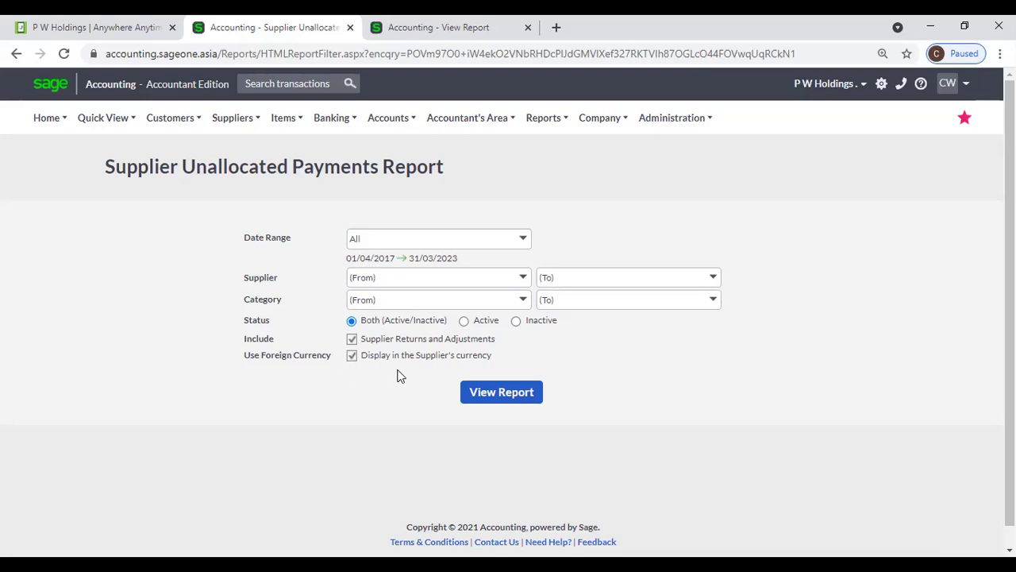
click(496, 398)
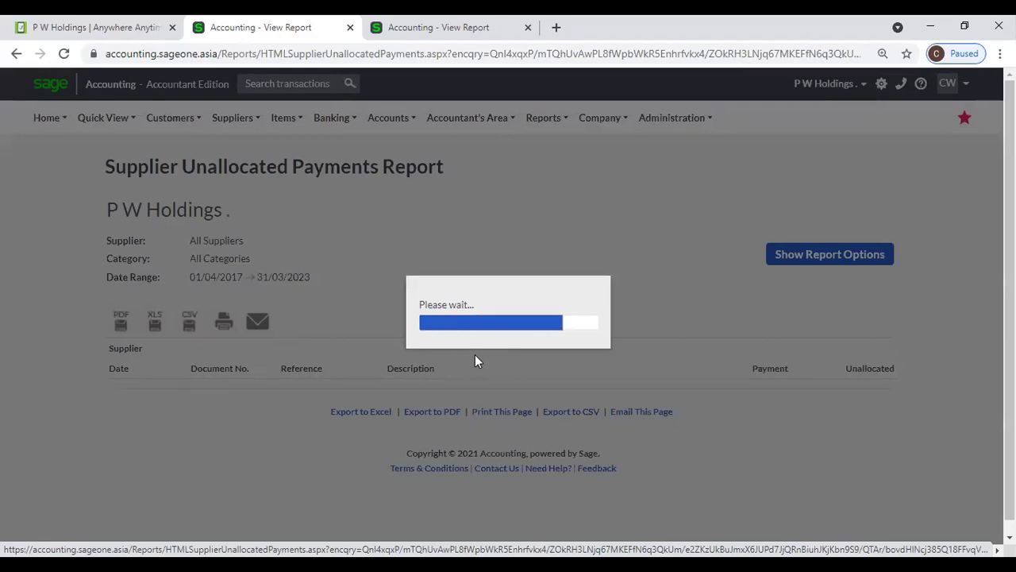
scroll(475, 354, down, 3)
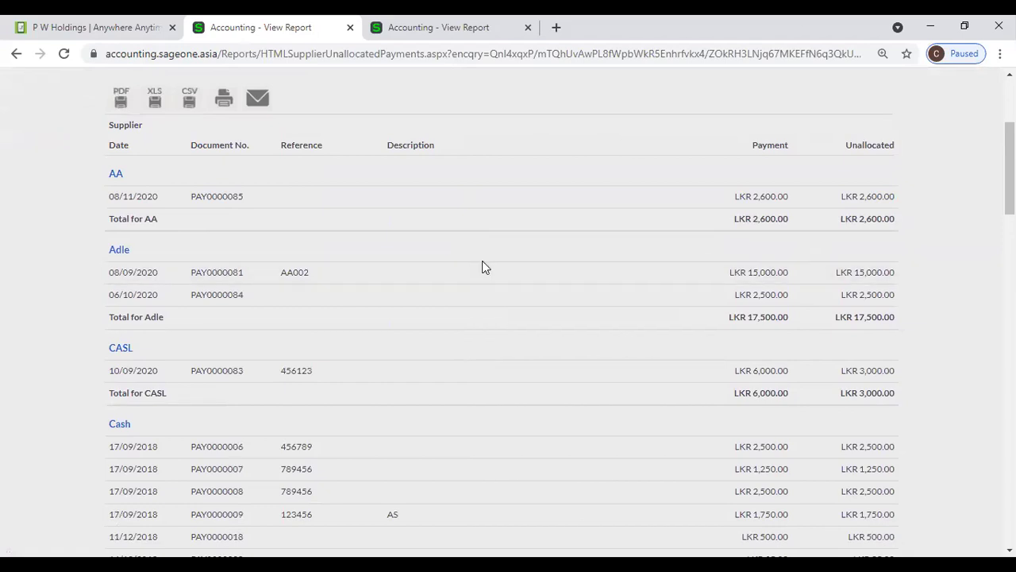
scroll(481, 299, down, 2)
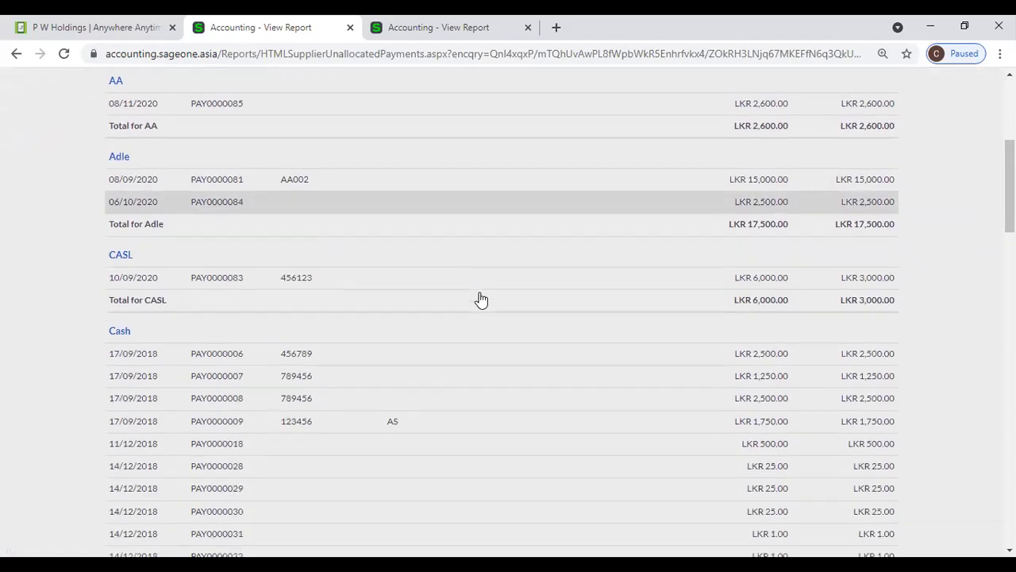
scroll(481, 299, up, 3)
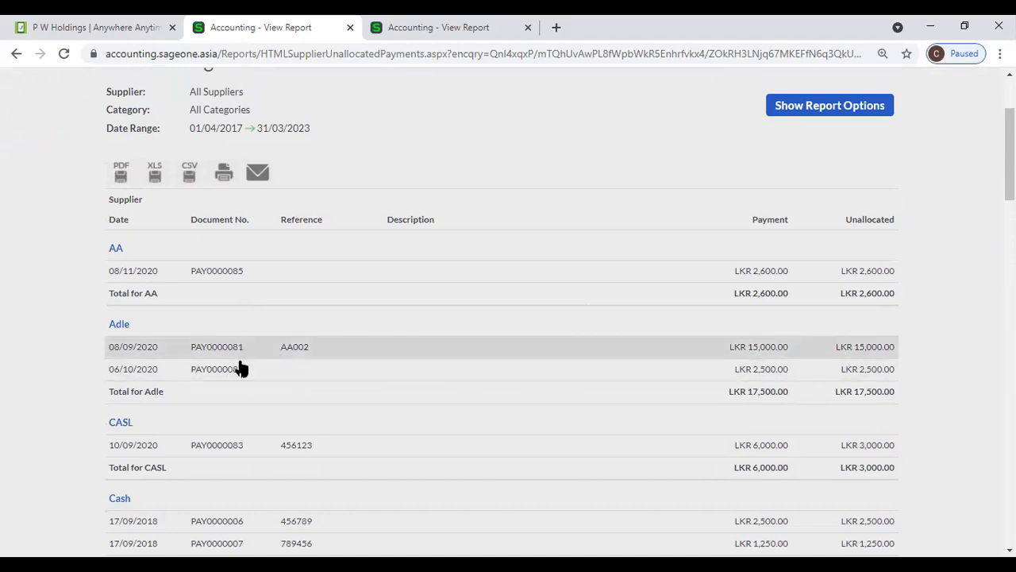
scroll(238, 369, up, 1)
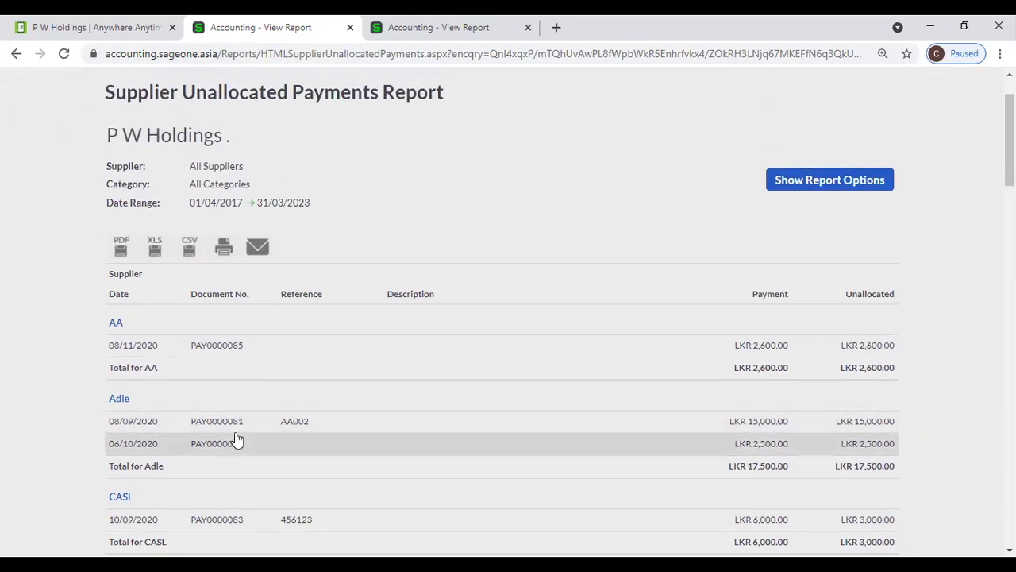
scroll(309, 262, up, 1)
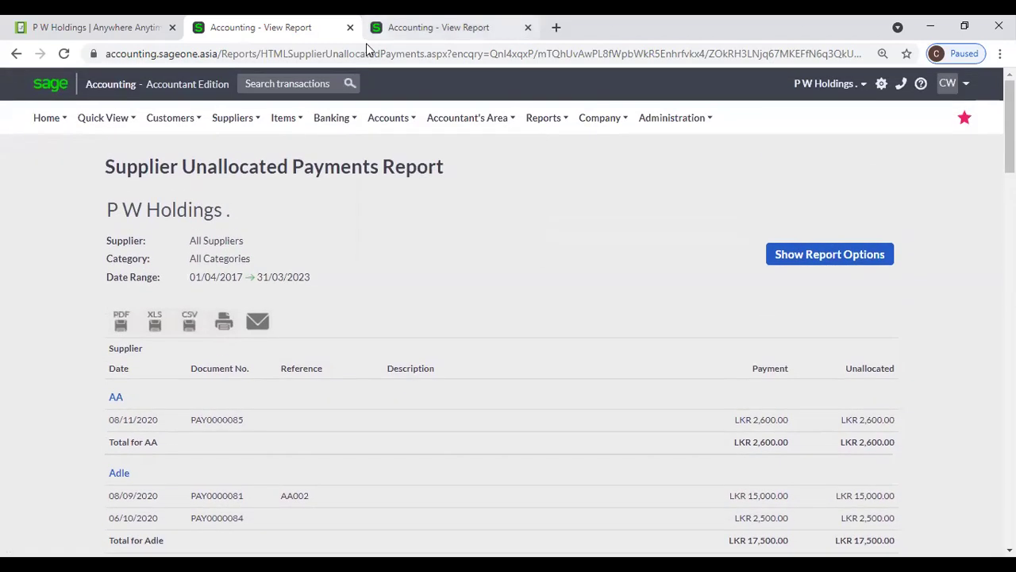
- Compare the payments of suppliers AA and Adle in the Days Outstanding report with those in the Supplier Unallocated Payments Report
click(381, 27)
scroll(318, 403, up, 2)
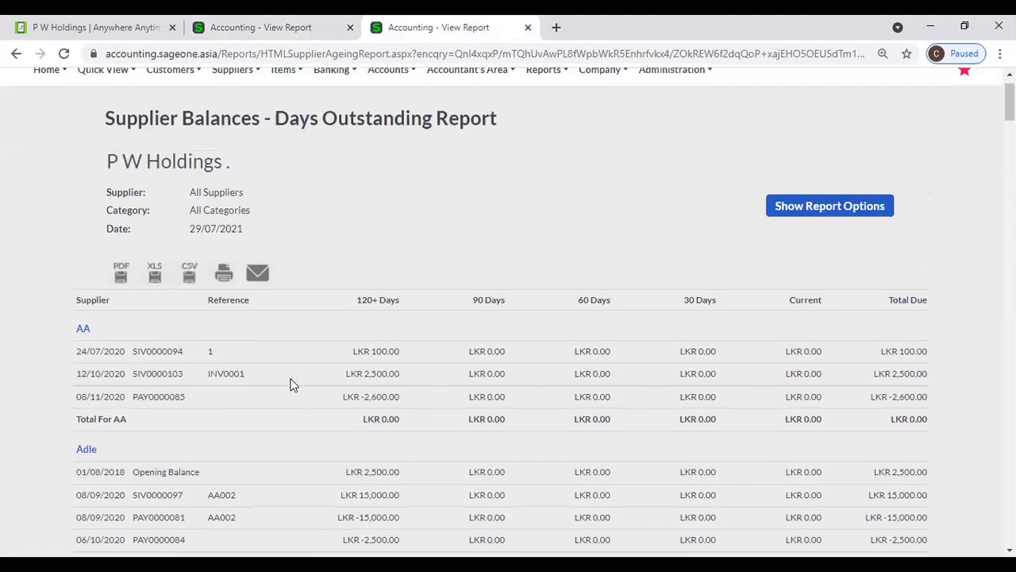
scroll(291, 384, down, 2)
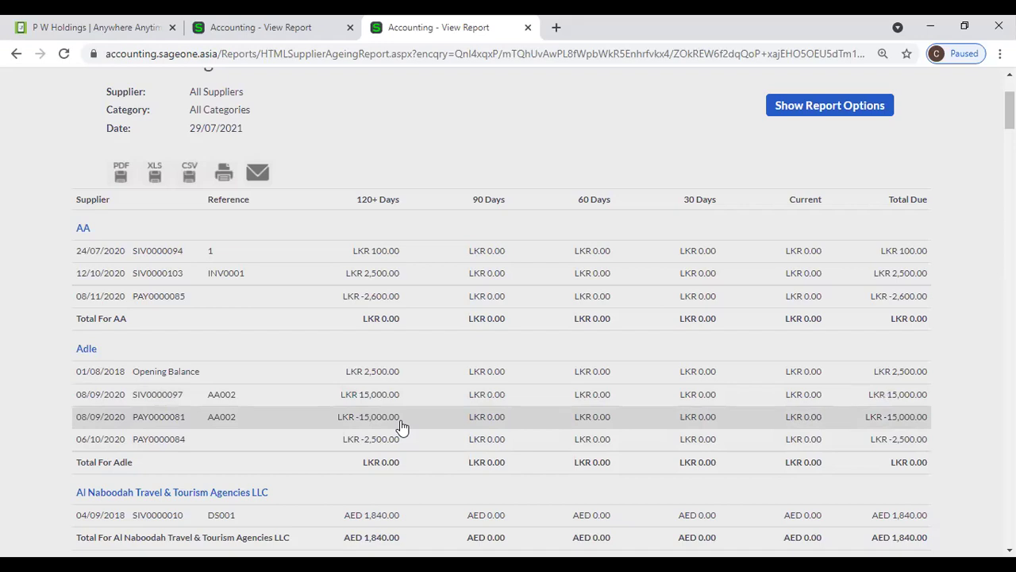
click(281, 35)
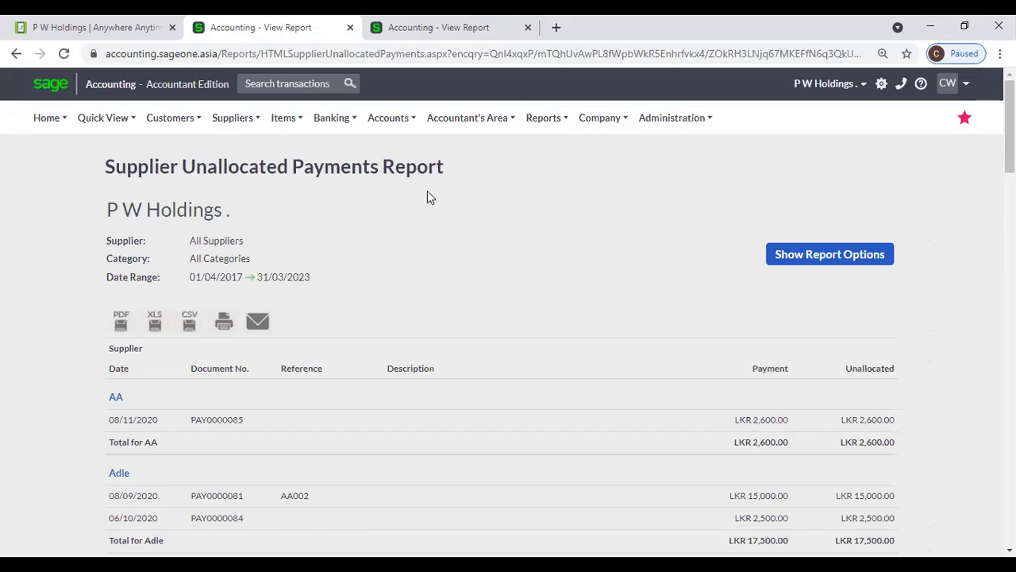
scroll(509, 302, down, 2)
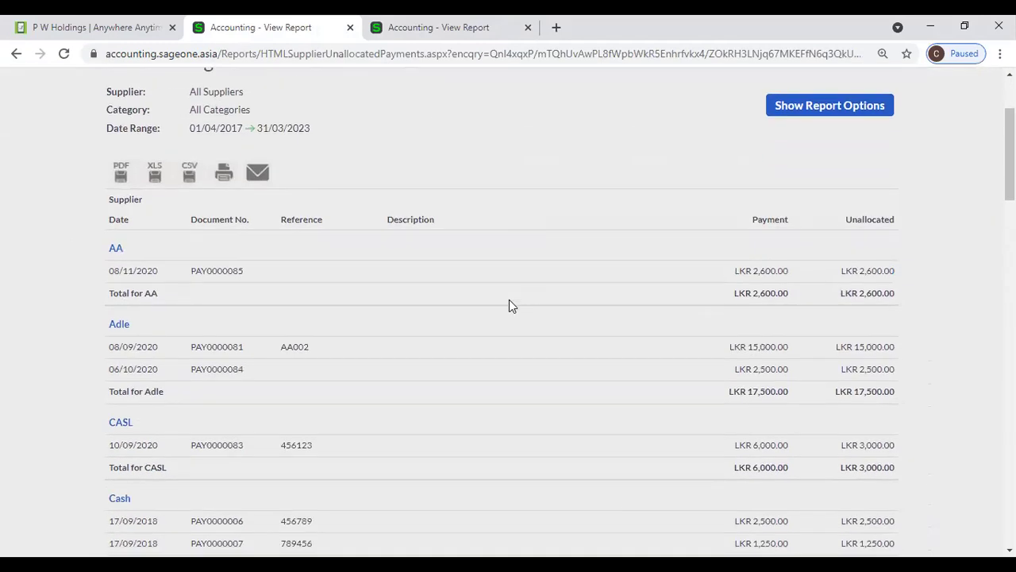
scroll(509, 300, up, 2)
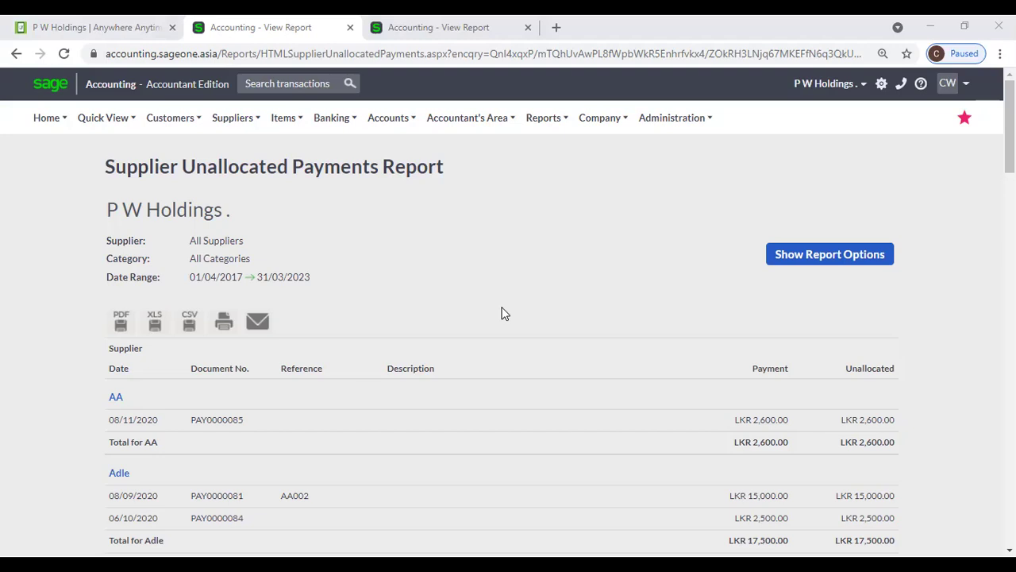
click(170, 118)
mouse_move(184, 240)
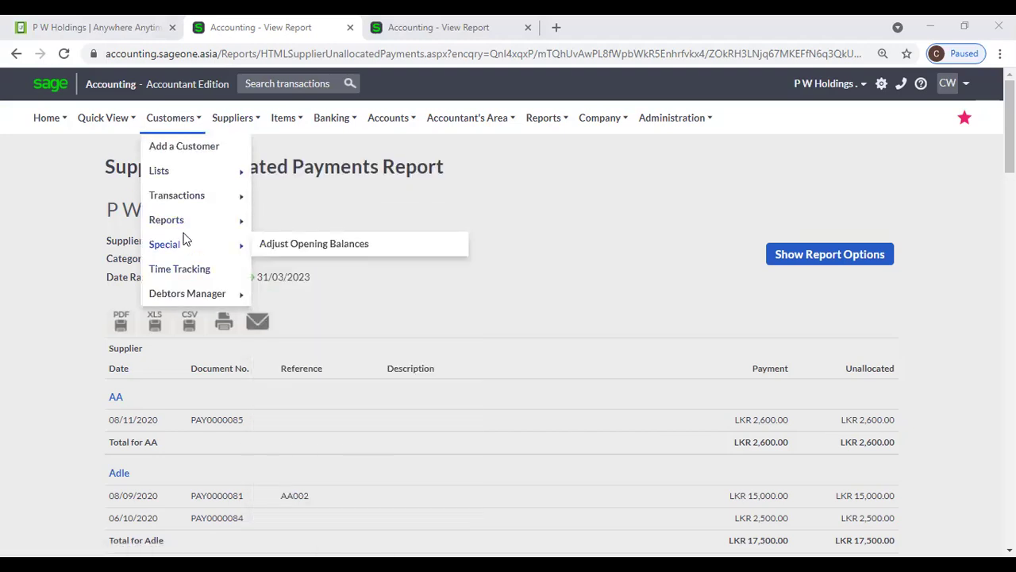
mouse_move(184, 220)
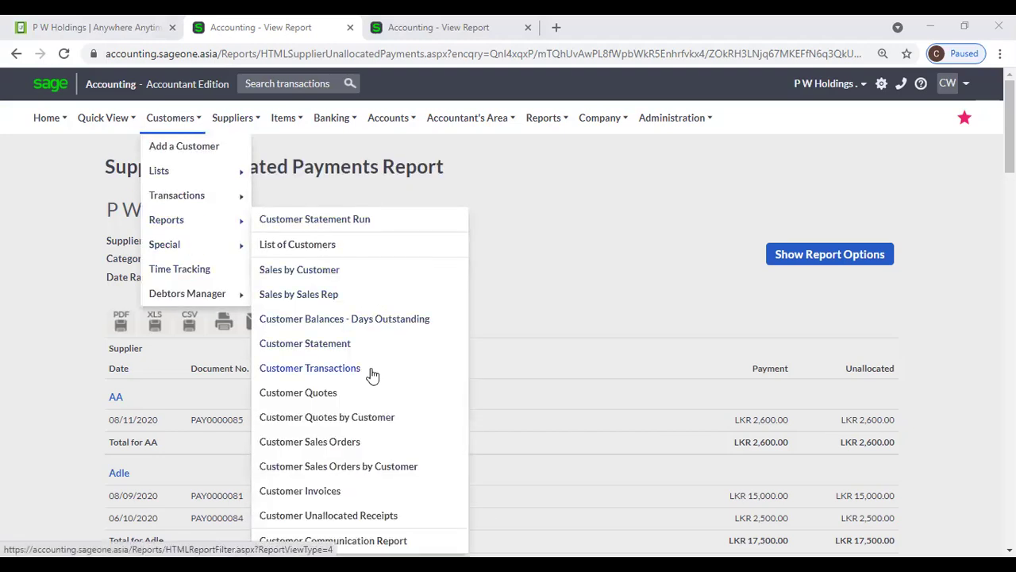
mouse_move(233, 117)
mouse_move(250, 227)
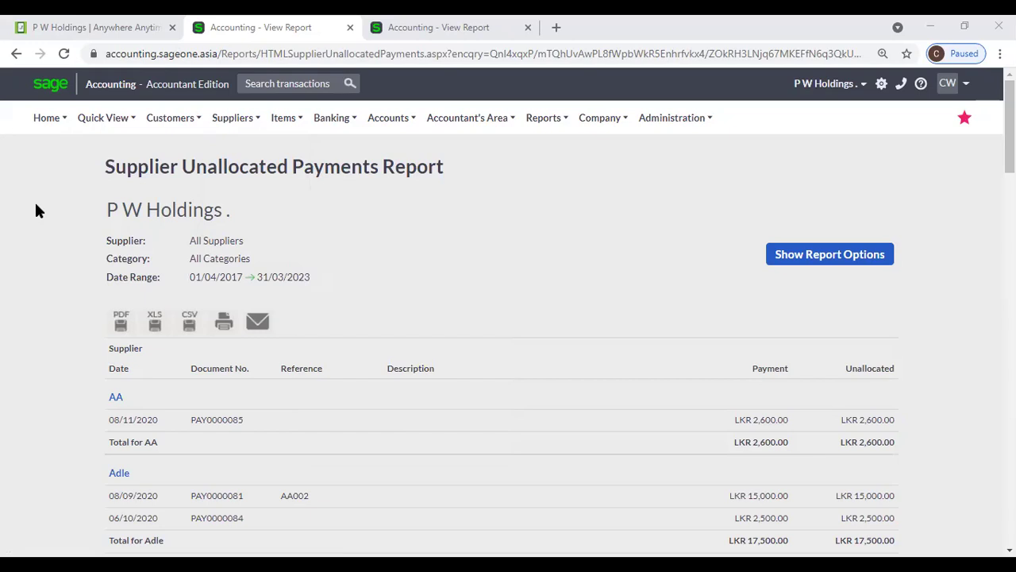
- Open the filter options of the Emails Sent to Suppliers Report
mouse_move(233, 119)
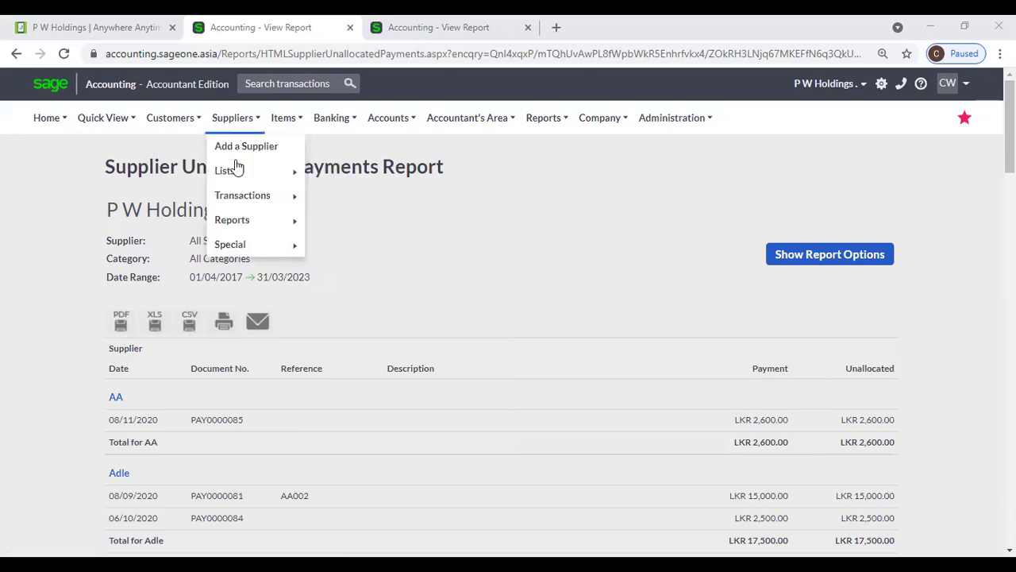
mouse_move(238, 228)
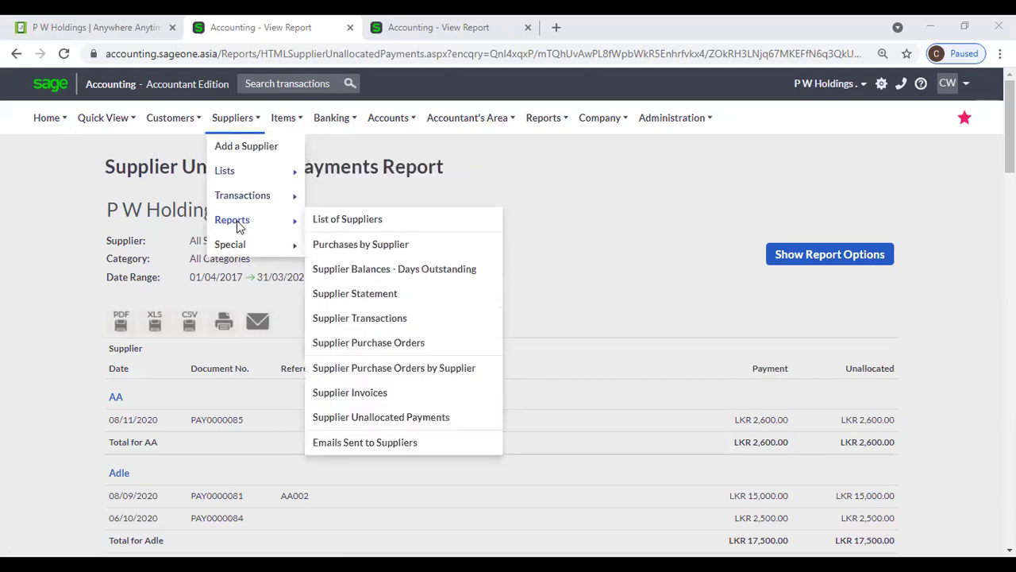
click(398, 442)
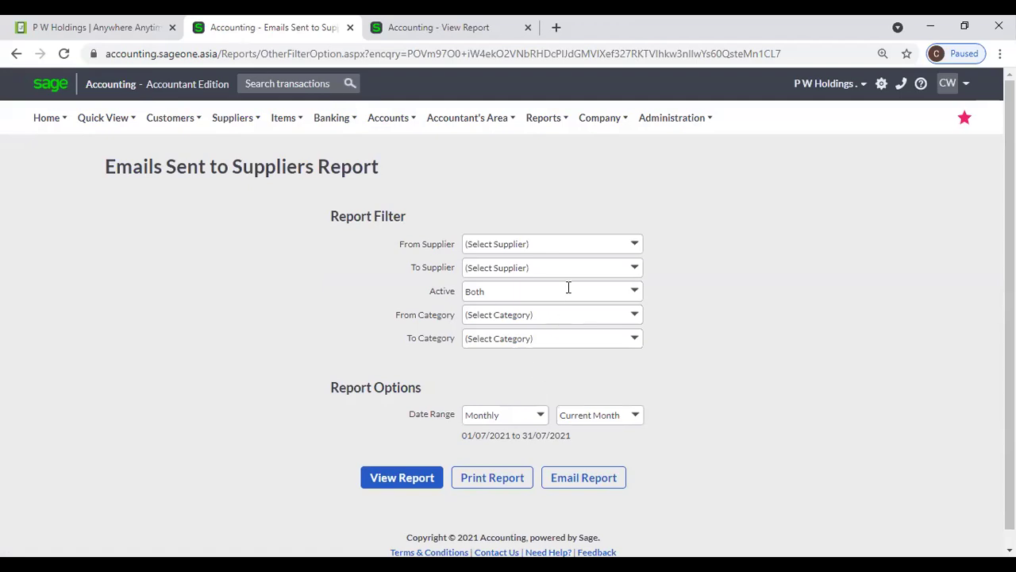
- In the other browser tab, open the Supplier Purchase Orders list, examine the actions available for the first order, and return to the emails report
click(378, 40)
scroll(293, 176, up, 2)
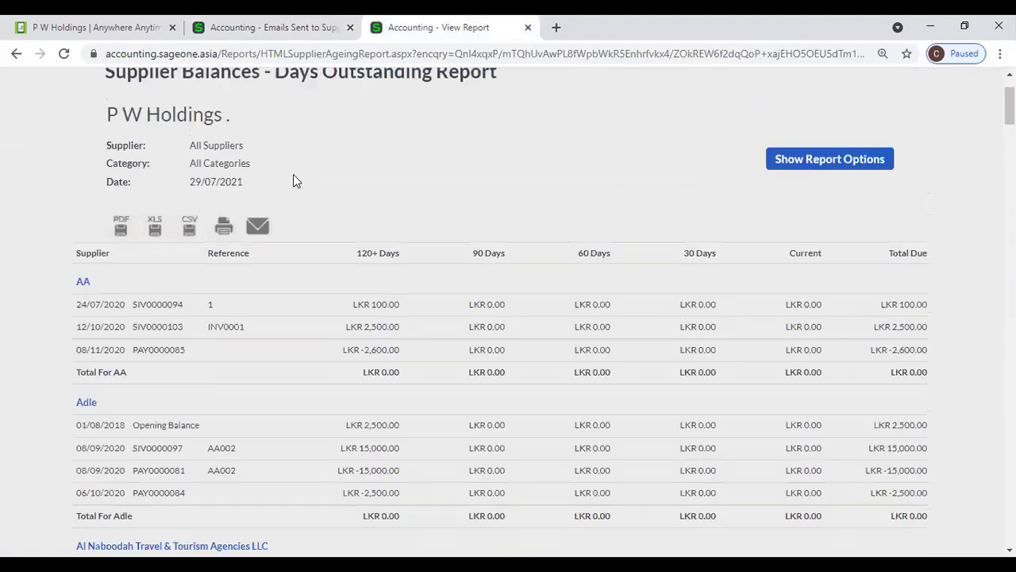
click(223, 127)
mouse_move(223, 179)
mouse_move(227, 197)
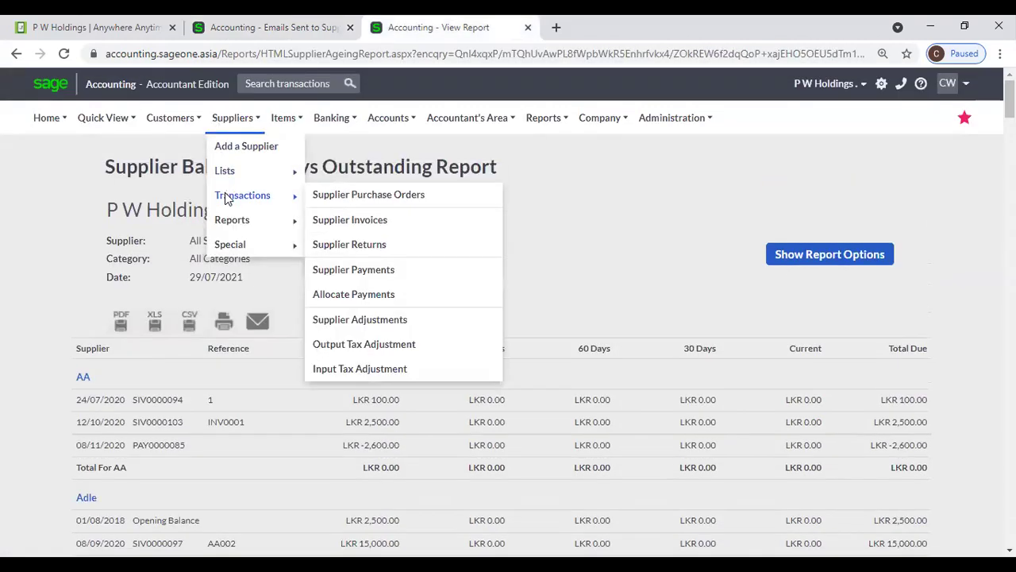
click(368, 194)
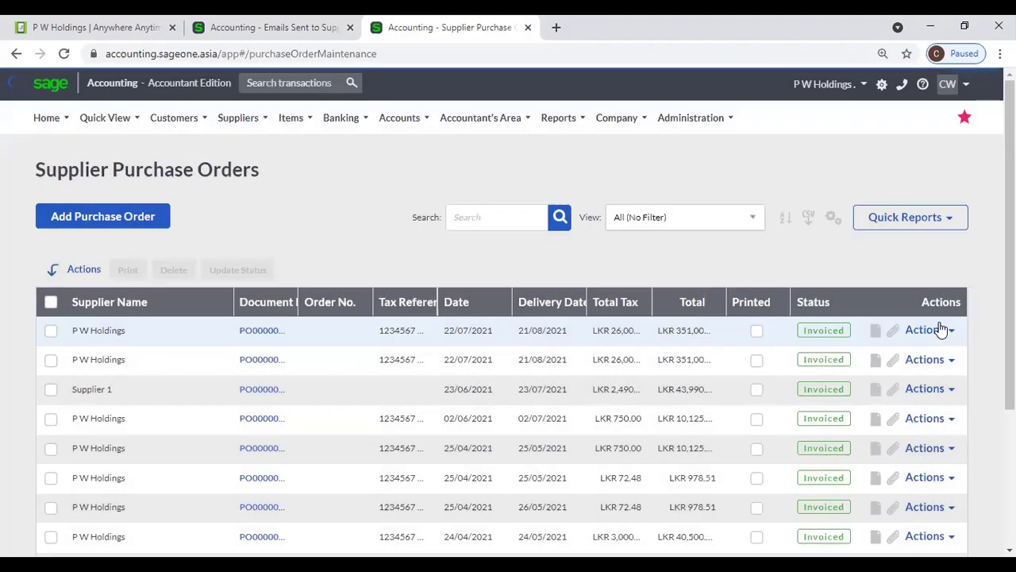
click(940, 331)
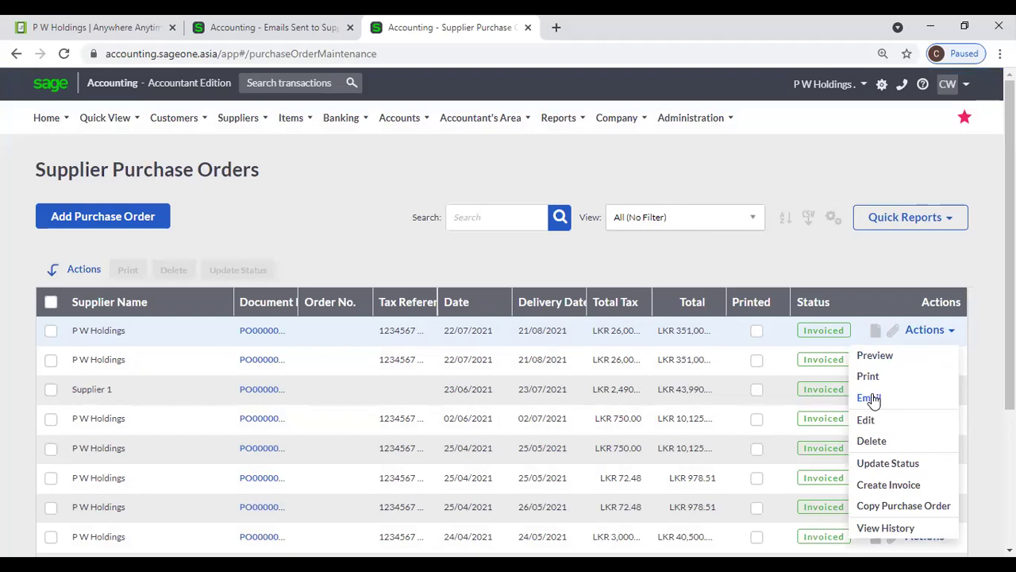
click(238, 29)
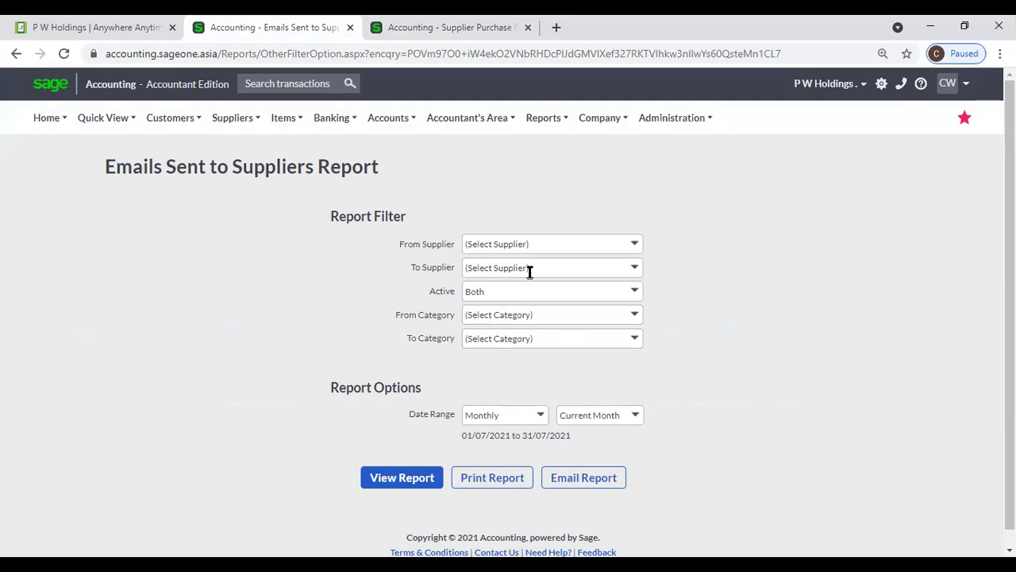
- Try to view the Emails Sent to Suppliers Report with the date range set to Yearly, Current Year
click(539, 414)
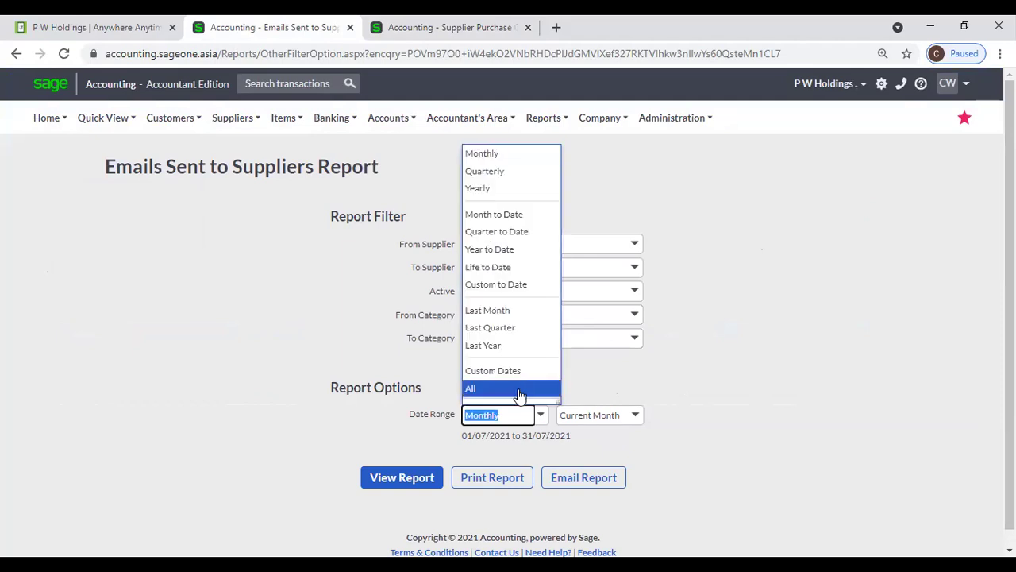
click(492, 190)
click(395, 475)
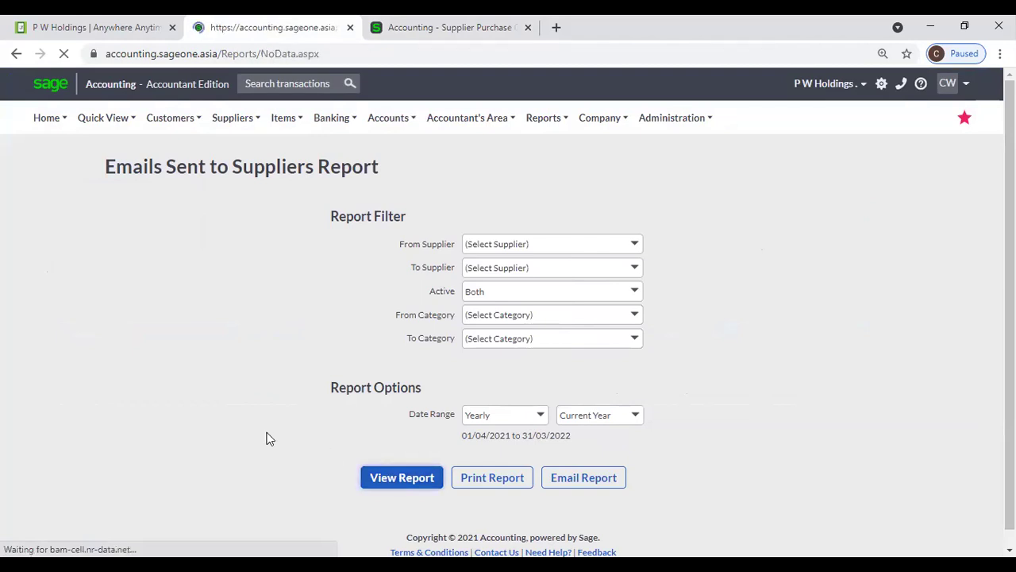
click(406, 333)
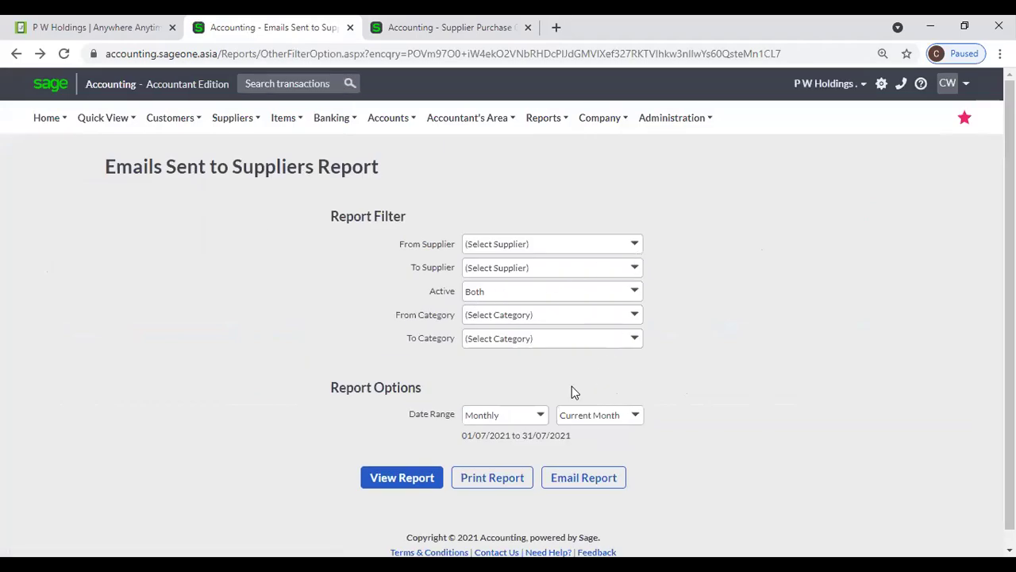
- View the Emails Sent to Suppliers Report with the date range set to All and examine the listed emails
click(543, 414)
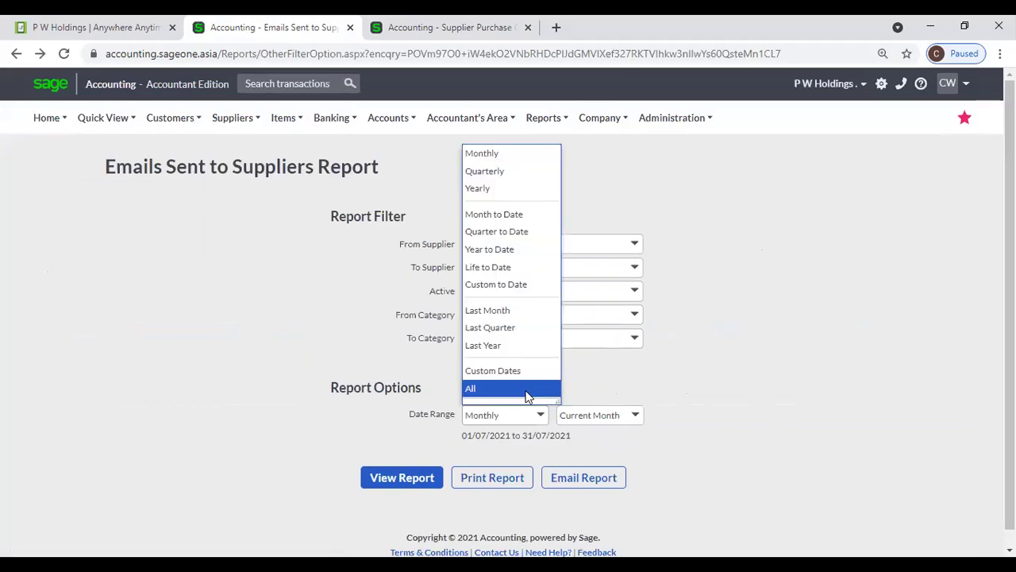
click(528, 389)
click(423, 475)
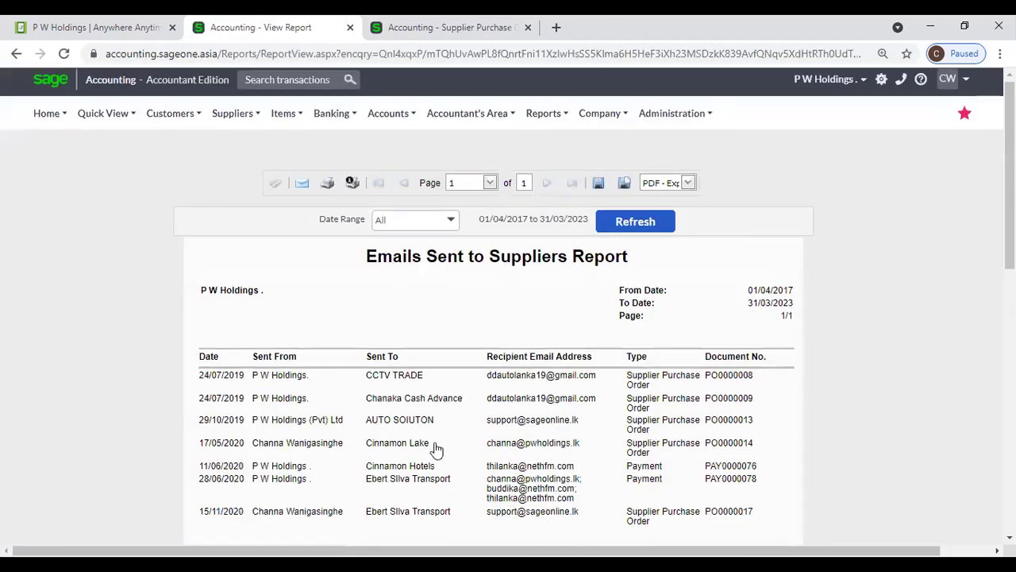
scroll(435, 449, down, 1)
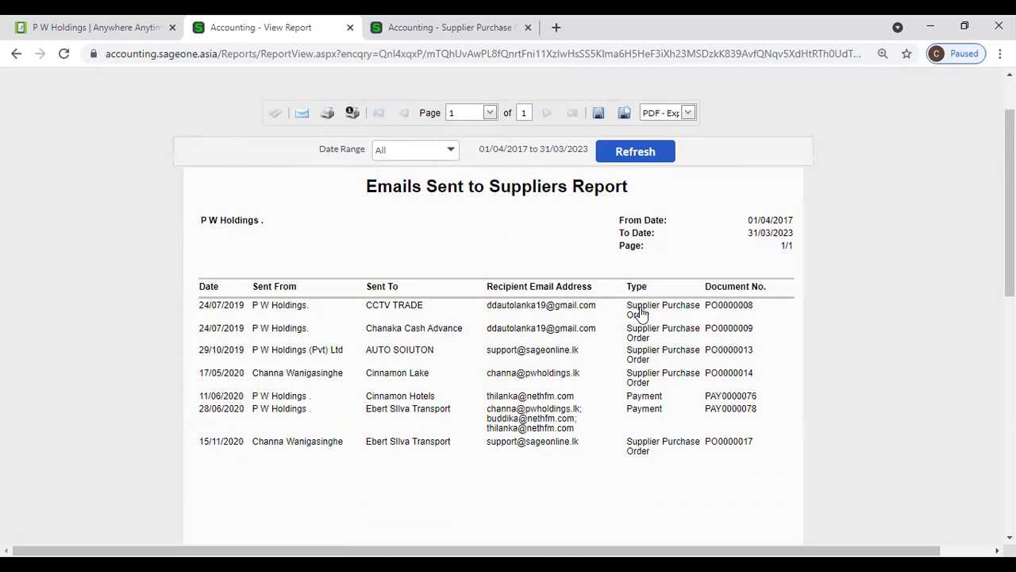
- Open the first purchase order listed in the emails report, examine the document down to its totals, and return to the report
click(719, 312)
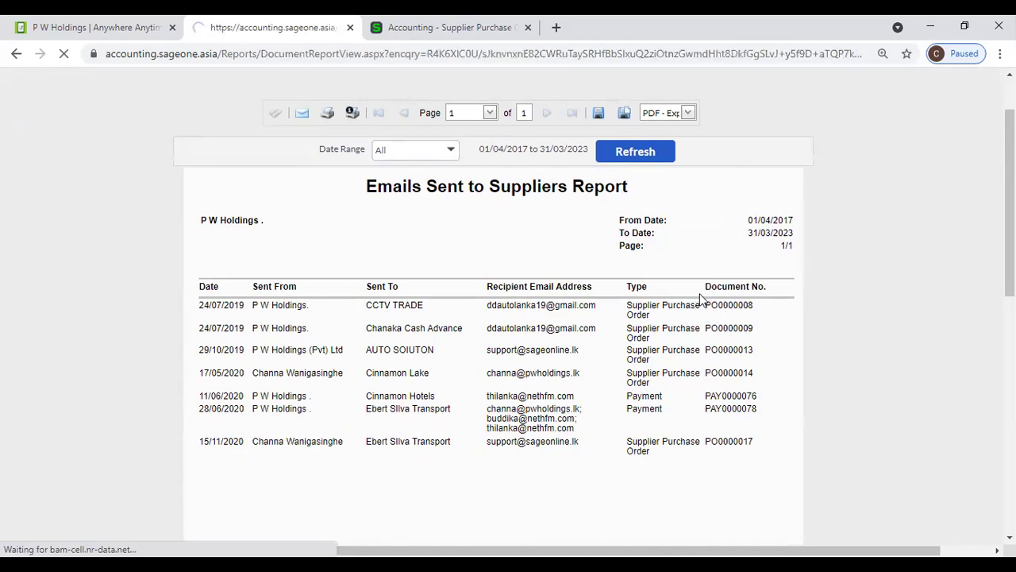
scroll(529, 311, down, 3)
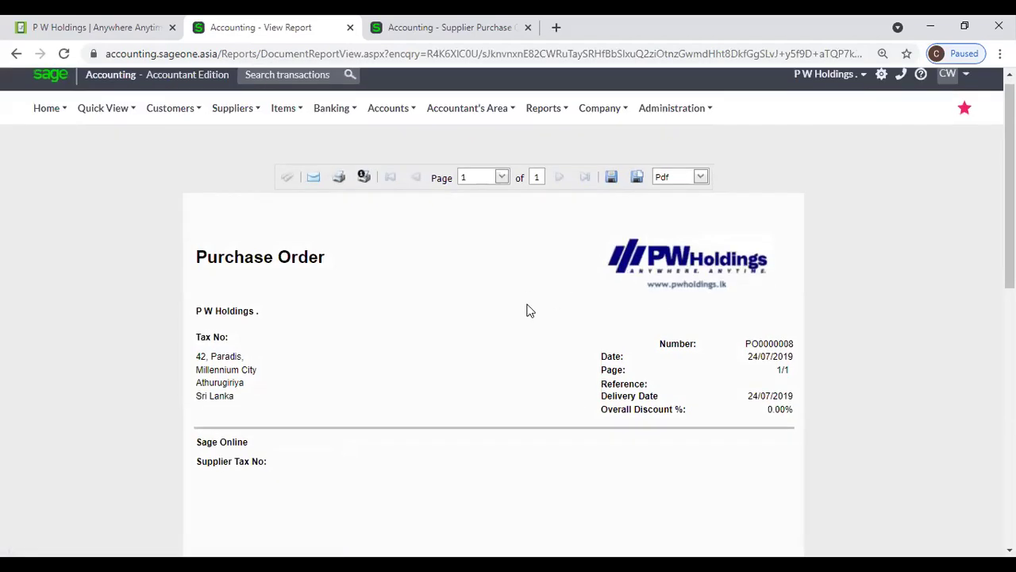
scroll(529, 310, down, 4)
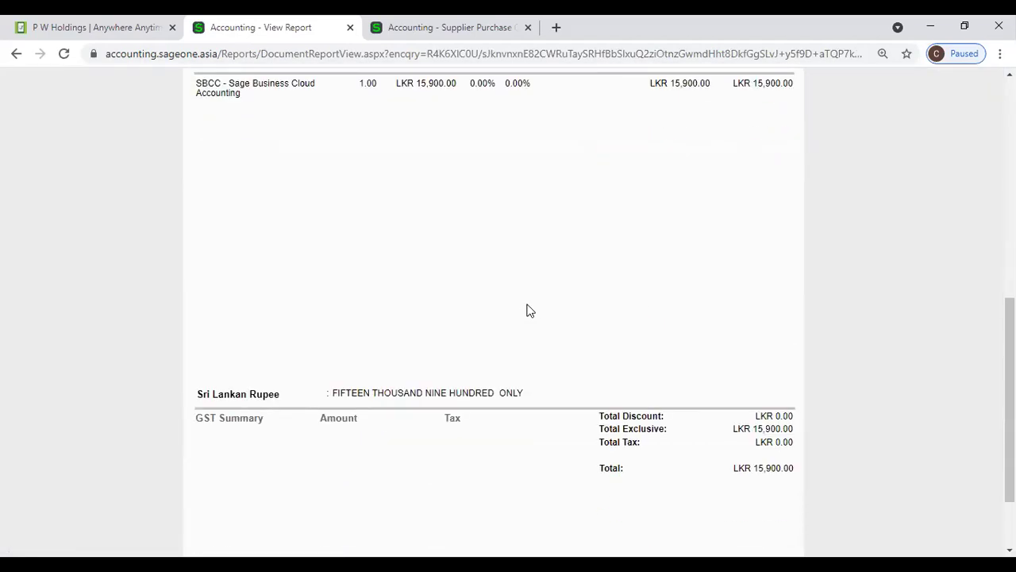
scroll(530, 311, up, 7)
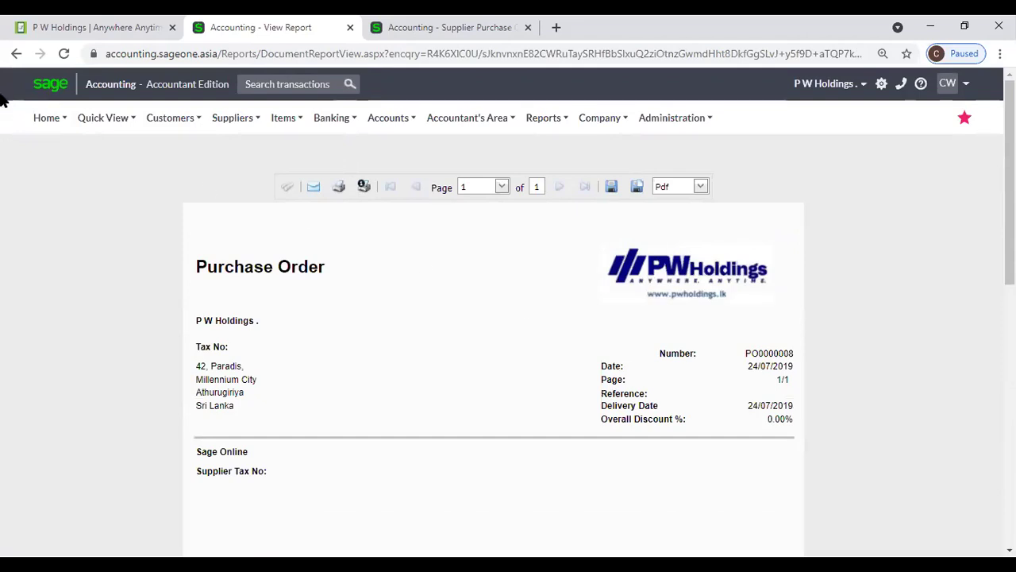
click(16, 53)
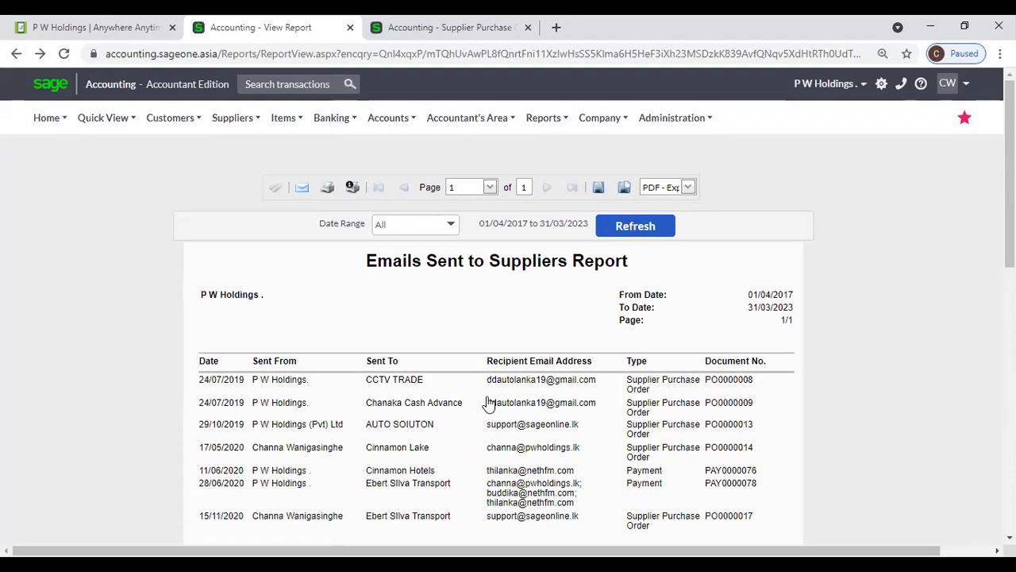
- Open the Adjust Supplier Opening Balances form
click(232, 118)
mouse_move(235, 226)
mouse_move(211, 132)
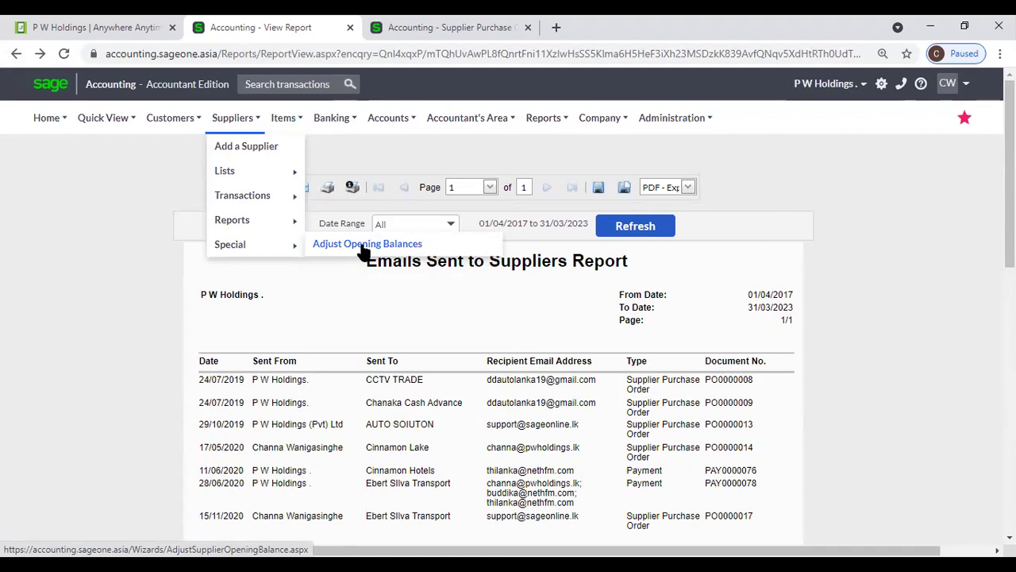
click(362, 246)
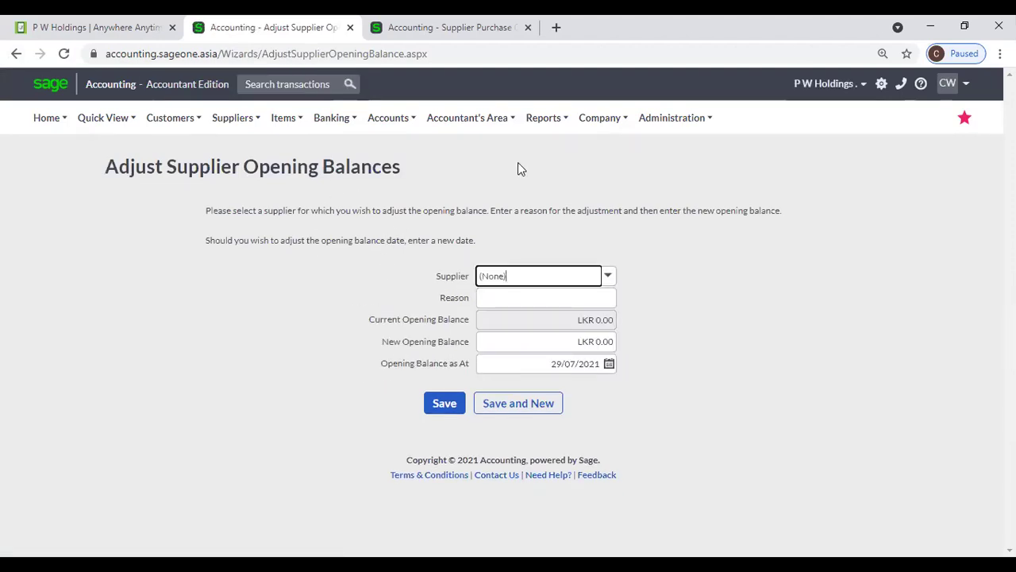
- In the other browser tab, open the company's Opening Balances page
click(385, 36)
mouse_move(703, 135)
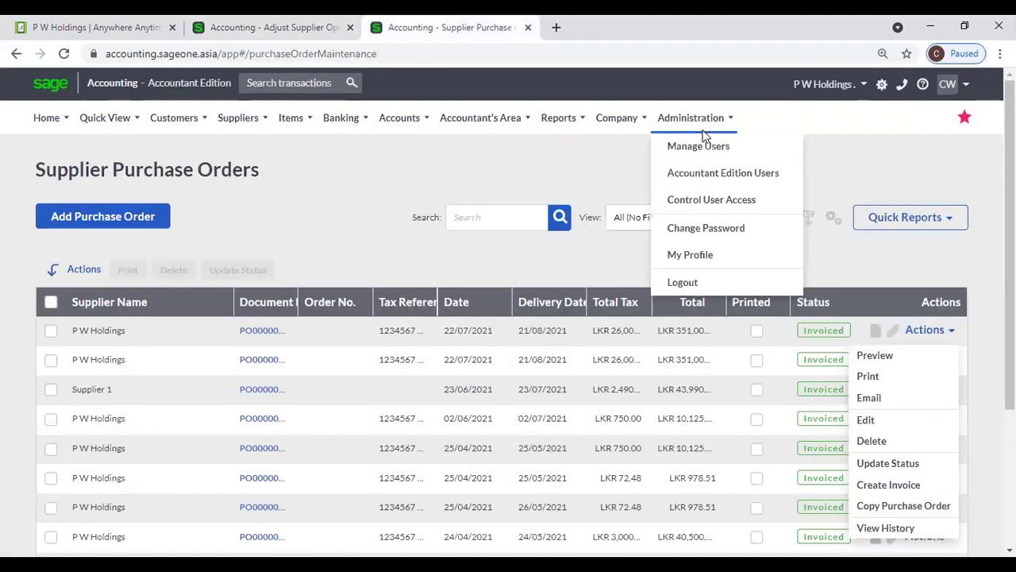
mouse_move(628, 117)
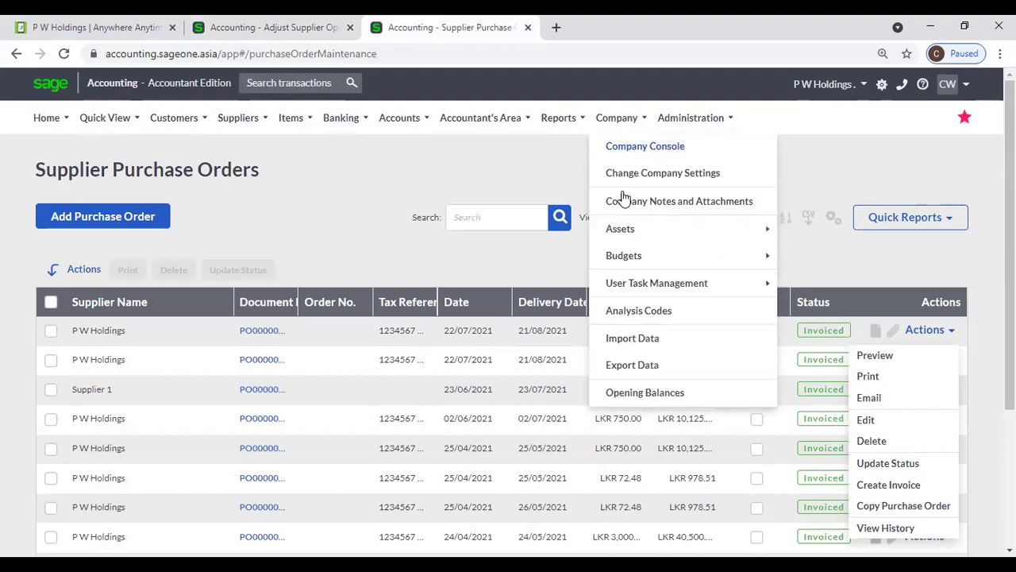
click(626, 391)
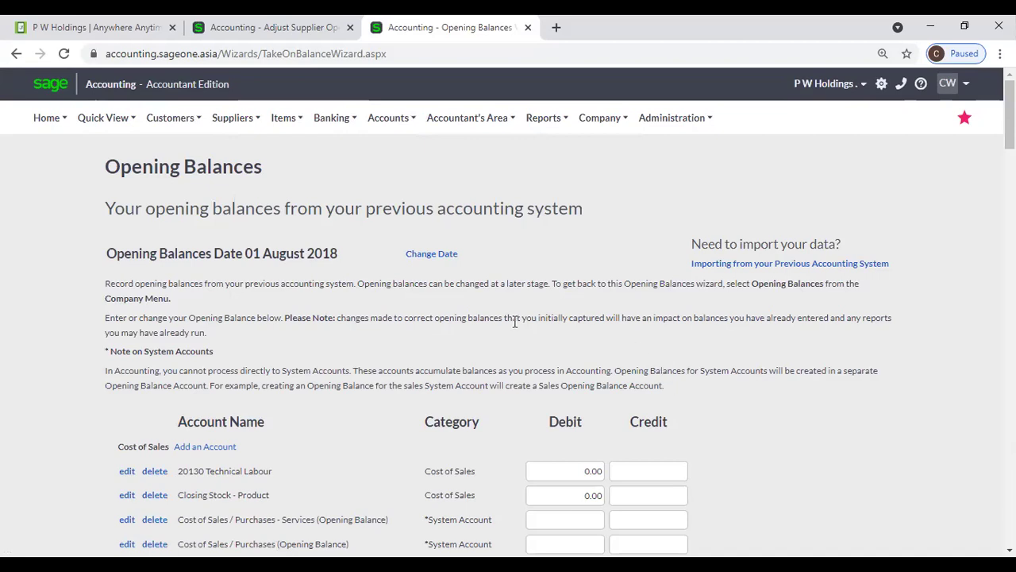
- Return to the Adjust Supplier Opening Balances form and choose P W Holdings as the supplier
click(291, 30)
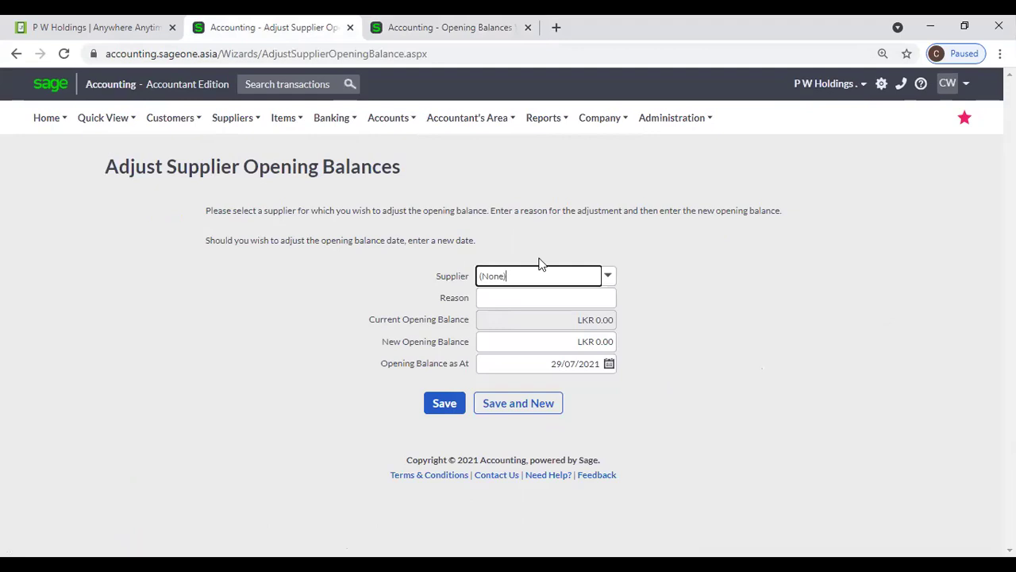
click(608, 276)
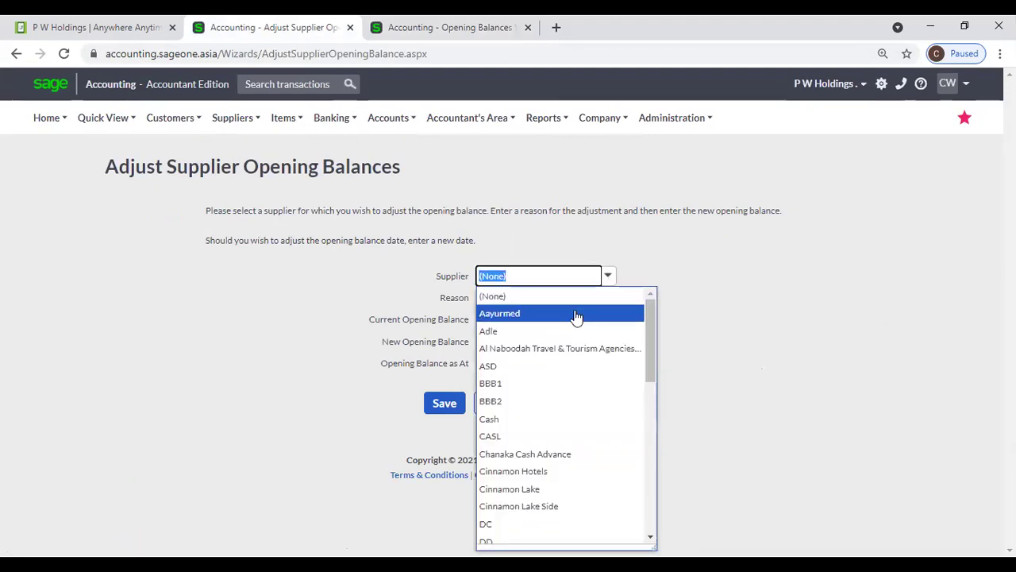
text(p)
click(528, 301)
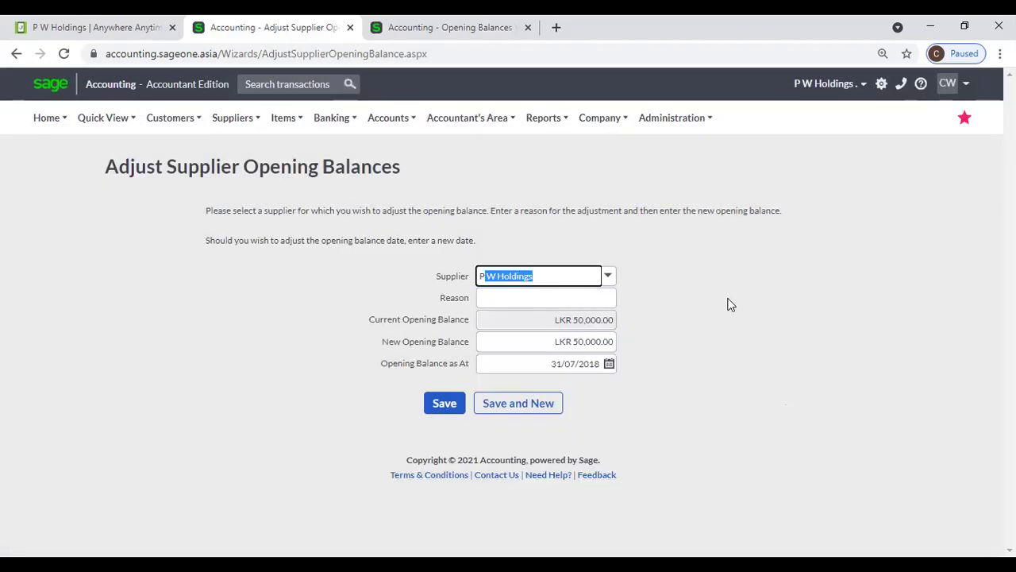
click(728, 299)
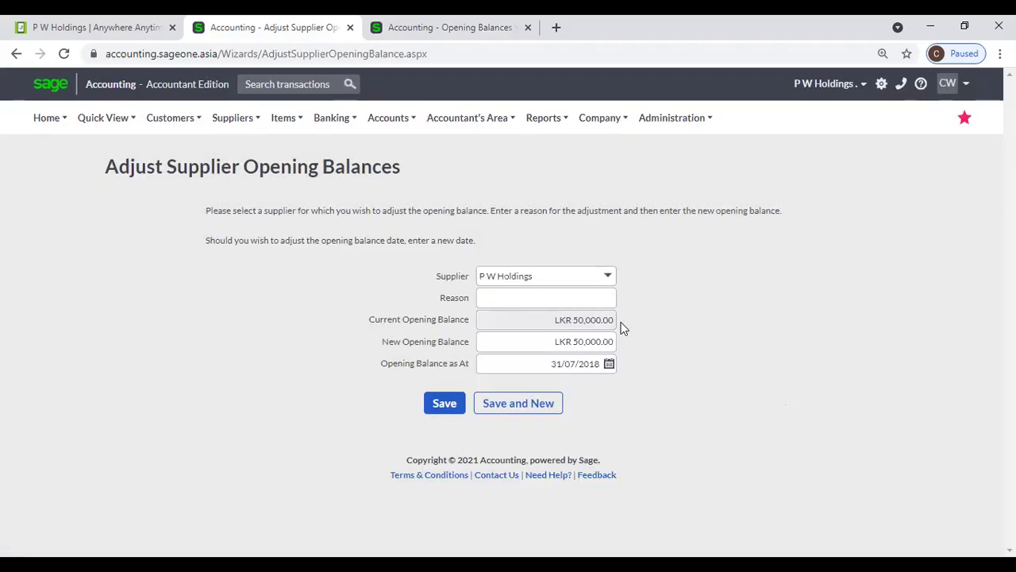
- Enter "OPB Change" as the adjustment reason and leave the new opening balance at LKR 50,000.00
click(574, 299)
click(572, 355)
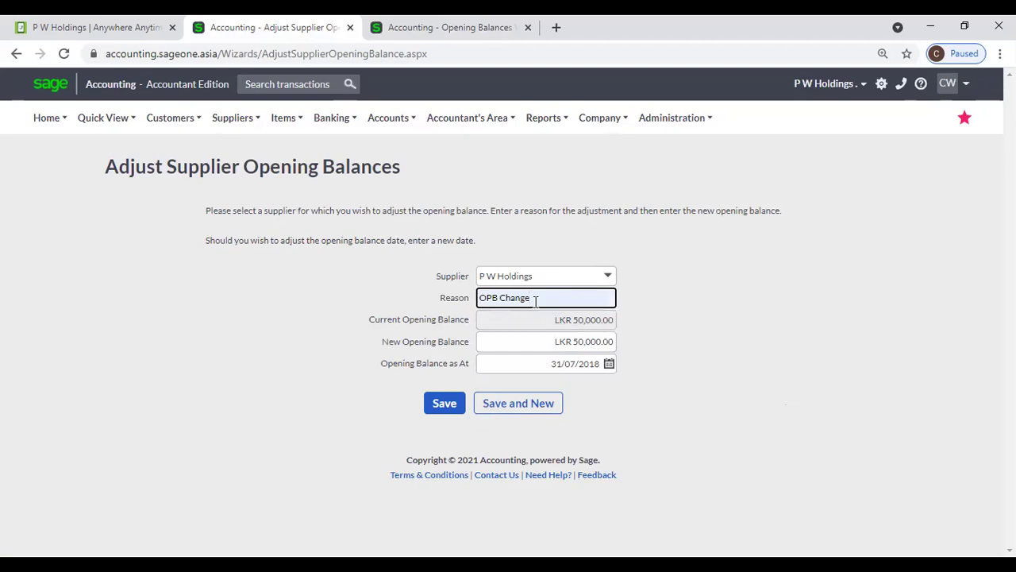
click(531, 340)
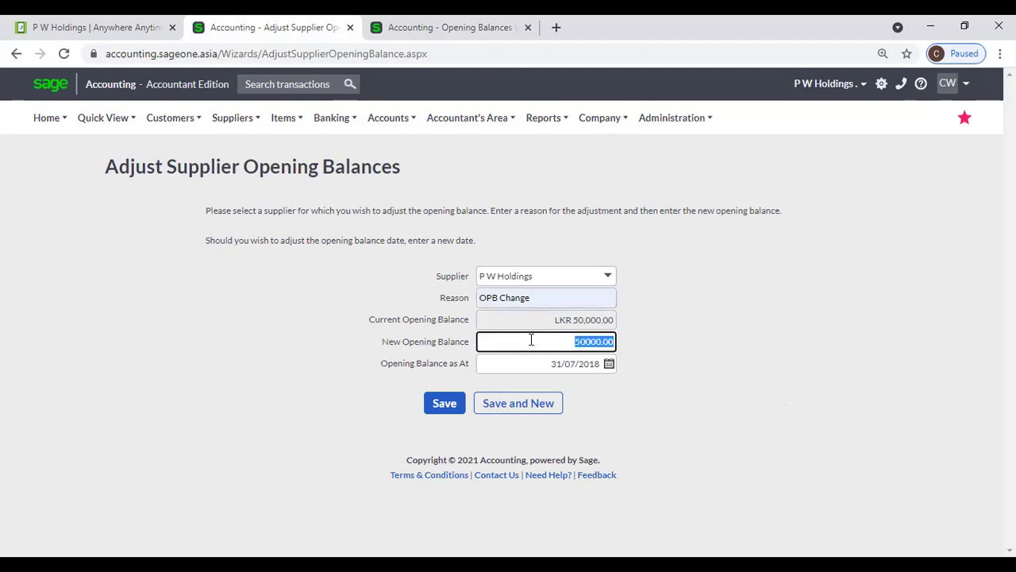
click(647, 361)
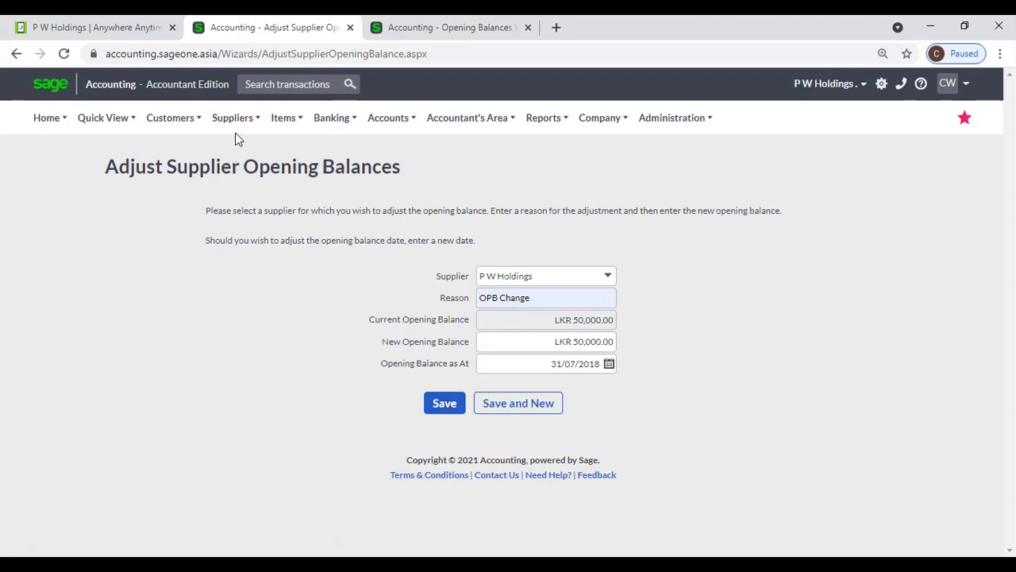
mouse_move(250, 121)
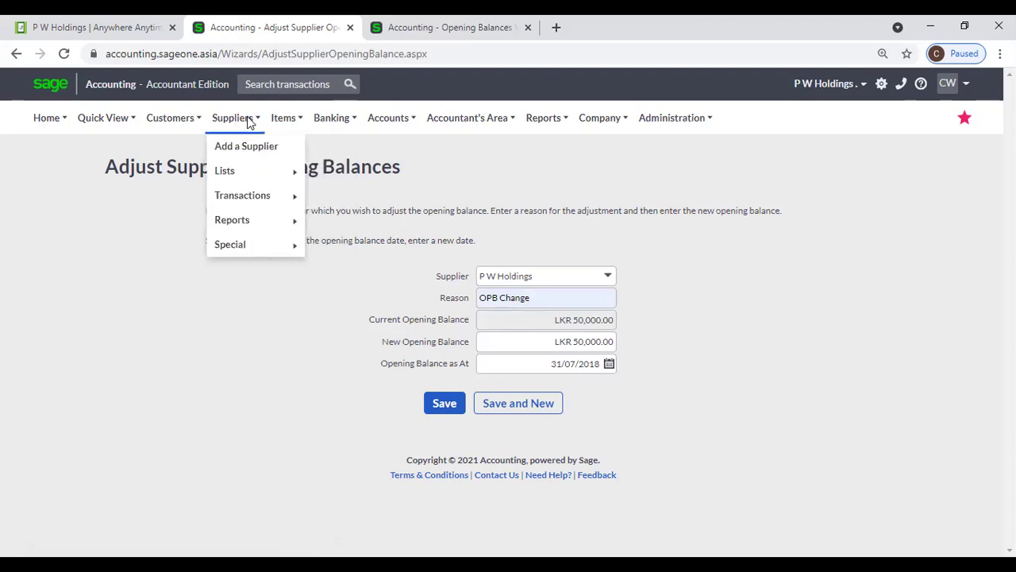
mouse_move(255, 249)
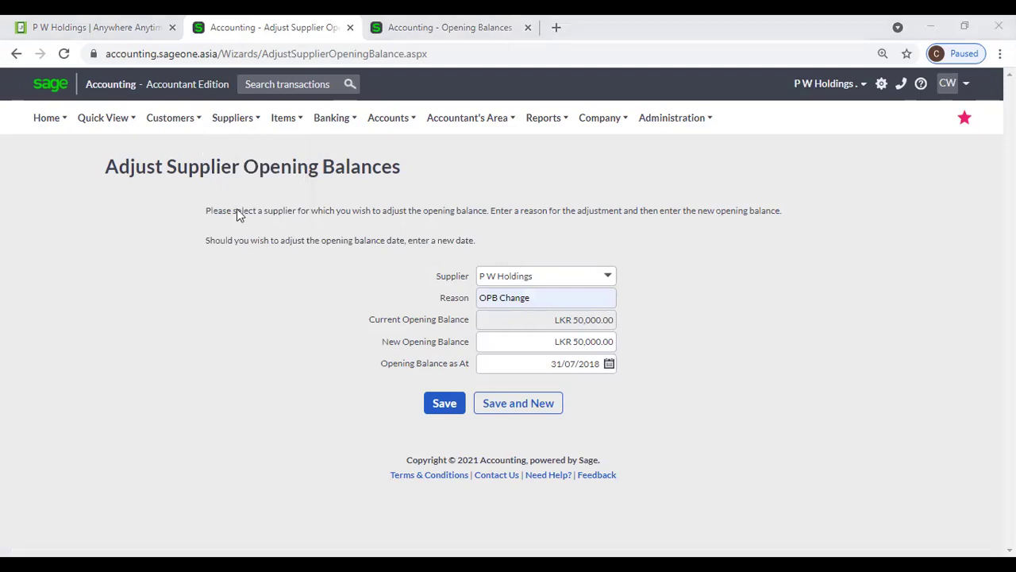
mouse_move(232, 117)
mouse_move(239, 243)
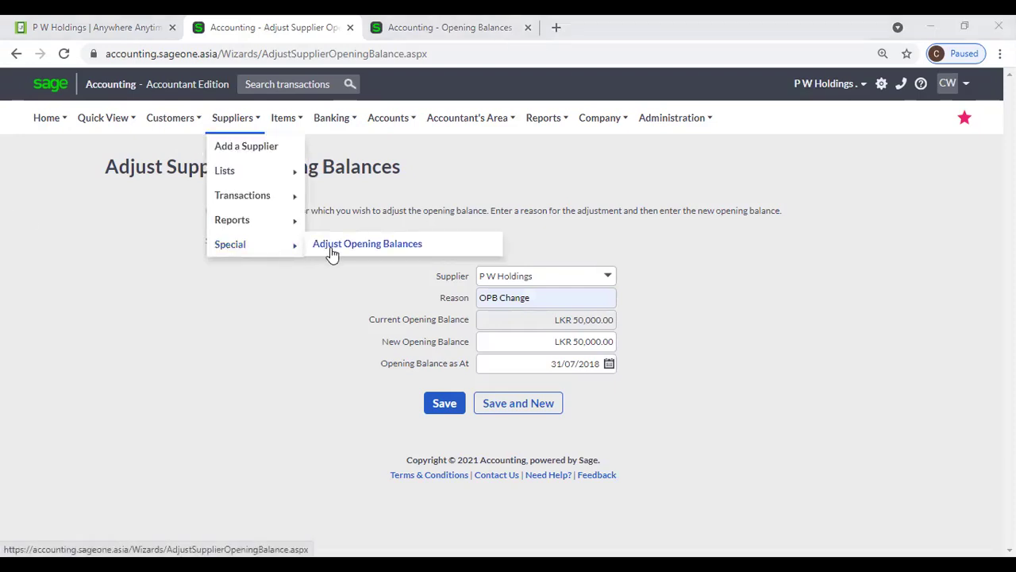
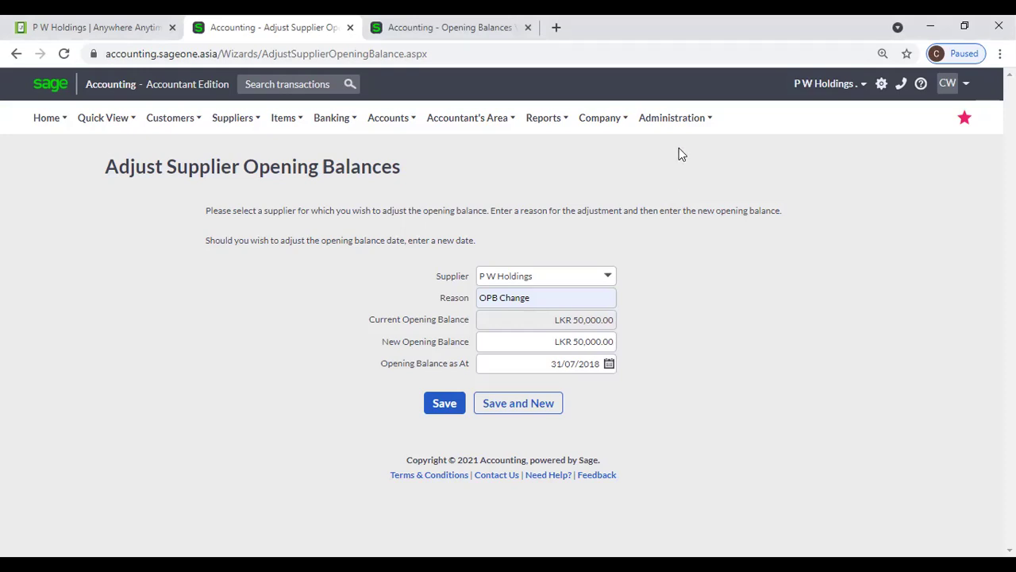
click(608, 119)
mouse_move(229, 123)
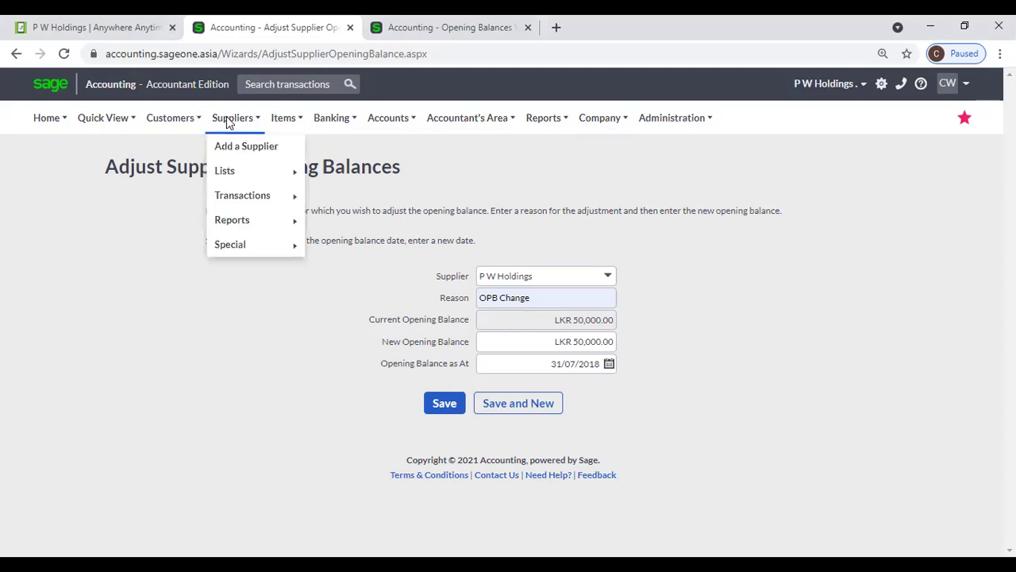
mouse_move(188, 123)
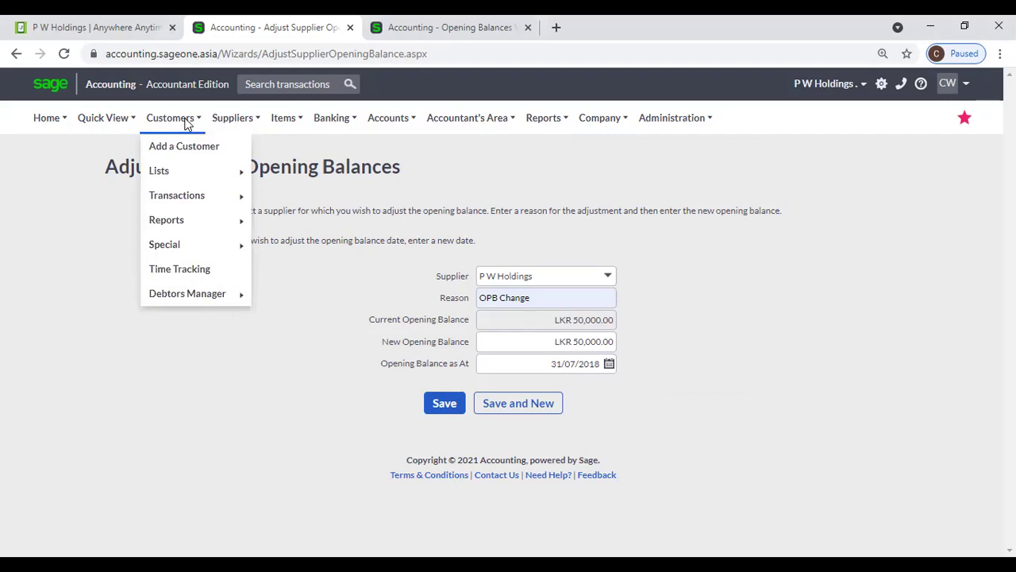
mouse_move(178, 178)
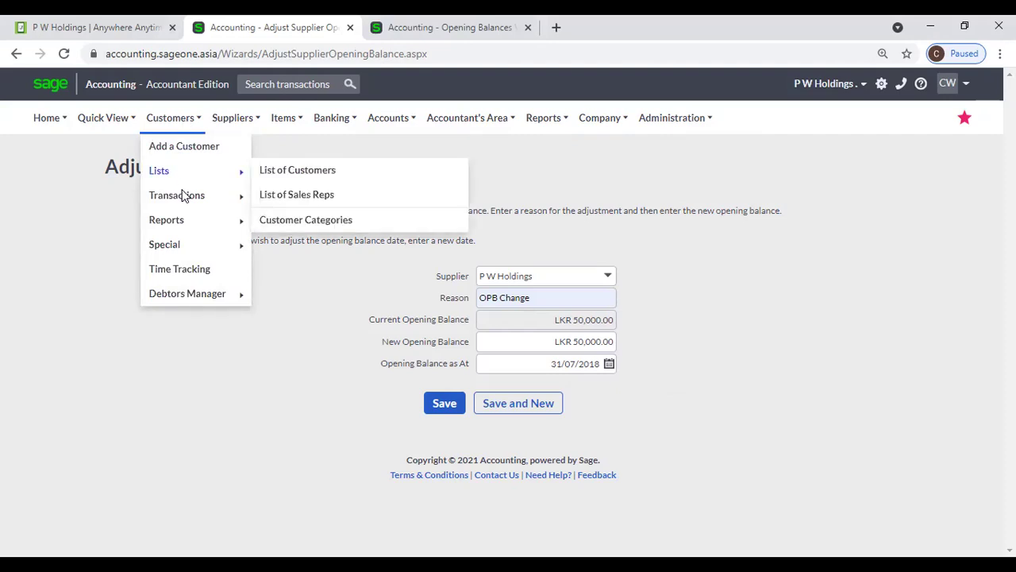
mouse_move(187, 204)
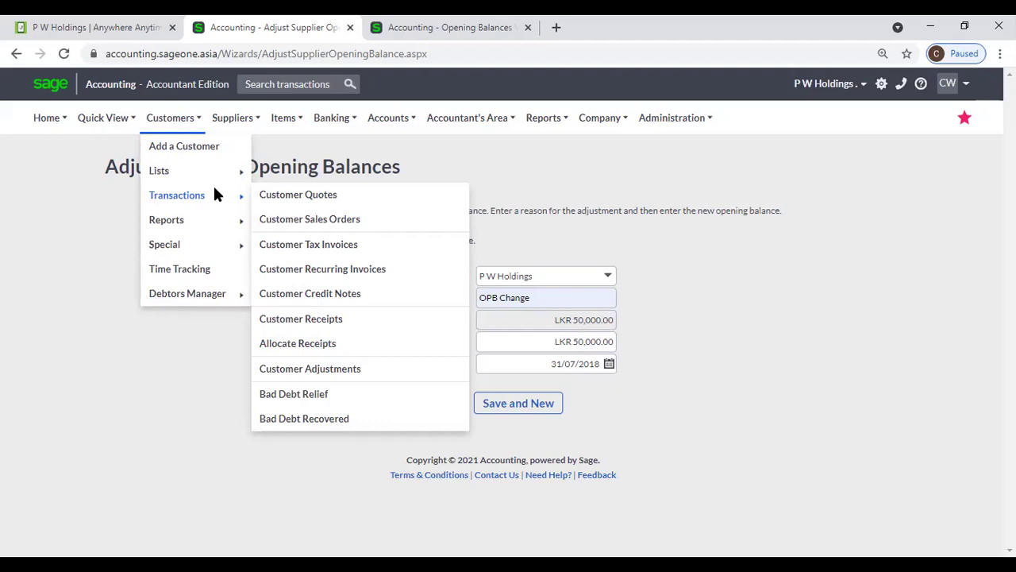
mouse_move(221, 224)
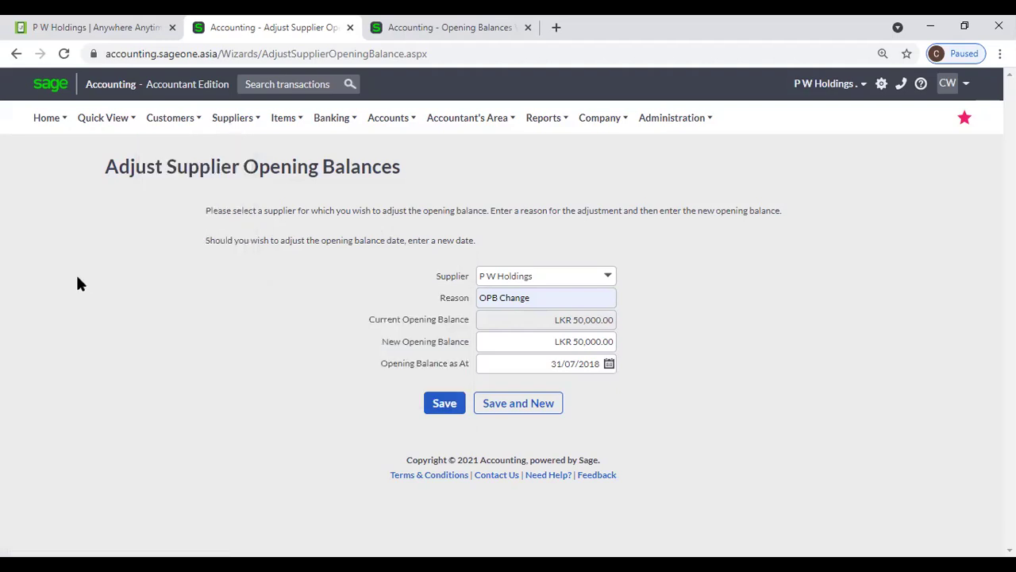
- Open the list of customers and start a new customer record
mouse_move(182, 131)
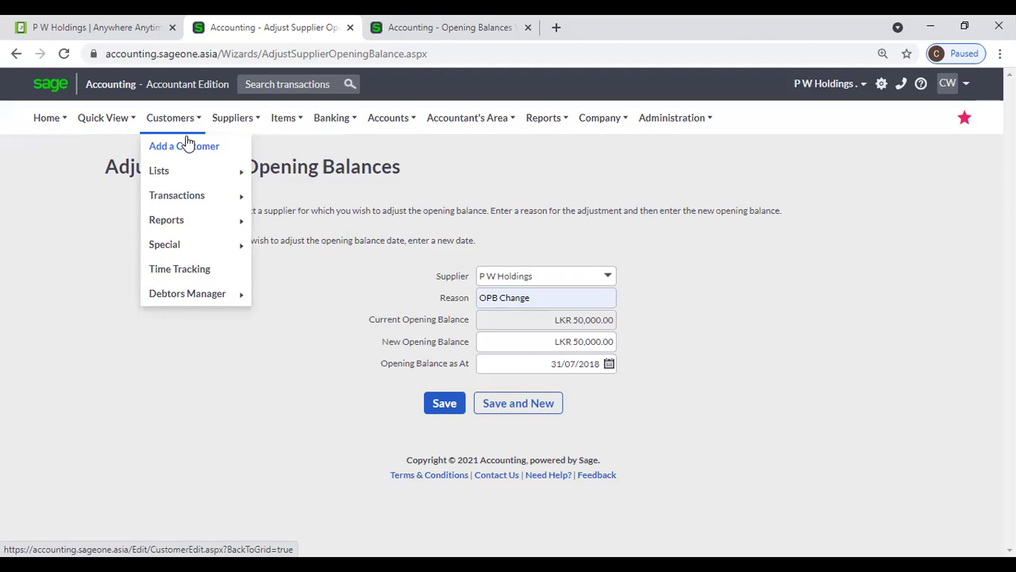
mouse_move(199, 198)
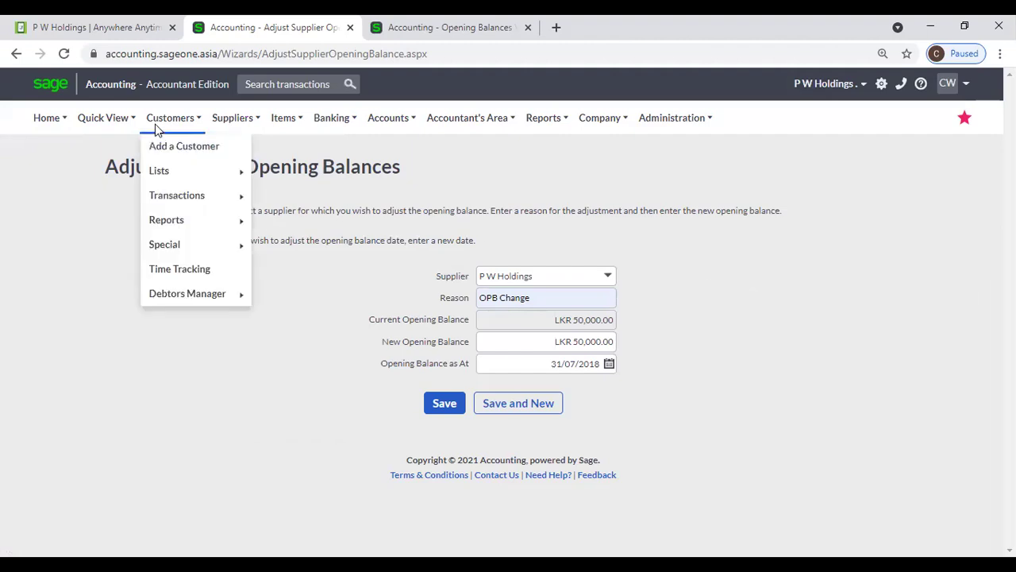
mouse_move(170, 172)
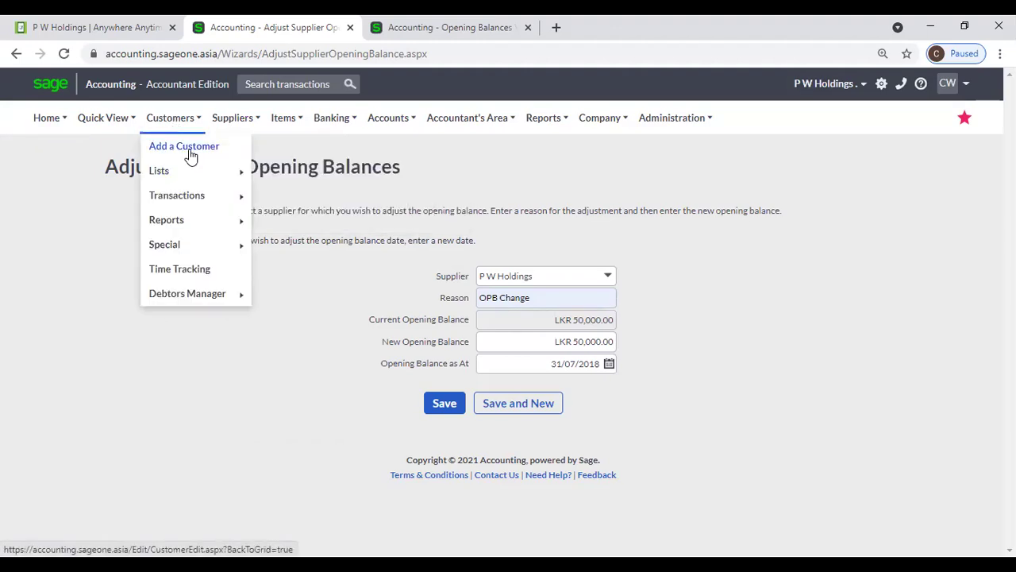
mouse_move(211, 177)
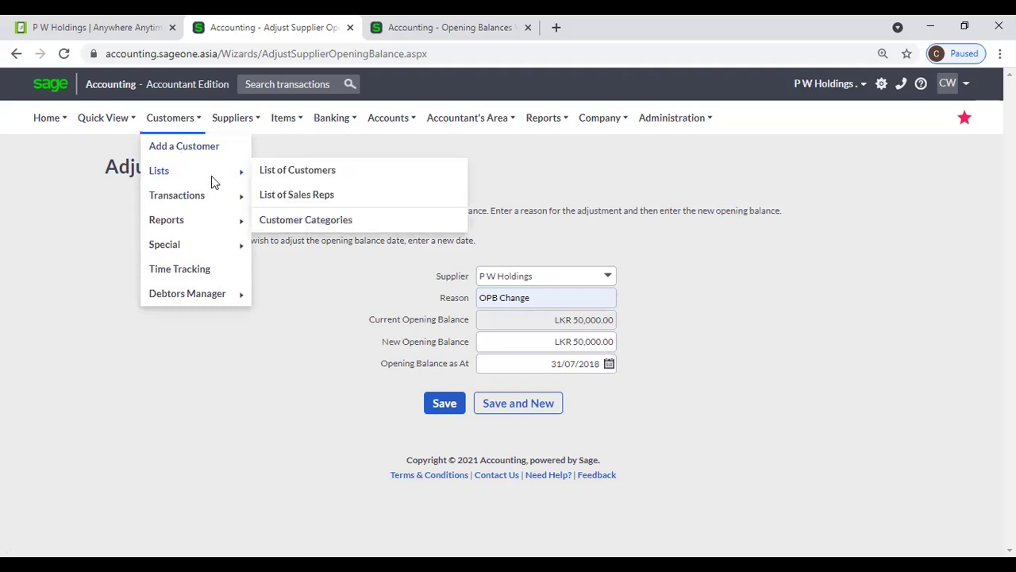
click(341, 178)
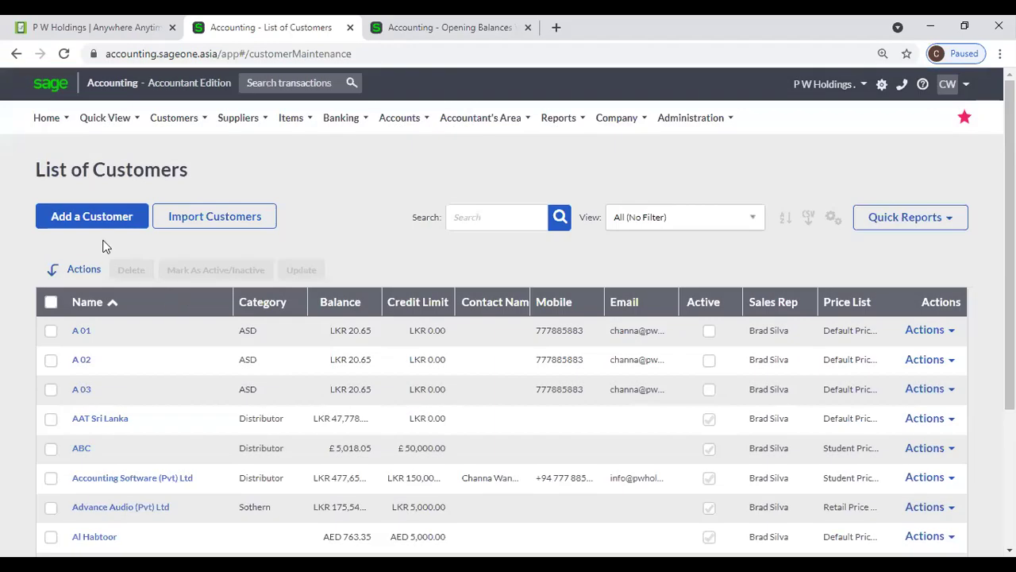
click(100, 221)
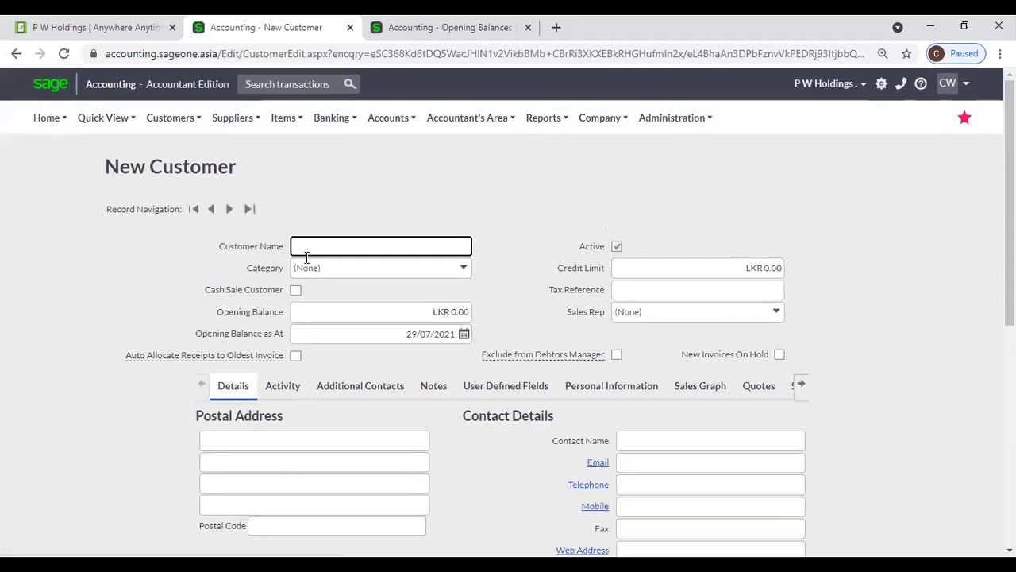
- Examine the new customer form's category choices, credit limit, tax reference and sales rep choices
click(429, 218)
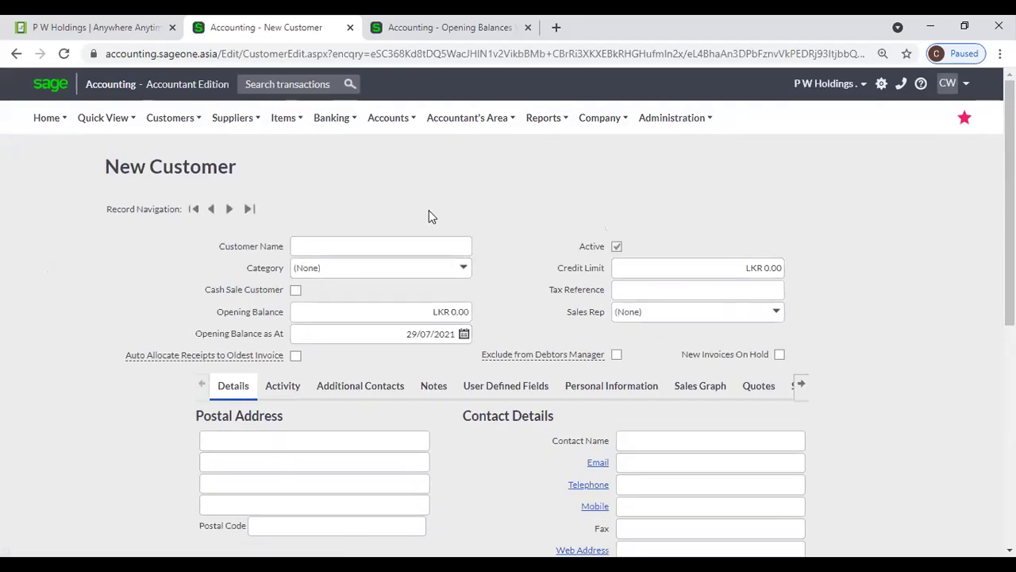
click(465, 270)
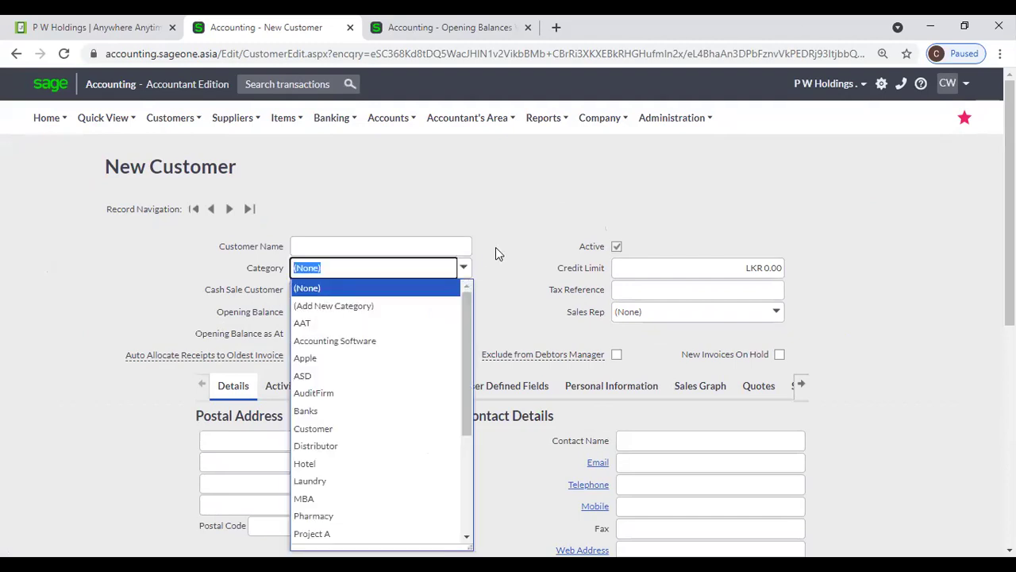
click(497, 249)
scroll(495, 247, down, 1)
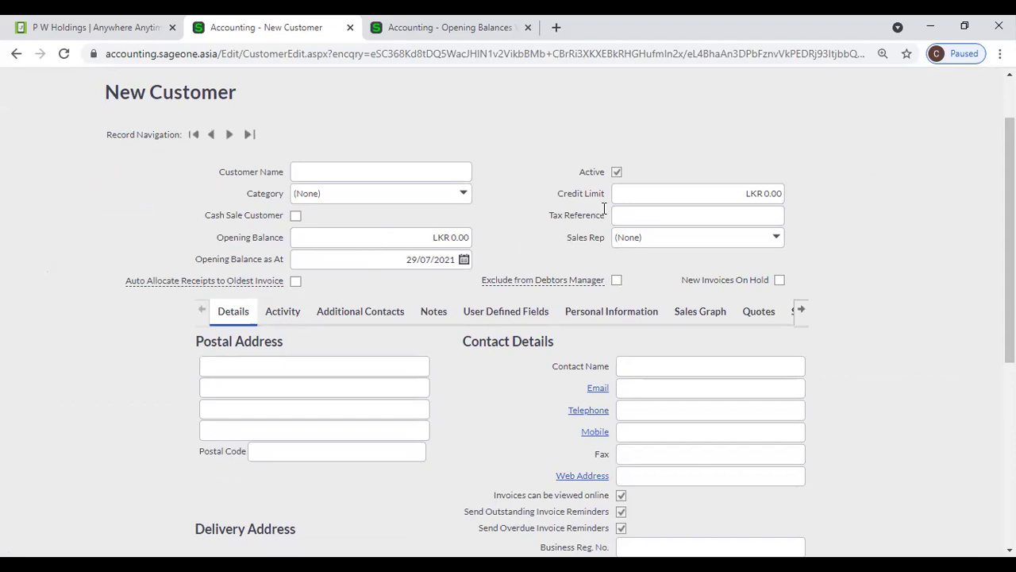
click(651, 194)
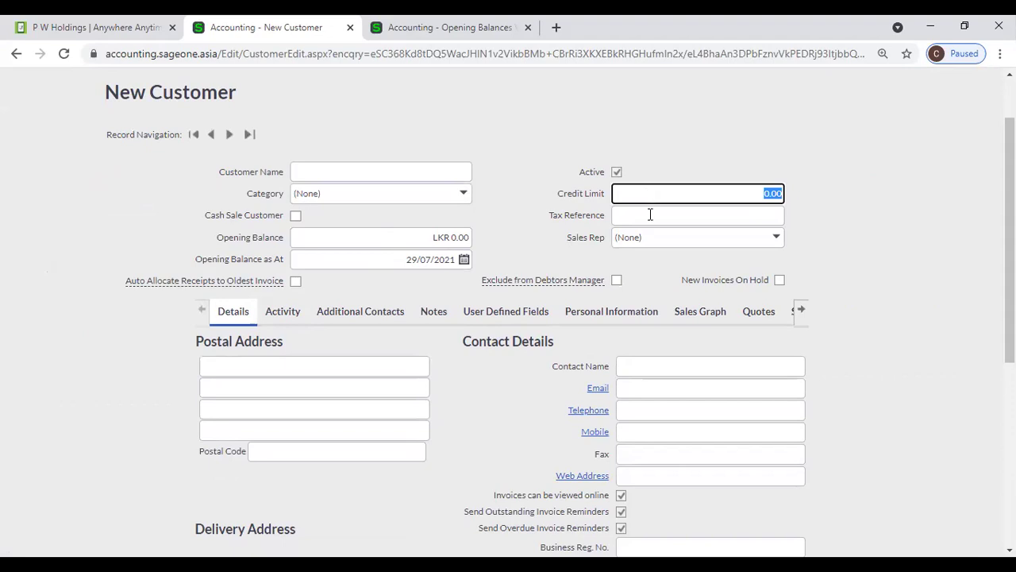
click(651, 215)
click(663, 146)
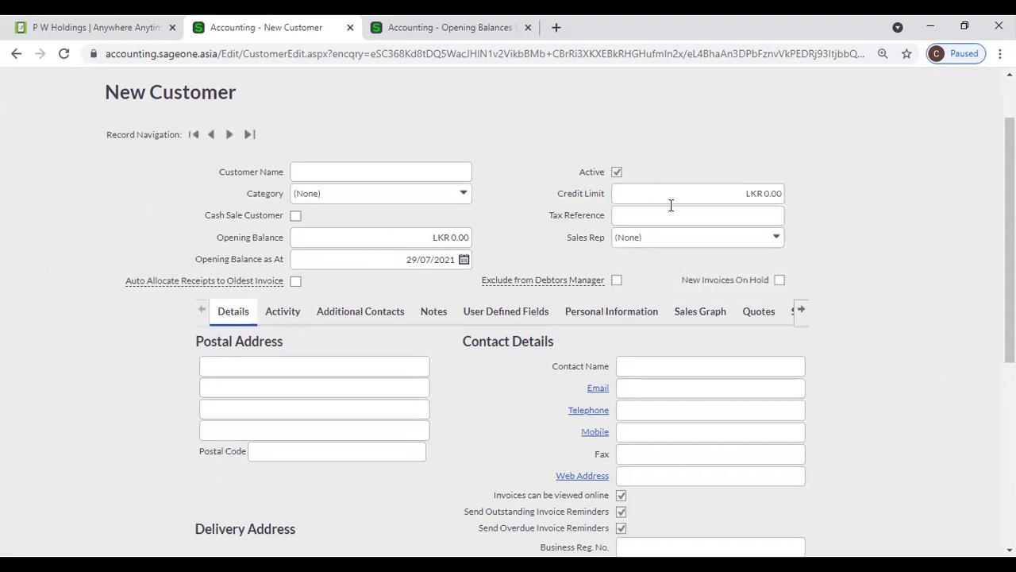
click(671, 210)
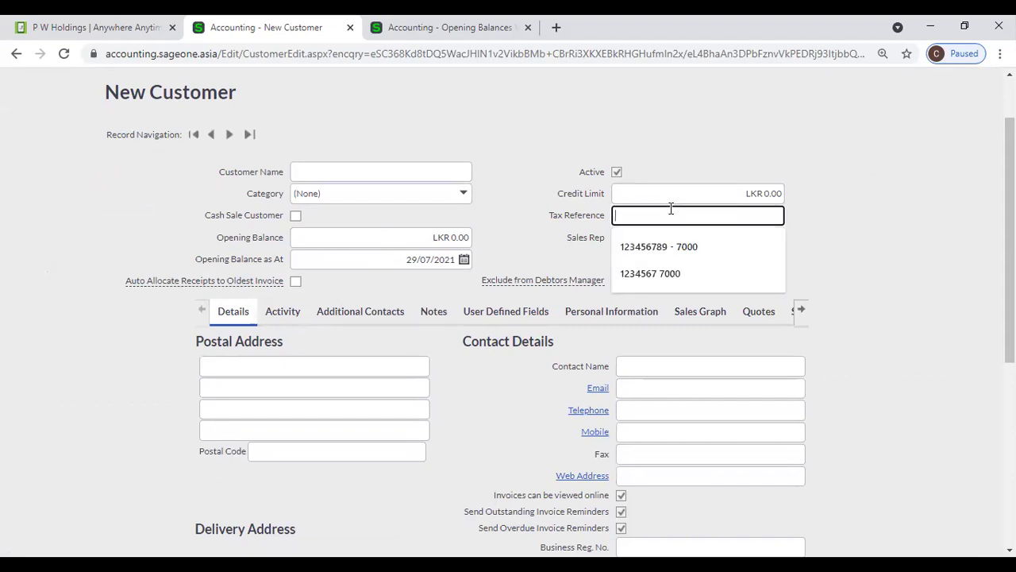
click(897, 215)
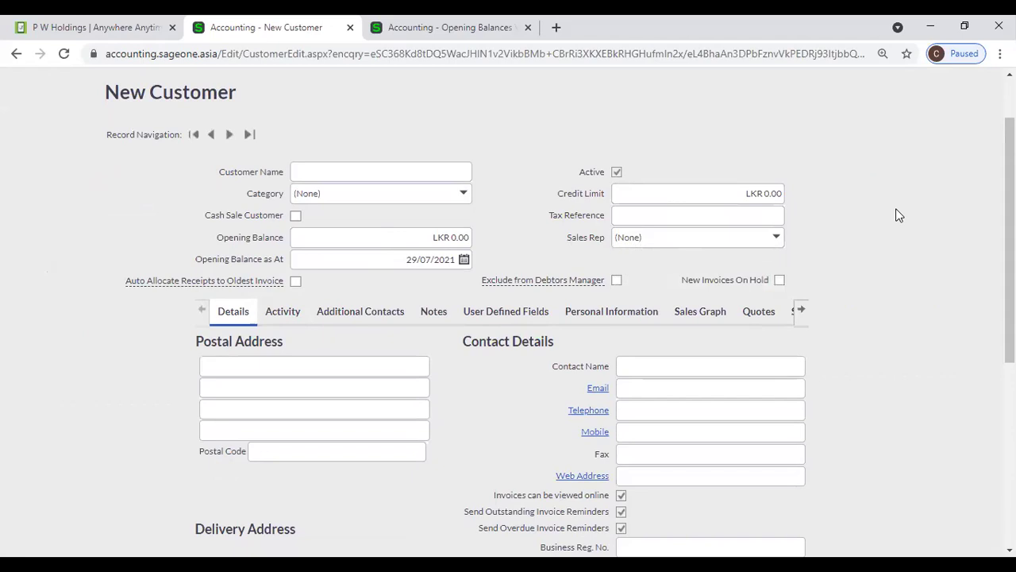
click(777, 239)
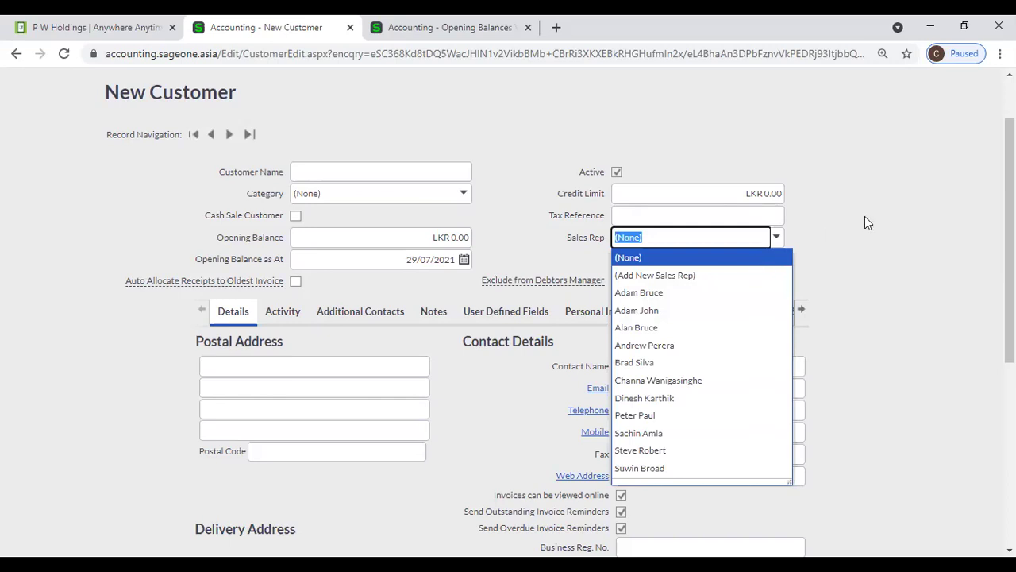
click(809, 209)
- Review the options for auto allocating receipts, excluding the customer from Debtors Manager and putting new invoices on hold
scroll(808, 209, down, 1)
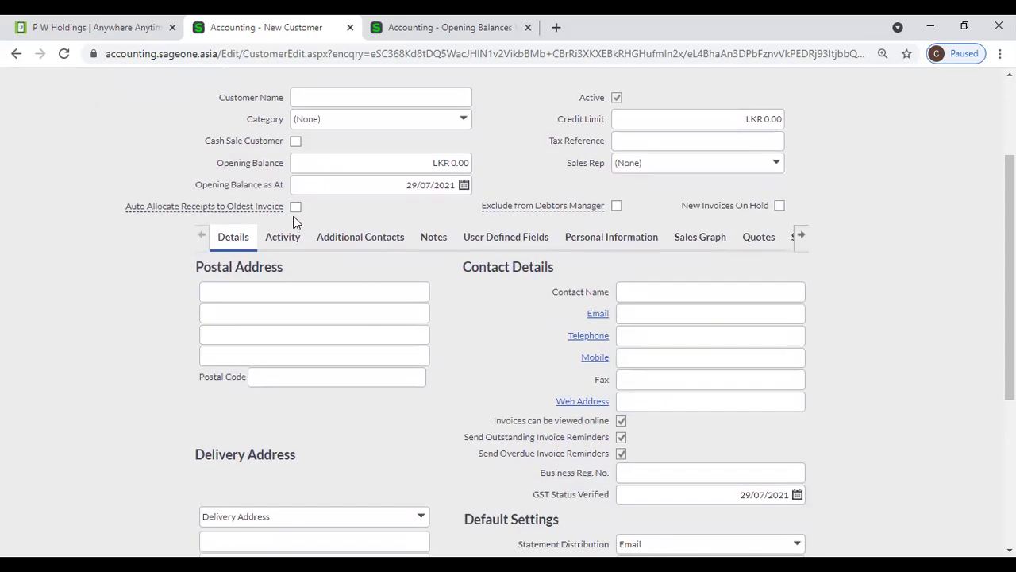
mouse_move(213, 210)
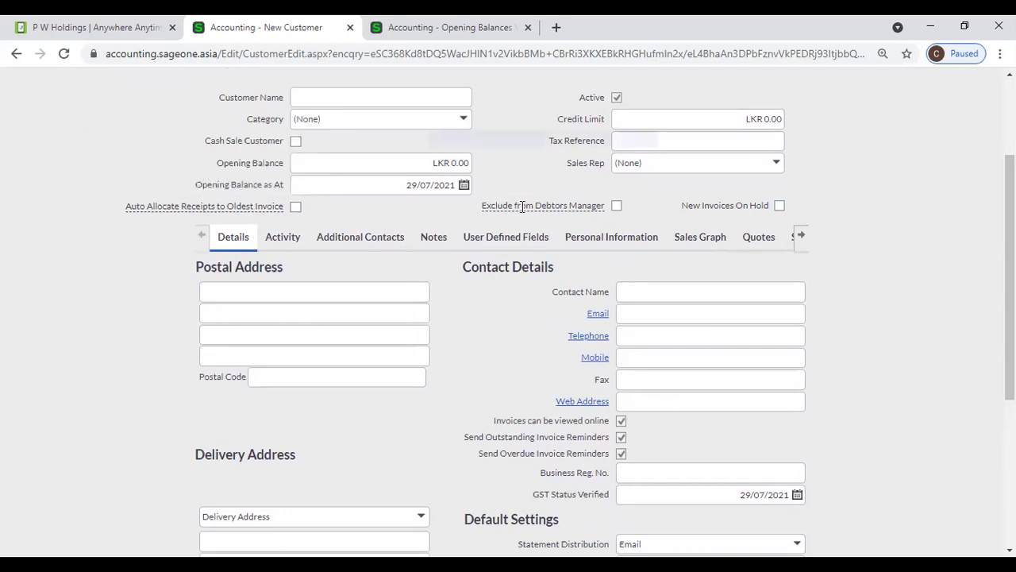
mouse_move(522, 206)
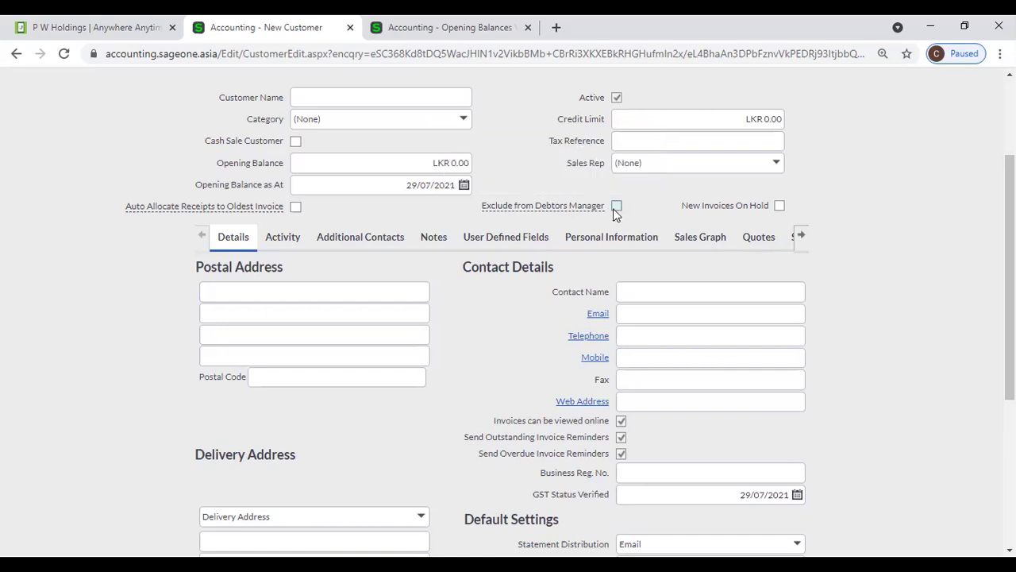
scroll(659, 211, down, 1)
scroll(667, 211, up, 2)
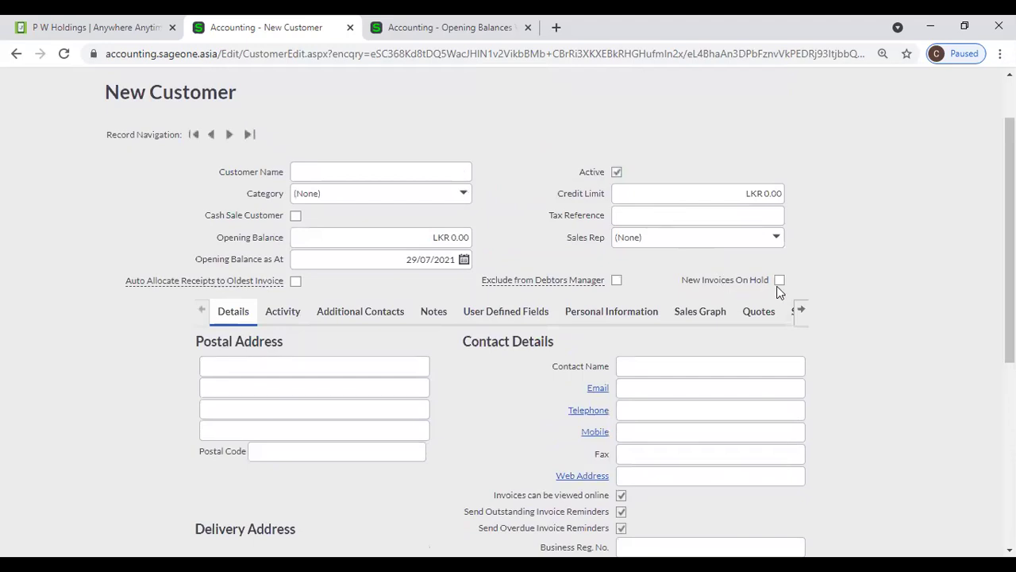
scroll(867, 289, down, 3)
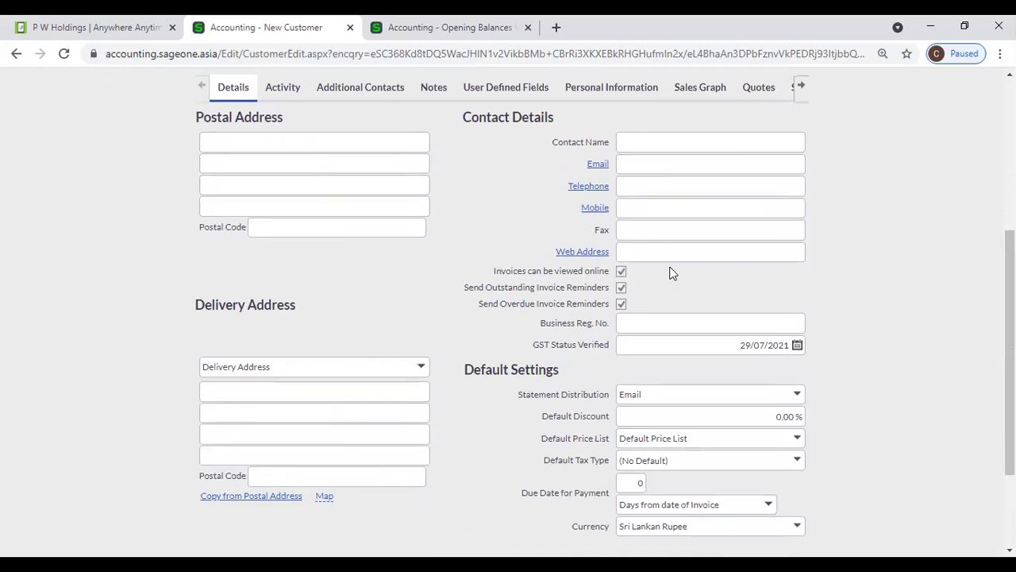
- Examine the new customer's contact details and default settings, including the email field and the statement distribution choices
scroll(671, 270, down, 1)
scroll(670, 266, up, 2)
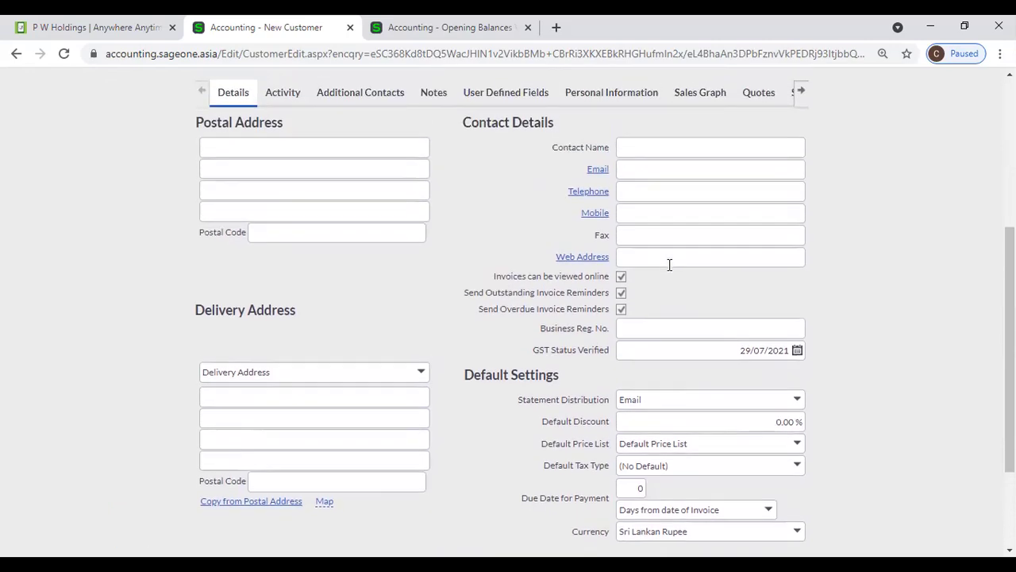
click(661, 239)
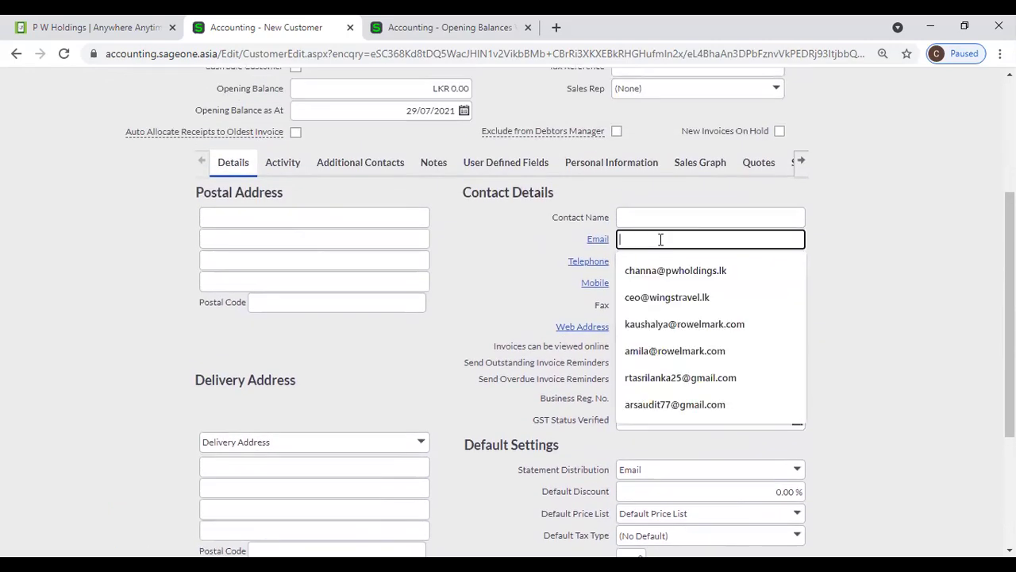
click(824, 242)
scroll(822, 262, down, 3)
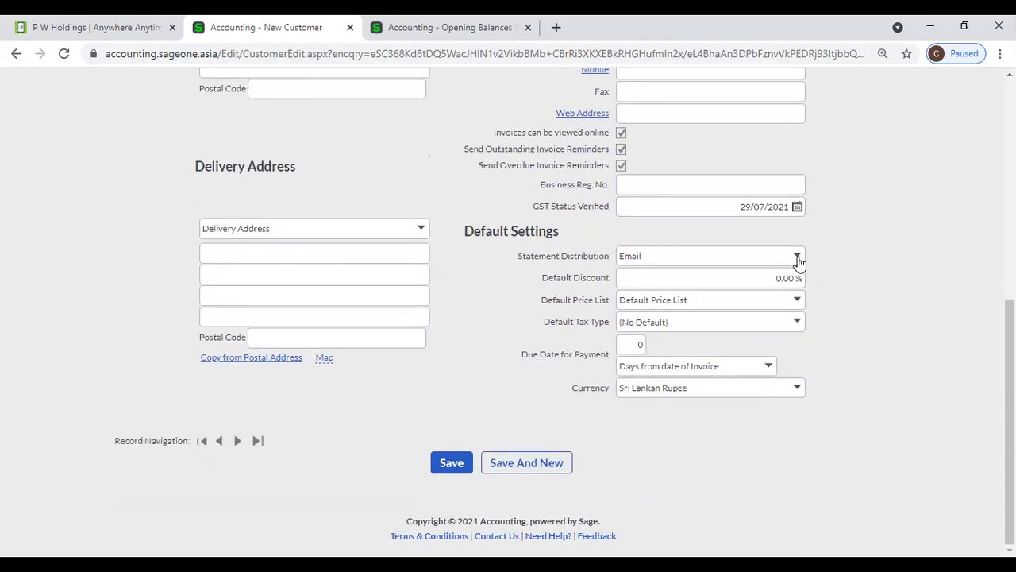
click(797, 256)
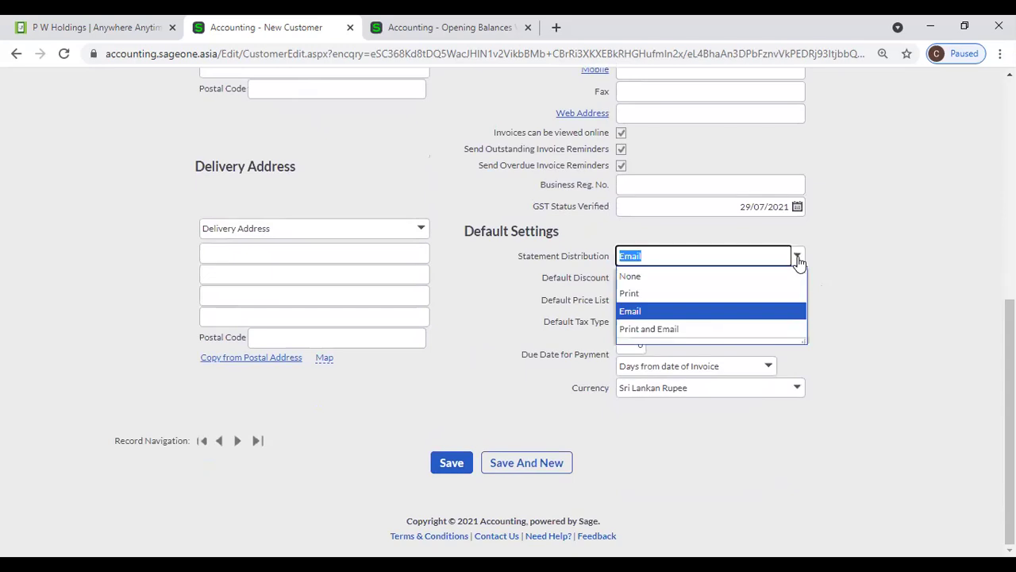
click(864, 288)
scroll(534, 311, up, 3)
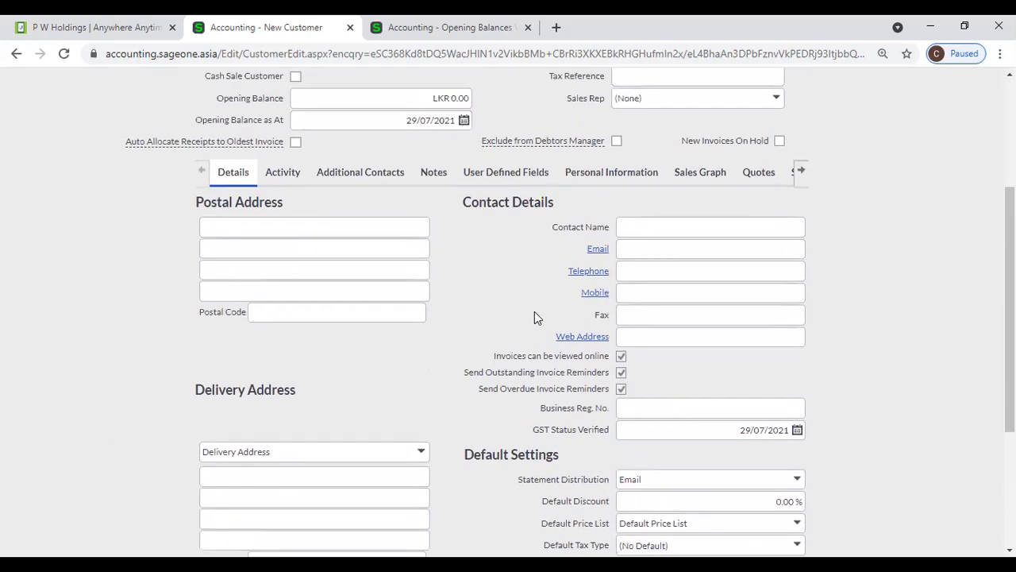
scroll(534, 312, down, 2)
scroll(512, 304, down, 1)
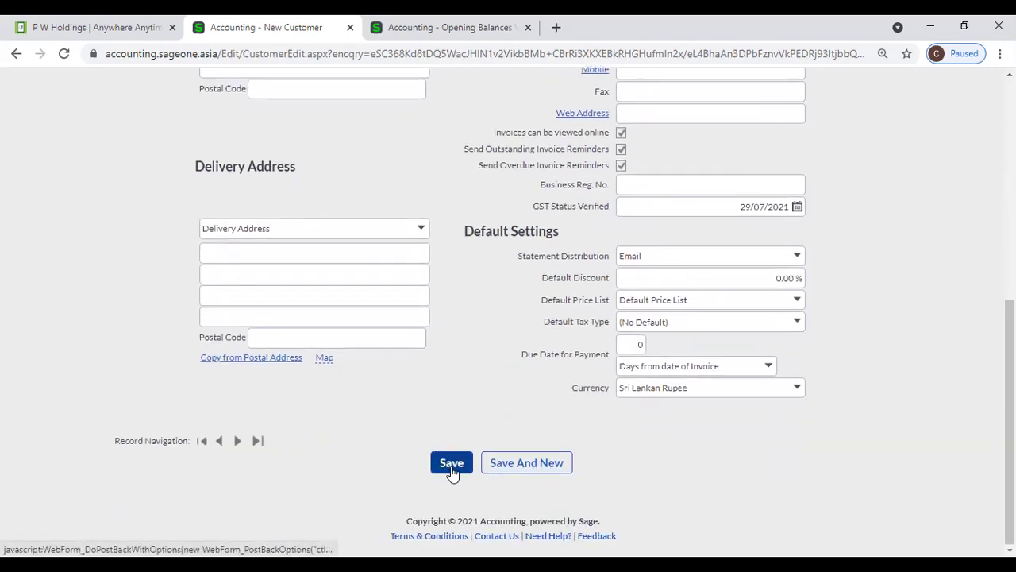
scroll(455, 471, up, 2)
scroll(454, 471, up, 4)
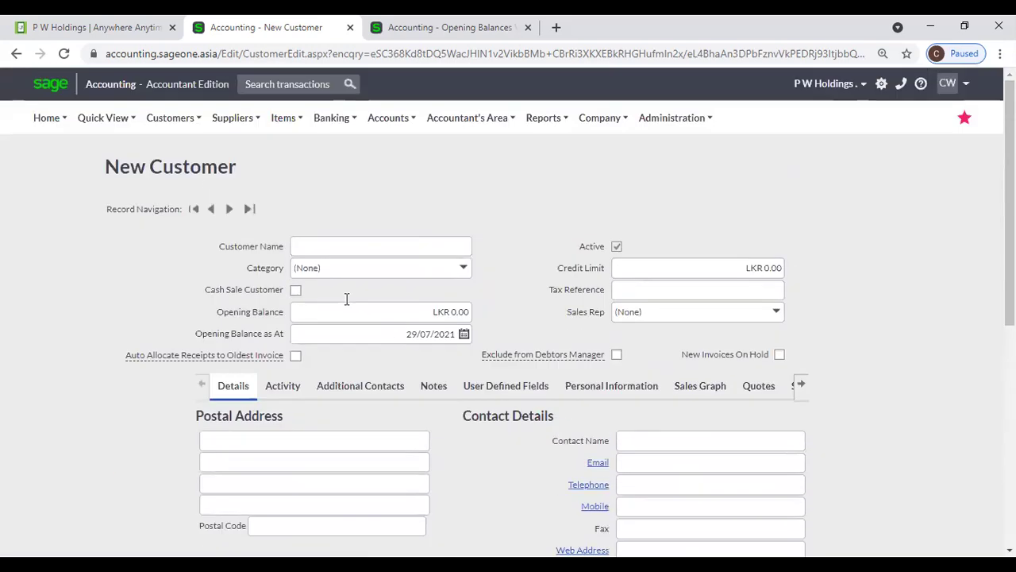
- Open the list of sales reps and start a new sales rep record
click(170, 118)
mouse_move(179, 174)
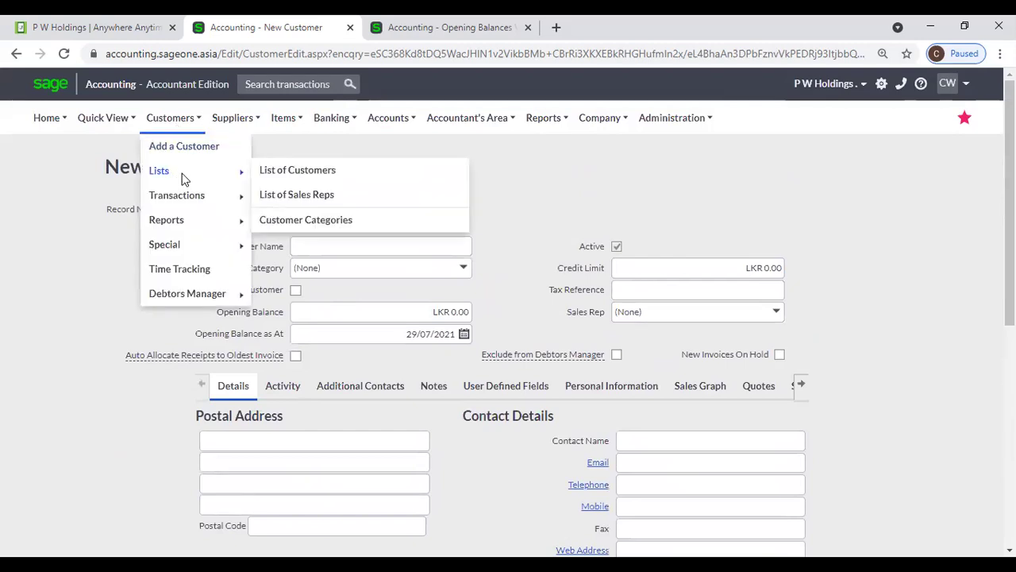
click(305, 197)
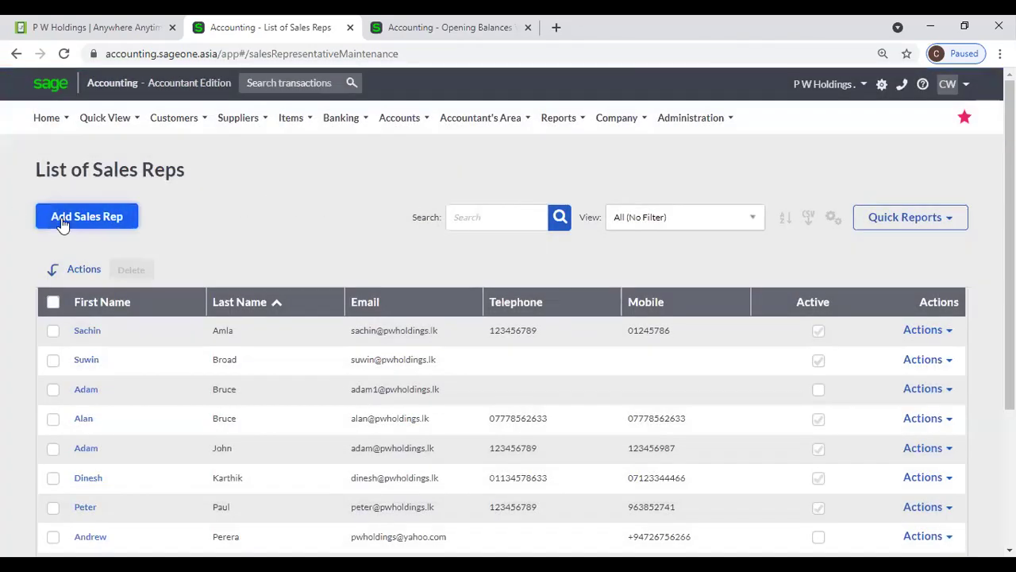
click(61, 220)
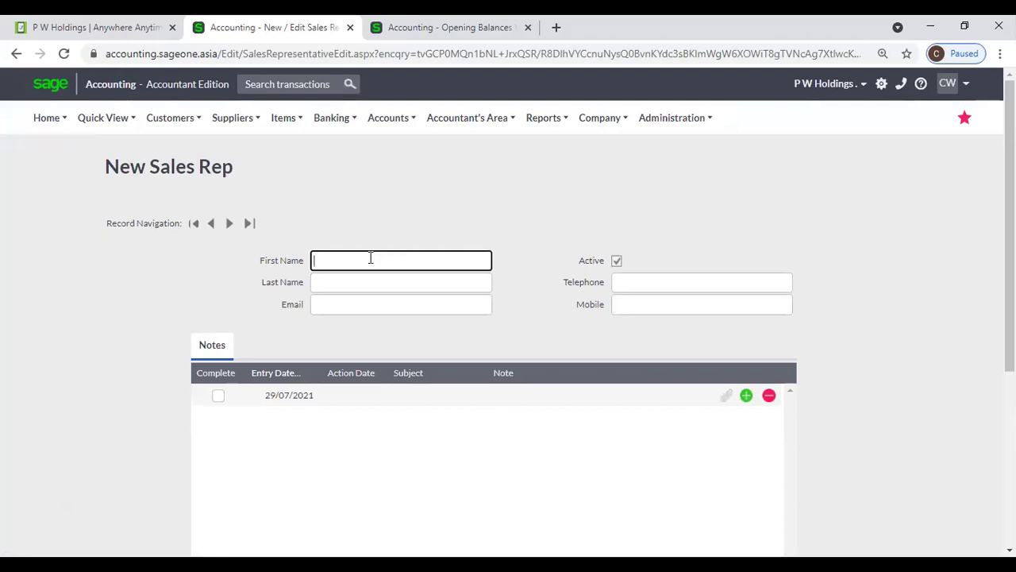
- Review the new sales rep form's name, email and phone fields, its notes table and its save options
click(376, 304)
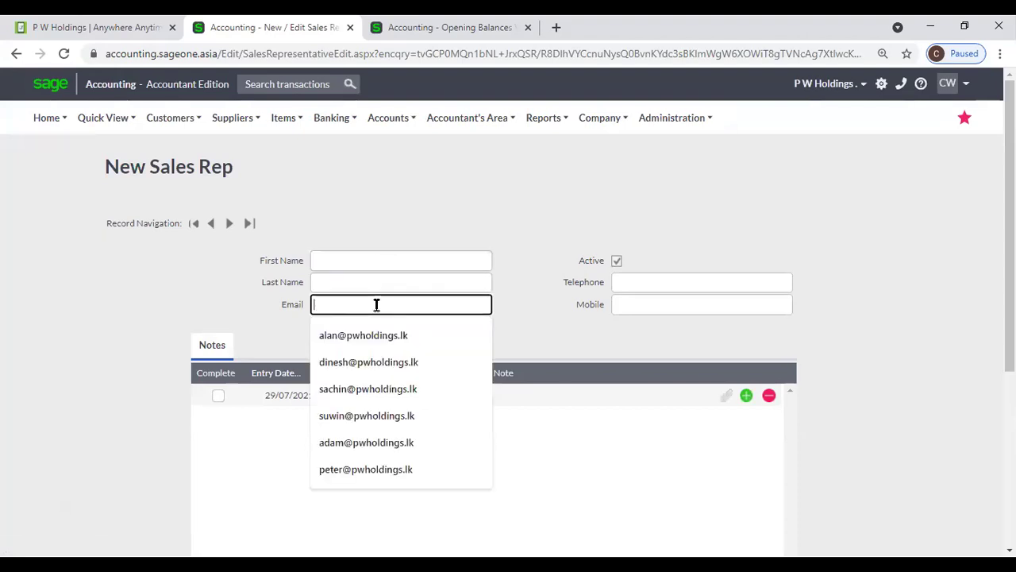
click(706, 252)
scroll(707, 313, down, 1)
scroll(703, 293, down, 2)
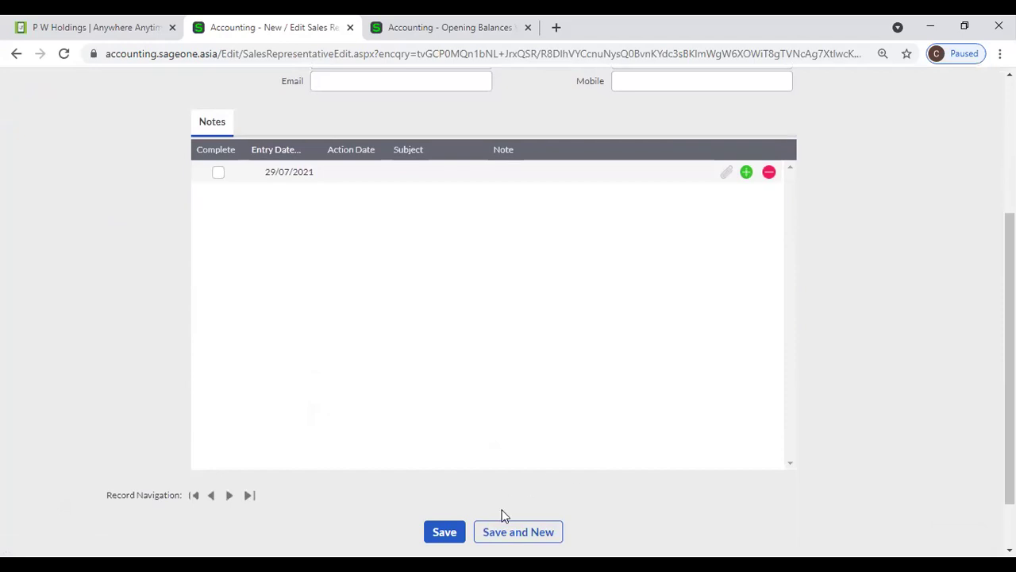
click(444, 534)
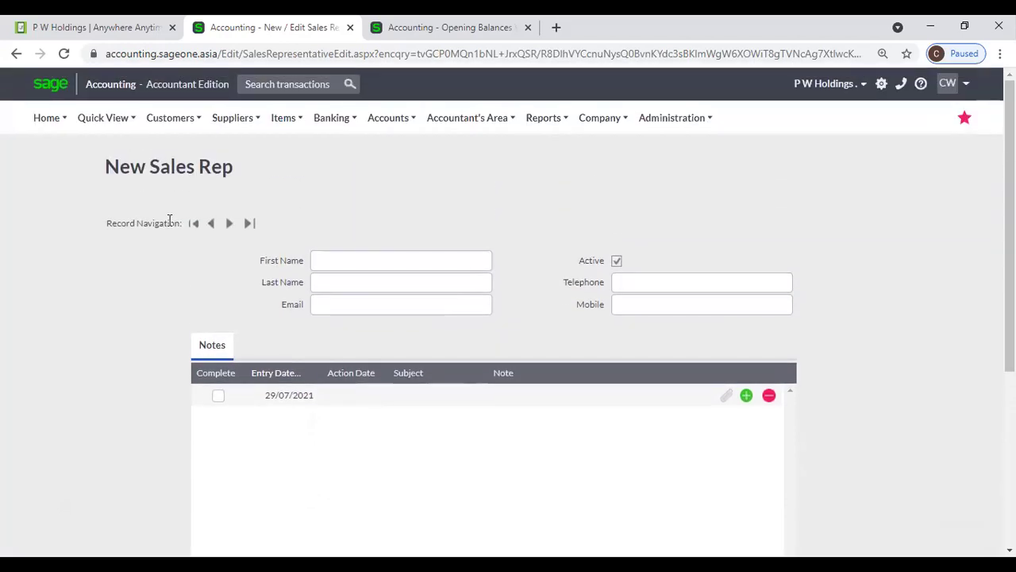
- Open the list of customer categories
click(171, 121)
mouse_move(173, 196)
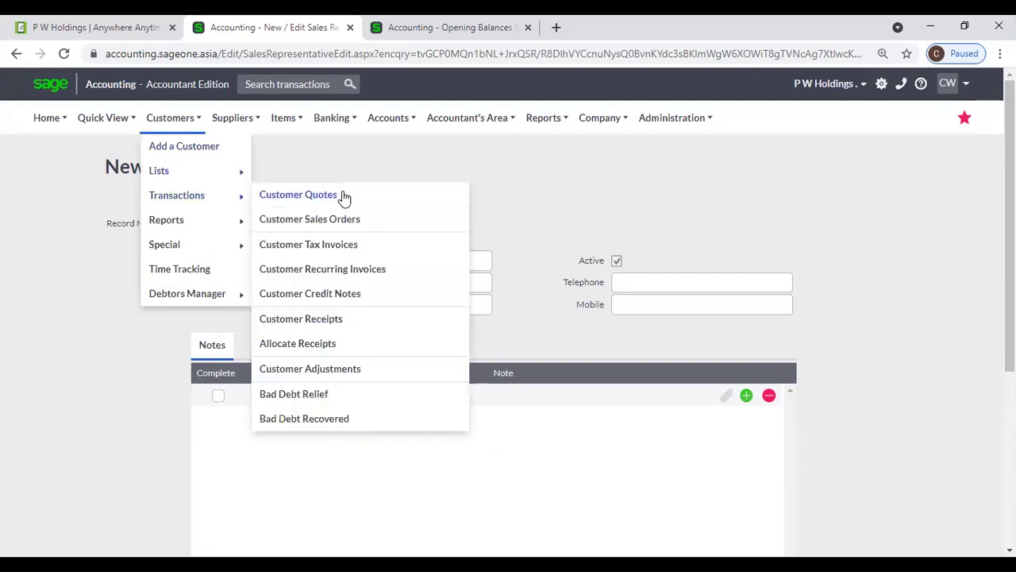
mouse_move(169, 121)
mouse_move(175, 174)
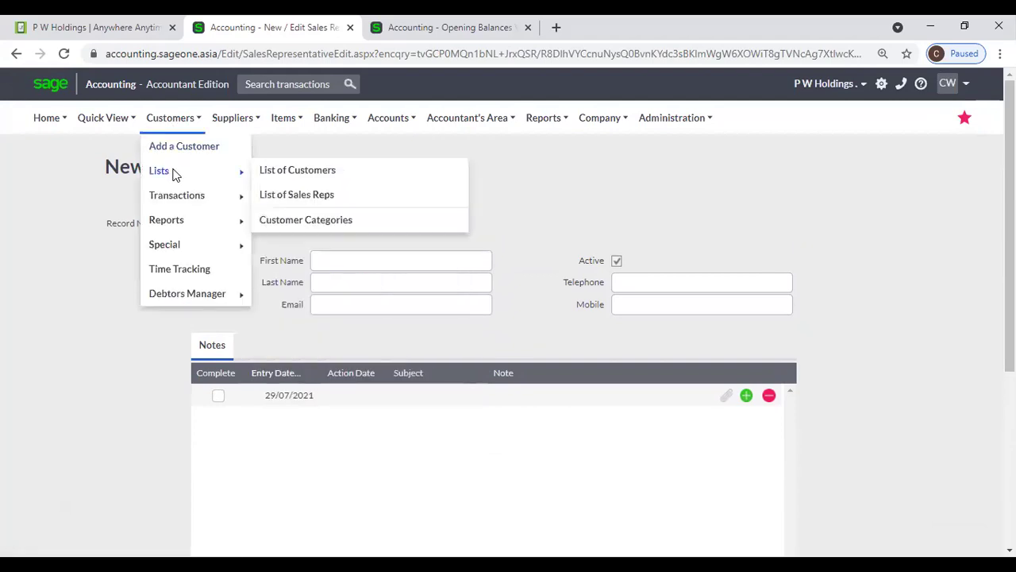
click(329, 220)
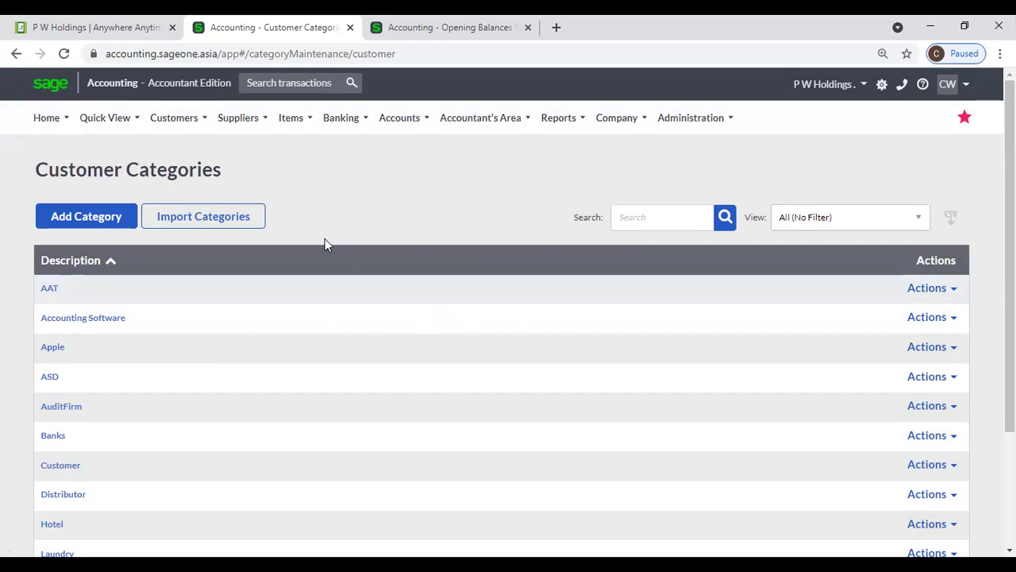
- Open the Sales by Customer report's filter page and check the choices for its starting category
mouse_move(180, 119)
mouse_move(191, 226)
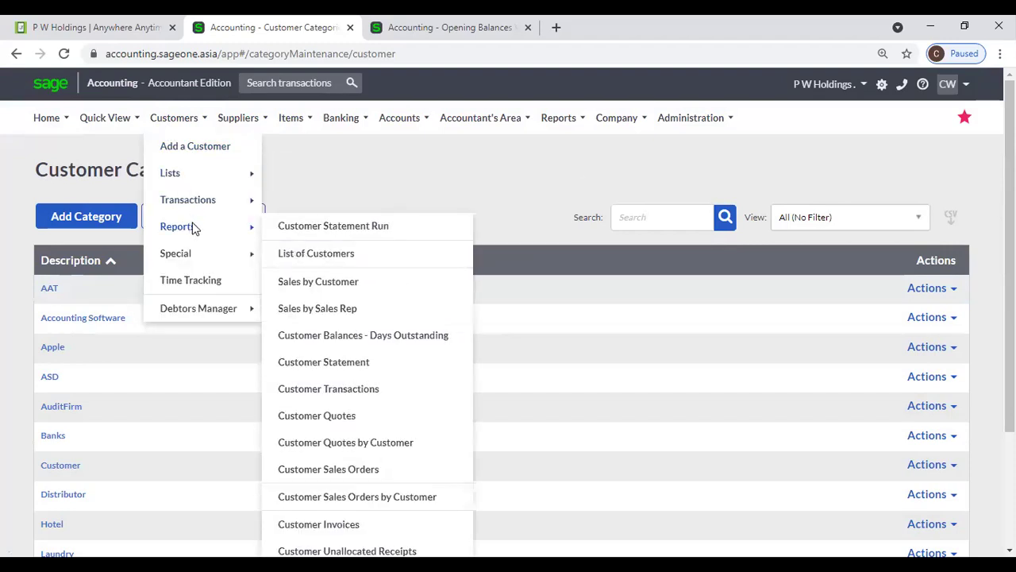
click(351, 283)
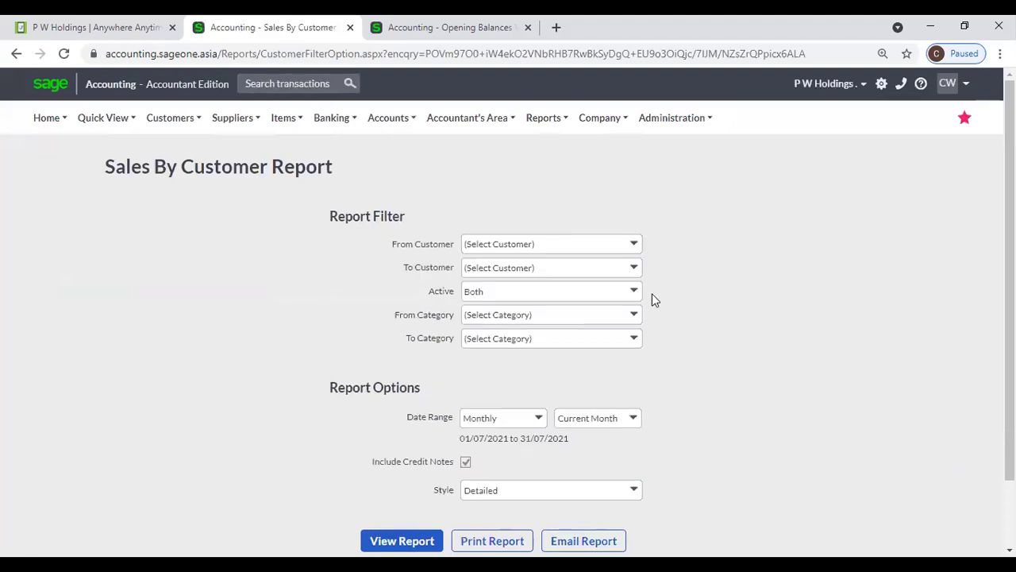
click(636, 317)
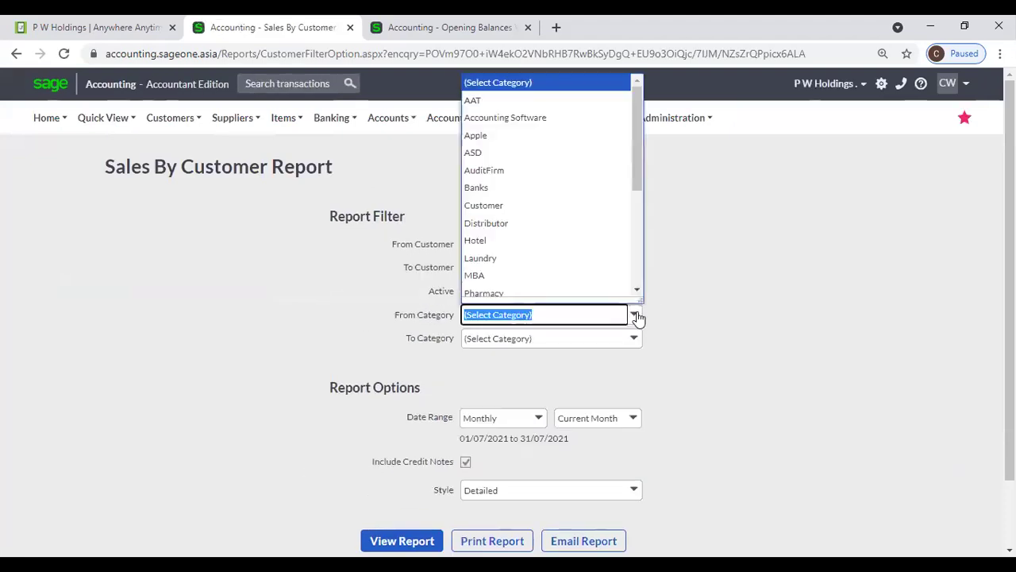
click(744, 283)
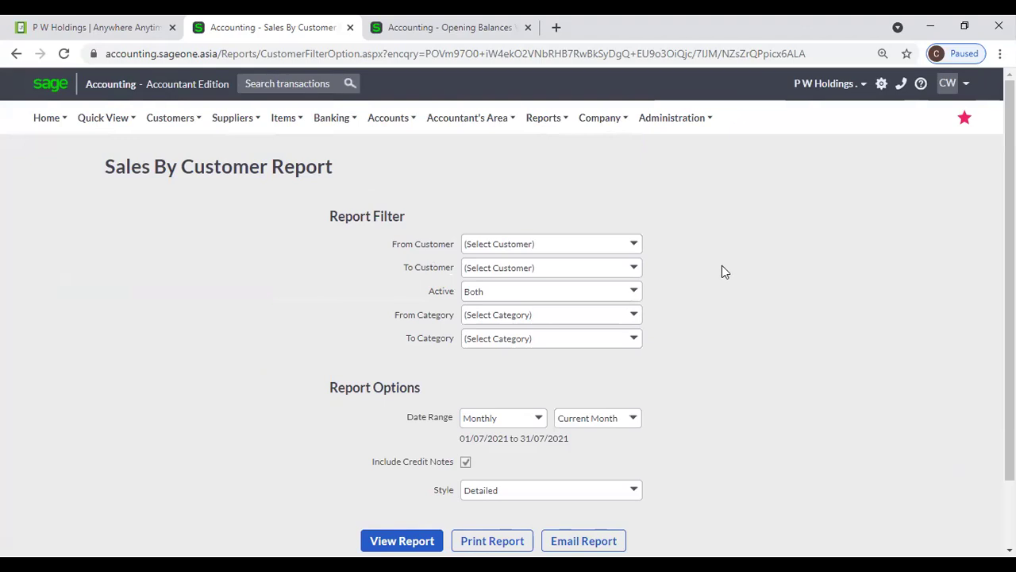
- Look over the available customer transaction types and open the list of customer quotes
click(176, 121)
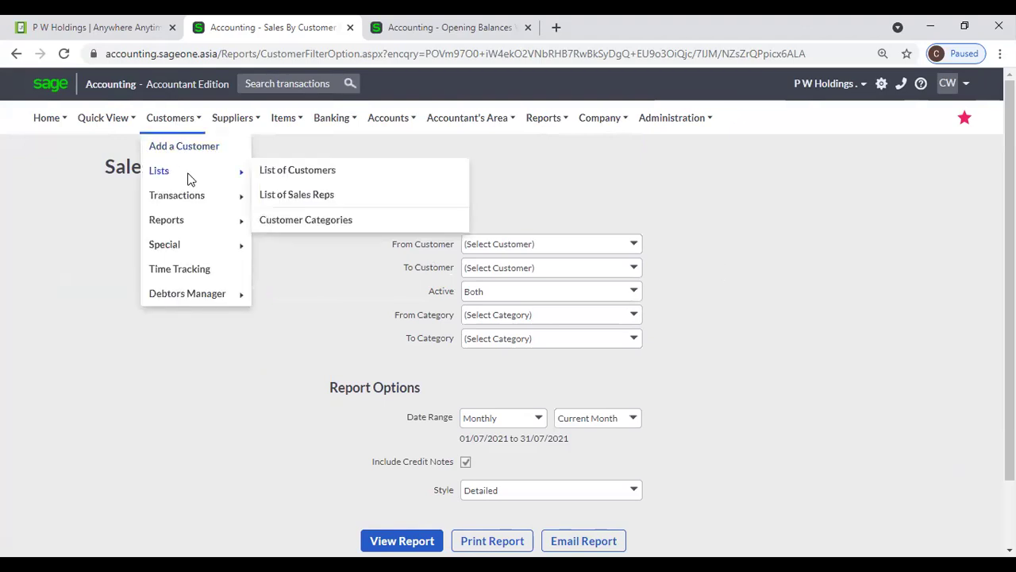
mouse_move(191, 199)
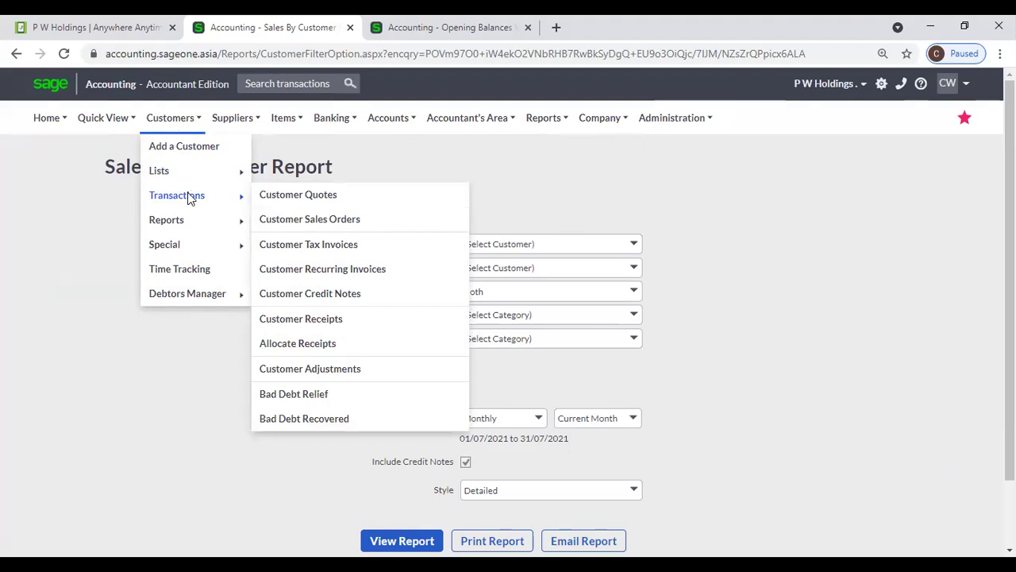
mouse_move(163, 130)
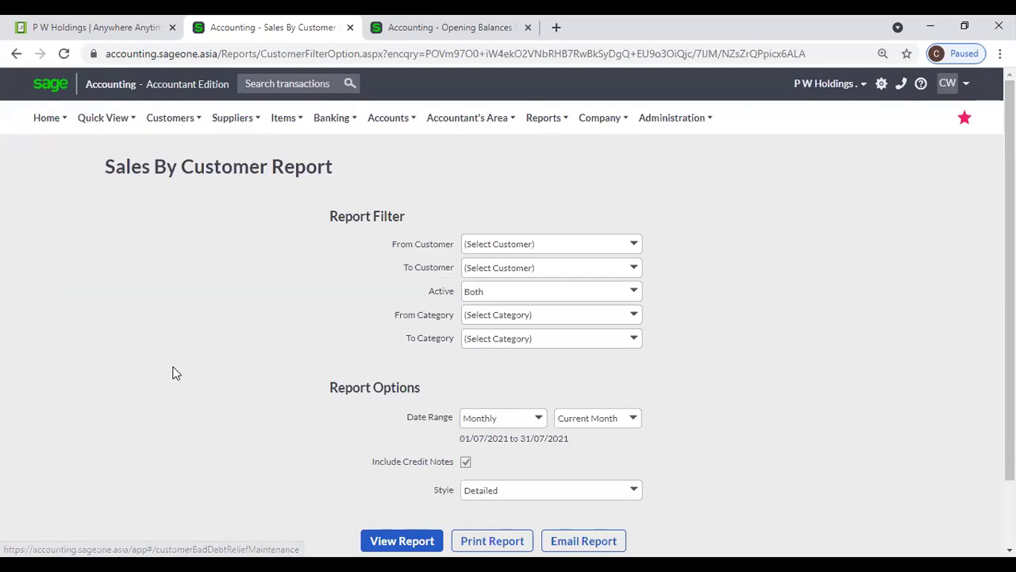
mouse_move(181, 173)
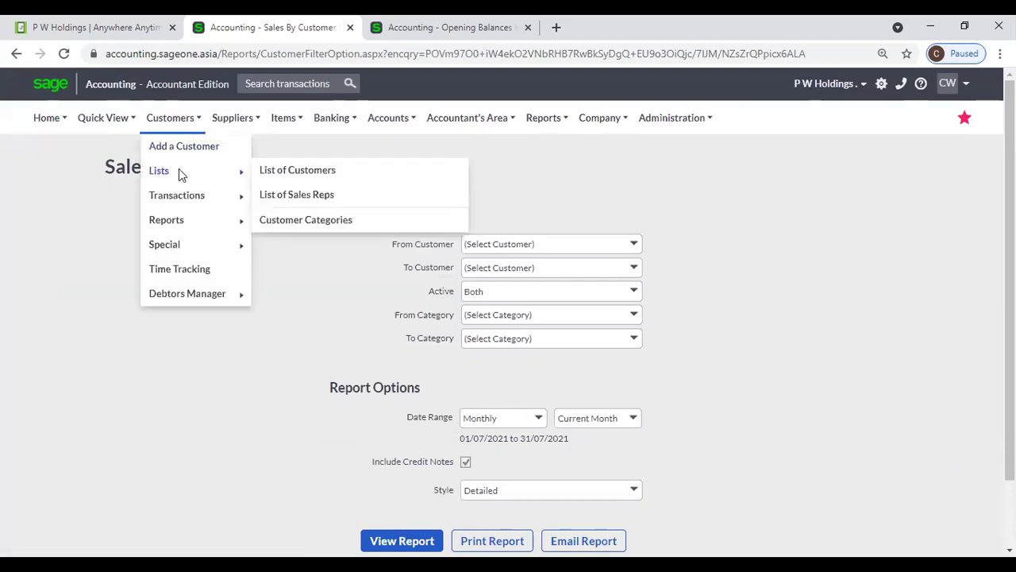
click(341, 194)
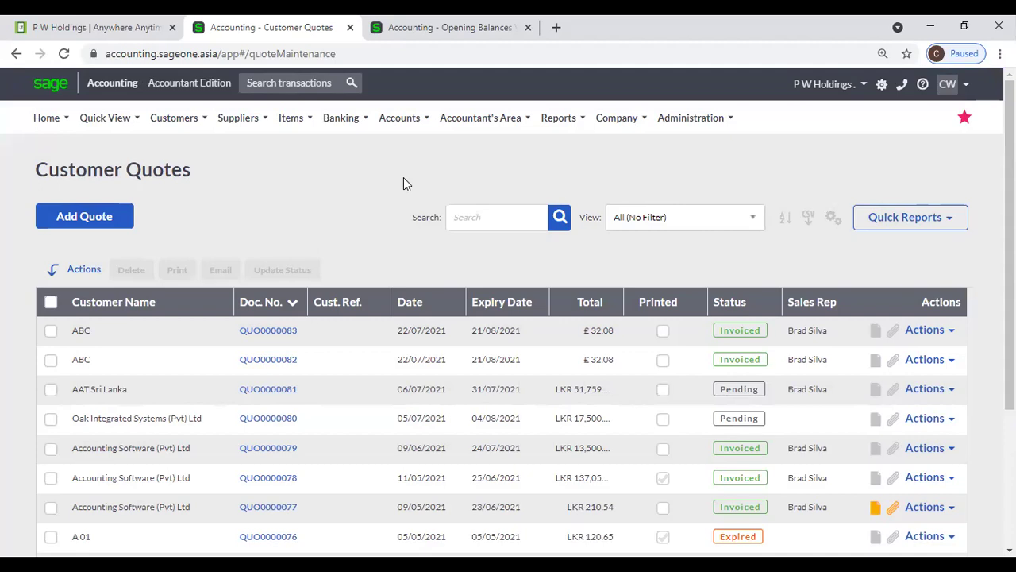
- Switch to the Opening Balances browser tab and open the company settings there
click(385, 28)
click(601, 118)
mouse_move(619, 221)
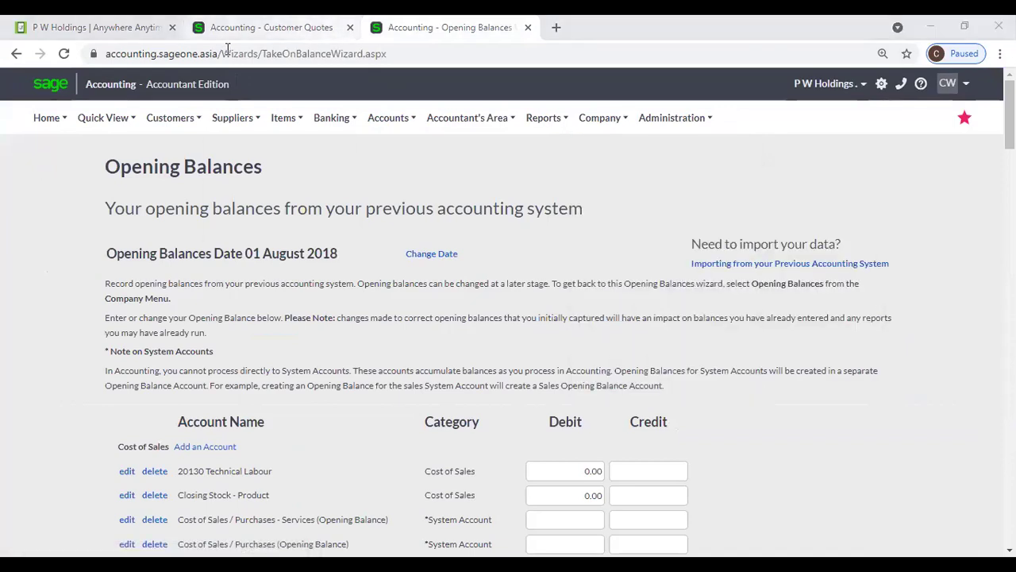
mouse_move(607, 121)
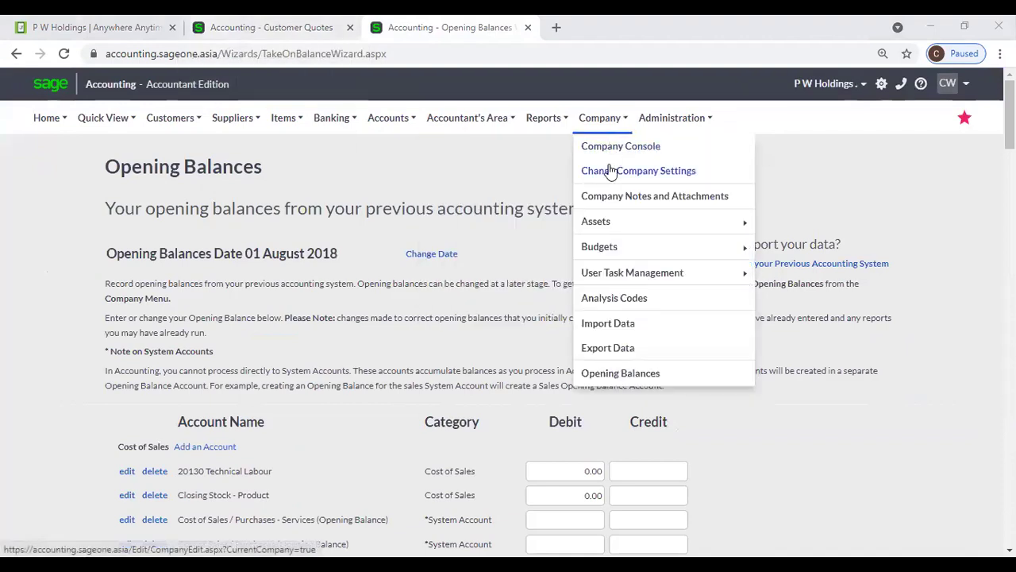
click(609, 170)
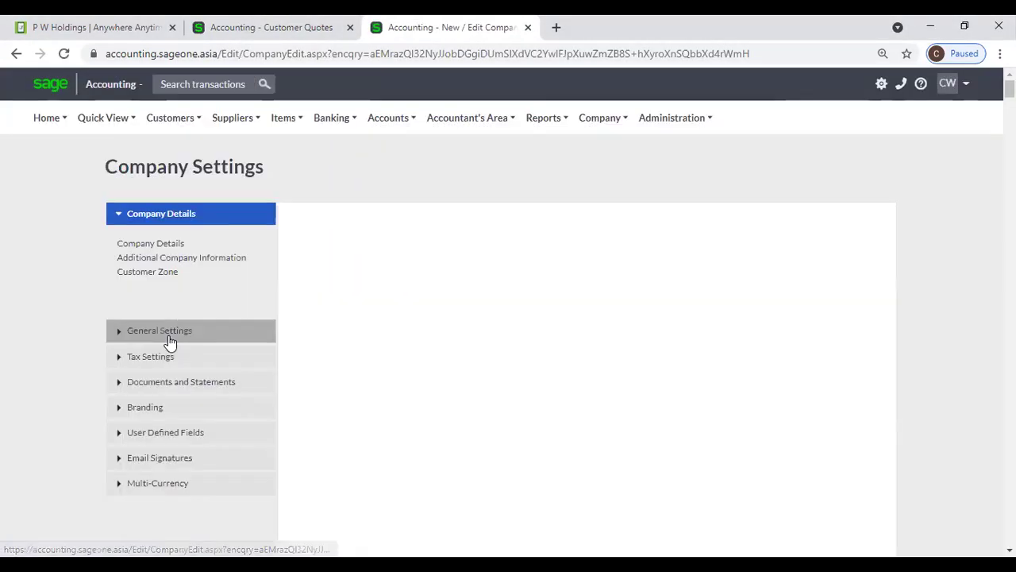
- Show the document numbers under Documents and Statements and inspect the new number fields for quotations and sales orders
click(168, 342)
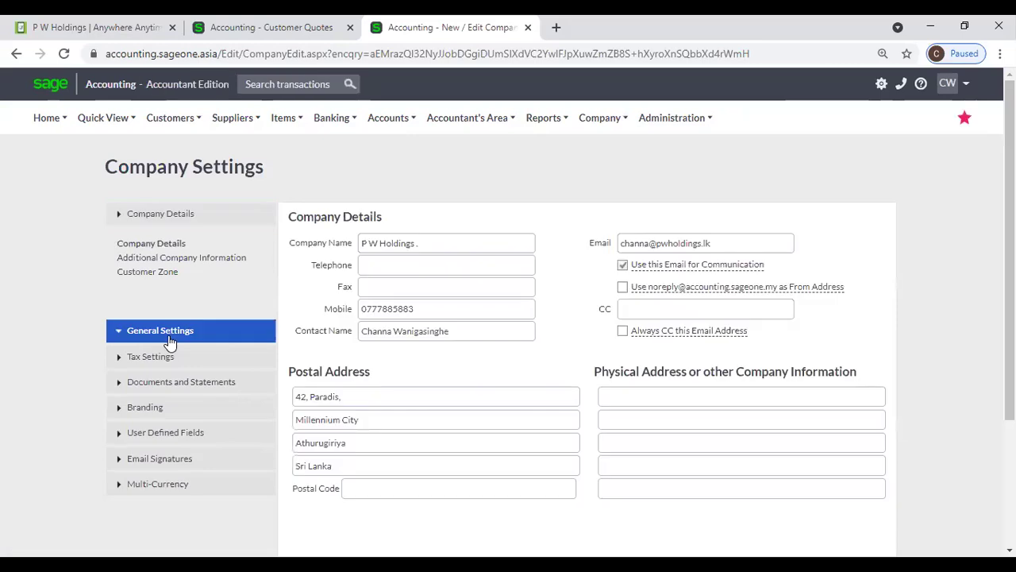
click(195, 426)
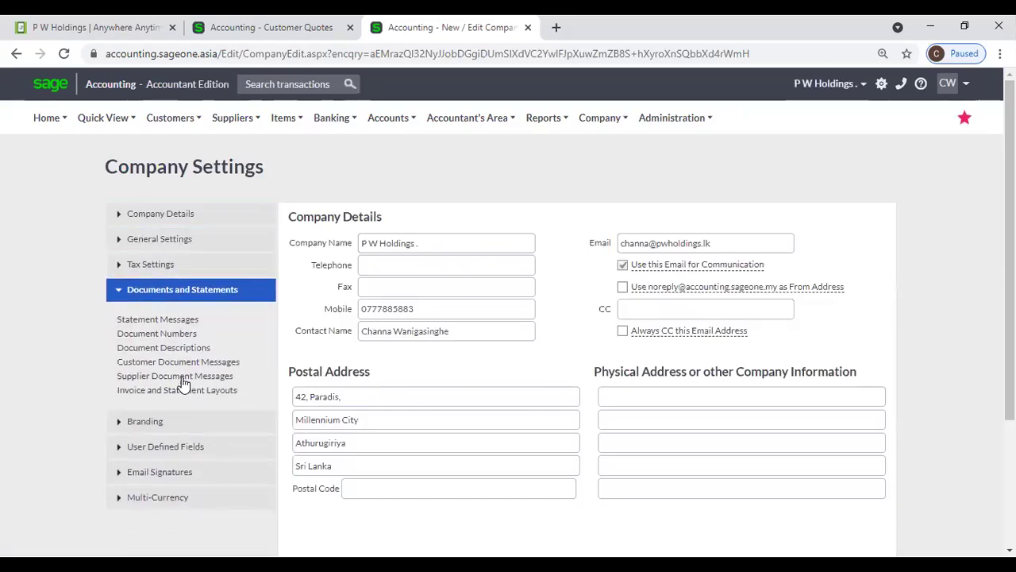
click(175, 335)
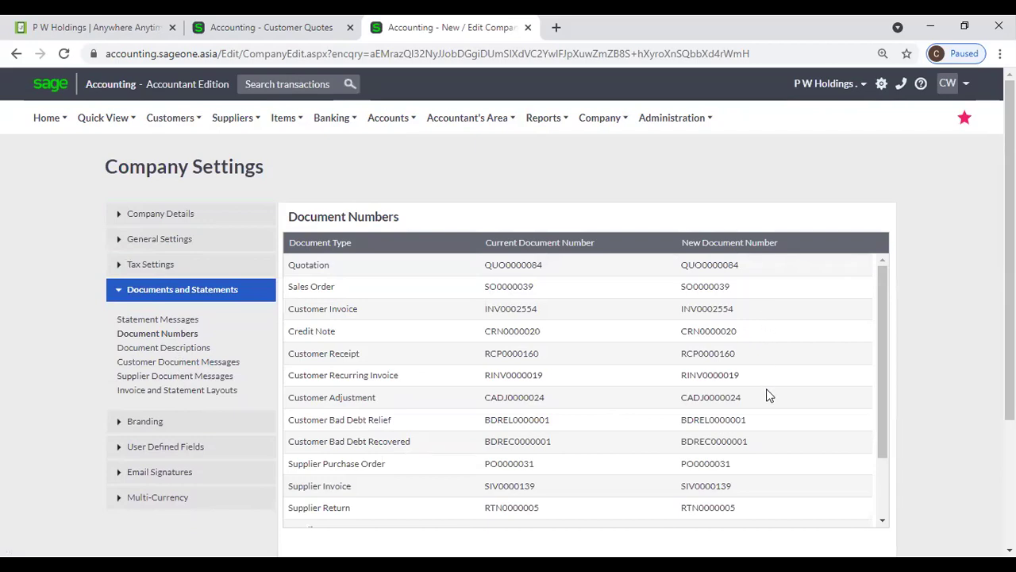
click(707, 263)
click(723, 290)
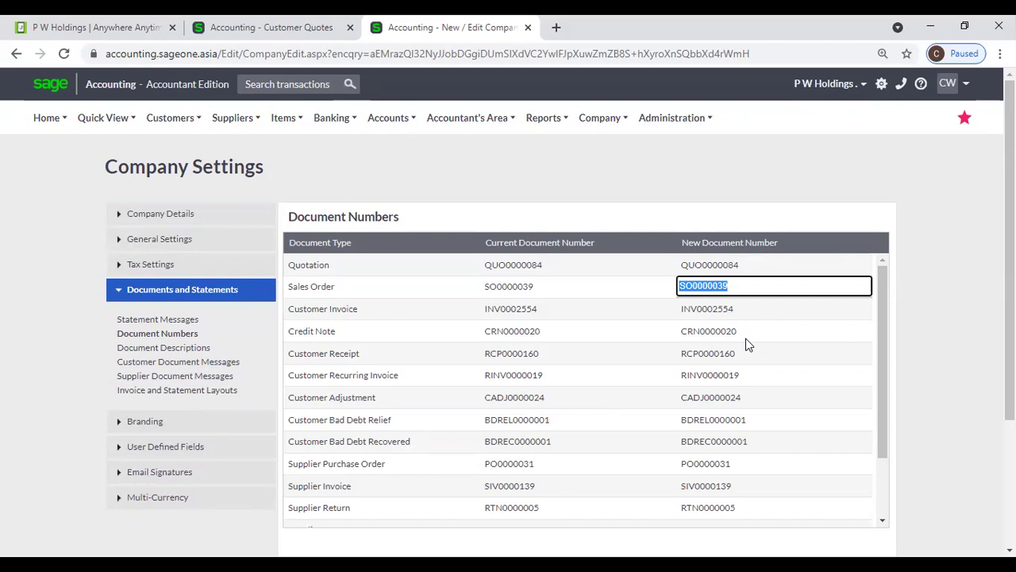
- Return to the customer quotes and start a new quote for Accounting Software (Pvt) Ltd
click(281, 35)
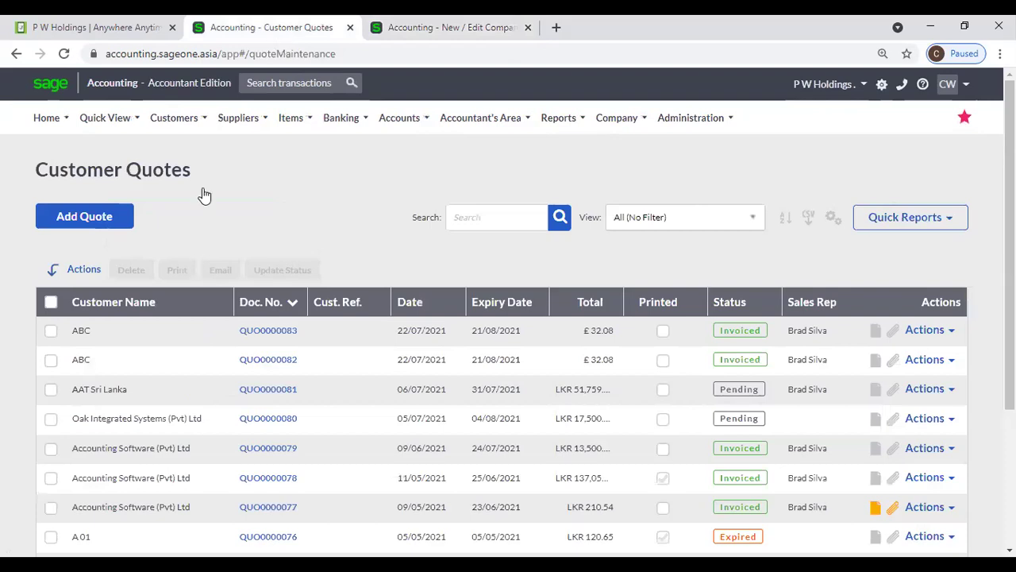
click(107, 227)
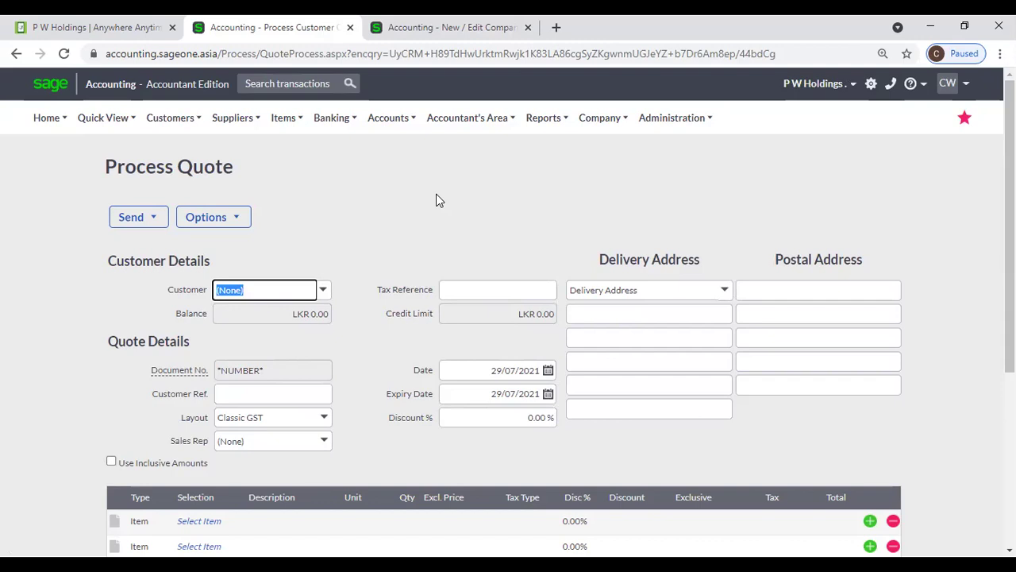
click(324, 292)
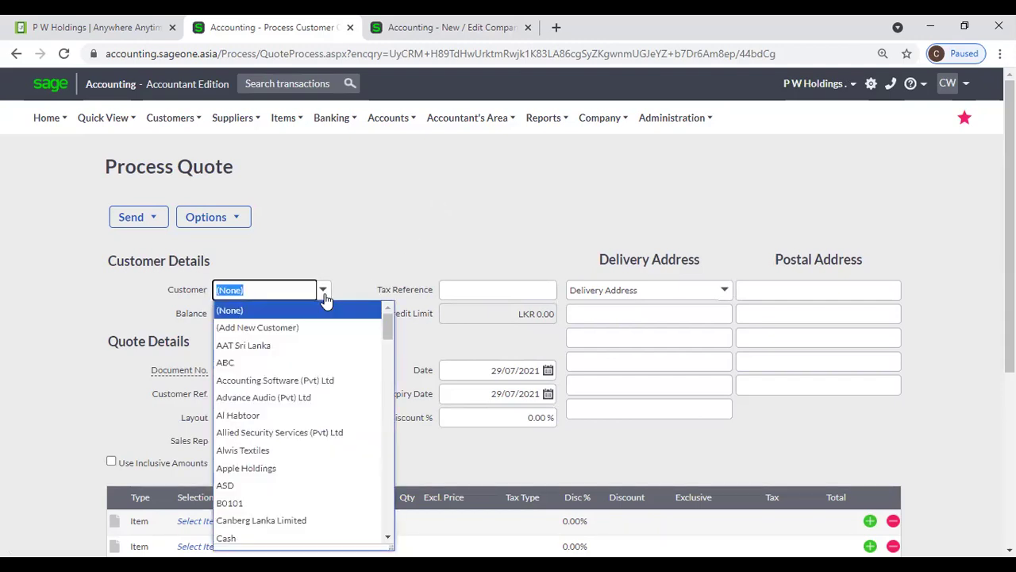
click(332, 379)
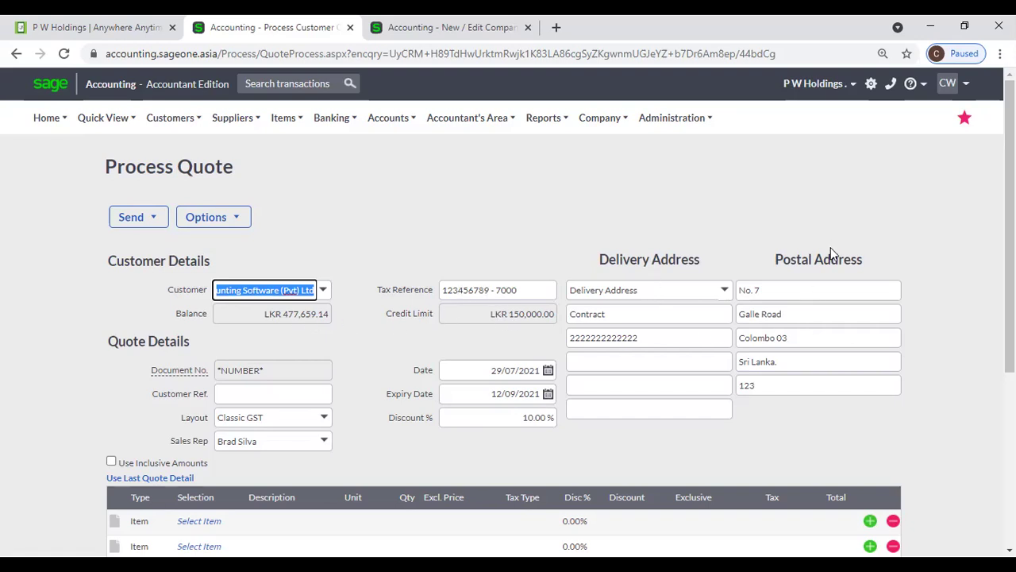
- Check the quote's document number field against the quotation numbering in the company settings, and return to the quote
scroll(364, 223, down, 2)
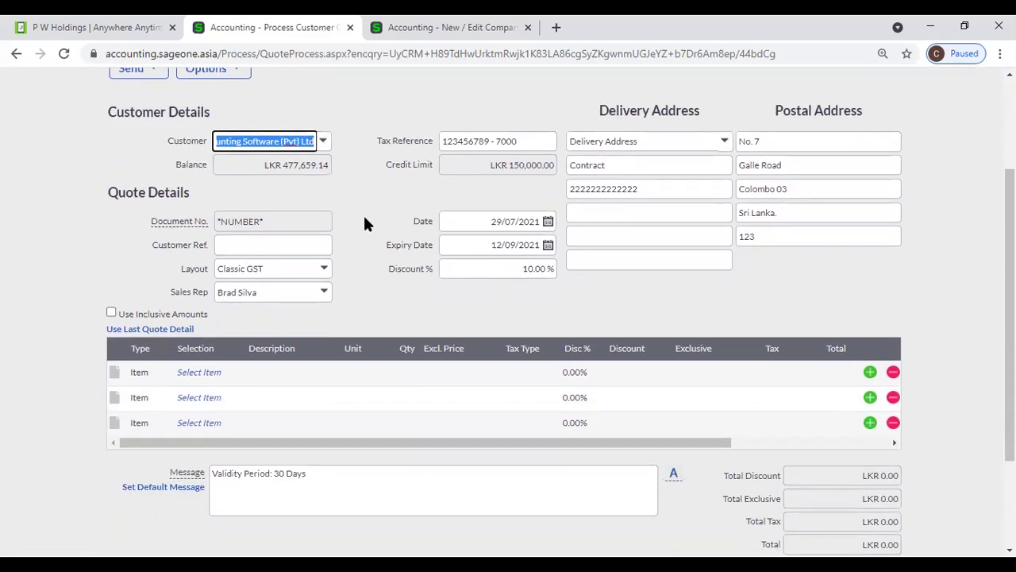
mouse_move(199, 222)
click(412, 27)
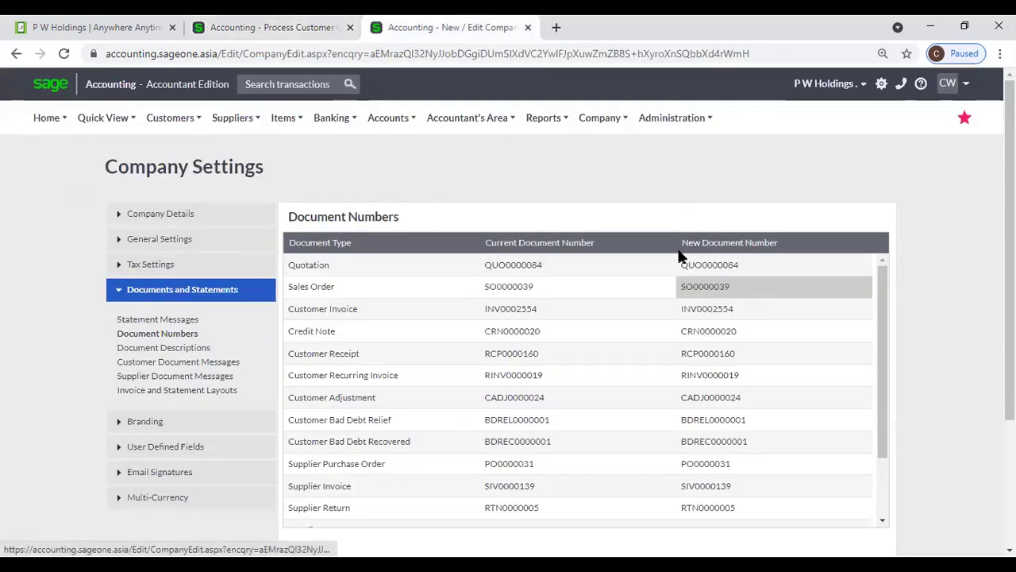
click(290, 27)
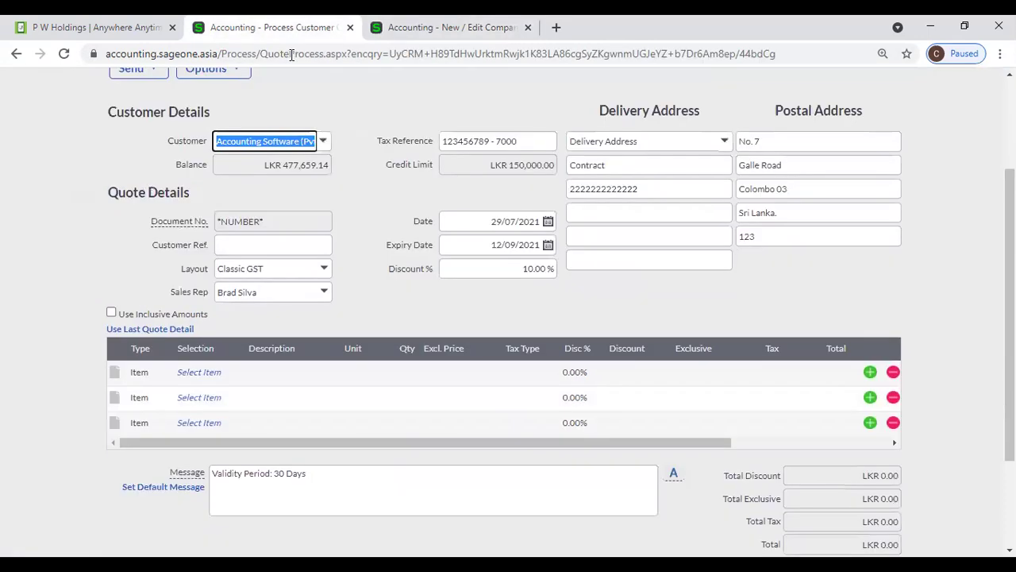
- Review the quote's customer reference field and layout setting without changing them
click(260, 245)
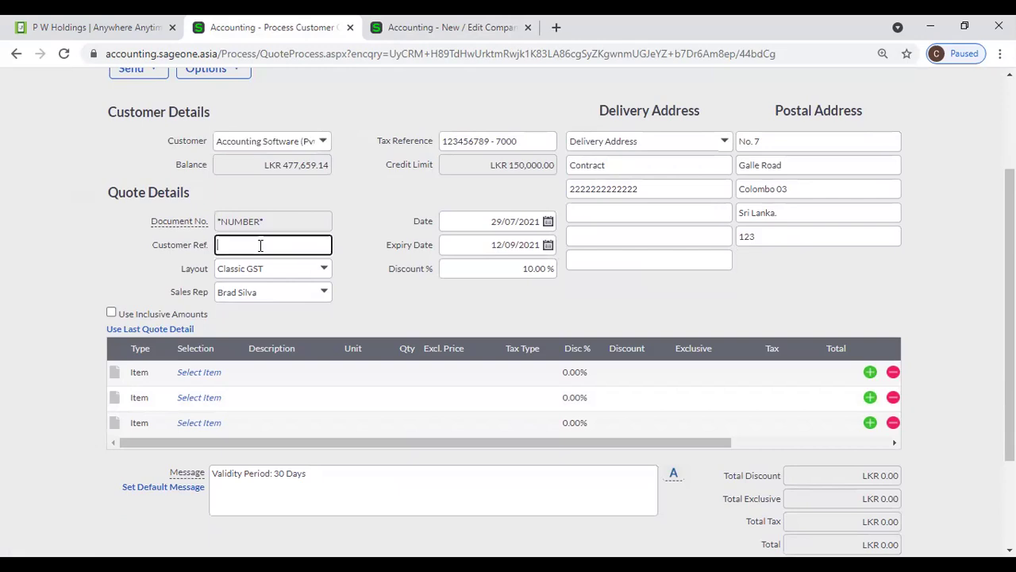
click(364, 235)
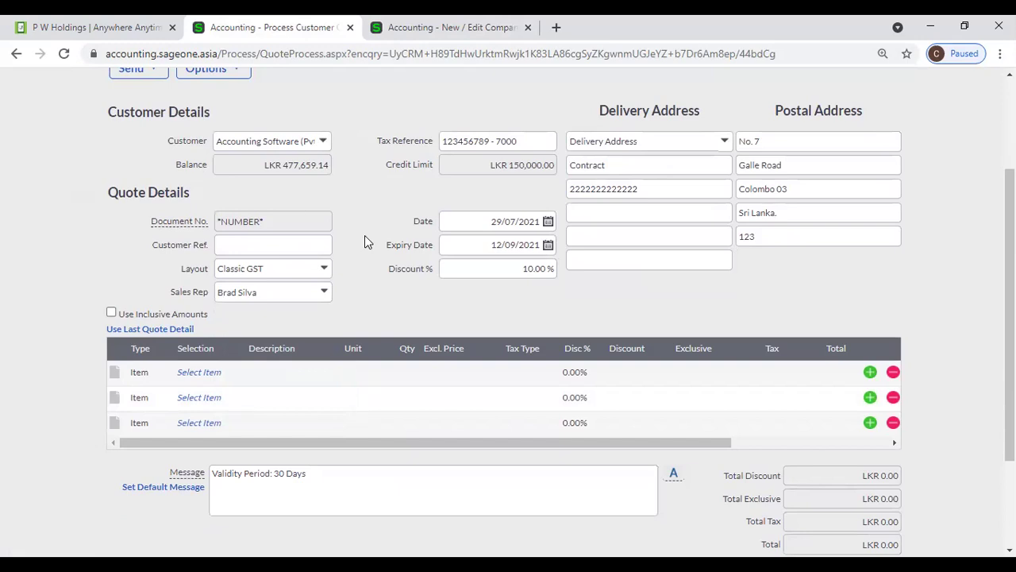
click(323, 244)
click(365, 220)
click(324, 268)
click(339, 256)
scroll(341, 308, up, 1)
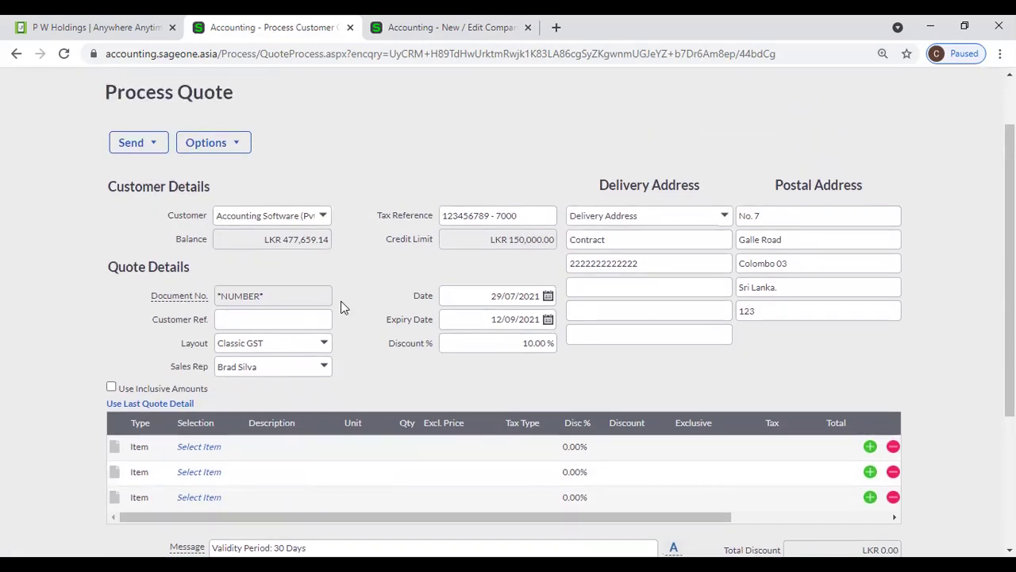
- Review the sales rep options available for the quote without changing the selected one
scroll(341, 312, down, 1)
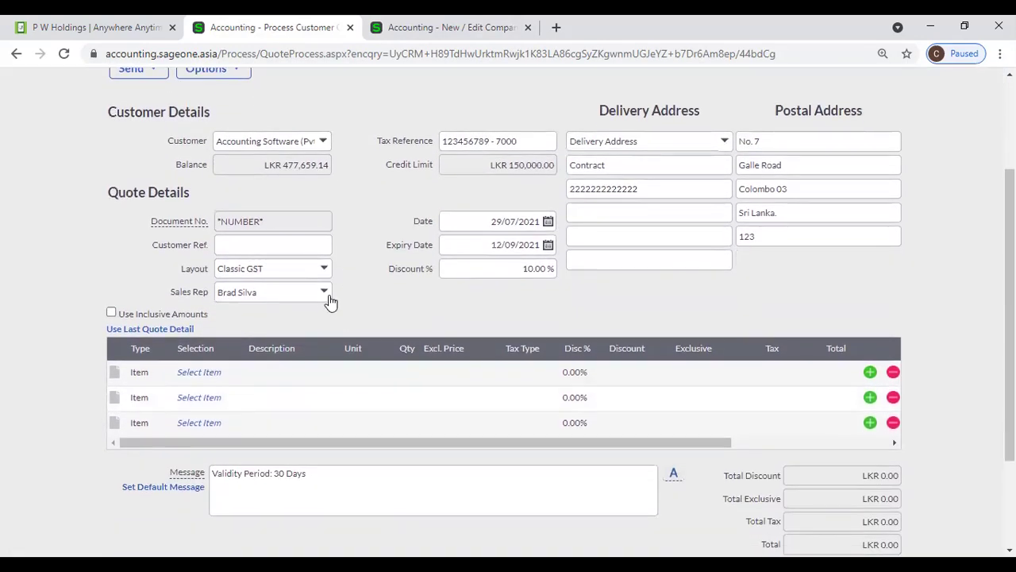
click(328, 299)
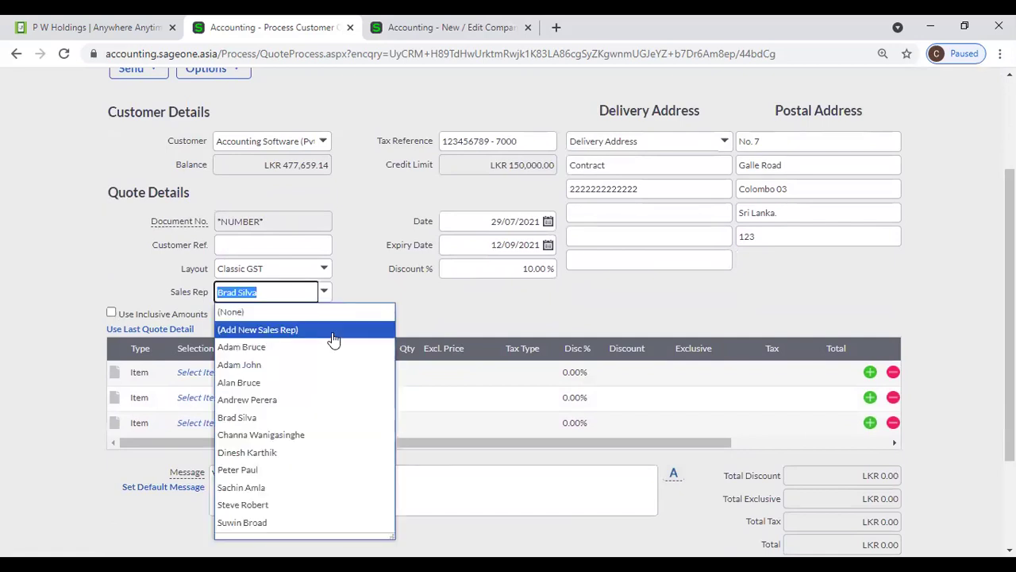
click(353, 273)
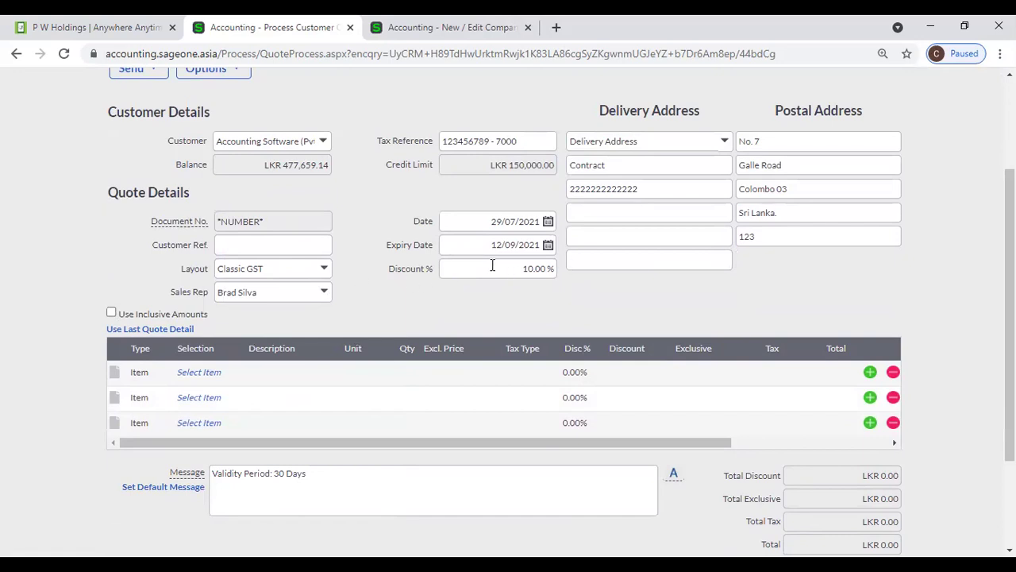
- Set the quote's overall discount percentage to 0%
click(521, 268)
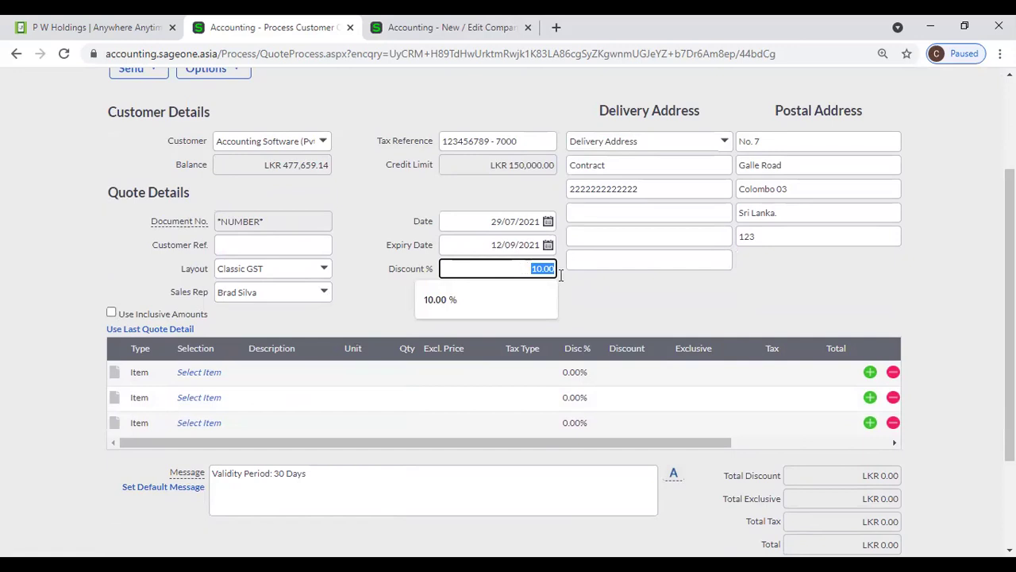
click(613, 310)
click(537, 267)
text(0)
click(624, 307)
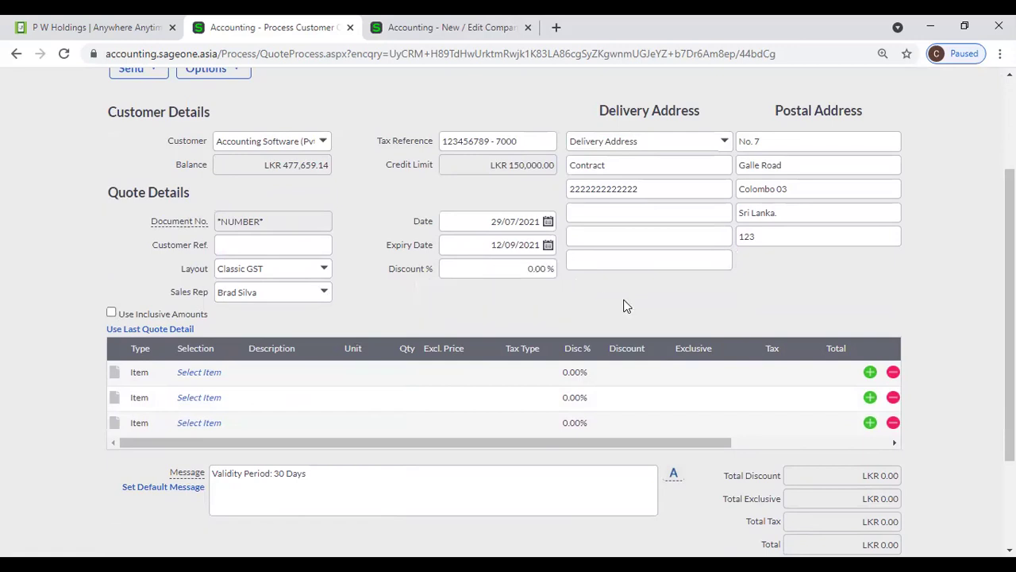
click(210, 374)
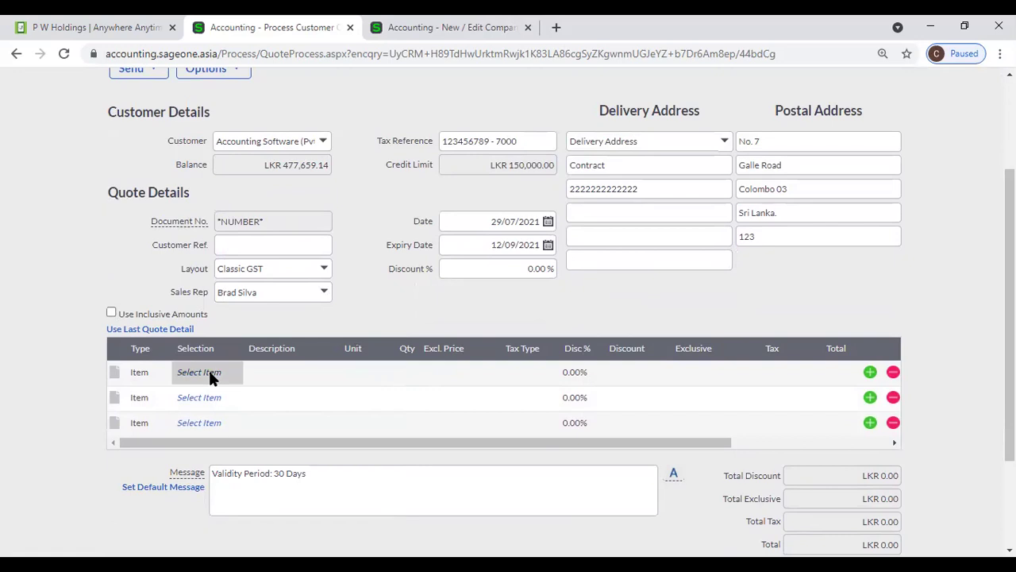
click(234, 371)
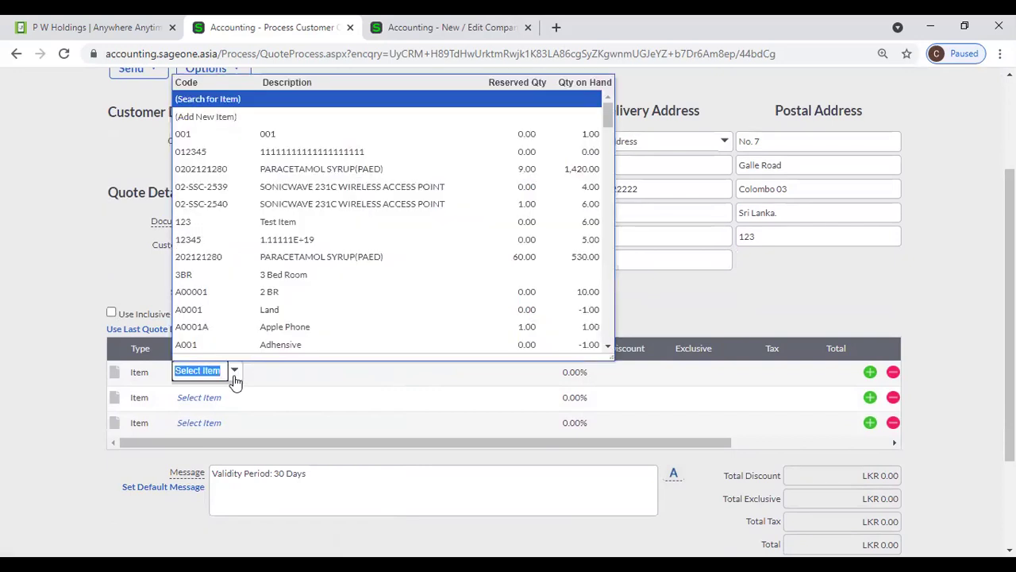
click(275, 170)
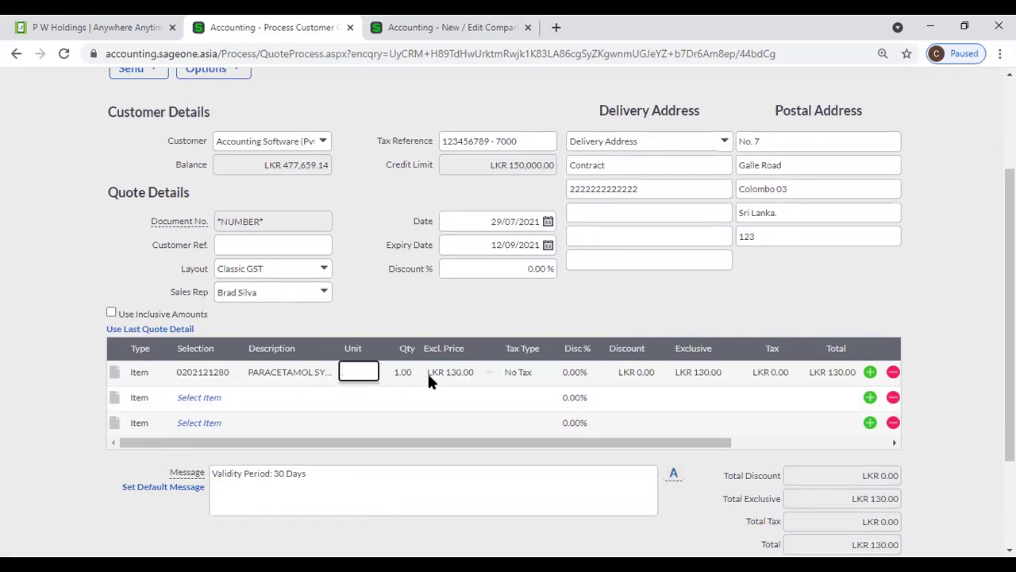
key(Tab)
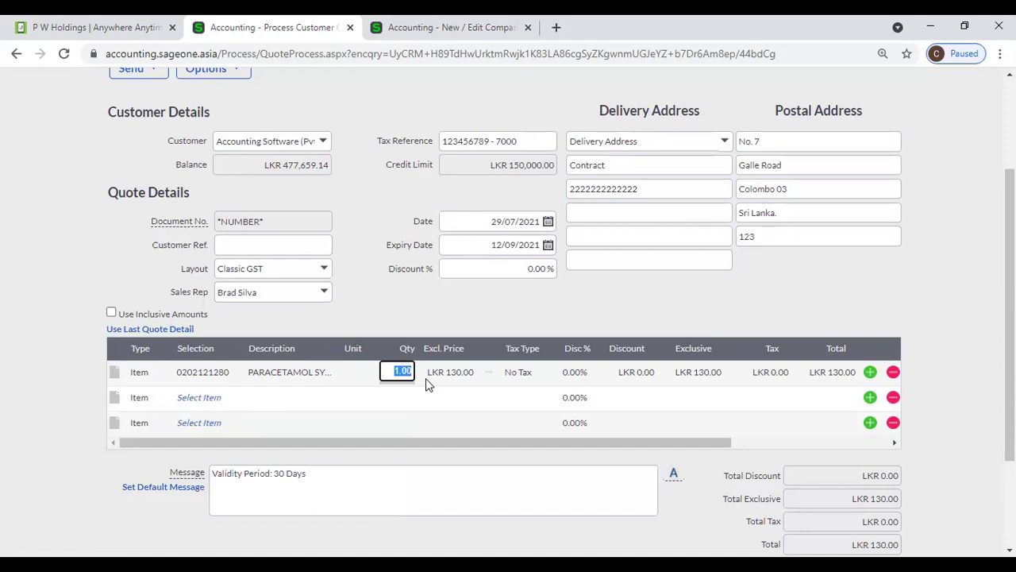
text(100)
key(Tab)
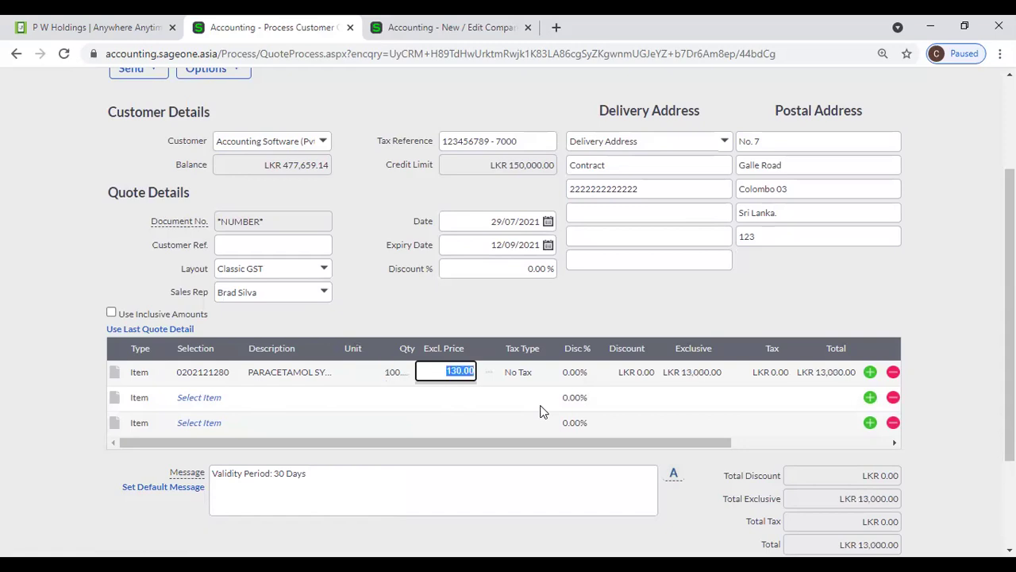
- Give the paracetamol syrup line a 10% discount, keeping its price and tax type, and check the totals
key(Tab)
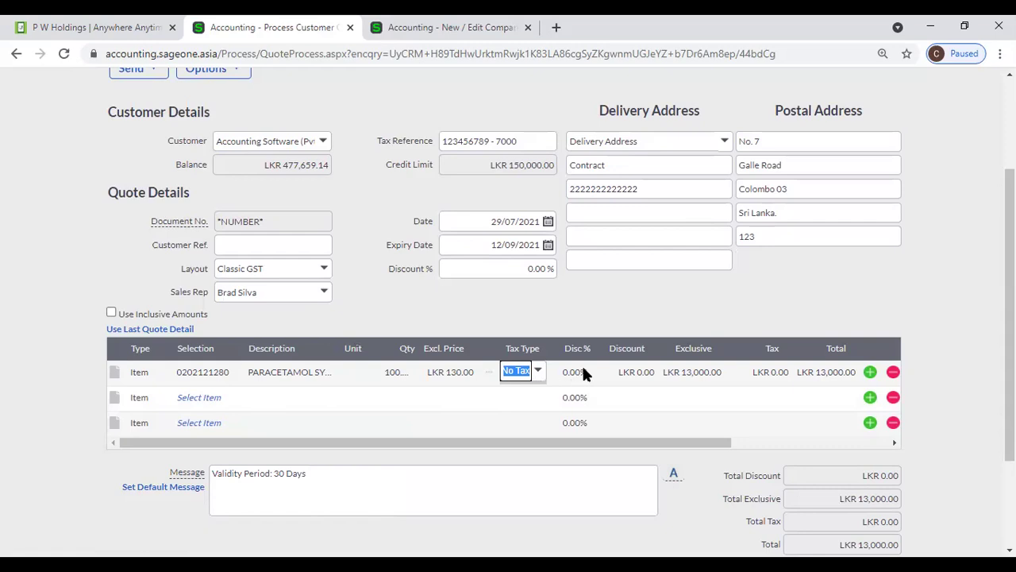
key(Tab)
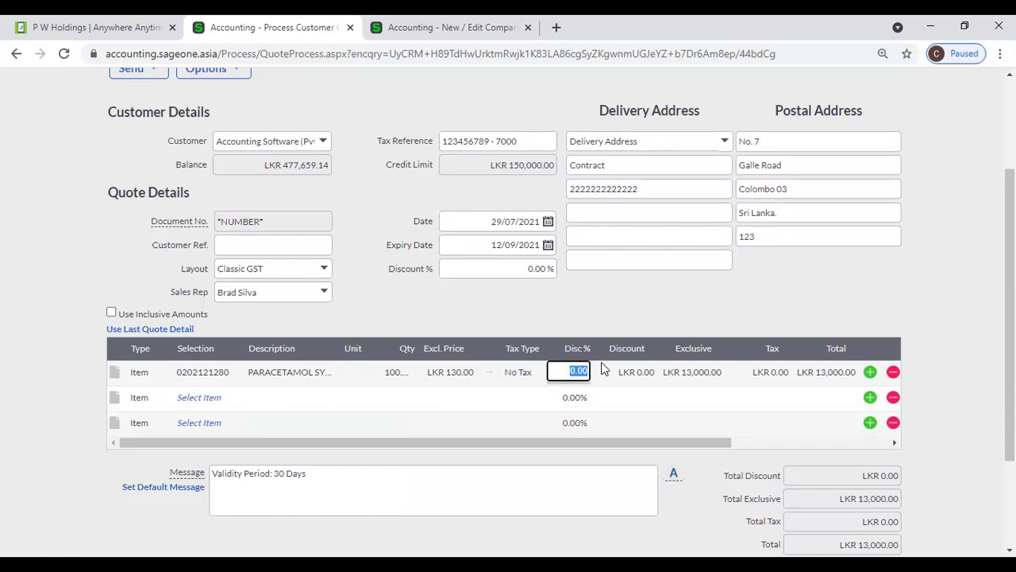
text(10)
key(Tab)
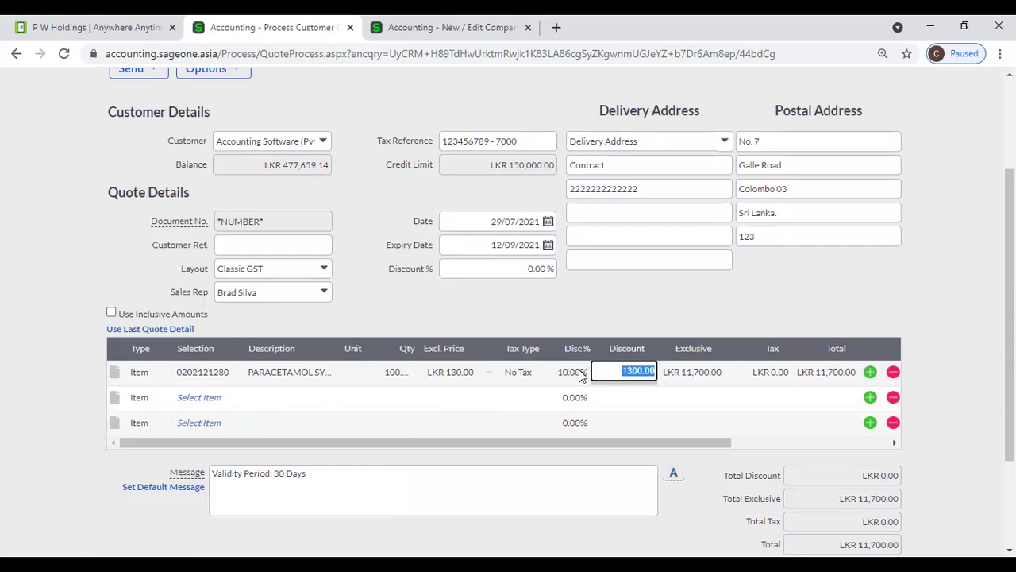
scroll(698, 429, down, 3)
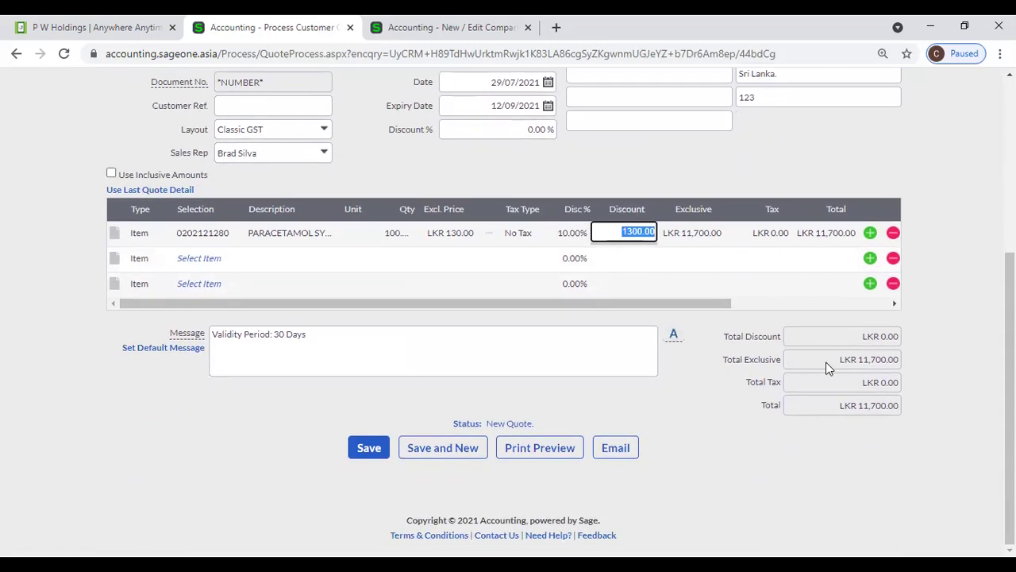
key(Tab)
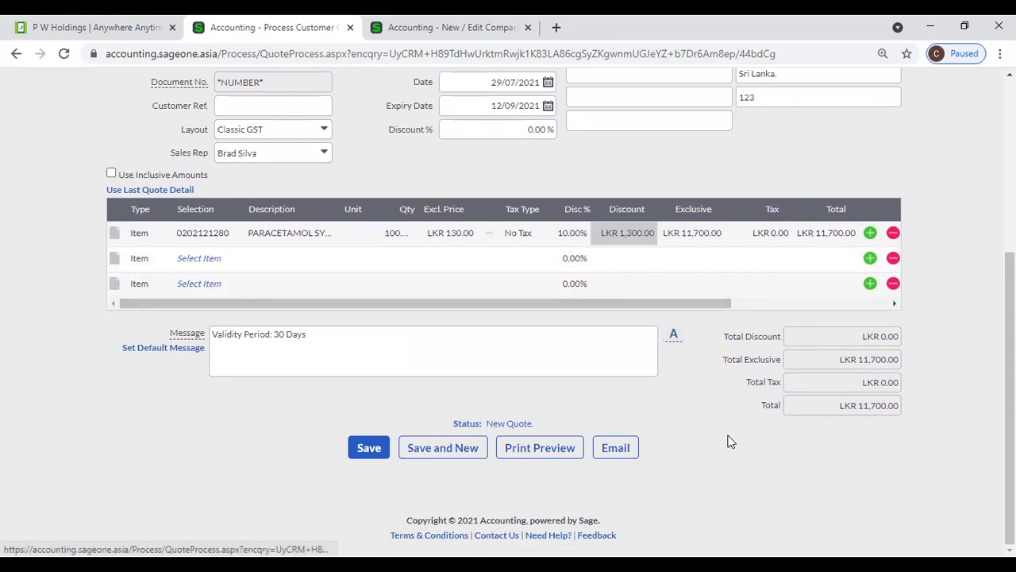
- Add item 02-SSC-2540 (SONICWAVE 231C) on the second quote line and insert two more blank lines
click(205, 256)
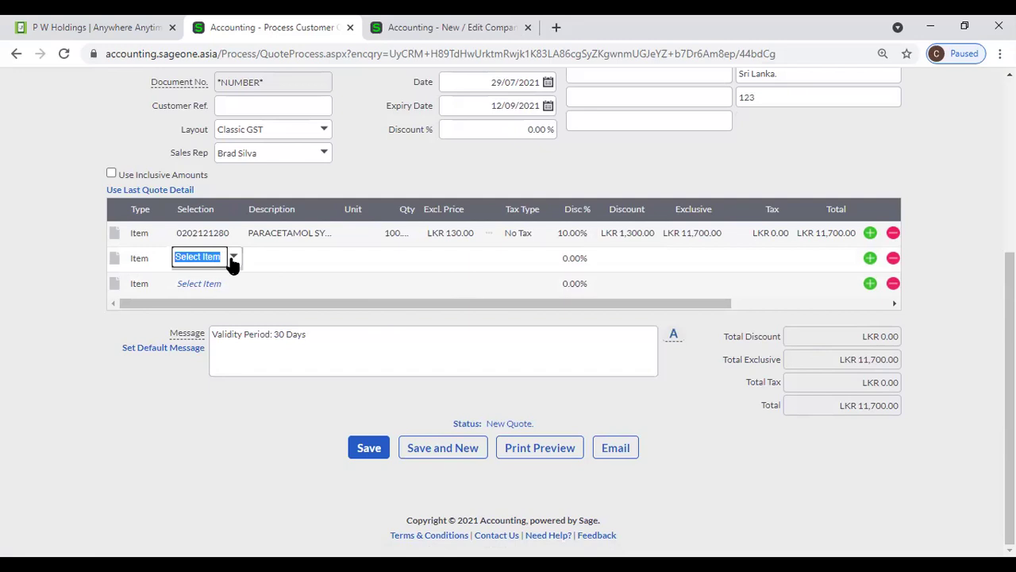
click(233, 257)
click(363, 397)
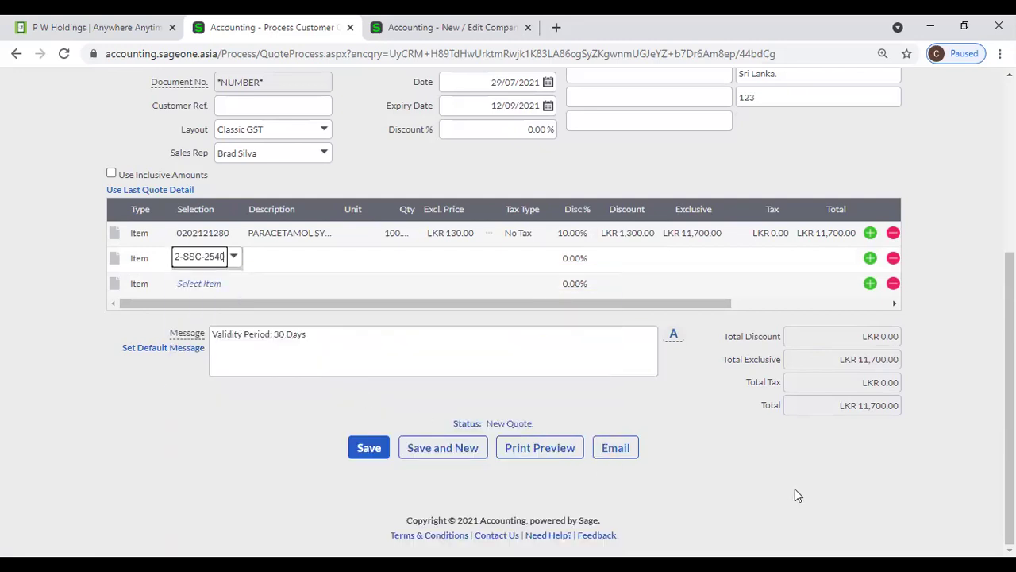
click(870, 284)
click(870, 285)
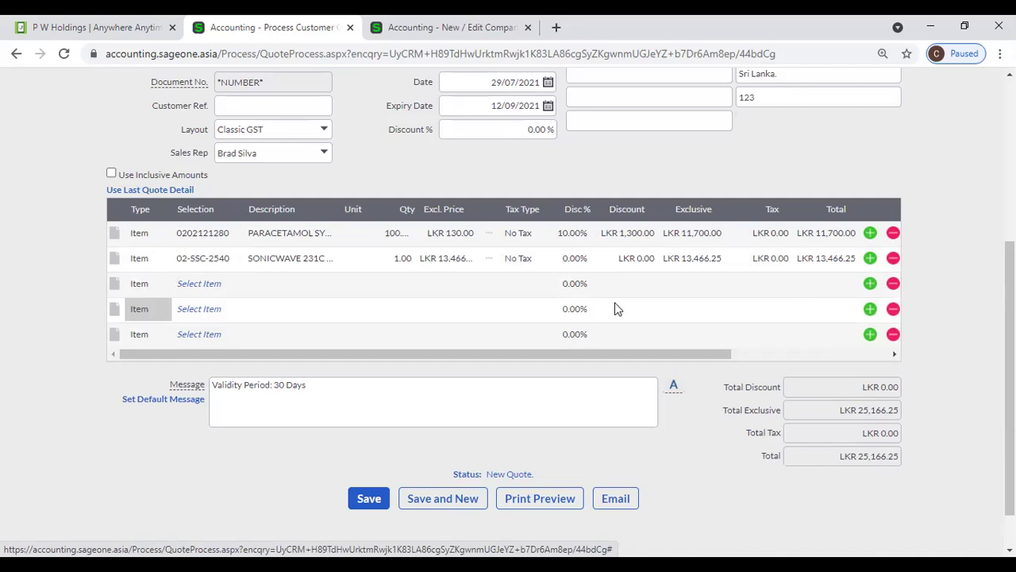
- Review the quote's message text, header details and totals
scroll(254, 445, up, 1)
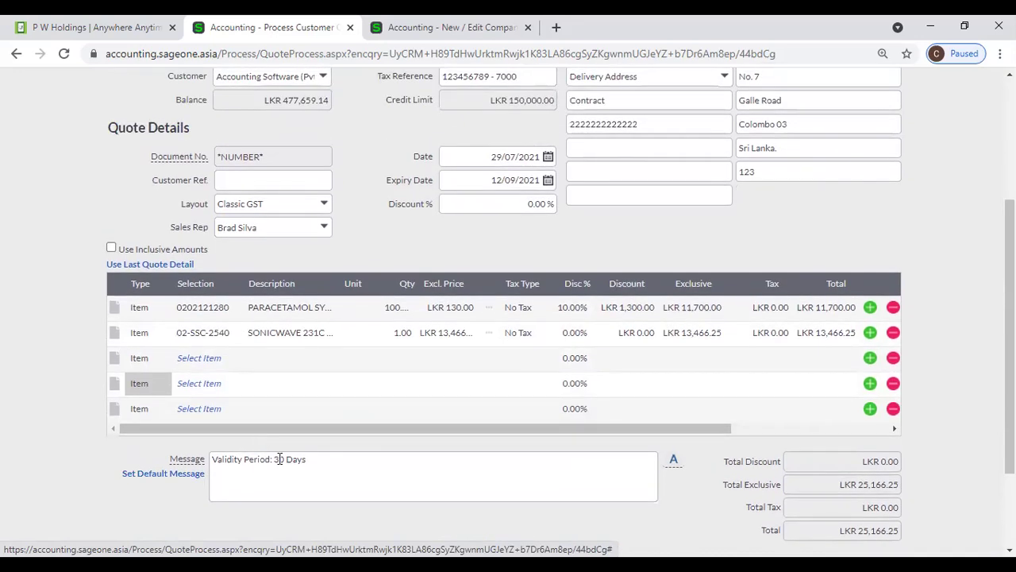
click(326, 467)
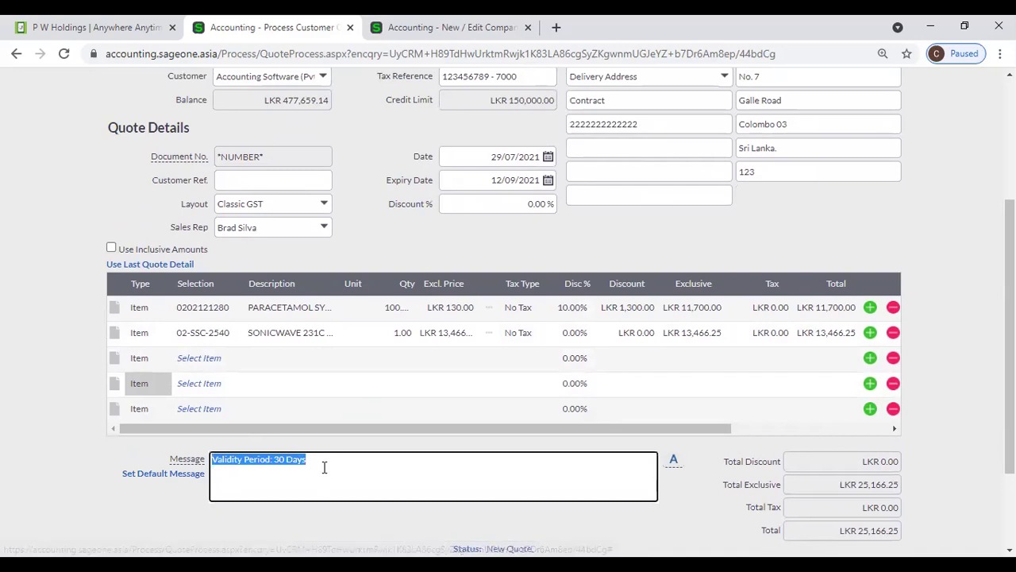
scroll(322, 467, up, 3)
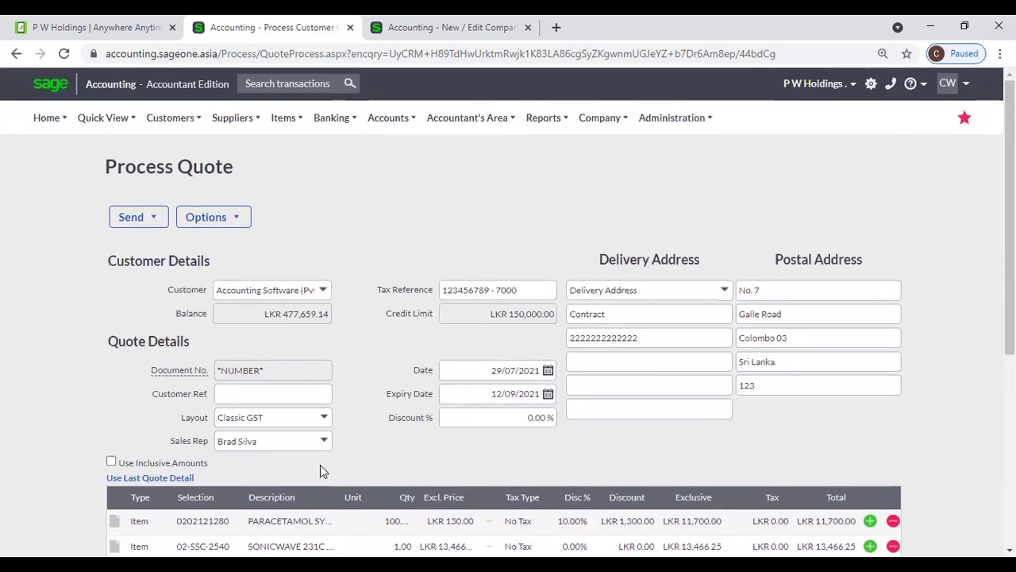
scroll(320, 465, down, 4)
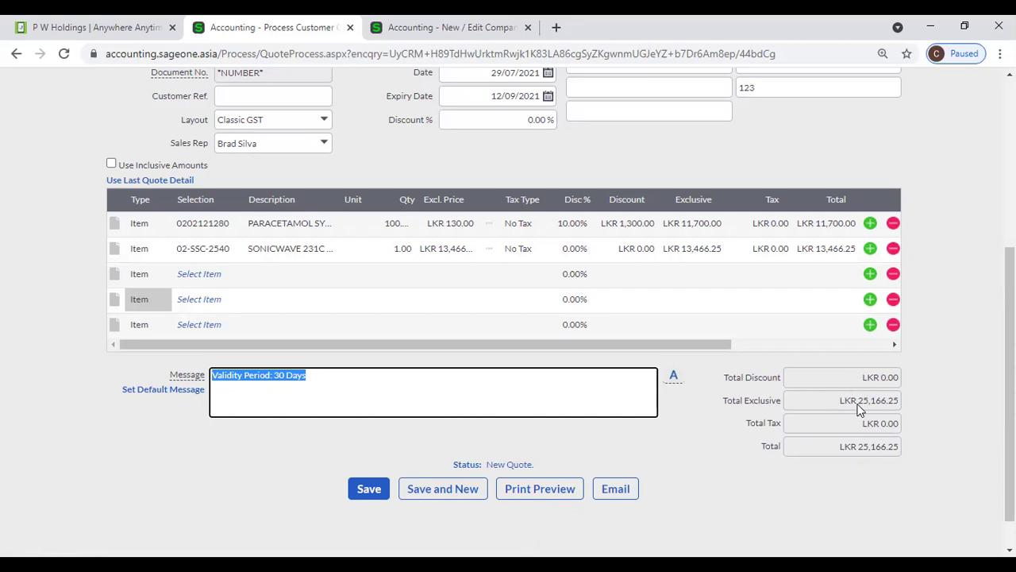
- Set the quote's overall discount percentage to 10%
click(478, 121)
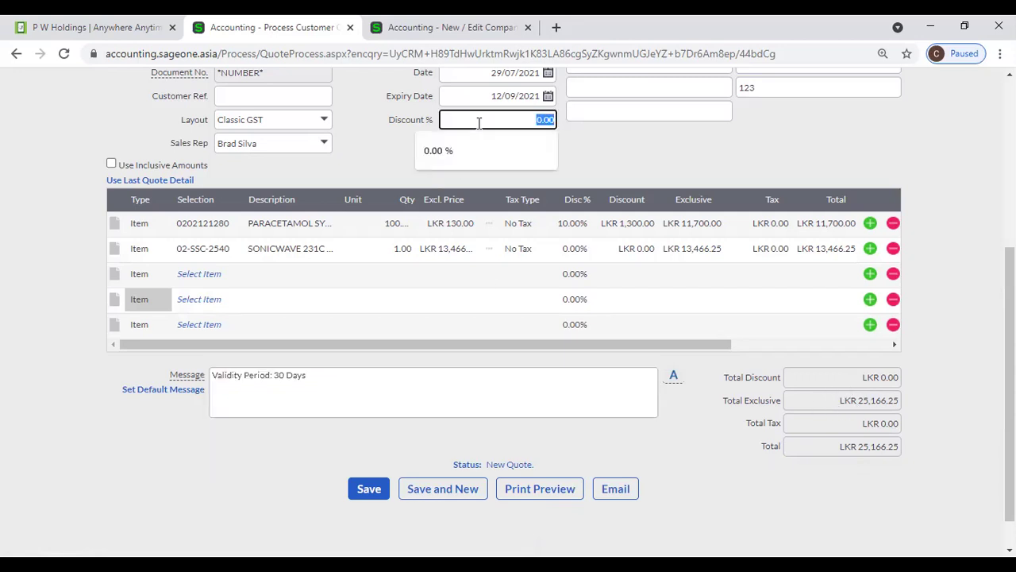
text(10)
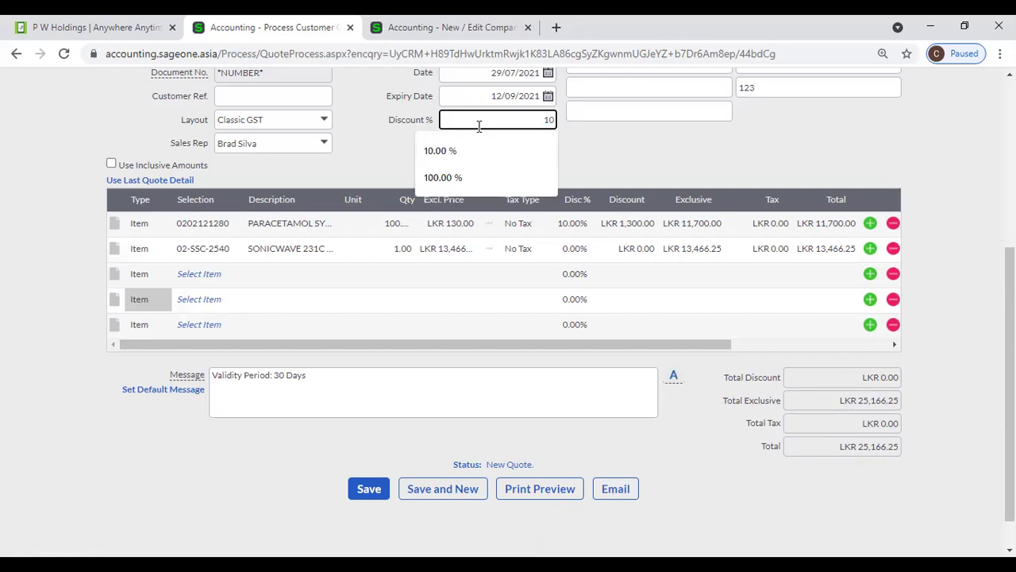
click(481, 150)
- Set the paracetamol syrup line's discount to 0% and check the quote's total discount and total
scroll(574, 431, down, 1)
click(577, 445)
key(BackSpace)
text(0)
key(Tab)
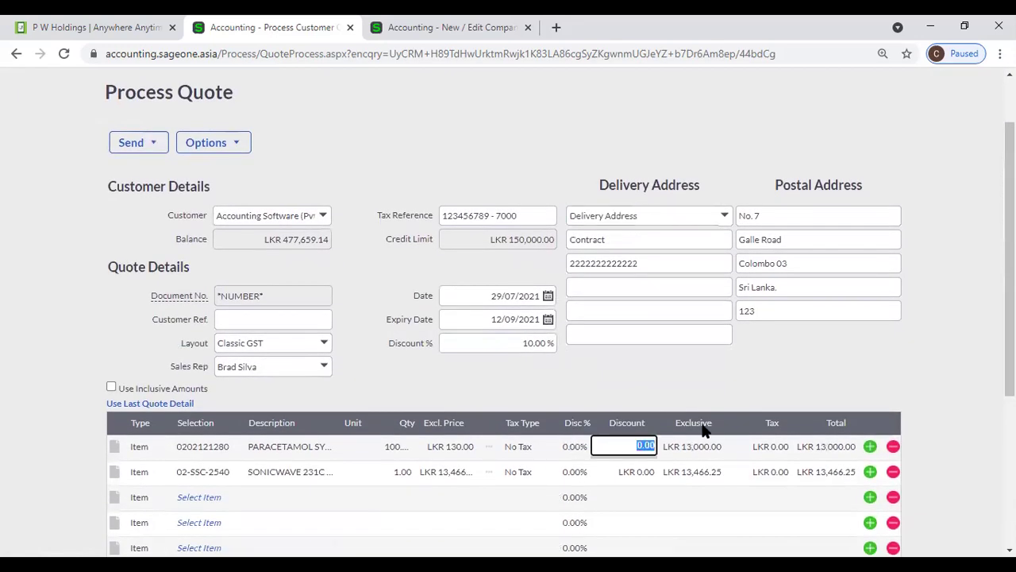
scroll(736, 366, down, 2)
scroll(735, 365, down, 2)
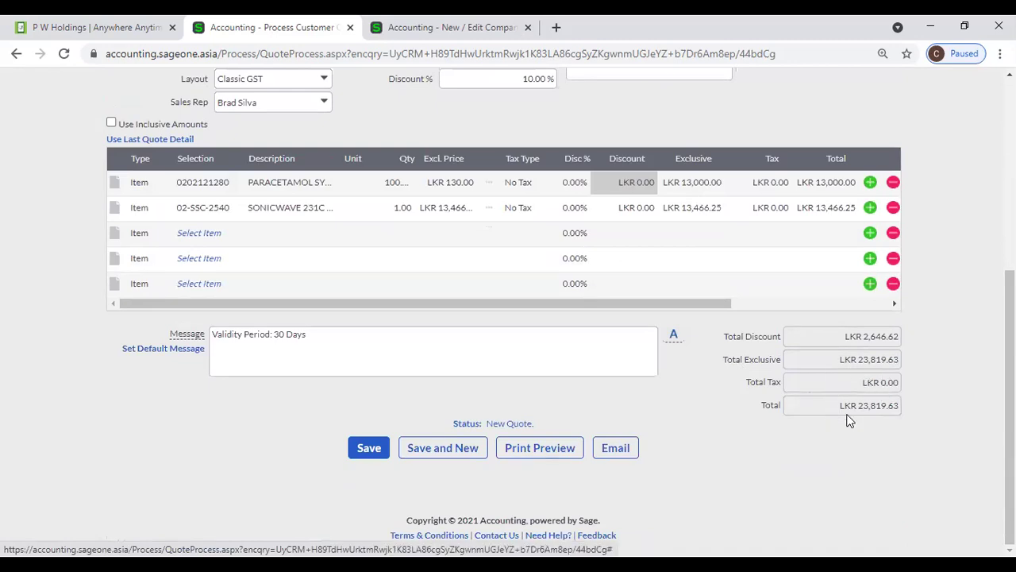
- Examine the Department choices for the first quote line without assigning one
click(775, 305)
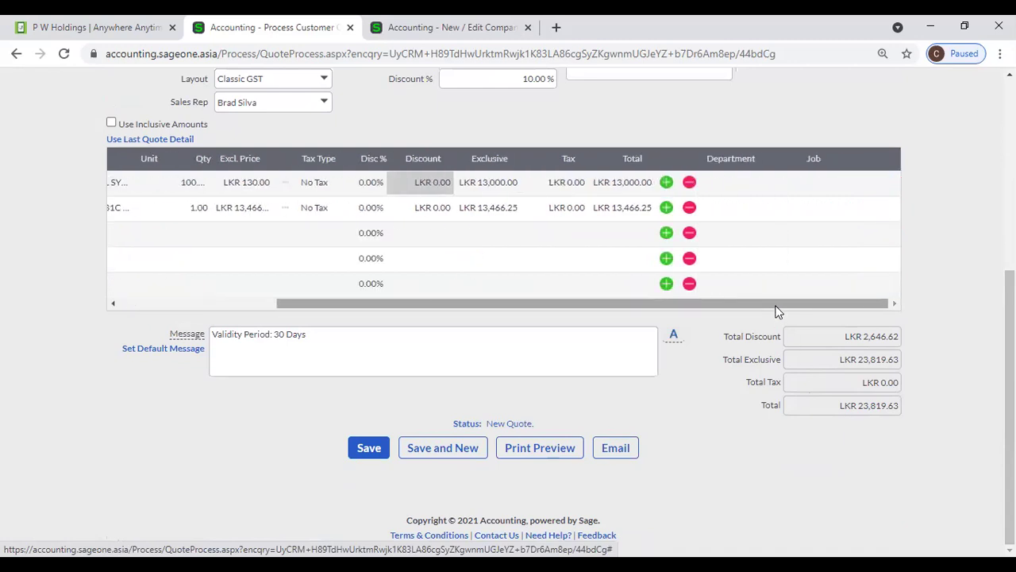
click(755, 186)
click(793, 184)
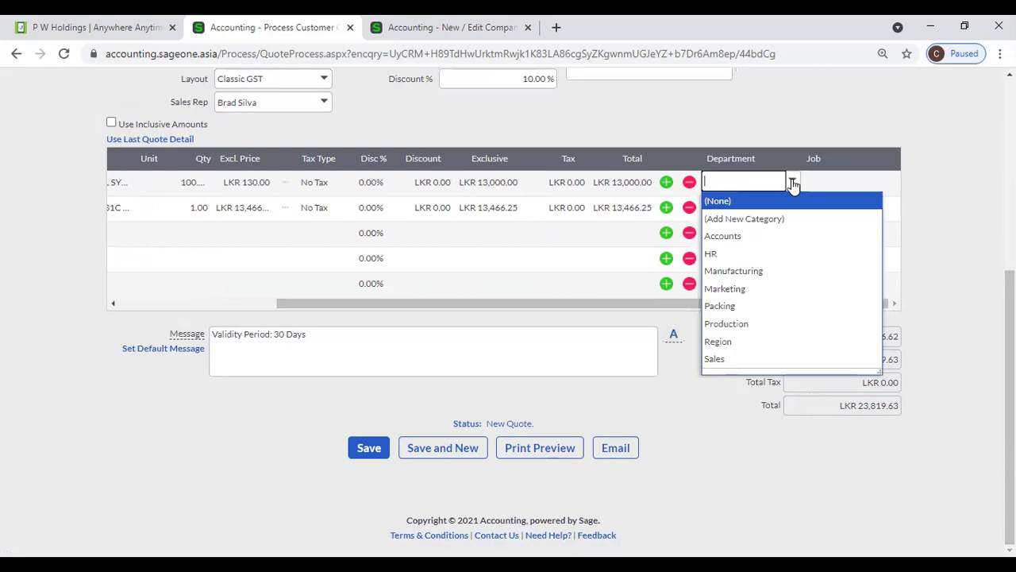
click(790, 130)
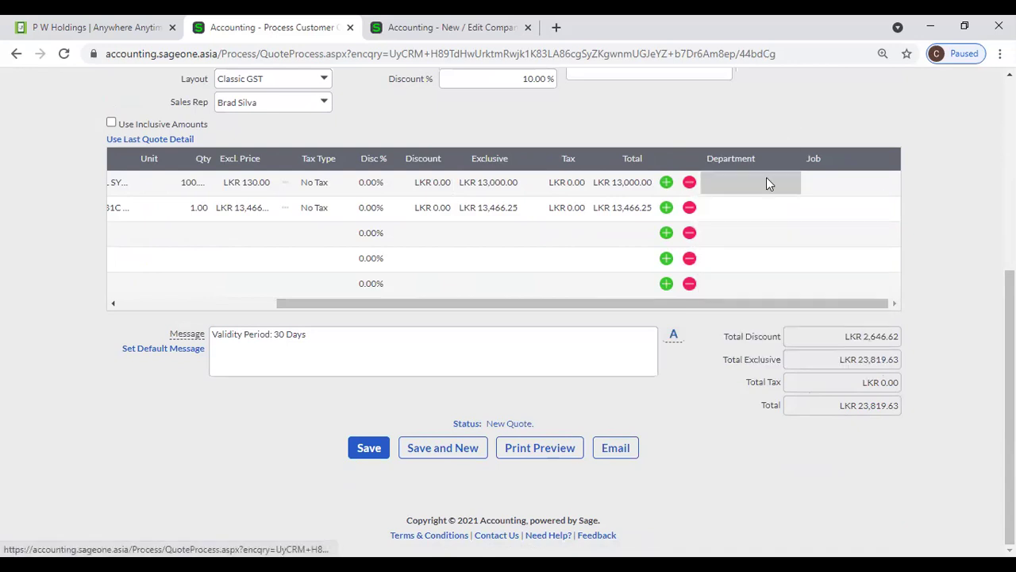
- Bring the first columns of the quote lines back into view and save the quote
click(367, 450)
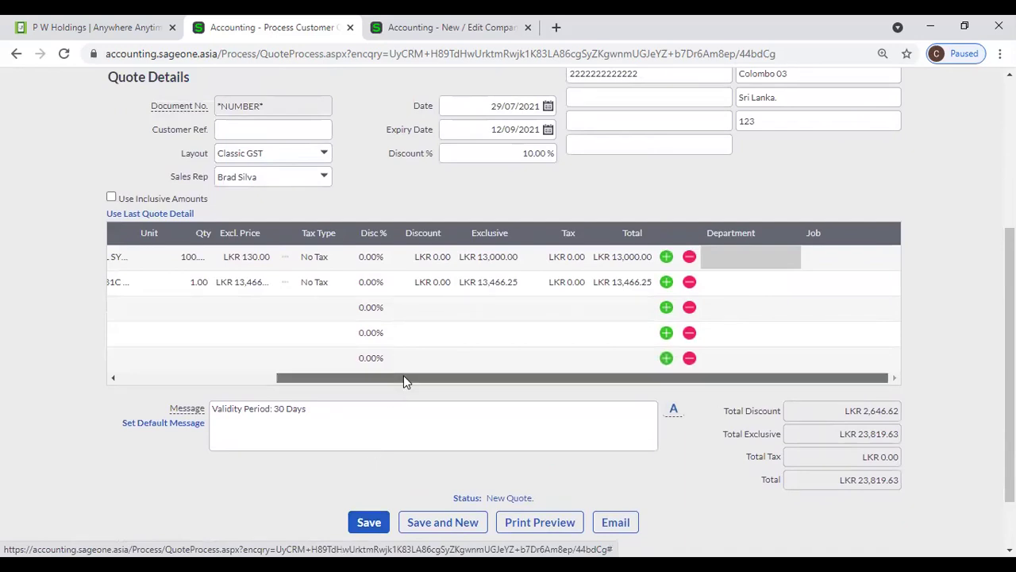
drag(404, 376, 170, 383)
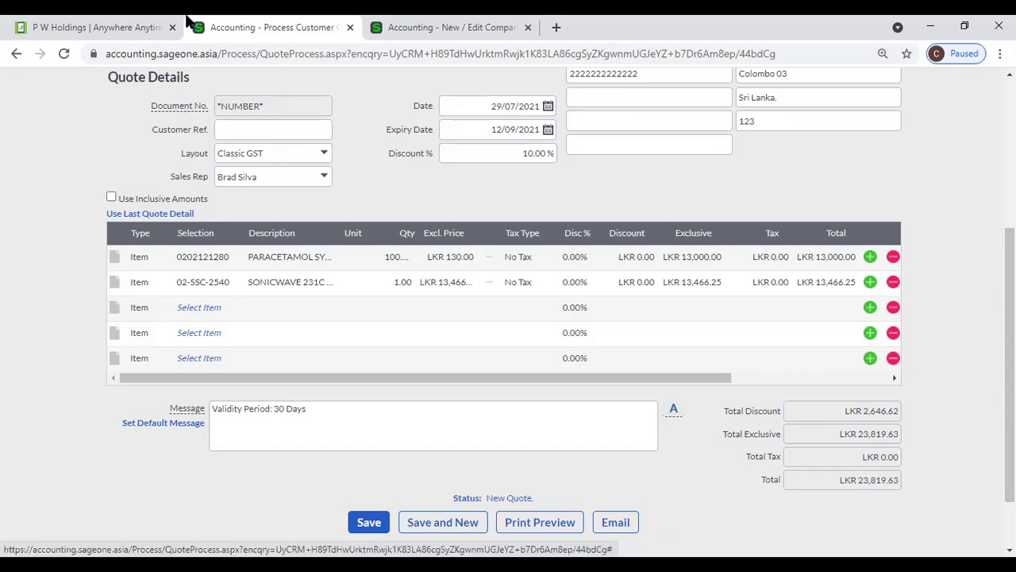
click(369, 523)
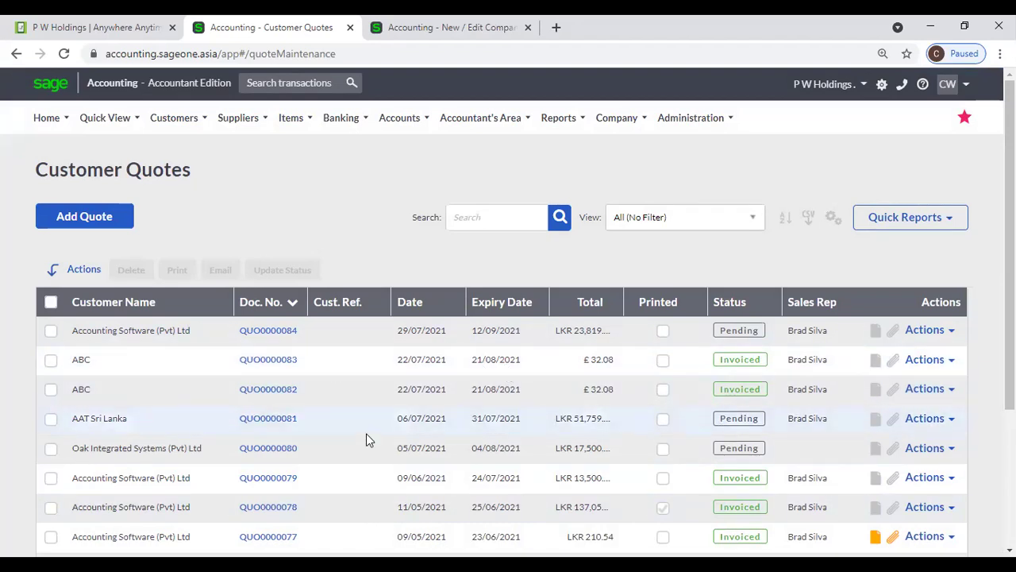
- Reopen the newly saved quote for Accounting Software (Pvt) Ltd and enable Use Inclusive Amounts
click(279, 328)
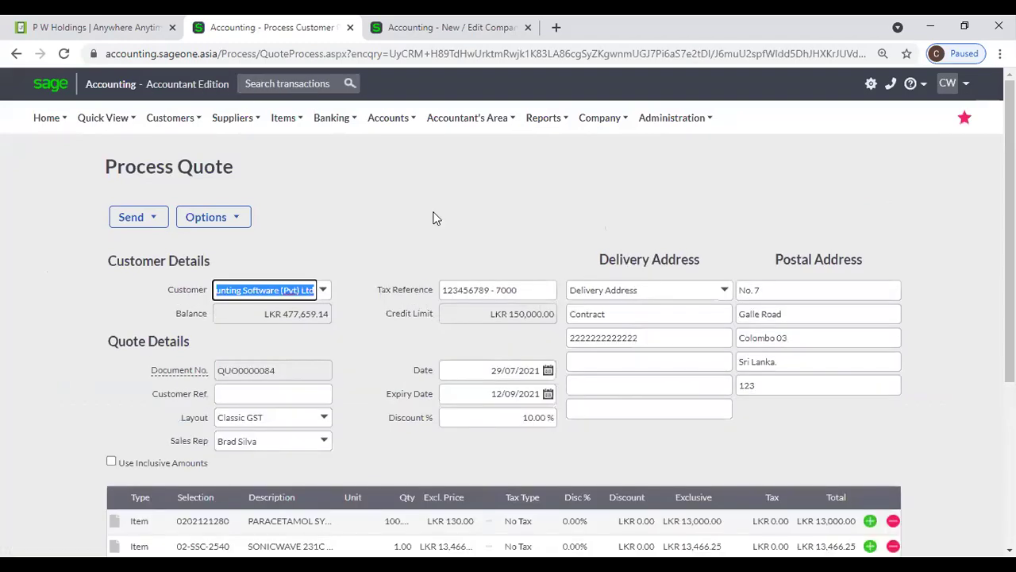
scroll(435, 221, down, 2)
click(111, 313)
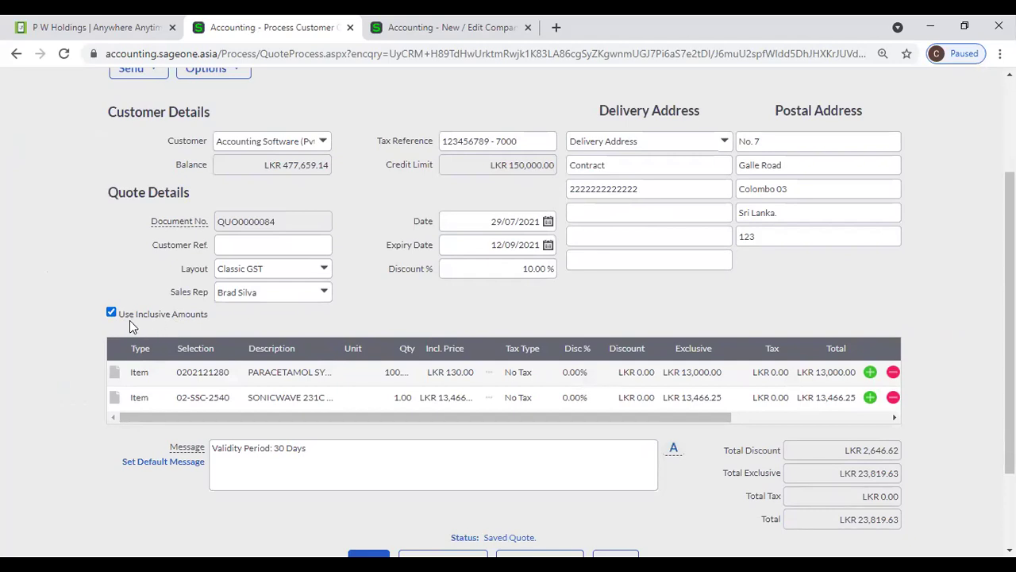
click(111, 313)
click(111, 314)
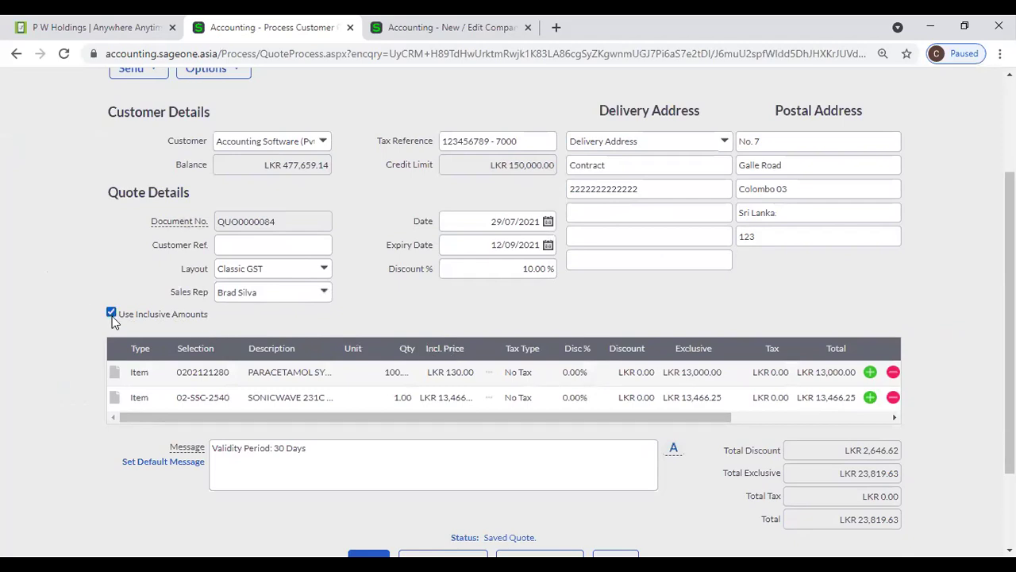
- Set the paracetamol syrup line's inclusive price to LKR 150 and its tax type to VAT 8%
click(467, 378)
text(150)
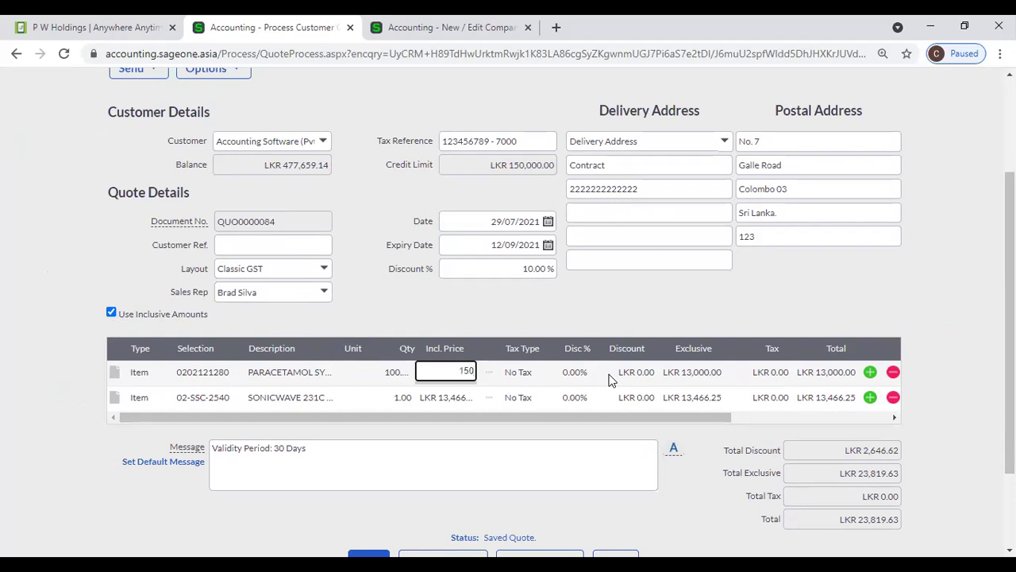
key(Tab)
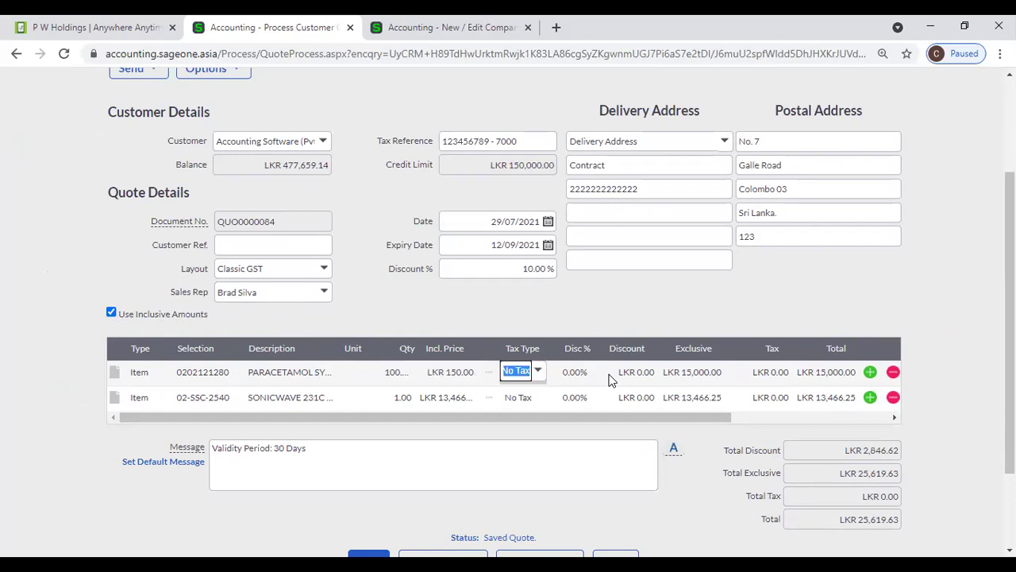
click(537, 371)
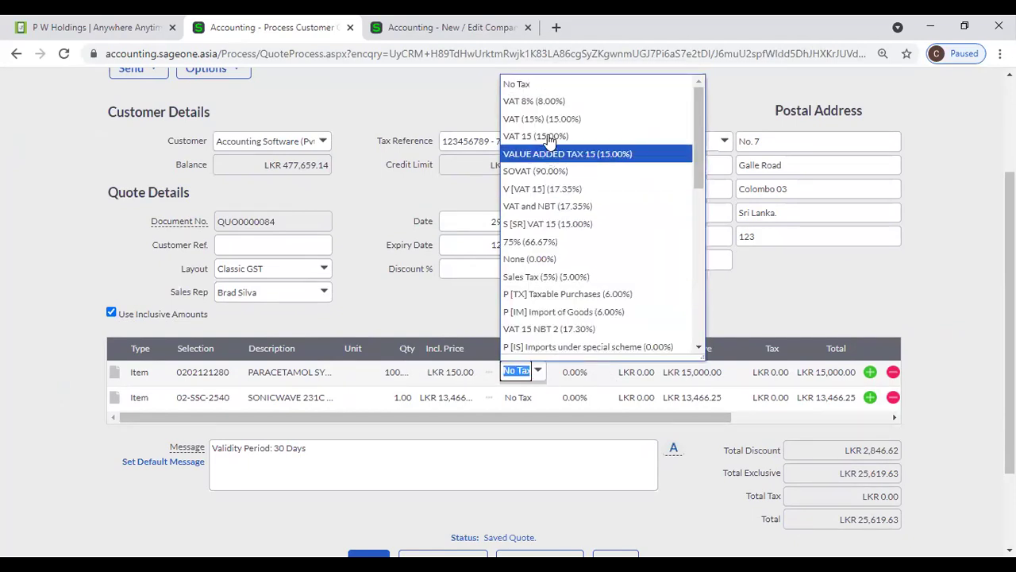
click(534, 101)
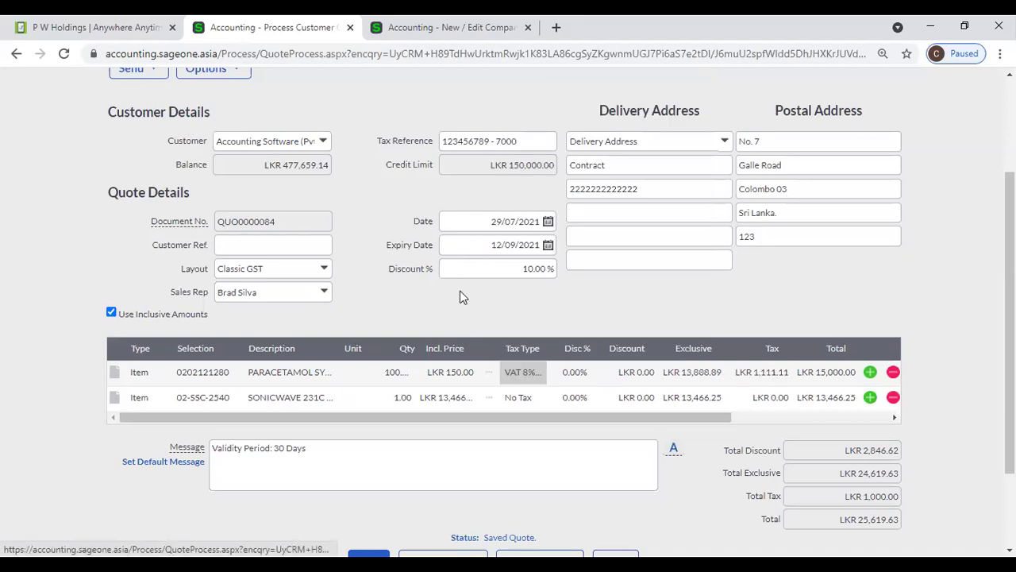
key(Tab)
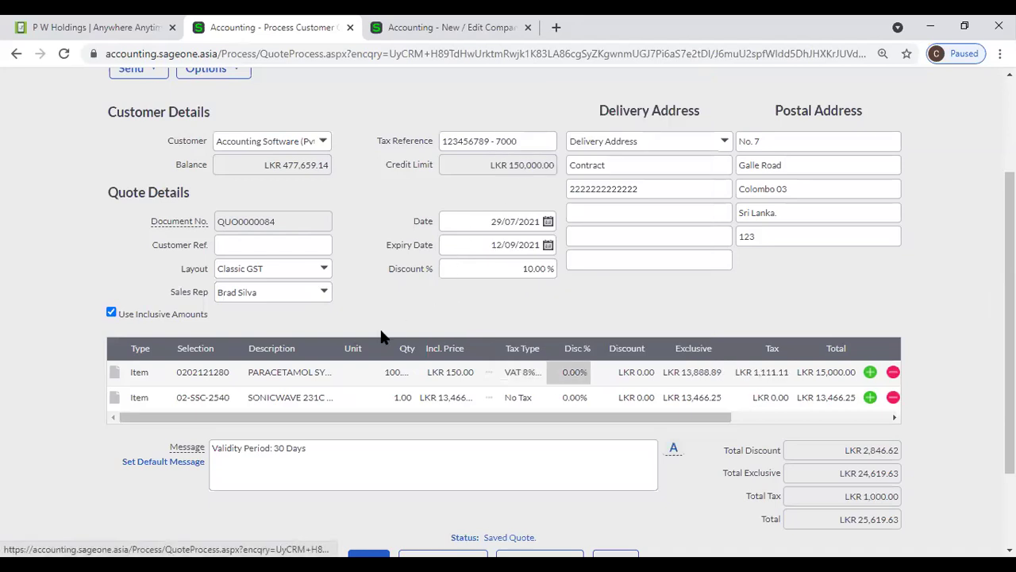
- Toggle Use Inclusive Amounts to compare inclusive and exclusive pricing, leaving the option disabled for the quote
click(111, 313)
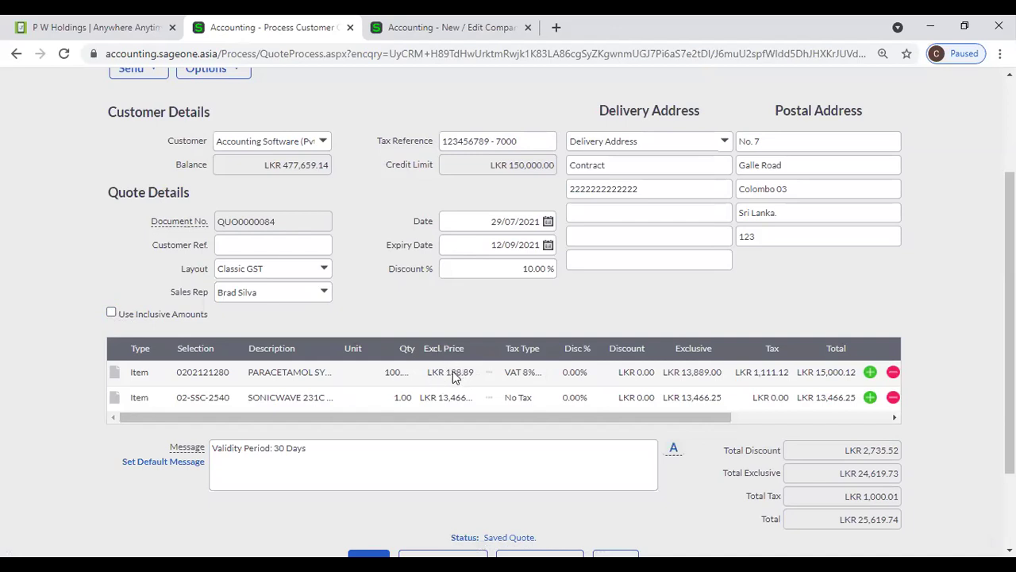
click(111, 313)
click(111, 312)
scroll(498, 308, down, 2)
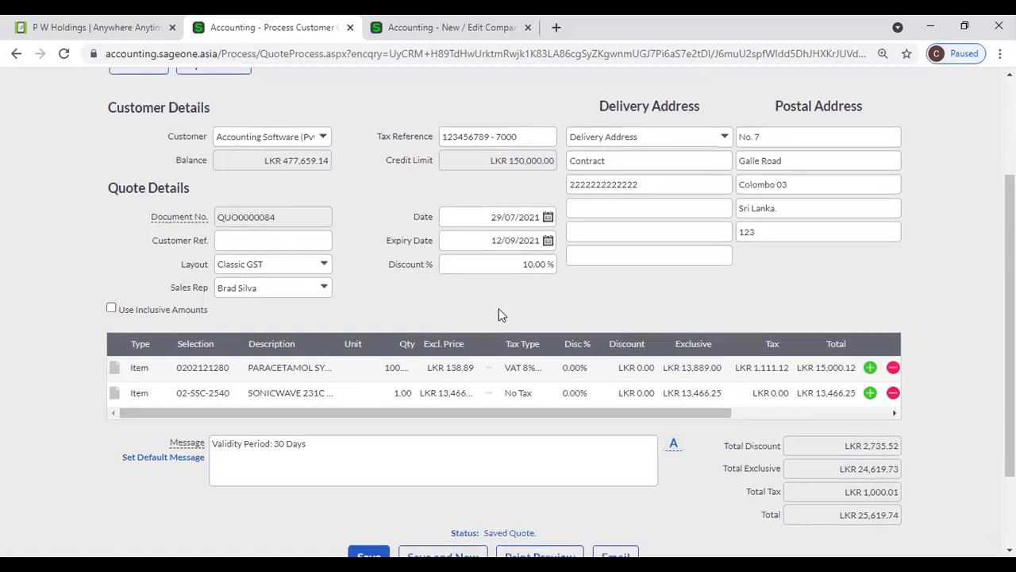
scroll(499, 309, up, 1)
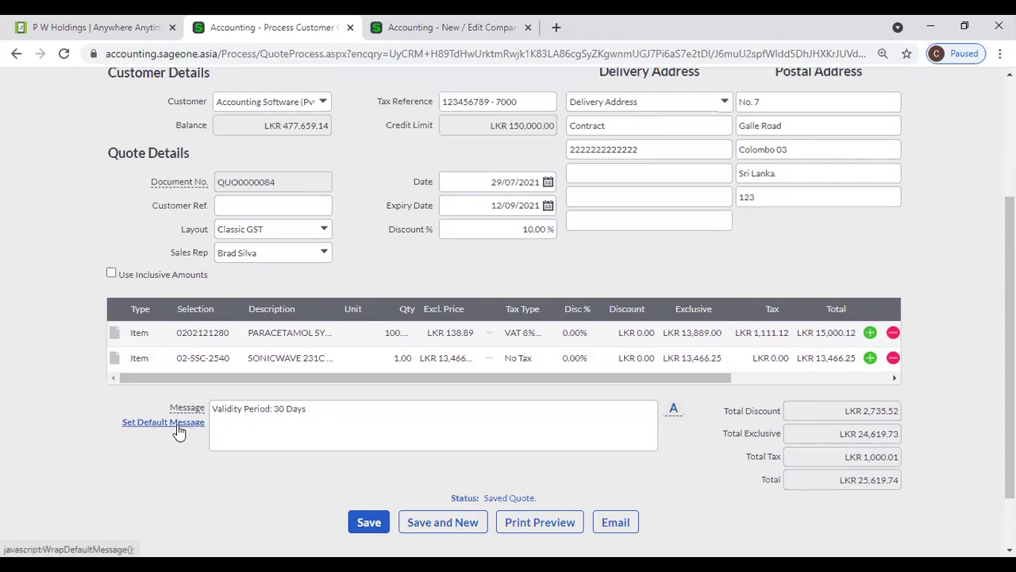
- Add a document message with description D and text "Valid: 30 Days", and close the list of document messages
click(671, 413)
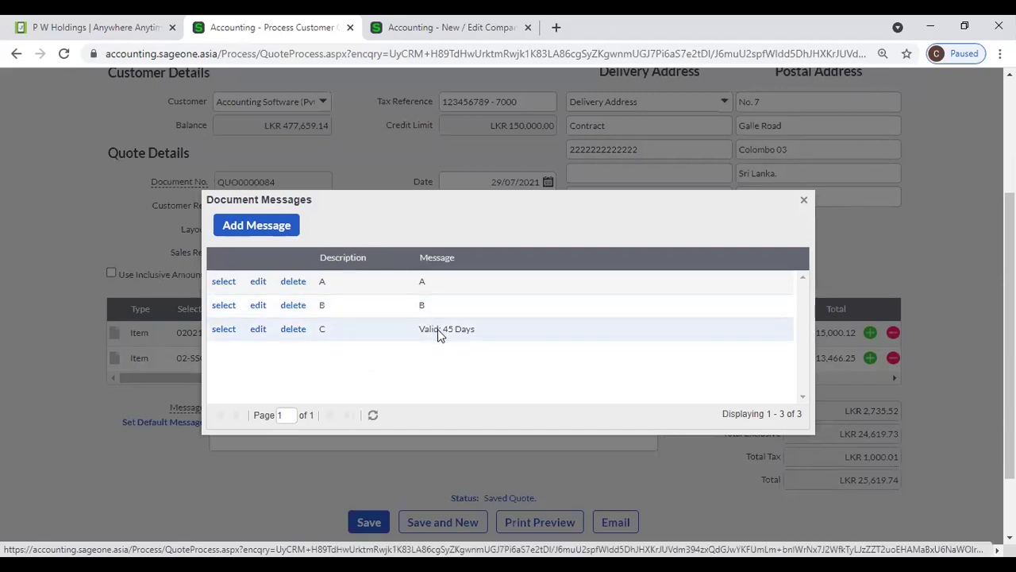
click(262, 230)
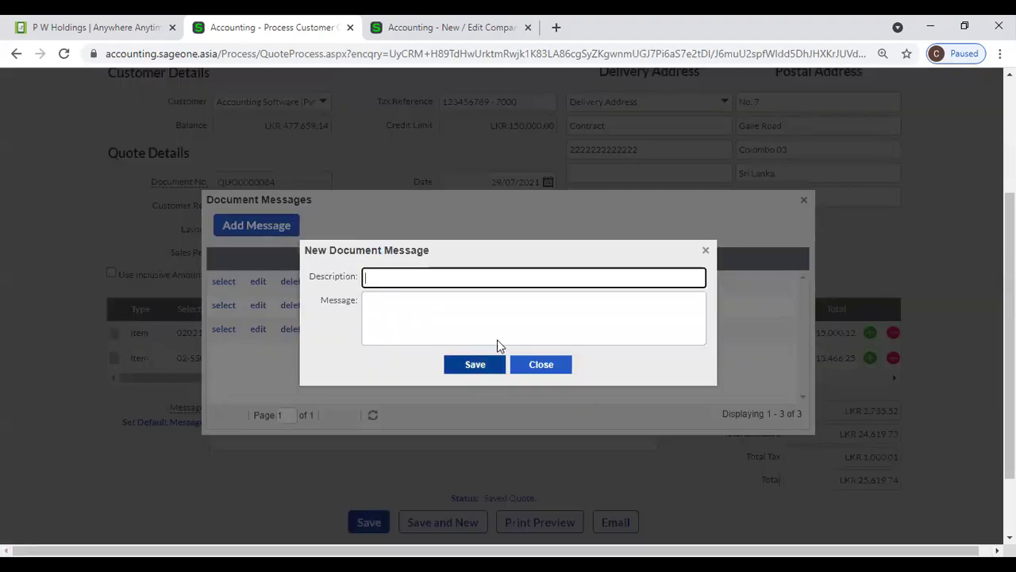
text(D)
click(501, 295)
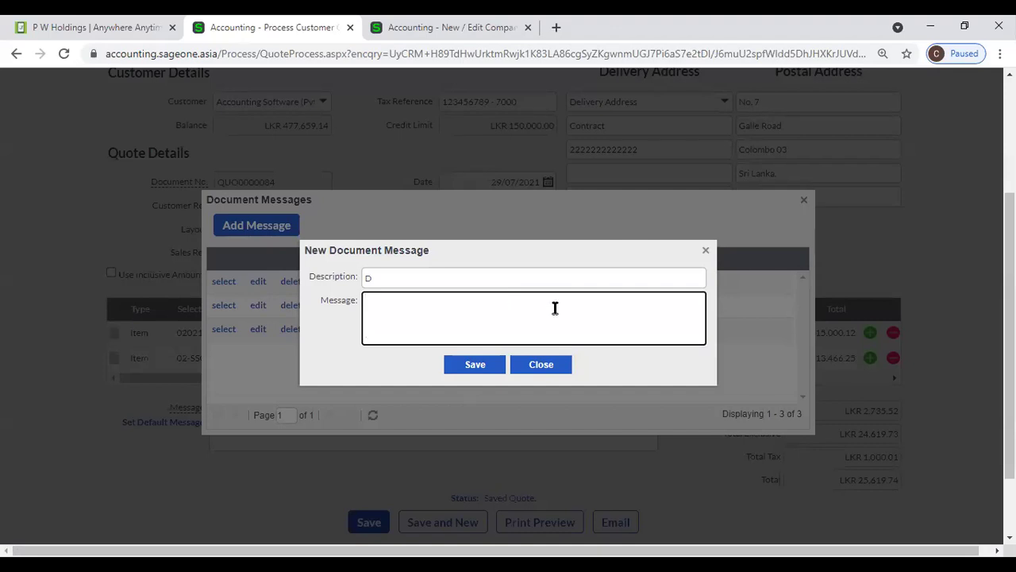
drag(537, 249, 528, 175)
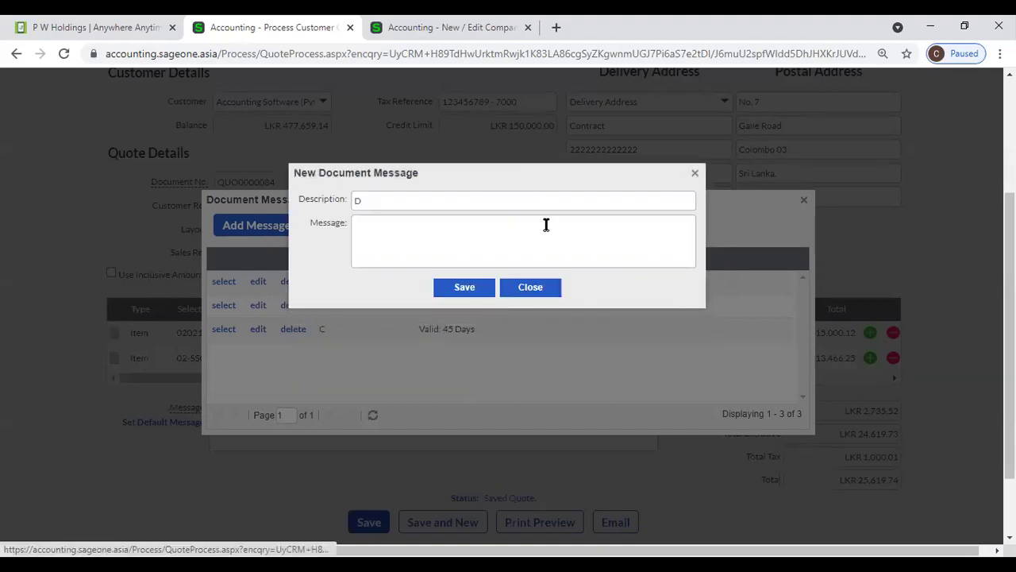
click(512, 225)
text(Valid)
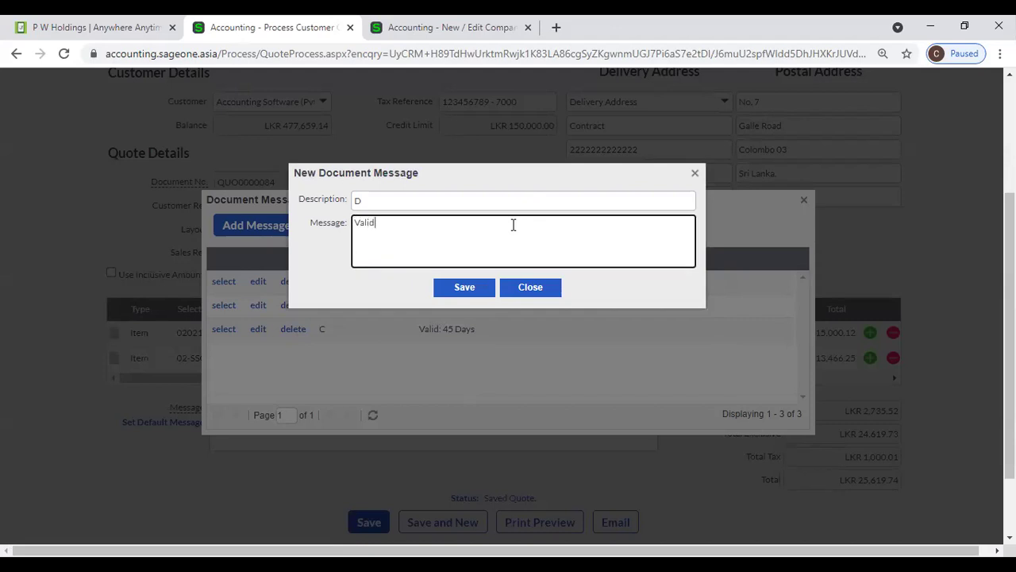
text(: 30 Days)
click(488, 289)
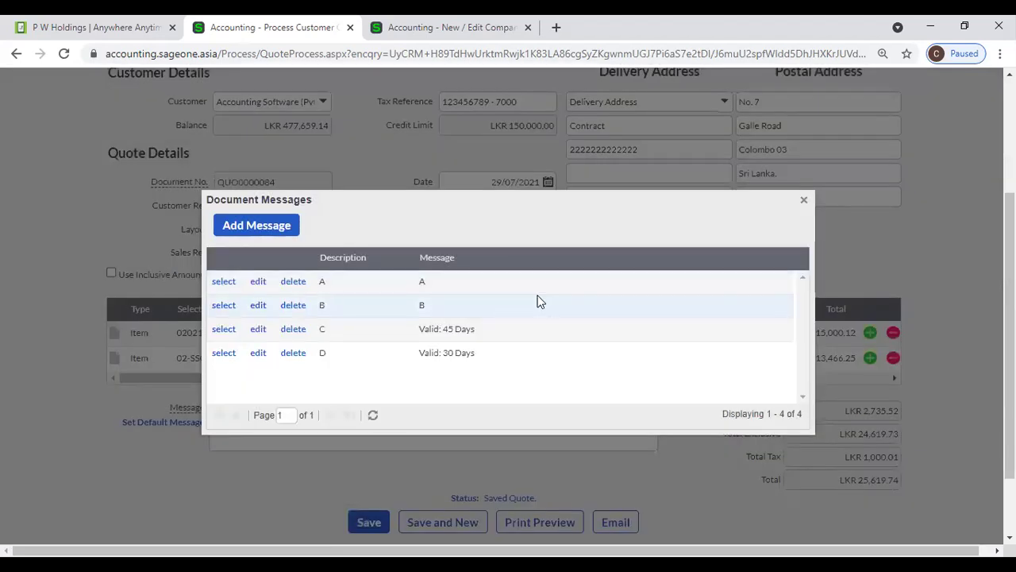
click(804, 198)
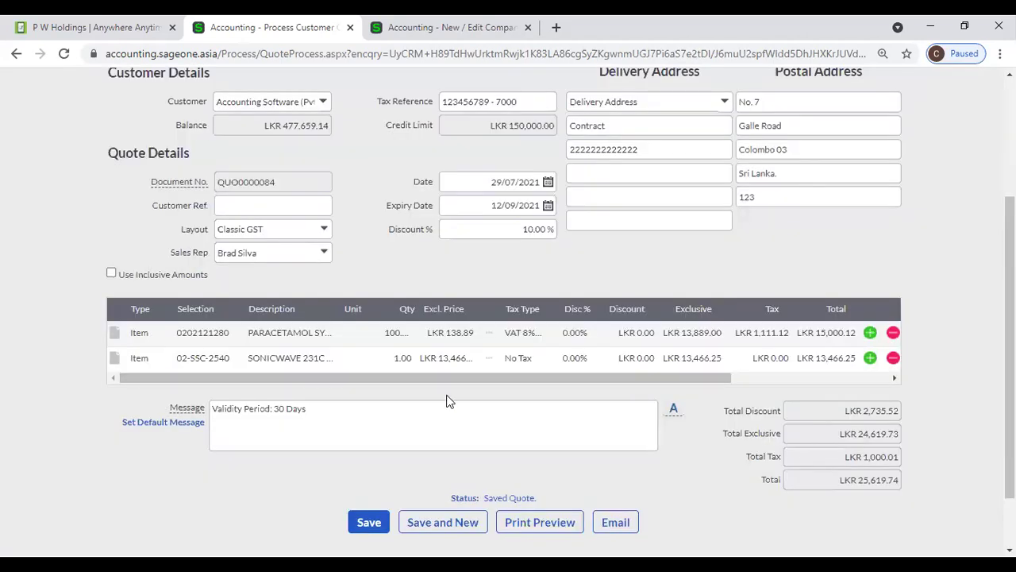
- Try saved messages C and D as the quote's message, and finish with message C, "Valid: 45 Days"
click(674, 413)
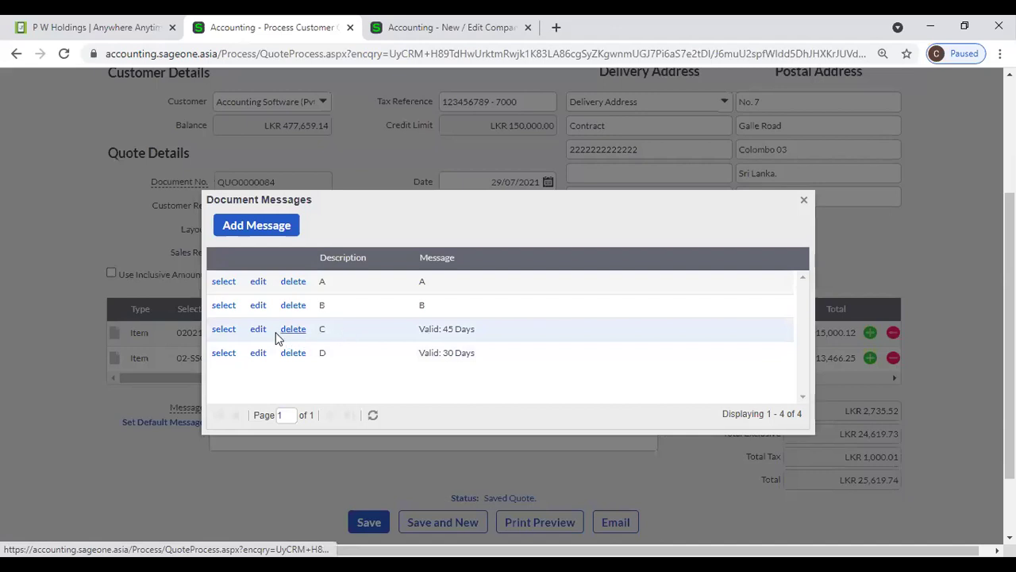
click(228, 330)
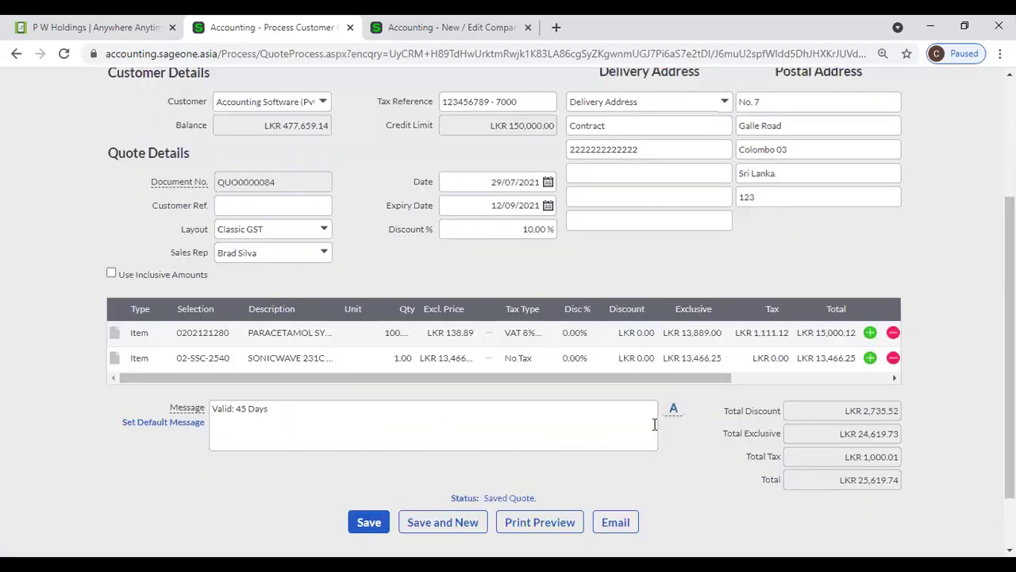
click(674, 409)
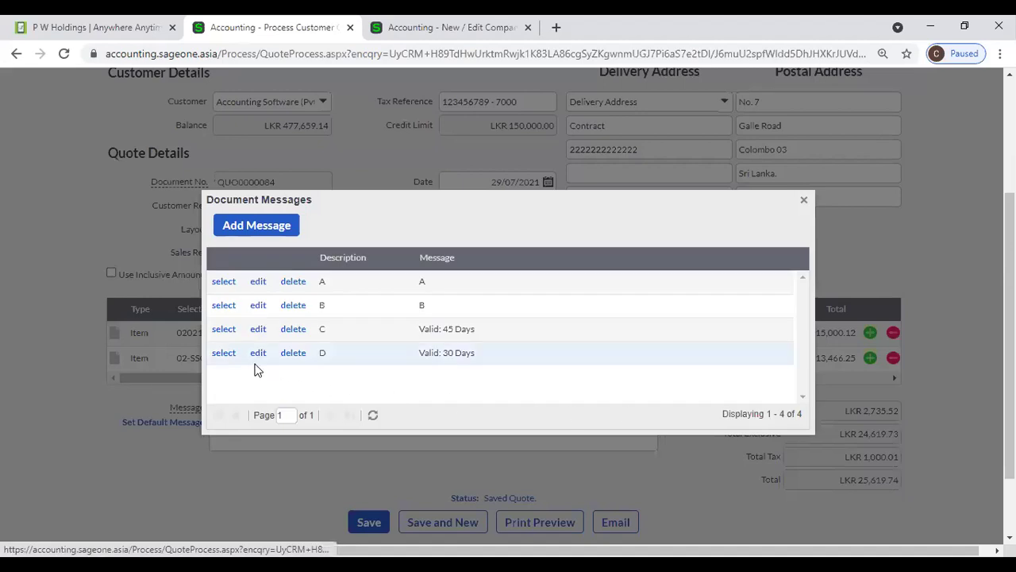
click(222, 355)
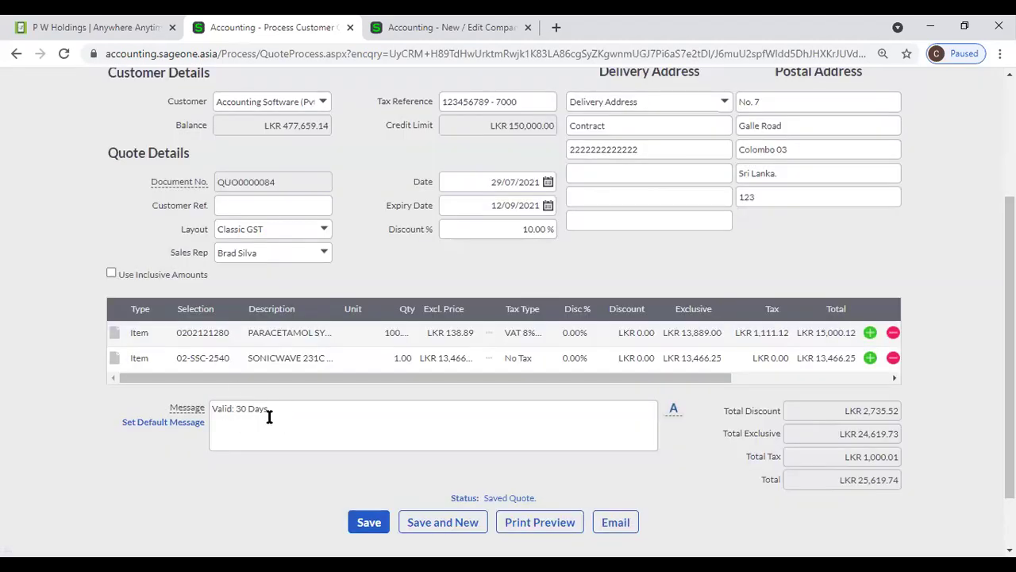
click(672, 411)
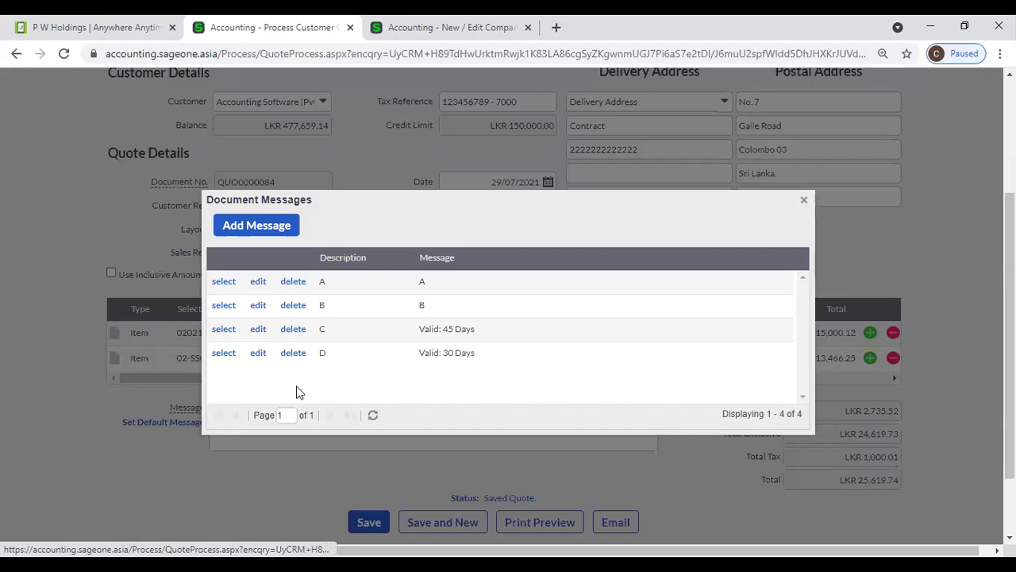
click(224, 330)
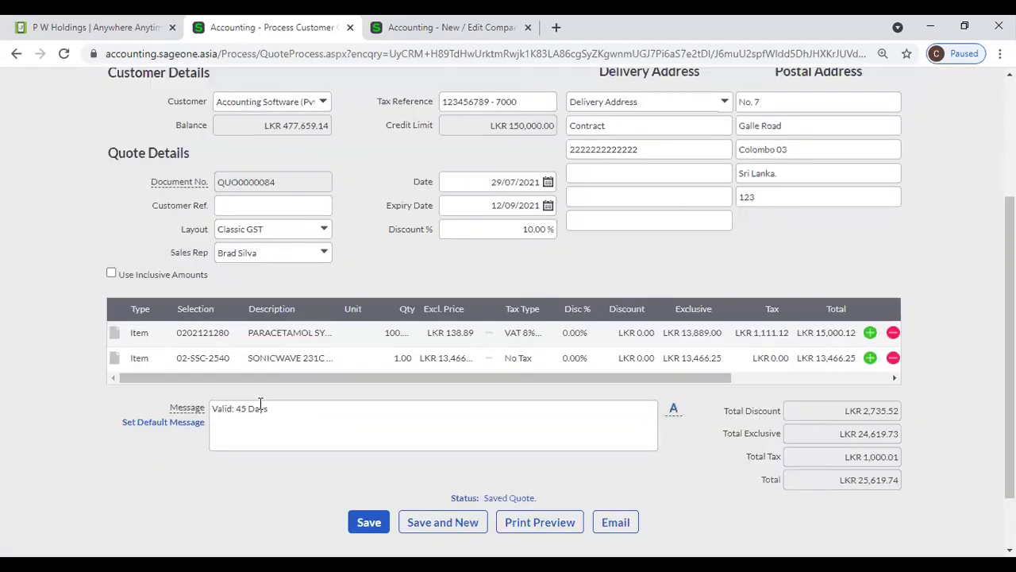
- View the quote's gross profit and compare the figures based on average cost with those based on last cost
scroll(262, 401, up, 3)
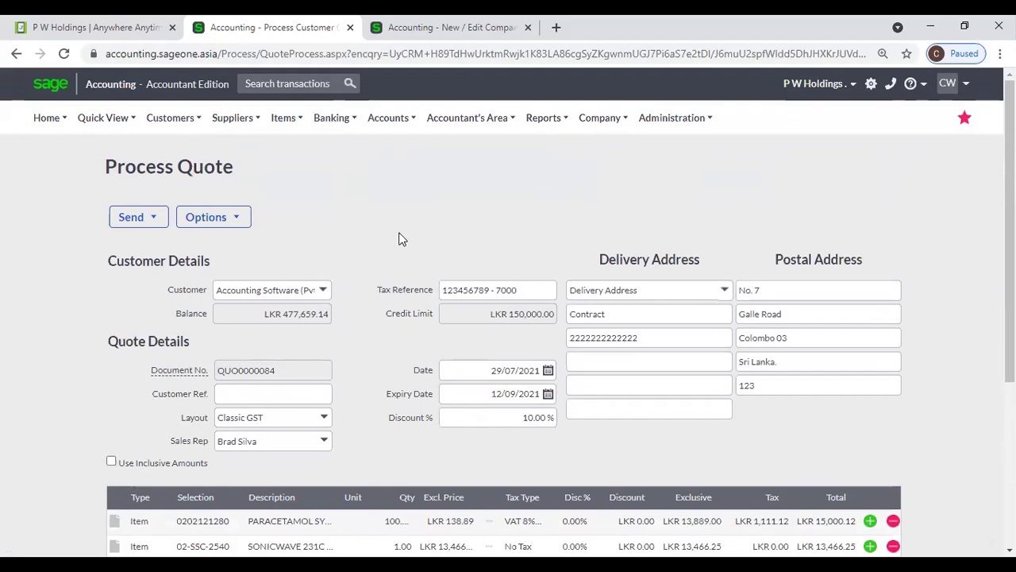
click(216, 219)
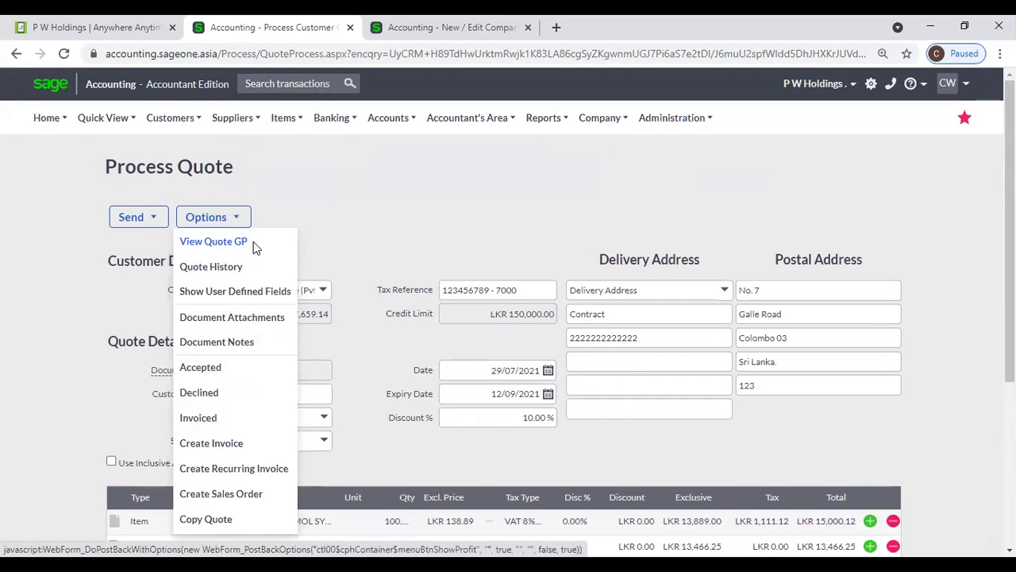
click(253, 243)
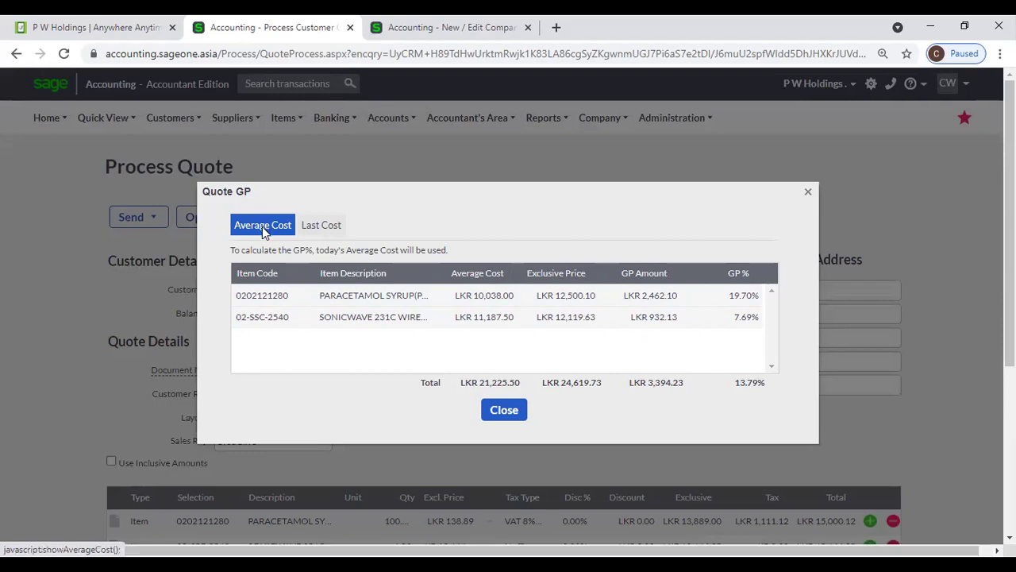
click(321, 228)
click(241, 230)
click(323, 228)
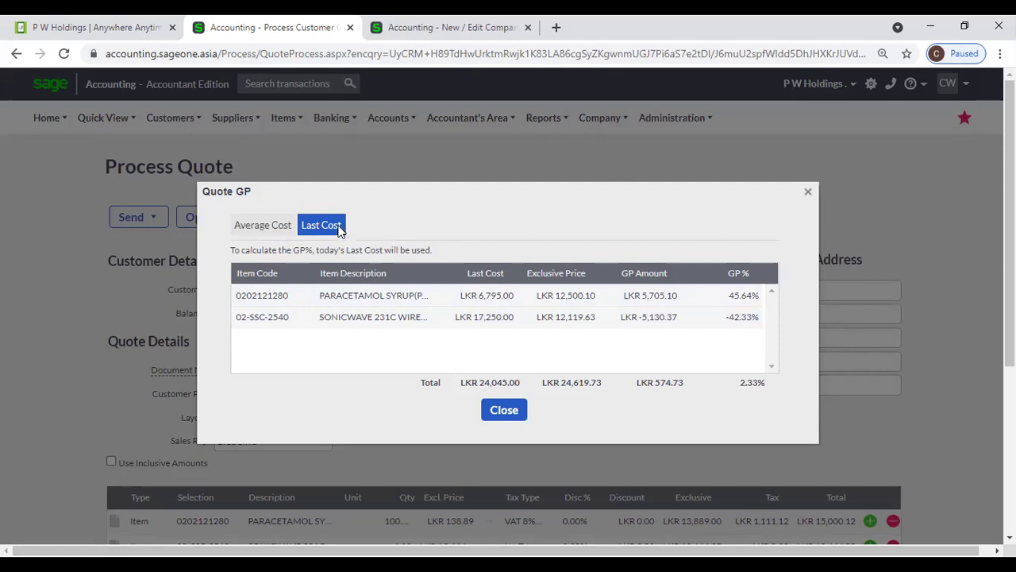
click(259, 230)
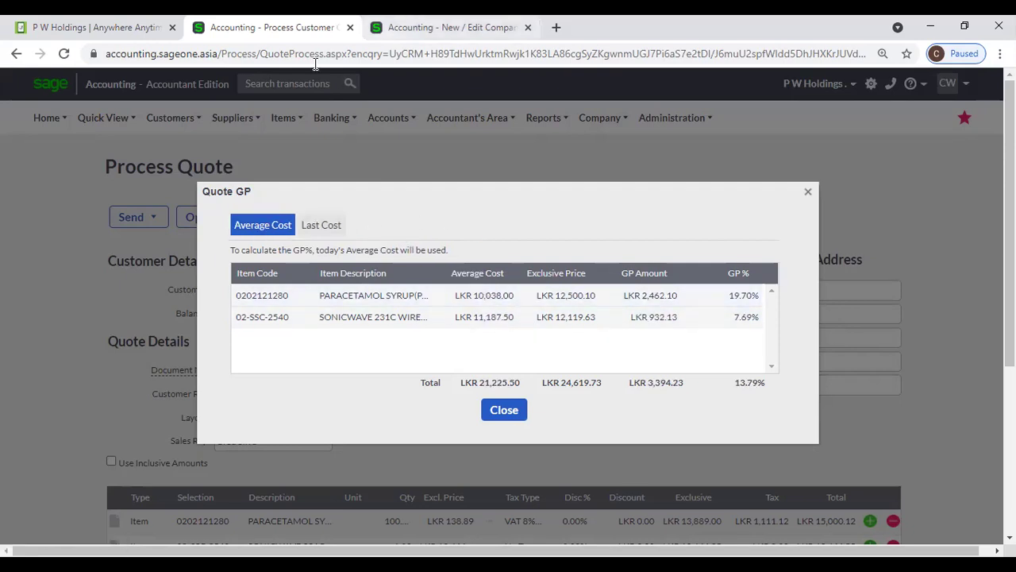
click(444, 27)
mouse_move(285, 117)
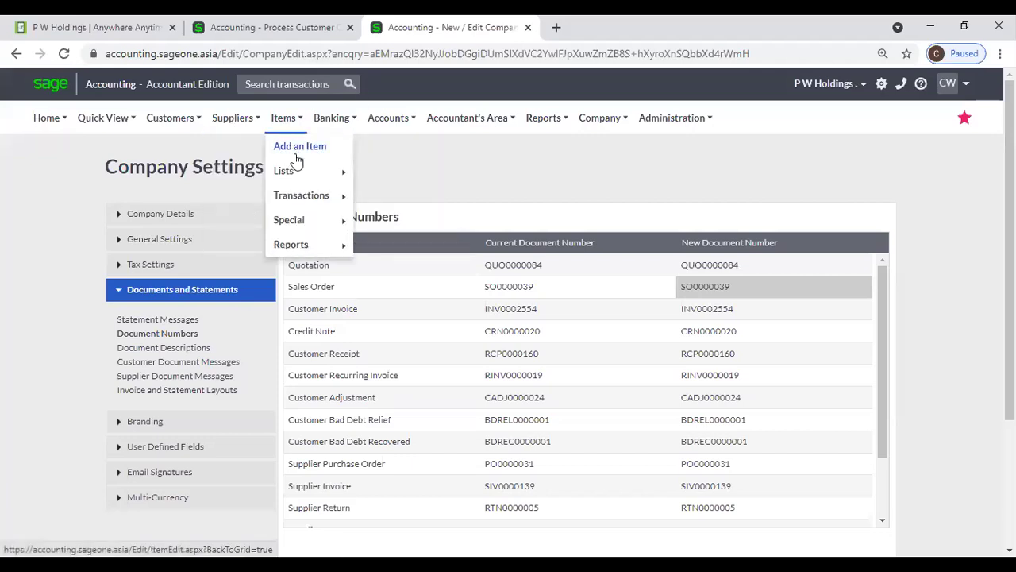
mouse_move(309, 172)
click(391, 172)
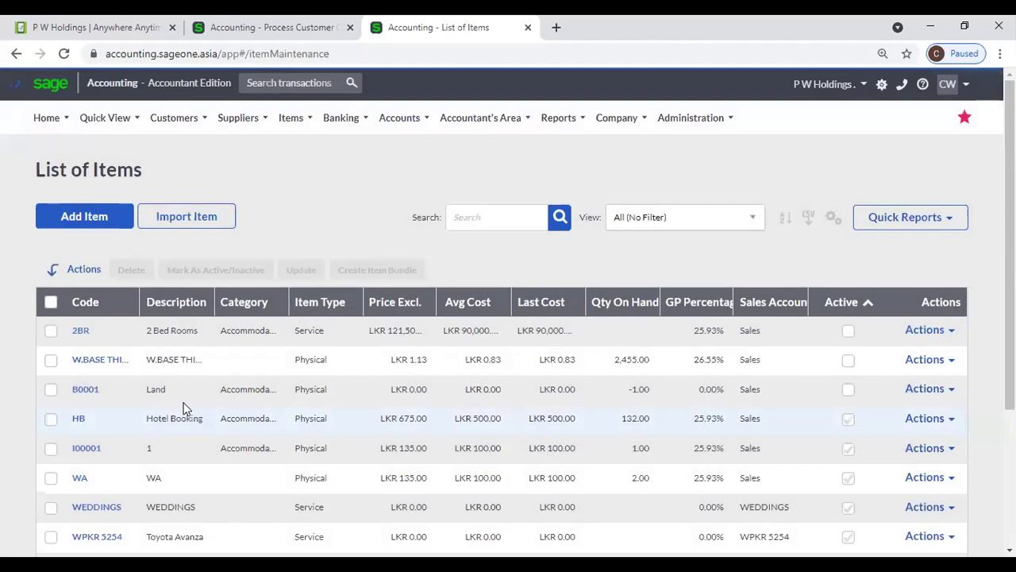
click(124, 308)
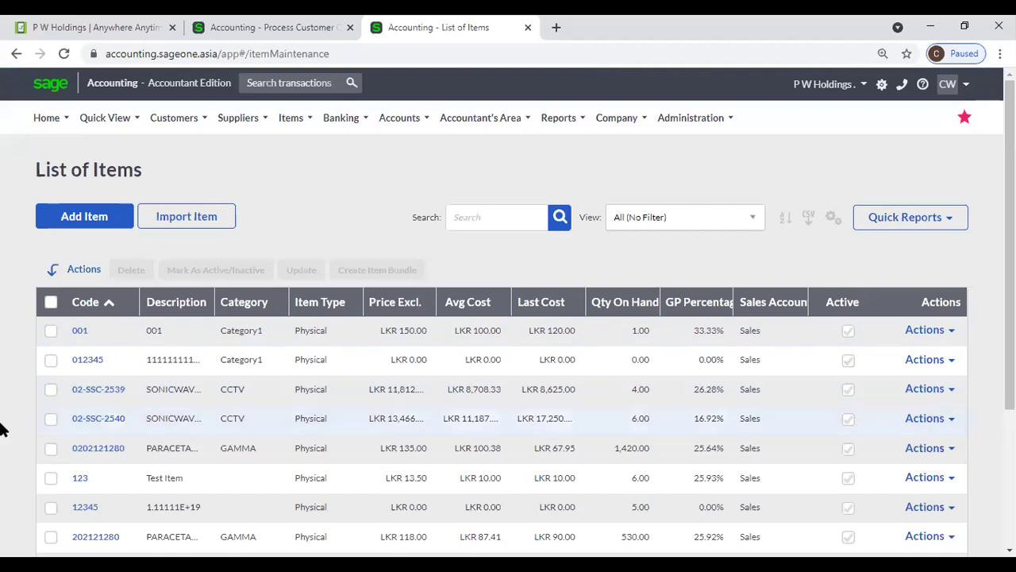
click(50, 389)
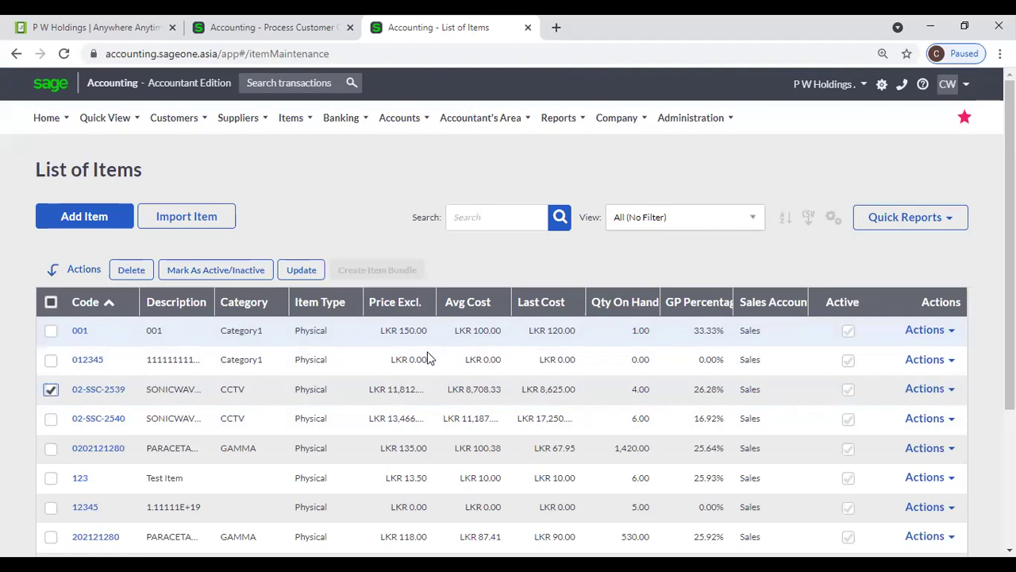
click(50, 391)
click(50, 449)
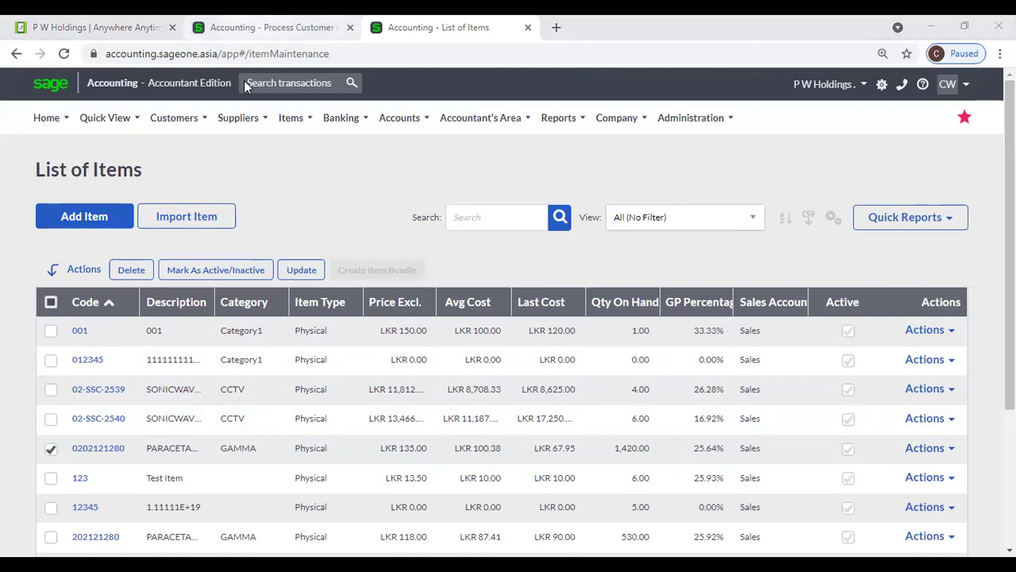
- Return to the quote's tab, review its gross profit on last cost, and close the gross profit view
click(252, 28)
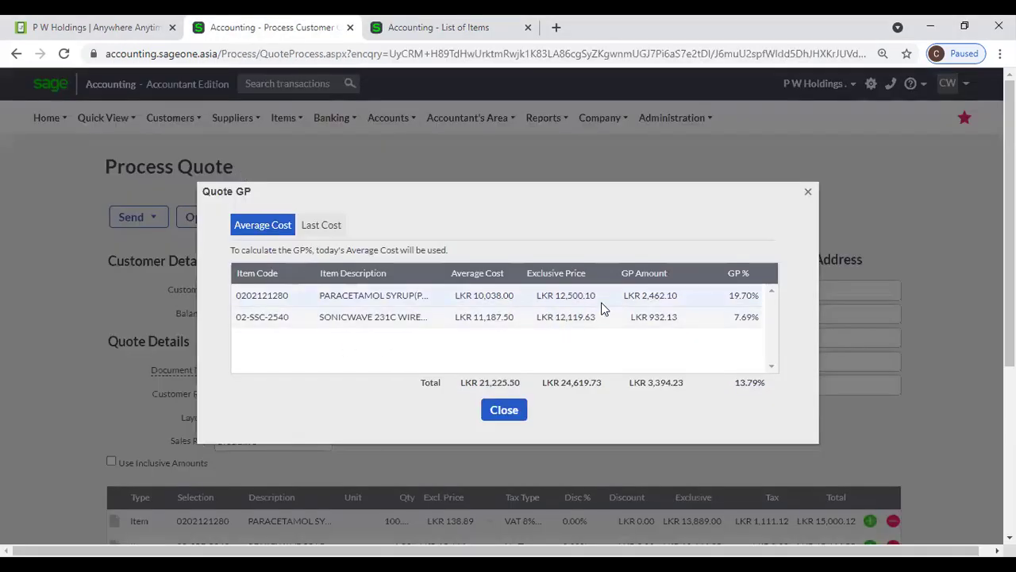
click(315, 226)
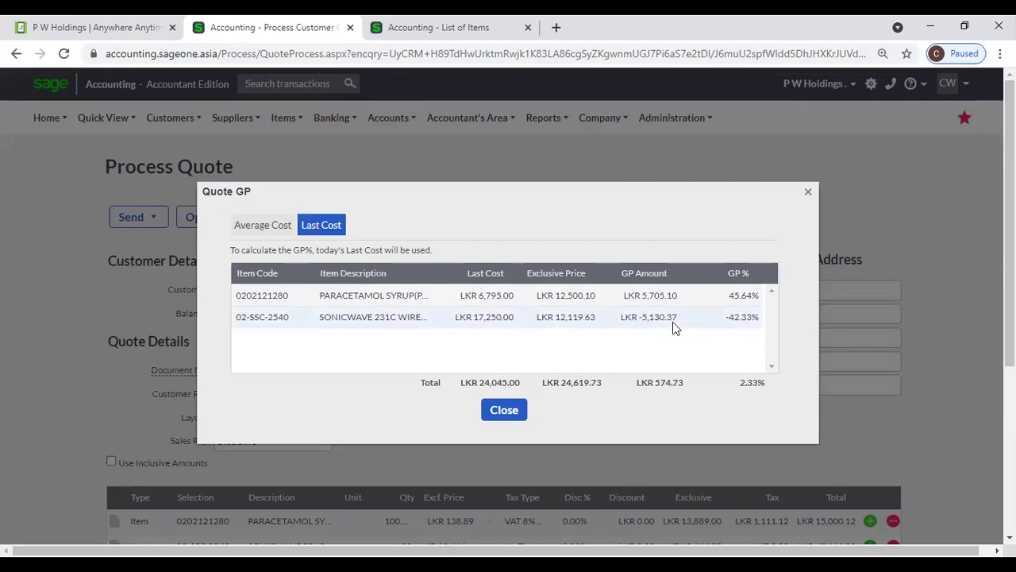
click(808, 192)
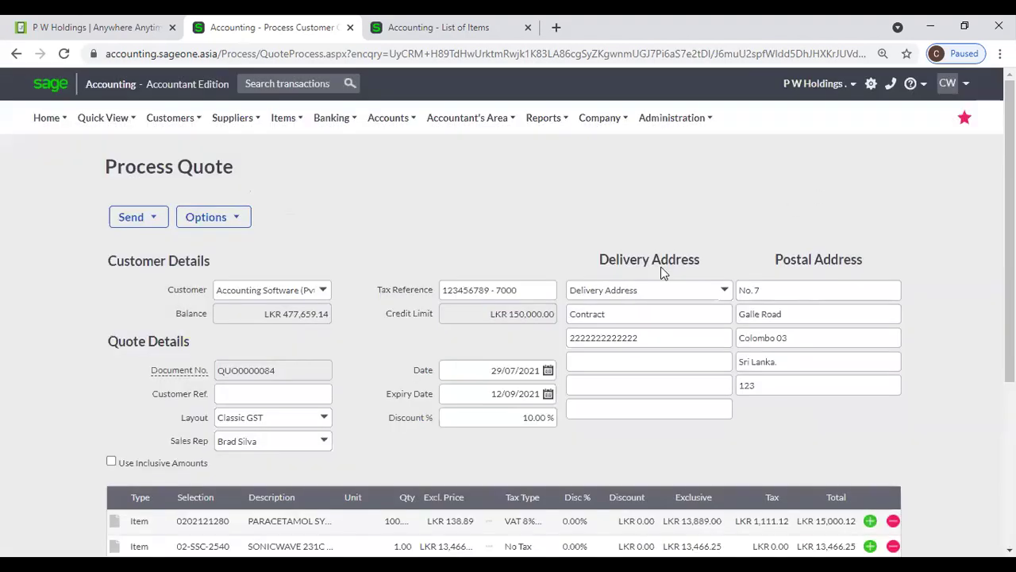
scroll(528, 339, down, 1)
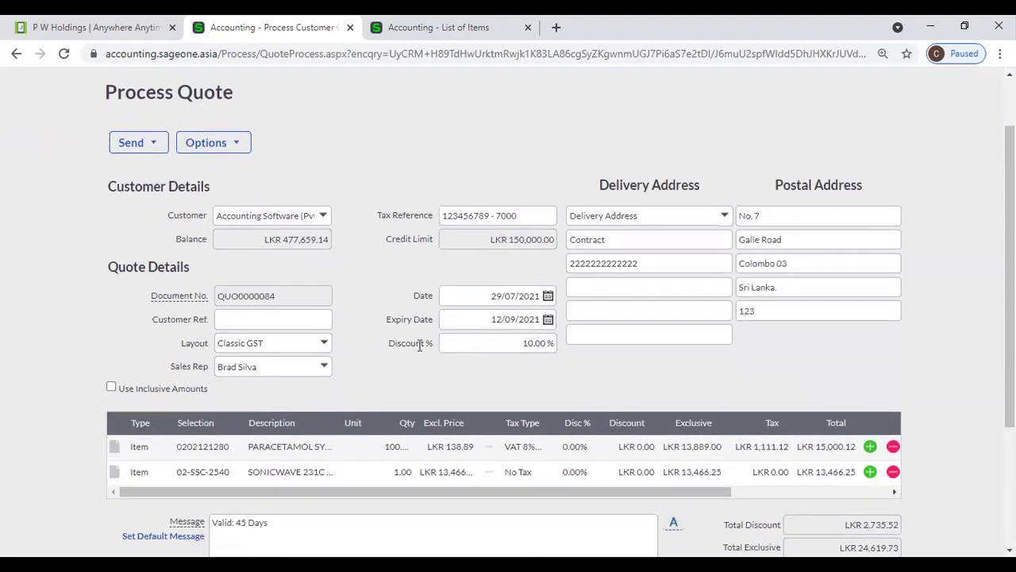
- View the quote's gross profit again, first based on average cost and again based on last cost
scroll(419, 344, up, 1)
click(224, 219)
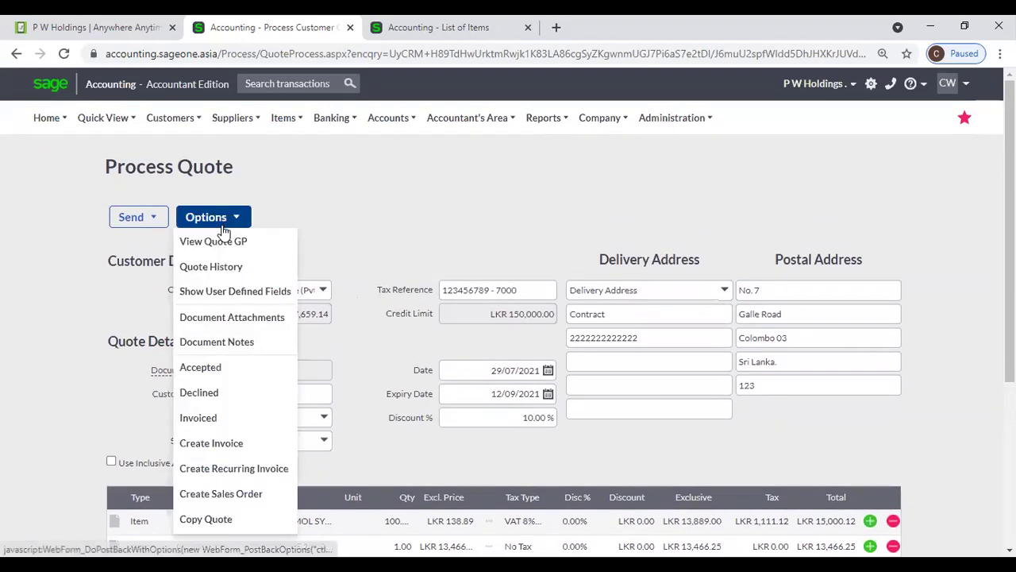
click(229, 238)
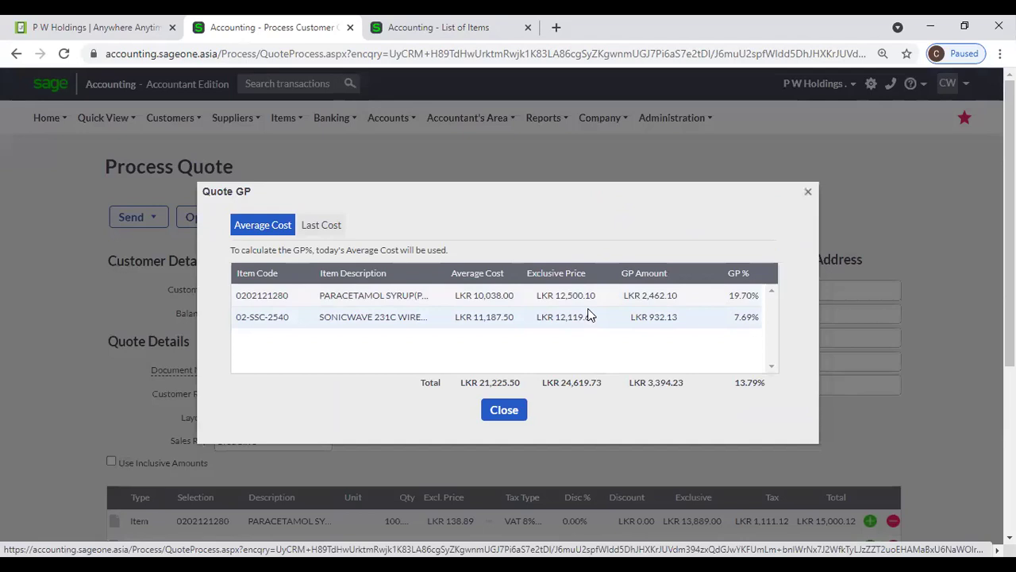
click(325, 227)
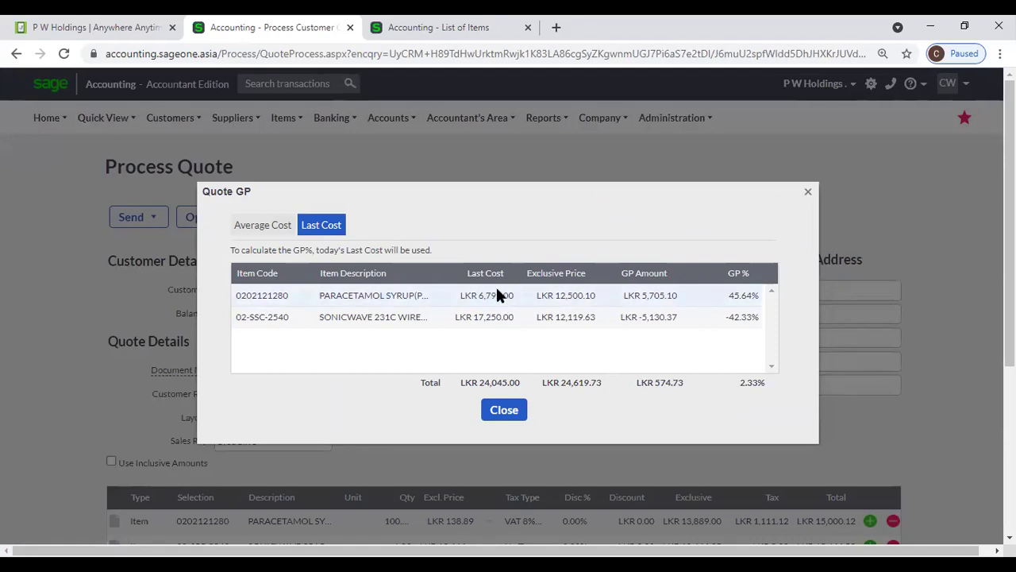
- Select item 202121280 in the other tab's list of items to check its costs, and return to the quote to close its gross profit view
click(385, 28)
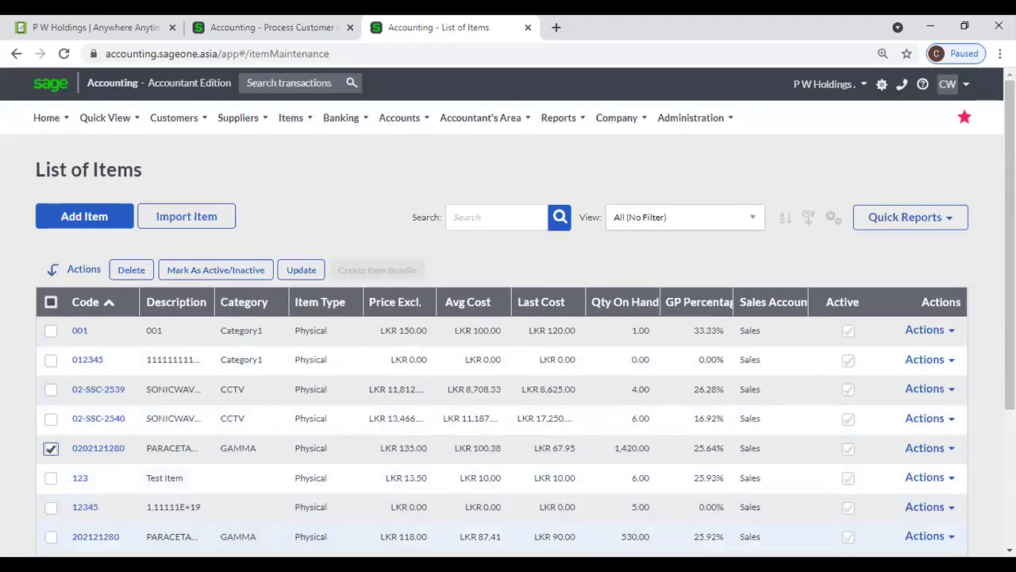
click(50, 537)
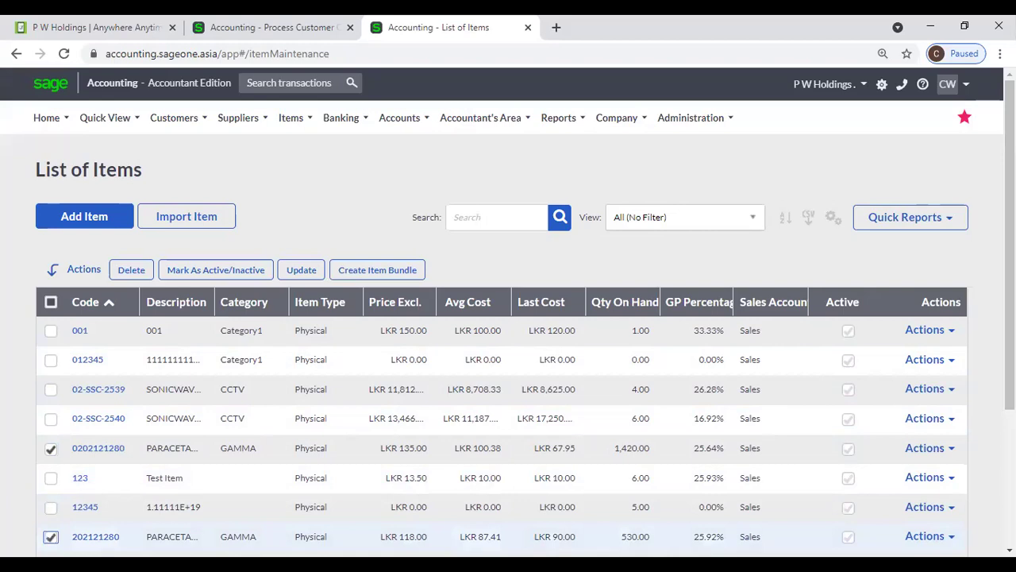
key(ctrl+shift+Tab)
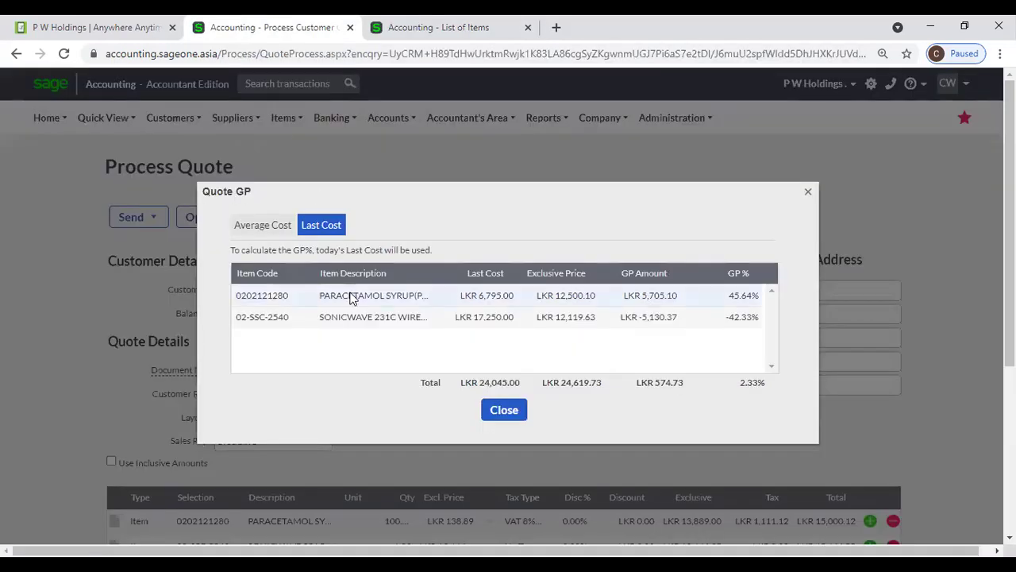
scroll(400, 338, down, 2)
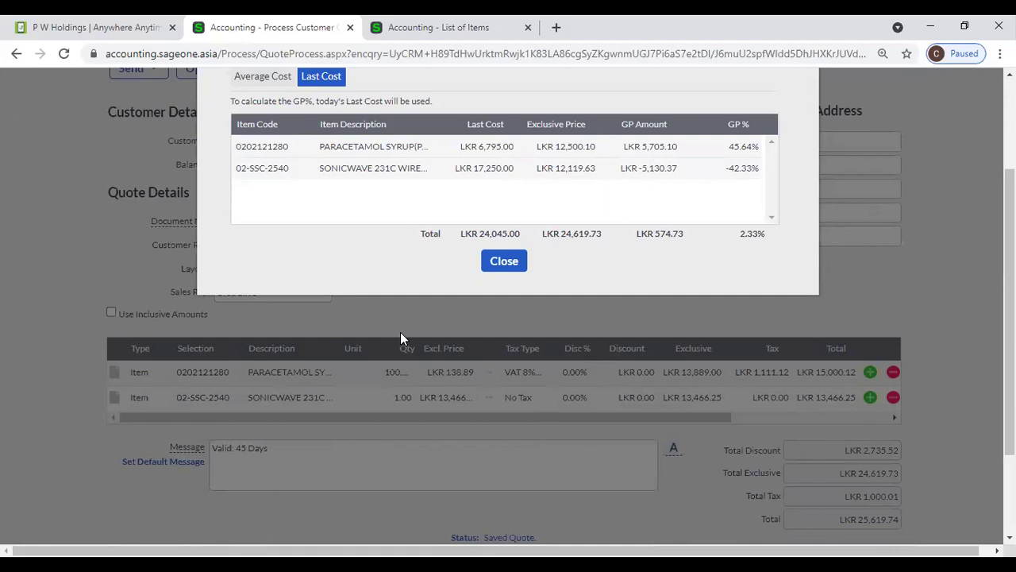
scroll(401, 337, up, 1)
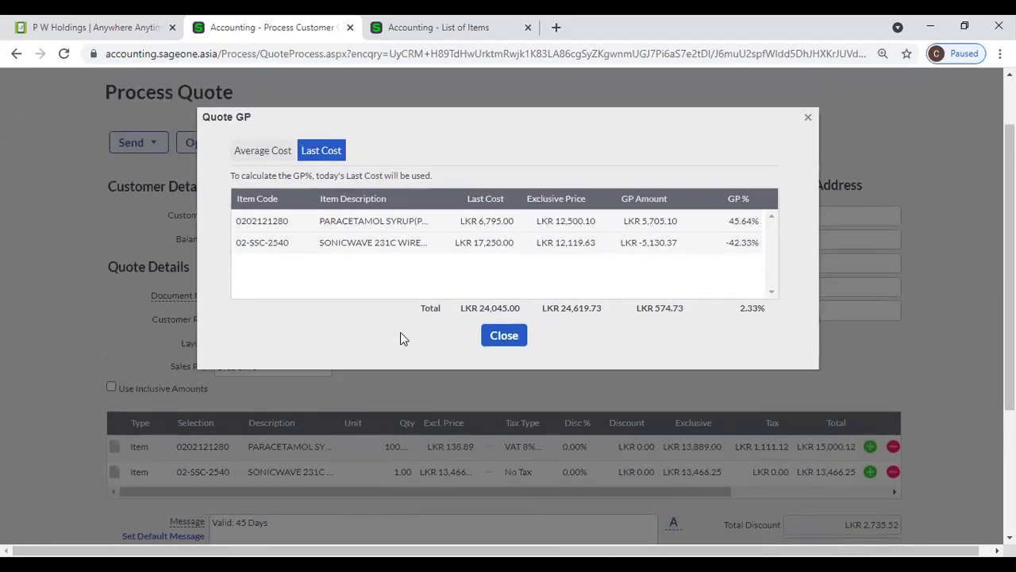
click(481, 343)
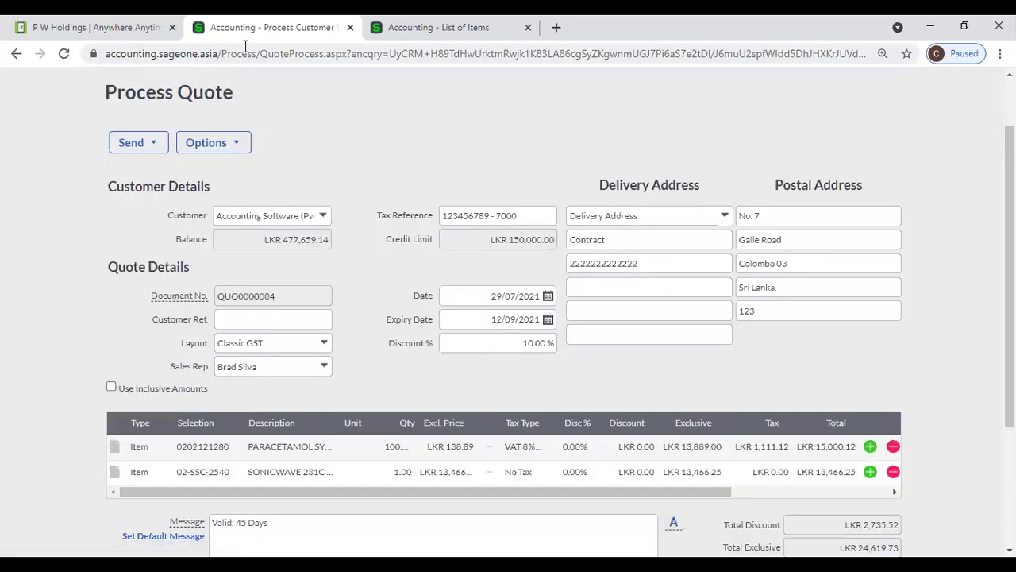
- In the list of items, select 02-SSC-2540 and widen the Last Cost column to read its full cost, and return to the quote's tab
click(421, 28)
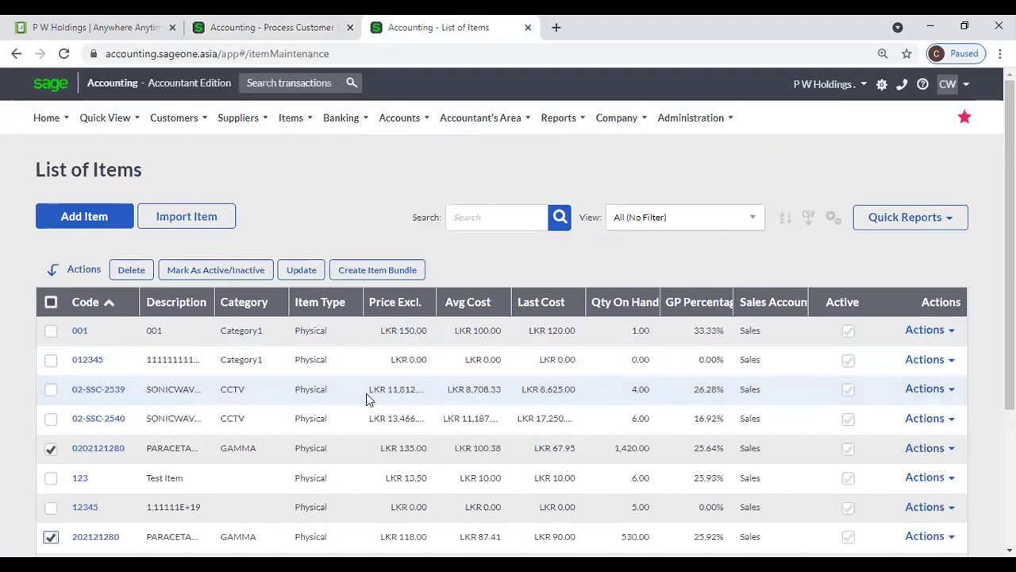
click(50, 419)
drag(587, 302, 598, 302)
click(262, 28)
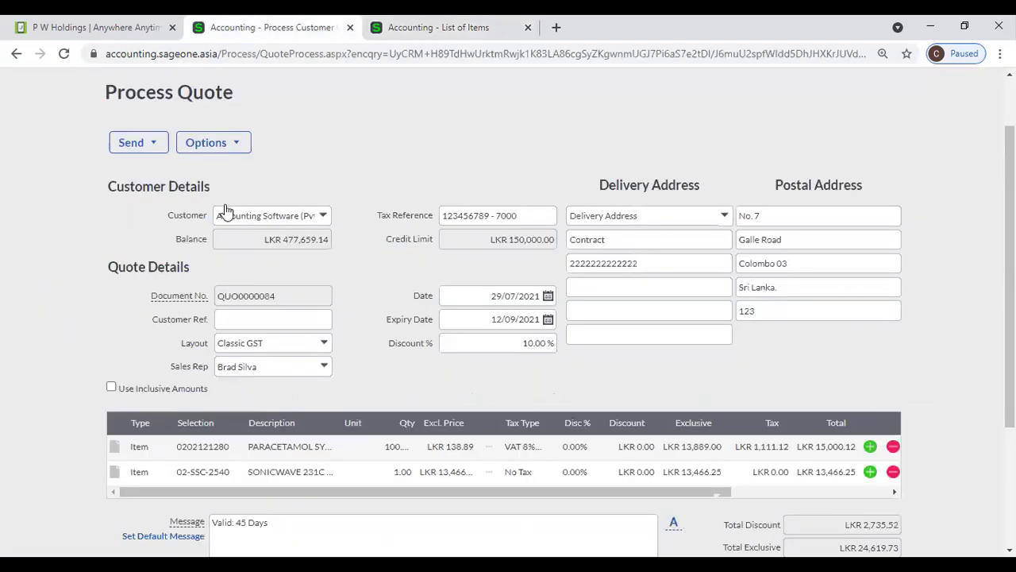
- Reopen the quote's gross profit, review it by average cost and by last cost, and close the view
click(225, 144)
click(230, 166)
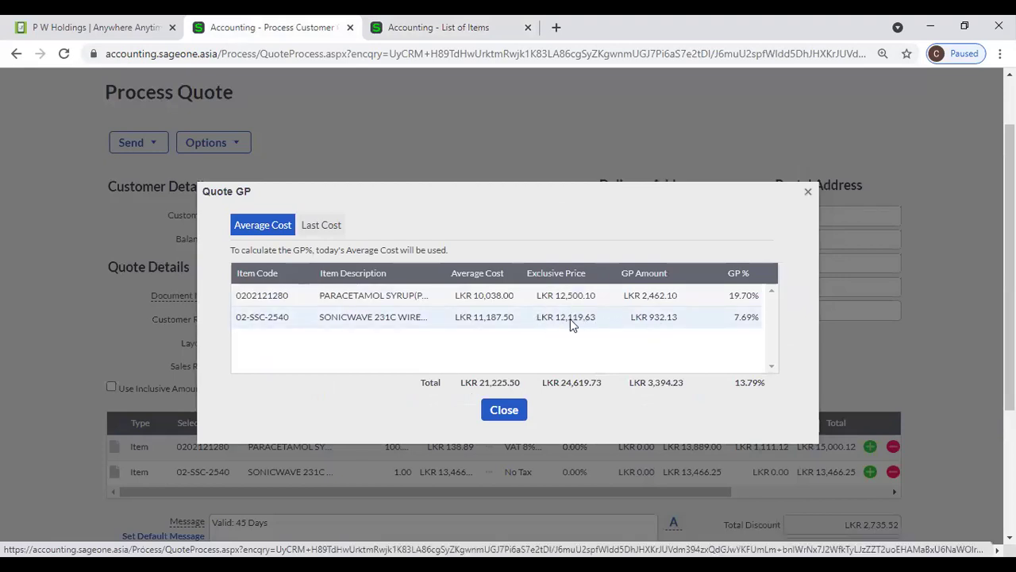
click(334, 230)
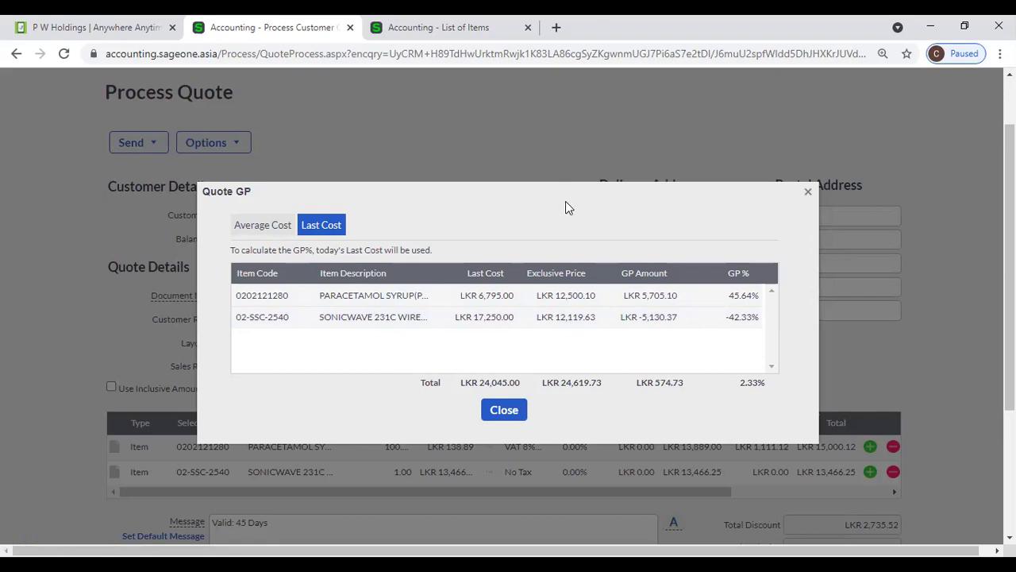
click(806, 195)
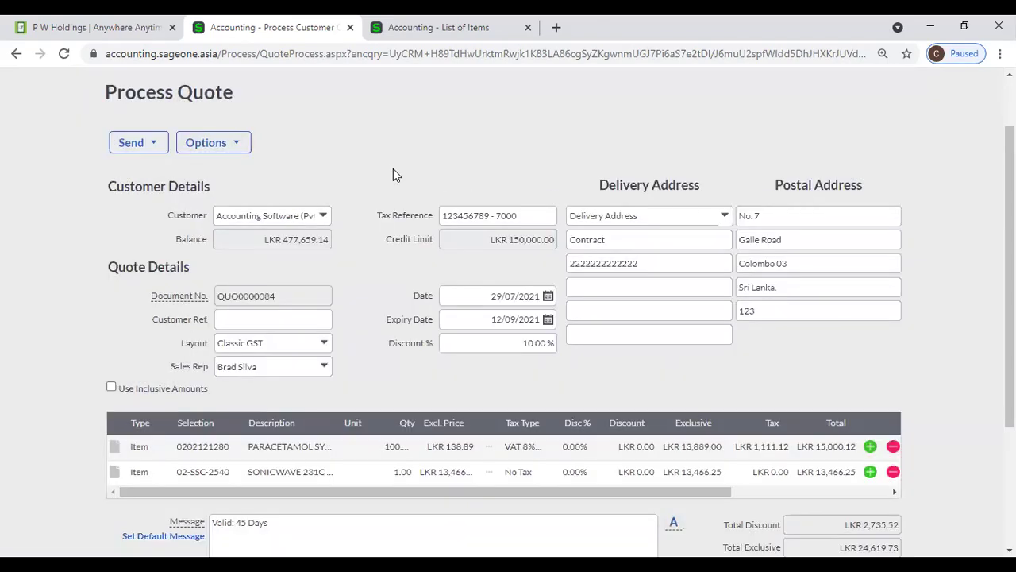
- In the other browser tab, go to Control User Access and open the permissions of the third user with access to P W Holdings
scroll(393, 168, up, 1)
click(228, 221)
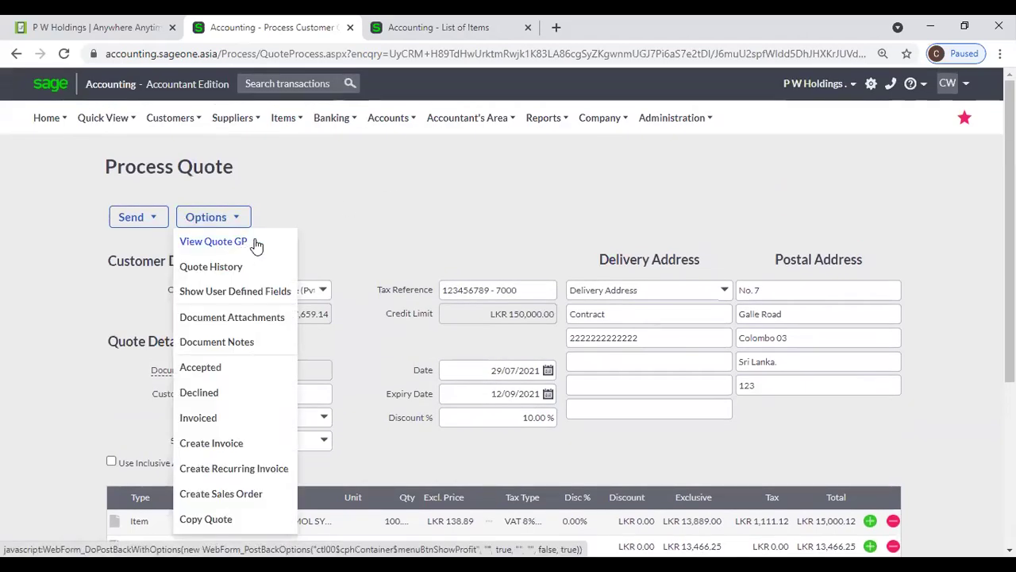
click(433, 27)
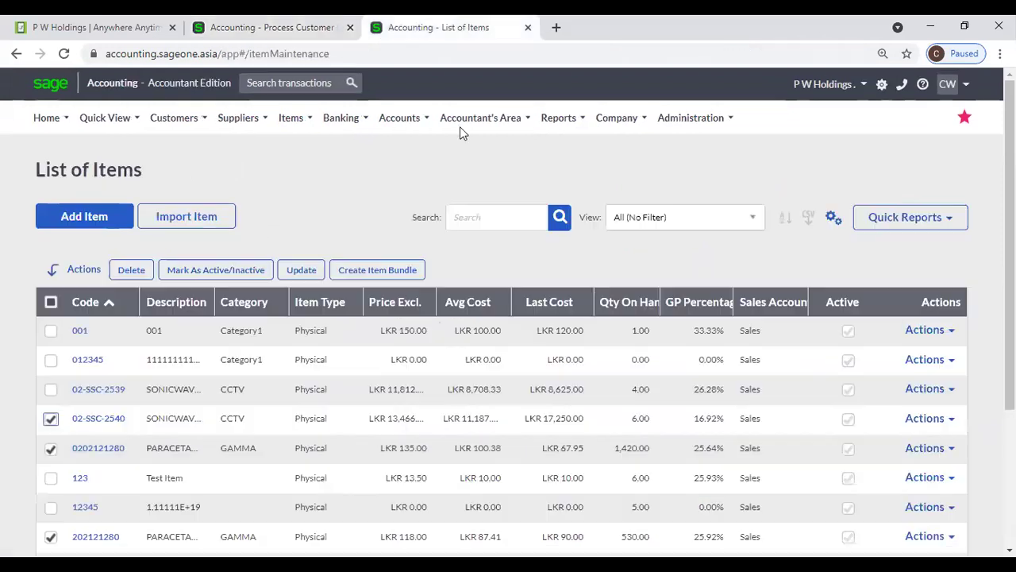
click(664, 118)
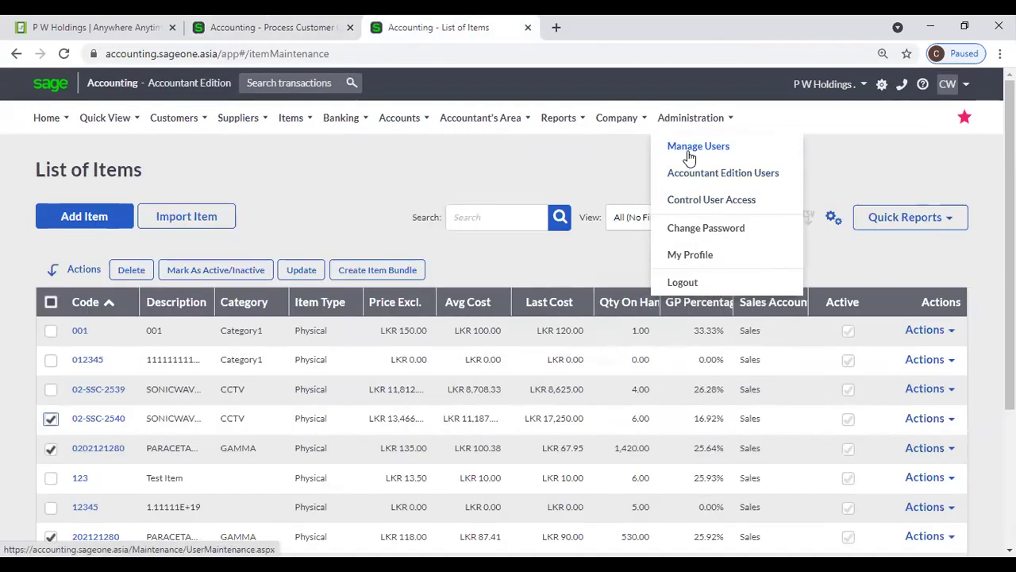
click(692, 208)
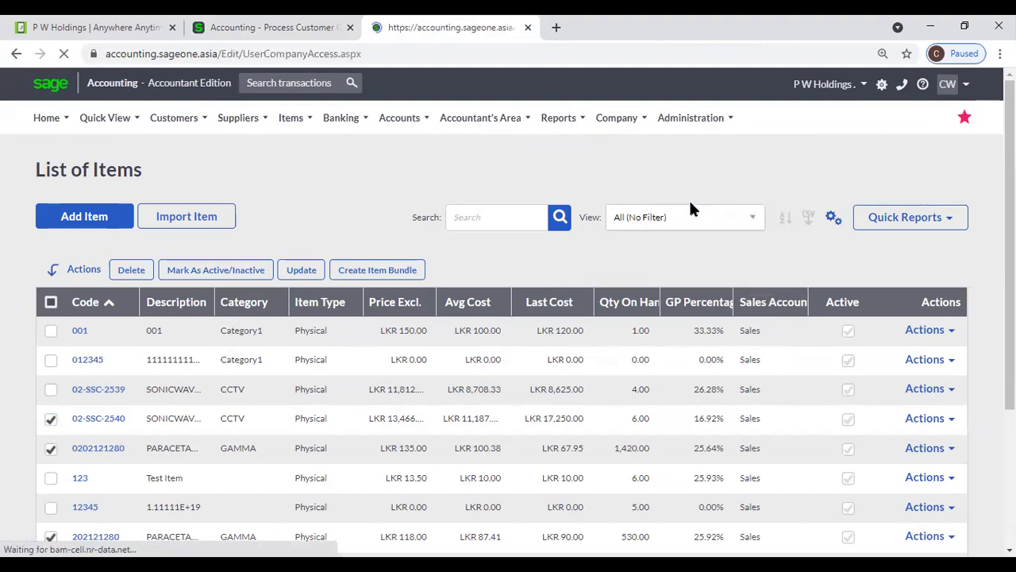
scroll(688, 356, down, 2)
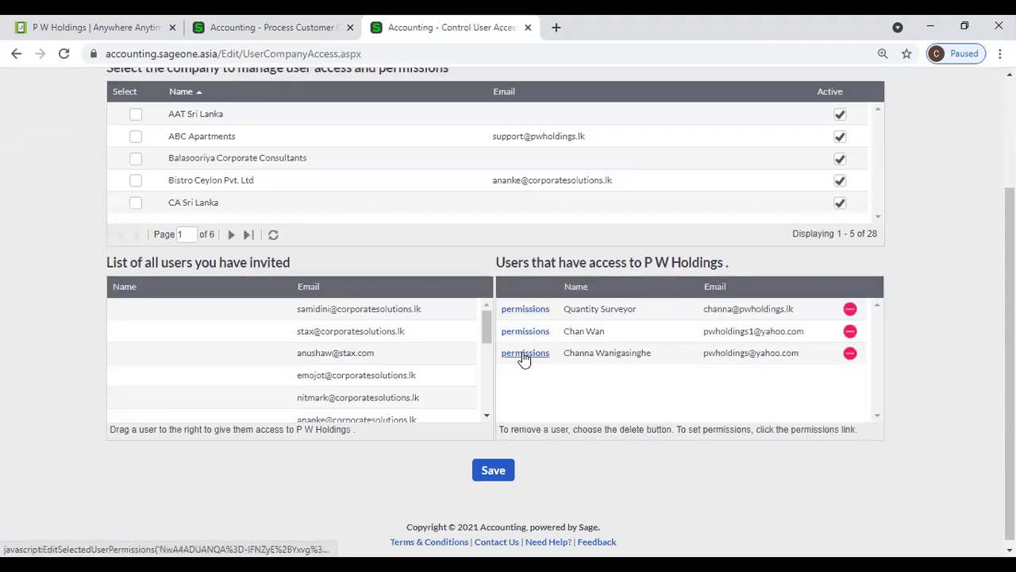
click(524, 353)
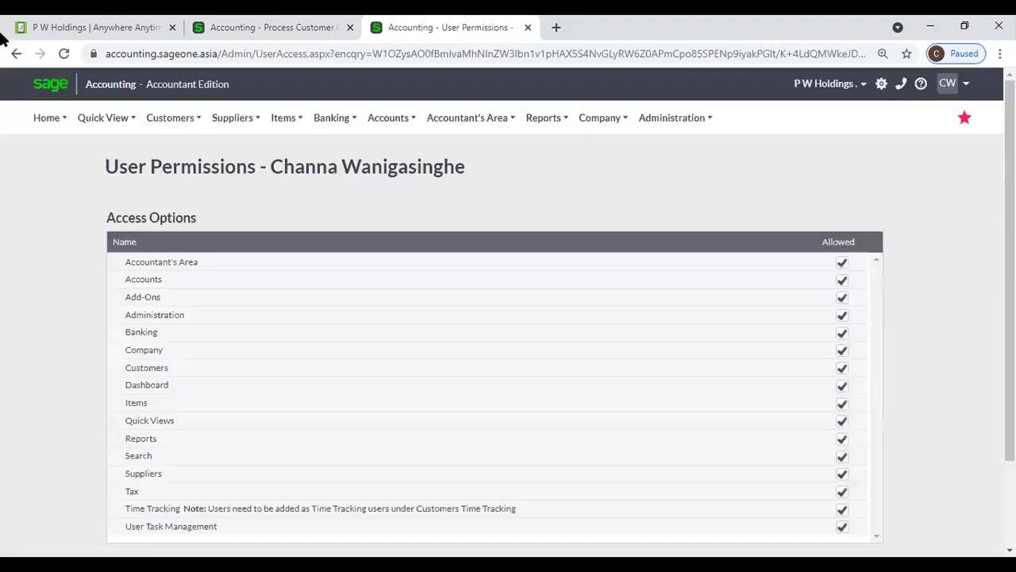
click(15, 54)
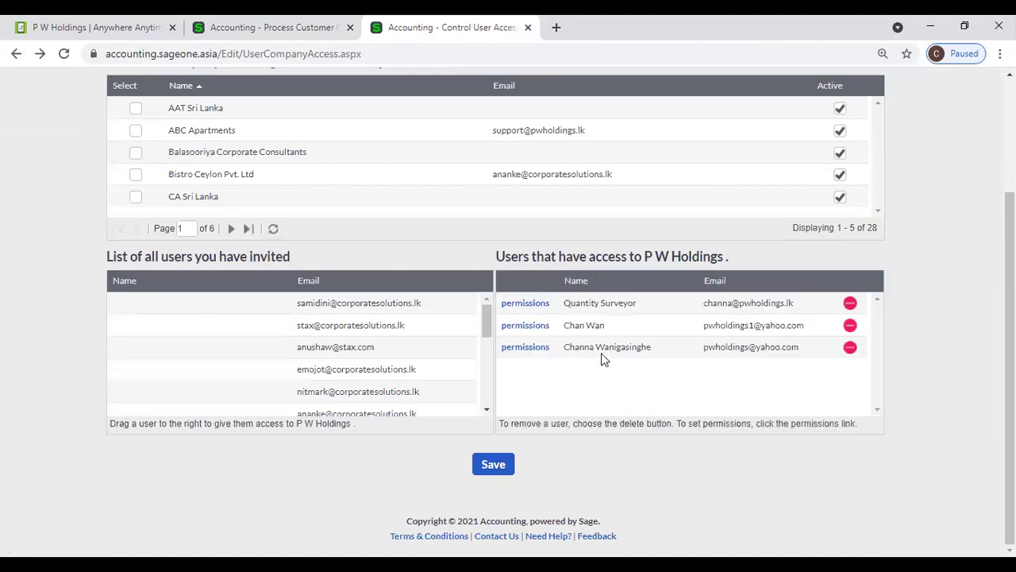
click(536, 348)
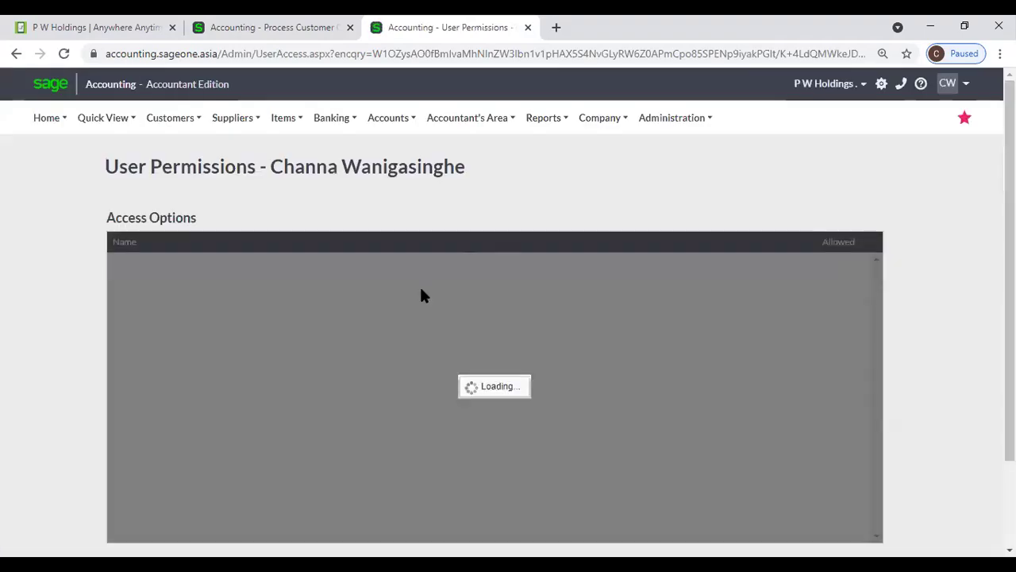
- Expand the Customers and Customer Tax Invoices access options and examine the permission "View GP on Invoices, Quotes and Sales Orders"
scroll(421, 296, down, 3)
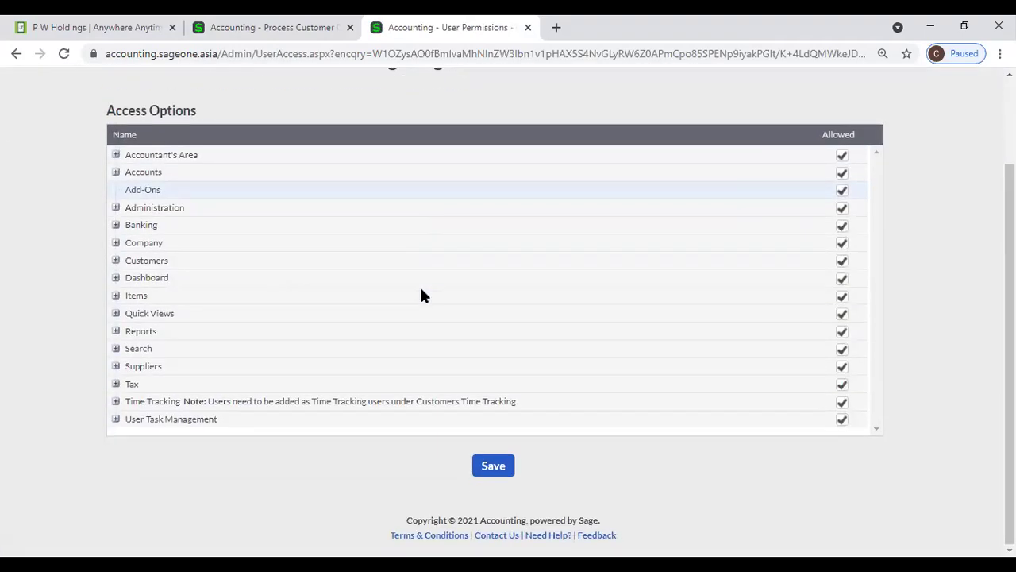
click(115, 261)
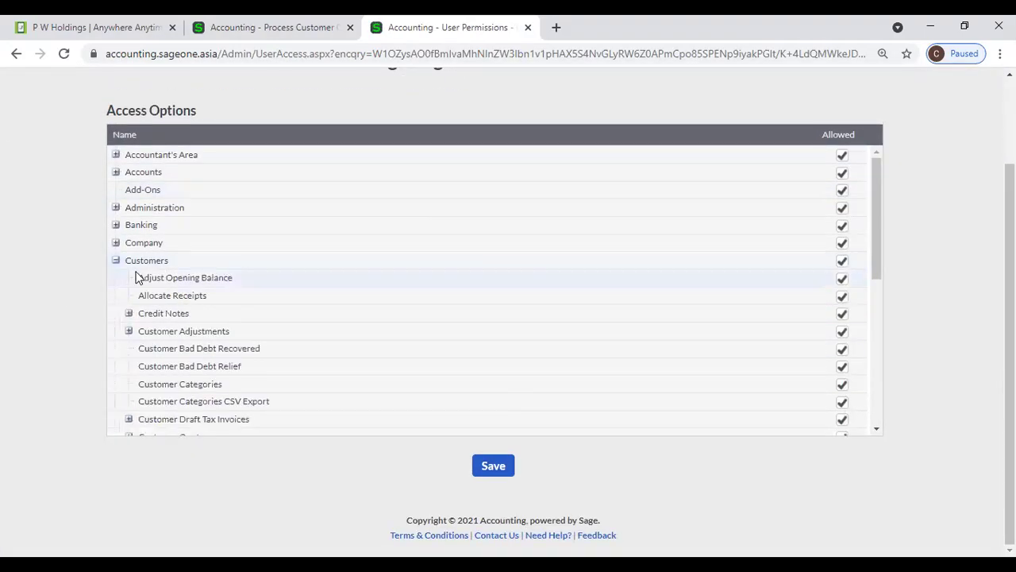
scroll(136, 278, down, 1)
scroll(137, 280, down, 2)
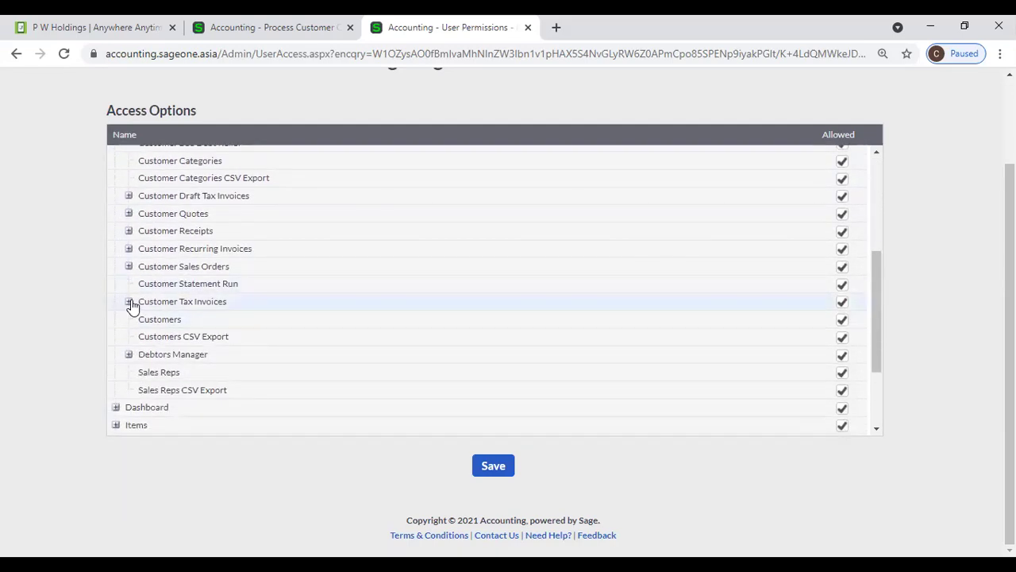
click(129, 301)
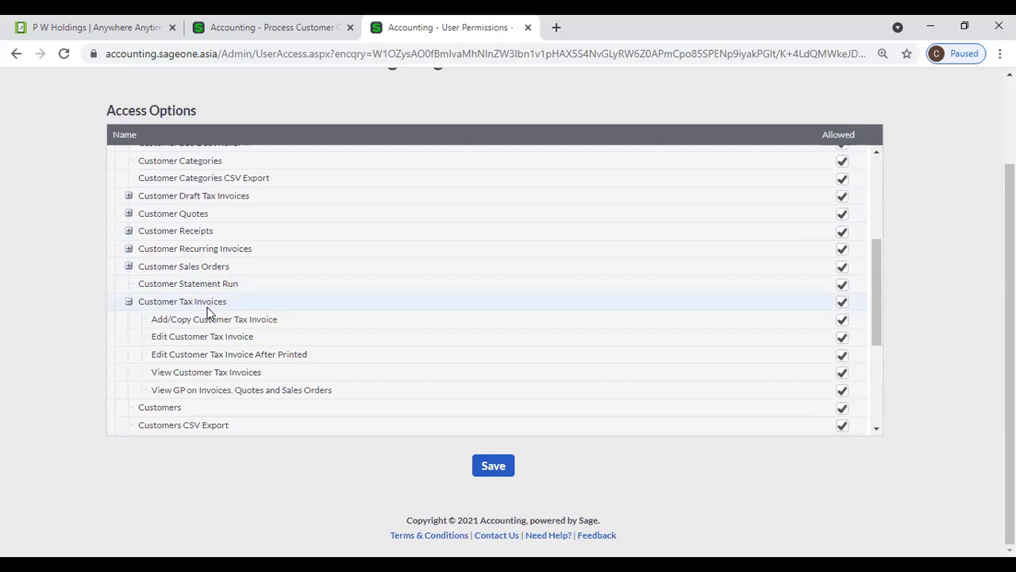
scroll(208, 314, down, 1)
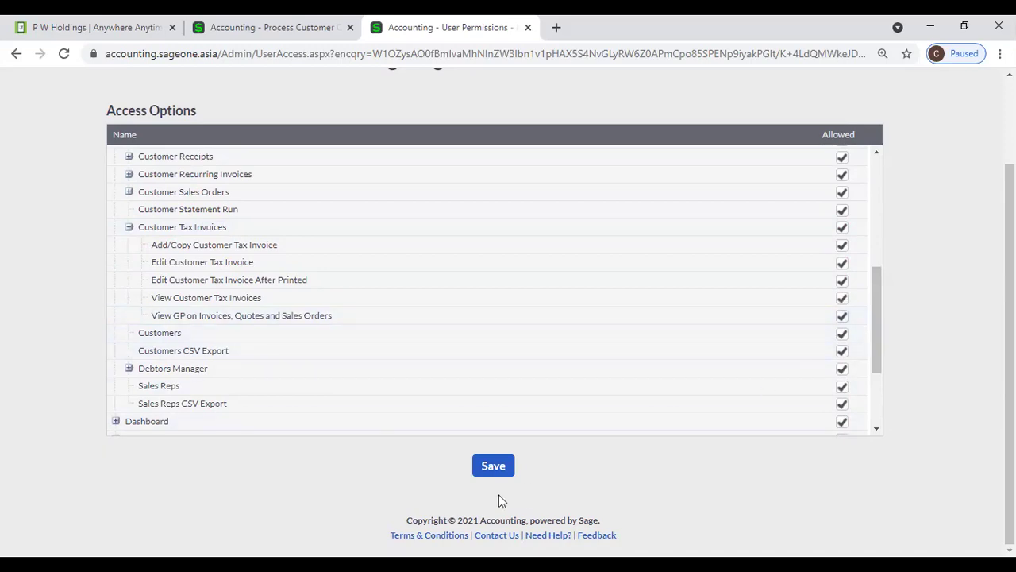
- Return to the quote's tab and save the quote
click(246, 28)
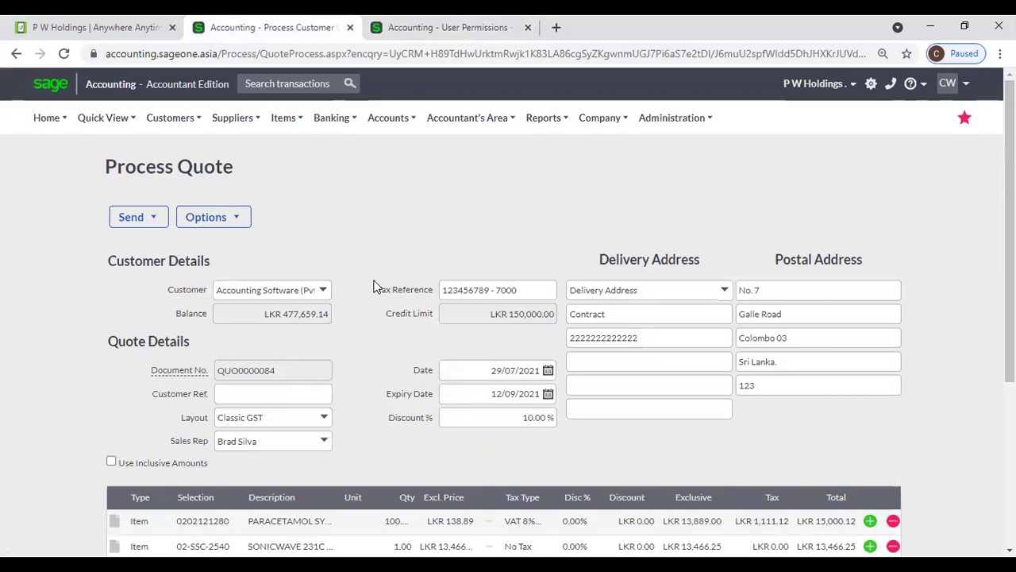
click(212, 216)
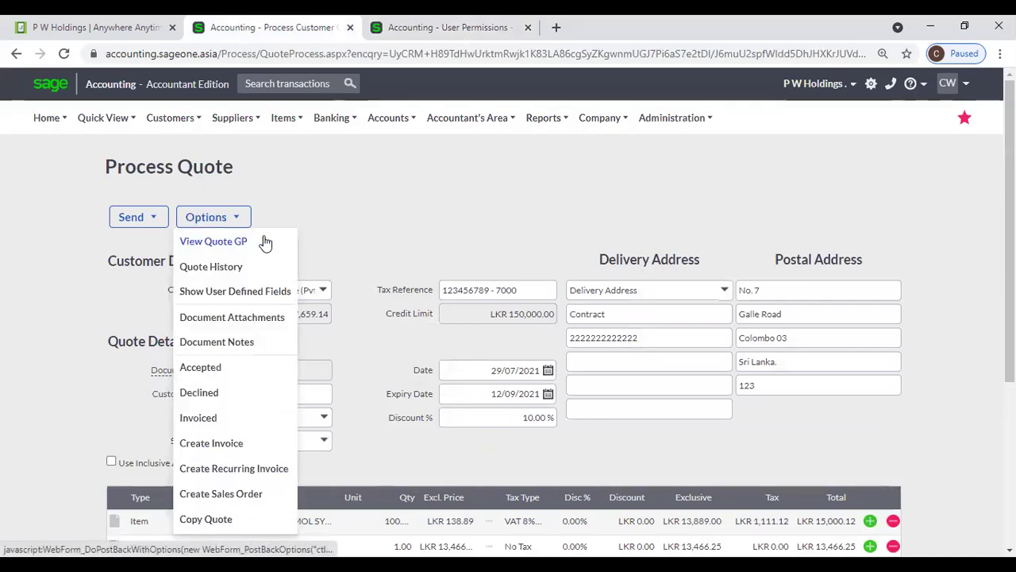
click(329, 205)
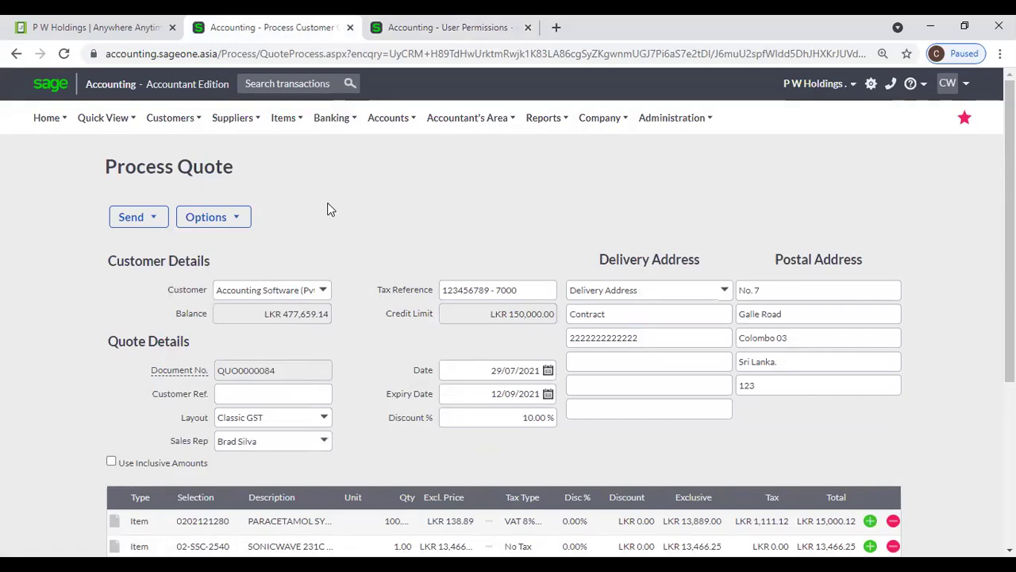
scroll(327, 442, down, 3)
click(364, 450)
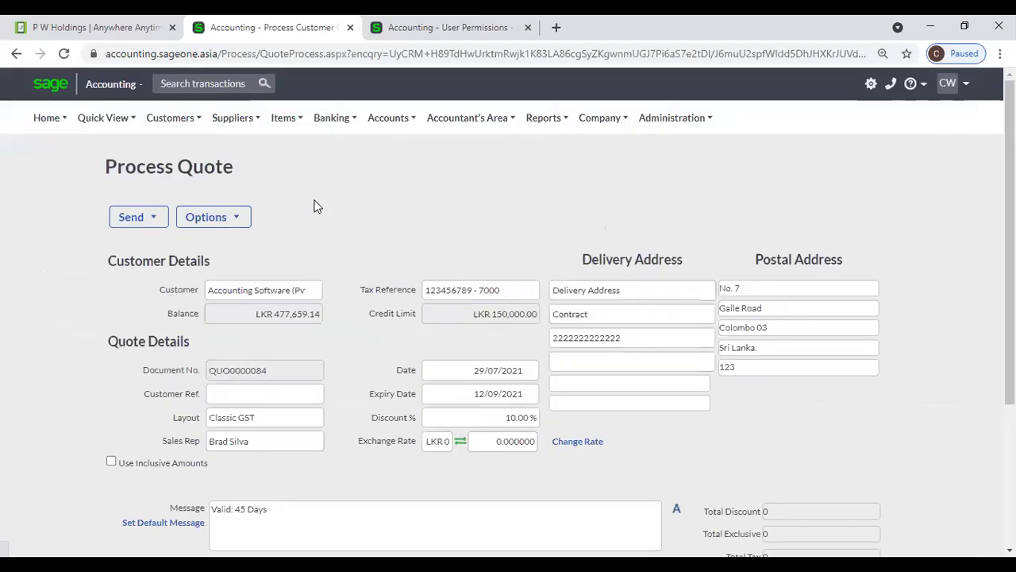
- View the quote's history, examine the logged creation and edit entries, and close it
scroll(338, 233, down, 1)
click(229, 142)
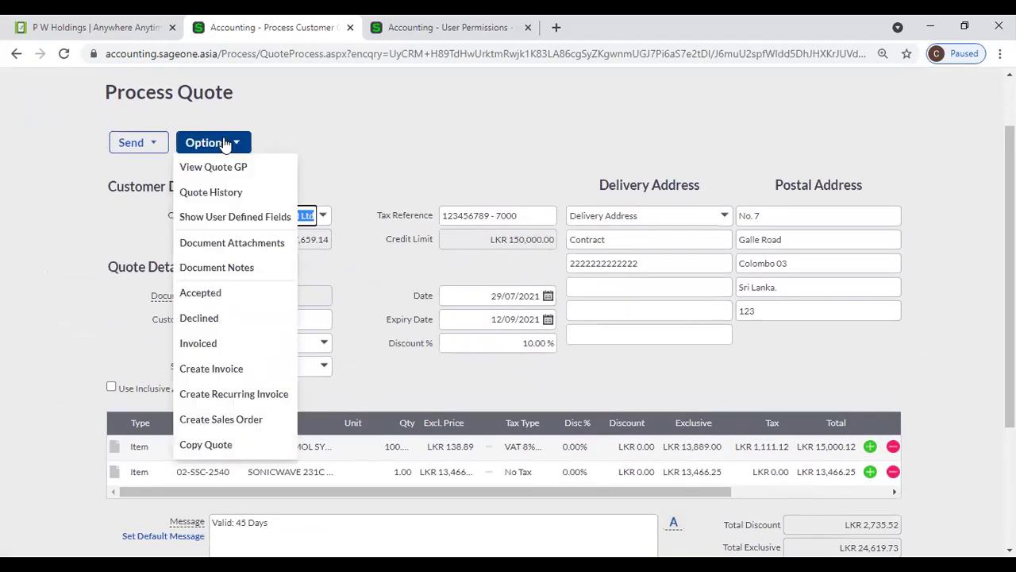
click(227, 192)
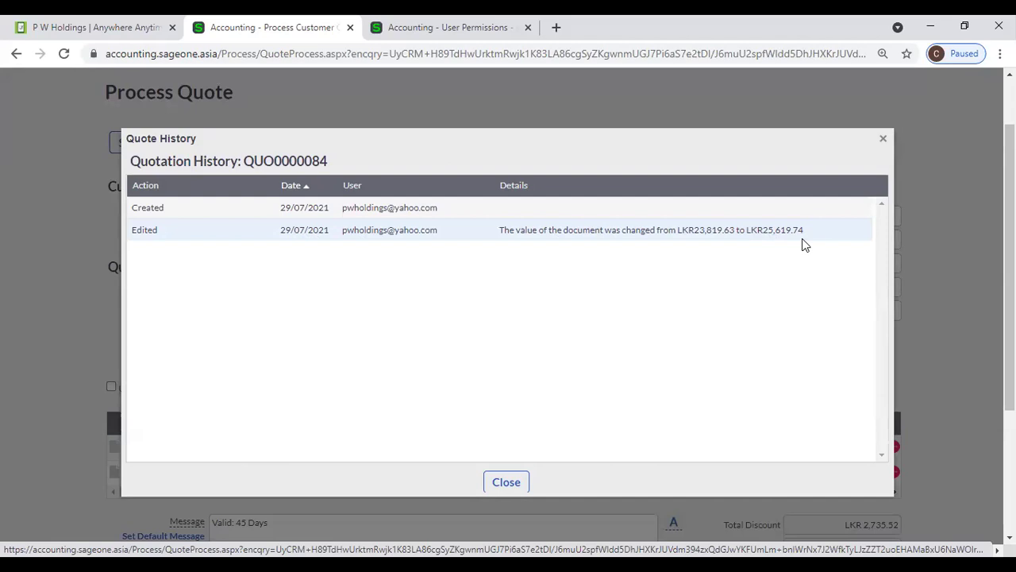
click(501, 482)
click(206, 140)
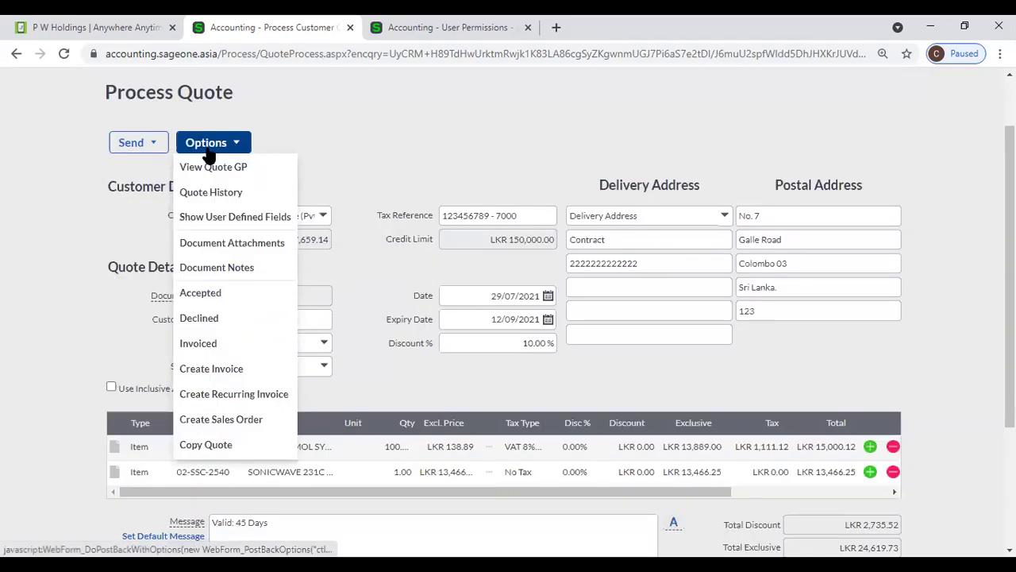
click(298, 134)
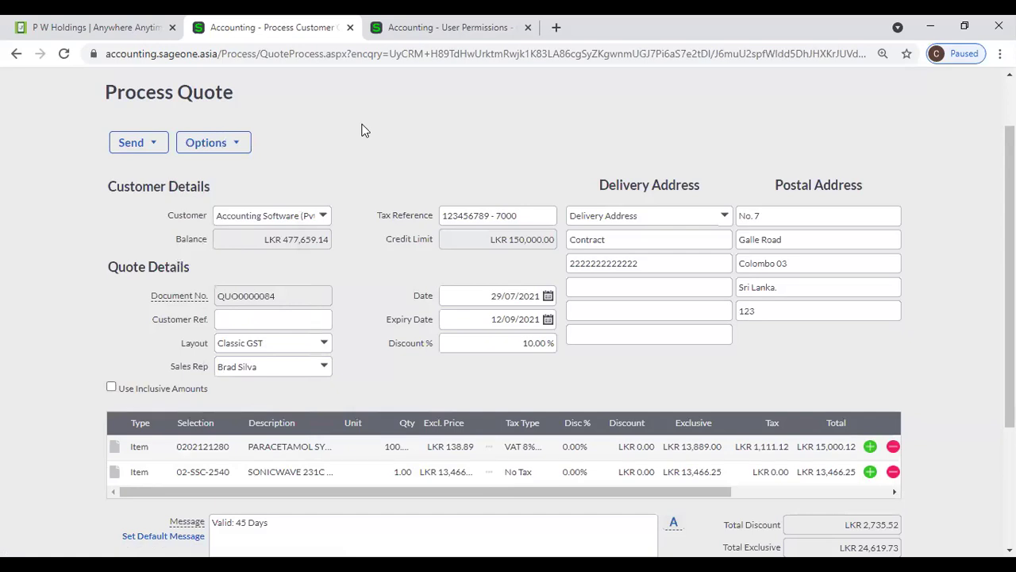
- Open the quote's user defined fields, examine the delivery, payment terms, validity and date fields, and save them without entering values
click(236, 142)
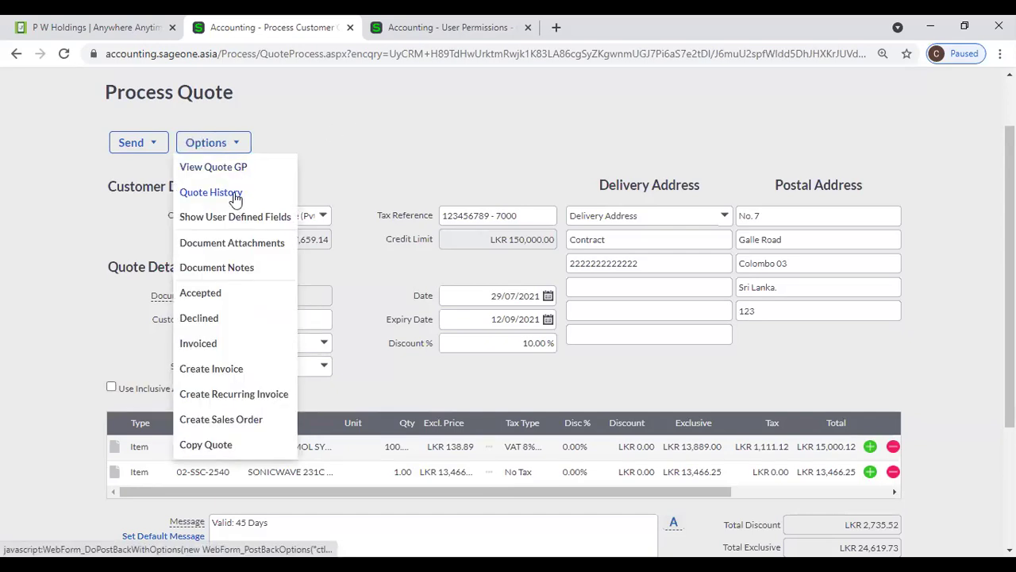
mouse_move(212, 153)
click(225, 216)
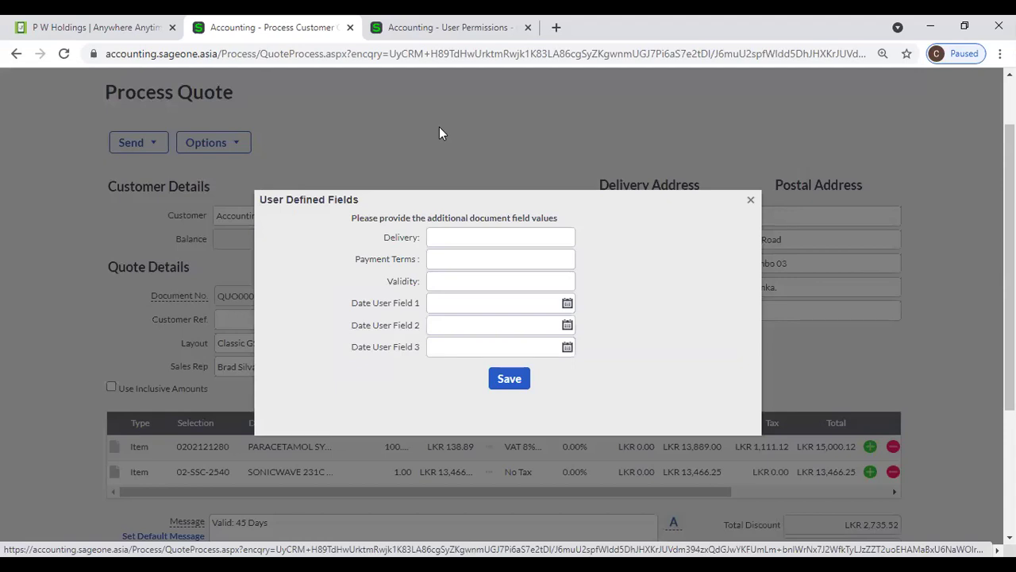
click(461, 238)
click(479, 321)
click(505, 383)
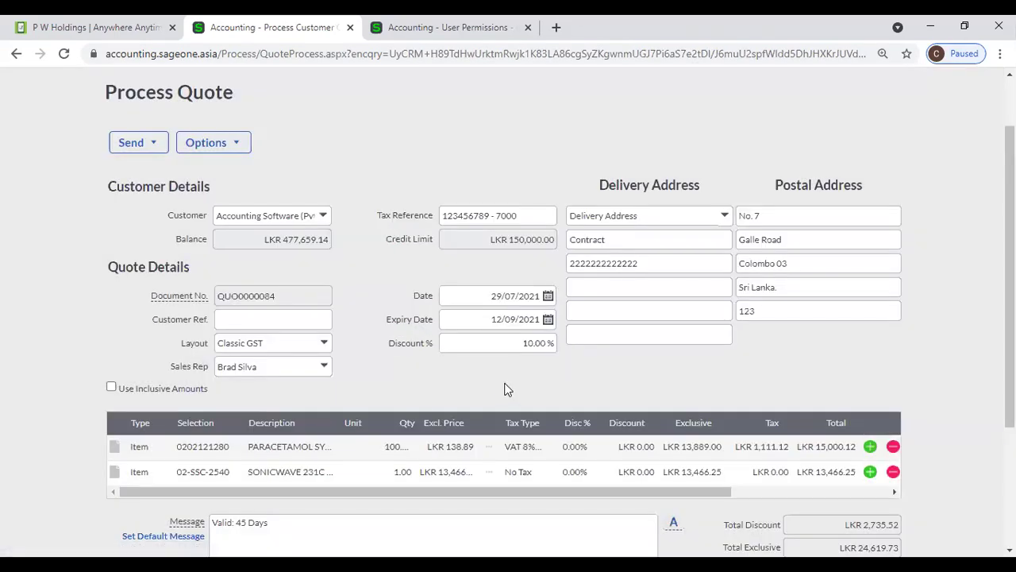
- Open the quote's document attachments, bring up the file selection for a new attachment, cancel it and close the attachments
click(232, 143)
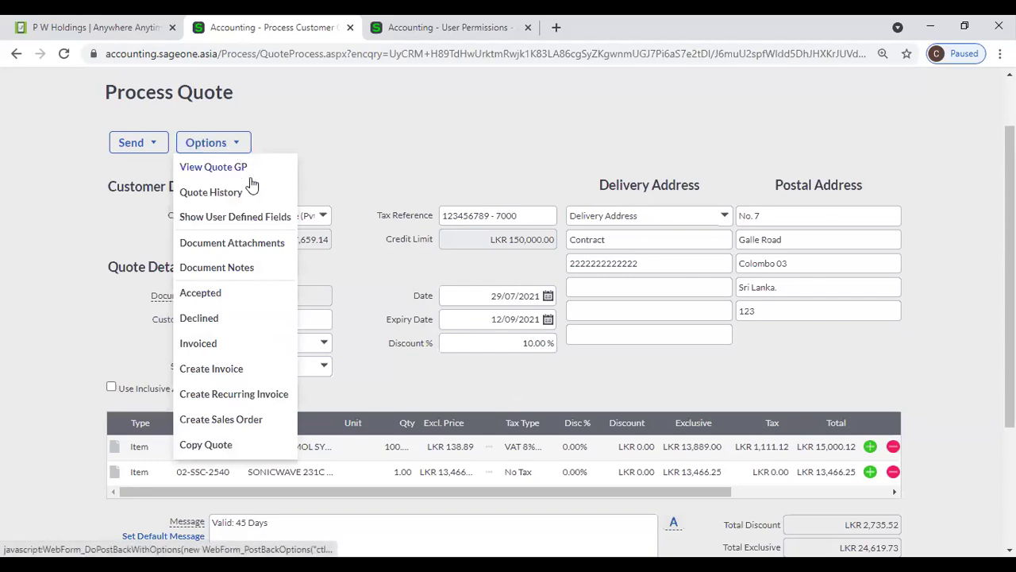
click(254, 246)
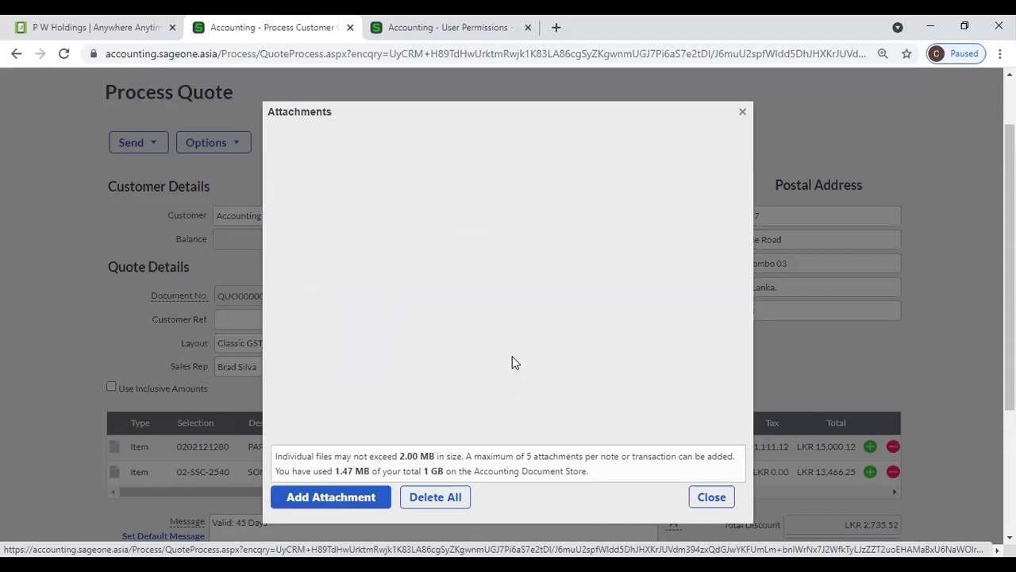
click(375, 499)
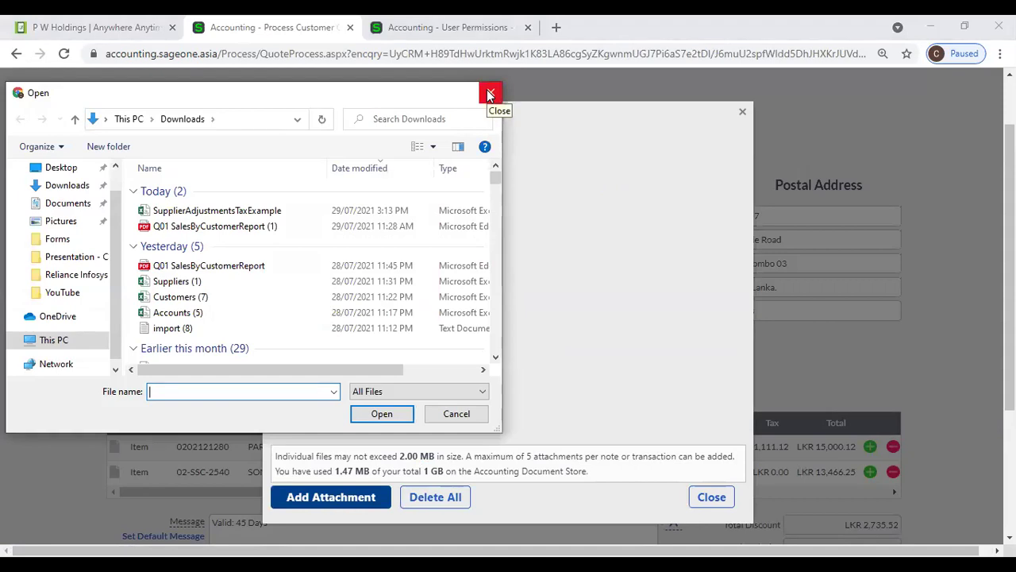
click(490, 94)
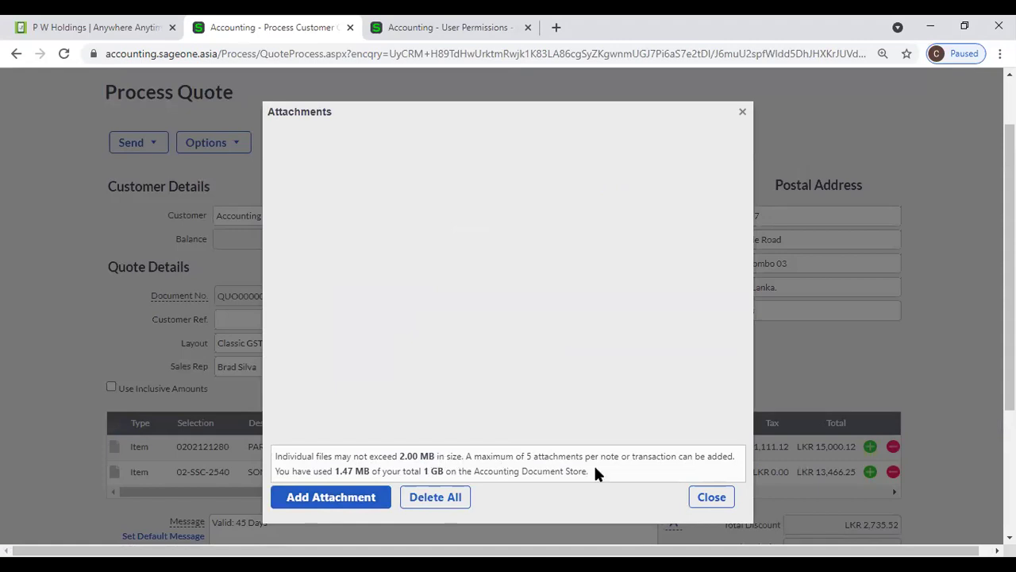
click(722, 503)
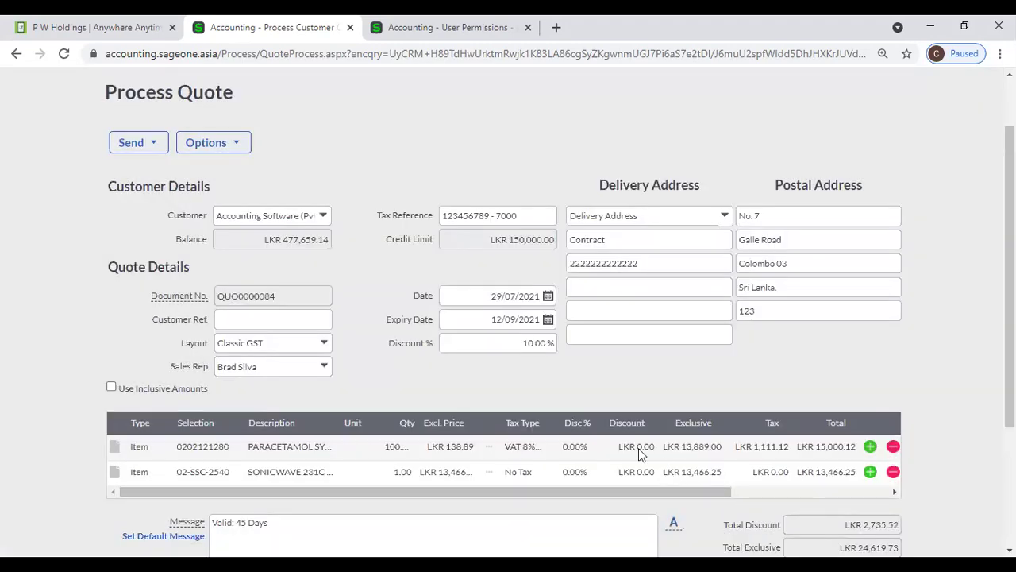
- Open the quote's document notes and start a new note
click(206, 142)
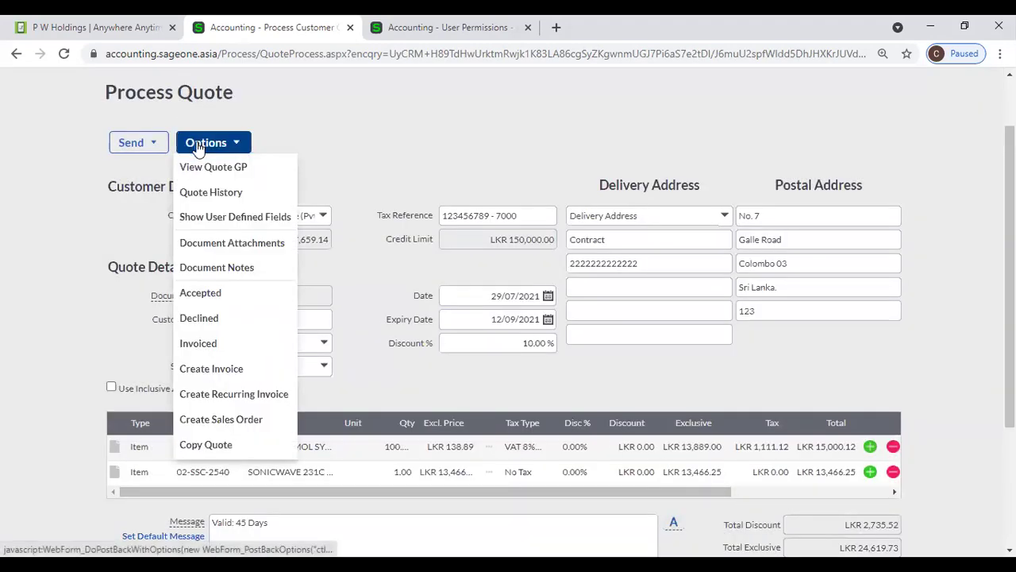
click(206, 268)
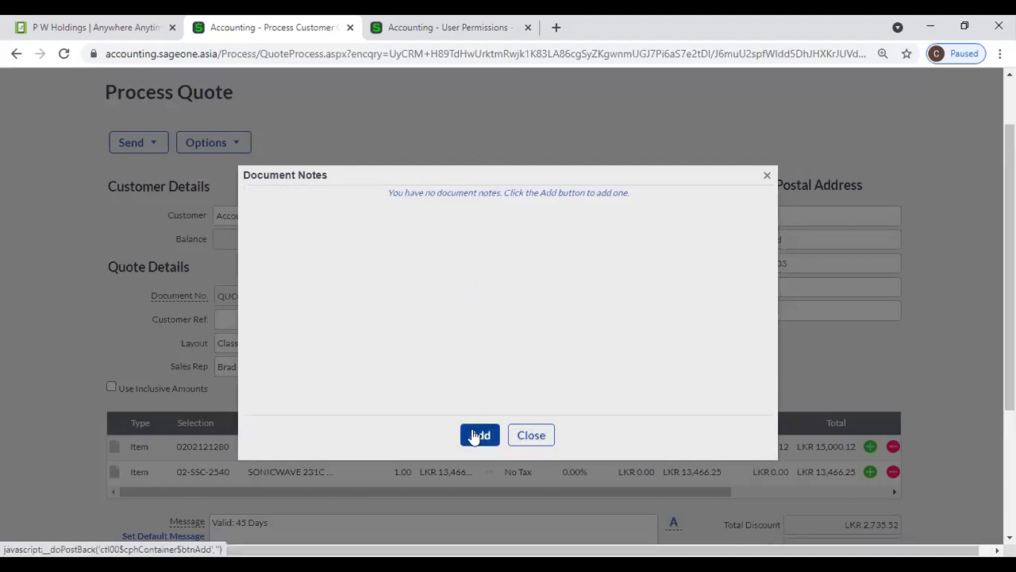
click(475, 434)
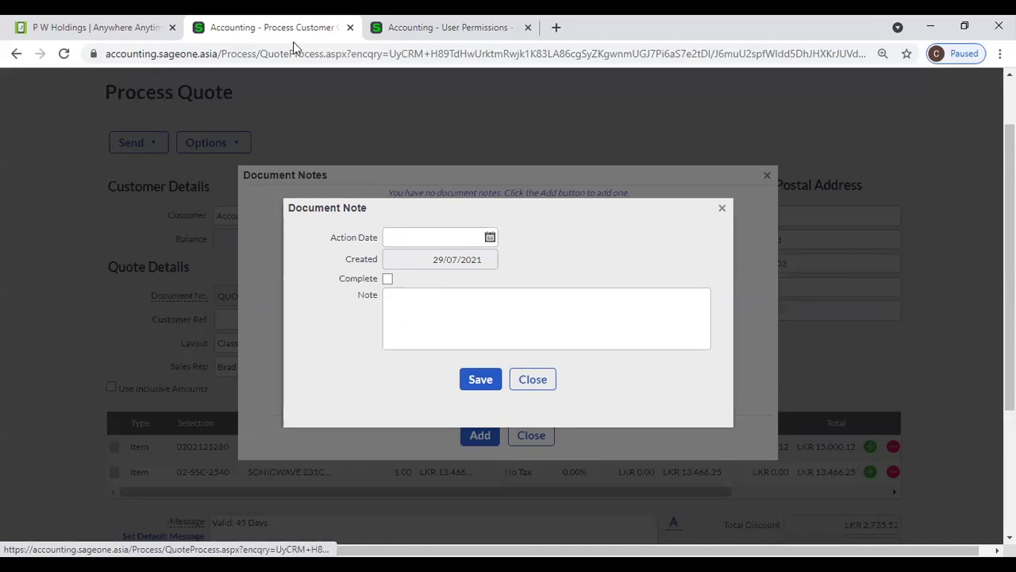
- In the other browser tab, go to the main Dashboard and expand the overdue customer document notes in the To Do List
key(ctrl+Tab)
scroll(19, 148, up, 3)
click(46, 117)
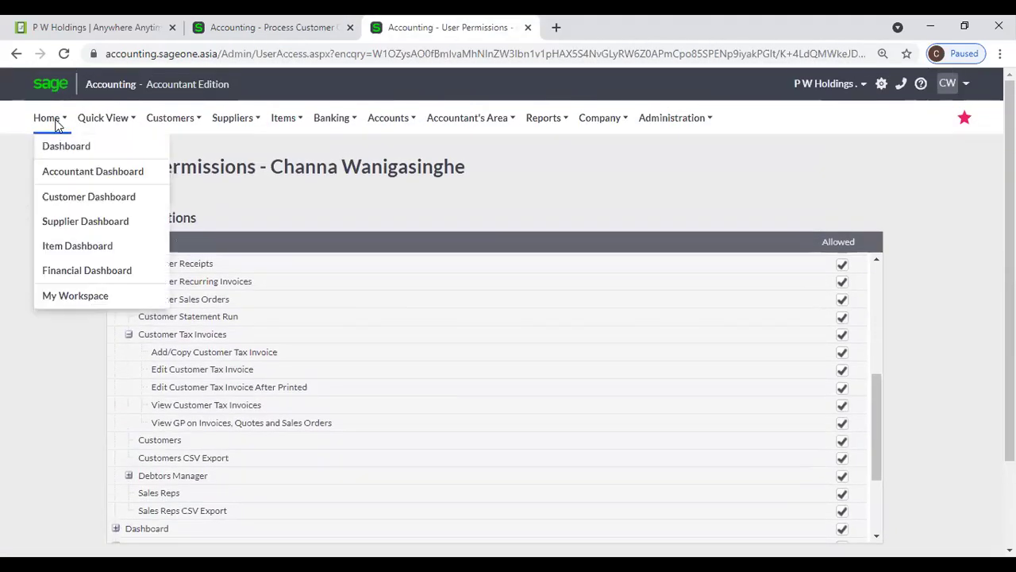
click(59, 151)
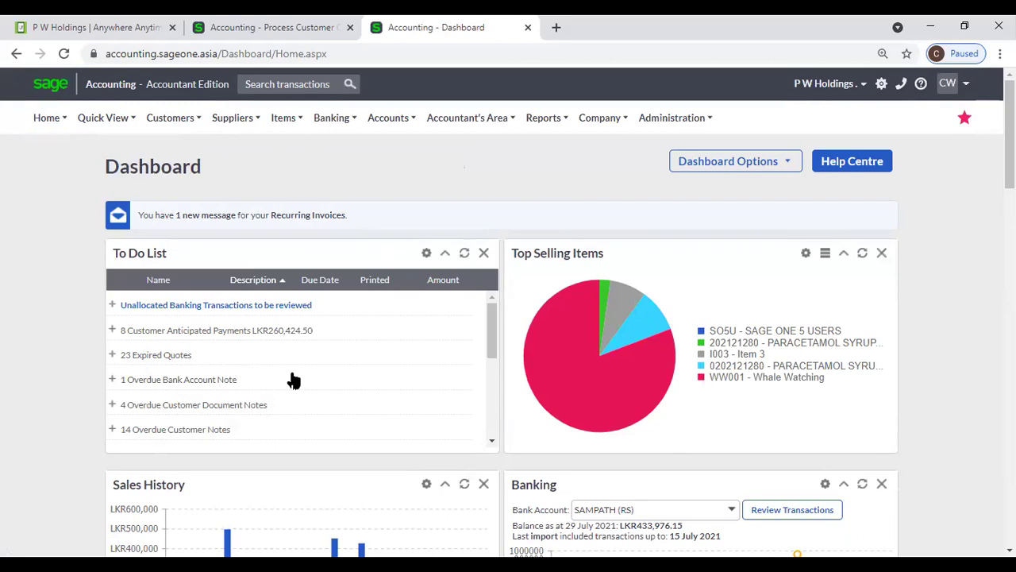
click(119, 406)
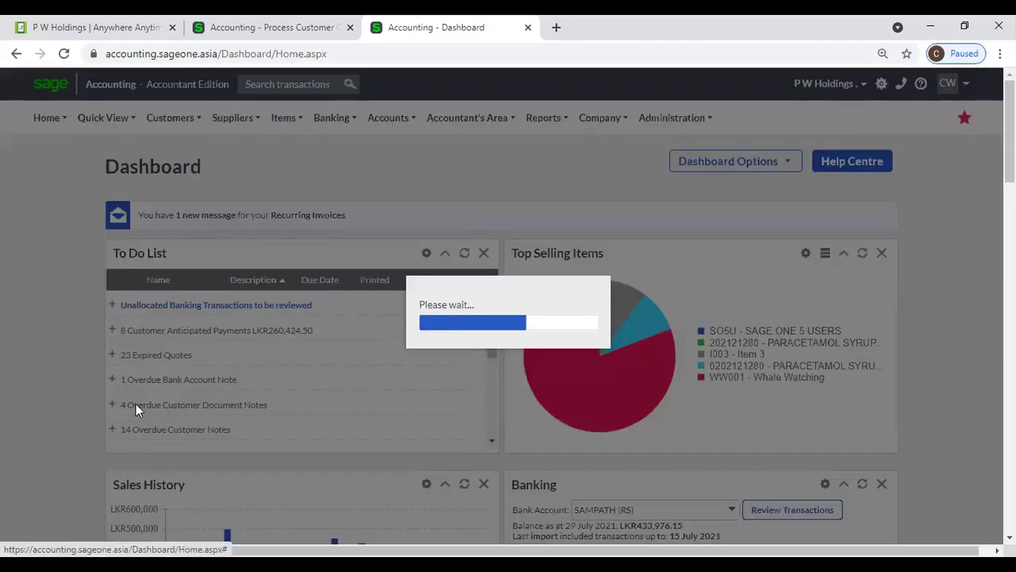
scroll(238, 393, down, 2)
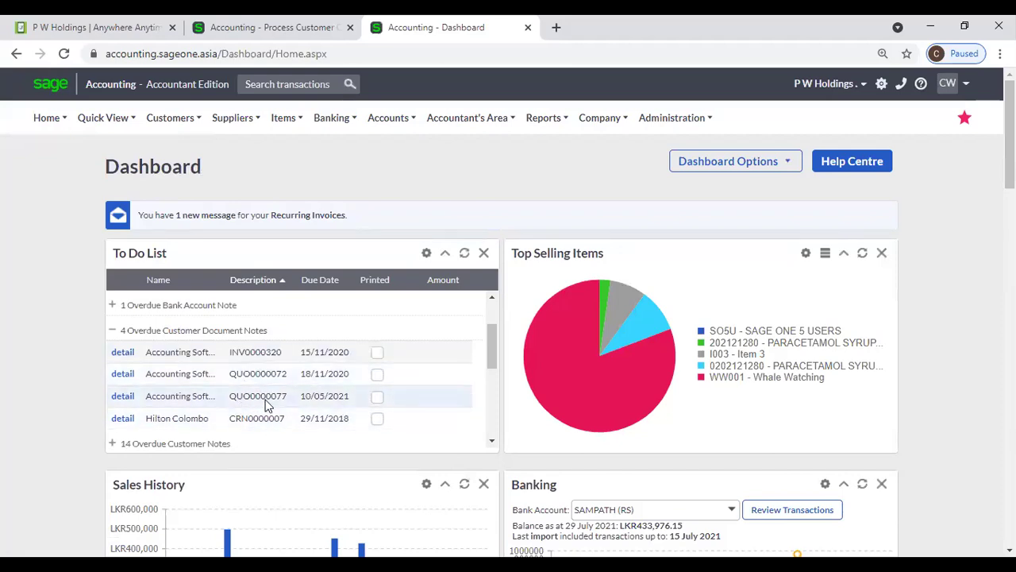
- Back in the quote's tab, set the new document note's action date to 05/08/2021, and close the notes without saving
click(255, 40)
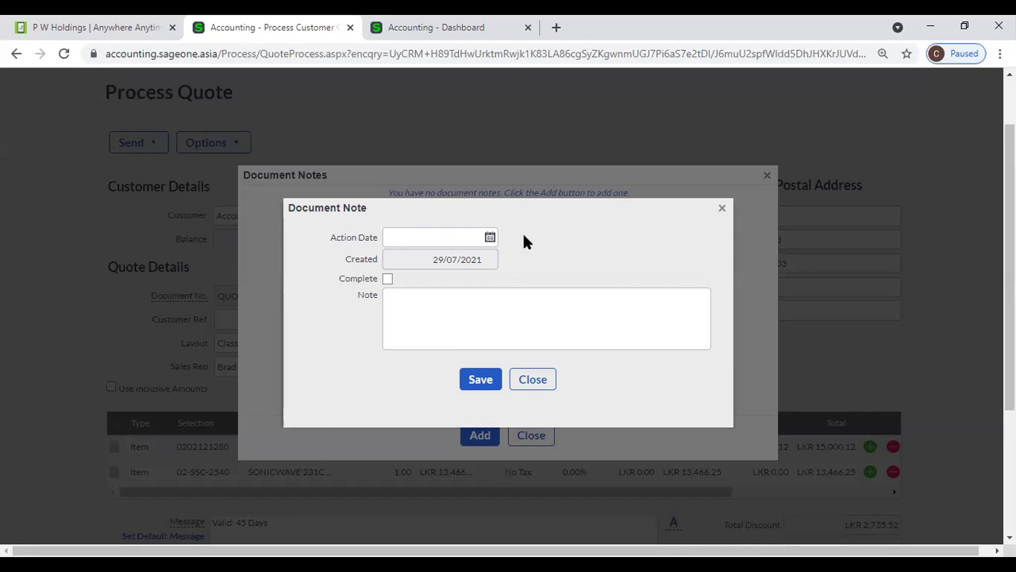
click(490, 238)
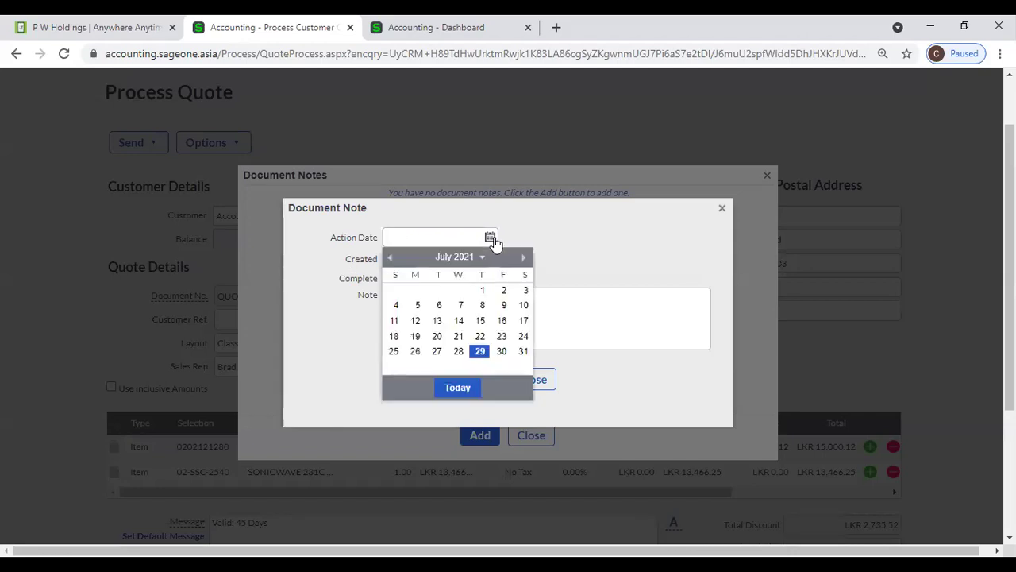
scroll(474, 333, down, 2)
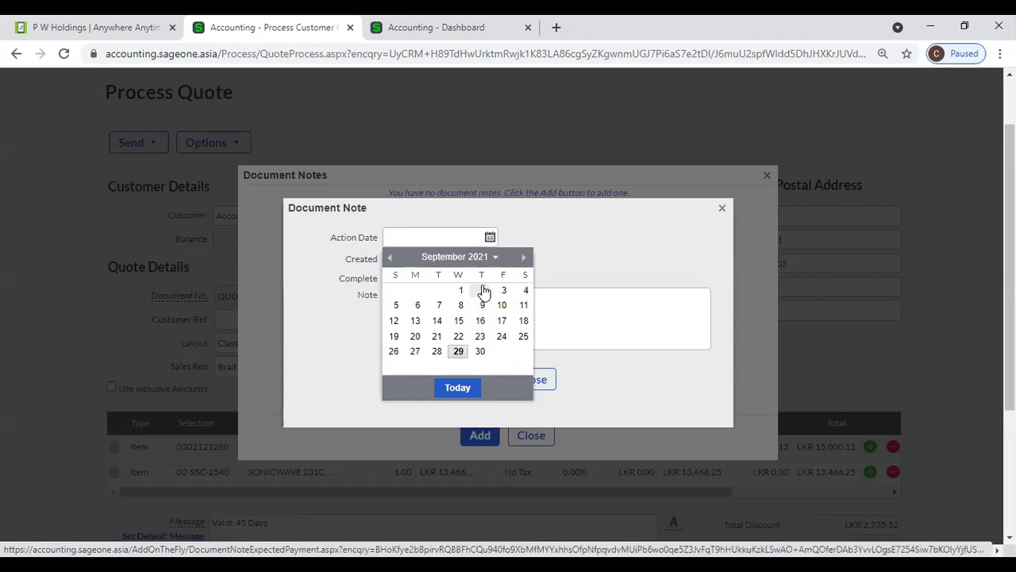
scroll(484, 292, up, 1)
click(482, 293)
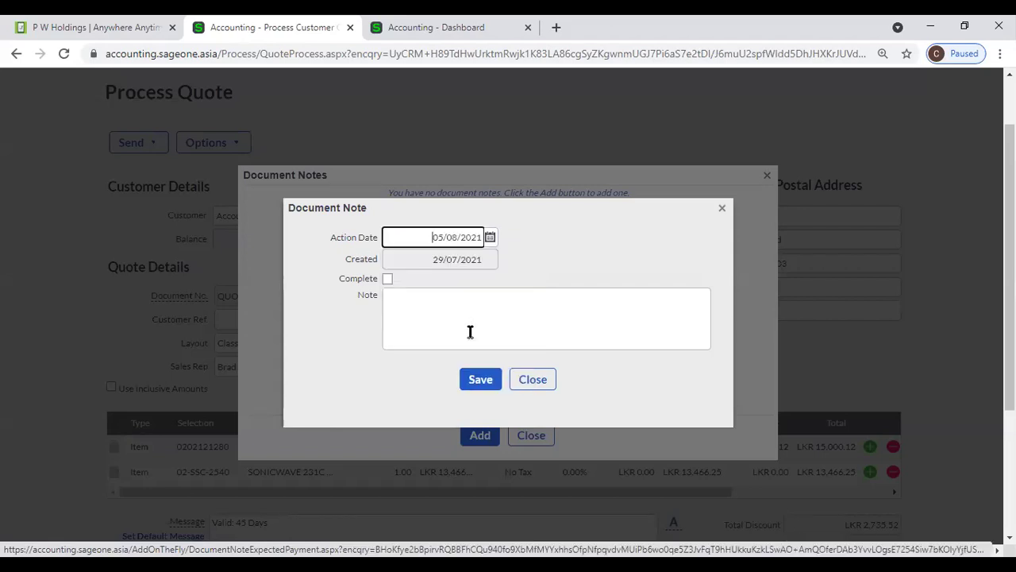
click(439, 315)
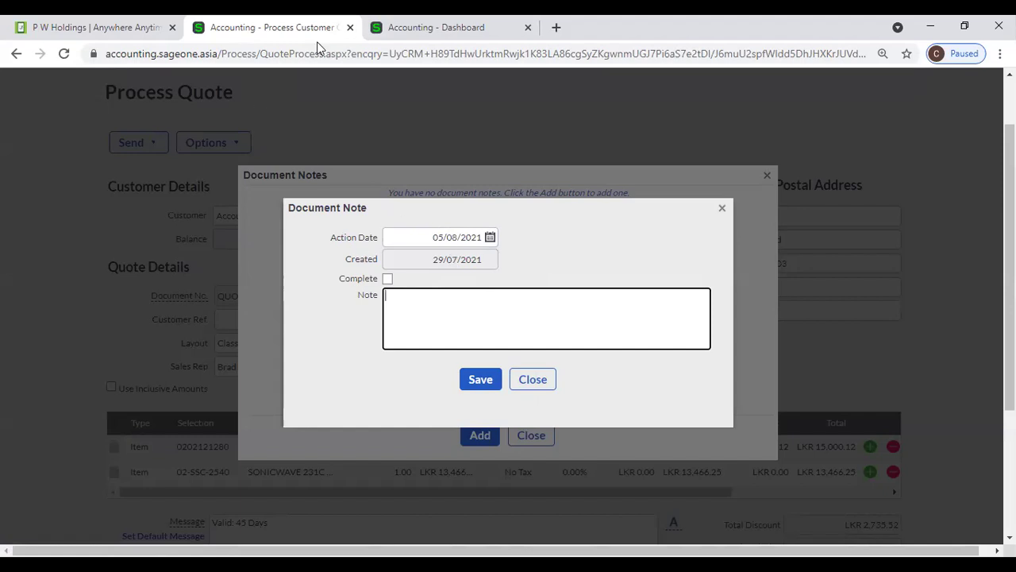
key(ctrl+Tab)
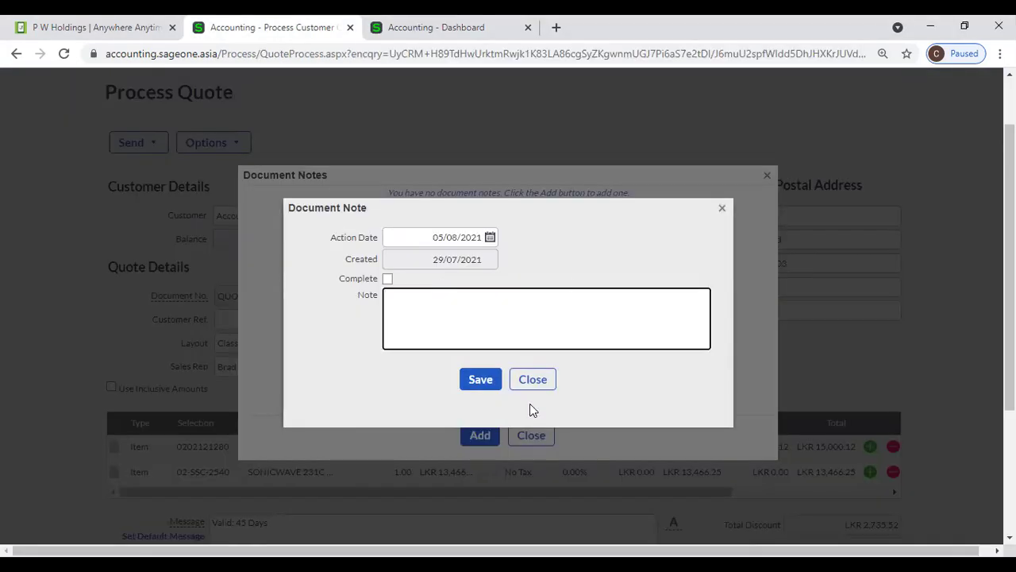
click(533, 378)
click(532, 435)
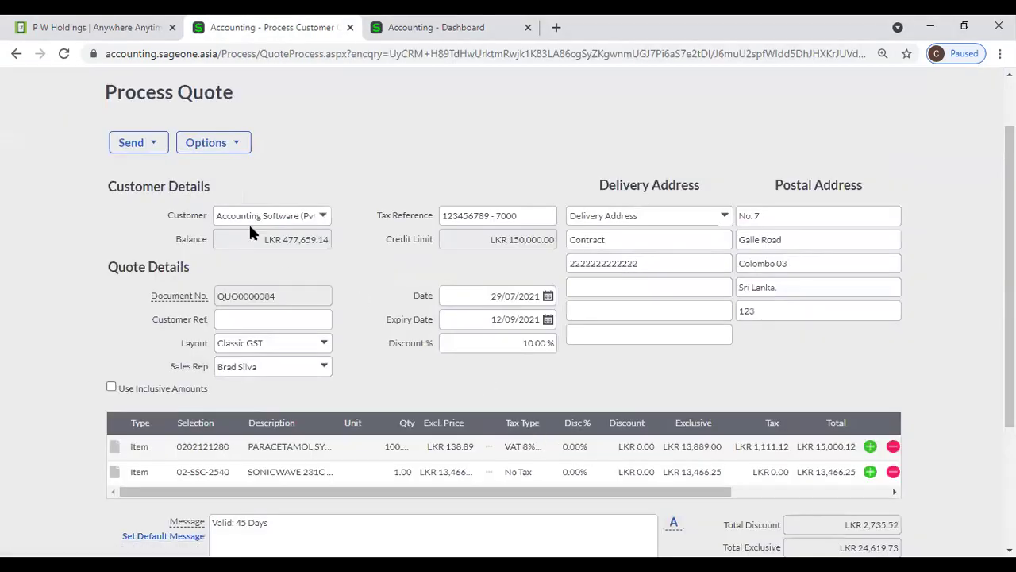
- Examine the Accepted, Declined and Invoiced status options available for the quote
click(221, 148)
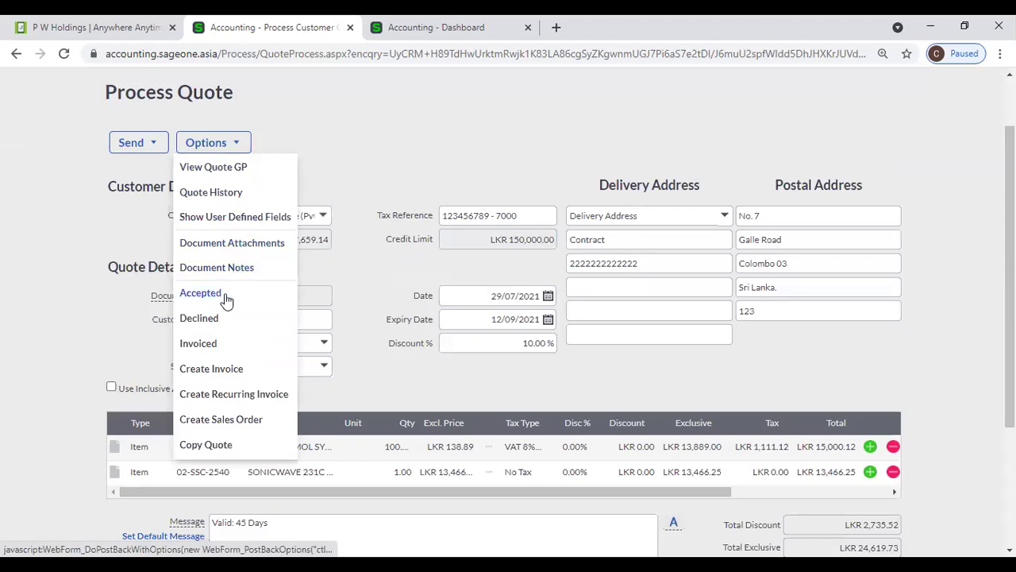
click(336, 201)
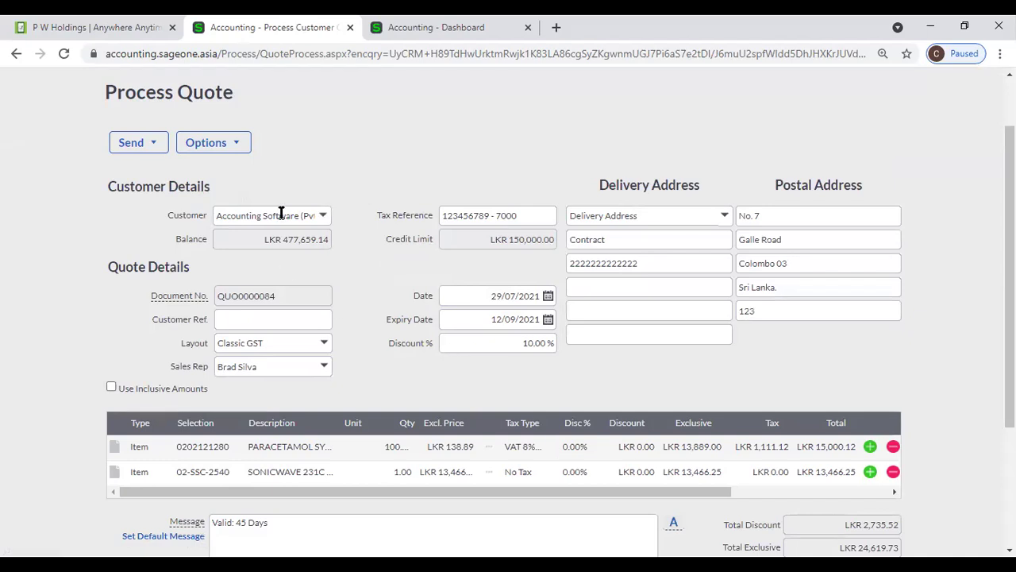
click(245, 151)
- In the other browser tab, open the Customer Quotes list and examine the status of the listed quotes
click(436, 27)
mouse_move(233, 135)
mouse_move(170, 119)
mouse_move(192, 203)
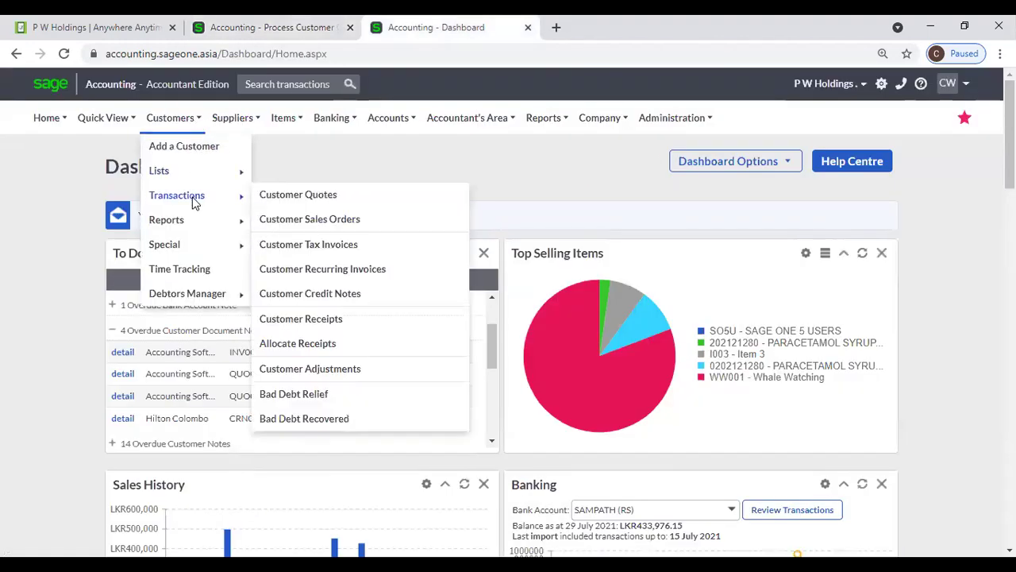
click(310, 196)
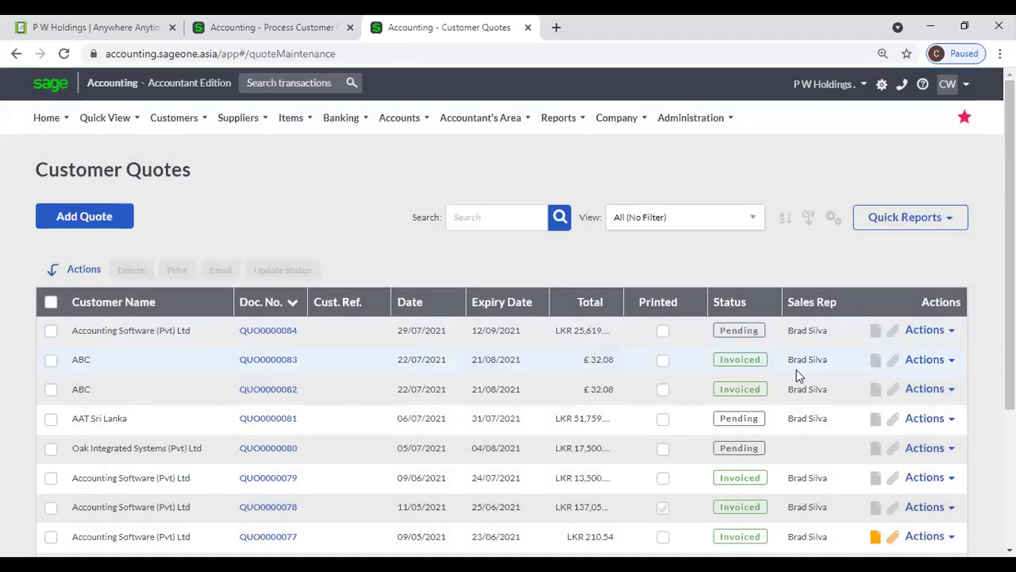
scroll(798, 374, down, 3)
scroll(798, 374, up, 1)
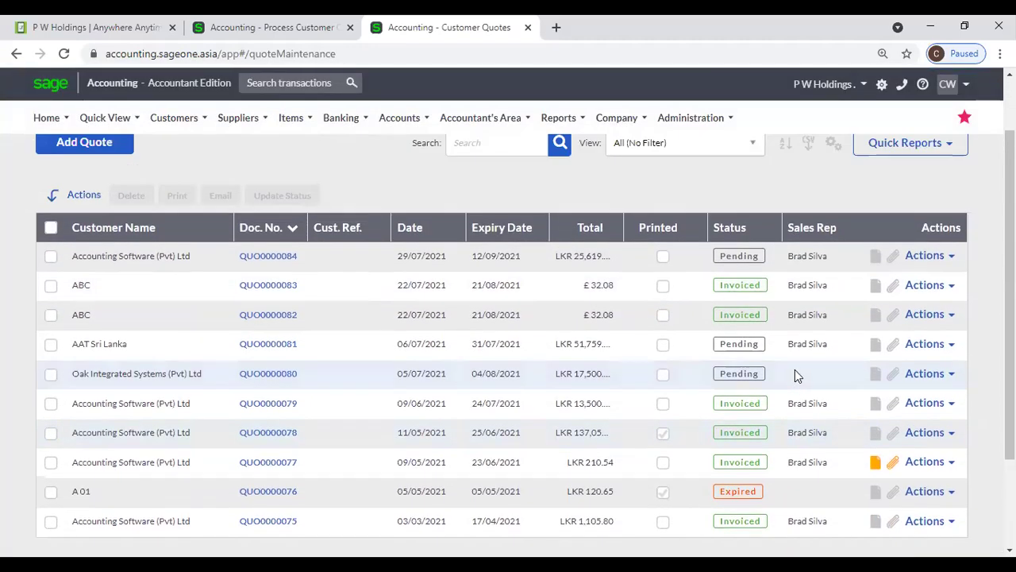
- Return to the quote's tab and examine its options for changing status, creating an invoice, recurring invoice or sales order, and copying the quote
click(223, 30)
click(205, 143)
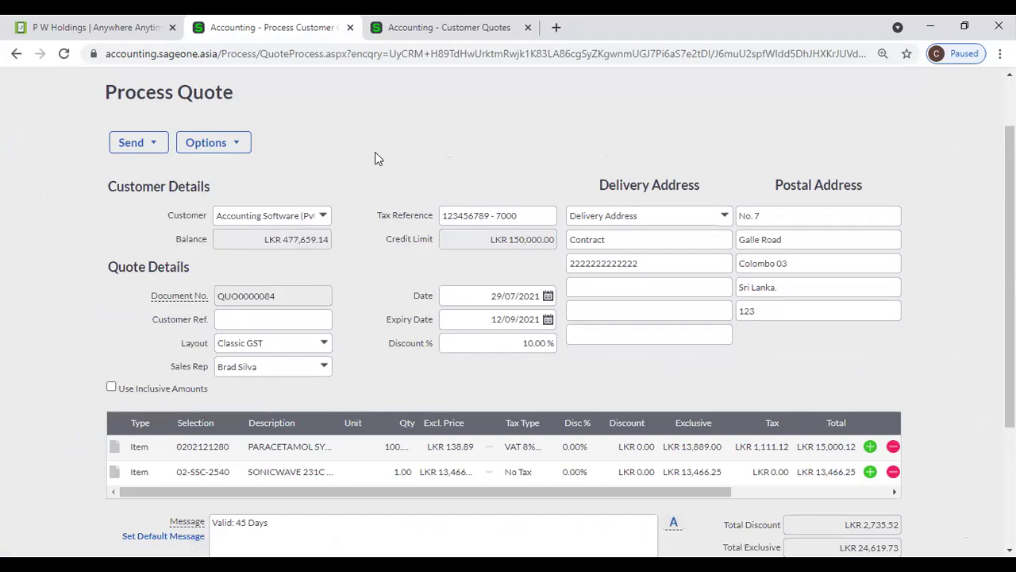
click(221, 143)
scroll(345, 203, up, 1)
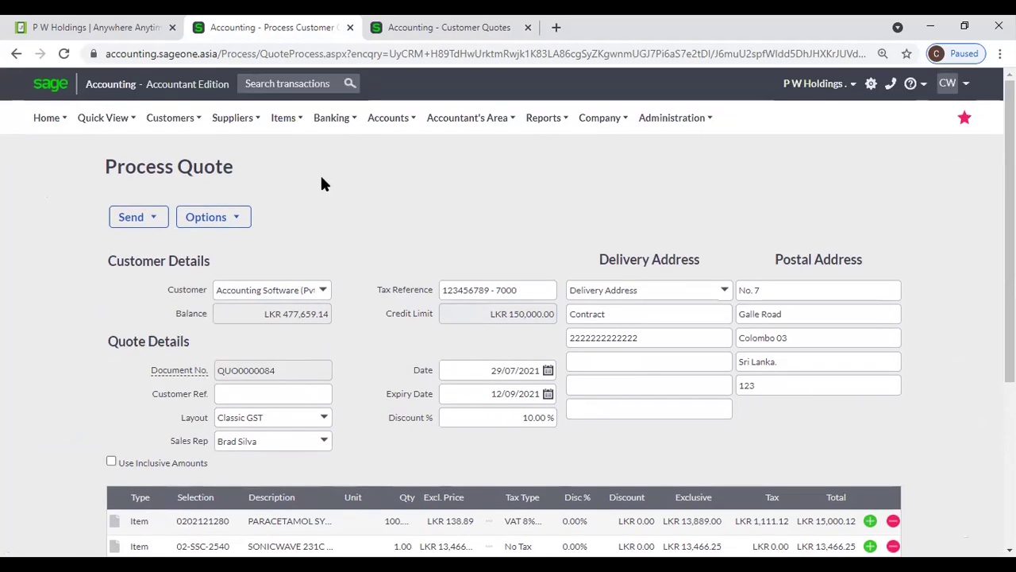
mouse_move(230, 121)
mouse_move(234, 208)
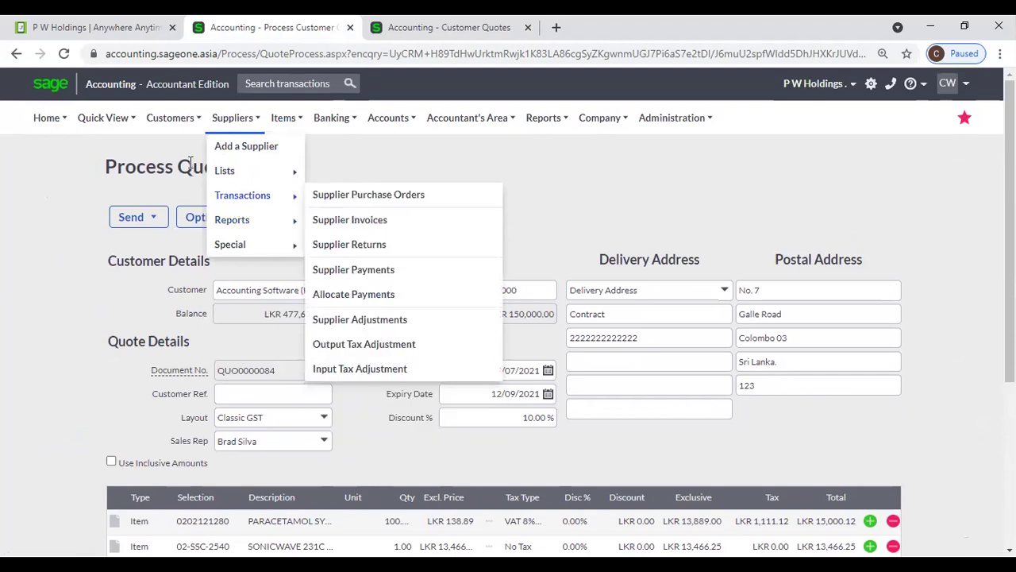
click(238, 220)
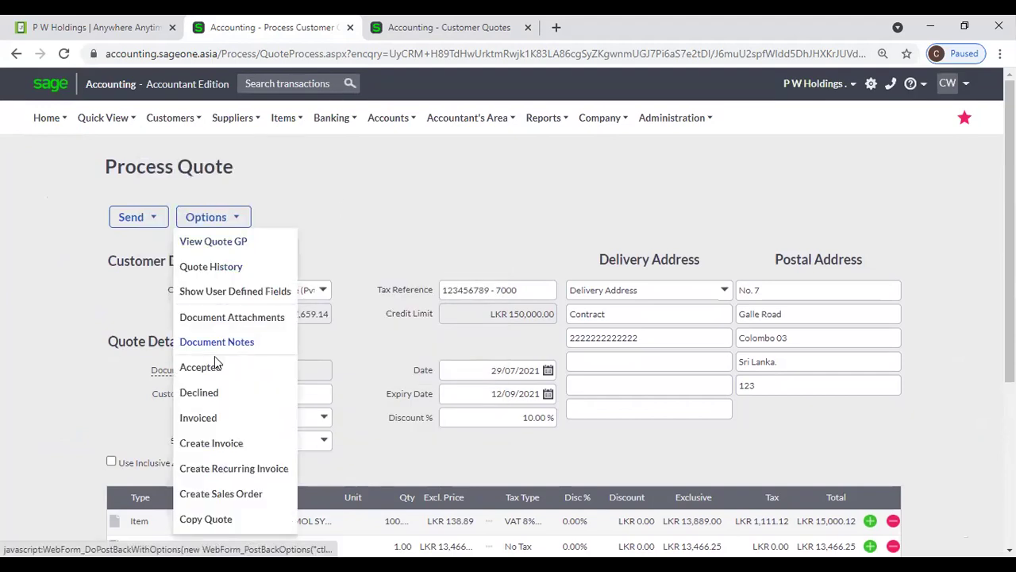
click(214, 423)
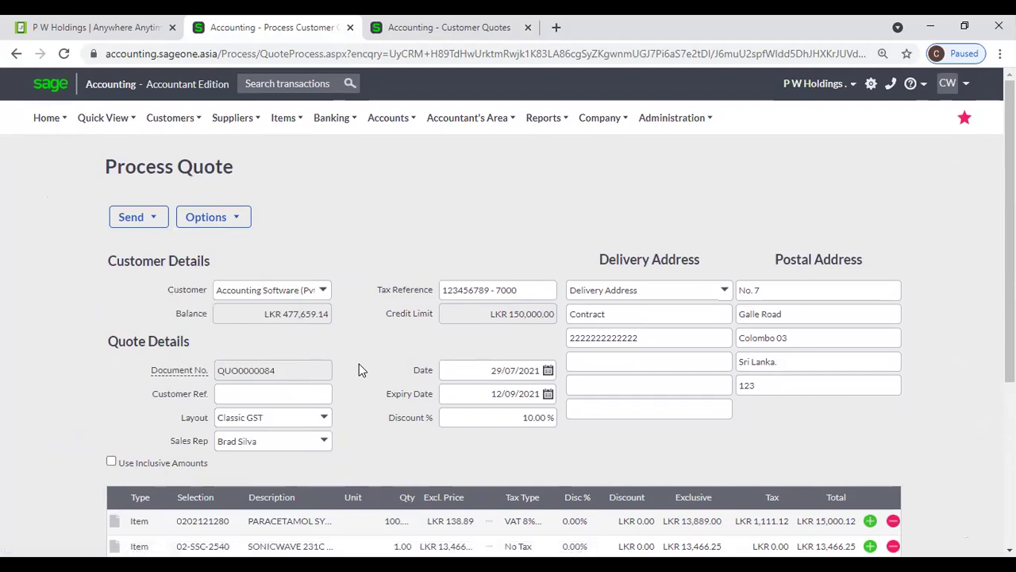
scroll(359, 367, down, 1)
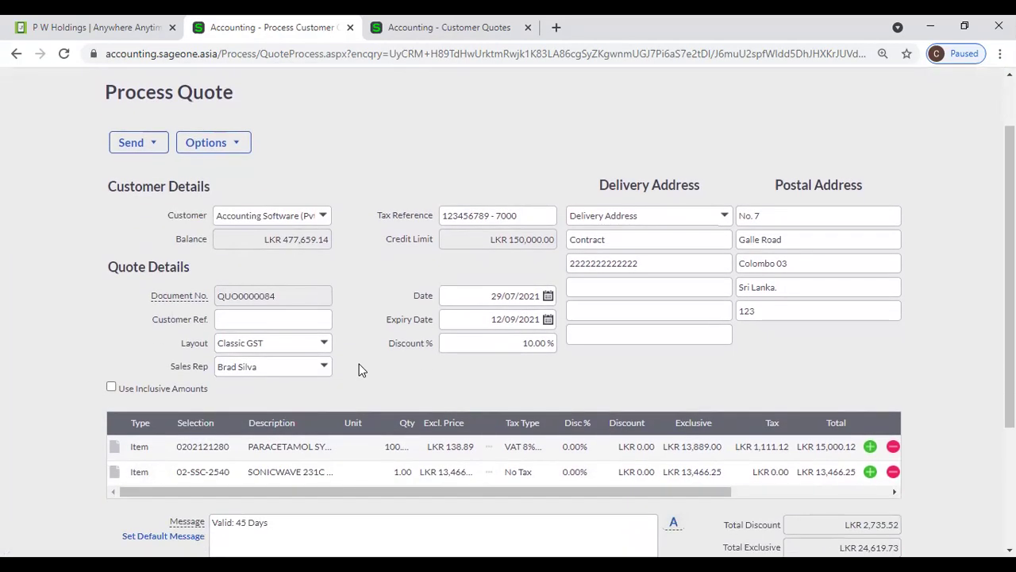
scroll(359, 369, up, 1)
click(236, 118)
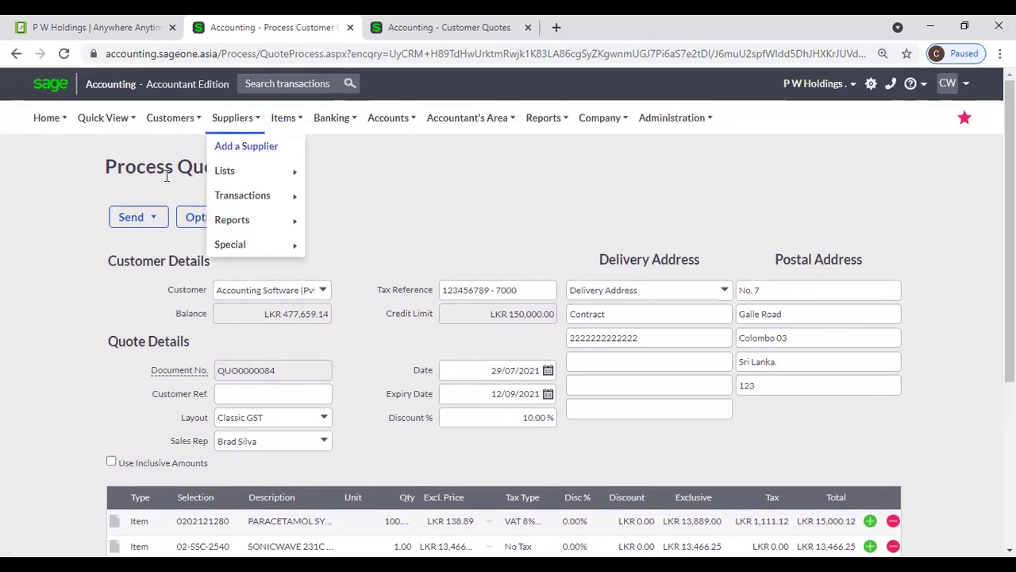
click(212, 217)
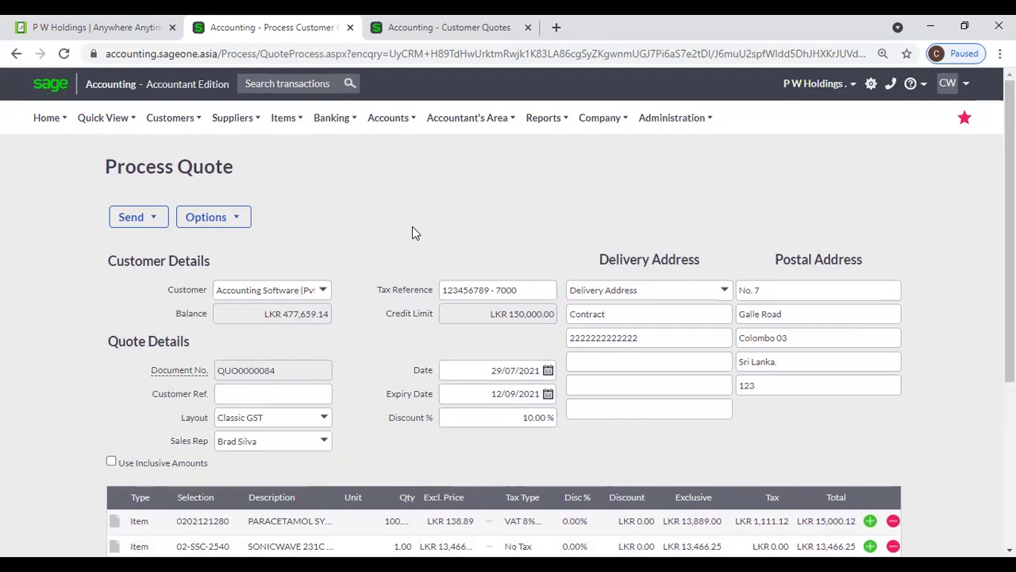
- Review the quote's details, line items and totals, and examine its available options again, including Create Sales Order
scroll(411, 236, down, 2)
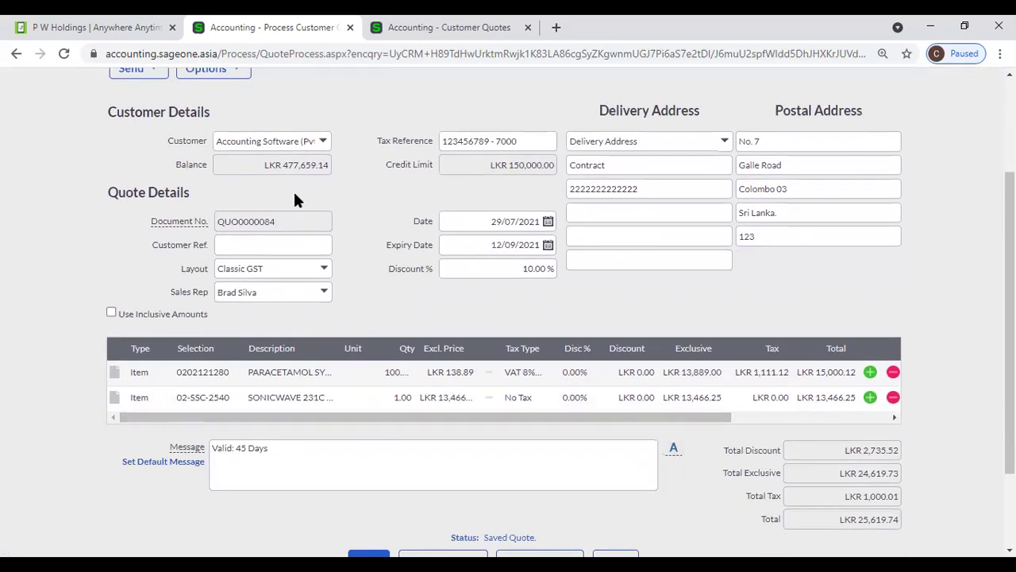
scroll(334, 202, up, 1)
scroll(334, 200, up, 3)
click(226, 218)
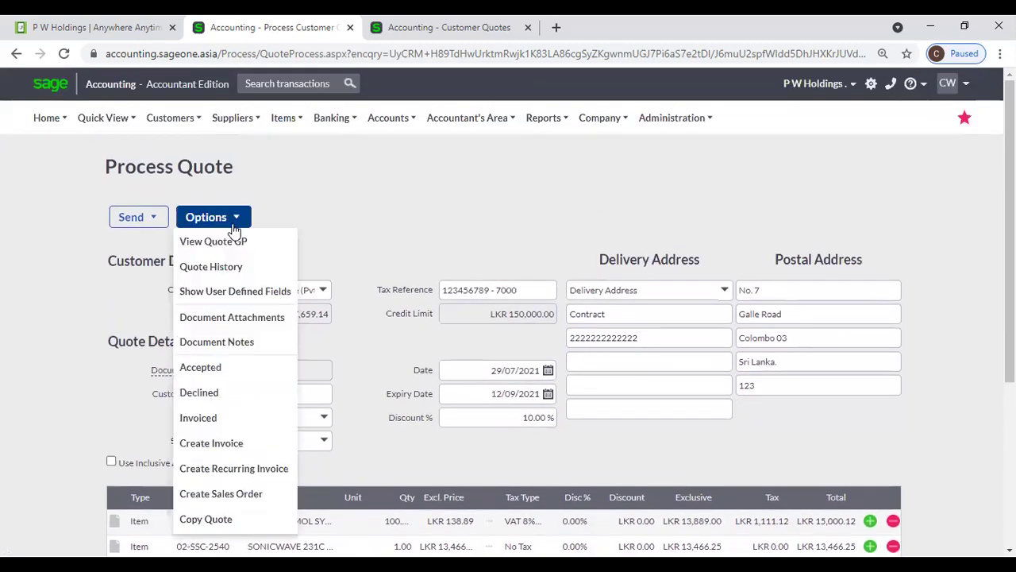
click(399, 182)
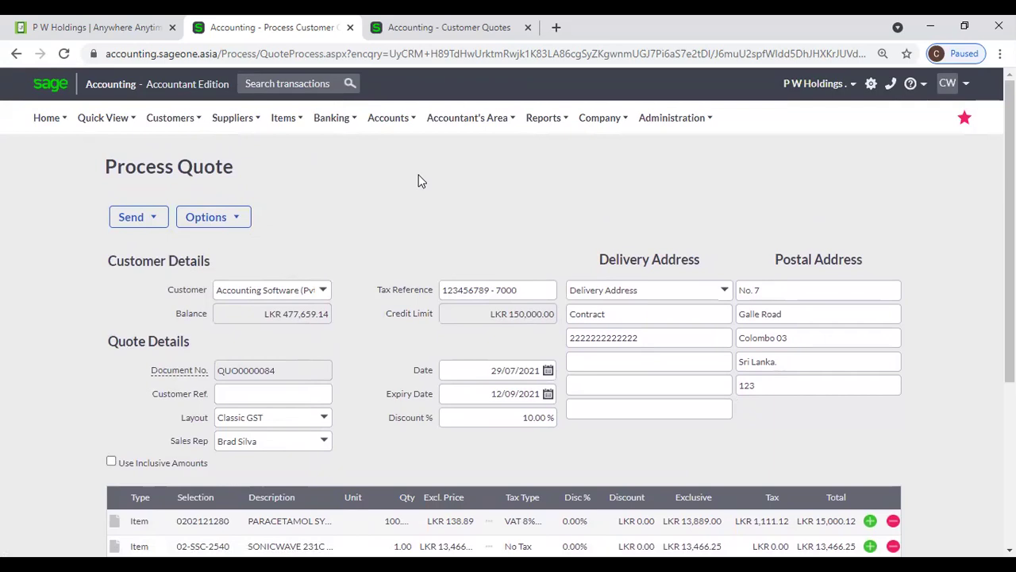
click(247, 224)
click(210, 217)
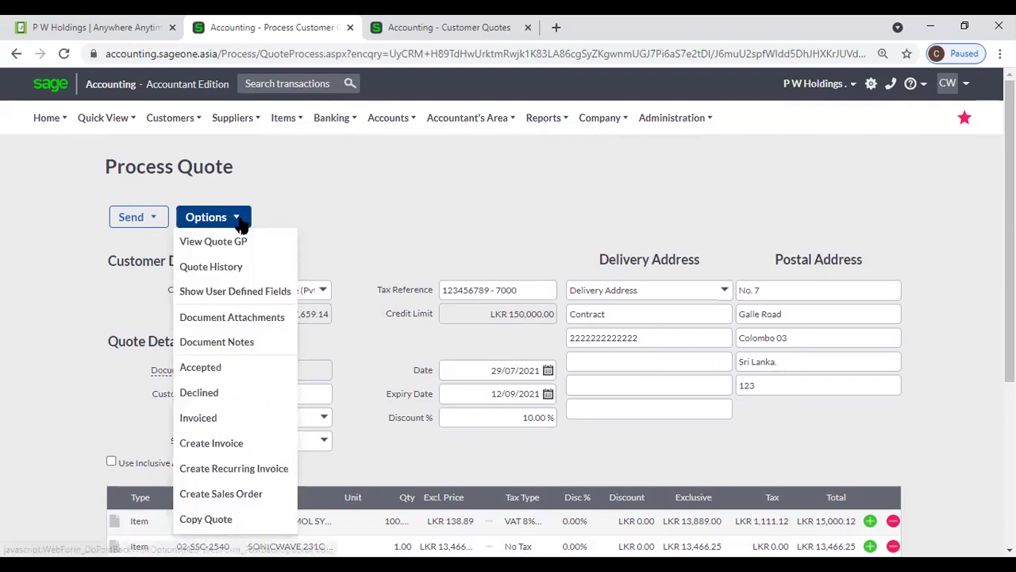
click(216, 495)
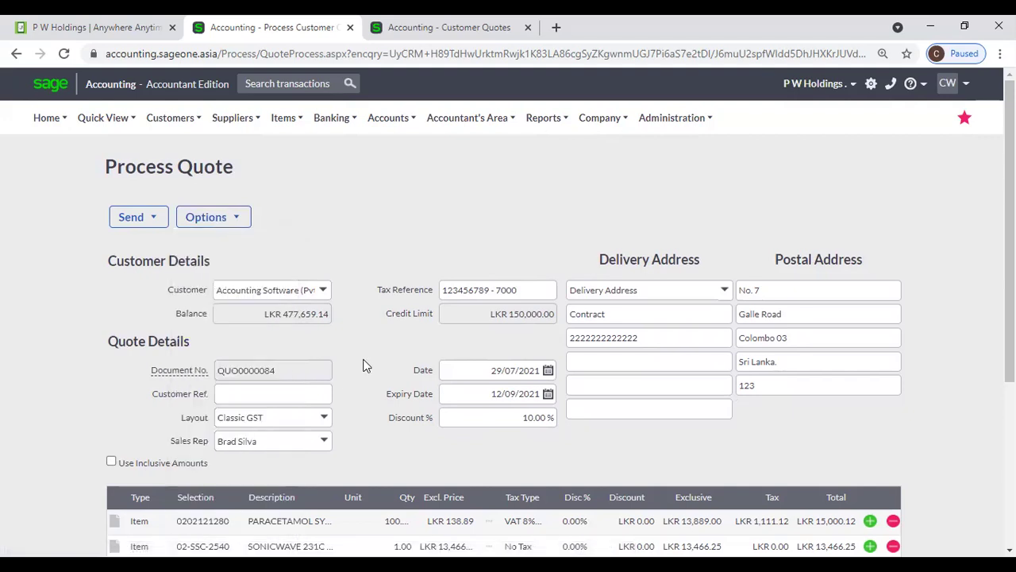
- In the Customer Quotes browser tab, look through the available administration and company functions
click(393, 29)
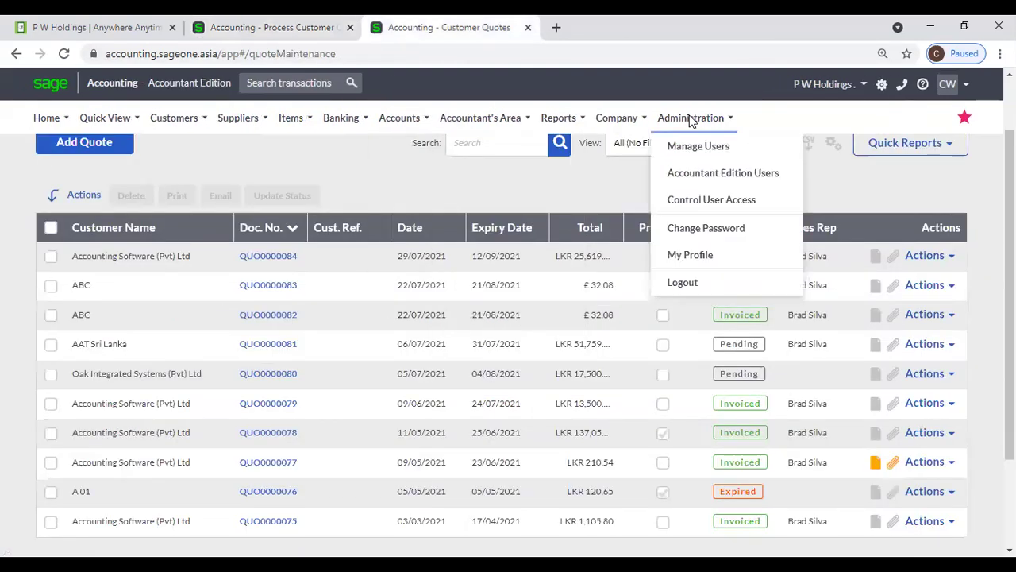
mouse_move(619, 117)
mouse_move(635, 253)
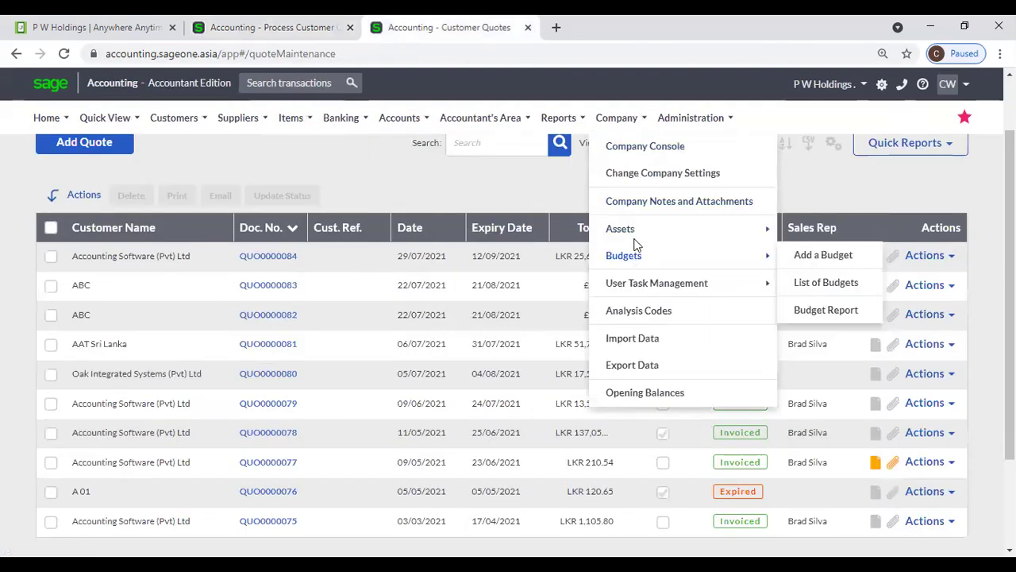
- Open the company's item settings and read the explanation of the Sales Orders Reserve Item Quantities option
click(631, 175)
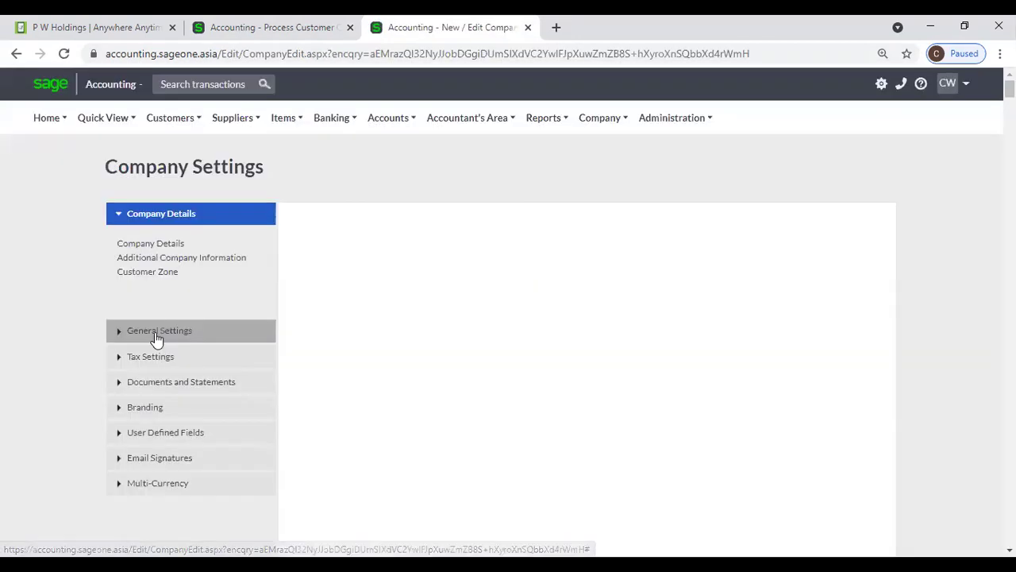
click(156, 337)
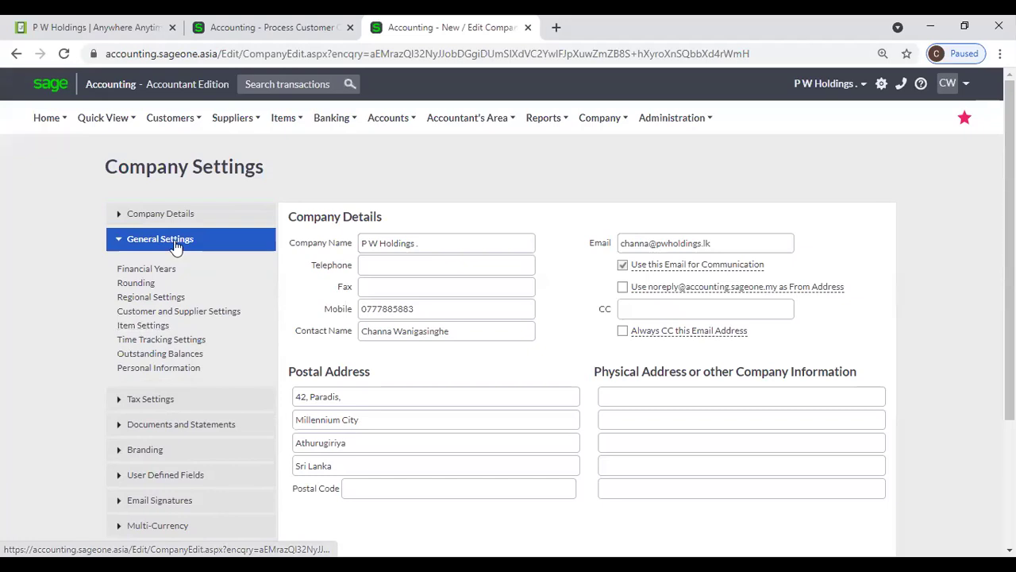
click(147, 326)
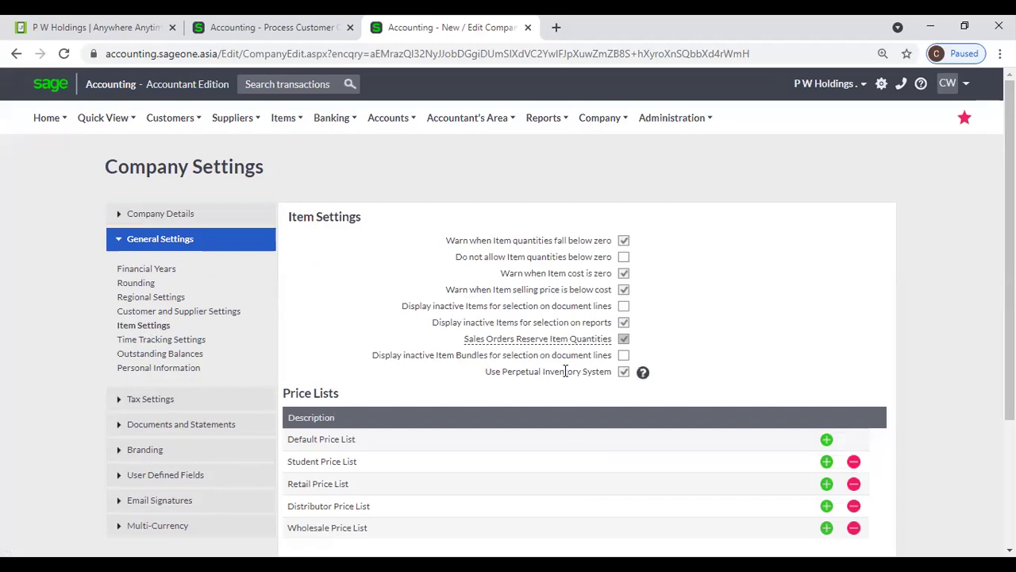
mouse_move(533, 335)
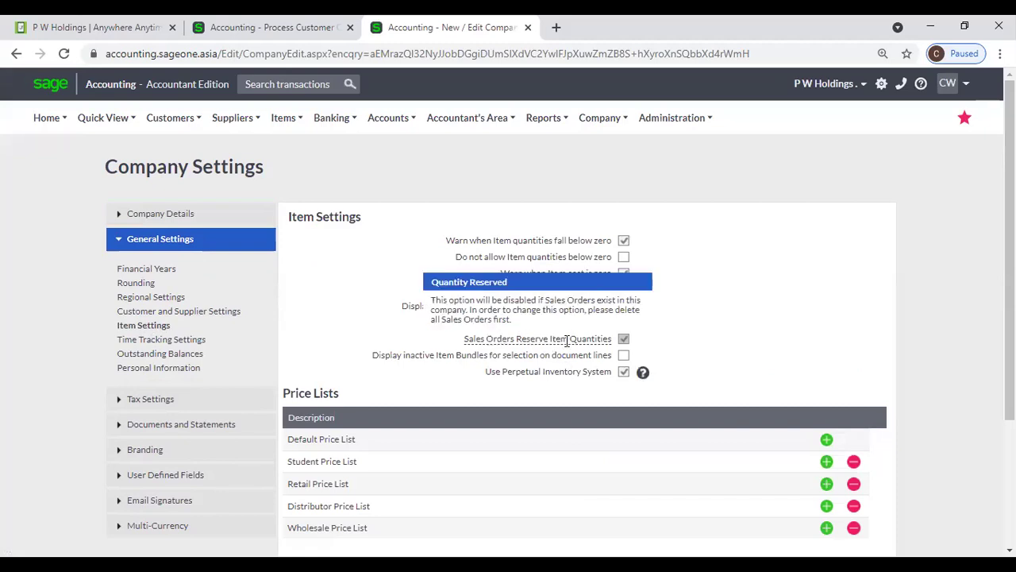
- Return to the open customer quote and review its details, line items, totals and options for creating follow-on documents
click(281, 32)
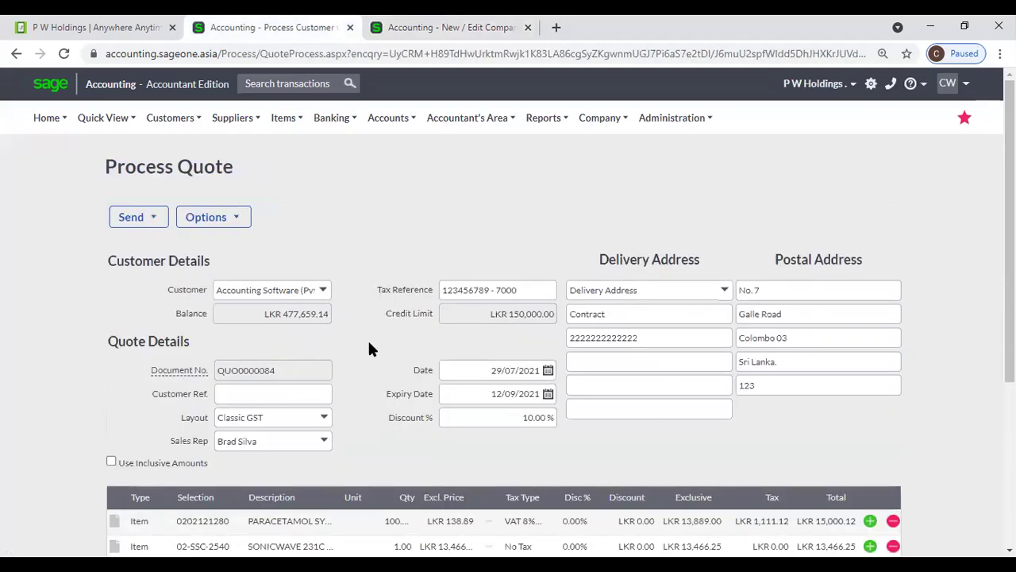
scroll(360, 355, down, 1)
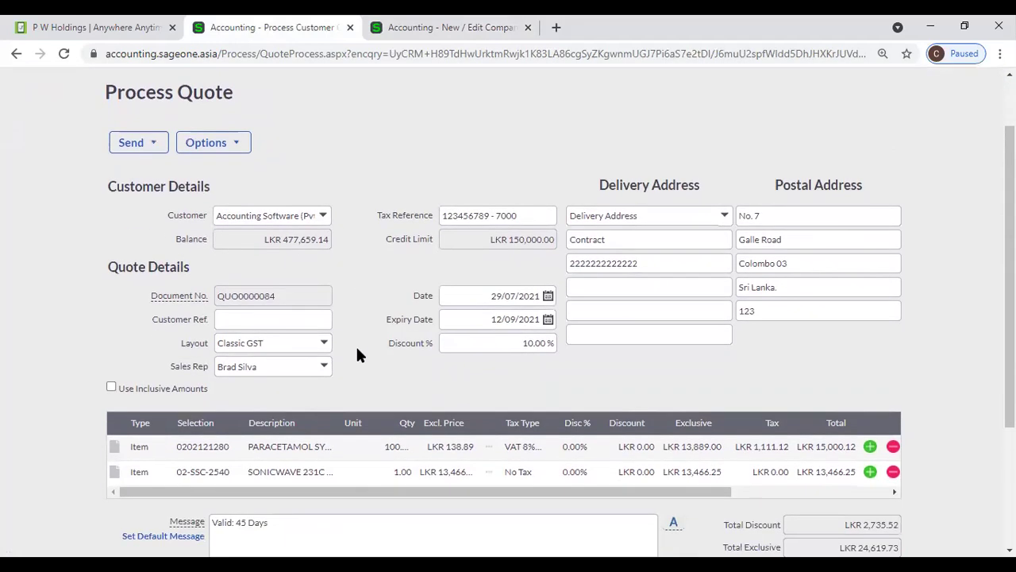
scroll(357, 356, down, 2)
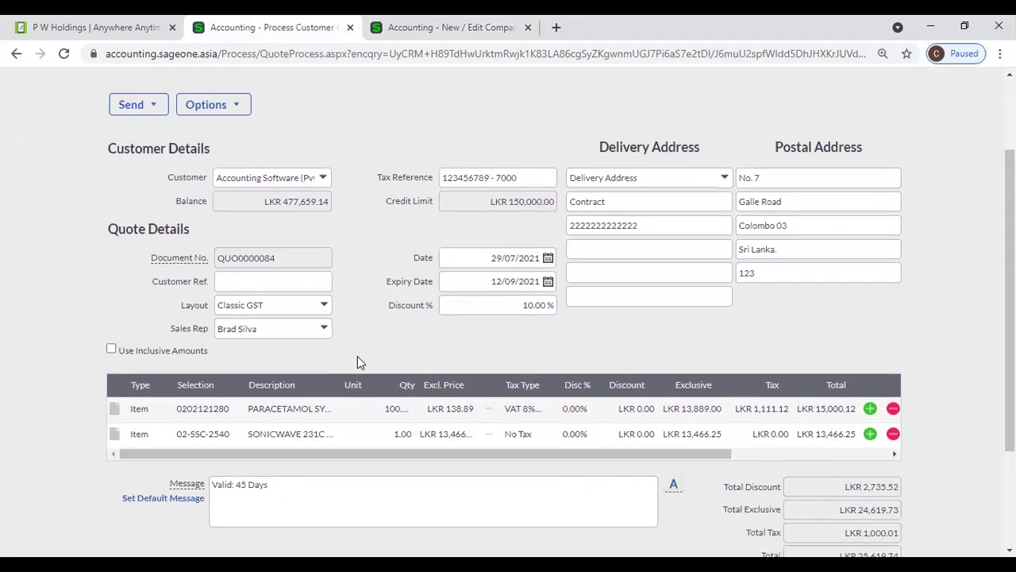
scroll(367, 367, up, 3)
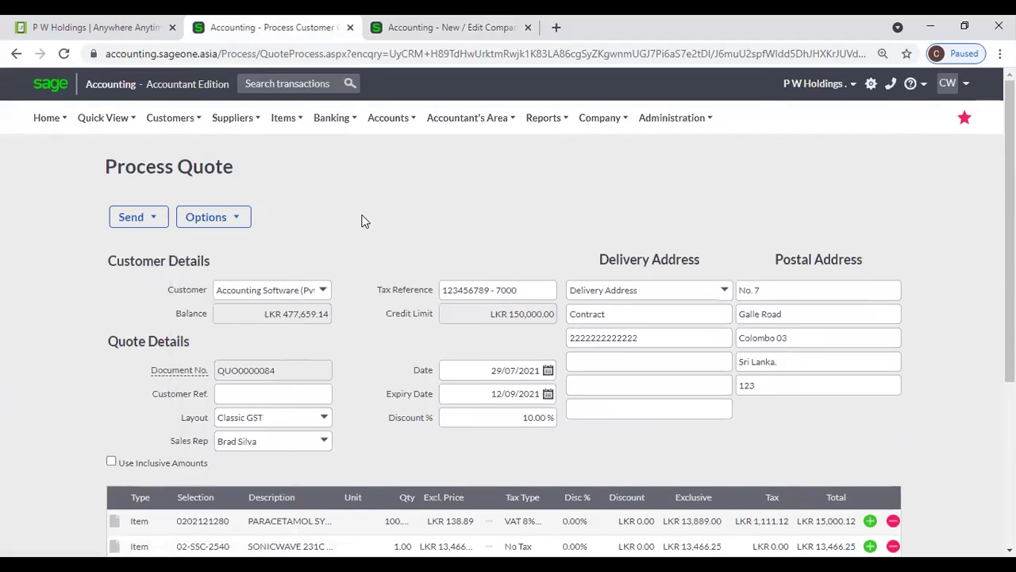
mouse_move(239, 218)
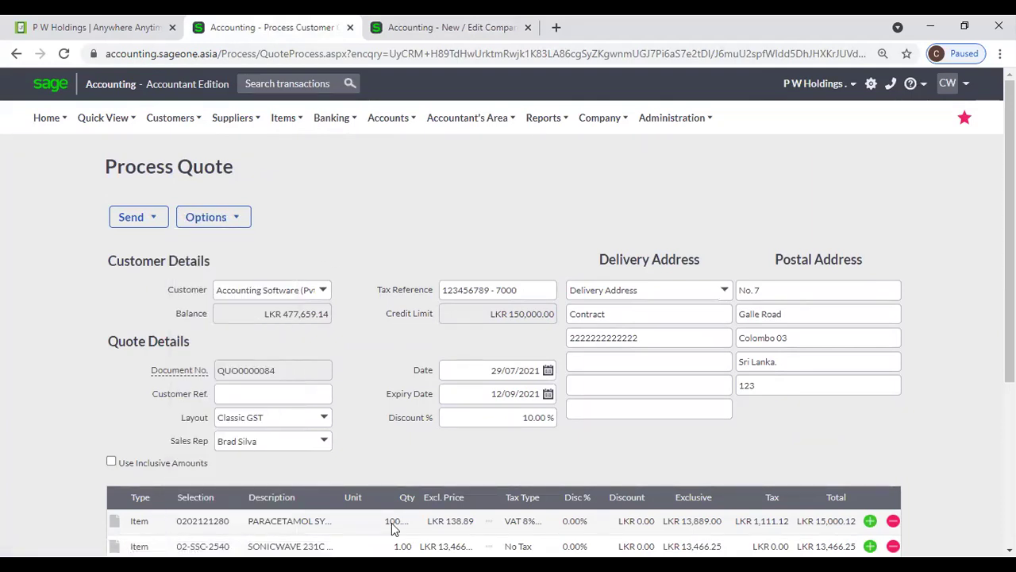
scroll(391, 528, down, 1)
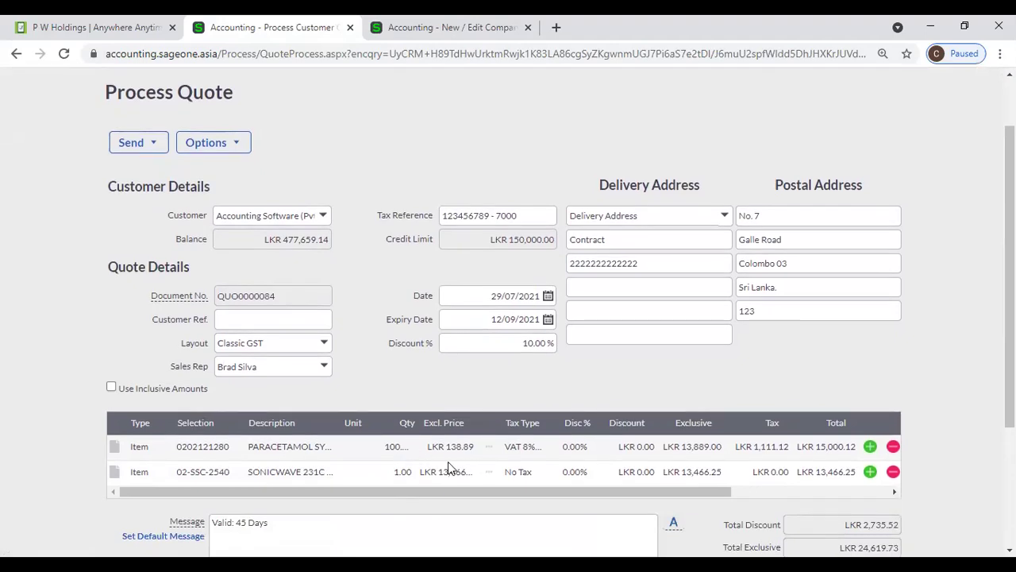
scroll(405, 421, down, 3)
scroll(398, 421, up, 4)
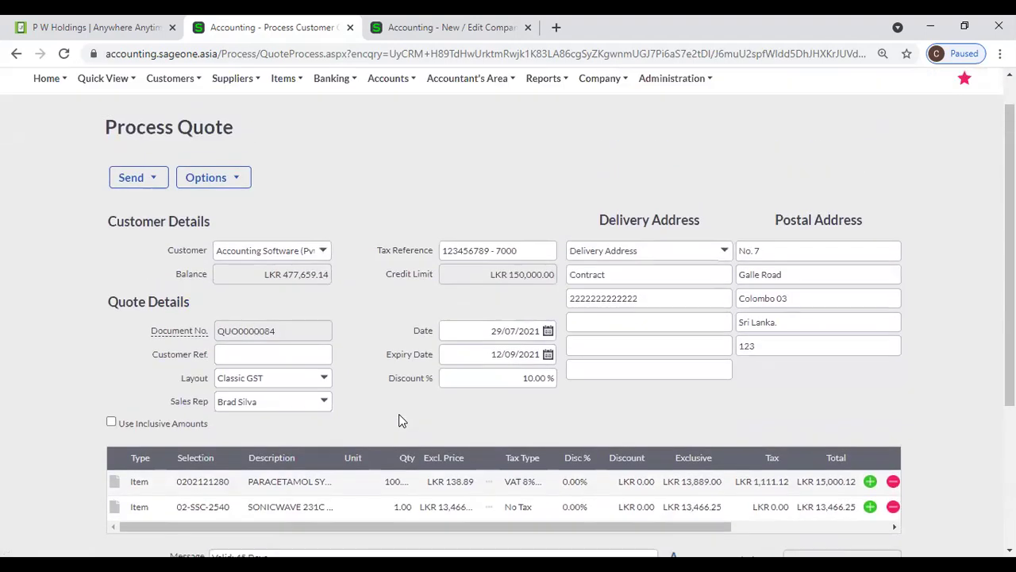
click(194, 217)
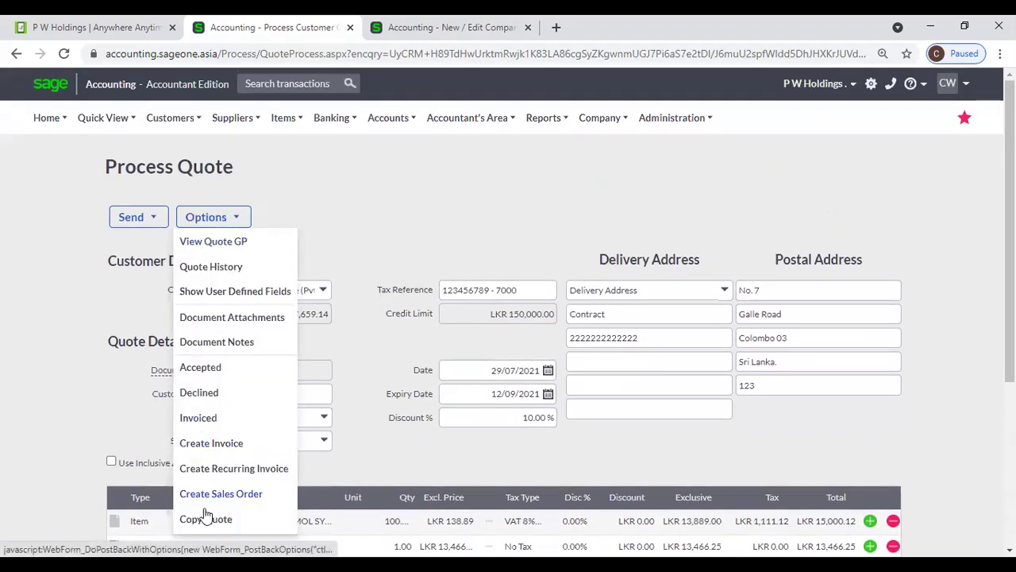
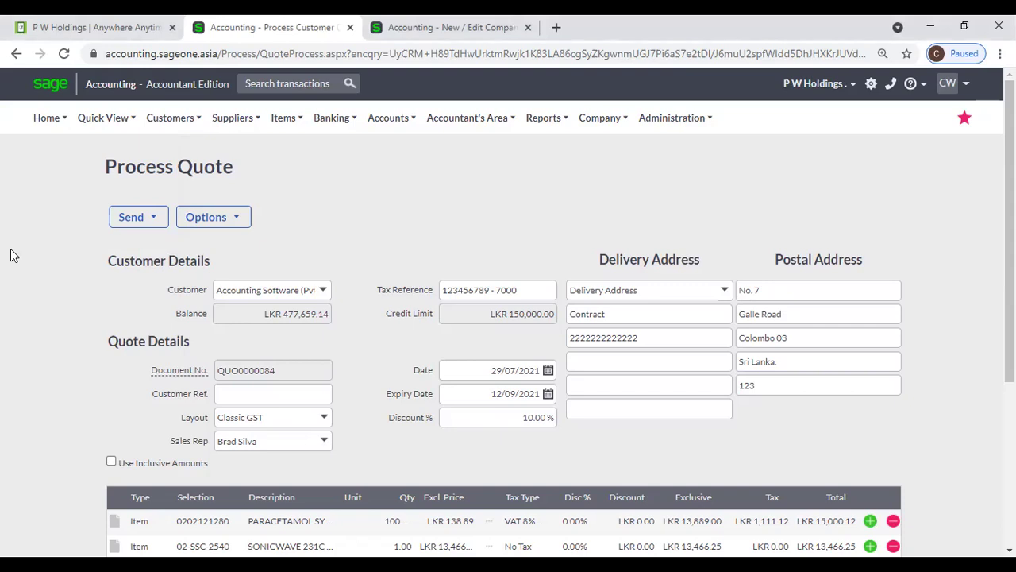
scroll(11, 256, down, 4)
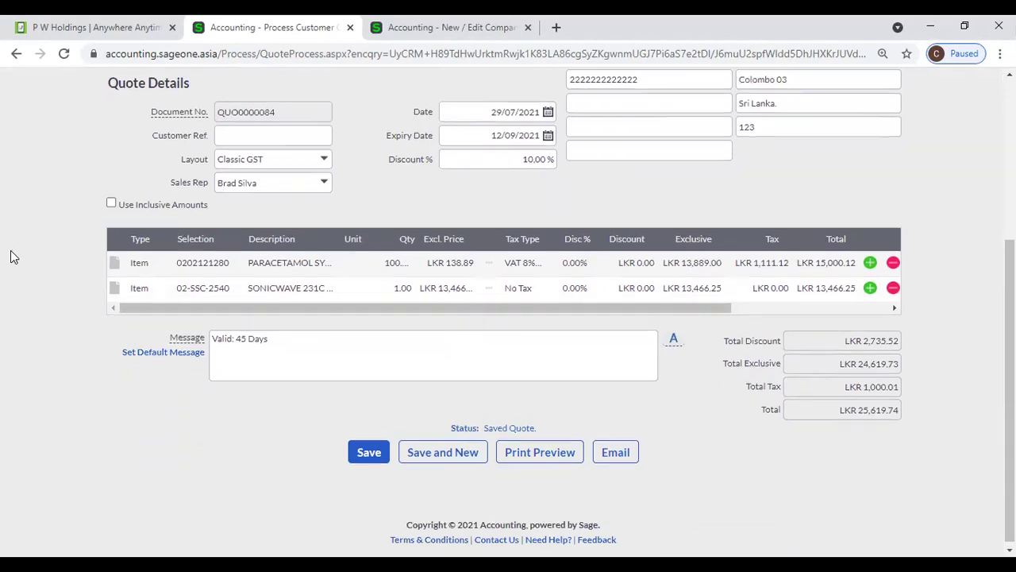
scroll(11, 256, up, 2)
scroll(11, 255, up, 2)
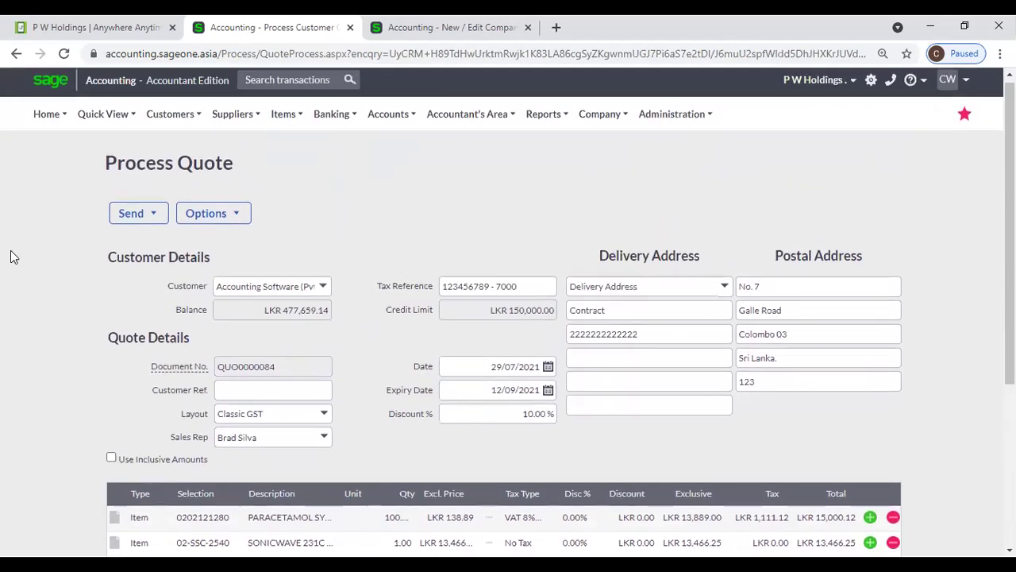
- Open the list of customer quotes and look through the quotes' statuses
click(173, 117)
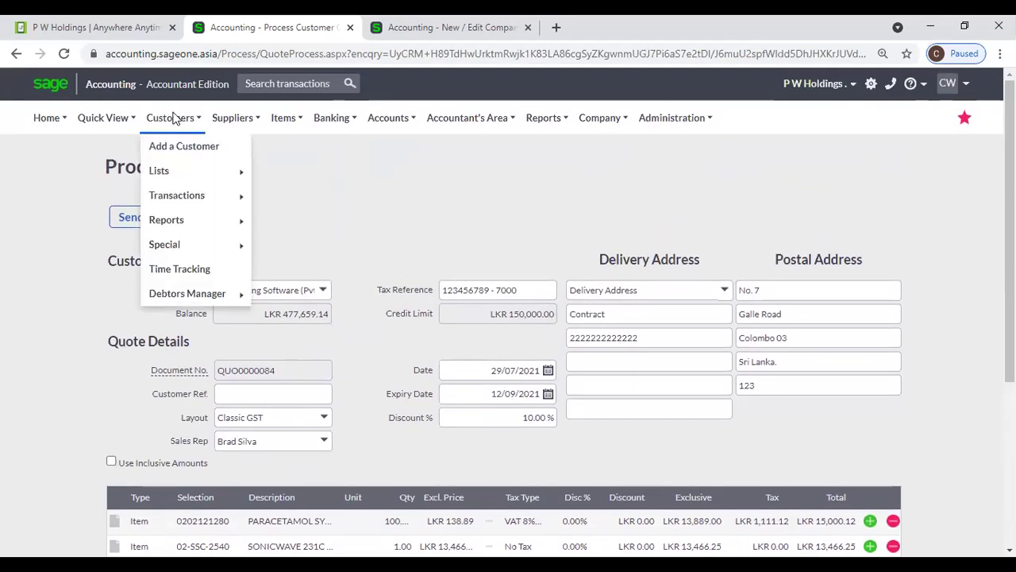
mouse_move(189, 173)
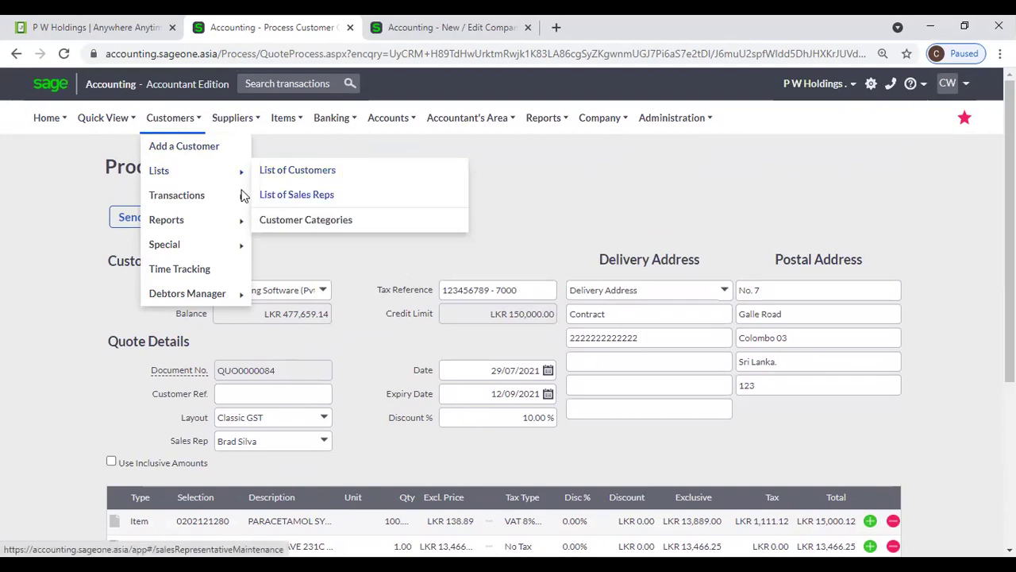
mouse_move(244, 195)
click(308, 198)
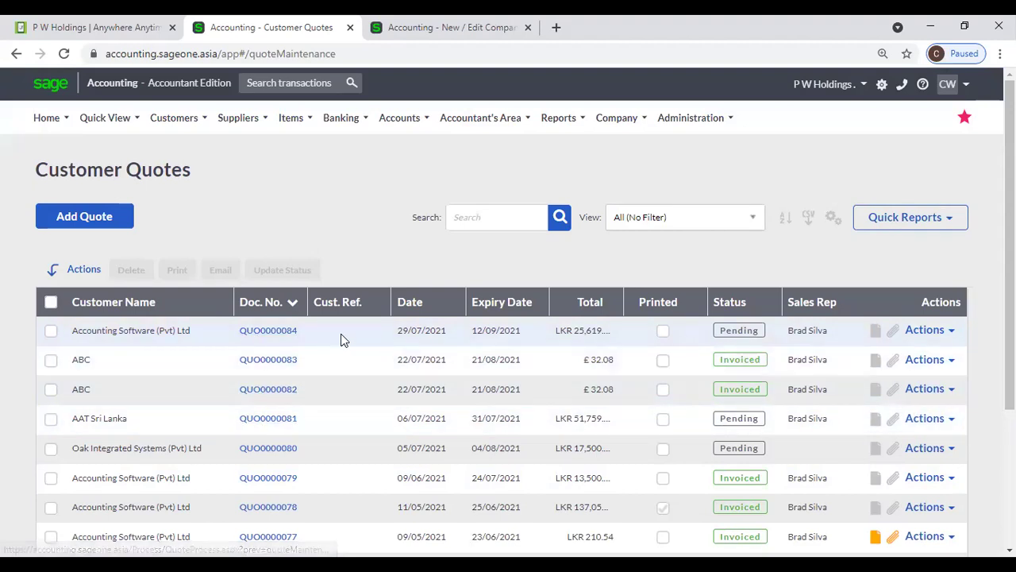
scroll(354, 369, down, 3)
scroll(353, 369, up, 2)
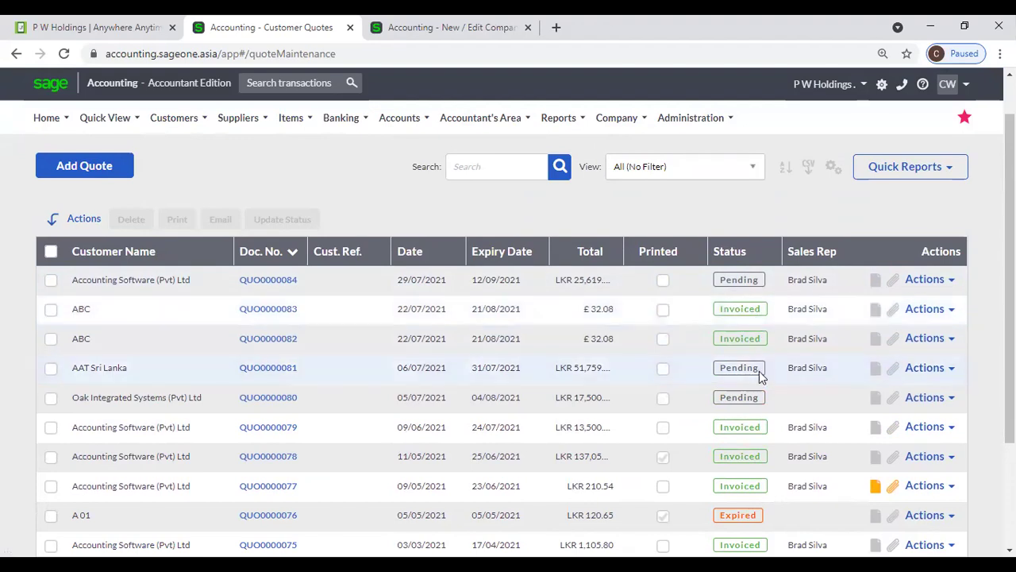
scroll(760, 381, down, 2)
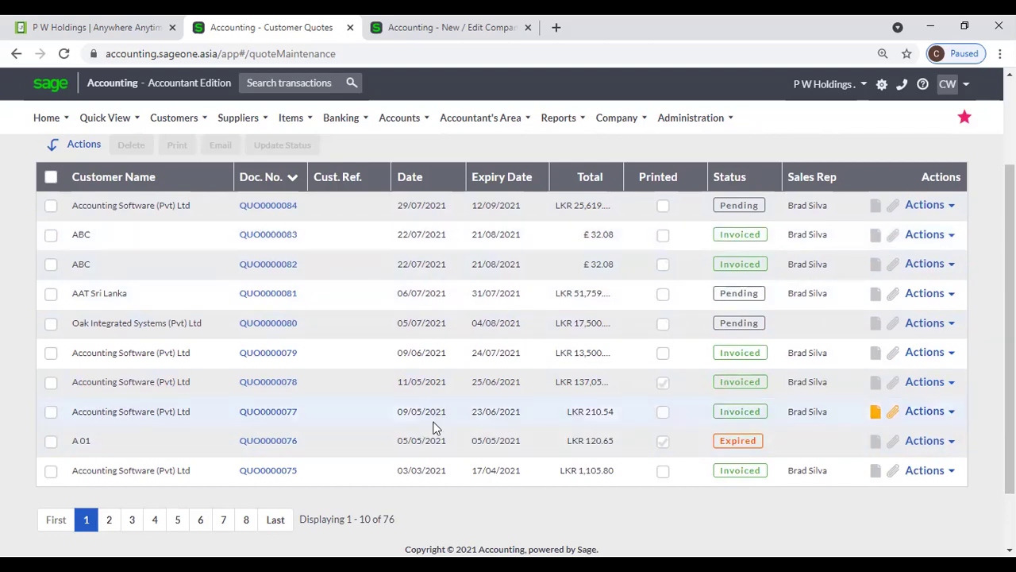
- Mark the expired quote for A 01 and the newest pending quote for Accounting Software (Pvt) Ltd
click(50, 441)
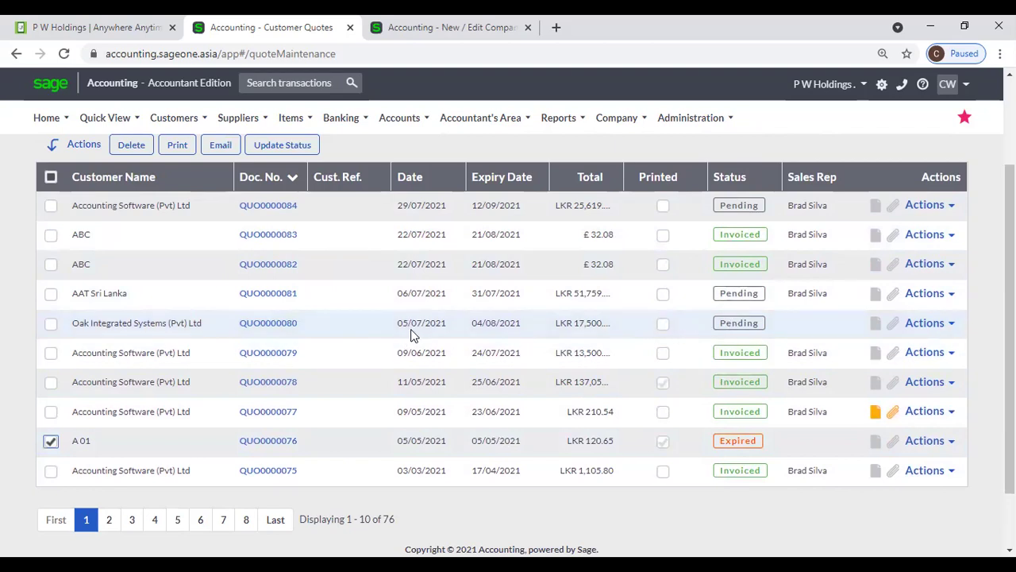
click(50, 208)
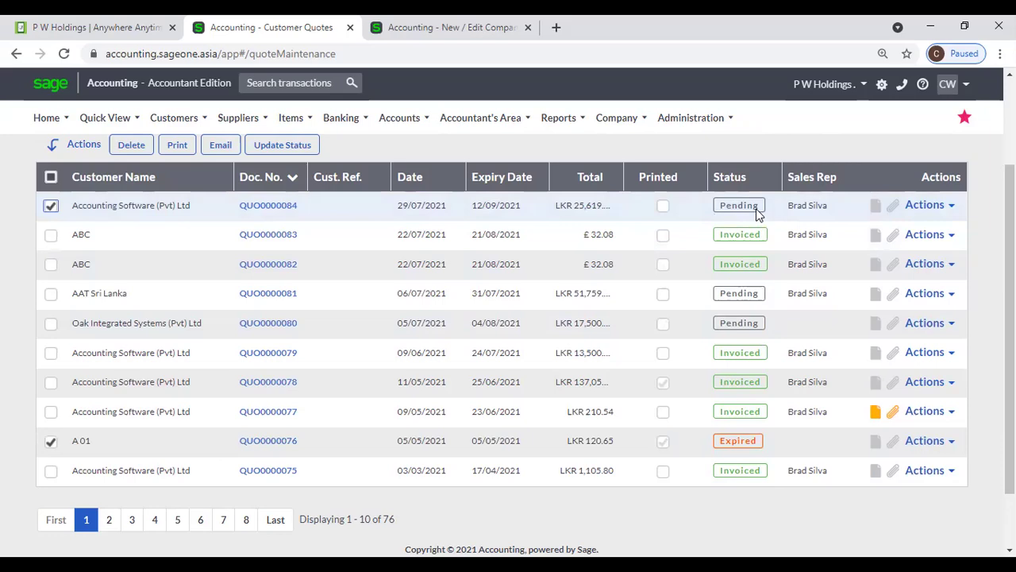
- Sort the quotes by status in both directions and by ascending document number, and clear the selection of quotes
click(747, 179)
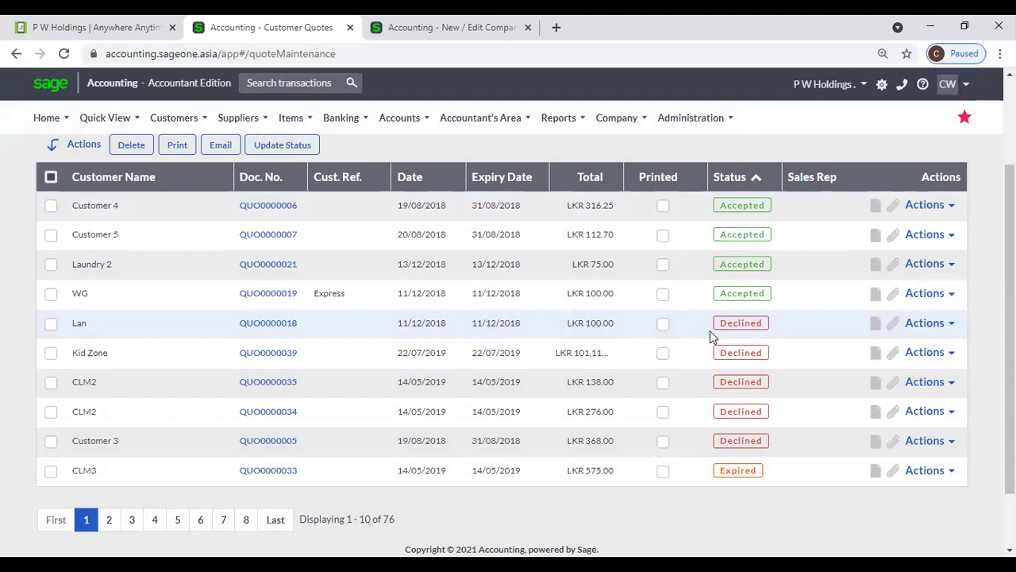
scroll(450, 316, up, 1)
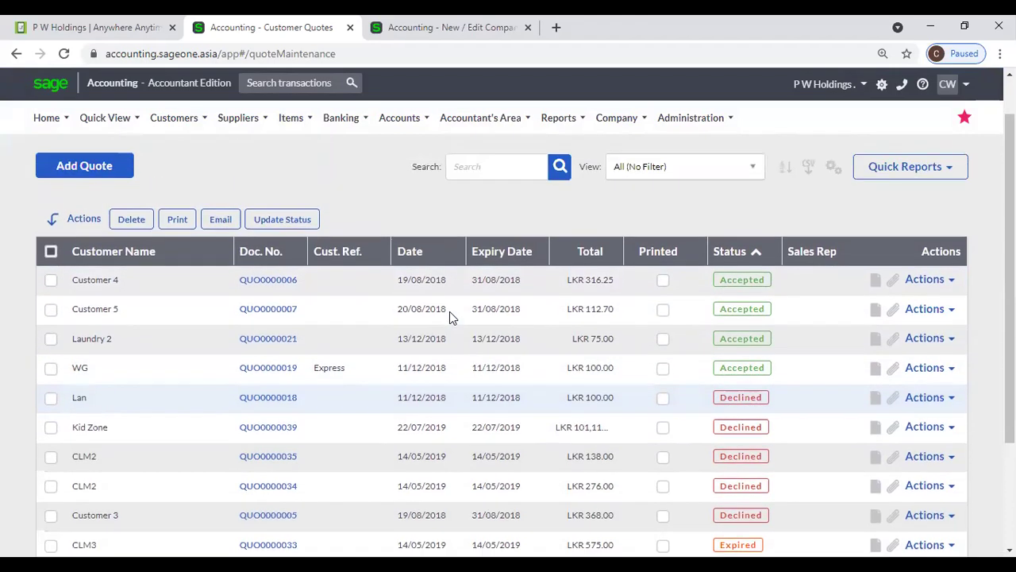
click(728, 258)
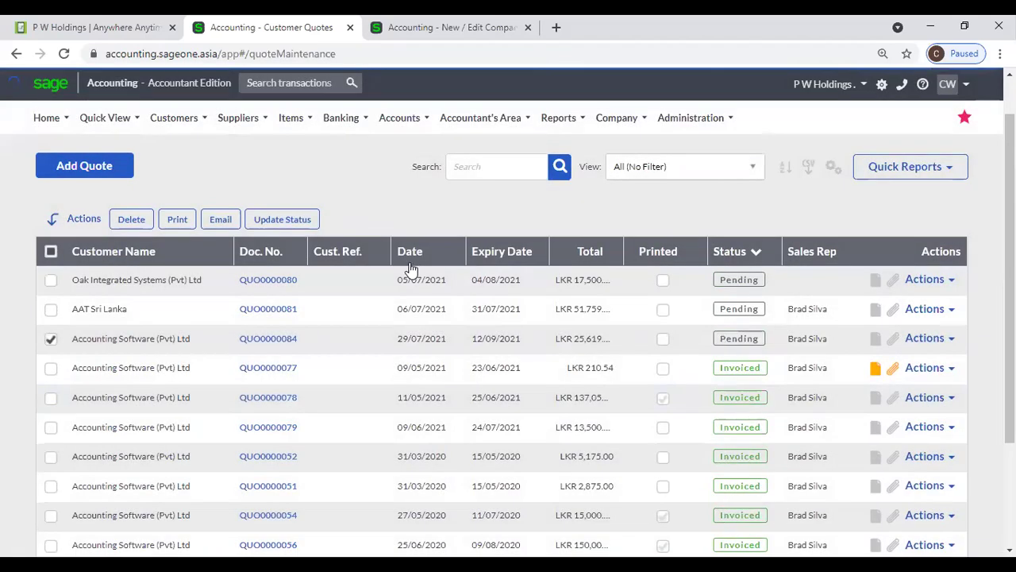
click(272, 252)
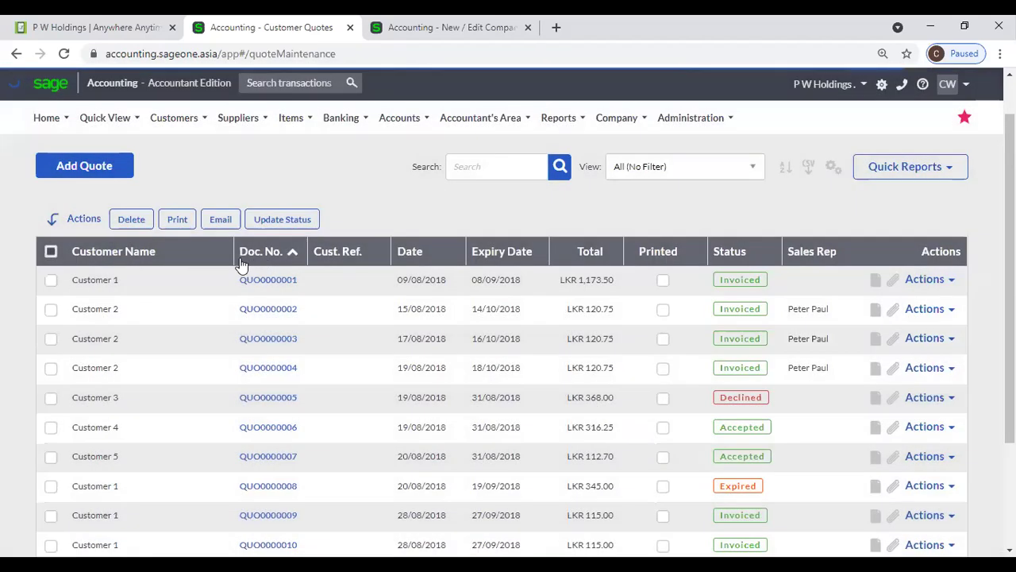
click(50, 252)
click(49, 252)
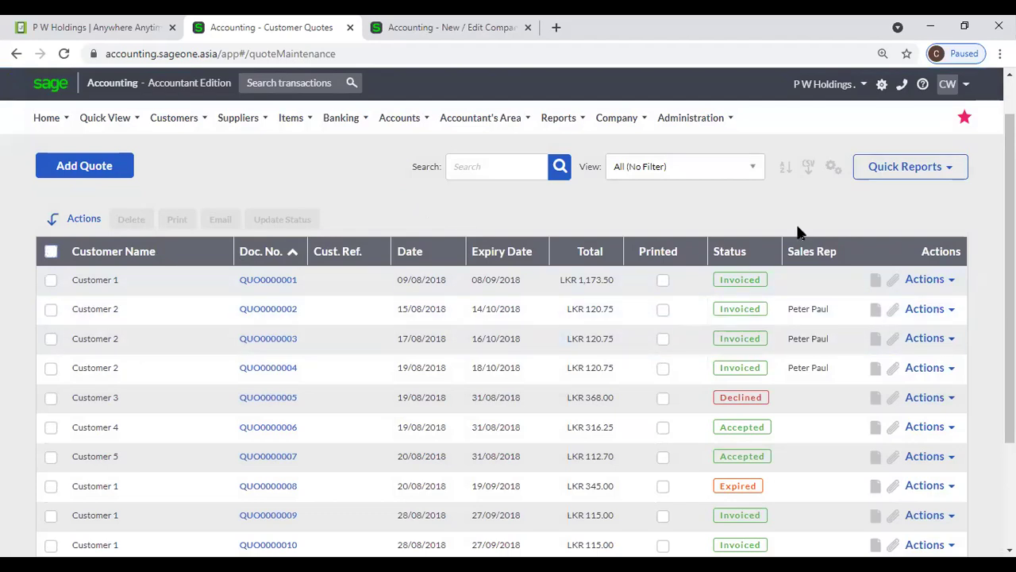
- View the column choices for customising the quote grid without saving, and the actions offered for the first quote
click(833, 167)
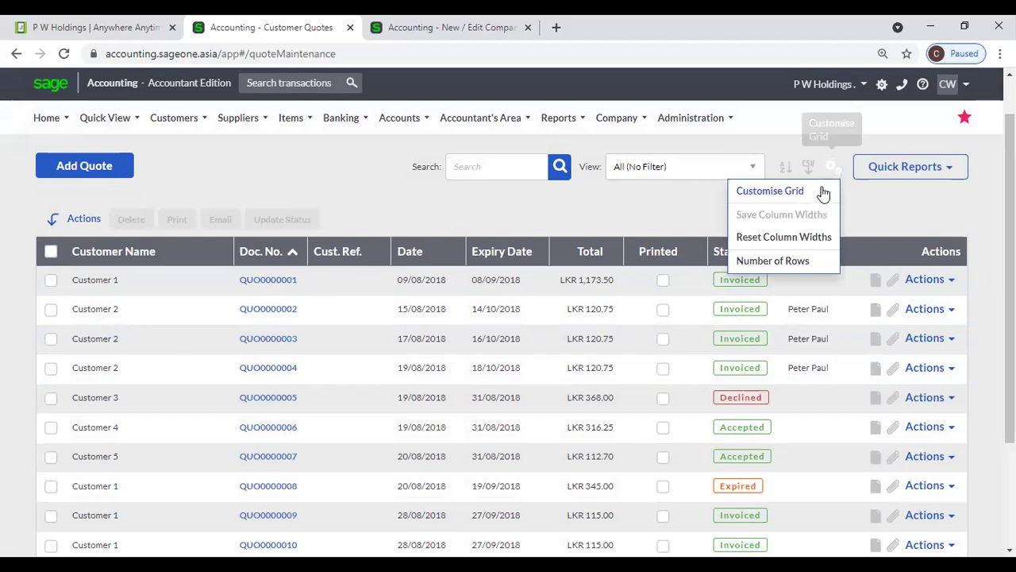
click(823, 191)
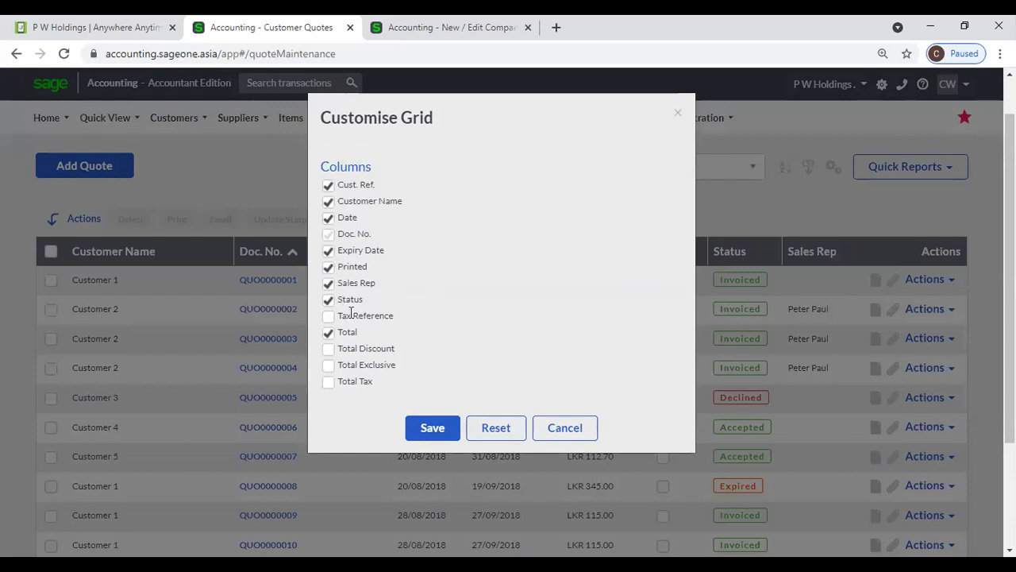
click(563, 427)
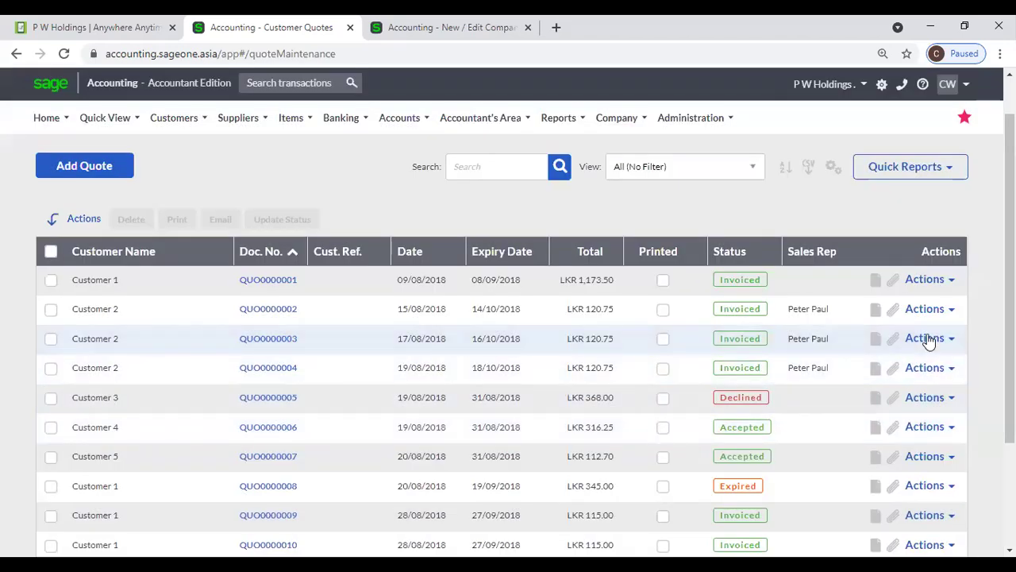
click(953, 281)
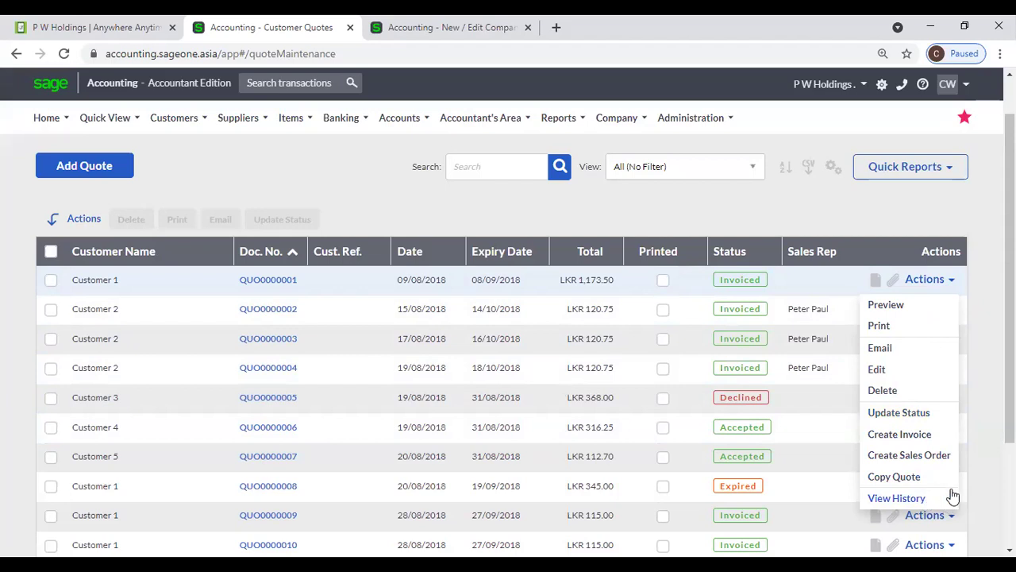
click(990, 372)
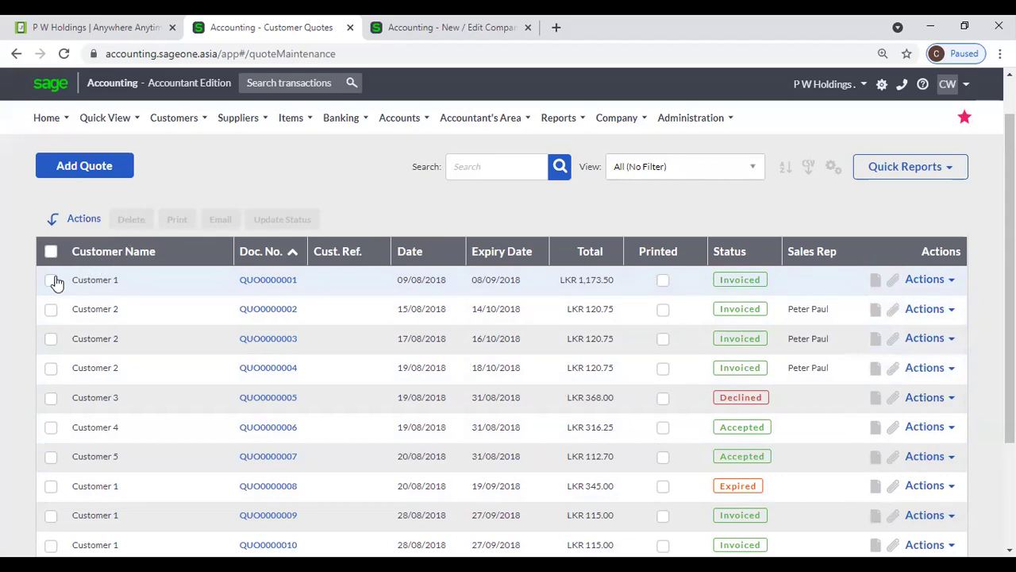
- Sort the quotes by descending document number and select the three newest ones
click(240, 253)
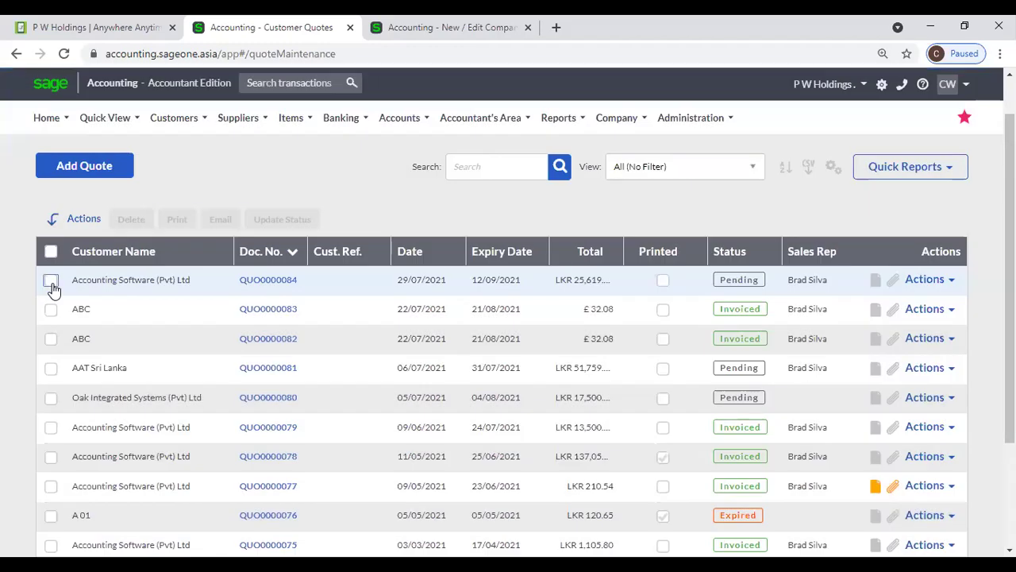
click(51, 280)
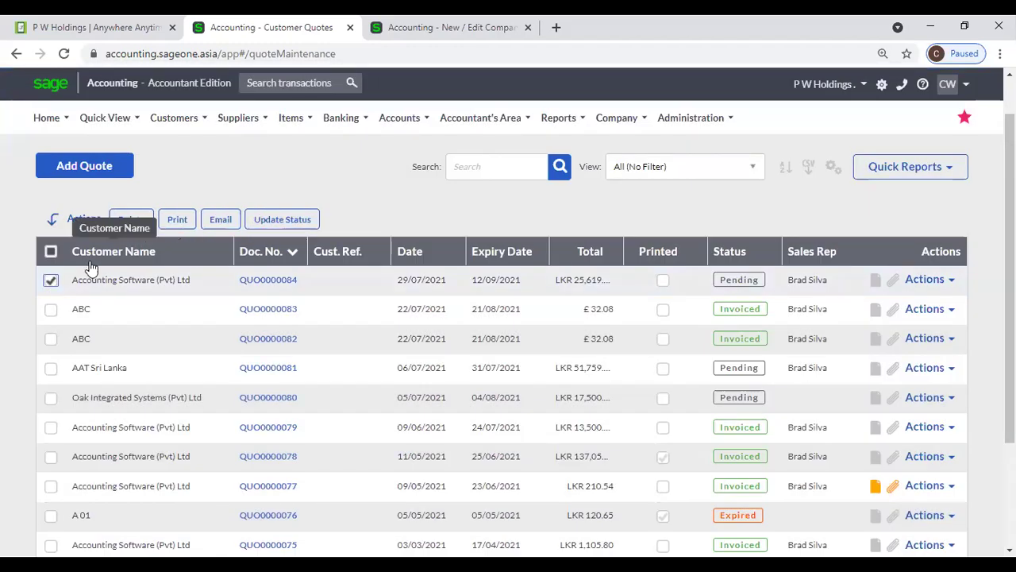
click(51, 311)
click(51, 342)
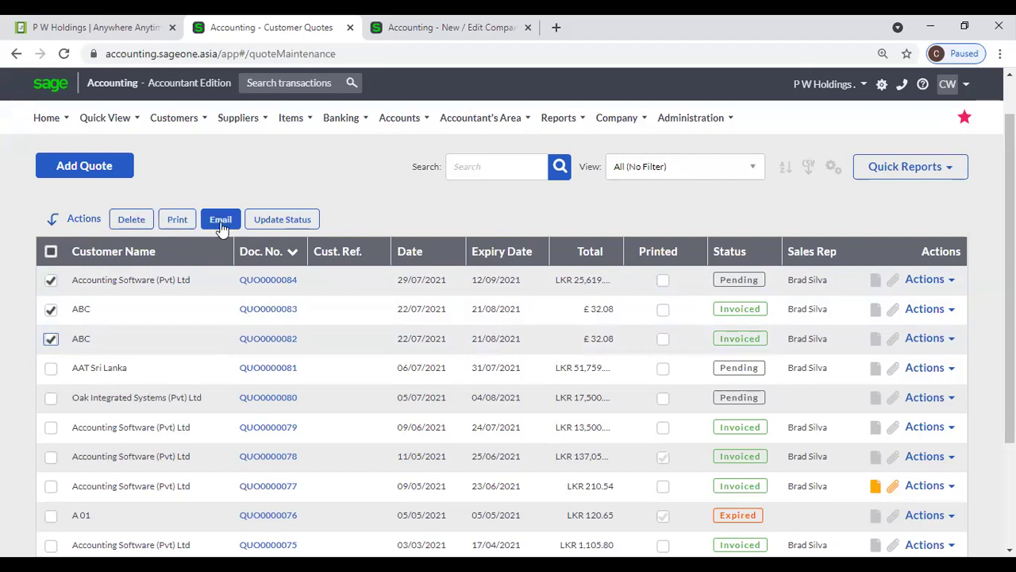
- Add the pending AAT Sri Lanka quote to the selection and view the available status choices for the selected quotes without saving
click(50, 370)
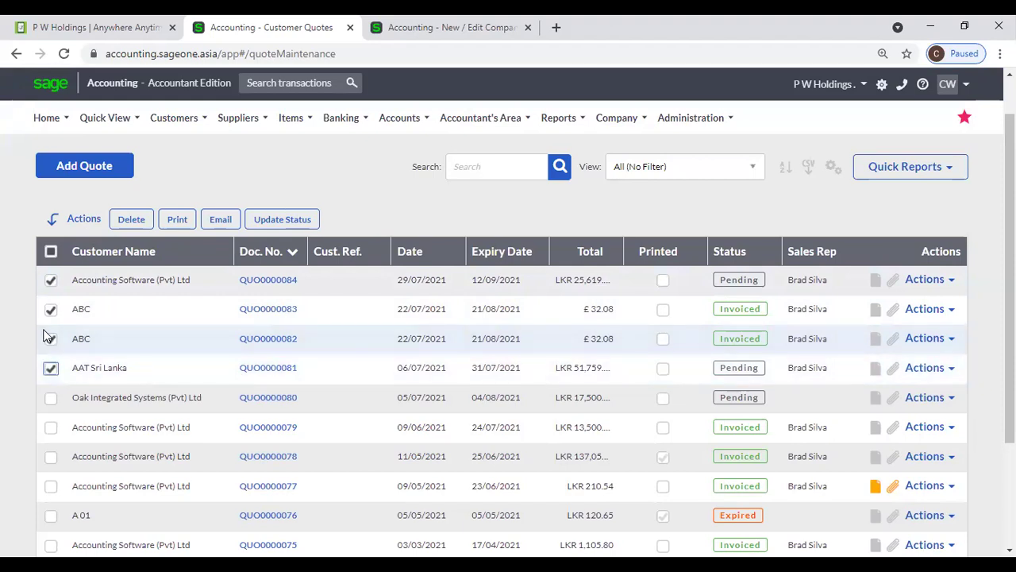
click(48, 336)
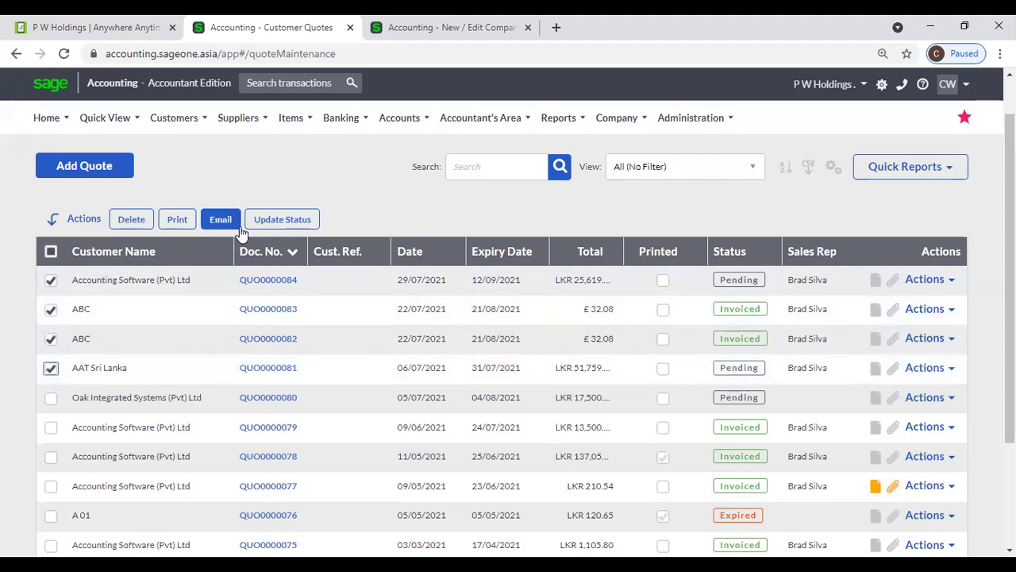
click(280, 222)
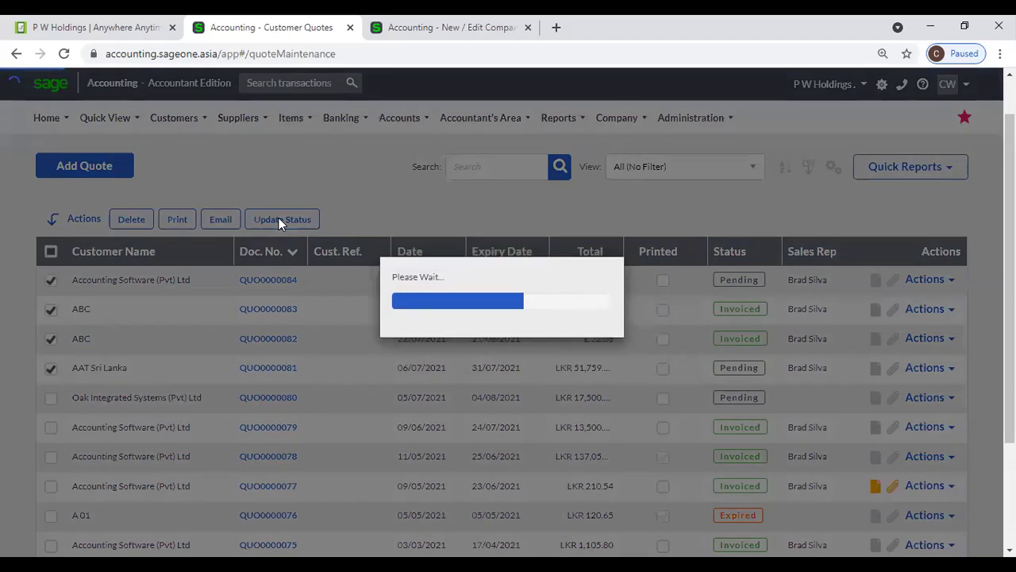
click(537, 172)
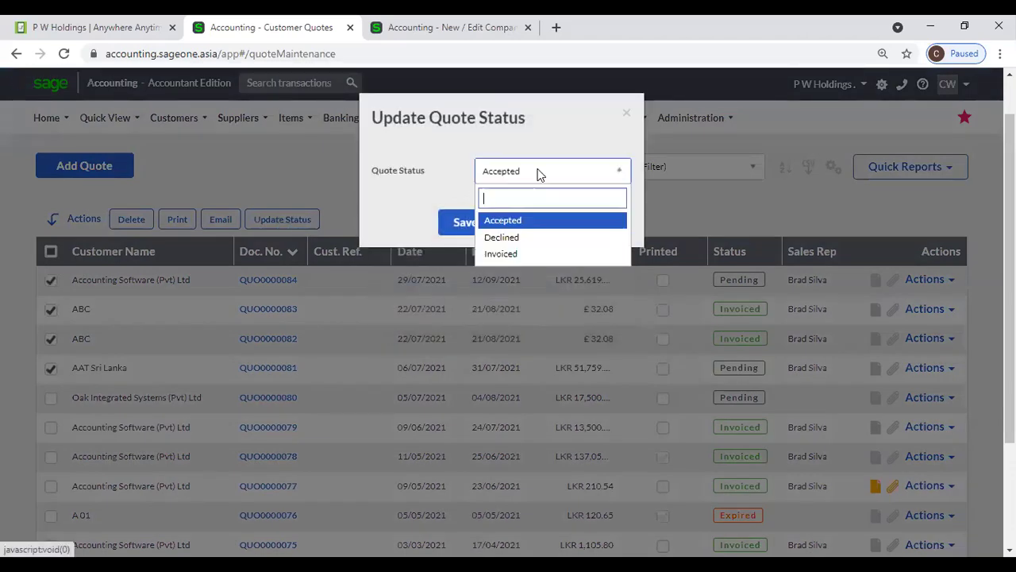
click(631, 109)
click(629, 113)
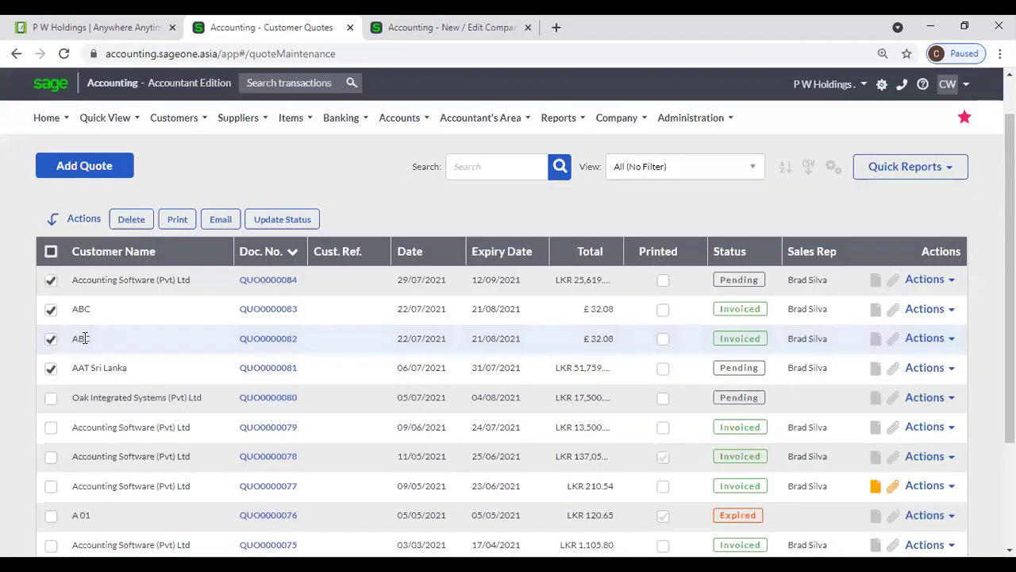
click(316, 221)
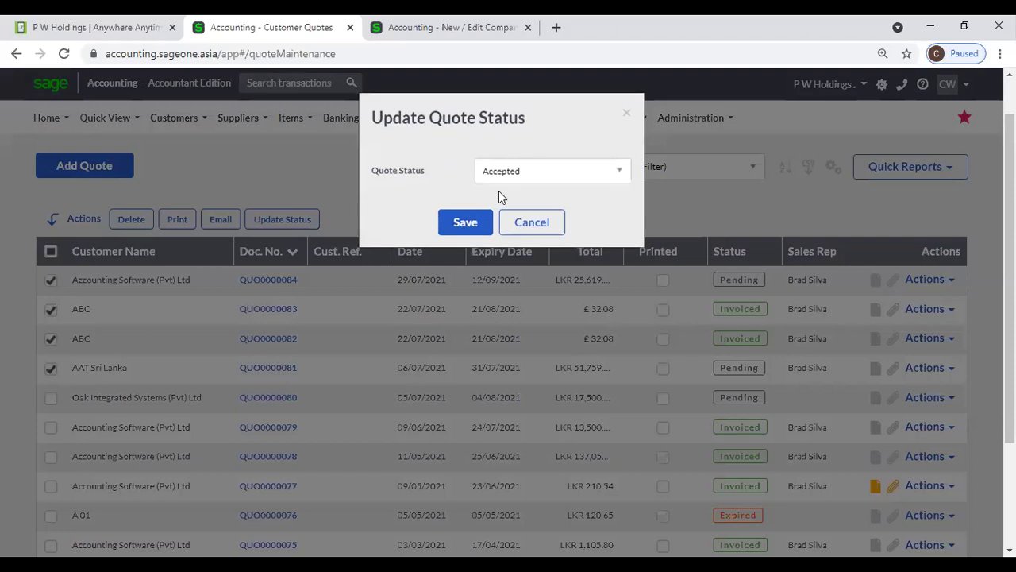
click(587, 173)
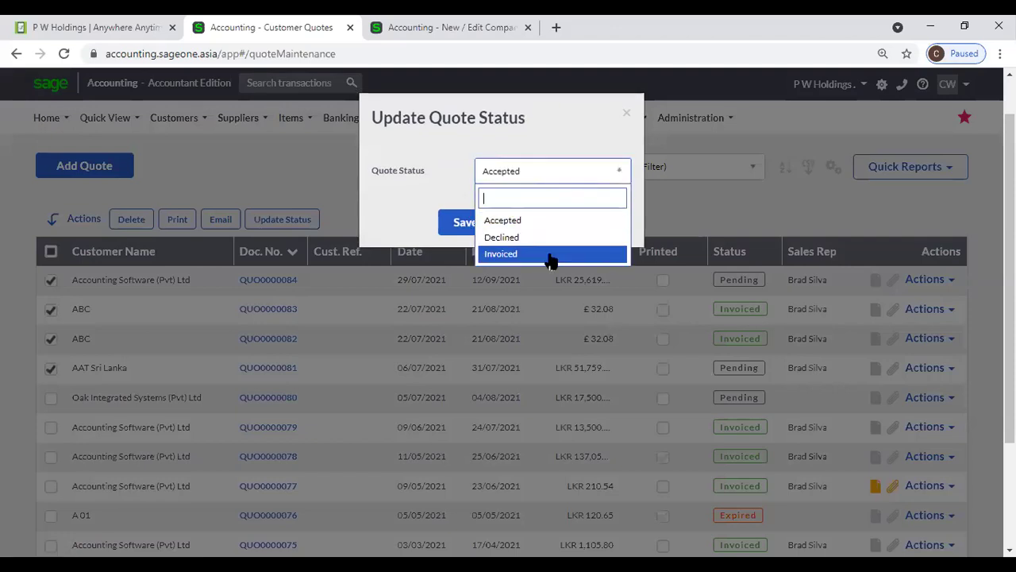
click(415, 179)
click(531, 222)
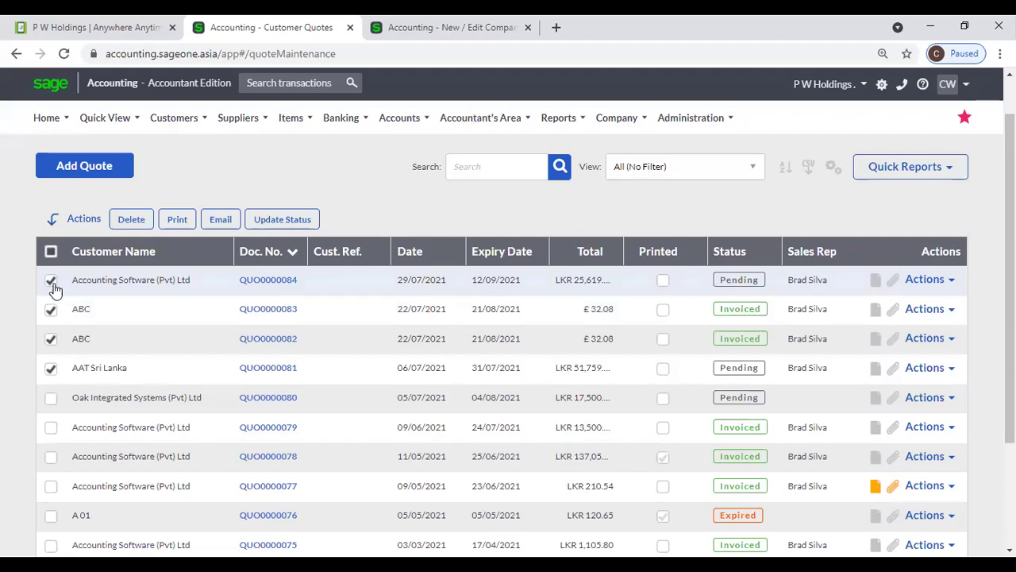
- Clear the selection of the four newest quotes
click(50, 281)
click(50, 309)
click(50, 368)
click(50, 339)
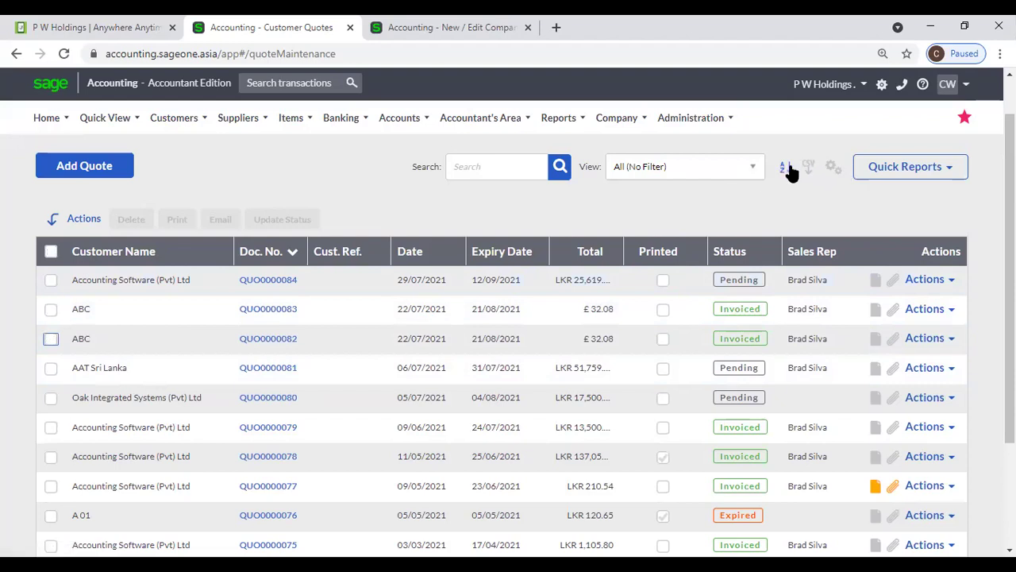
- Filter the quote list to quotes dated today, and change the filter to declined quotes
click(721, 167)
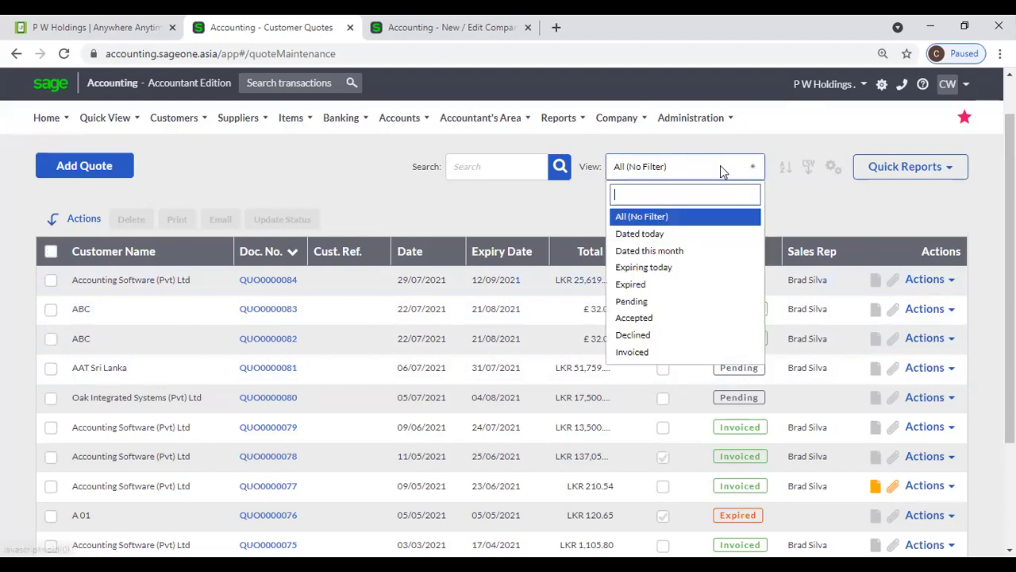
click(690, 233)
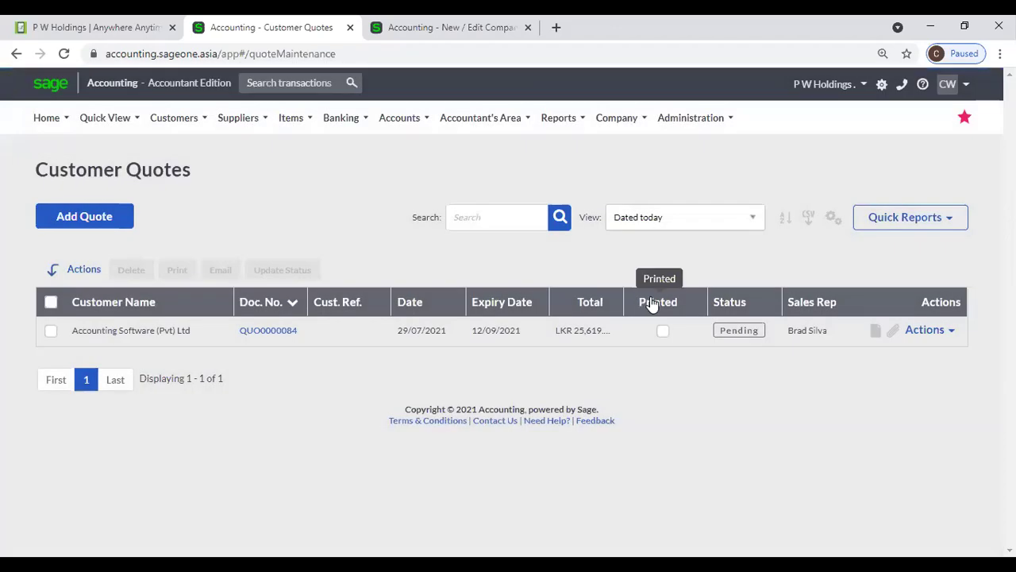
click(676, 225)
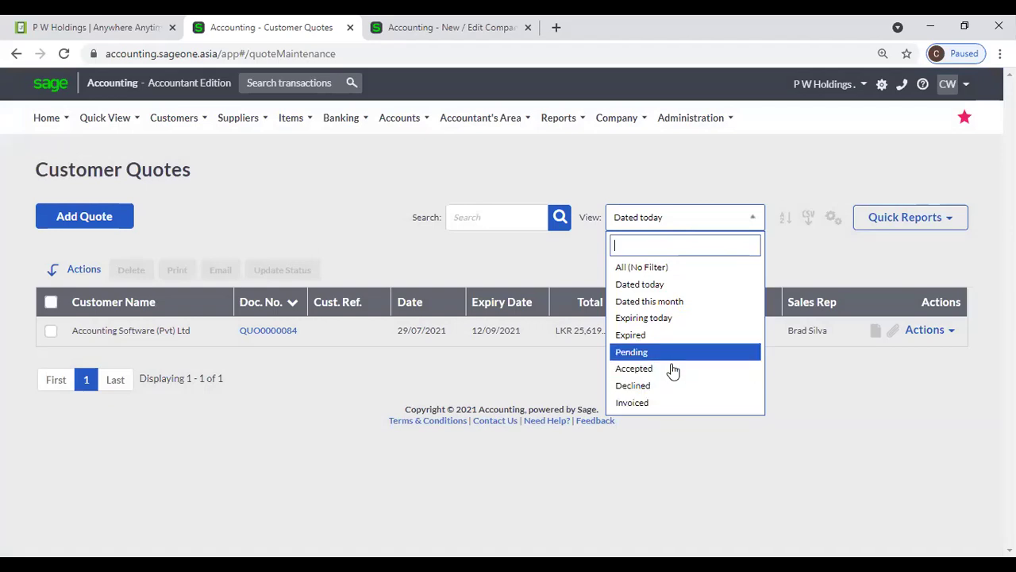
click(677, 393)
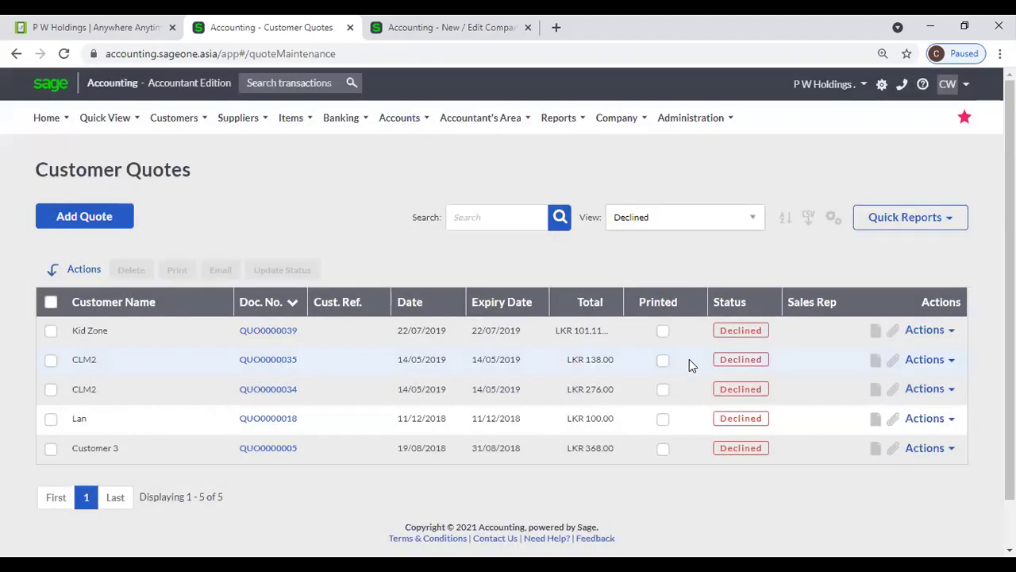
- Sort the declined quotes by Customer Name from A to Z and by Total from smallest to largest
click(783, 223)
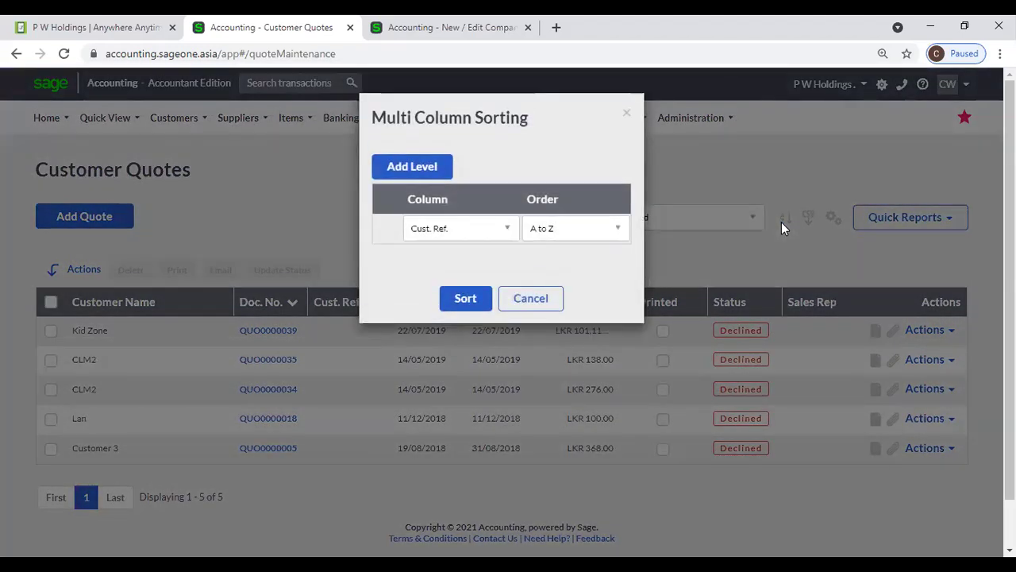
click(460, 227)
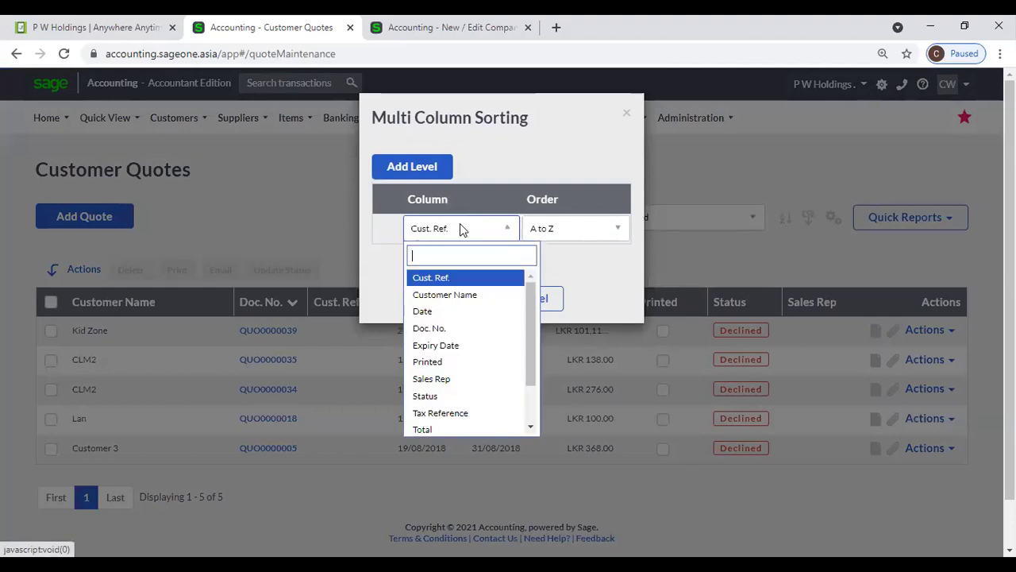
click(449, 295)
click(409, 167)
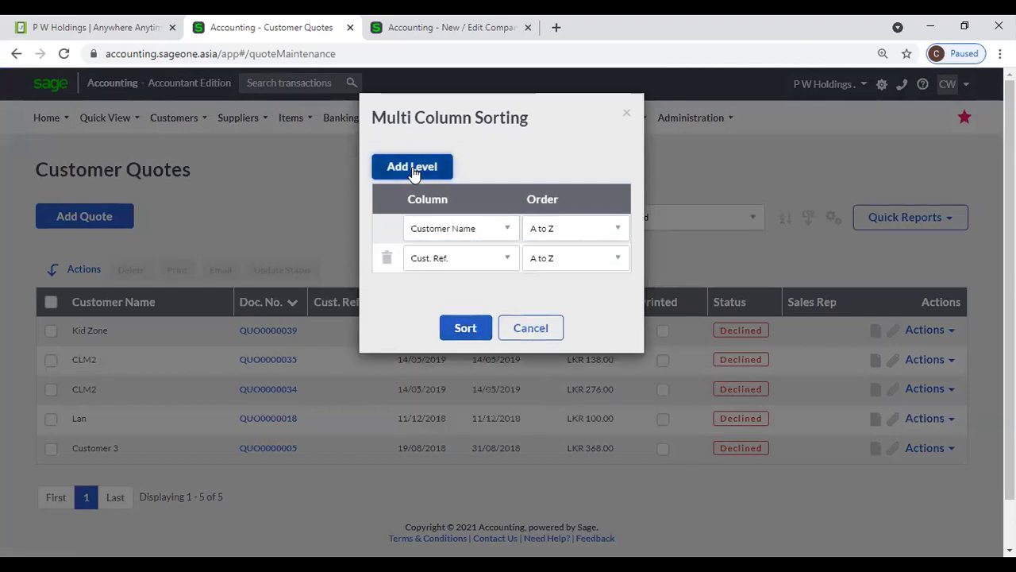
click(472, 261)
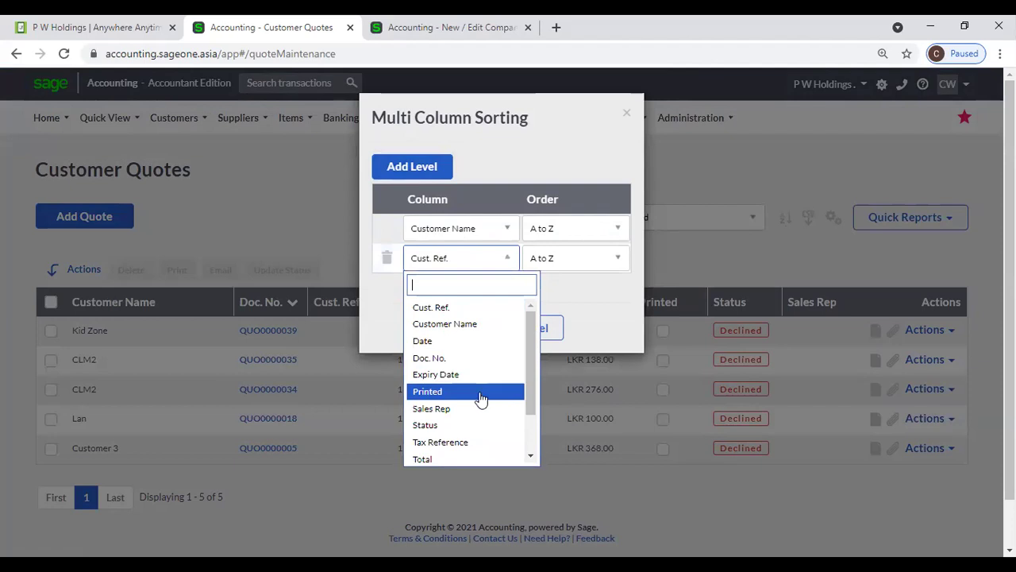
click(455, 461)
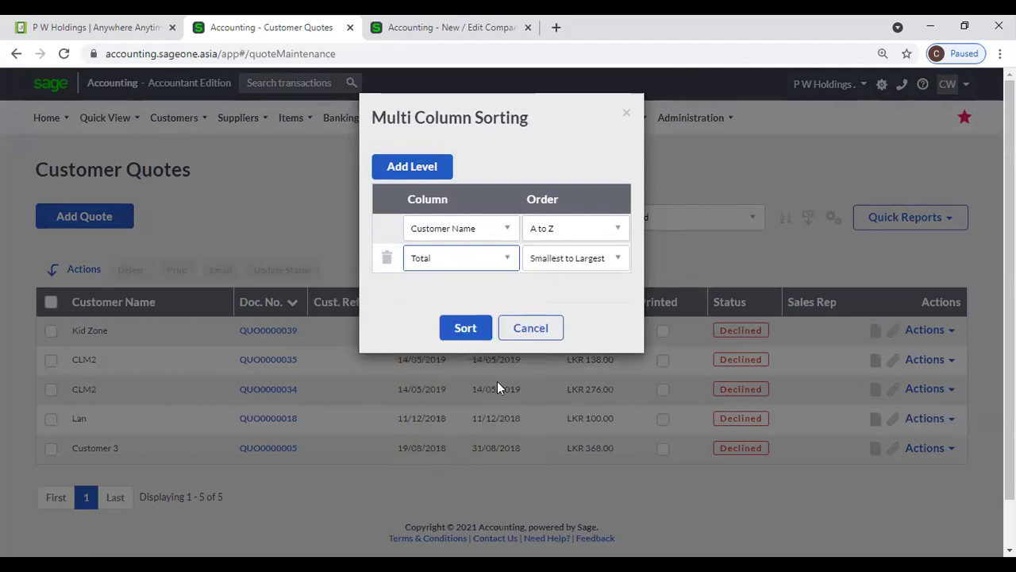
click(468, 328)
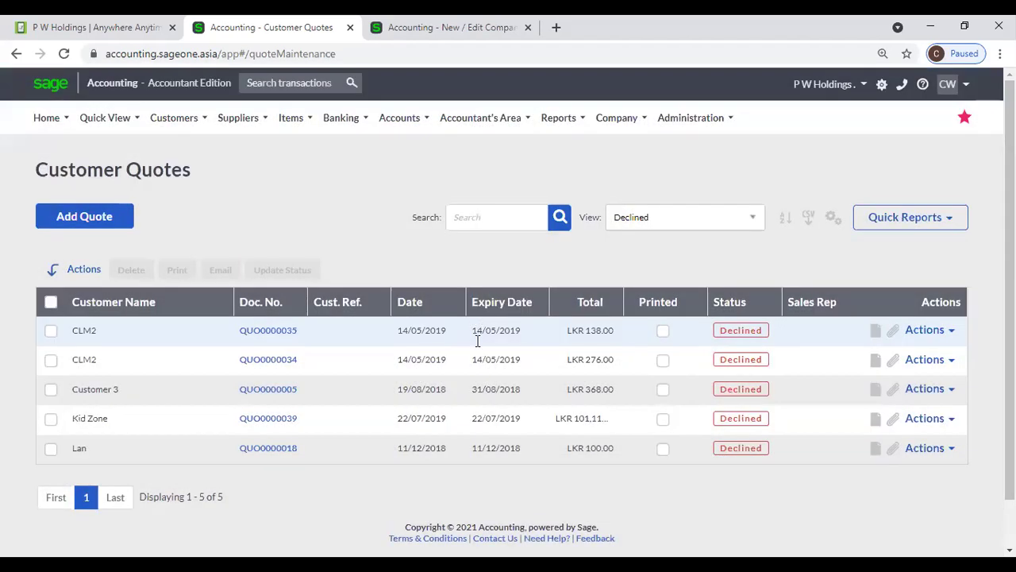
- Remove the status filter to list all quotes and look through them
click(758, 216)
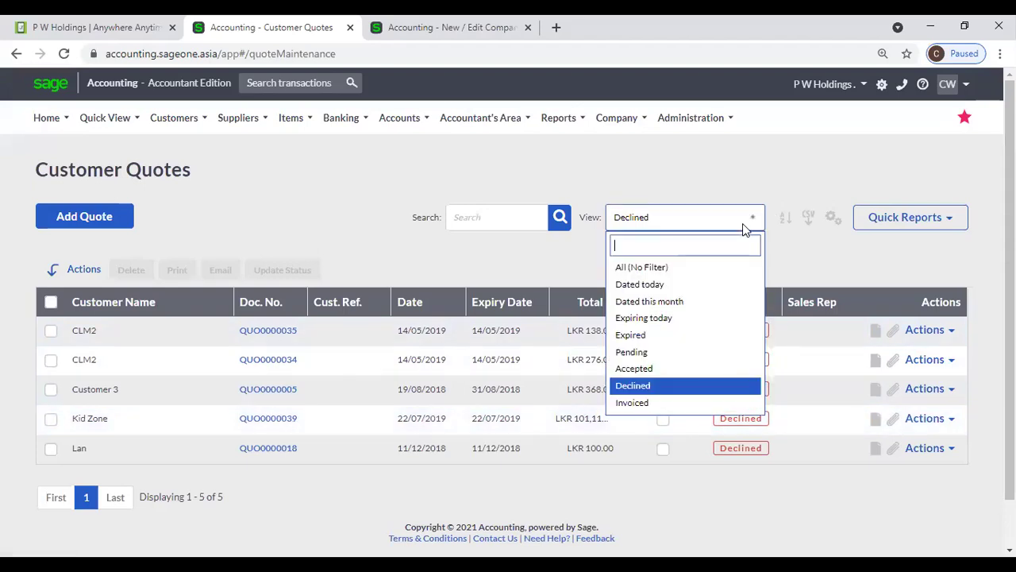
click(667, 268)
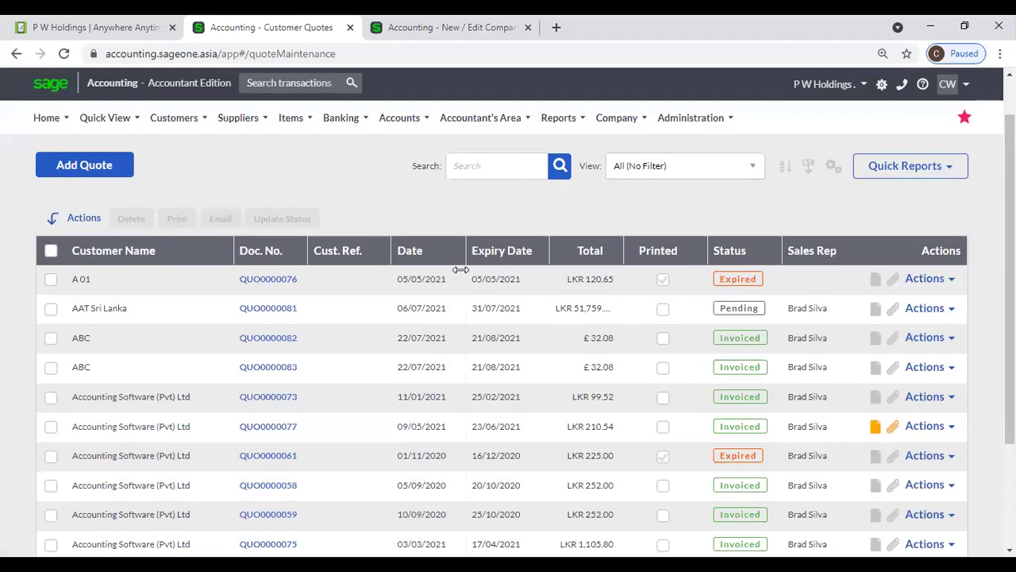
scroll(461, 269, down, 2)
scroll(461, 269, up, 2)
- Search the quotes for 0075 and clear the search
click(500, 220)
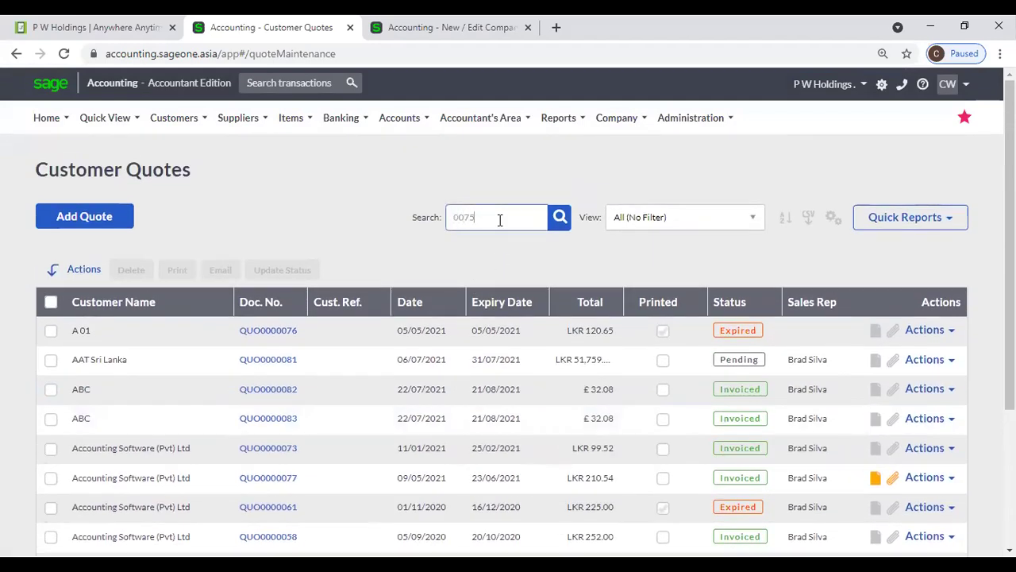
key(Return)
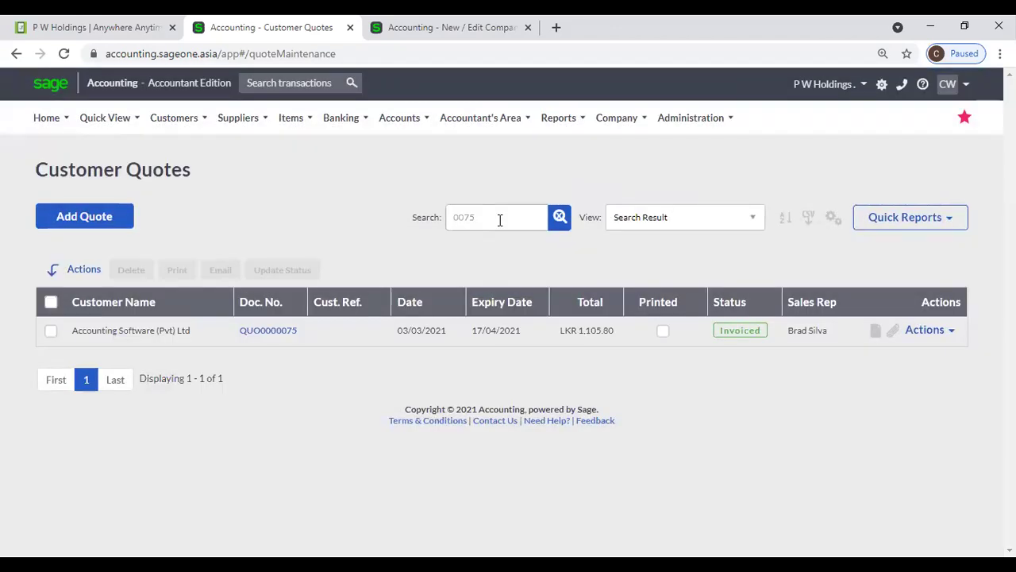
click(556, 218)
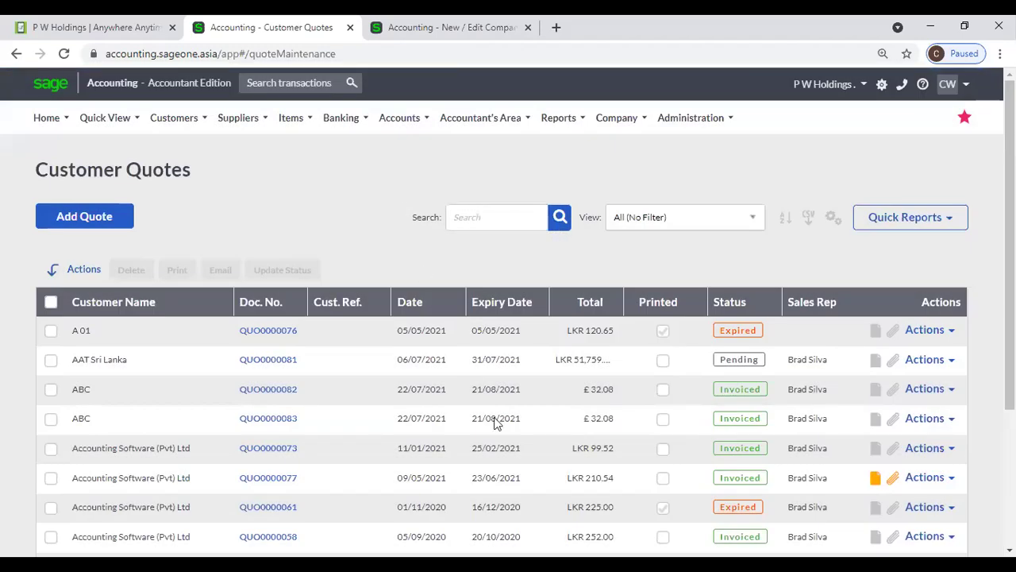
- View the document notes of the Accounting Software (Pvt) Ltd quote dated 09/05/2021, close them and check the paging below the list
scroll(867, 484, down, 1)
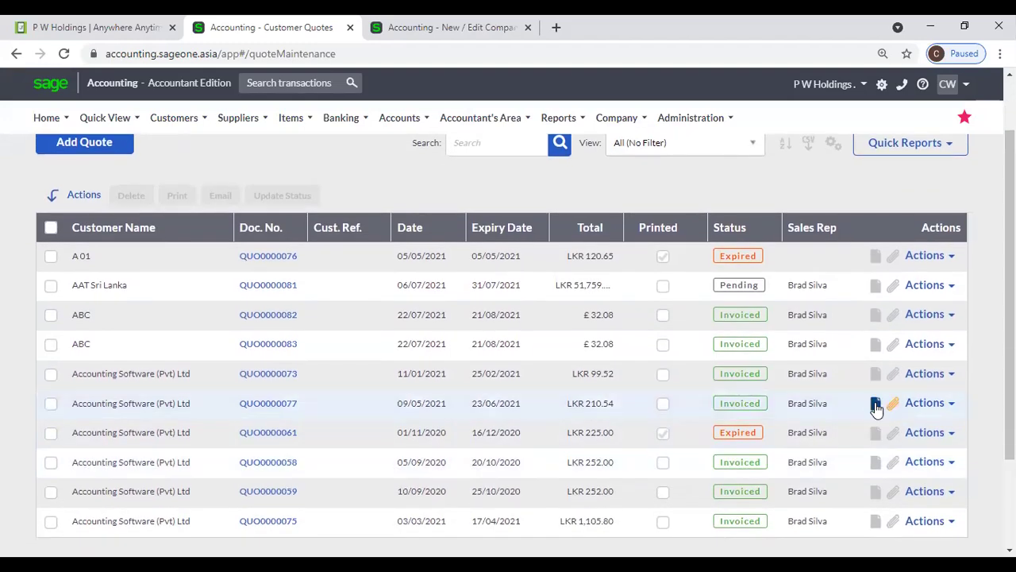
click(876, 405)
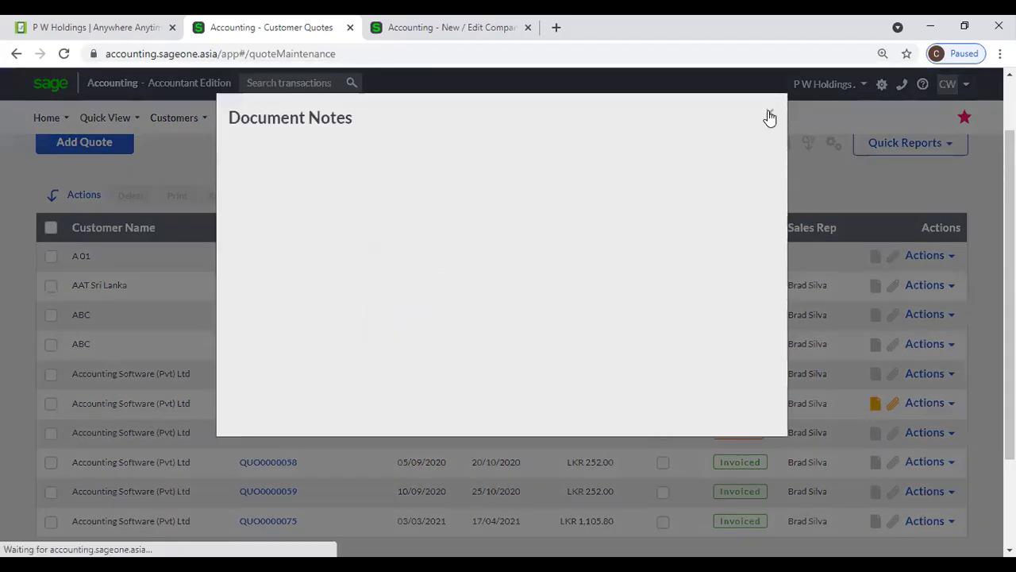
click(769, 117)
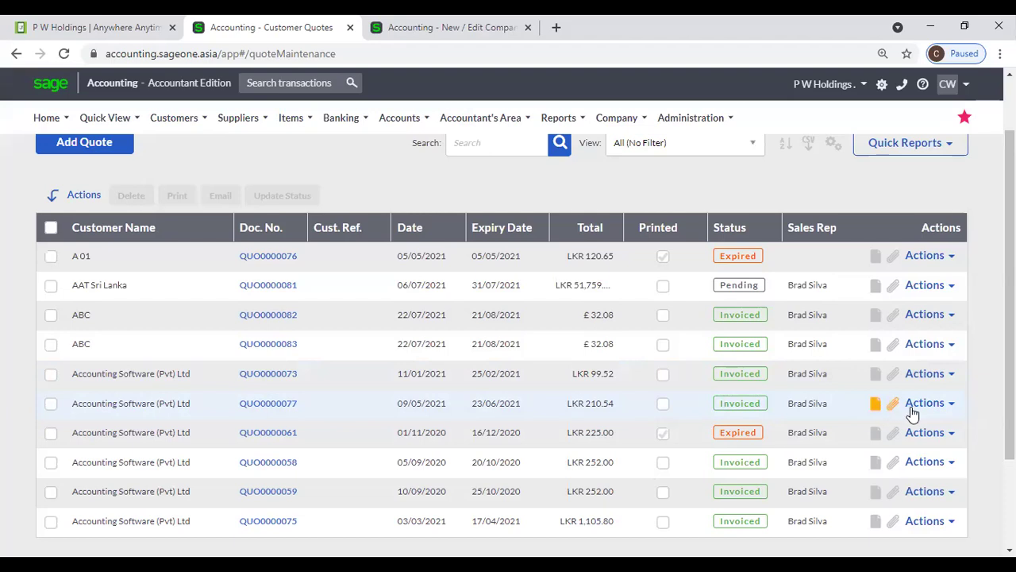
scroll(354, 524, down, 2)
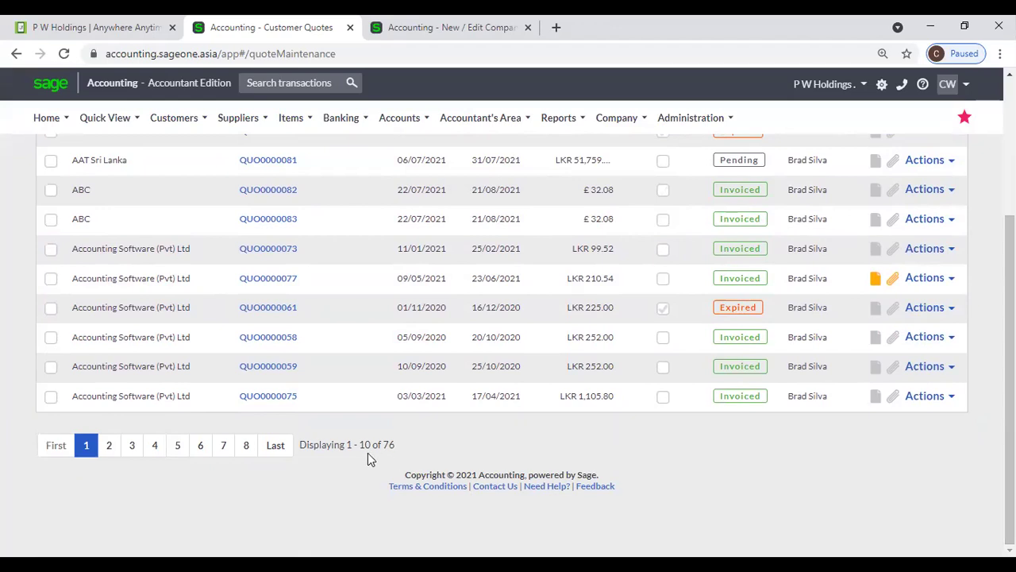
scroll(364, 454, up, 2)
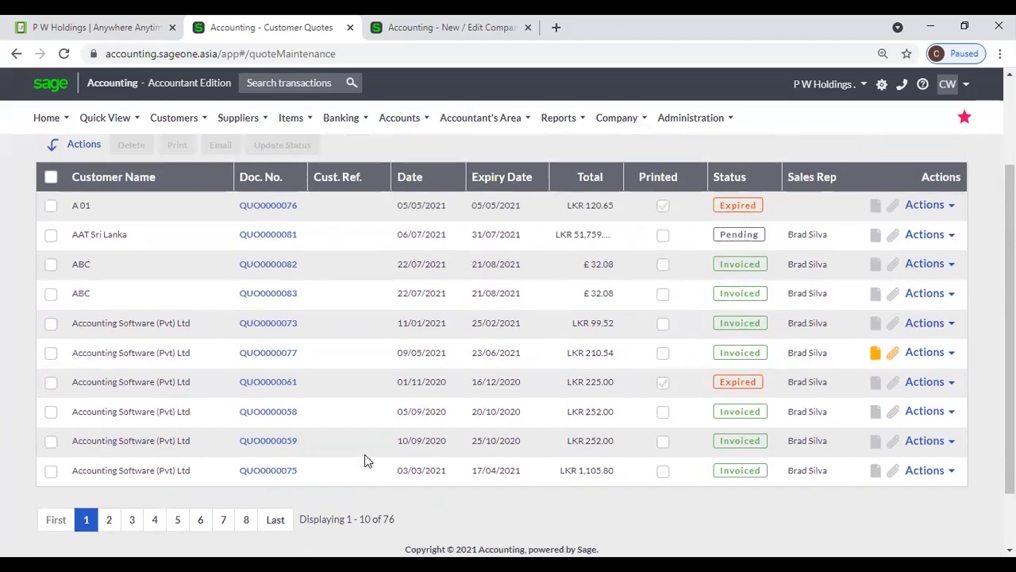
scroll(364, 454, up, 1)
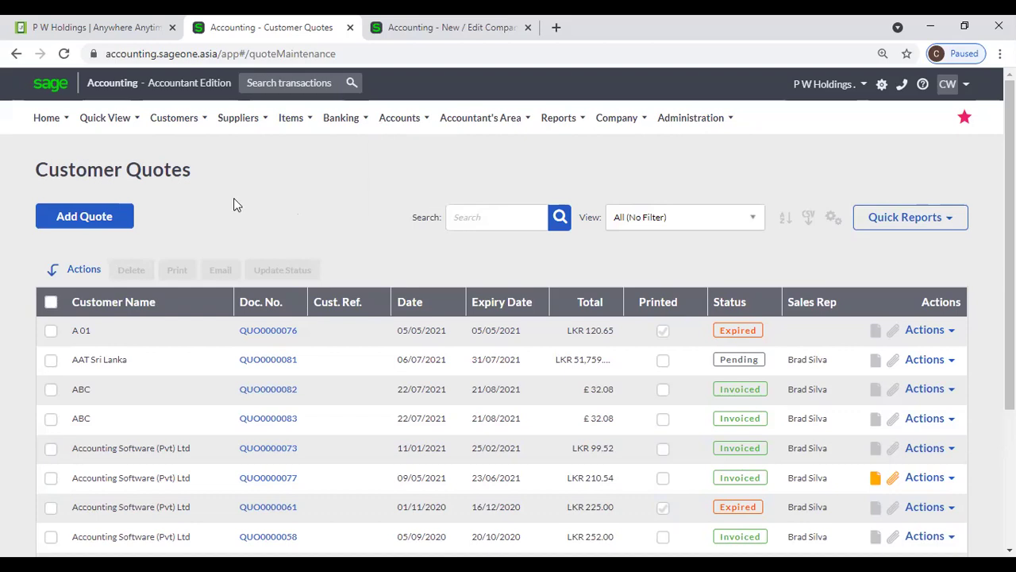
- Open the list of customer sales orders and start a new sales order
click(174, 118)
mouse_move(251, 201)
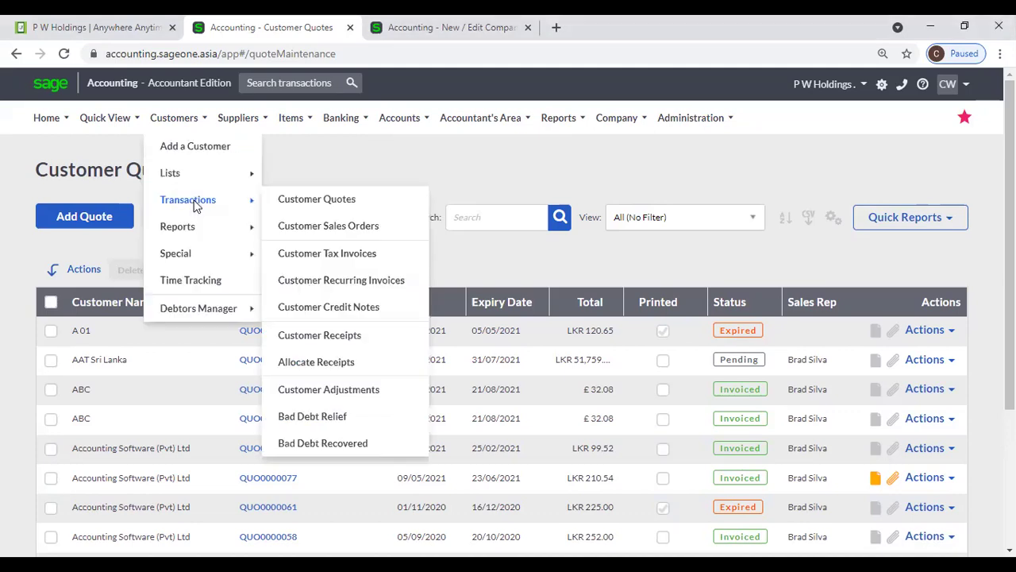
click(397, 228)
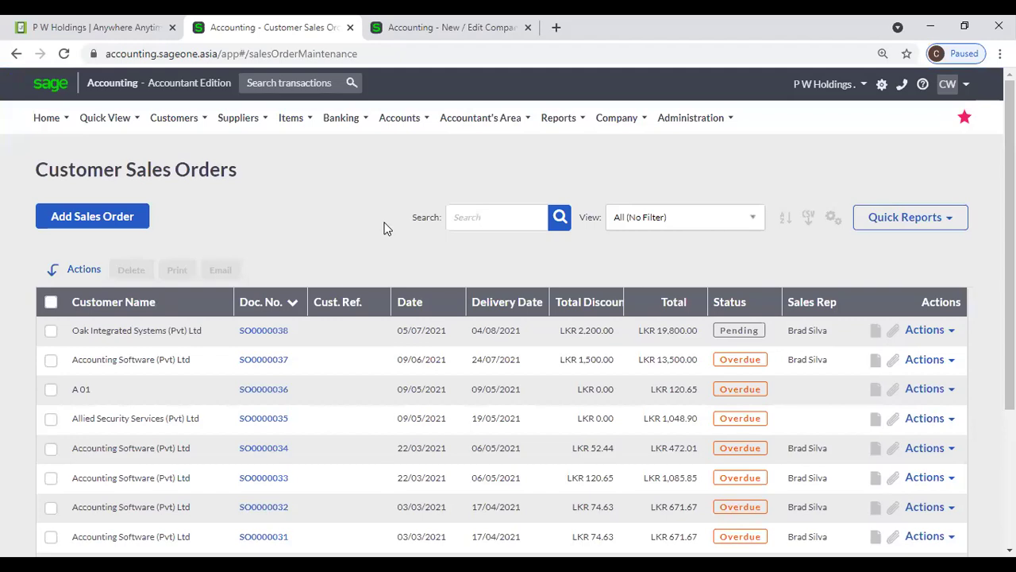
click(177, 130)
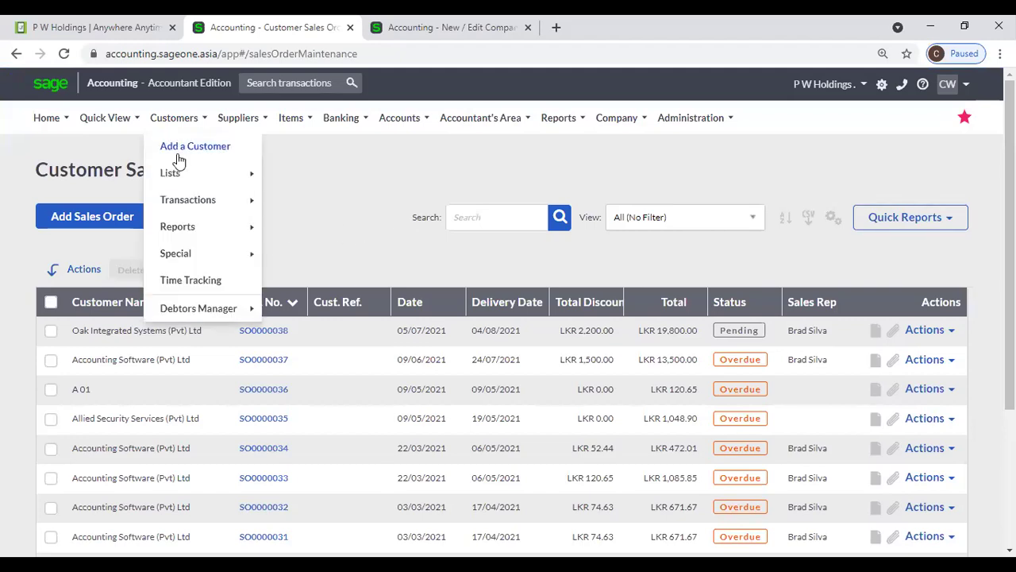
mouse_move(190, 204)
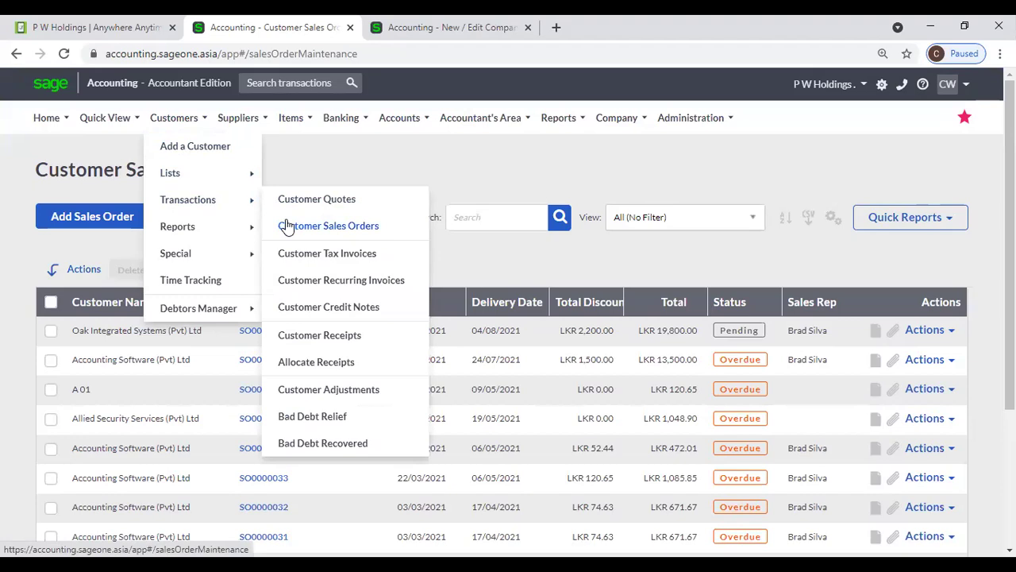
click(135, 216)
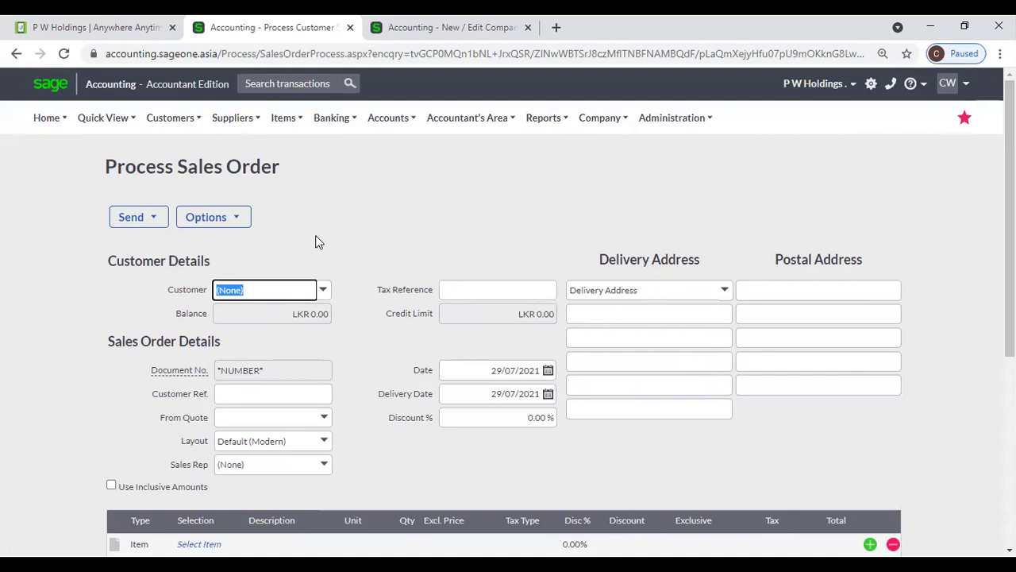
- Select Accounting Software (Pvt) Ltd as the customer of the new sales order
click(347, 232)
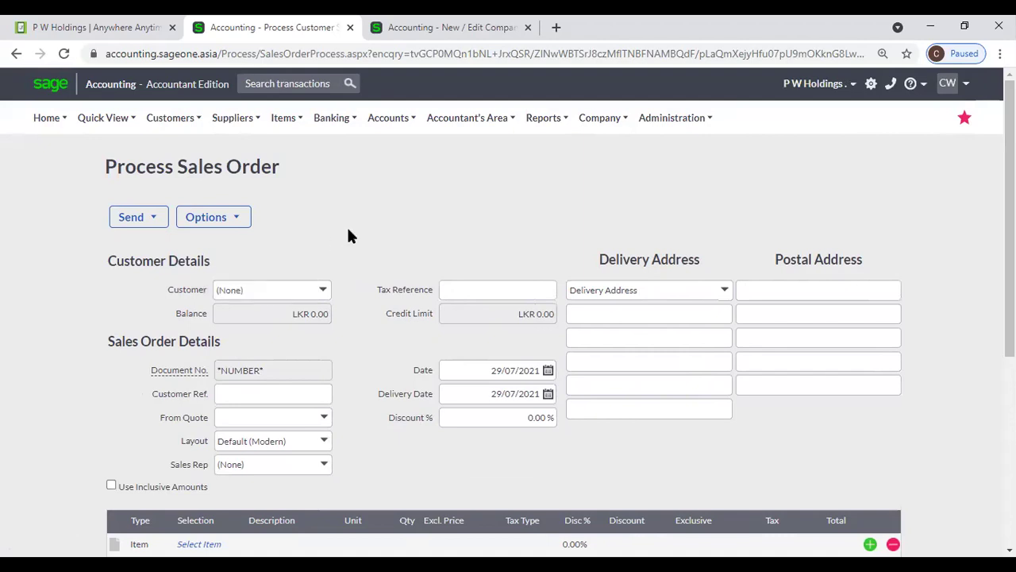
click(323, 291)
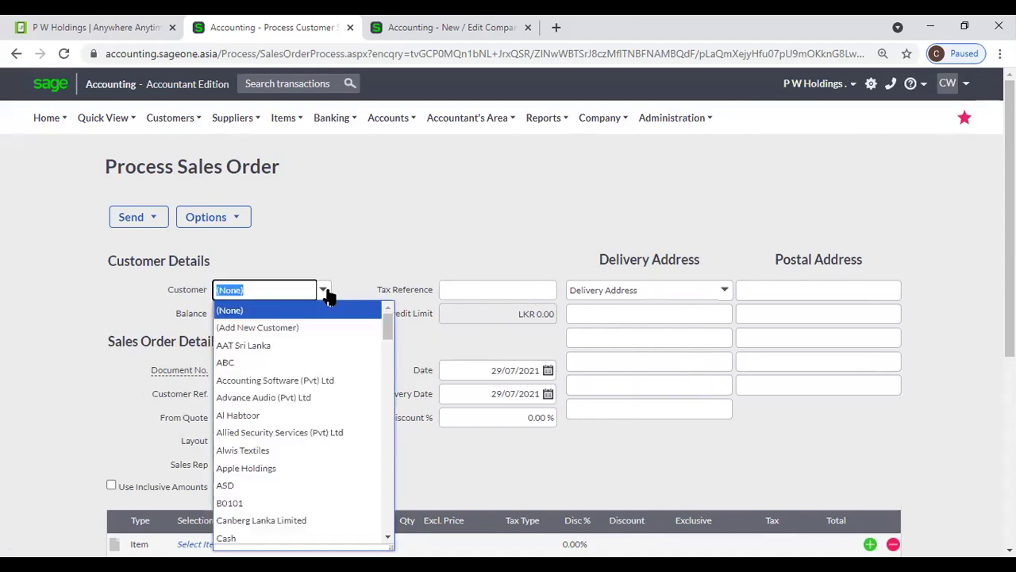
click(332, 381)
- Add item 202121280, PARACETAMOL SYRUP(PAED), to the first order line with a quantity of 10
scroll(373, 252, down, 2)
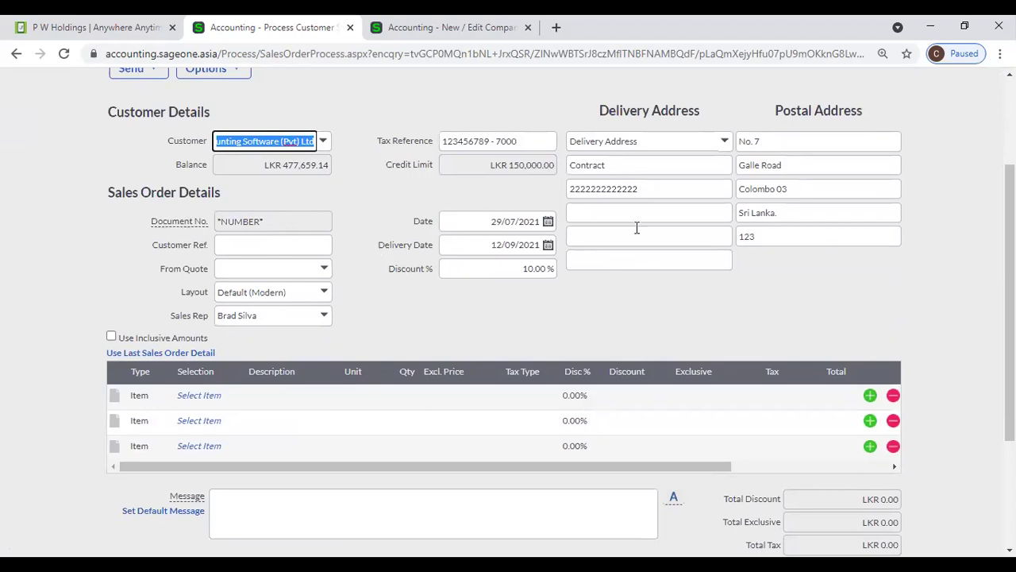
scroll(356, 331, down, 1)
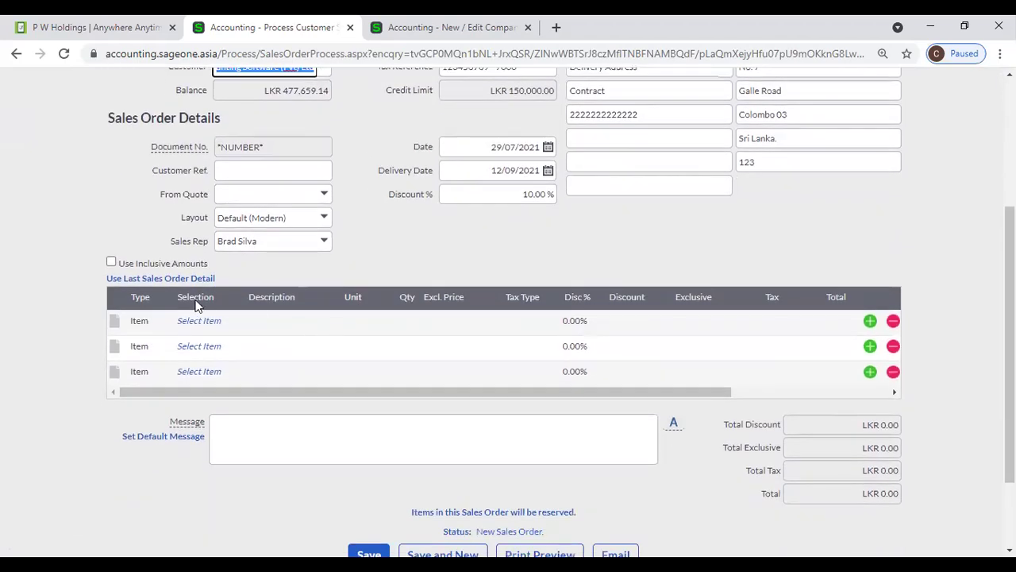
click(188, 320)
click(236, 324)
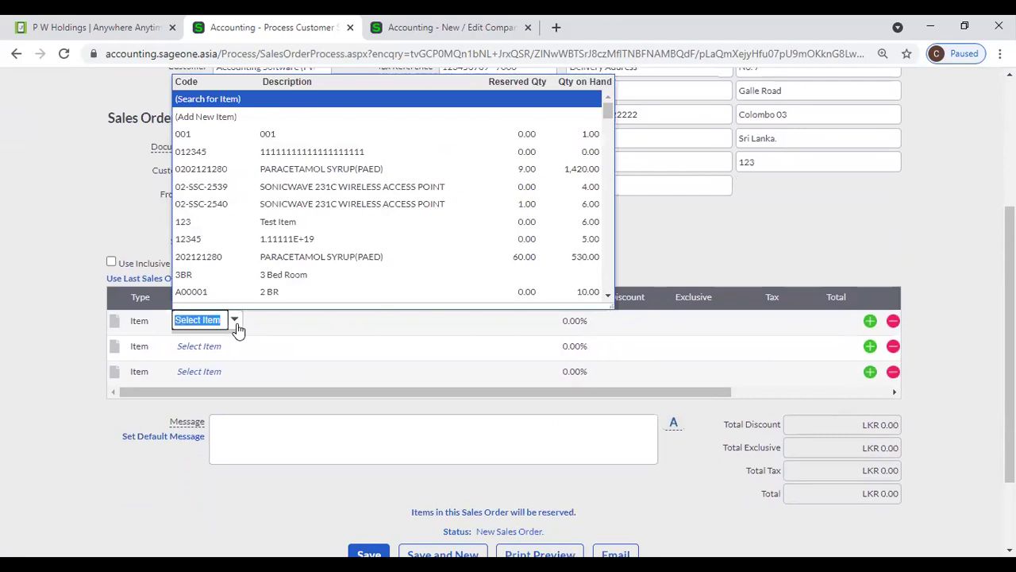
click(293, 262)
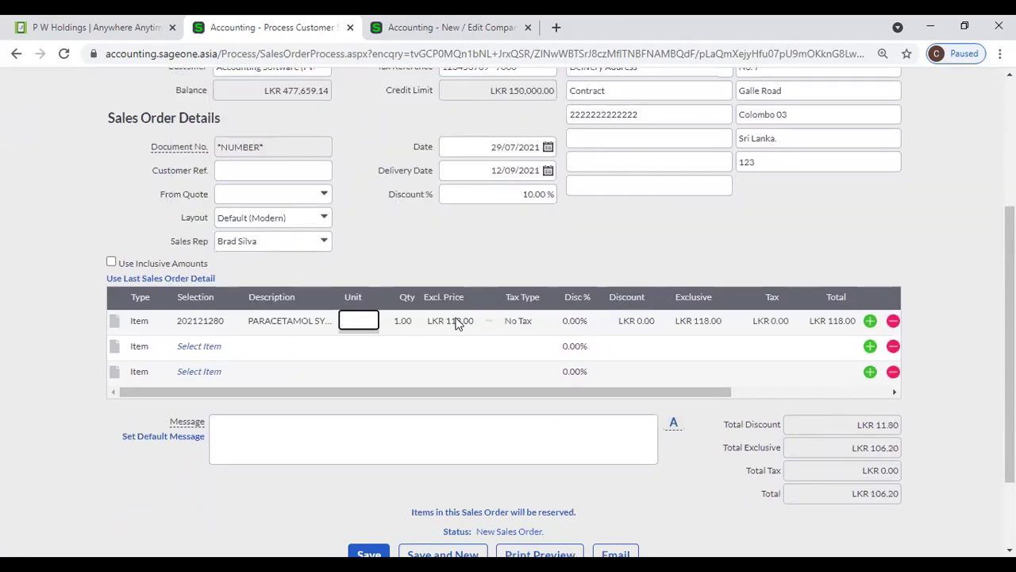
key(Tab)
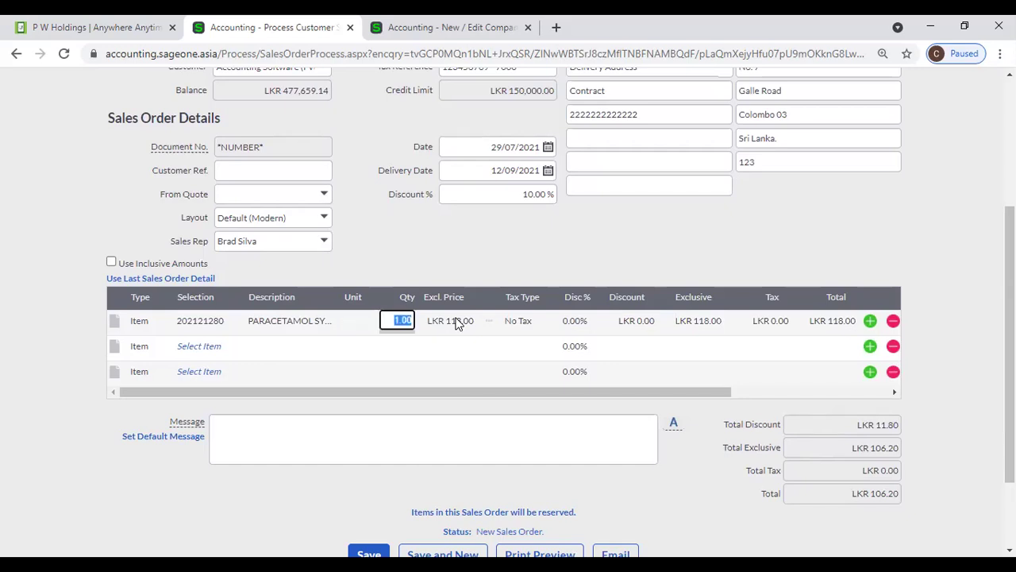
text(10)
key(Tab)
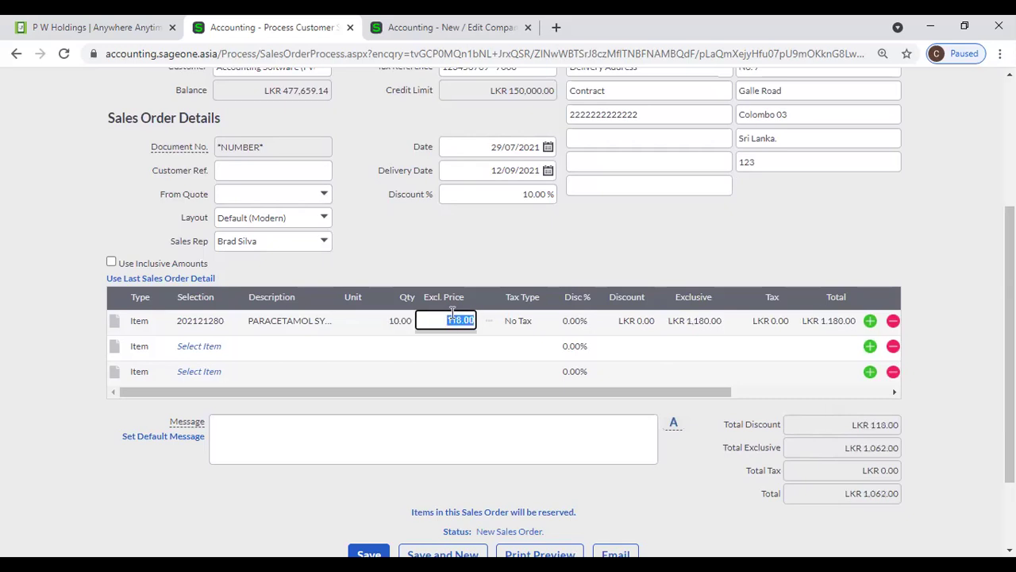
click(460, 269)
scroll(460, 331, down, 1)
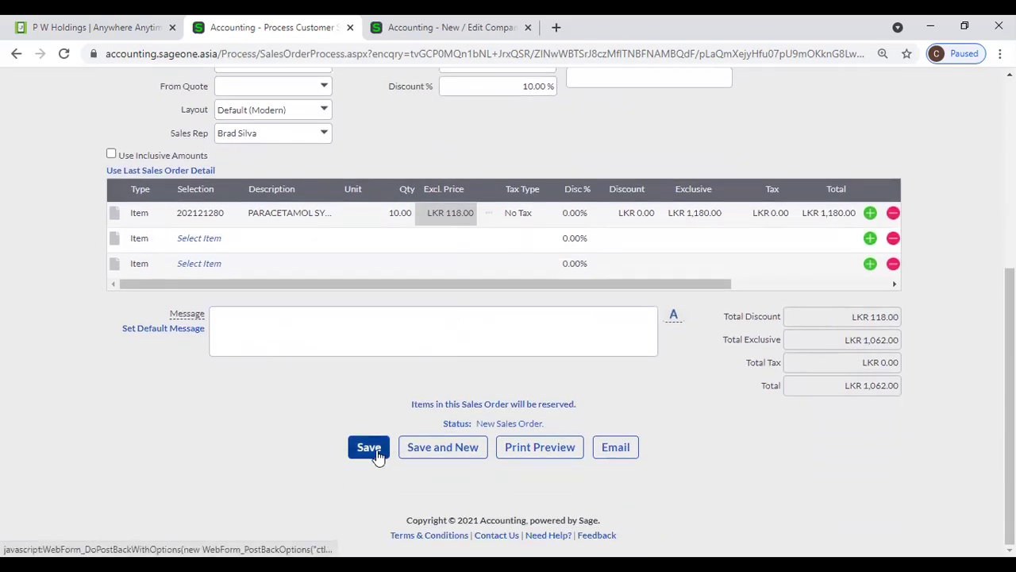
- Leave the sales order unsaved, open the customer quotes list and show the actions for the Accounting Software (Pvt) Ltd quote dated 29/07/2021
scroll(375, 449, up, 2)
scroll(378, 457, up, 3)
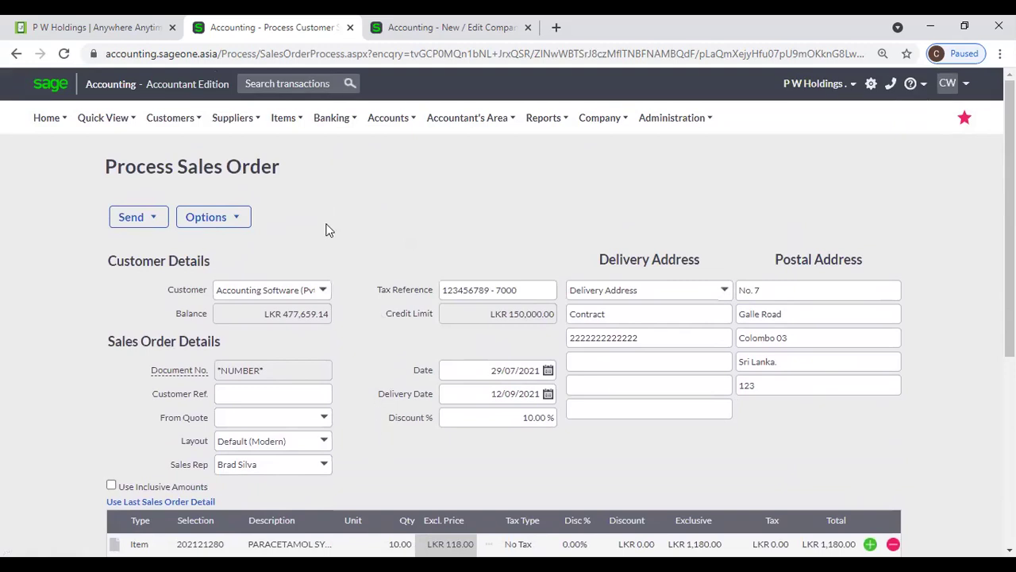
mouse_move(240, 111)
mouse_move(247, 198)
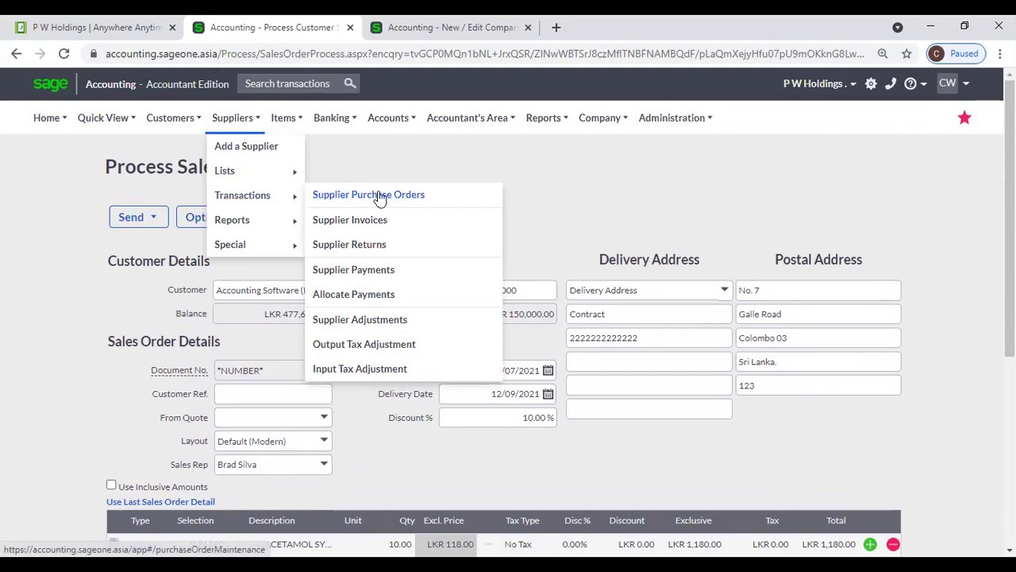
mouse_move(170, 118)
mouse_move(177, 195)
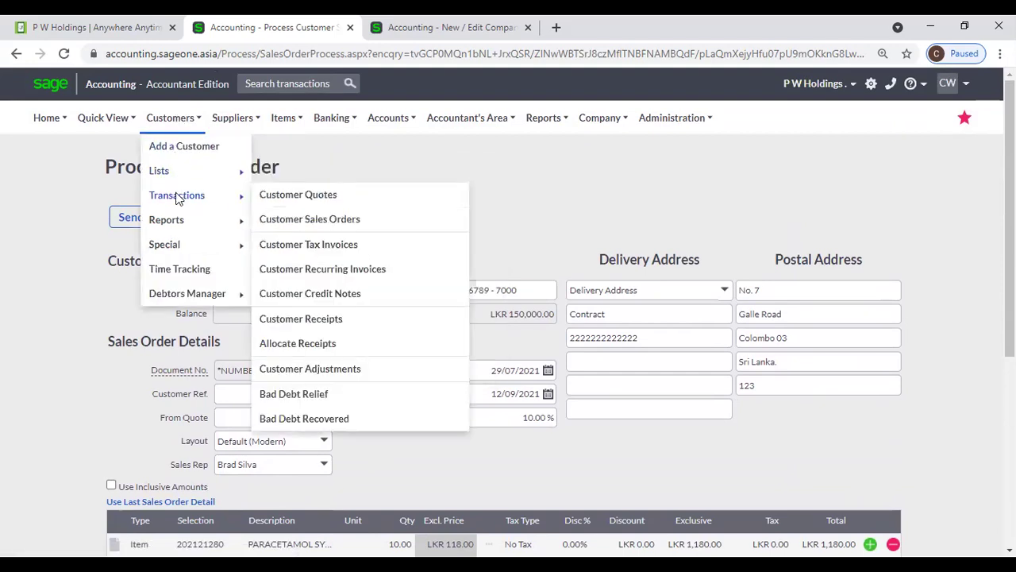
click(300, 198)
click(579, 139)
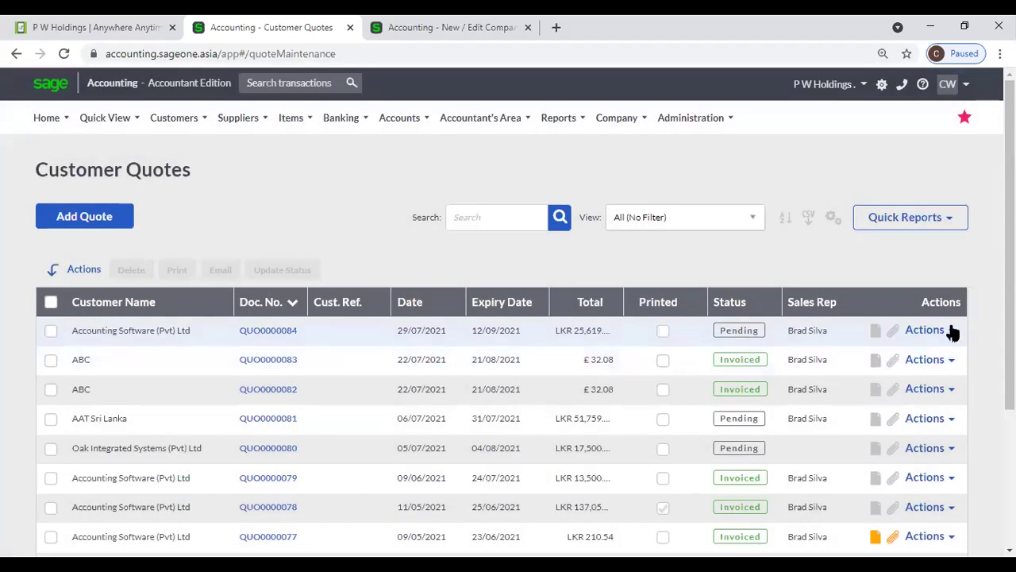
click(952, 331)
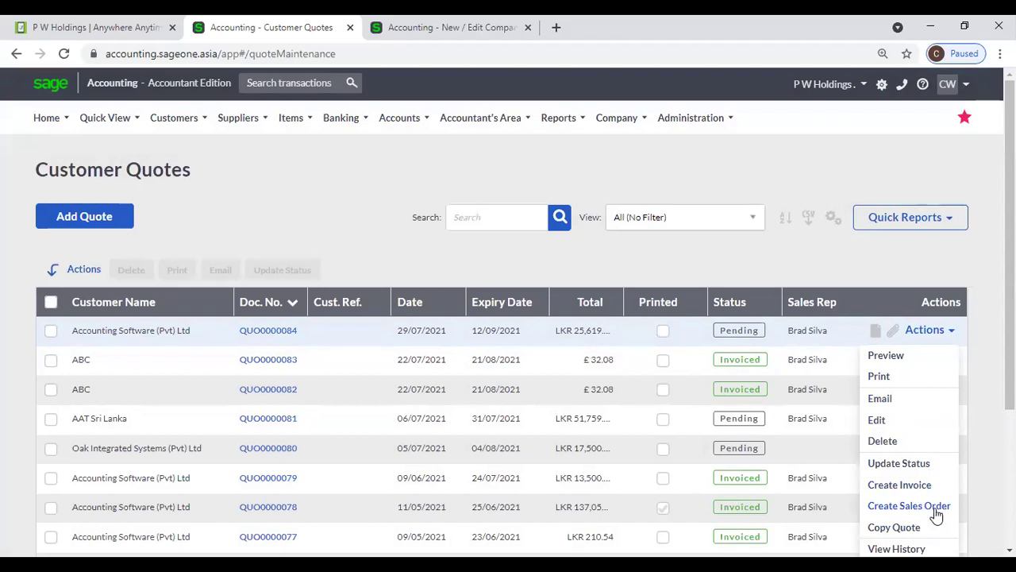
- Start a new customer sales order and select Accounting Software (Pvt) Ltd as the customer
click(179, 121)
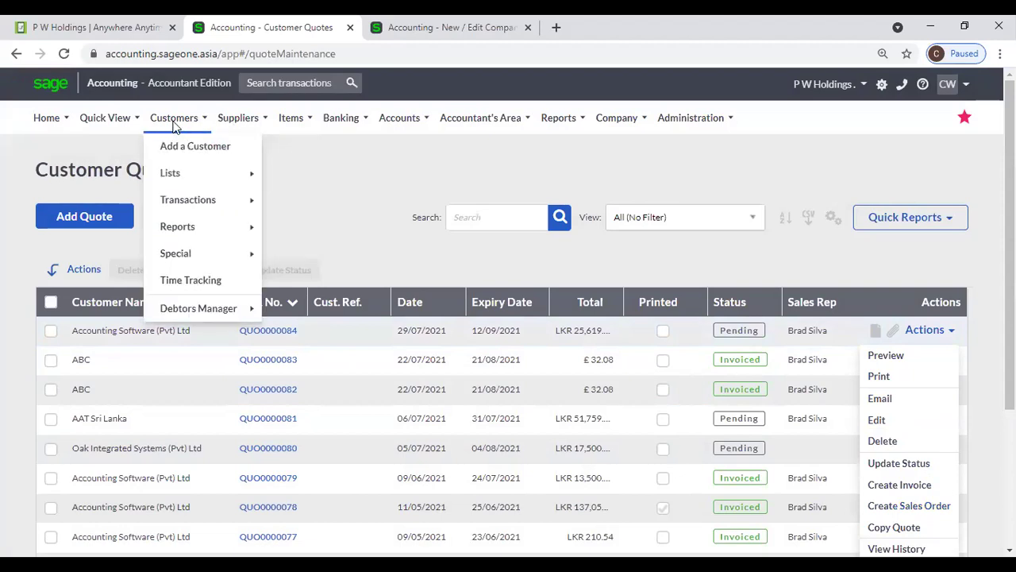
mouse_move(178, 178)
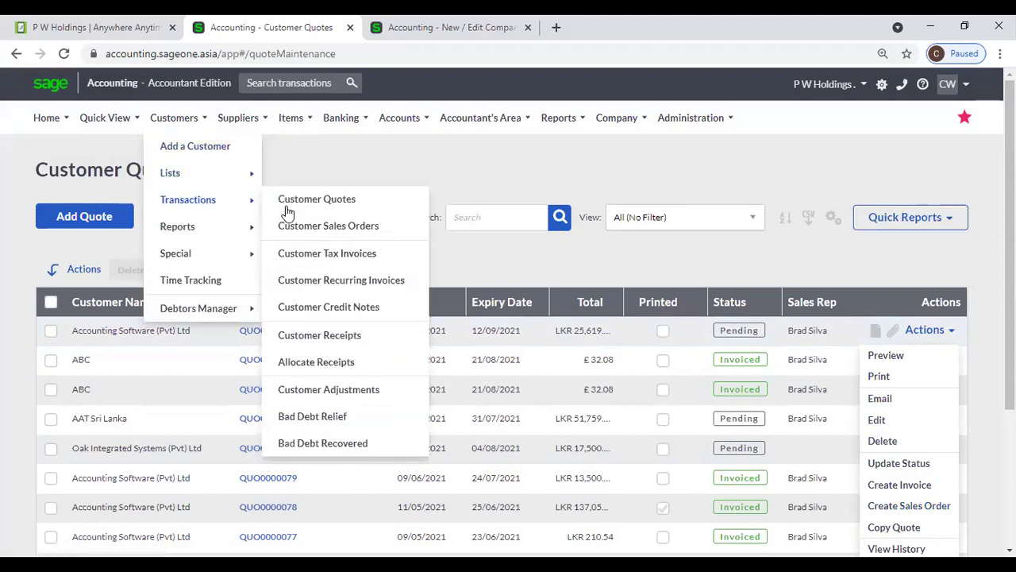
click(314, 229)
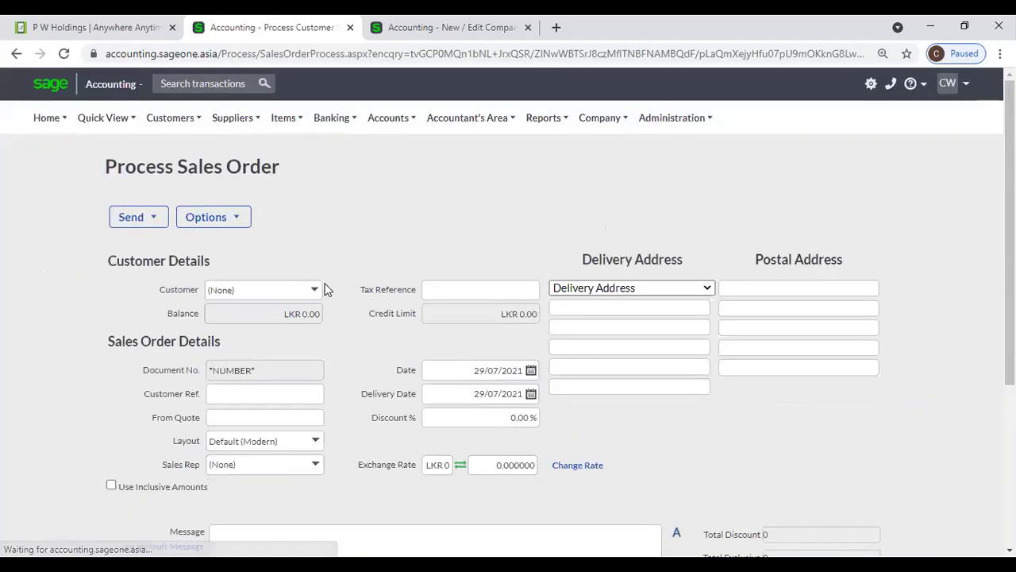
click(316, 289)
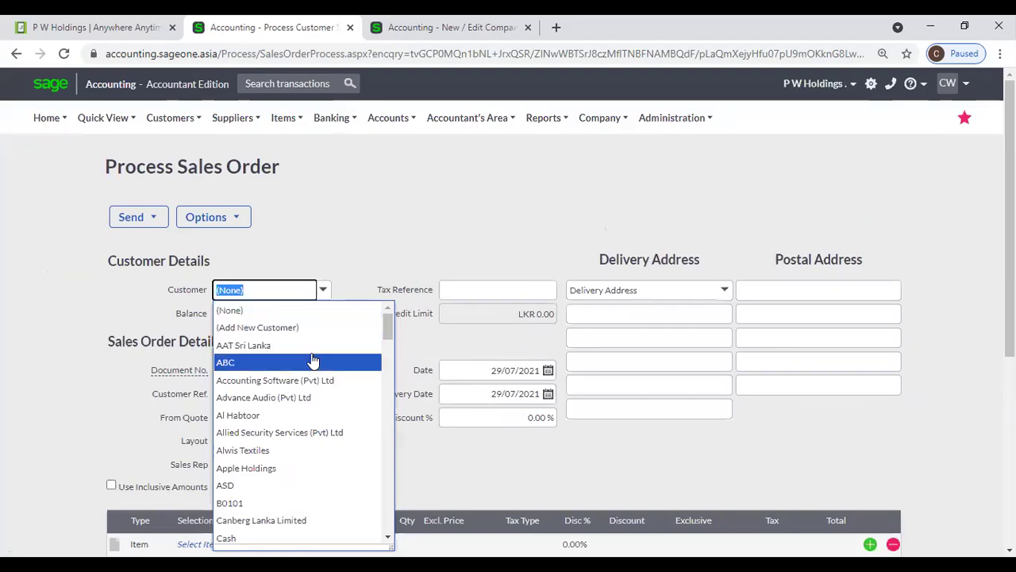
click(313, 380)
- Fill the sales order from the customer's quote dated 29/07/2021
scroll(353, 245, down, 2)
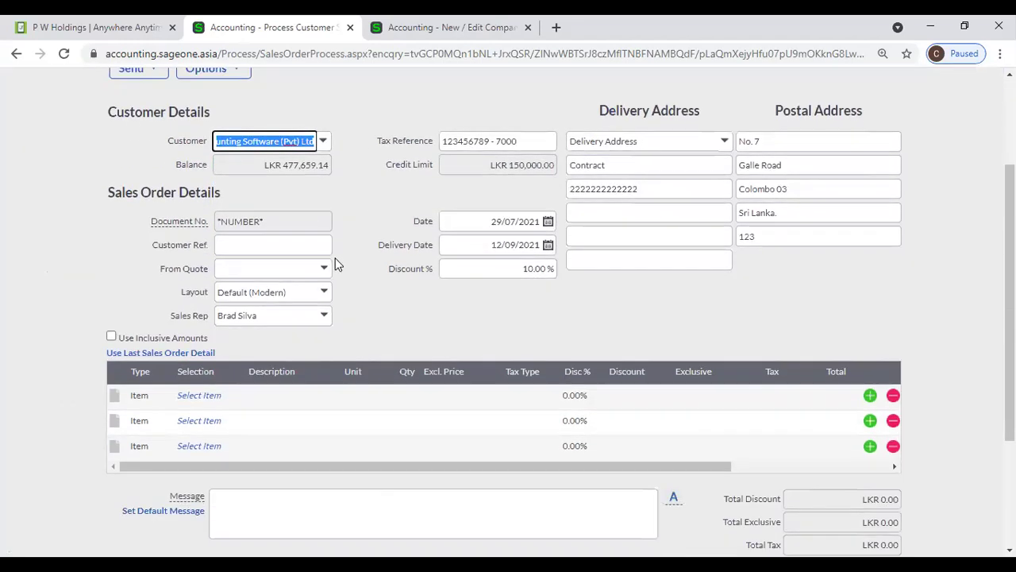
click(324, 270)
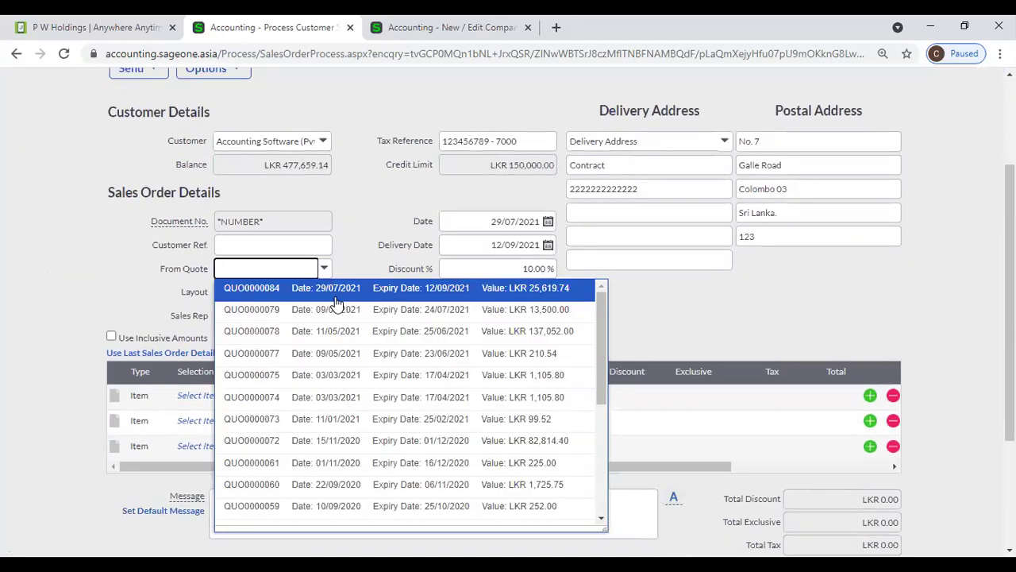
click(334, 290)
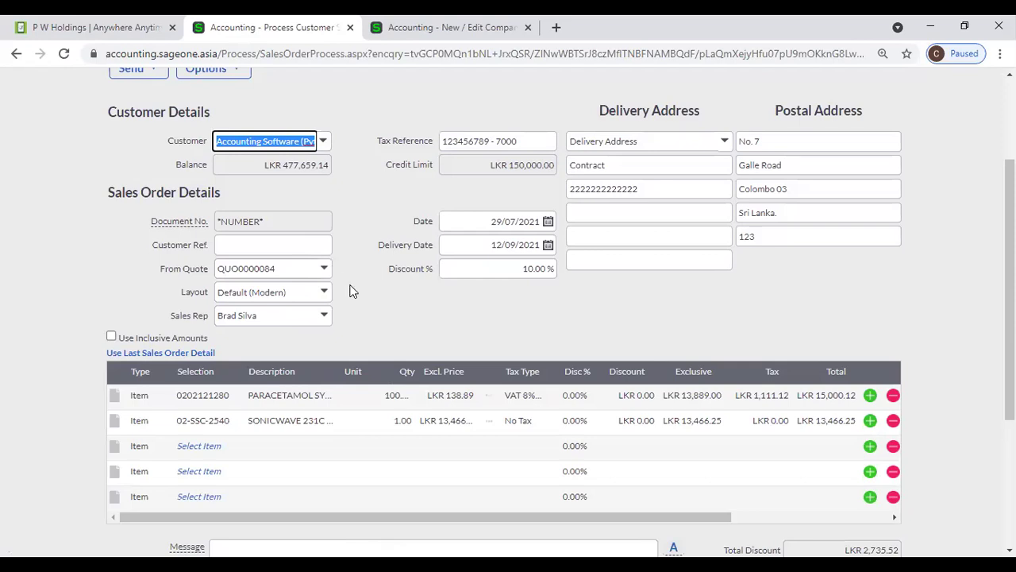
- Open the customer quotes list in the Company Settings browser tab and return to the sales order
key(ctrl+Tab)
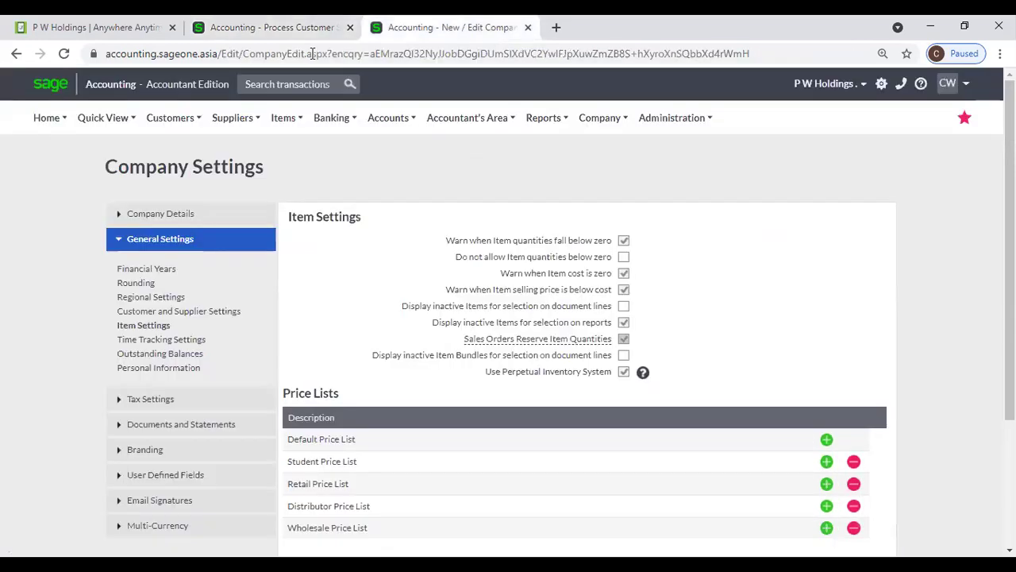
mouse_move(170, 119)
mouse_move(191, 197)
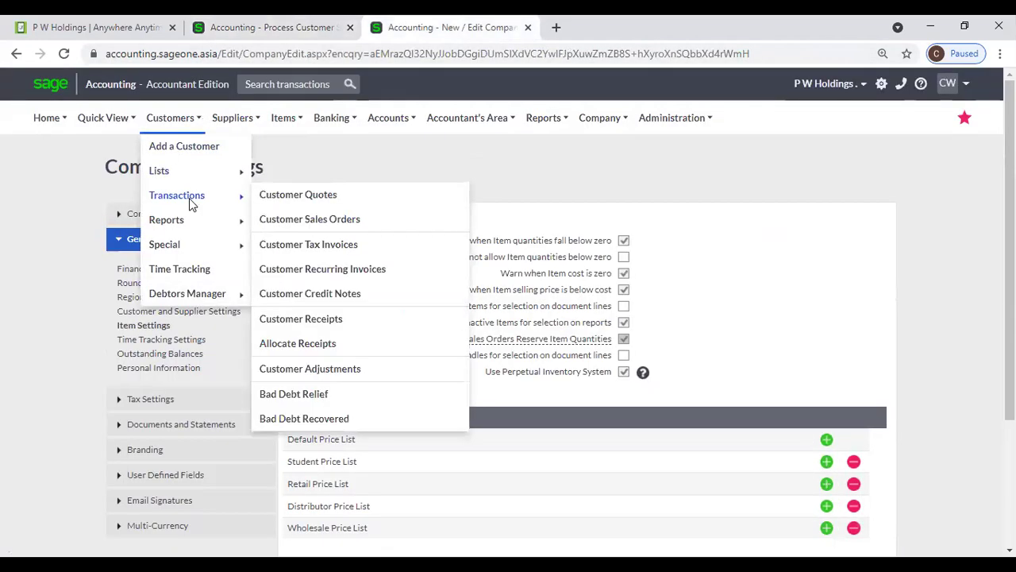
click(301, 199)
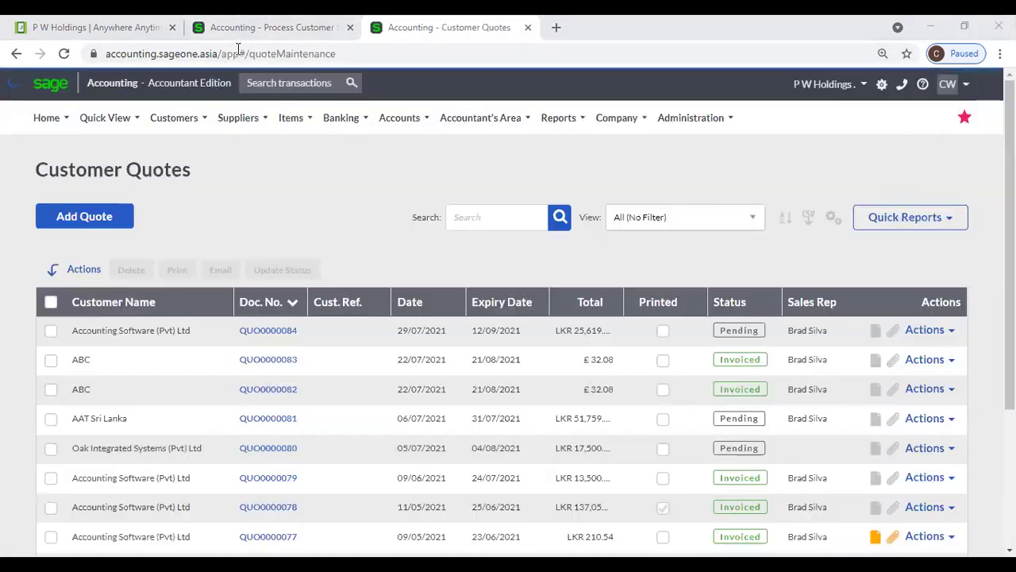
click(254, 27)
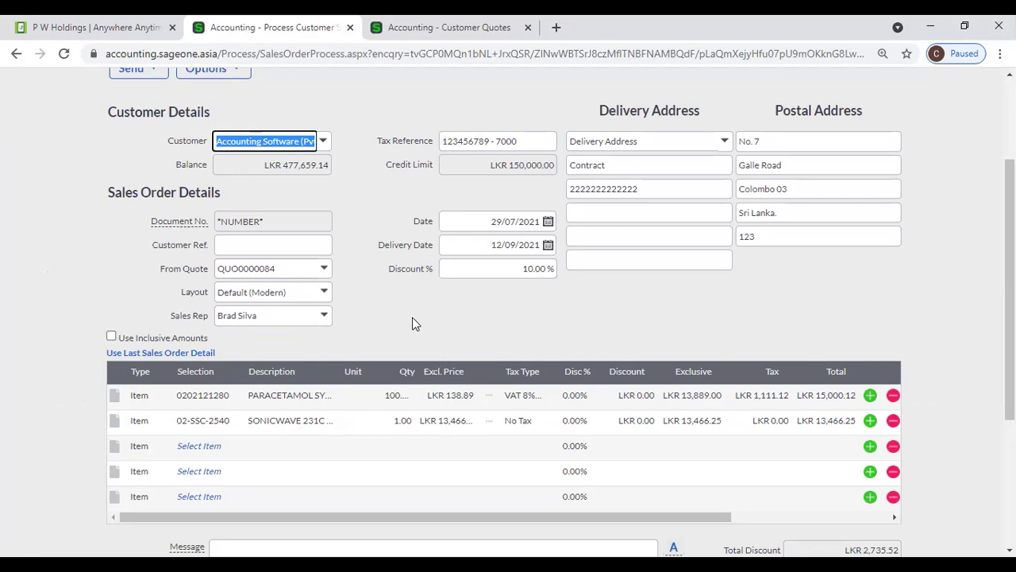
- Review the sales order's lines and totals, view its GP by average cost and close the GP window
scroll(412, 318, down, 2)
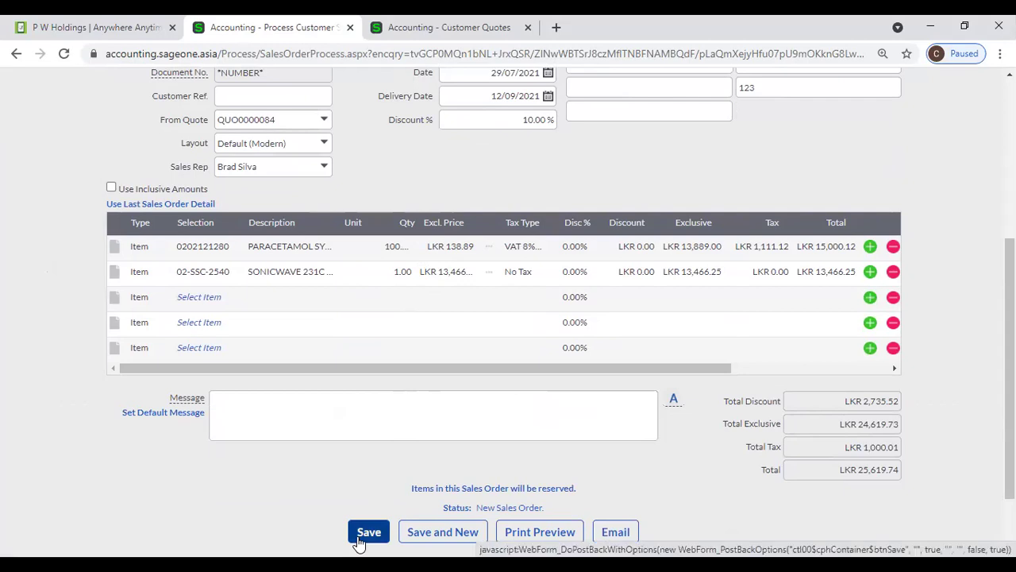
scroll(314, 493, down, 1)
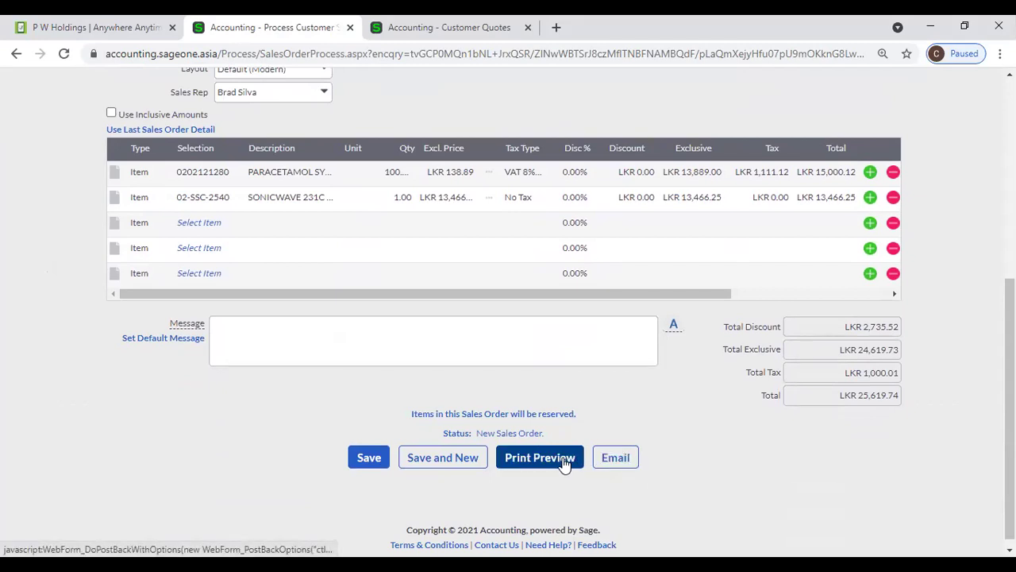
scroll(239, 476, up, 2)
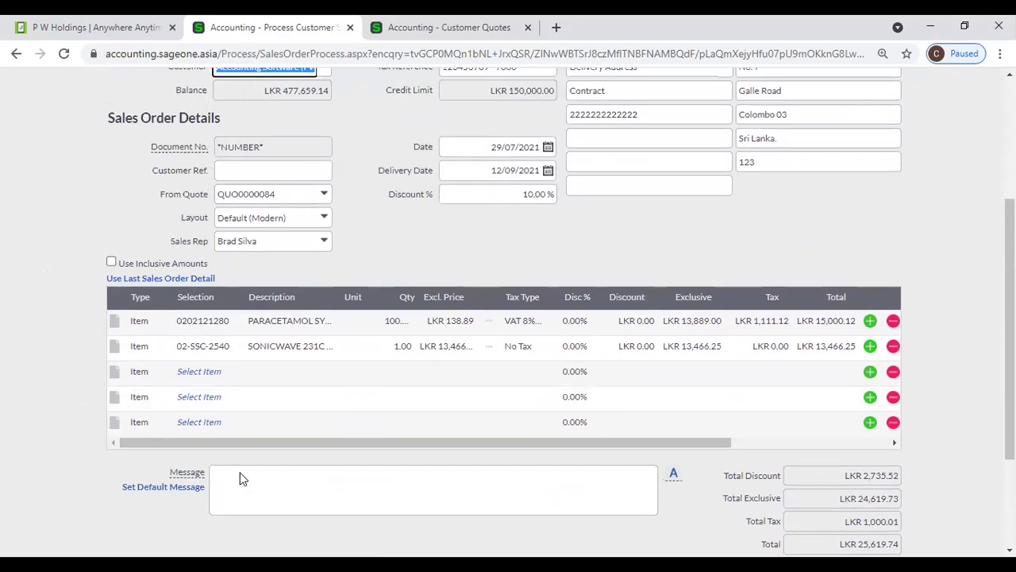
scroll(241, 472, up, 1)
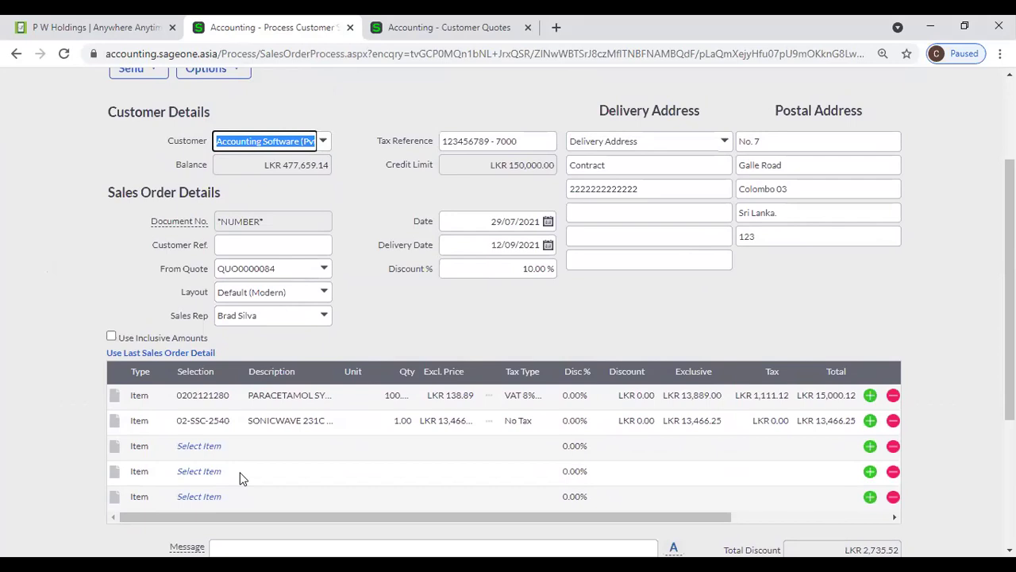
scroll(334, 365, up, 2)
click(225, 219)
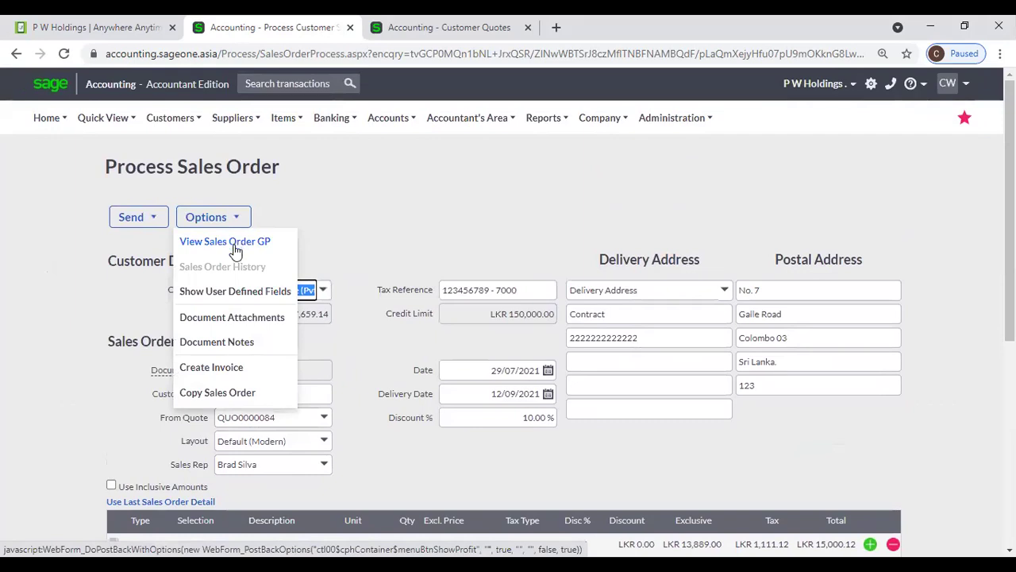
click(233, 247)
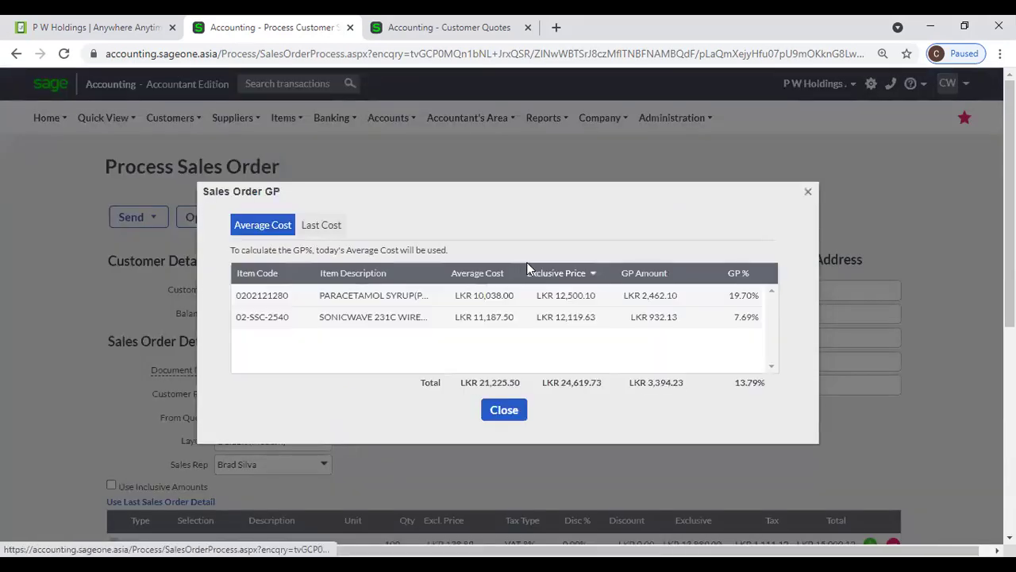
click(807, 195)
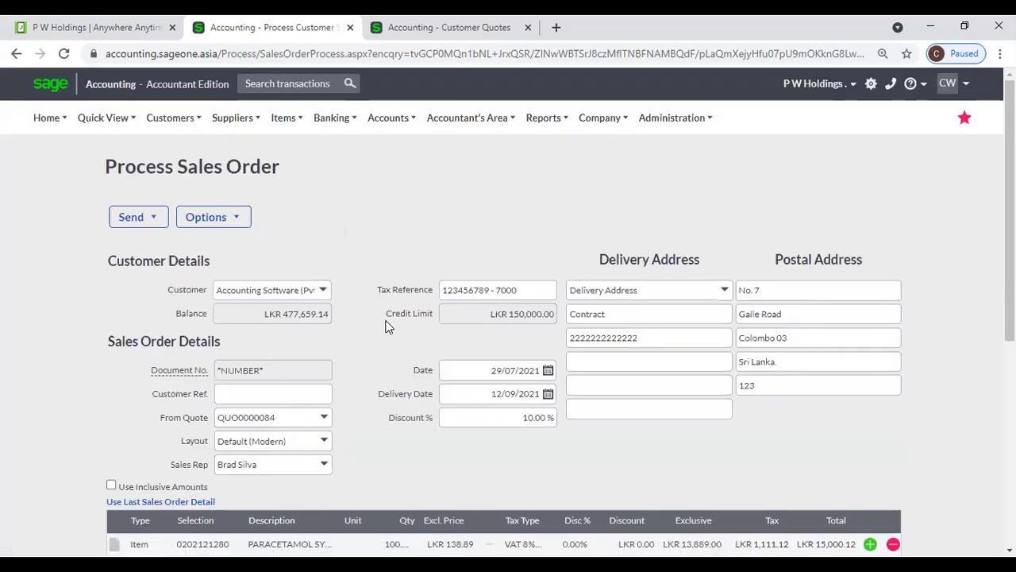
- Save the sales order created from the quote
scroll(386, 324, down, 4)
click(373, 527)
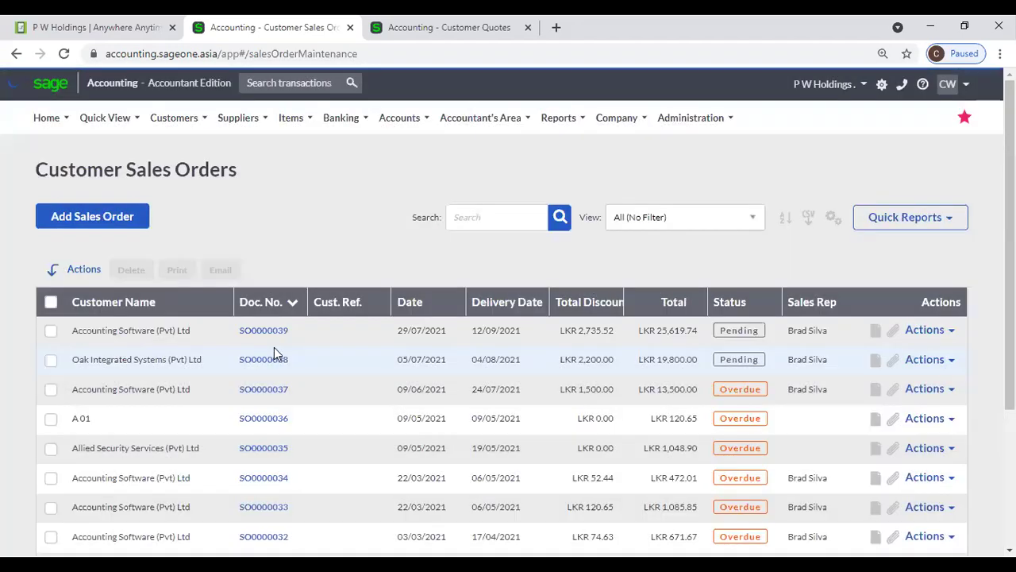
- Open the saved Accounting Software (Pvt) Ltd sales order dated 29/07/2021 and view its history
click(273, 331)
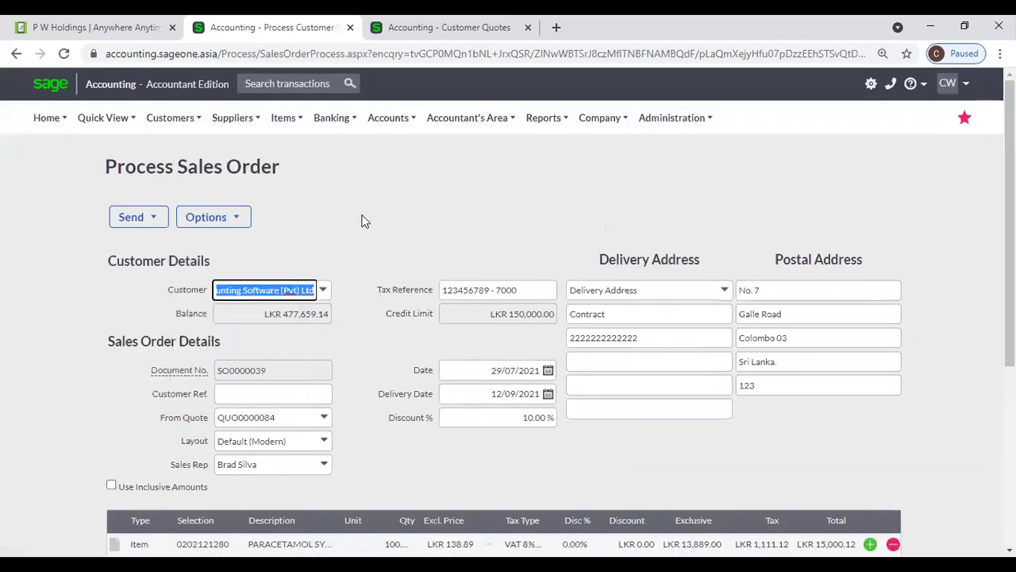
click(230, 218)
click(230, 265)
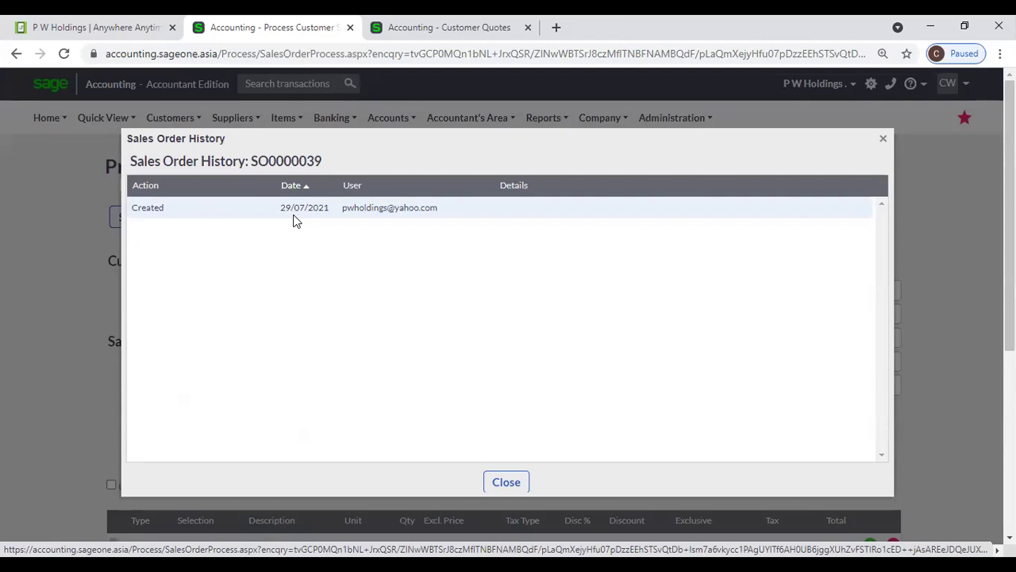
- Close the sales order history, view the order's user defined fields and close them without entering values
click(505, 482)
click(231, 219)
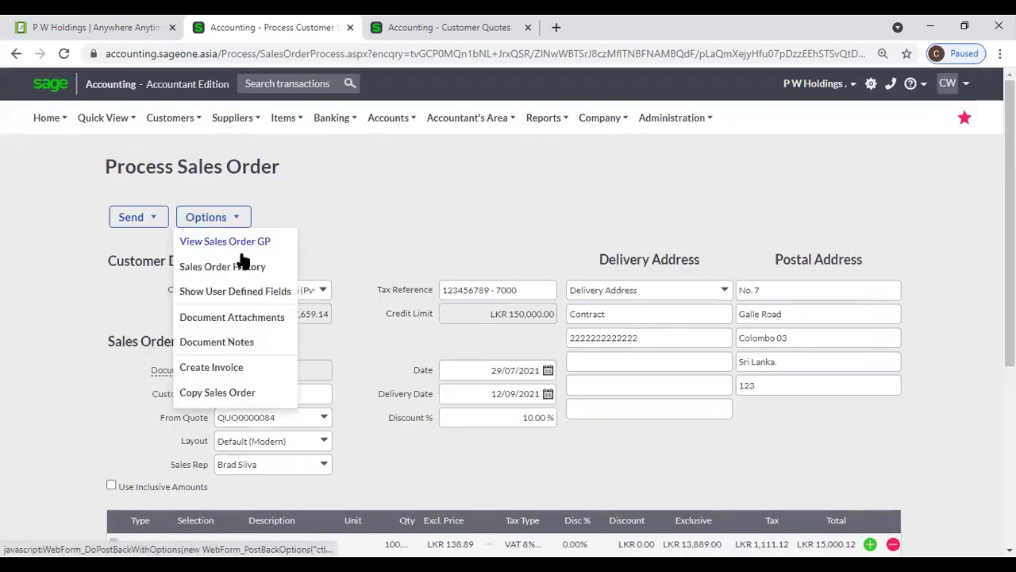
click(253, 298)
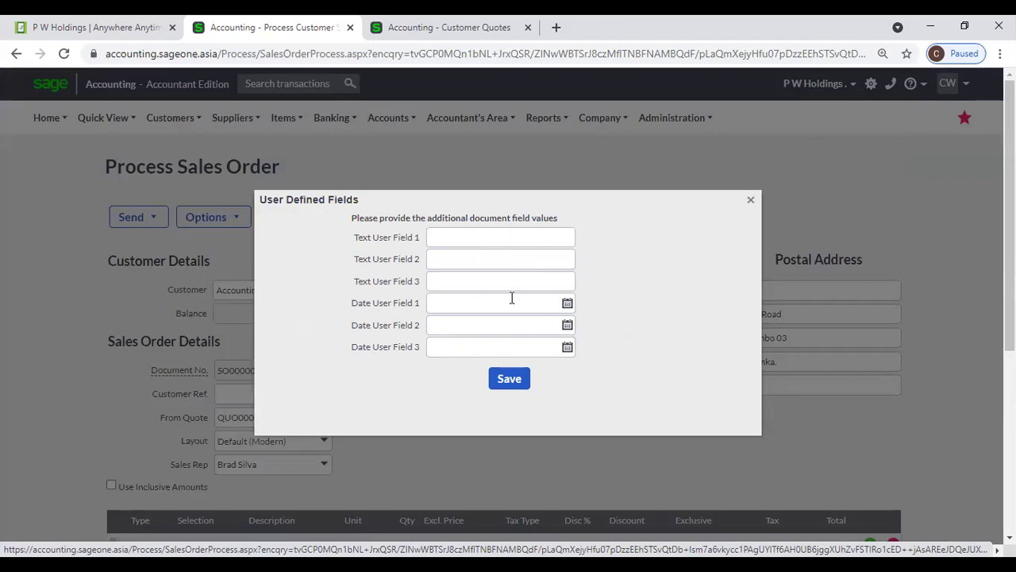
click(752, 203)
- View the sales order's document attachments window and close it without adding a file
click(212, 217)
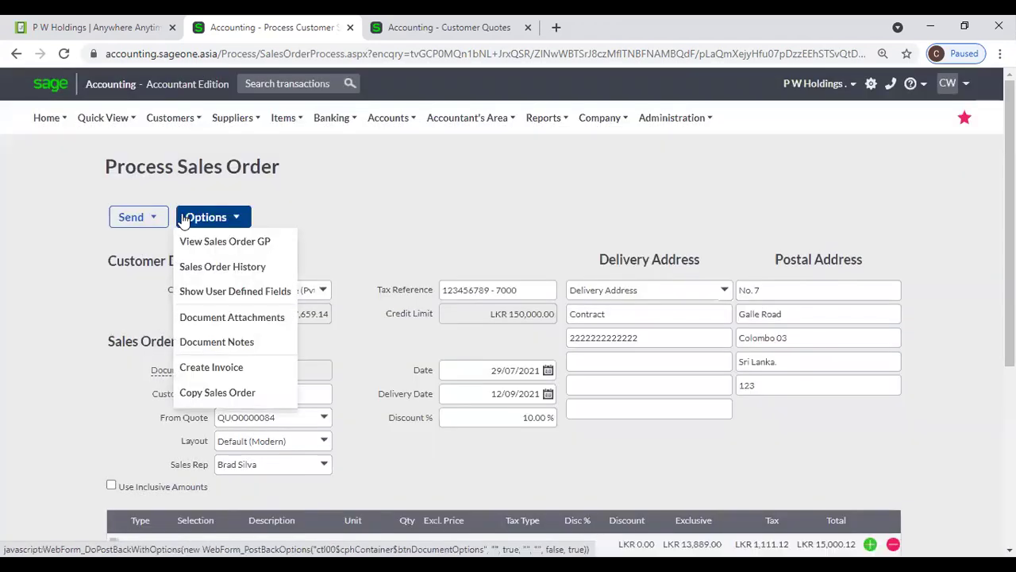
click(223, 318)
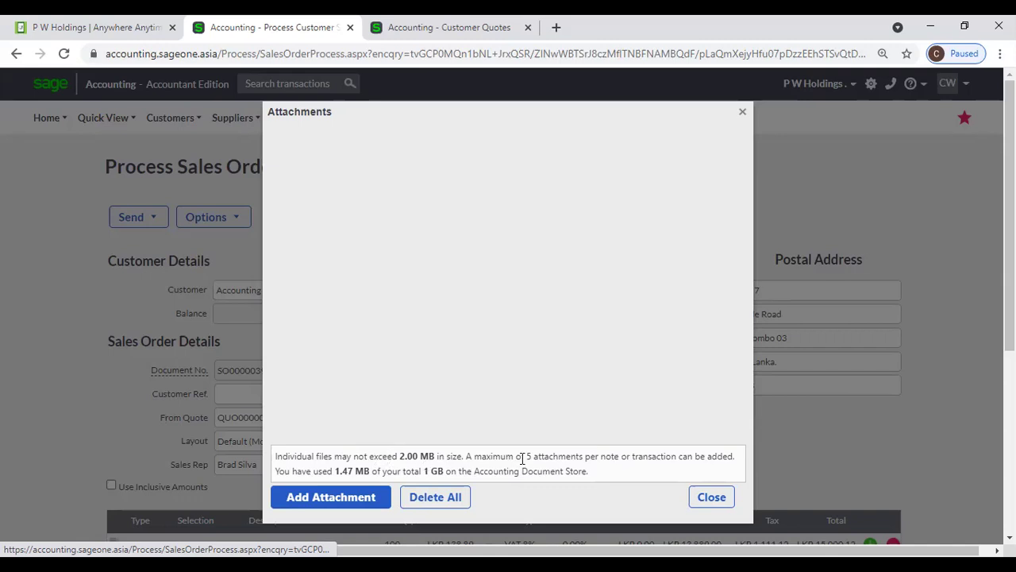
click(723, 511)
- View the sales order's document notes and start a new note
click(220, 217)
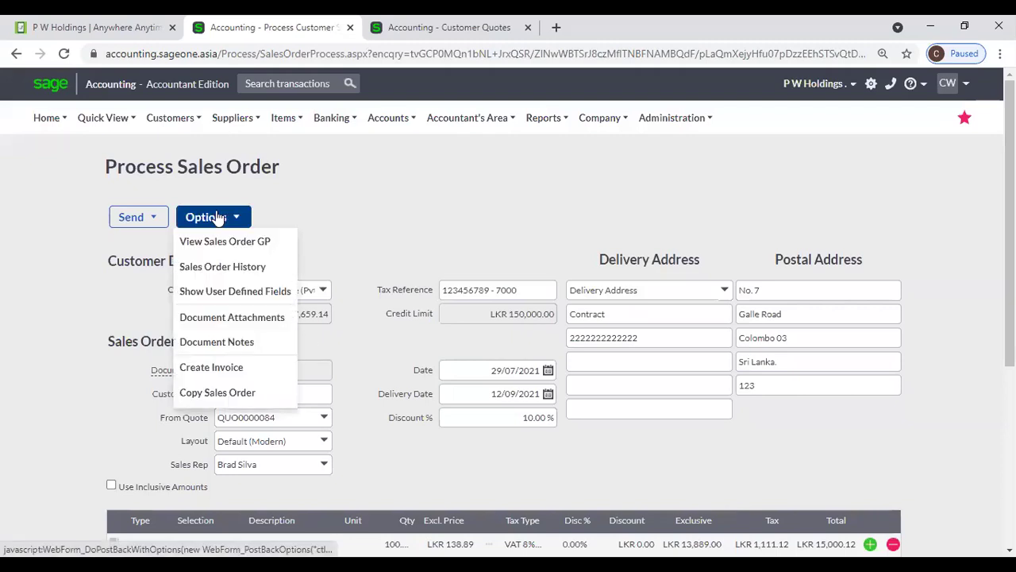
click(228, 343)
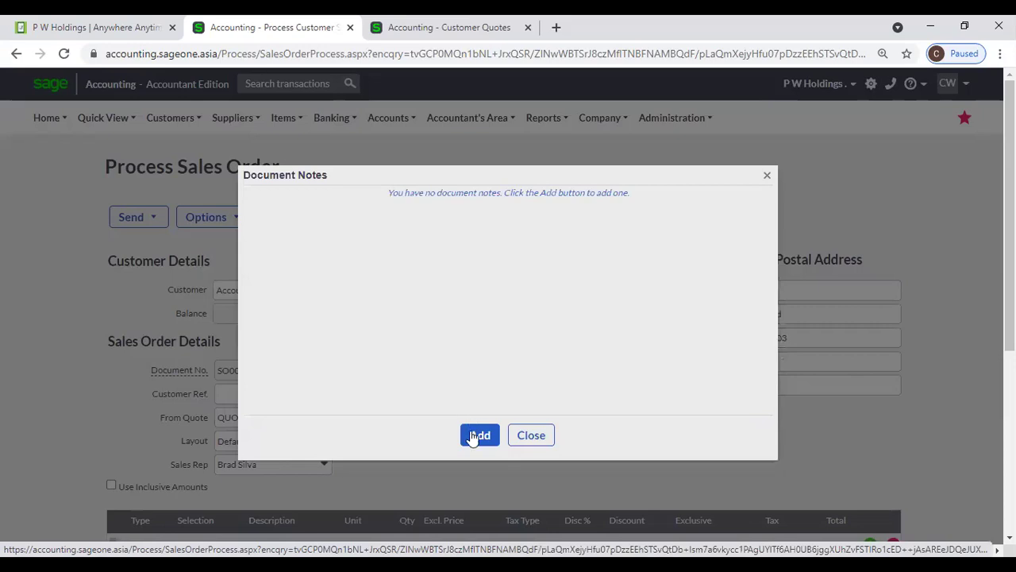
click(479, 435)
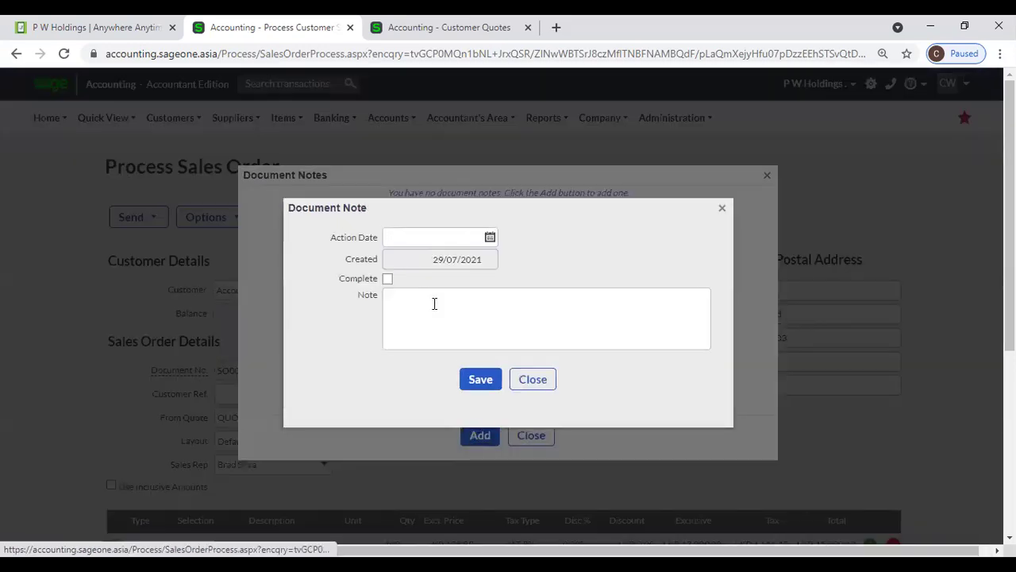
- Switch to the Customer Quotes browser tab and open the main dashboard there to view the To Do List
click(370, 31)
mouse_move(43, 121)
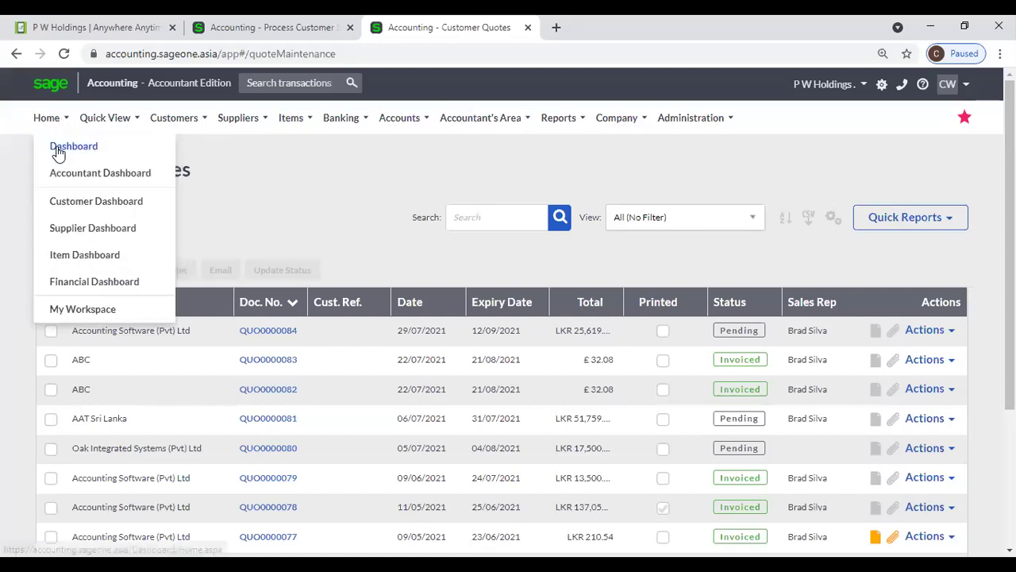
click(58, 151)
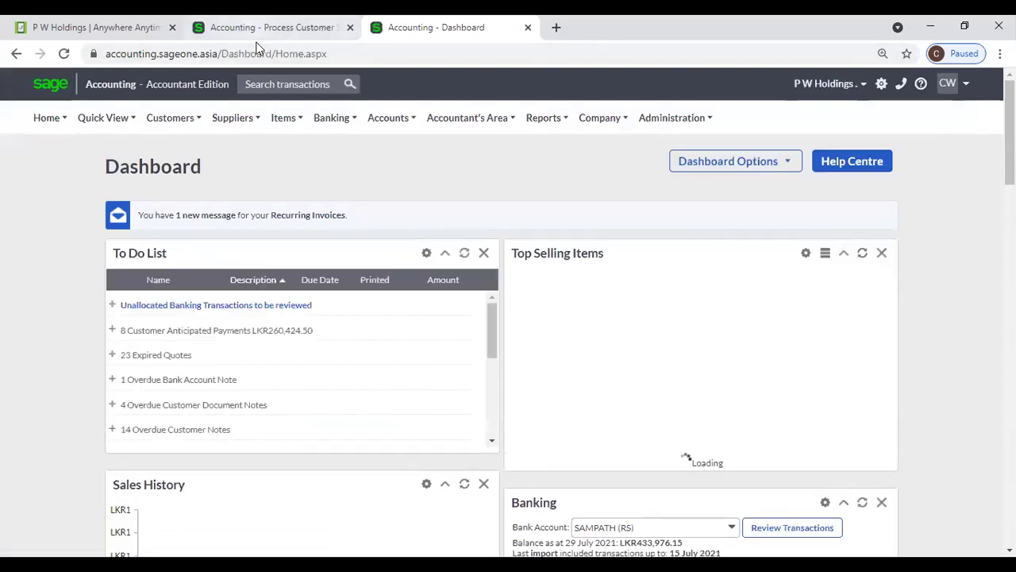
- Return to the sales order's browser tab and close the empty document note and the notes window without saving
click(258, 30)
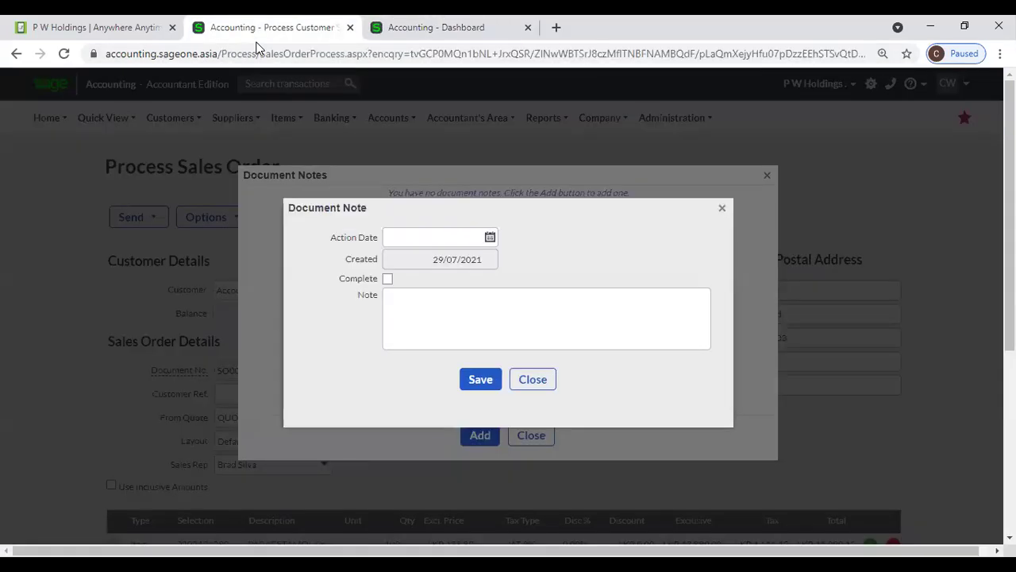
click(536, 378)
click(533, 435)
- Examine the sales order's options for creating an invoice and copying the order, along with its line items
click(225, 222)
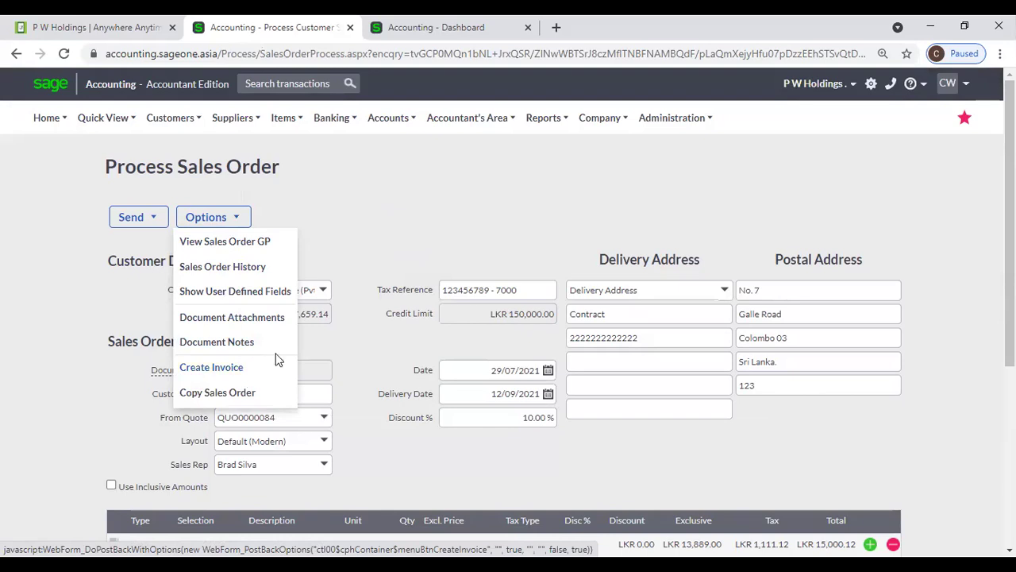
click(246, 374)
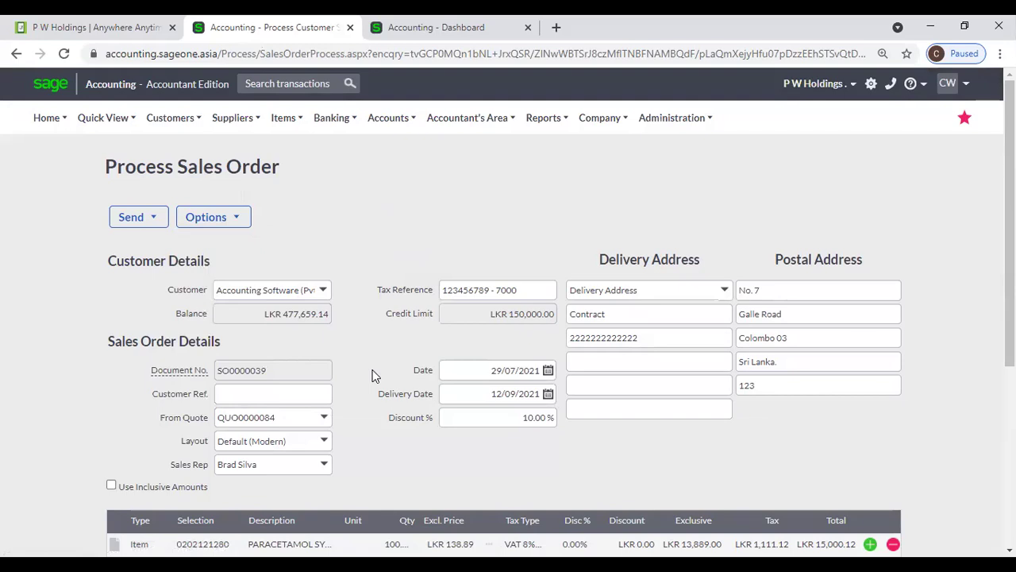
click(202, 220)
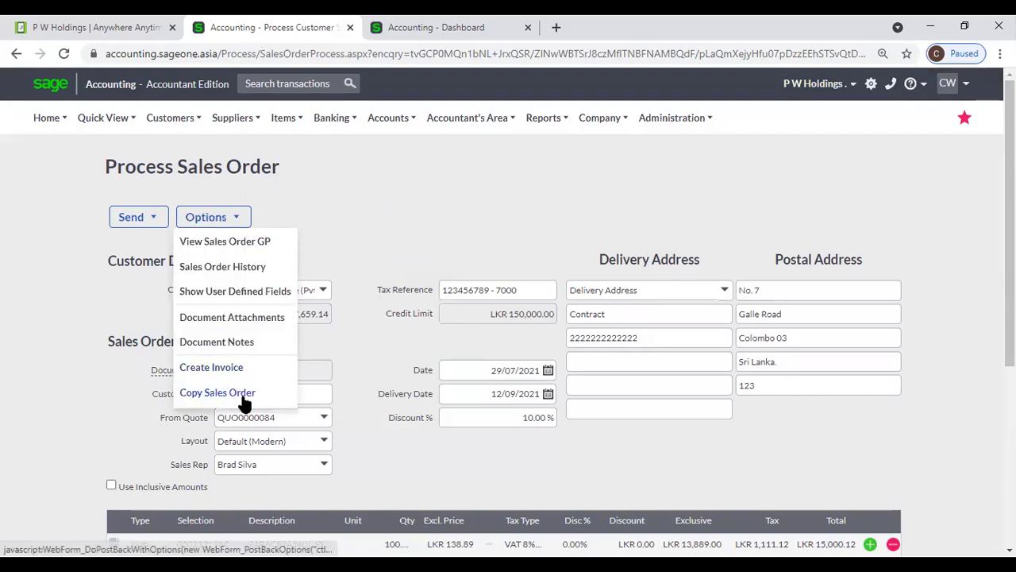
click(270, 401)
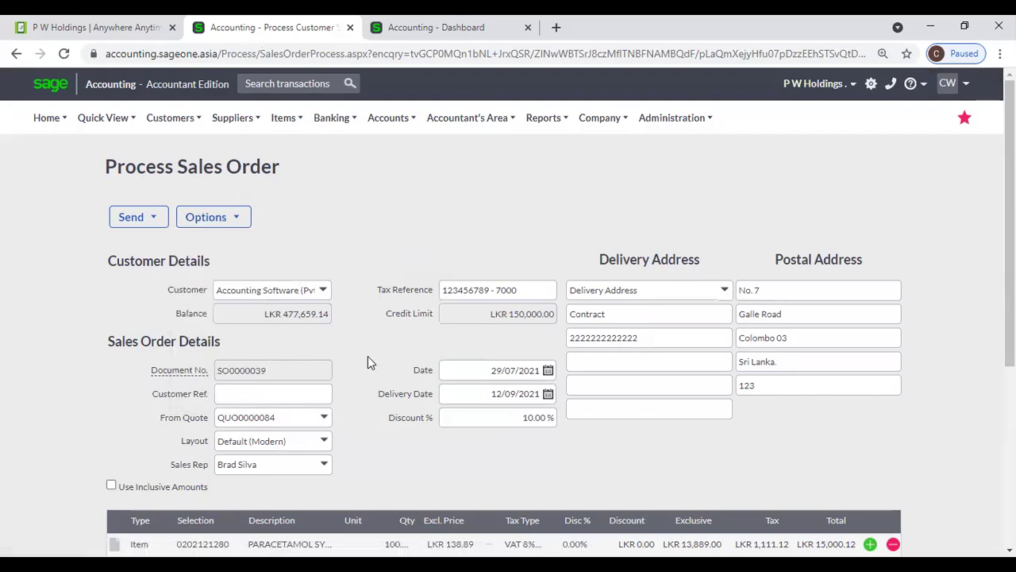
scroll(355, 362, down, 2)
scroll(313, 302, up, 2)
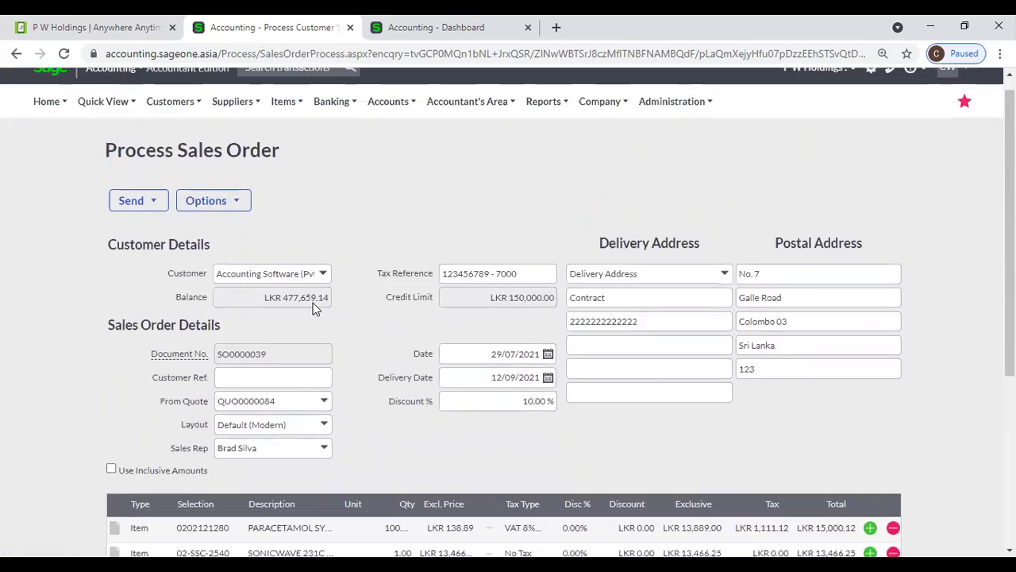
click(224, 221)
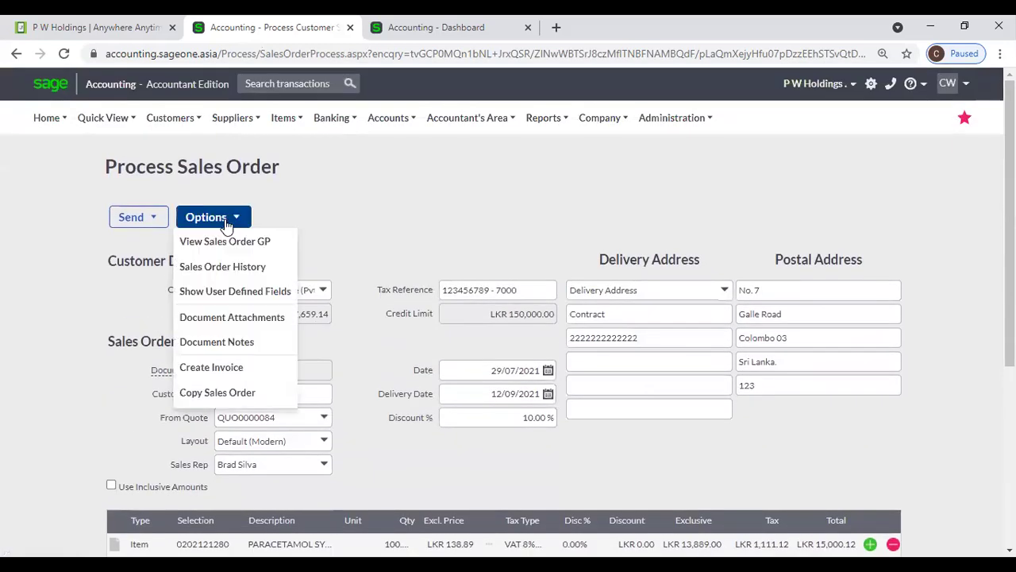
click(219, 402)
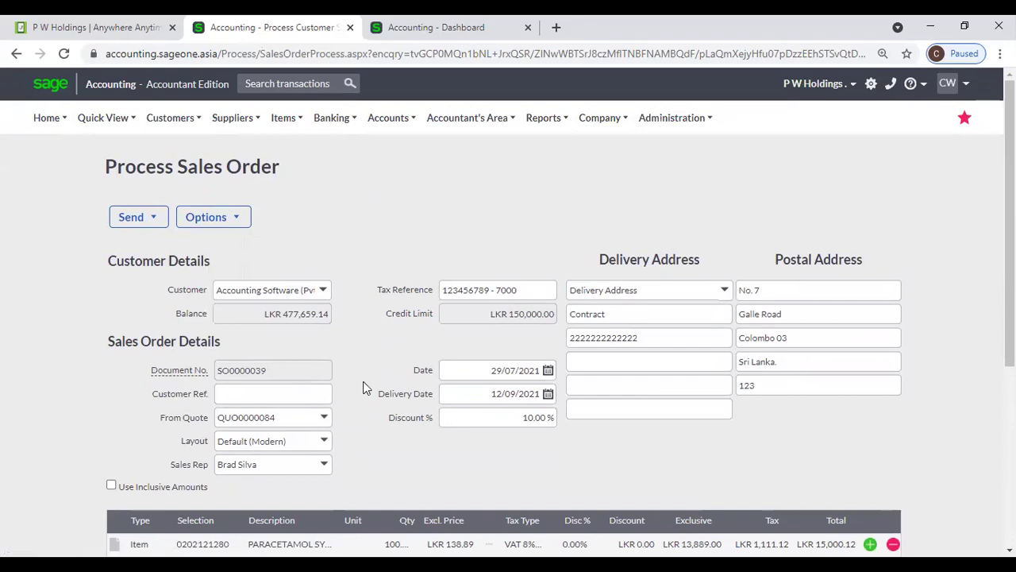
scroll(357, 386, down, 3)
scroll(373, 388, up, 2)
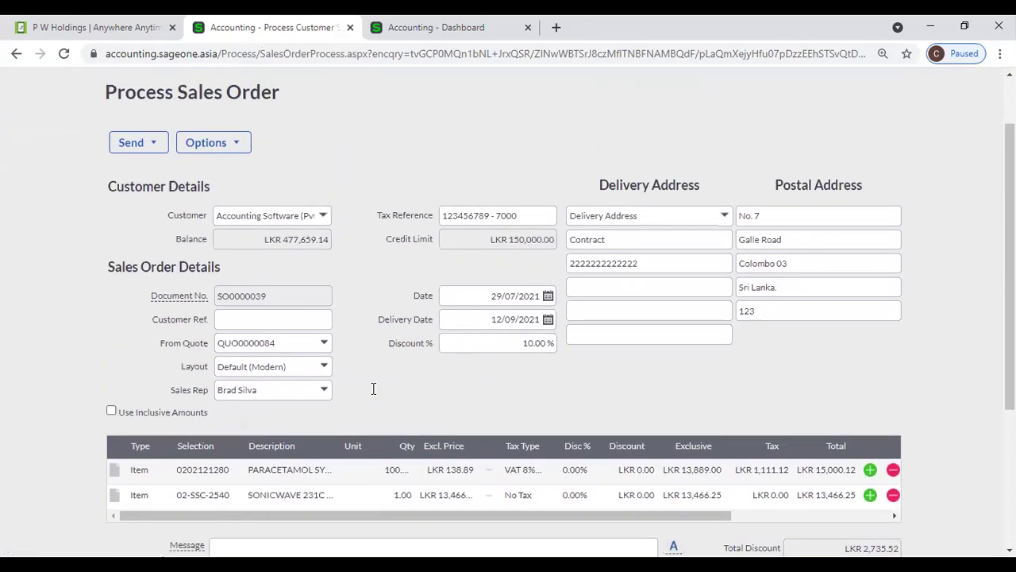
scroll(375, 396, up, 1)
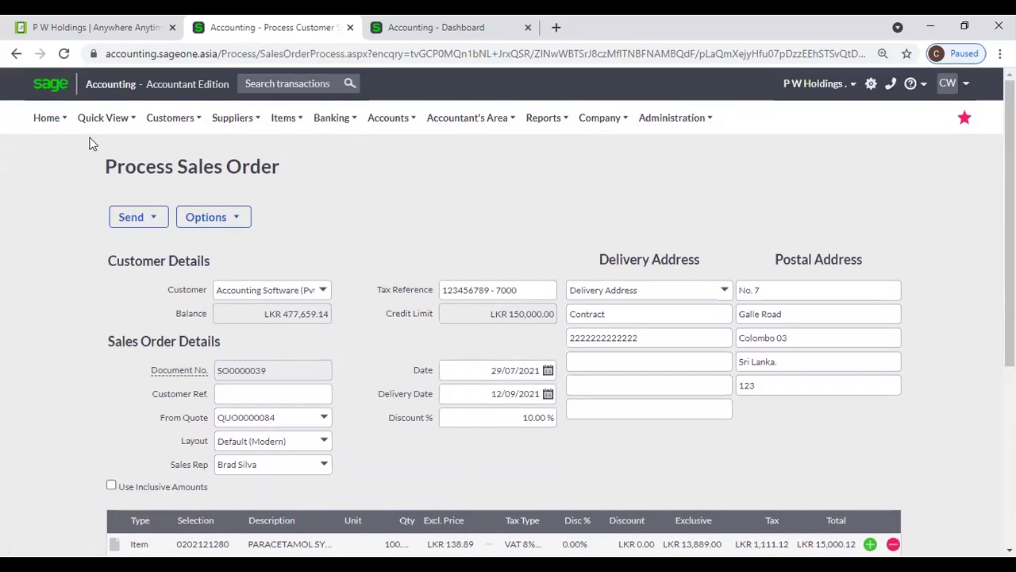
- Open the Customer Sales Orders list and look through the orders on its first page
click(170, 117)
mouse_move(208, 203)
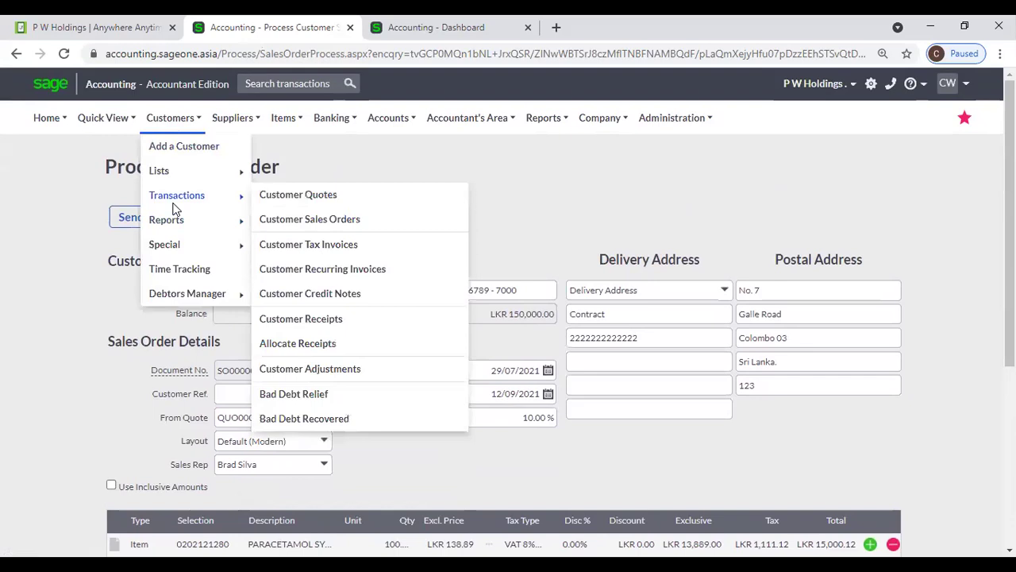
click(314, 225)
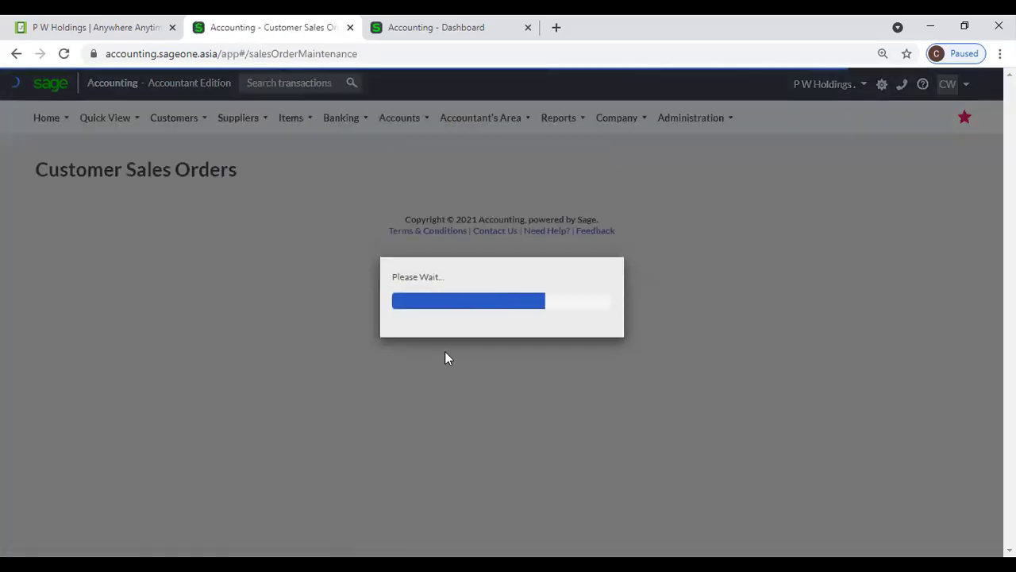
scroll(419, 444, down, 3)
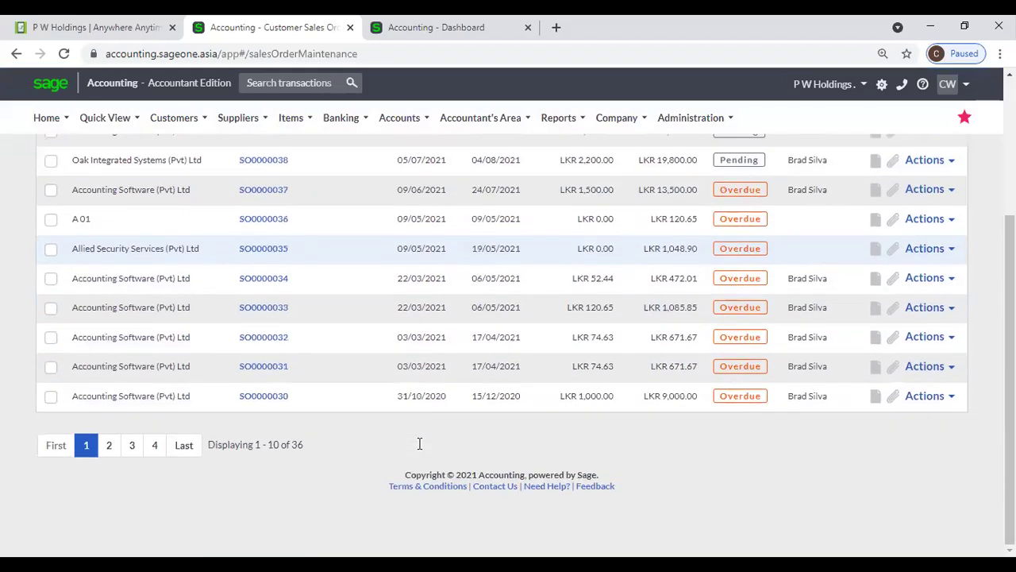
scroll(566, 397, up, 3)
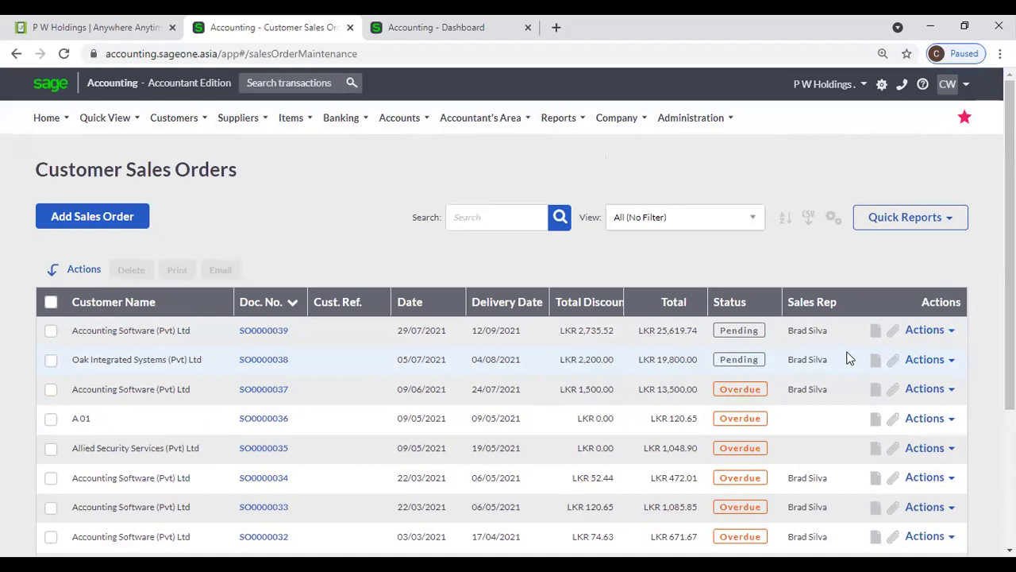
- View the columns available for the sales orders grid and cancel the customisation
click(832, 221)
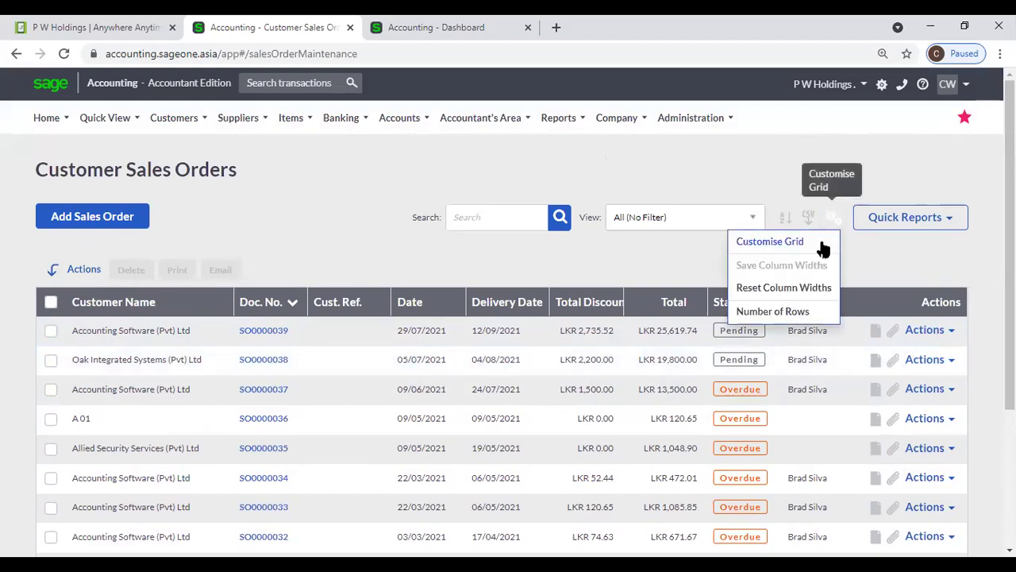
click(822, 246)
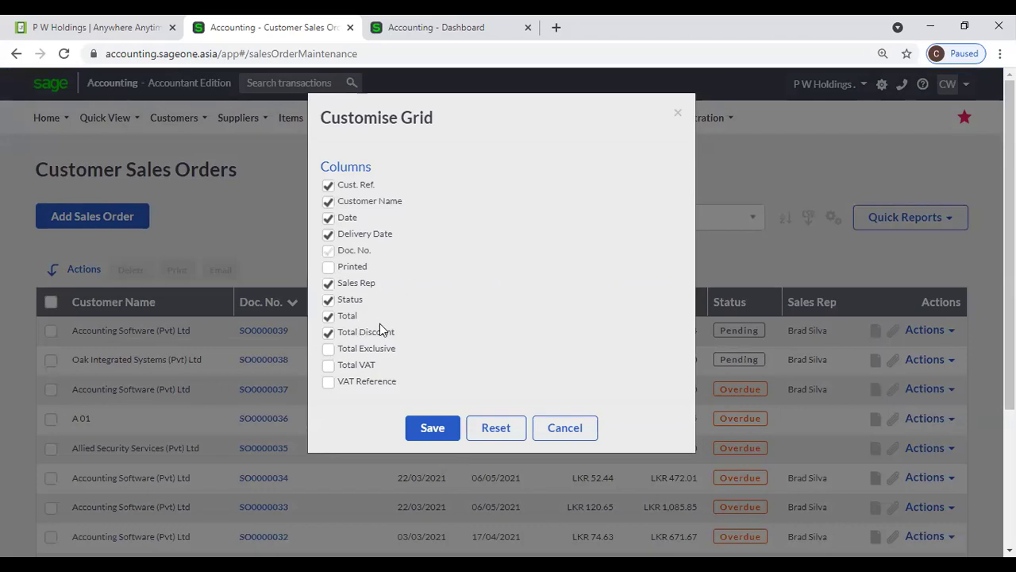
click(544, 435)
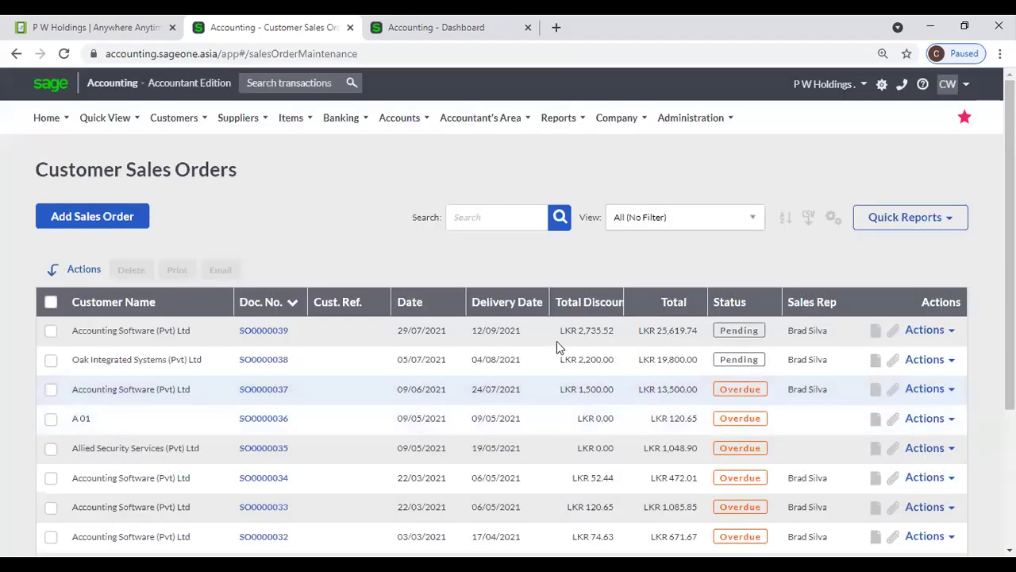
- Sort the sales orders by document number in both directions, and by status in descending order
click(259, 309)
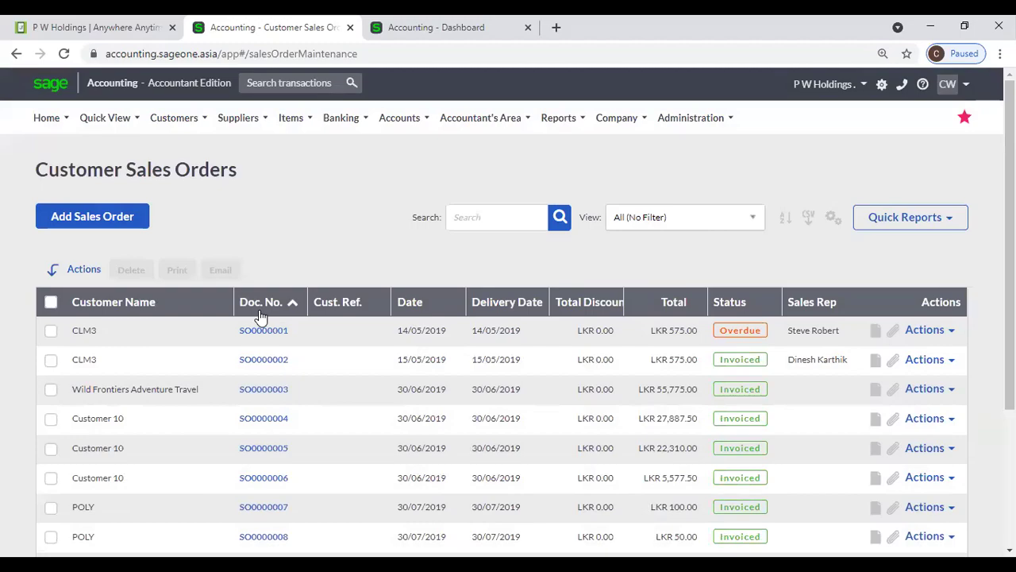
click(261, 311)
click(763, 302)
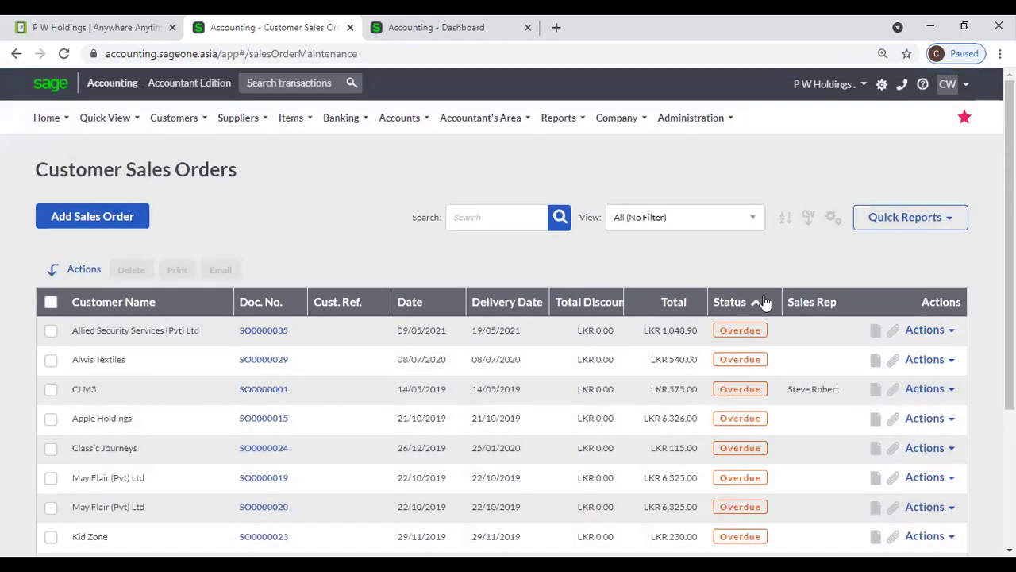
click(763, 302)
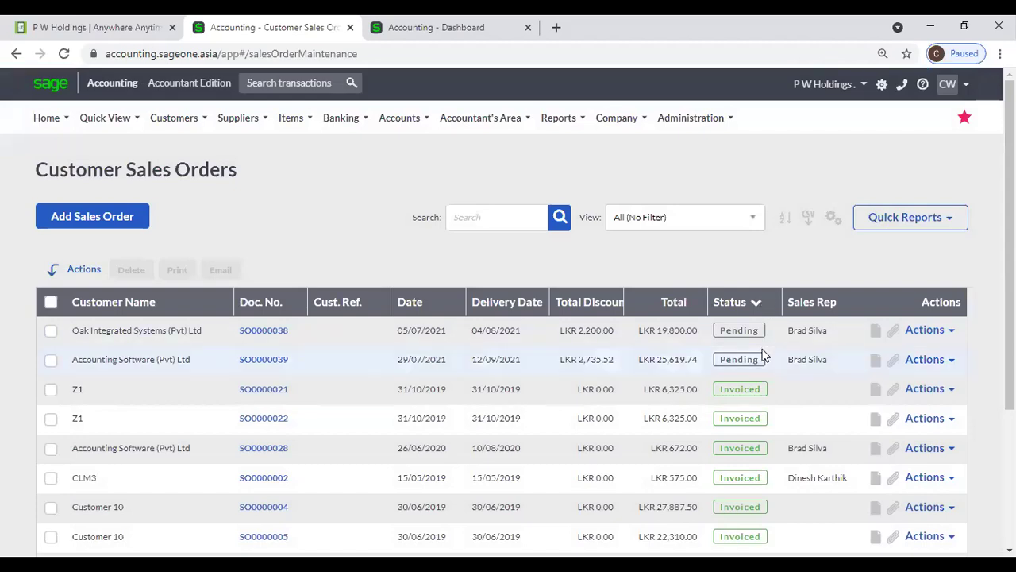
- Sort the sales orders by status in ascending order to review the overdue ones, and restore the descending status order
scroll(769, 398, down, 1)
click(730, 228)
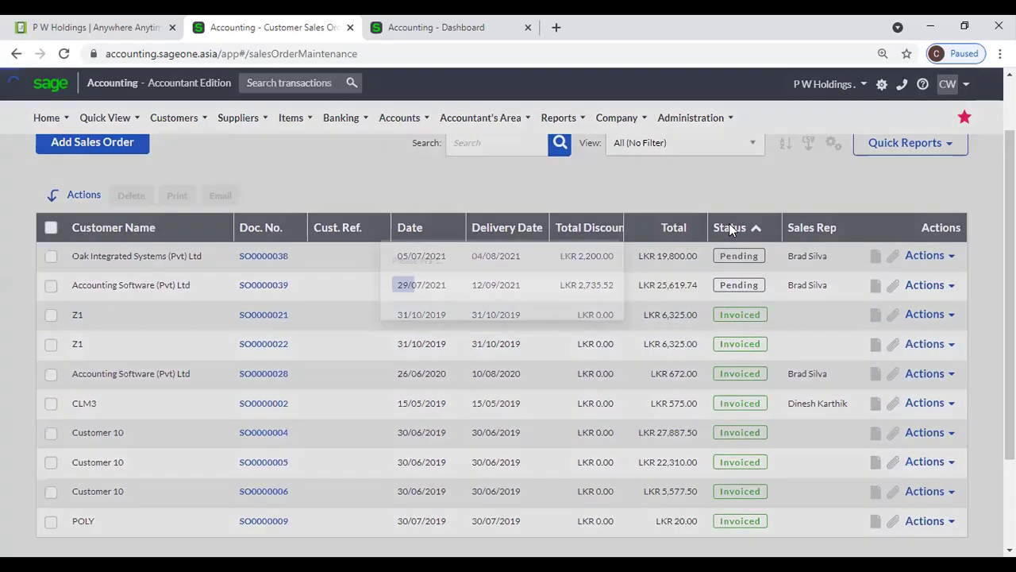
scroll(744, 274, down, 2)
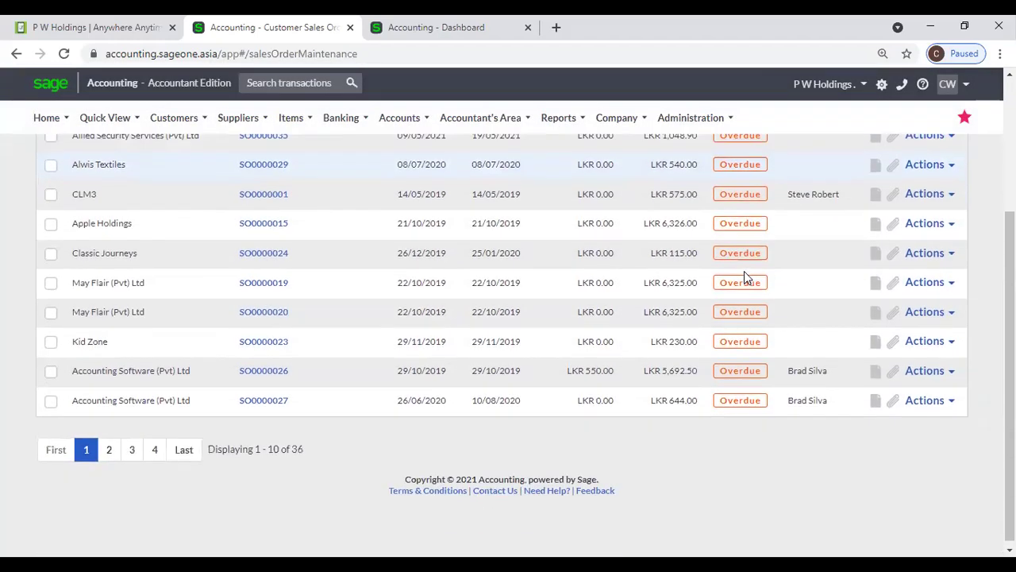
scroll(732, 197, up, 3)
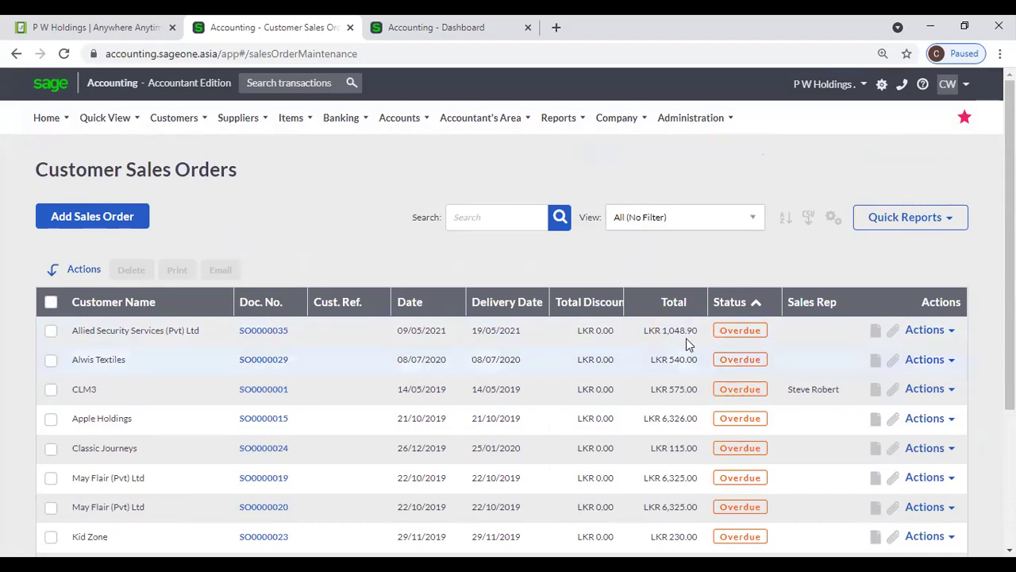
click(734, 308)
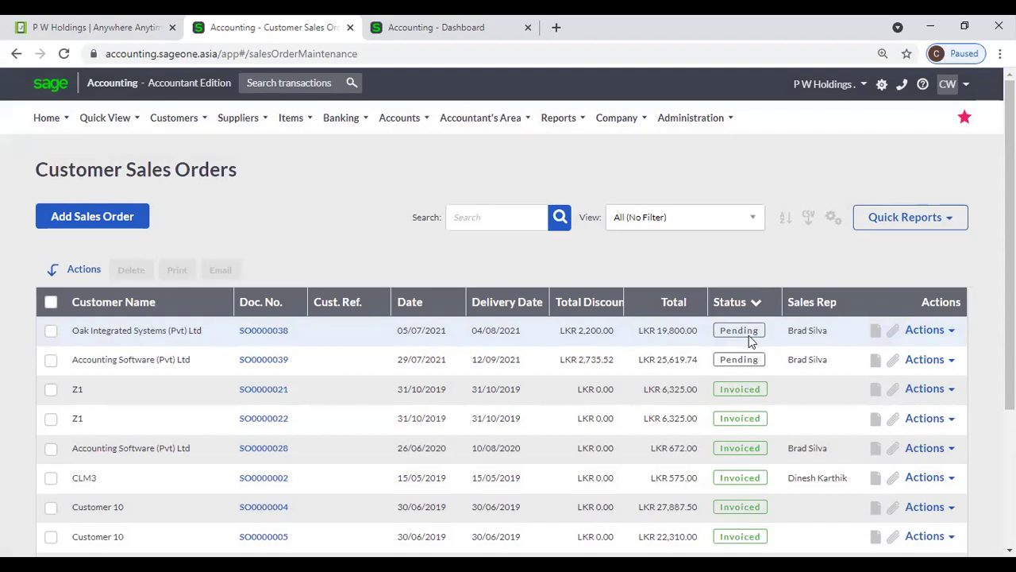
scroll(751, 339, down, 1)
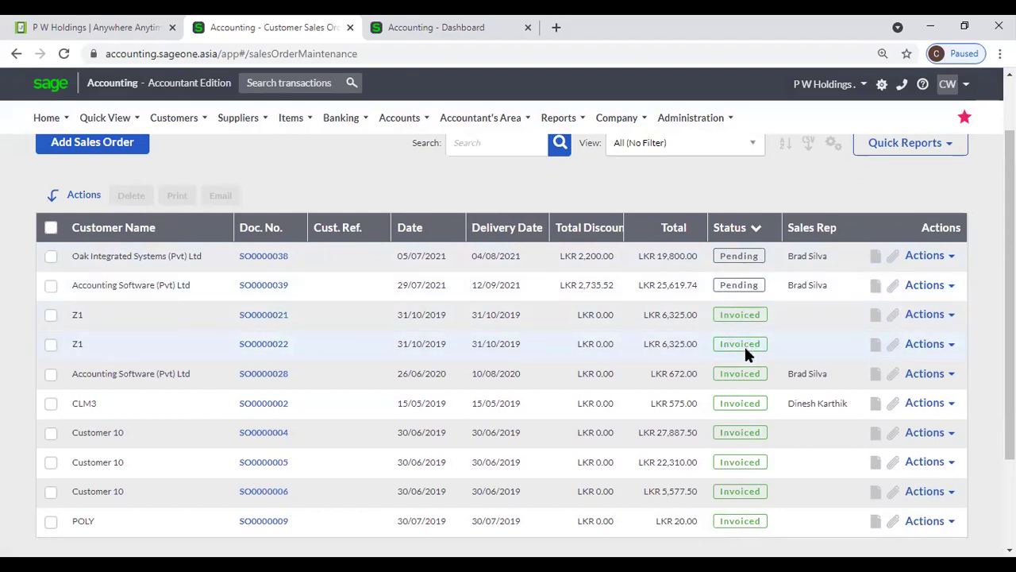
- Filter the Customer Sales Orders list to the orders dated today
click(785, 143)
click(626, 116)
scroll(699, 176, up, 1)
click(719, 222)
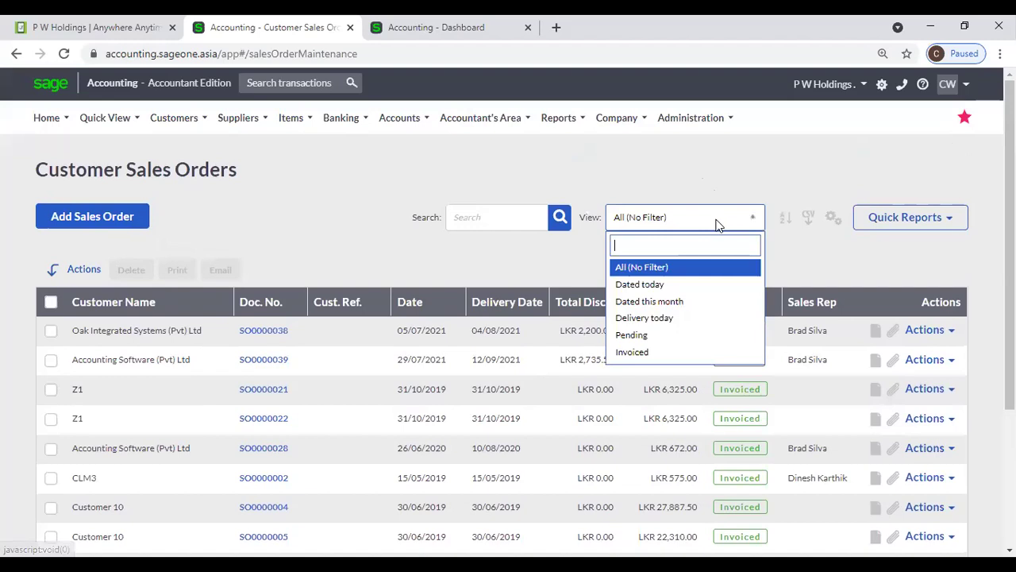
click(689, 283)
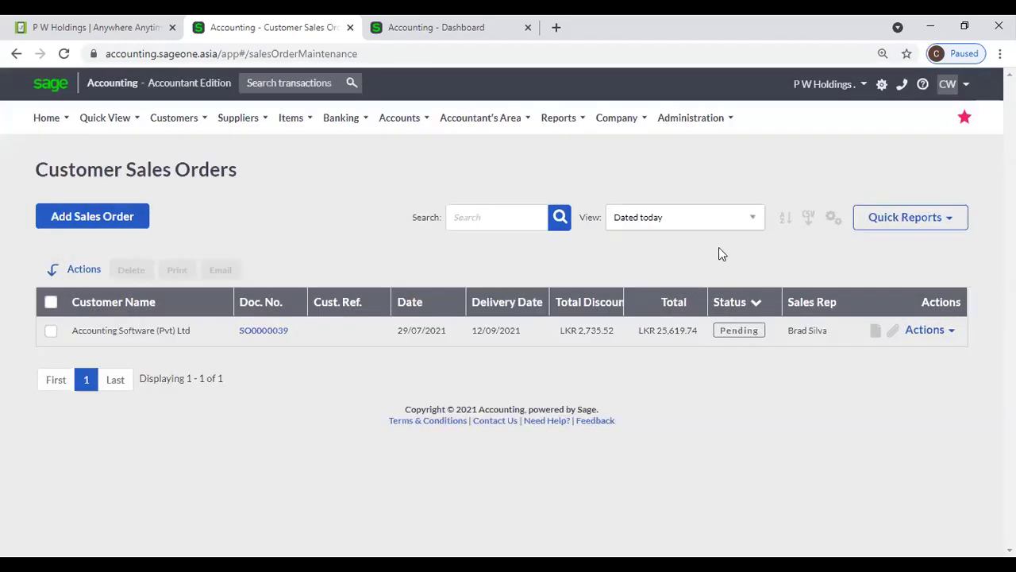
- Sort the sales orders by Customer Name A to Z and by Total Smallest to Largest, and reset the view to All (No Filter)
click(781, 218)
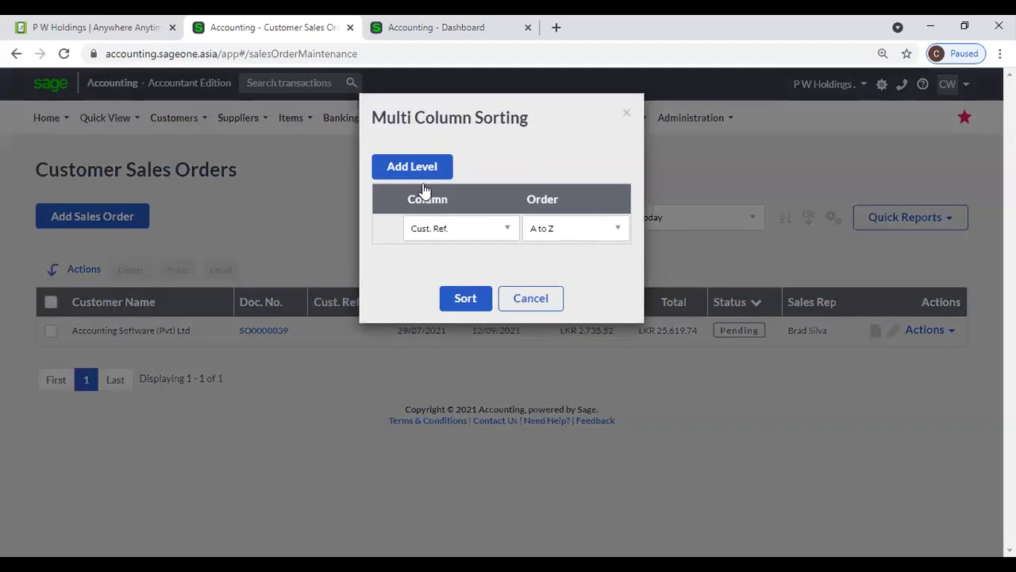
click(416, 167)
click(439, 229)
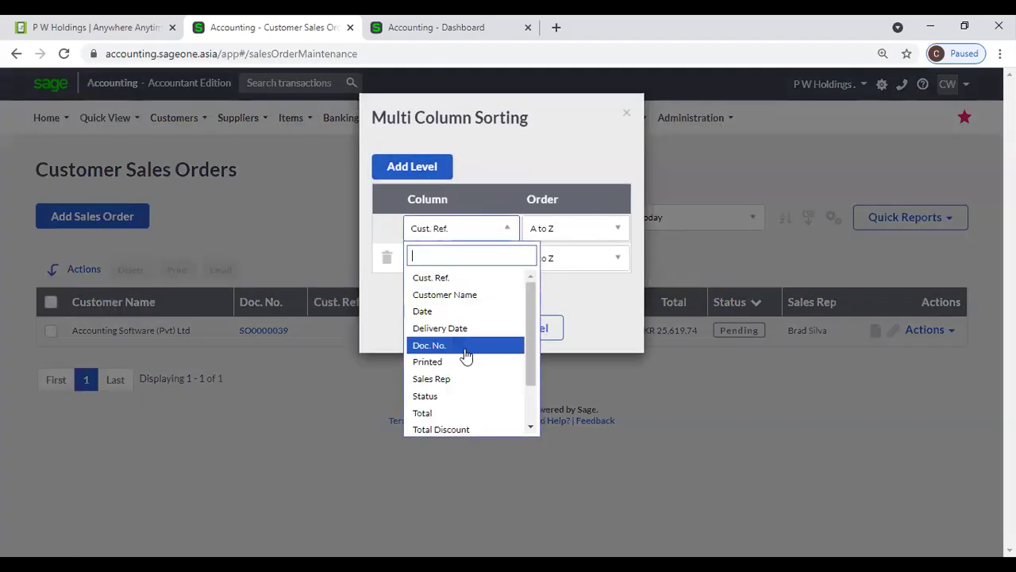
click(458, 296)
click(476, 262)
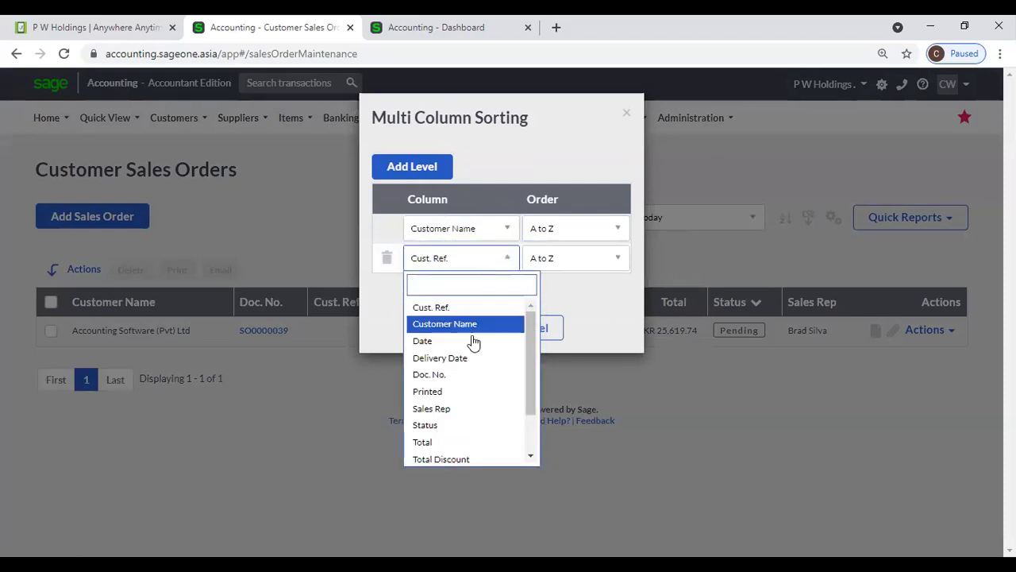
click(459, 442)
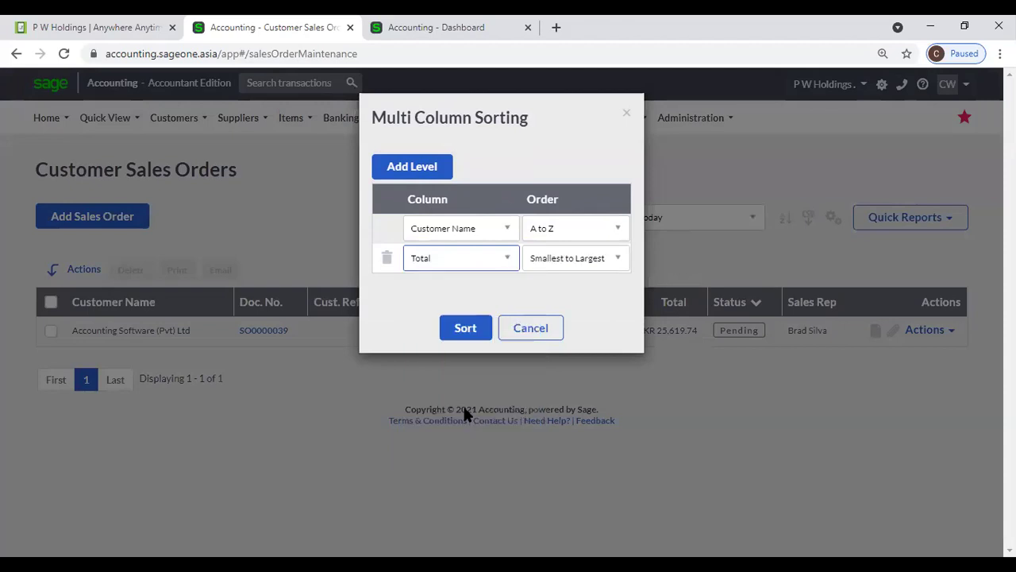
click(469, 330)
click(681, 220)
click(629, 268)
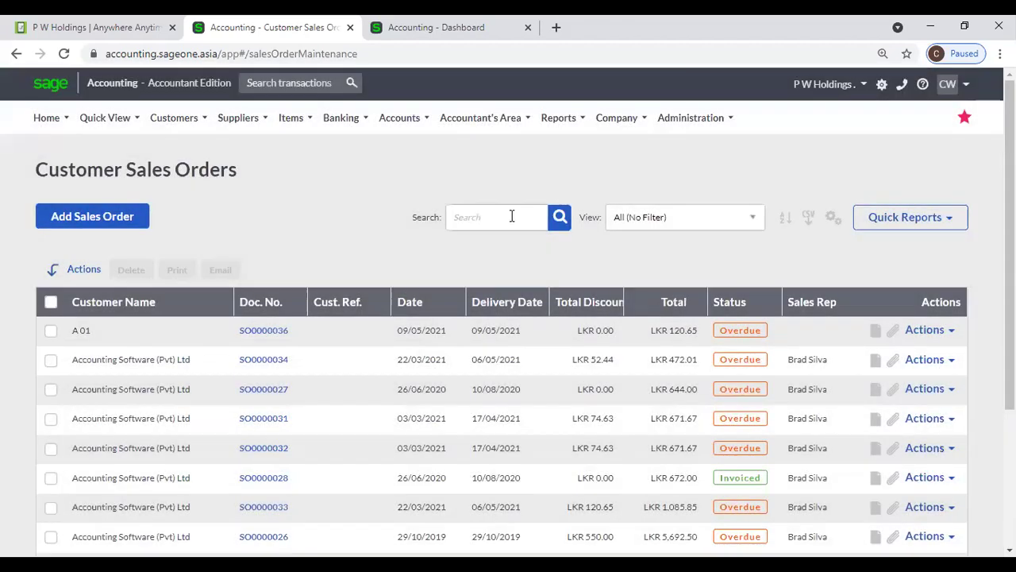
- Search the sales orders for 36 and clear the search
click(512, 216)
text(36)
key(Return)
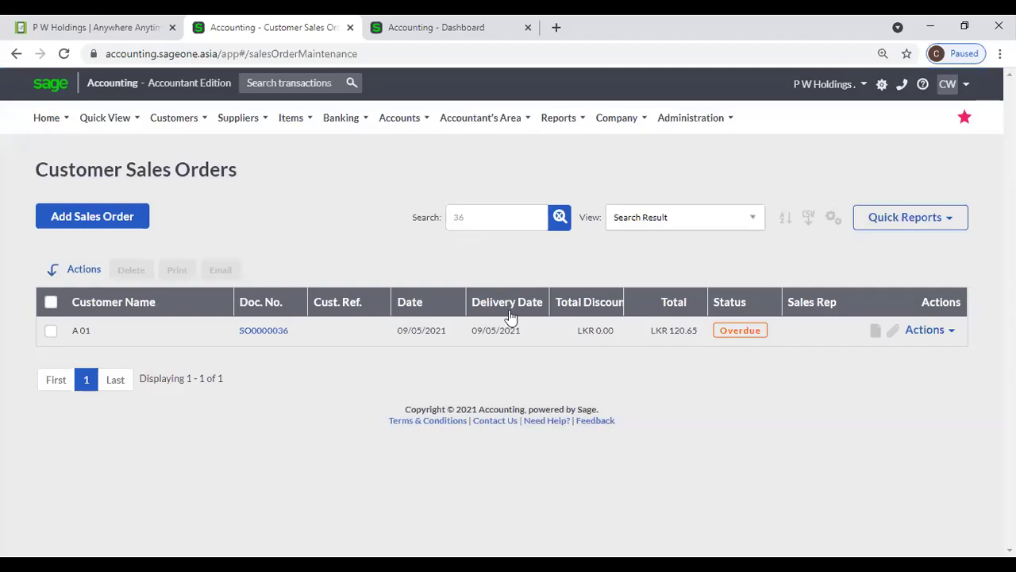
click(559, 217)
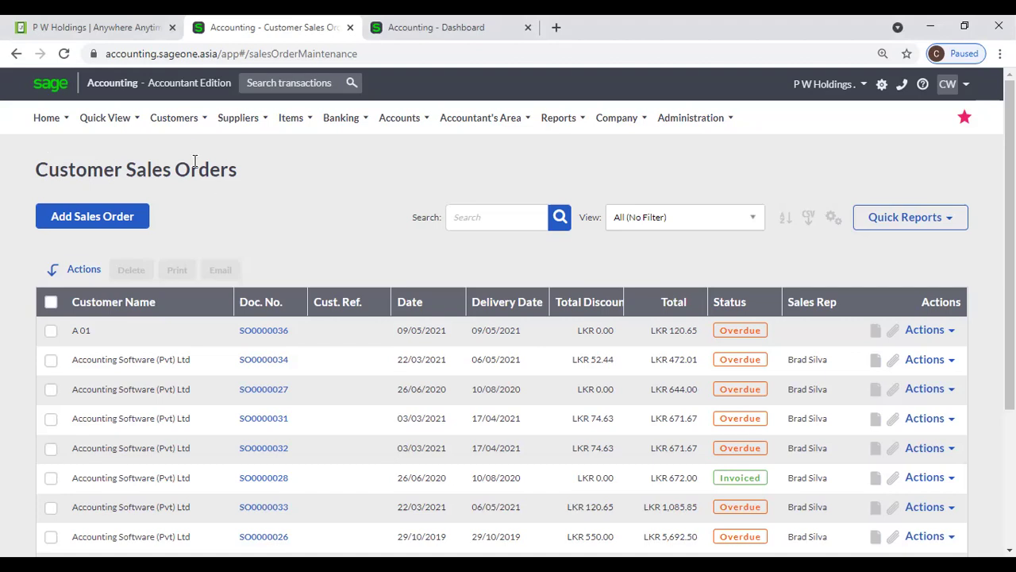
- Open the Customer Tax Invoices list from the customer transactions
click(179, 117)
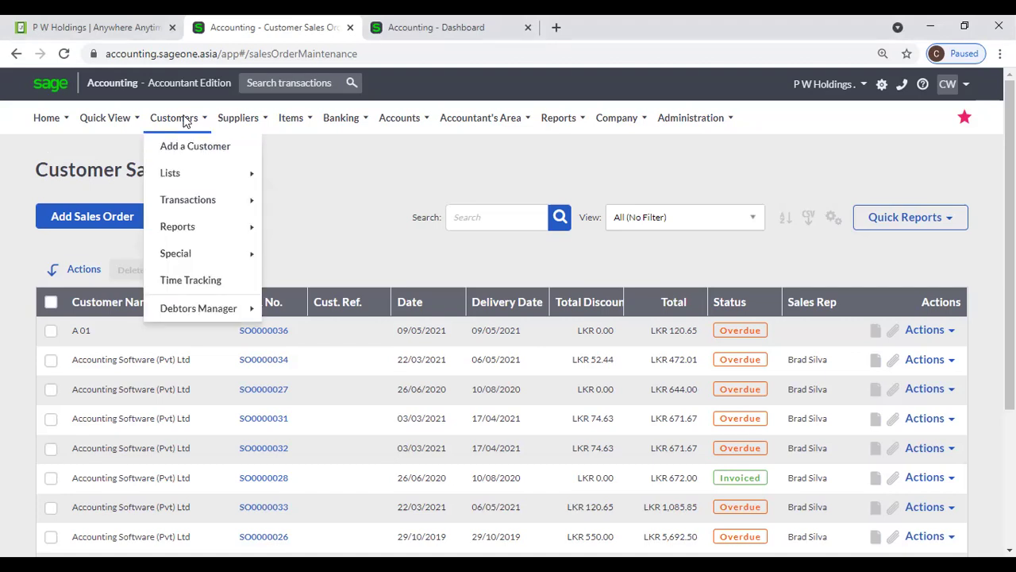
mouse_move(193, 195)
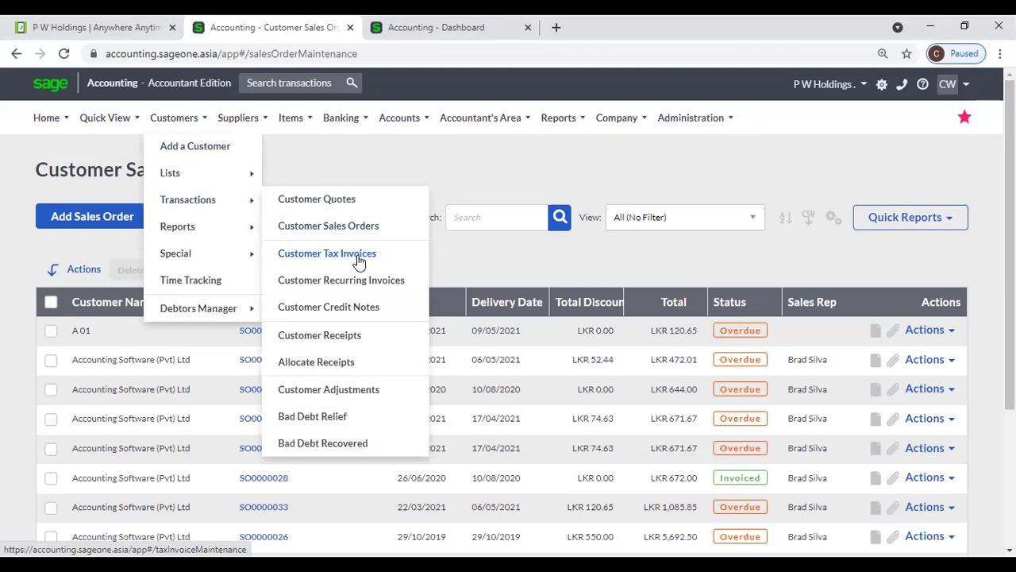
mouse_move(184, 125)
click(338, 256)
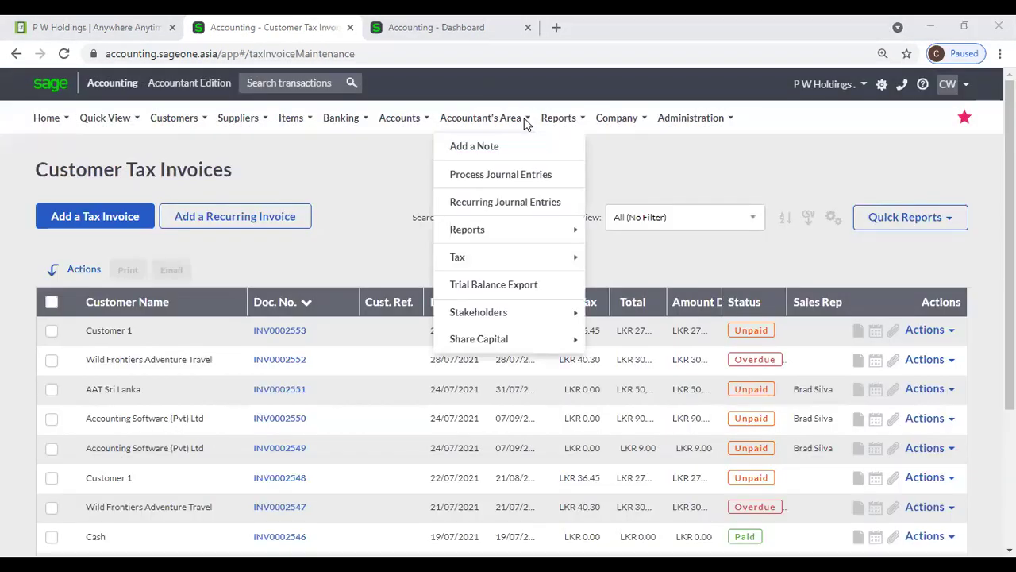
- Start a new tax invoice for the customer Accounting Software (Pvt) Ltd, declining to invoice its outstanding sales orders
mouse_move(572, 137)
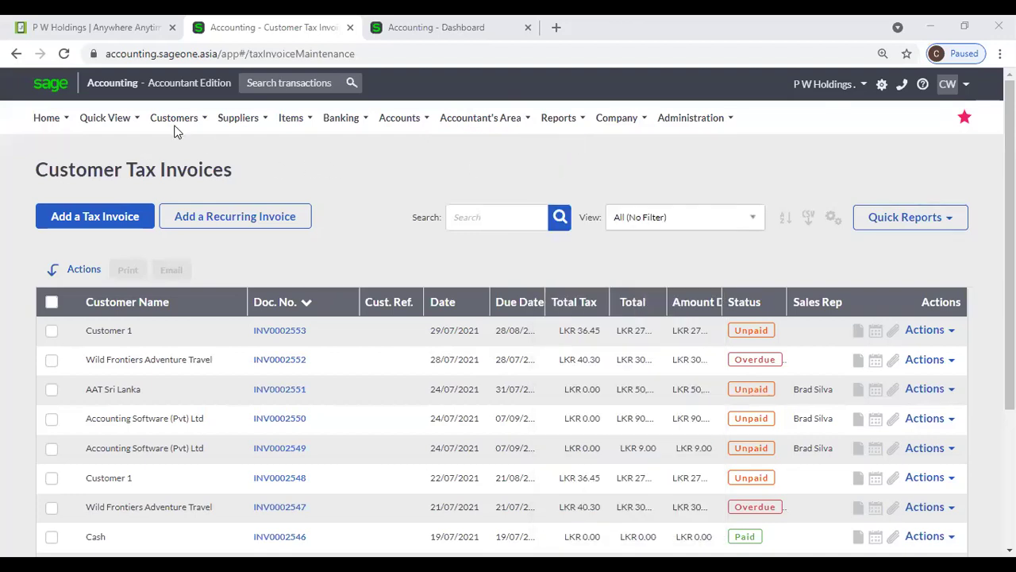
mouse_move(164, 126)
click(112, 227)
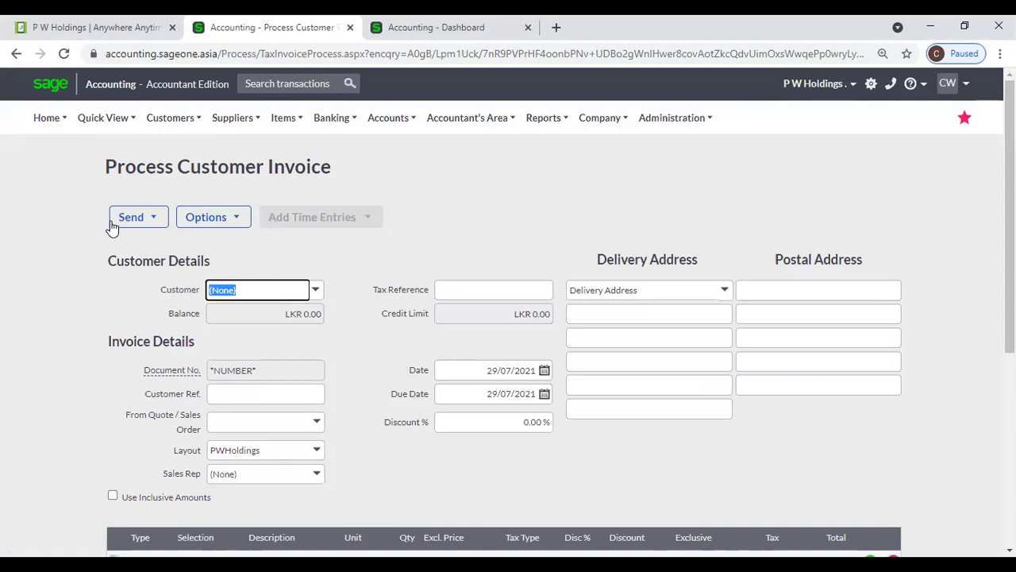
click(316, 289)
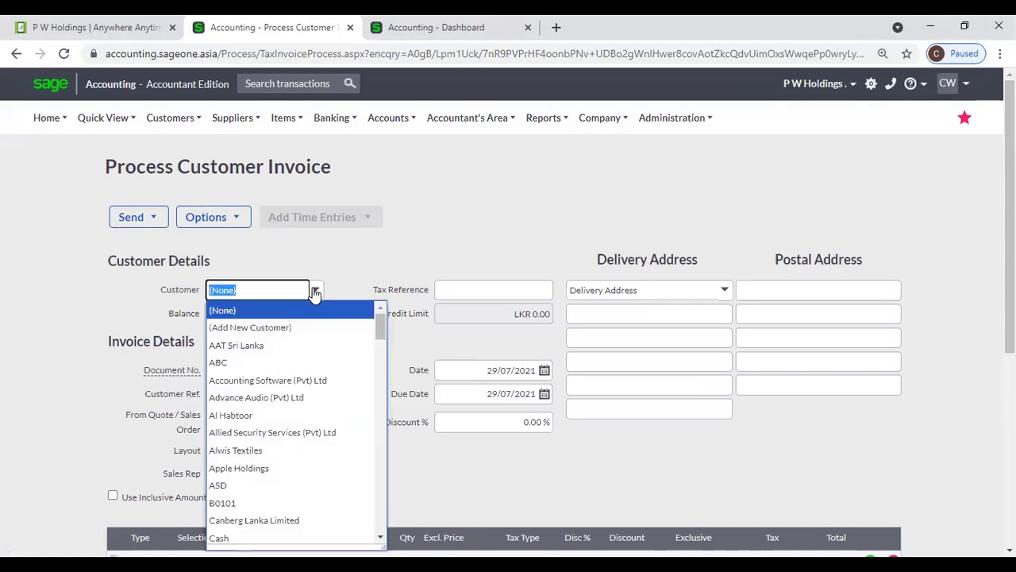
click(330, 384)
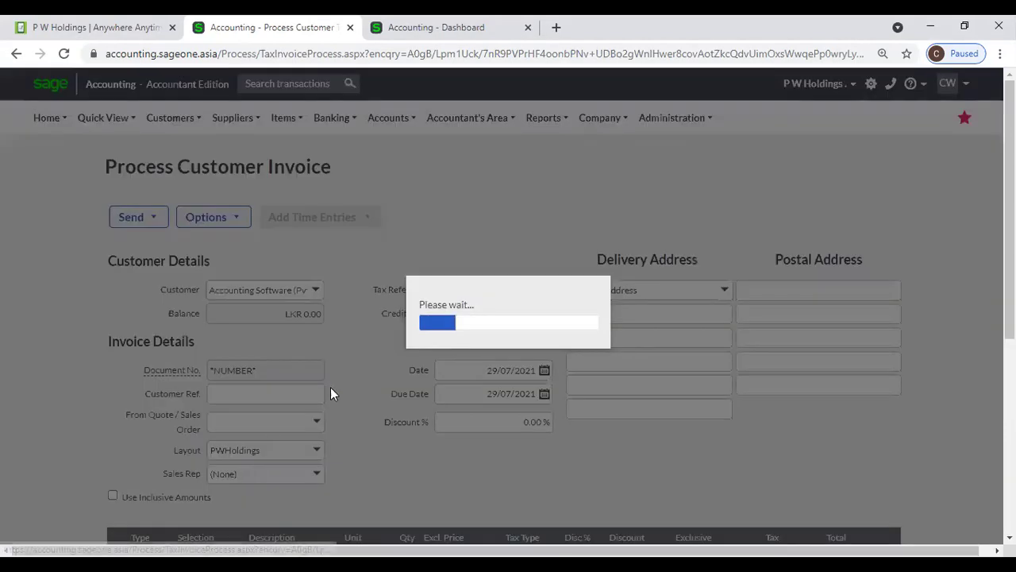
click(540, 338)
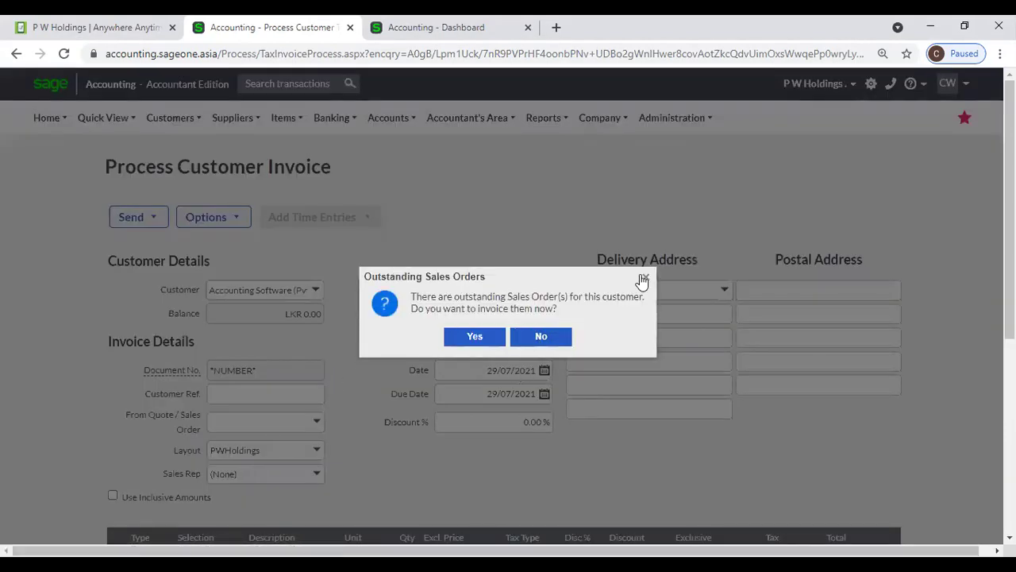
scroll(351, 315, down, 1)
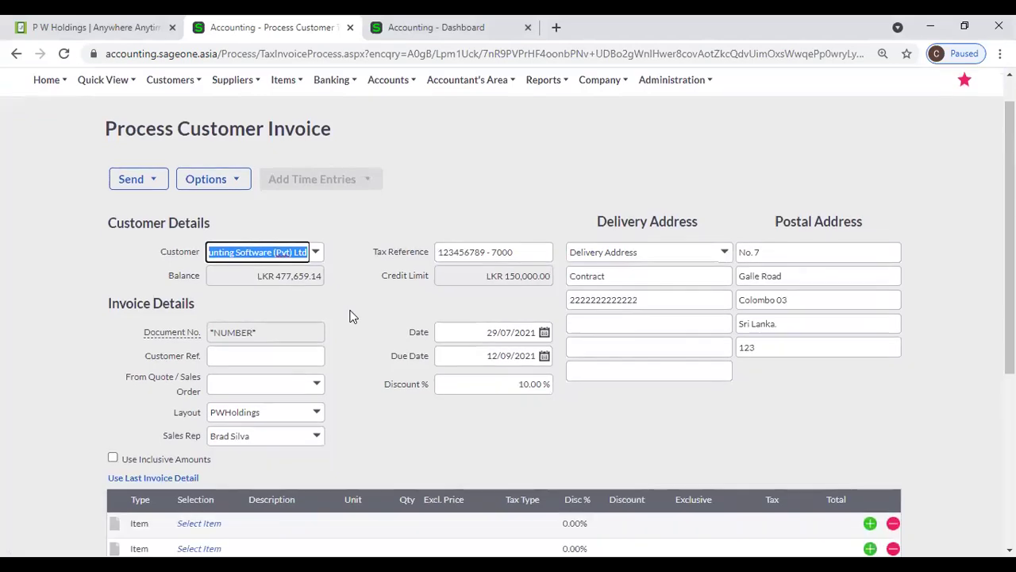
click(352, 292)
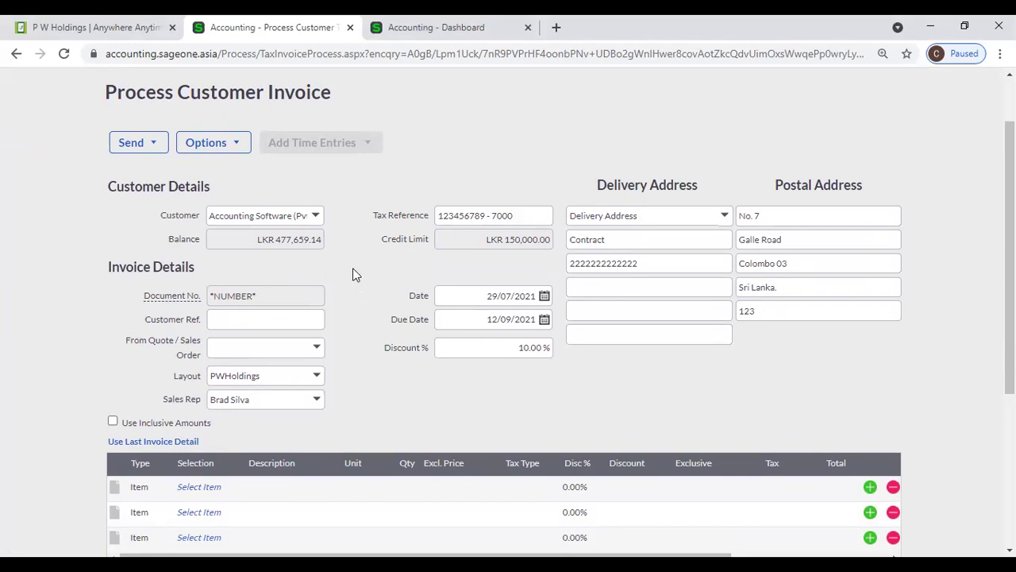
- Select item 02-SSC-2539, SONICWAVE 231C WIRELESS ACCESS POINT, on the first invoice line
scroll(352, 275, down, 2)
click(198, 337)
click(234, 337)
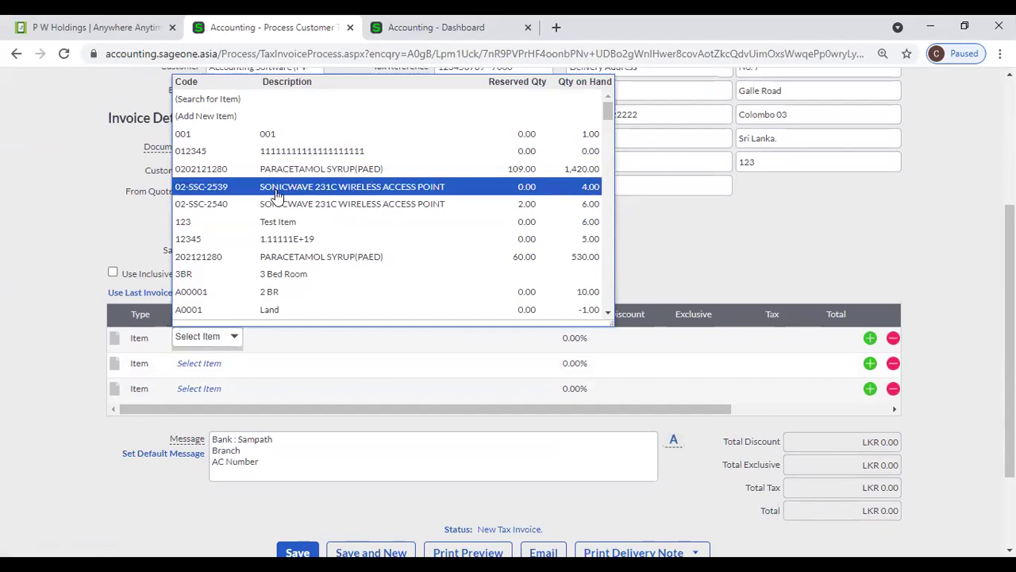
click(276, 190)
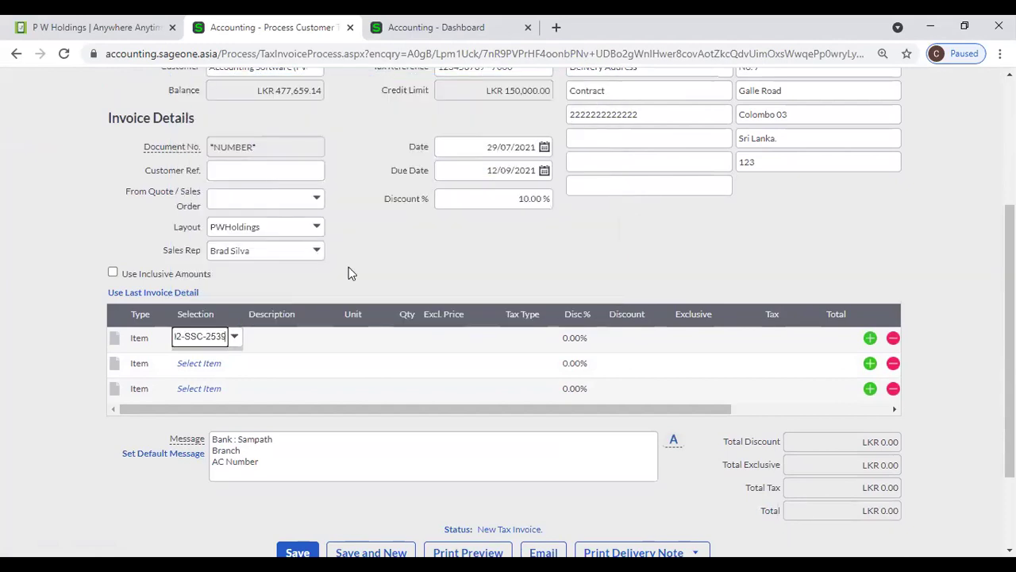
key(Tab)
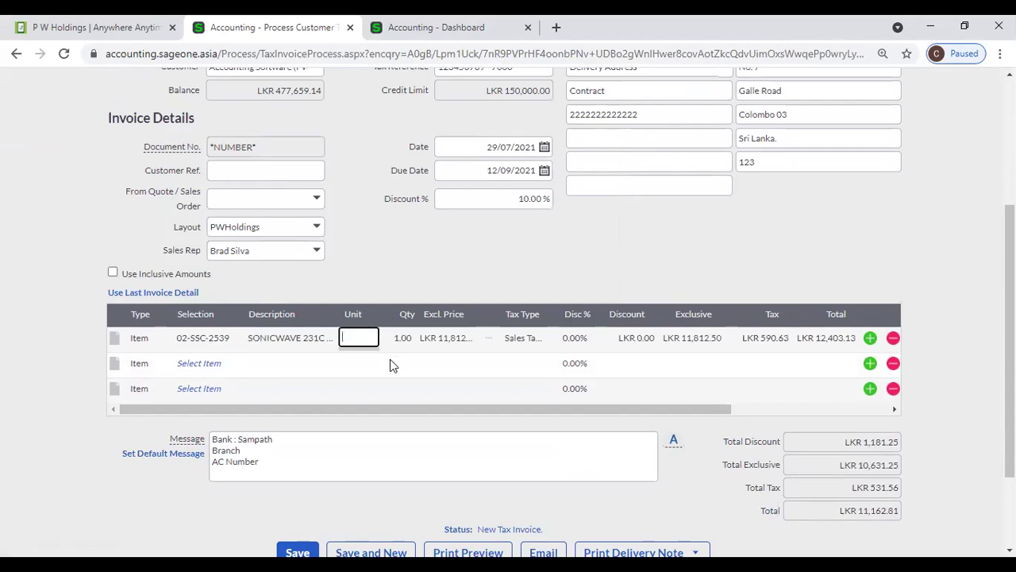
key(Tab)
key(Tab)
- Check the reserved and on-hand quantities in the first line's item list, widening it, and leave the item selection as it is
click(227, 340)
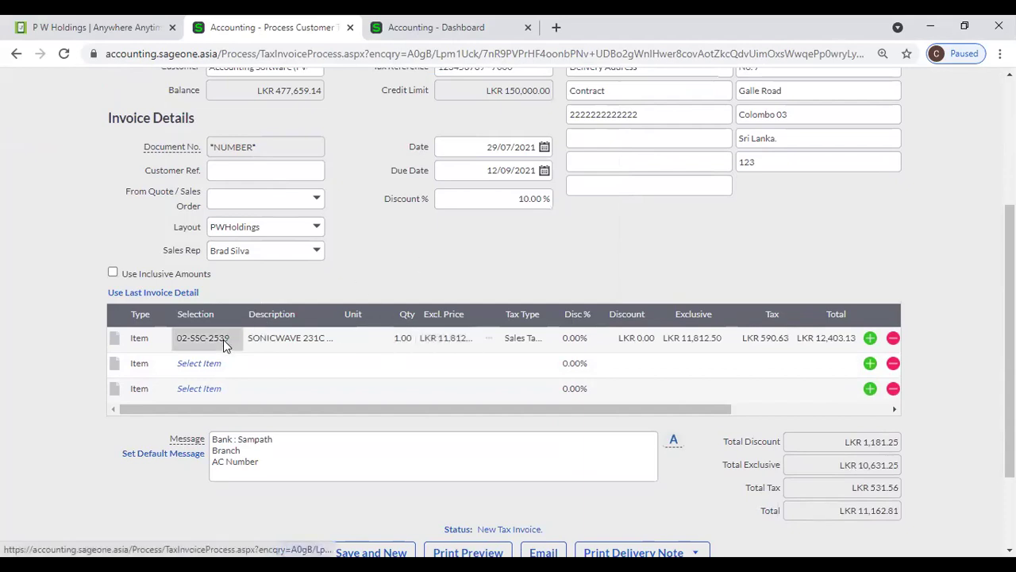
click(233, 337)
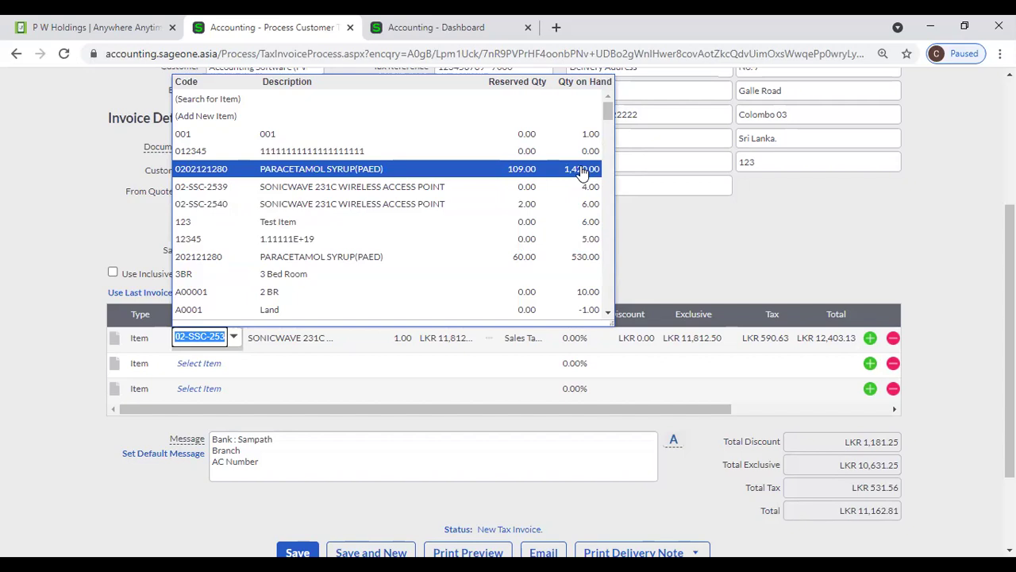
drag(612, 316, 659, 320)
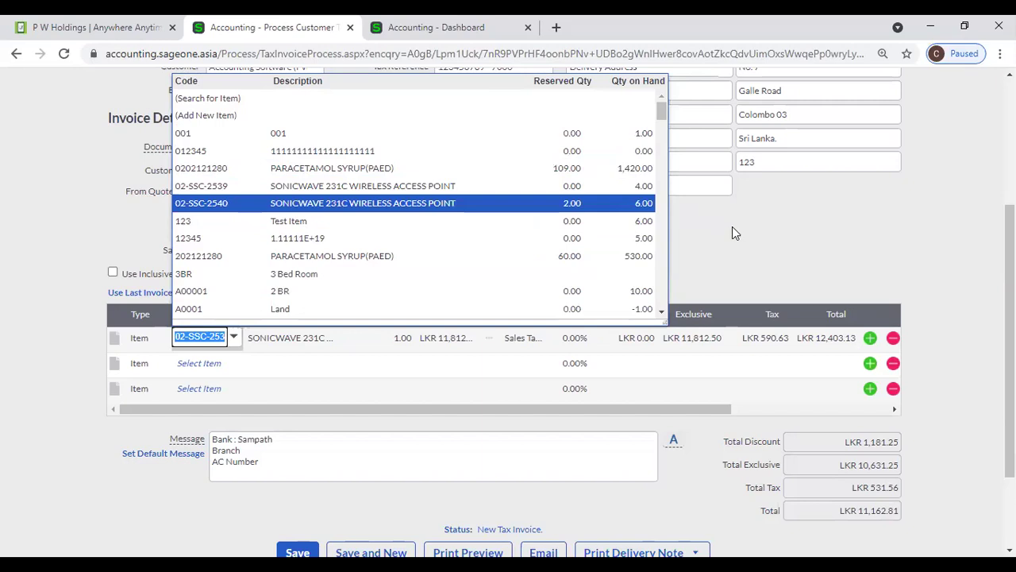
click(732, 226)
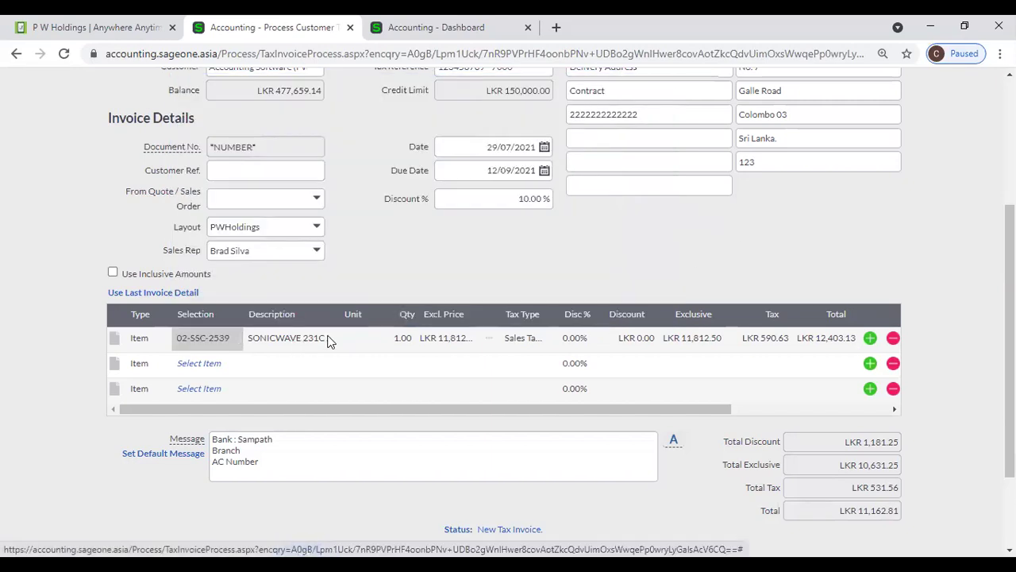
- Set the first invoice line's unit to Nos. and its quantity to 10, dismissing the stock warning and keeping the exclusive price
click(361, 339)
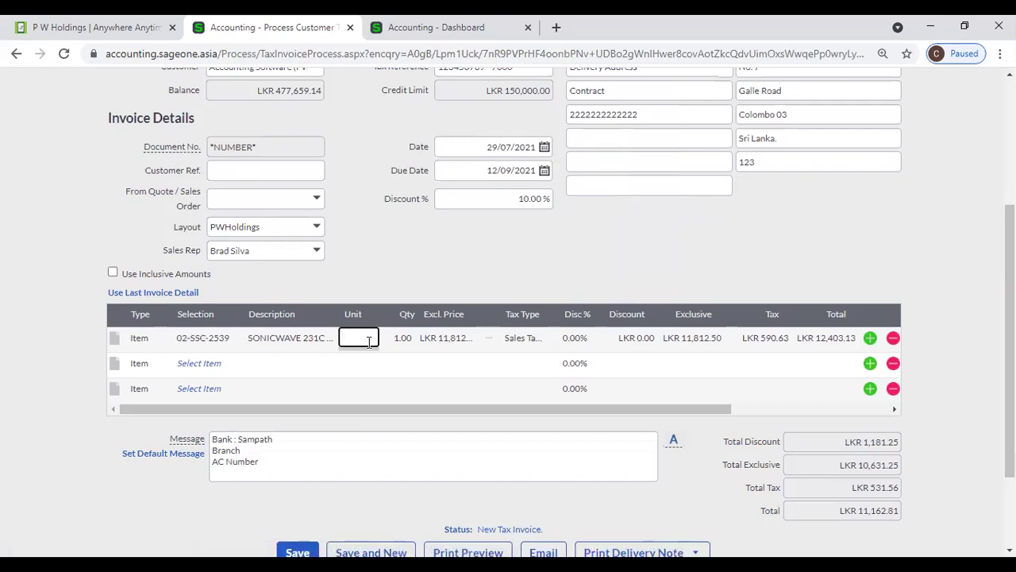
text(Nos.)
key(Tab)
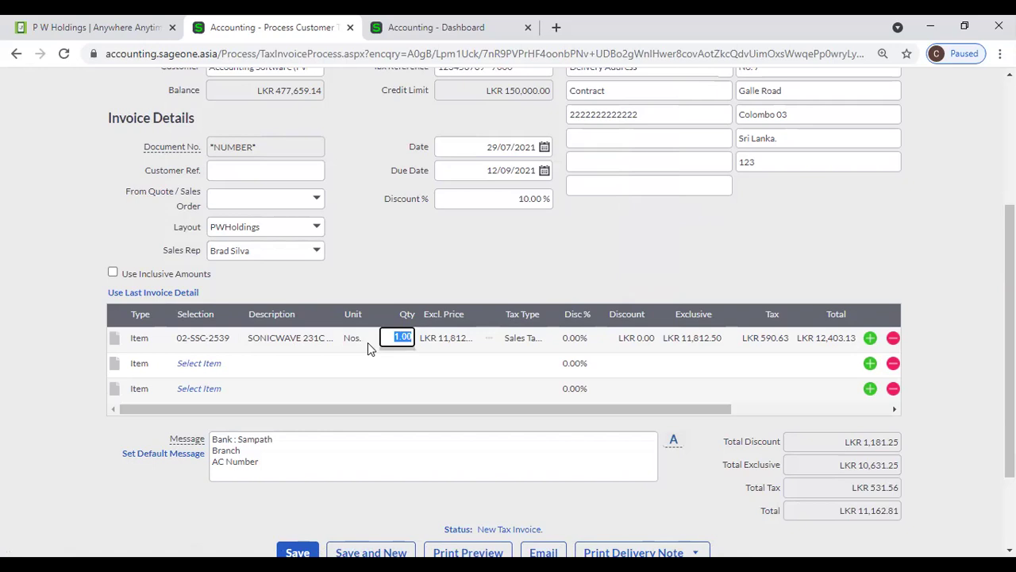
key(Tab)
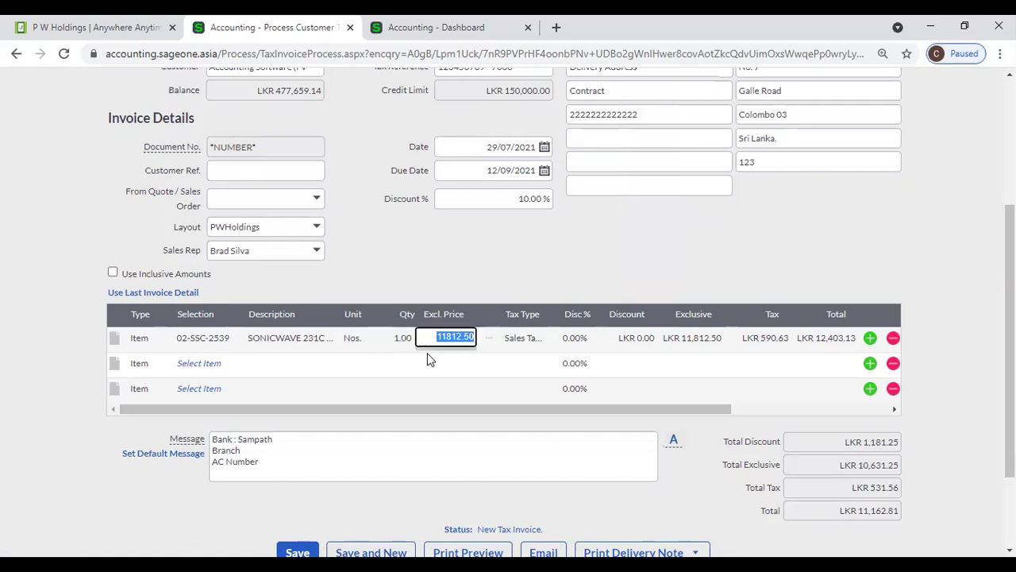
click(408, 345)
text(10)
key(Tab)
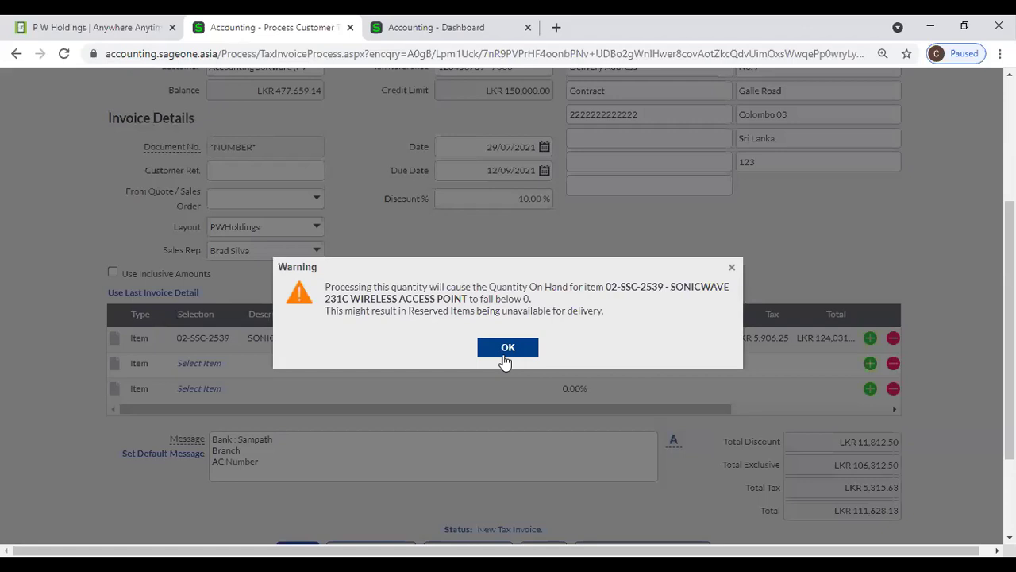
click(732, 268)
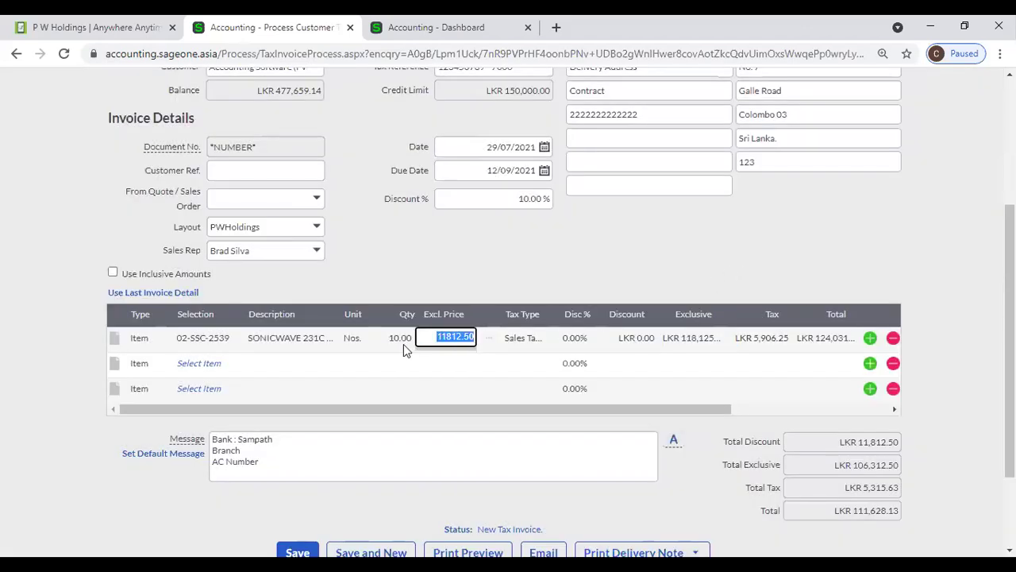
key(Tab)
click(451, 340)
click(478, 288)
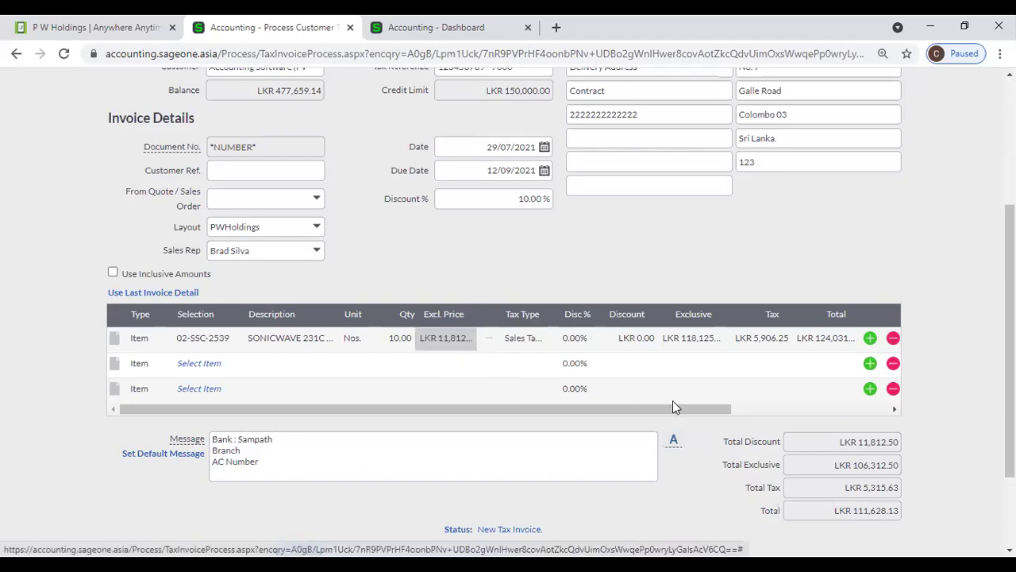
- Set the first invoice line's tax type to VAT 8% (8.00%)
scroll(692, 408, right, 2)
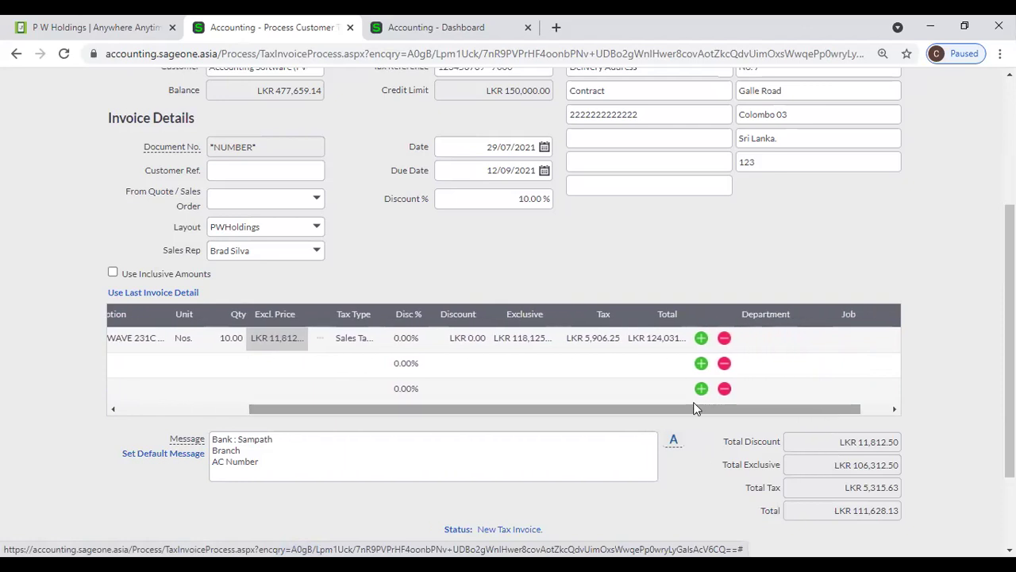
click(356, 341)
click(369, 339)
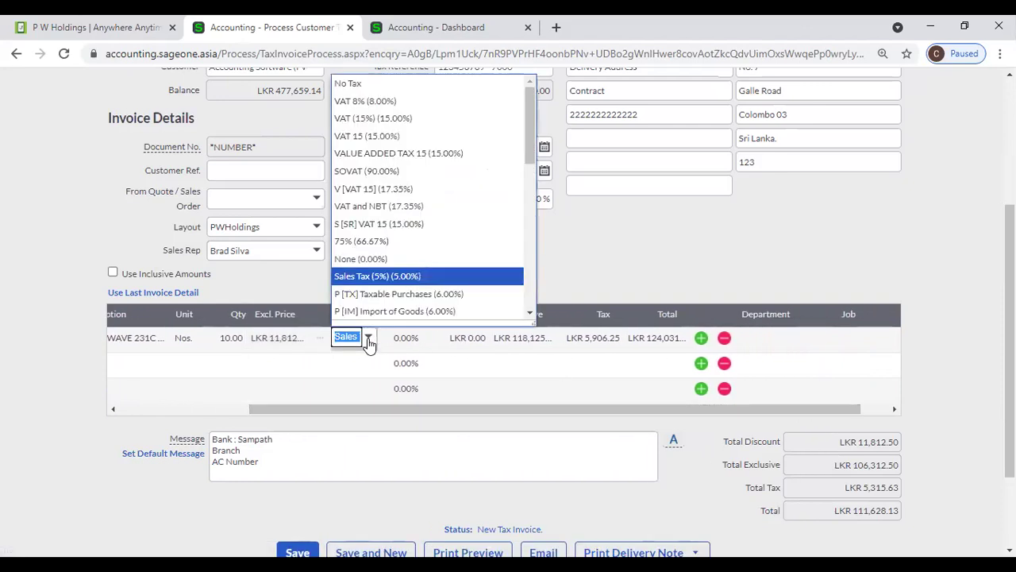
click(358, 104)
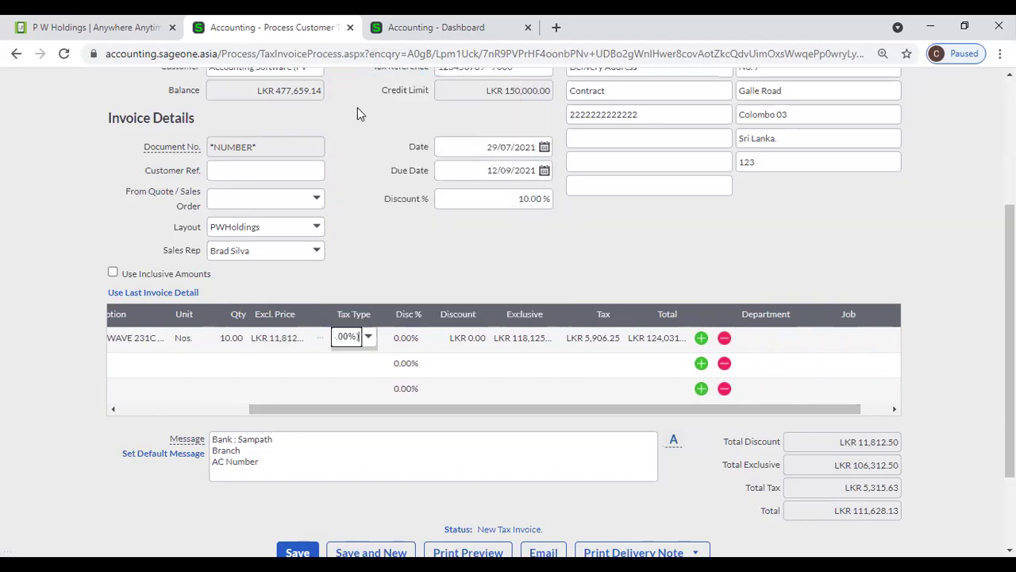
- Check the department options for the first invoice line and leave the department blank
click(545, 246)
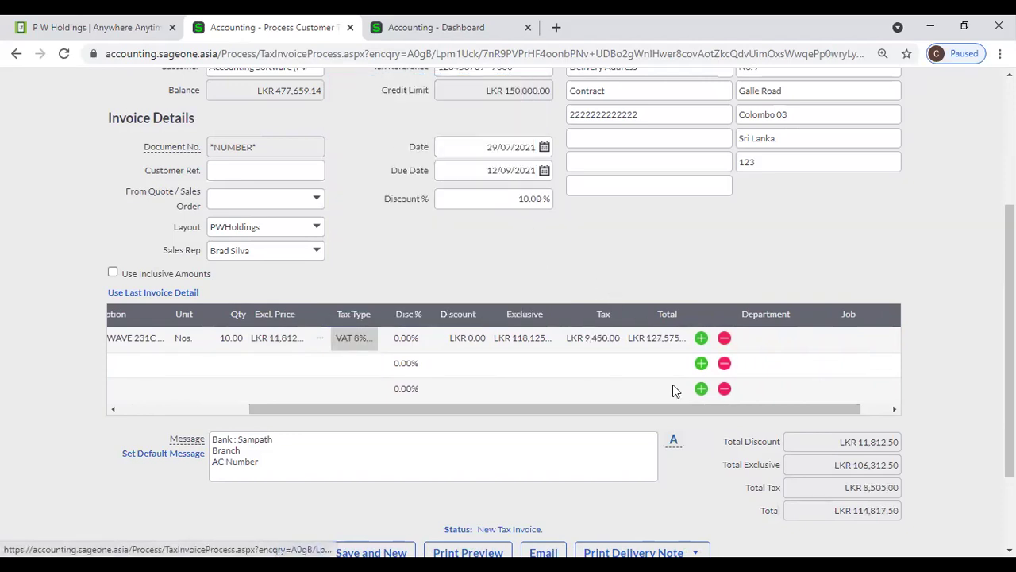
drag(658, 408, 731, 406)
click(747, 338)
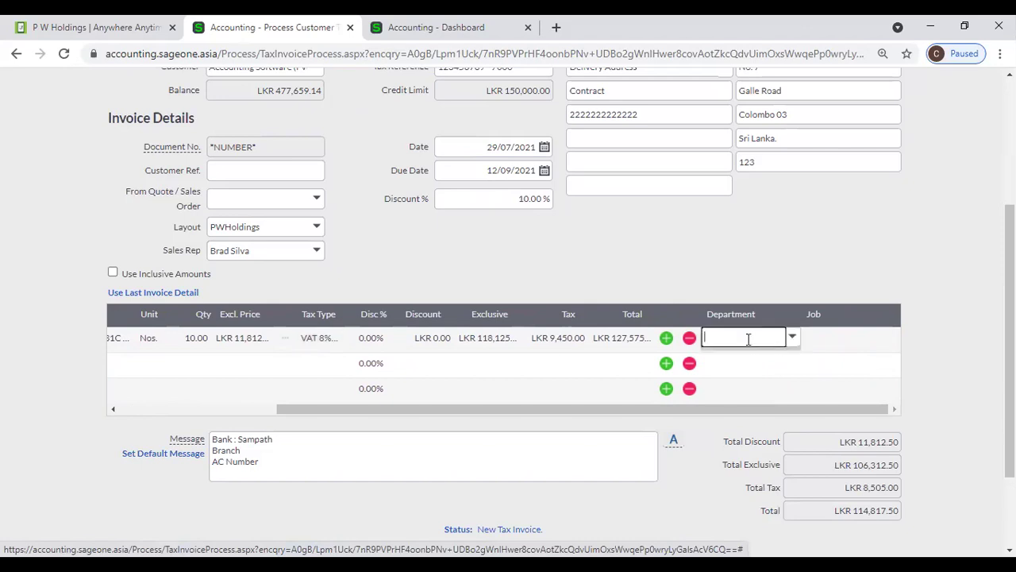
click(791, 340)
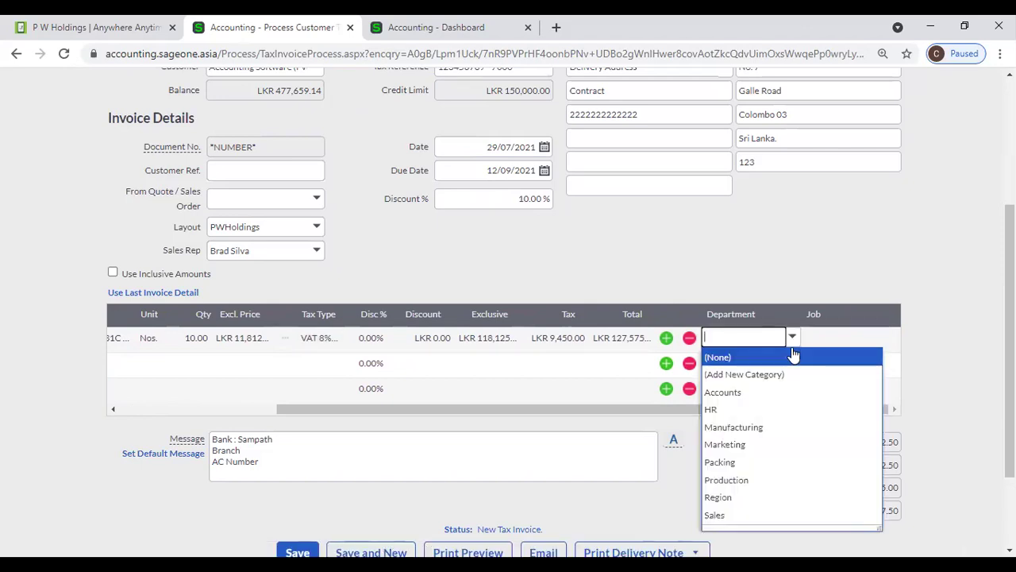
click(818, 250)
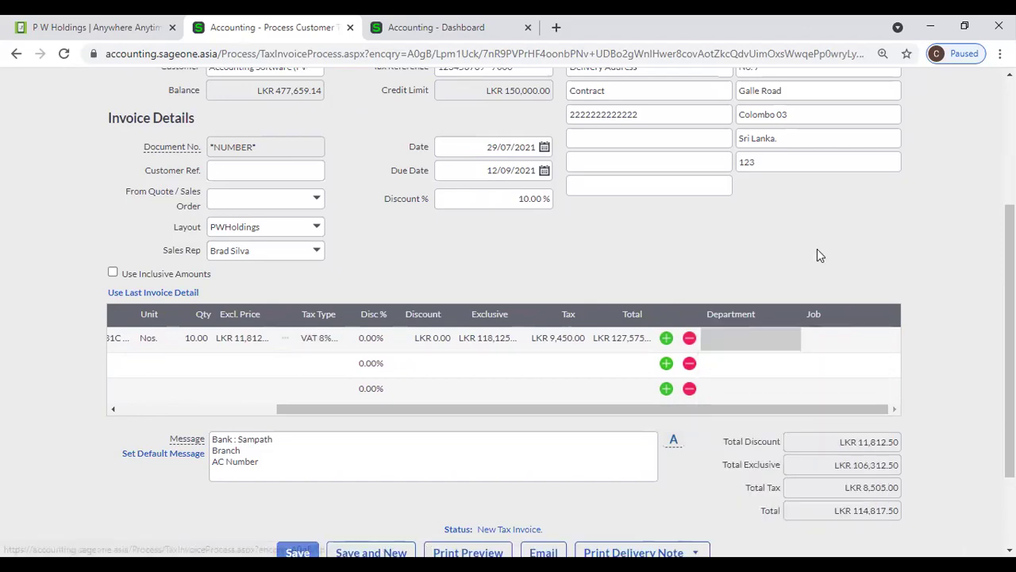
drag(800, 404, 460, 408)
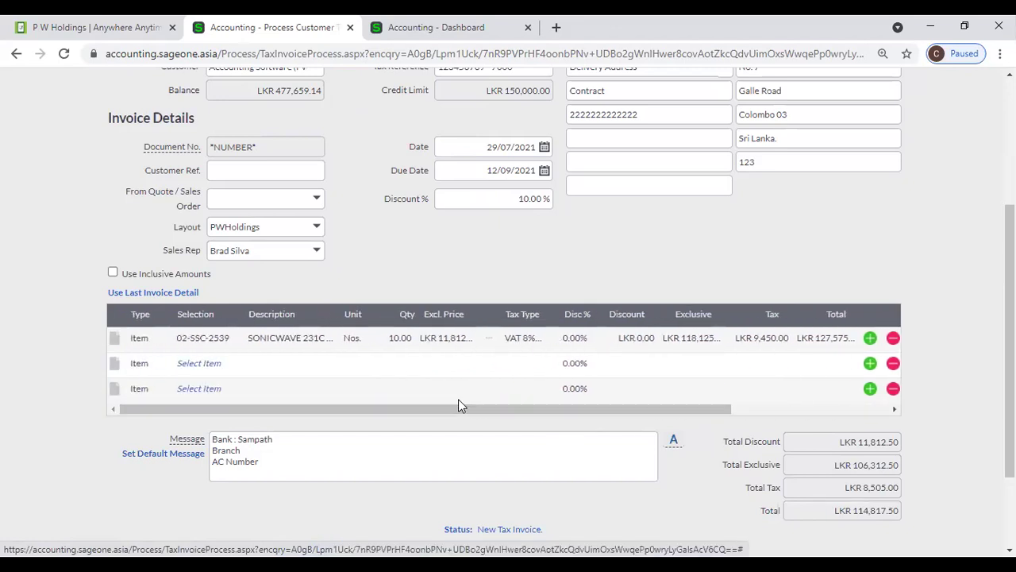
- Insert a blank line below the second invoice line and set the first line's quantity to 1
click(870, 364)
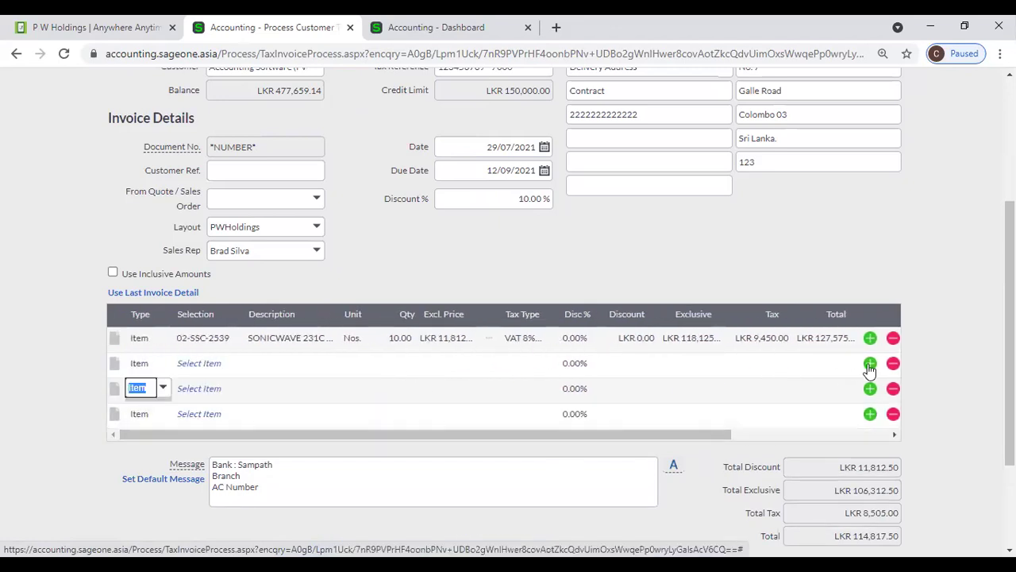
scroll(602, 404, down, 2)
click(297, 433)
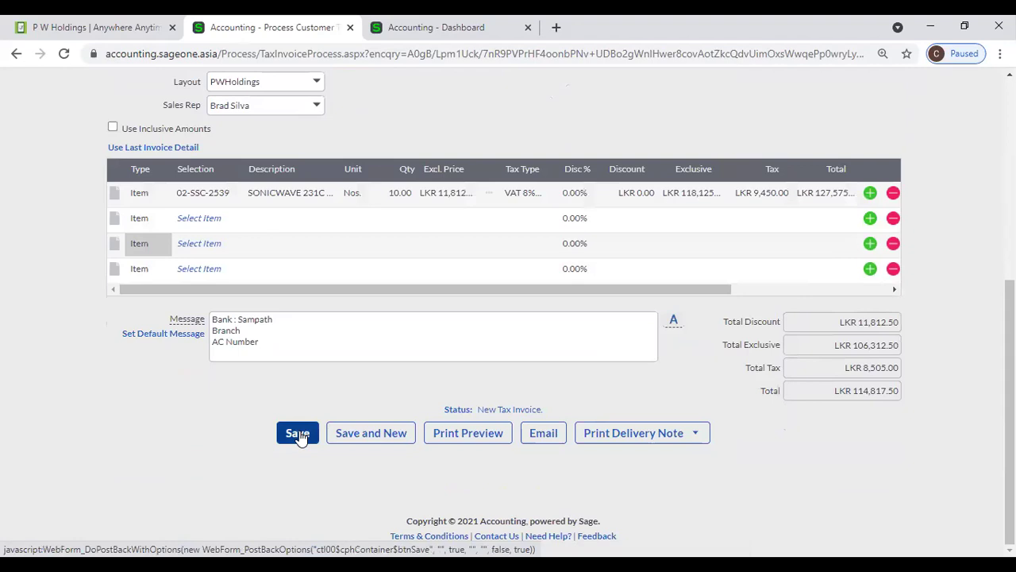
click(401, 193)
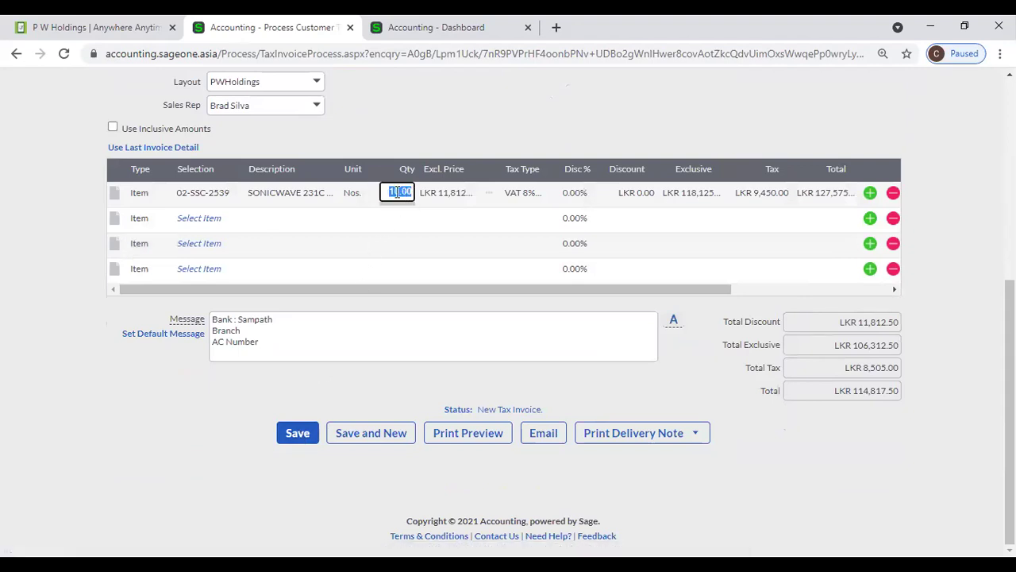
text(1)
key(Tab)
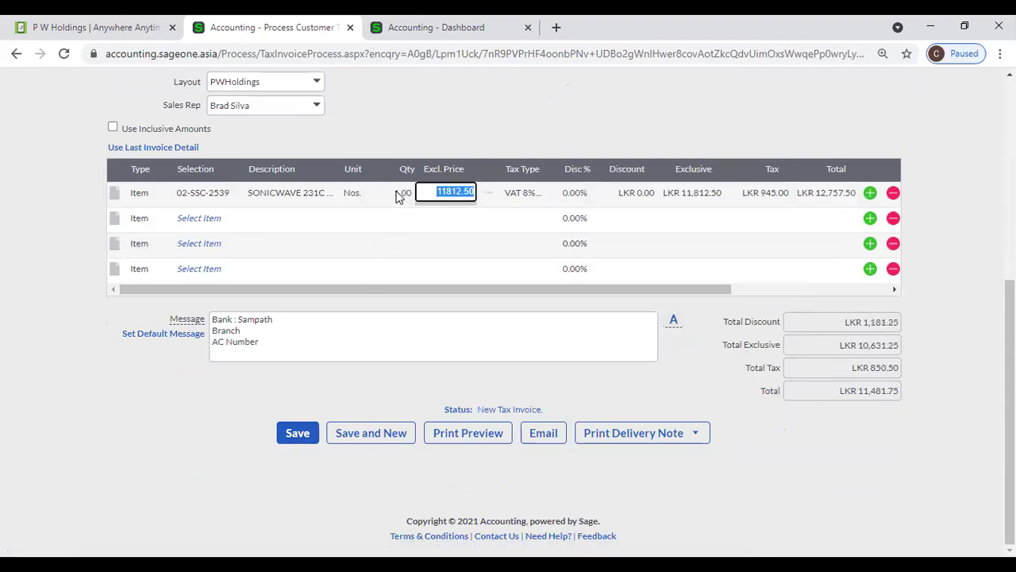
- Save the new tax invoice, agreeing to continue past the customer's credit limit
click(298, 432)
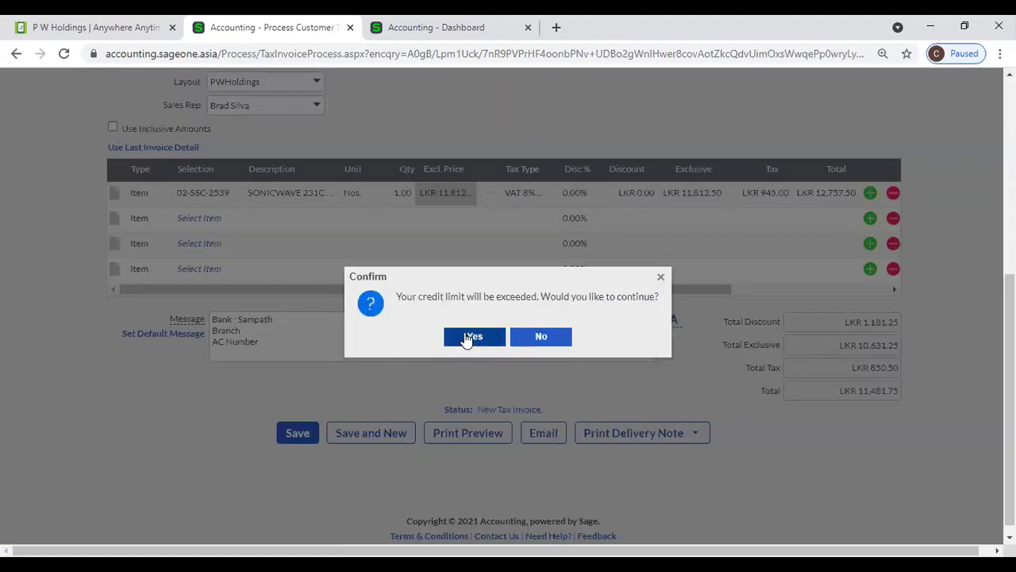
click(485, 347)
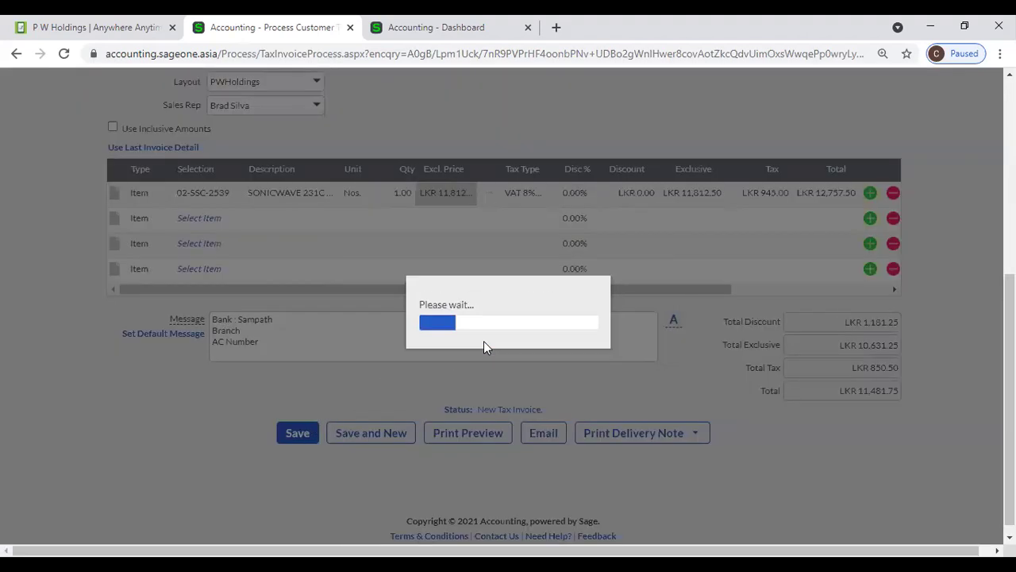
scroll(460, 349, up, 2)
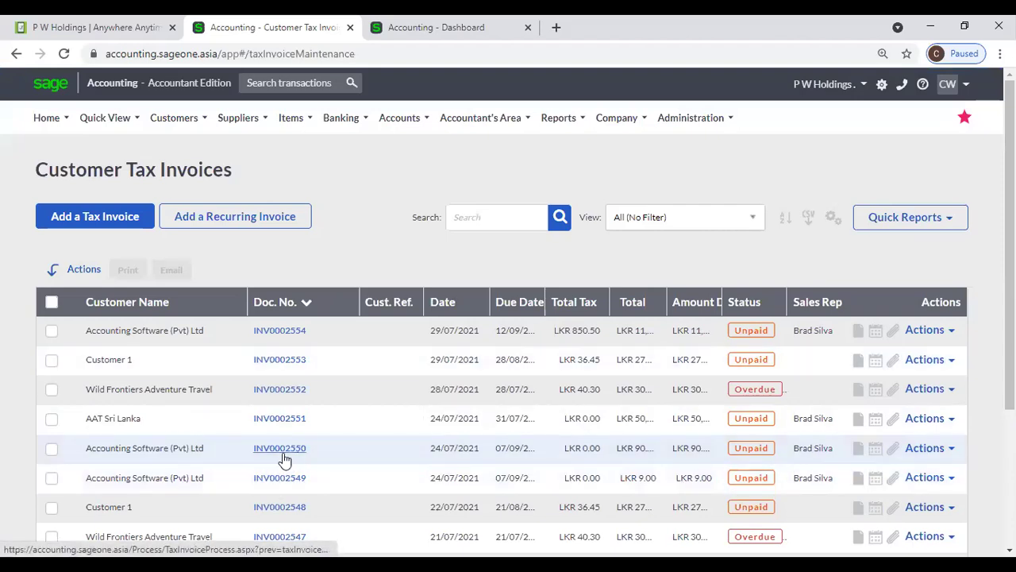
- Open the newest saved invoice from the Customer Tax Invoices list and review its header, line and total details
click(96, 225)
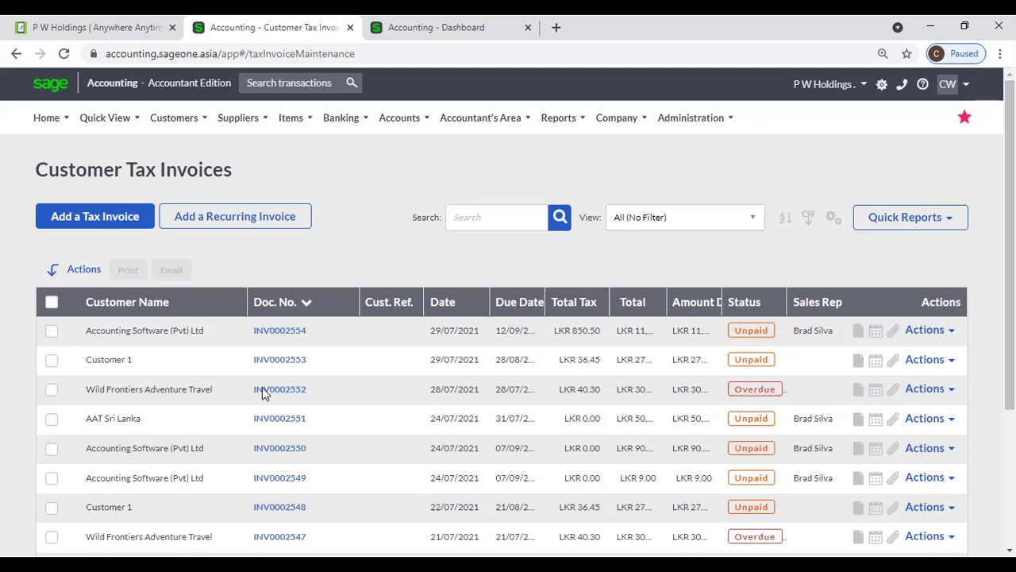
click(288, 328)
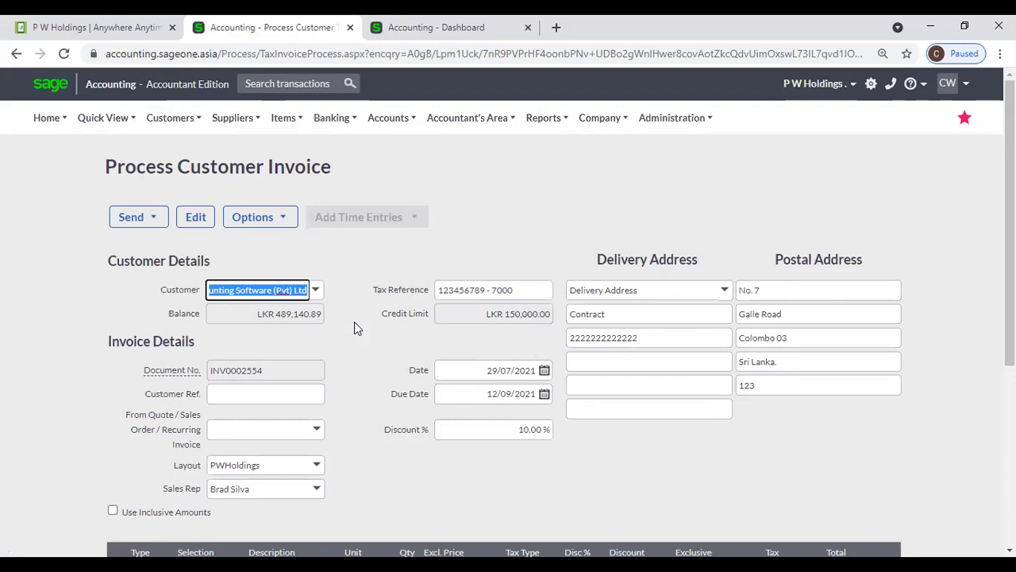
scroll(892, 194, down, 1)
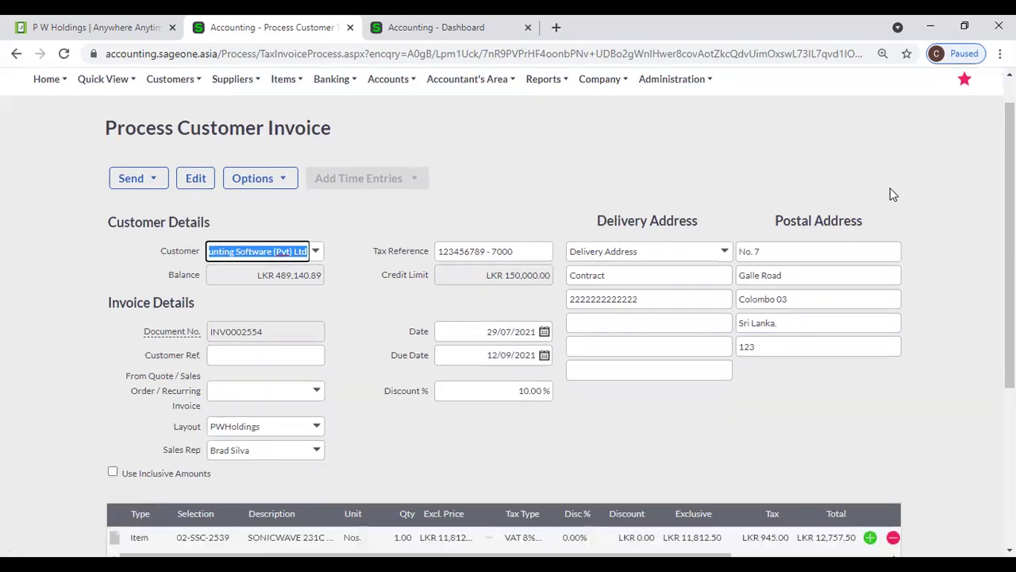
scroll(892, 195, down, 3)
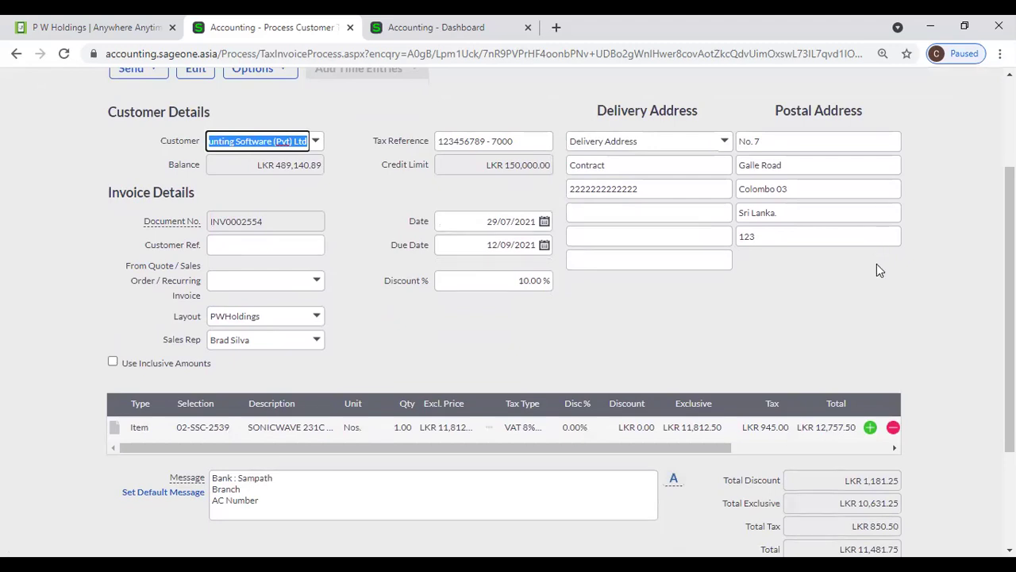
scroll(876, 271, up, 2)
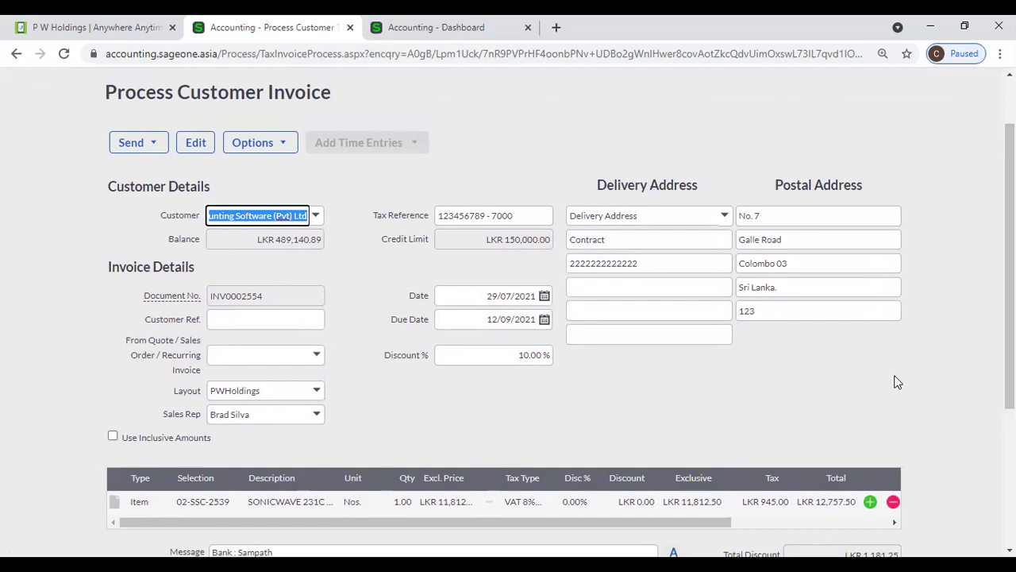
scroll(897, 382, down, 1)
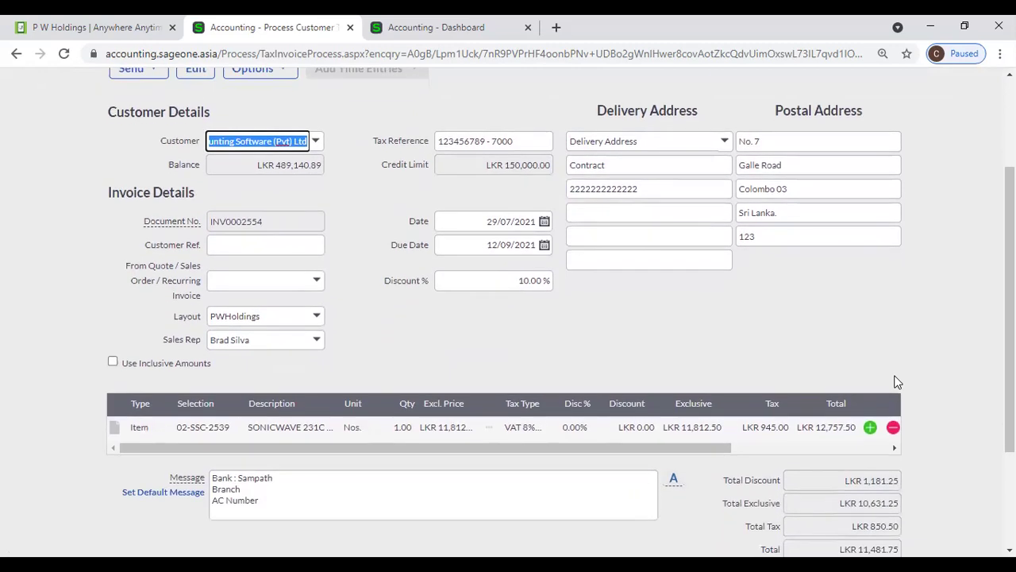
- Set the department of the SONICWAVE 231C invoice line to Accounts
click(863, 447)
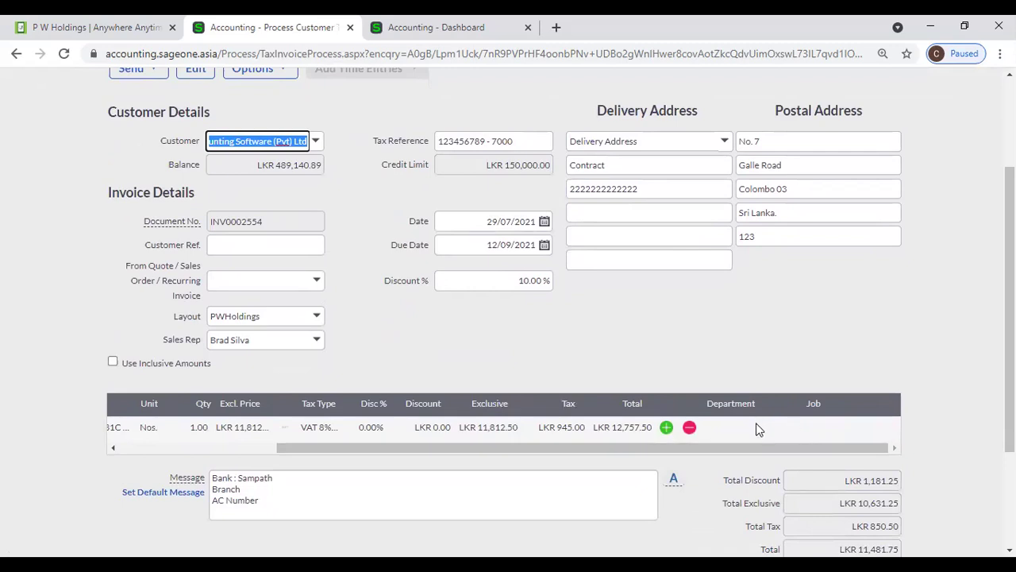
click(756, 425)
click(792, 429)
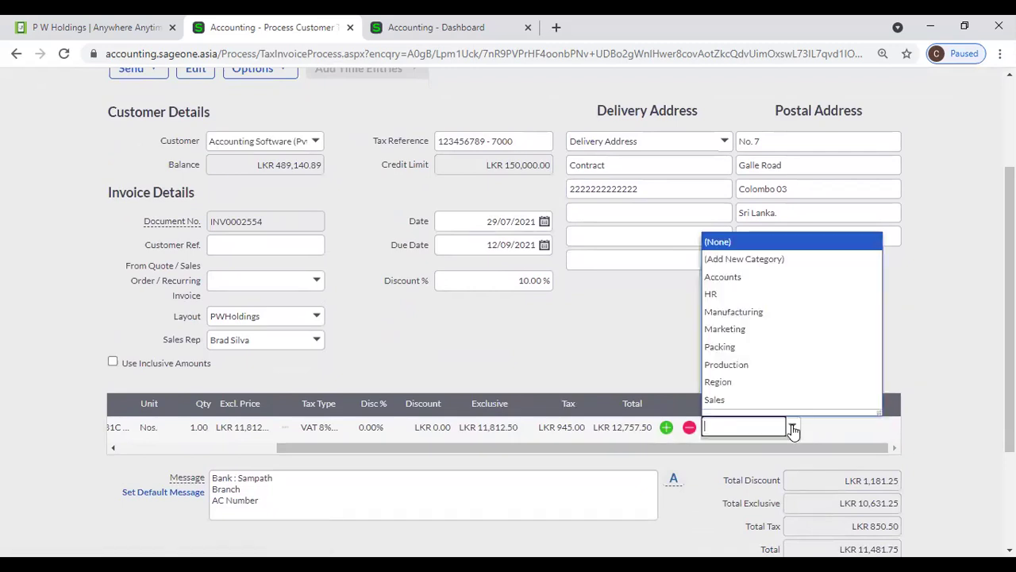
click(750, 280)
key(Tab)
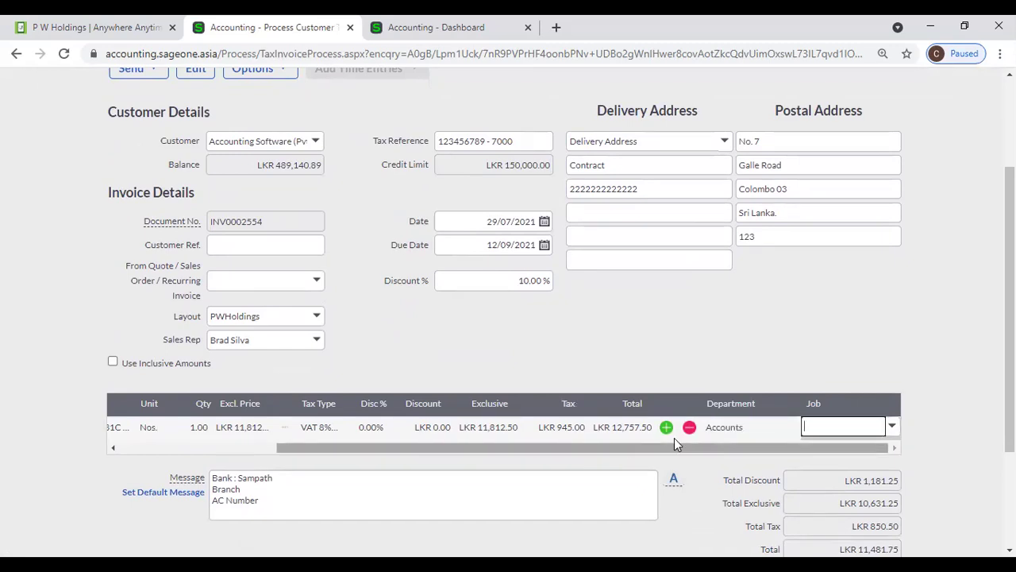
- Add three blank item lines below the existing SONICWAVE 231C line
drag(630, 445, 414, 451)
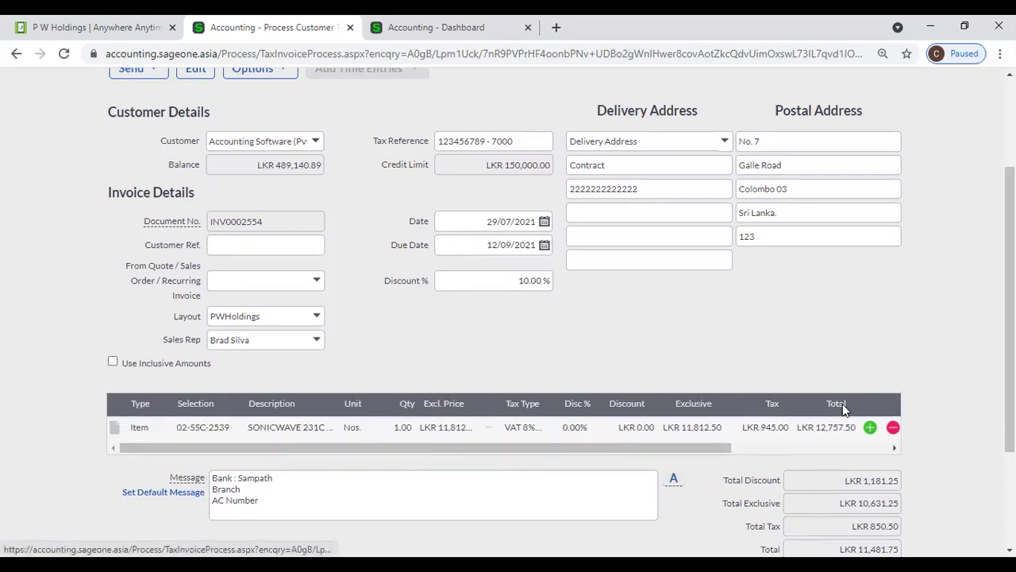
click(872, 427)
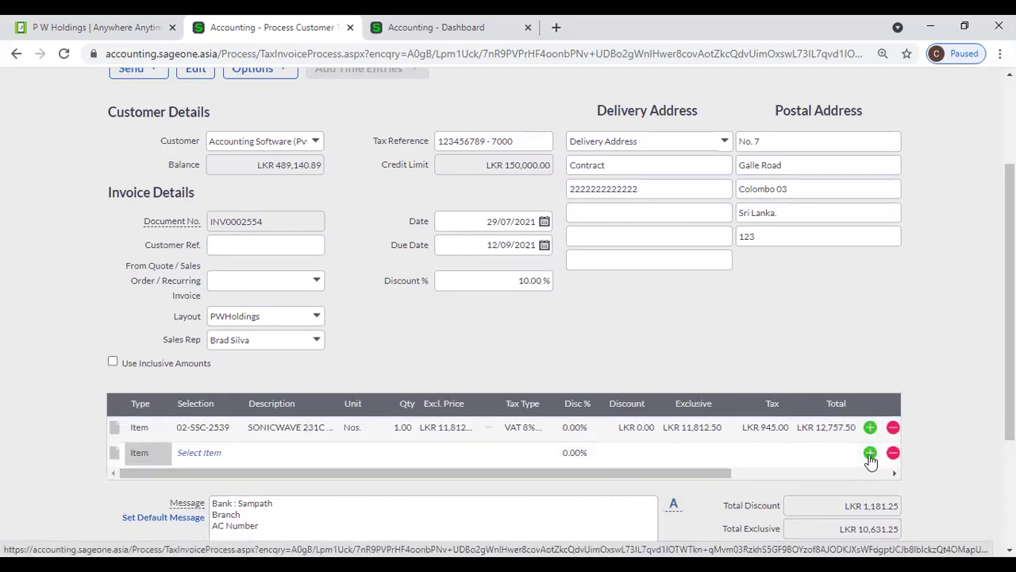
click(870, 455)
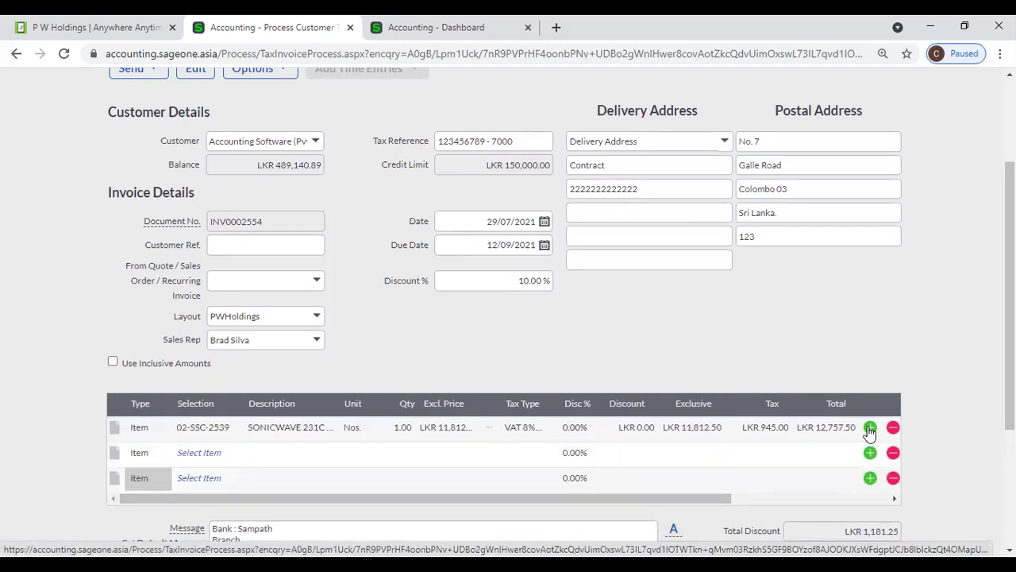
click(870, 429)
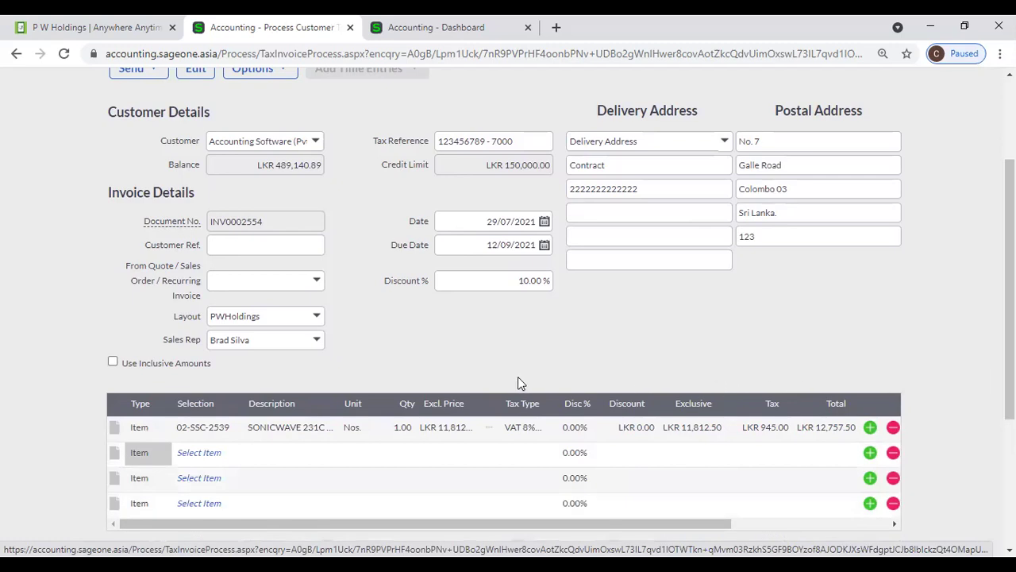
- Select item 202121280, PARACETAMOL SYRUP(PAED), on the second invoice line
click(199, 453)
click(235, 453)
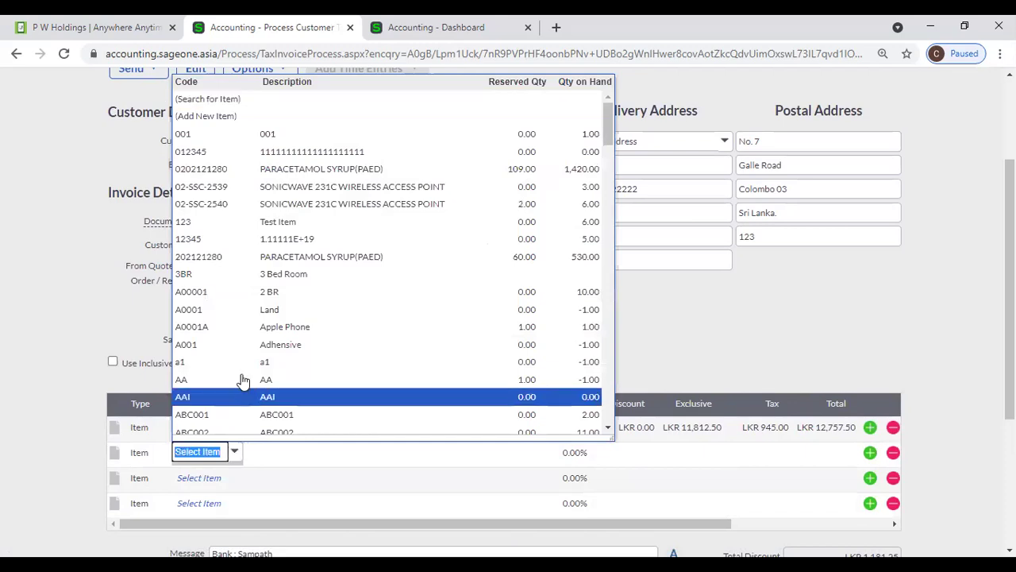
click(280, 262)
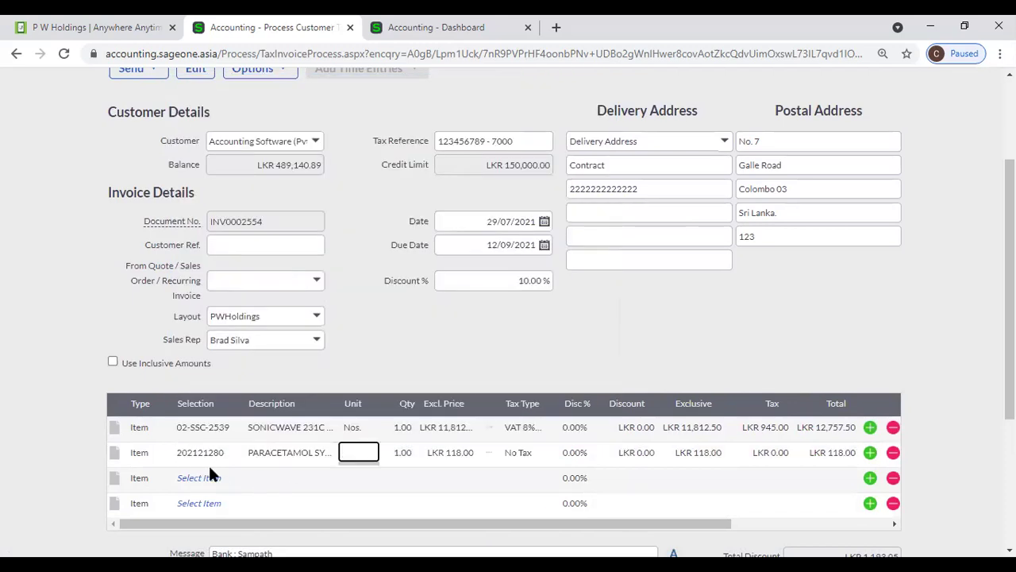
- Add the line comment "Additional notes" to the first invoice line
click(114, 429)
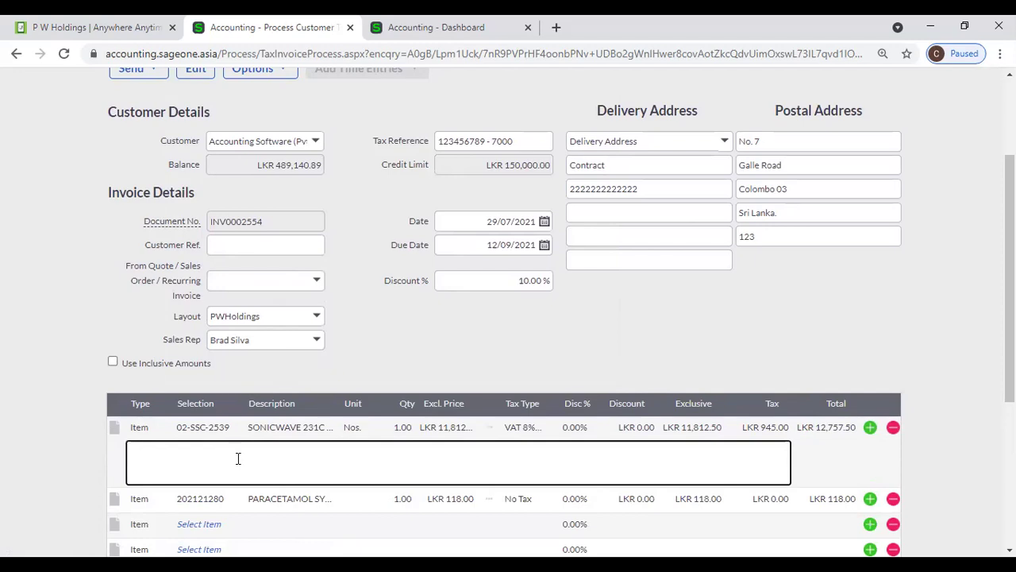
click(114, 431)
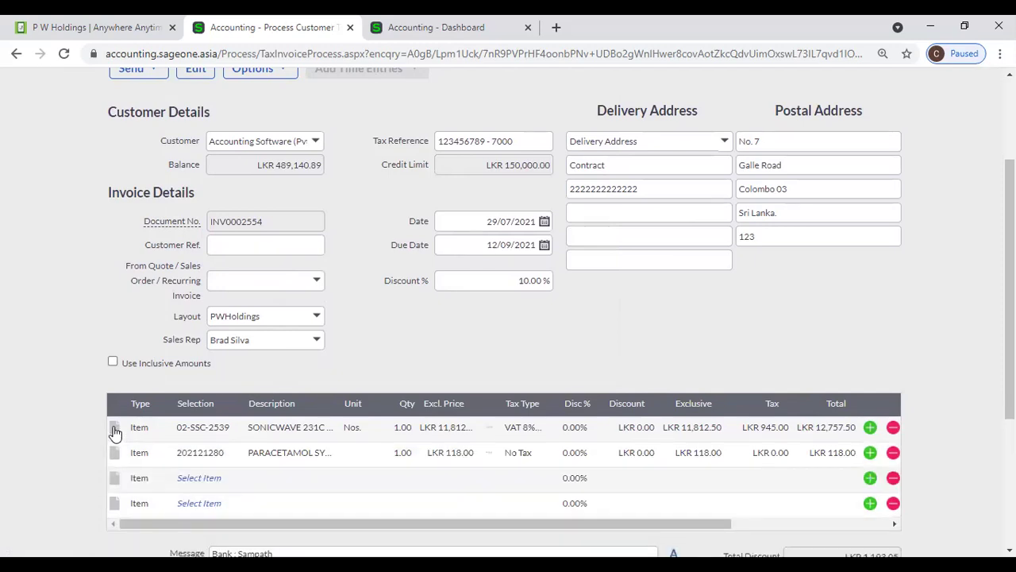
click(115, 431)
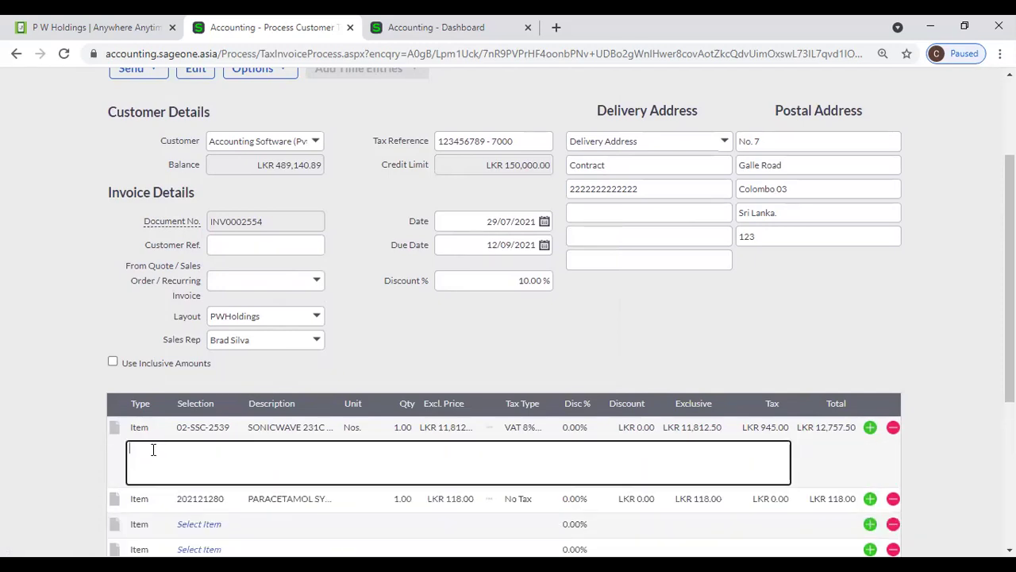
text(addt)
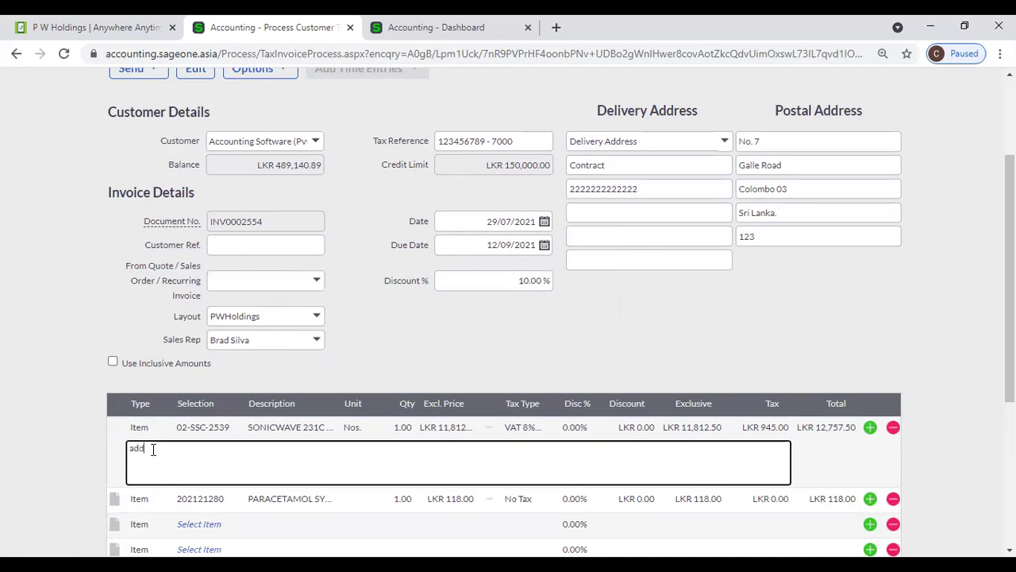
text(ional)
key(BackSpace)
key(BackSpace)
key(BackSpace)
key(BackSpace)
key(BackSpace)
key(BackSpace)
key(BackSpace)
key(BackSpace)
key(BackSpace)
text(Additional notes)
click(172, 482)
- Add the line comment "Serial Number: 123457898" to the PARACETAMOL SYRUP line
click(116, 501)
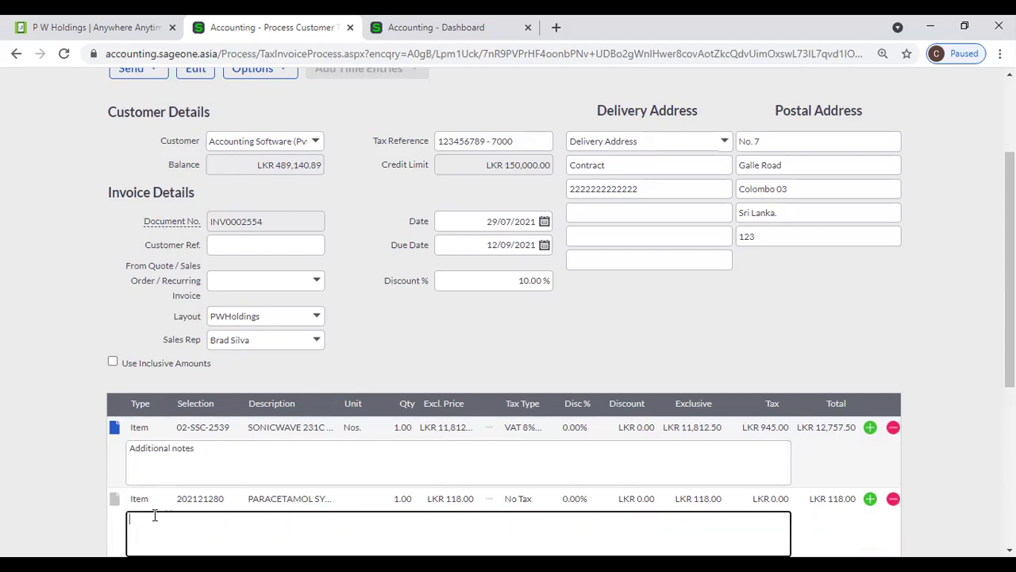
scroll(189, 499, down, 2)
text(Serial Number: 123457898)
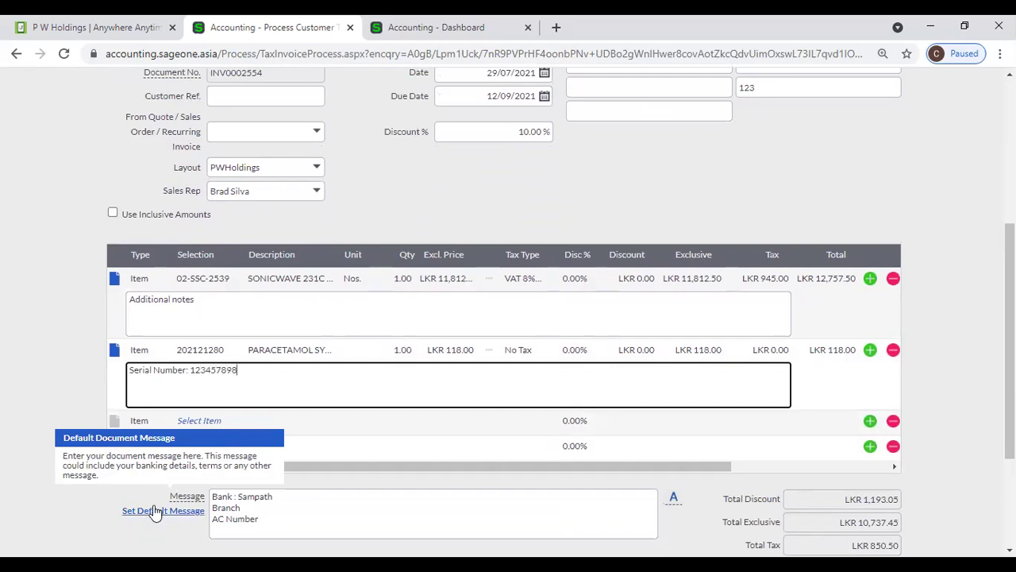
click(28, 401)
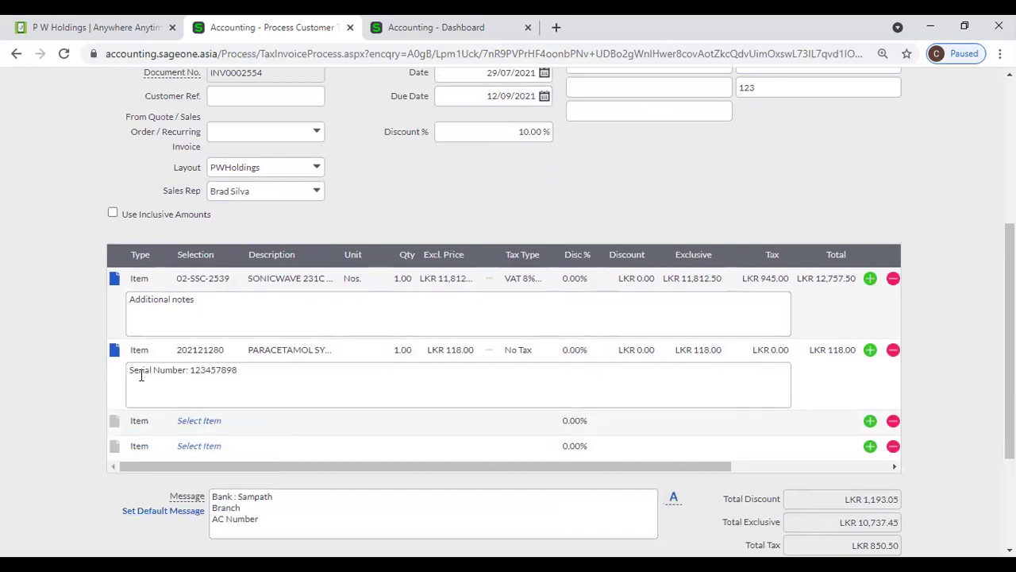
click(228, 381)
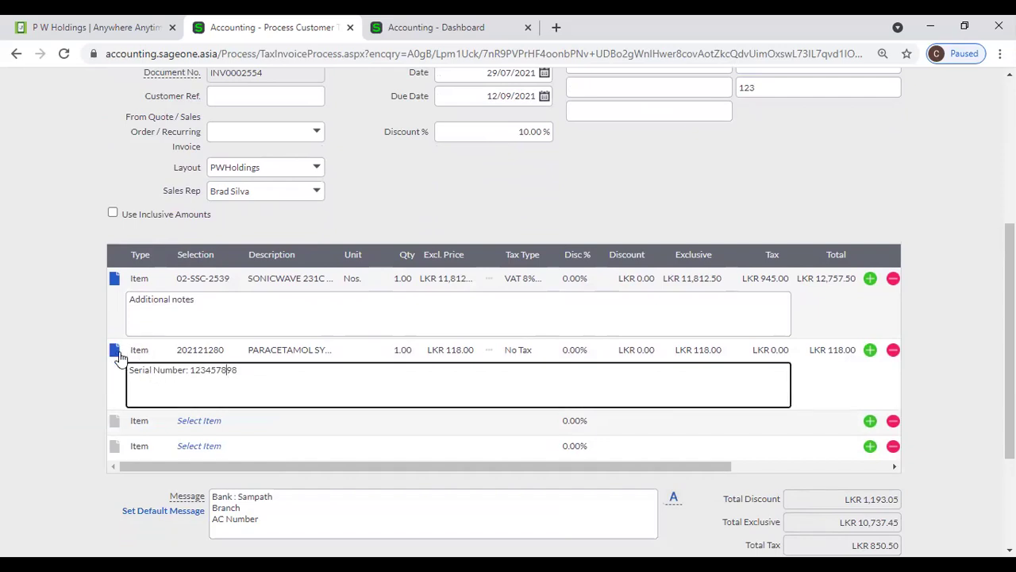
- Open the invoice's print preview, continuing past the credit limit prompt, check the line comments on it, and return to the invoice
scroll(127, 349, down, 3)
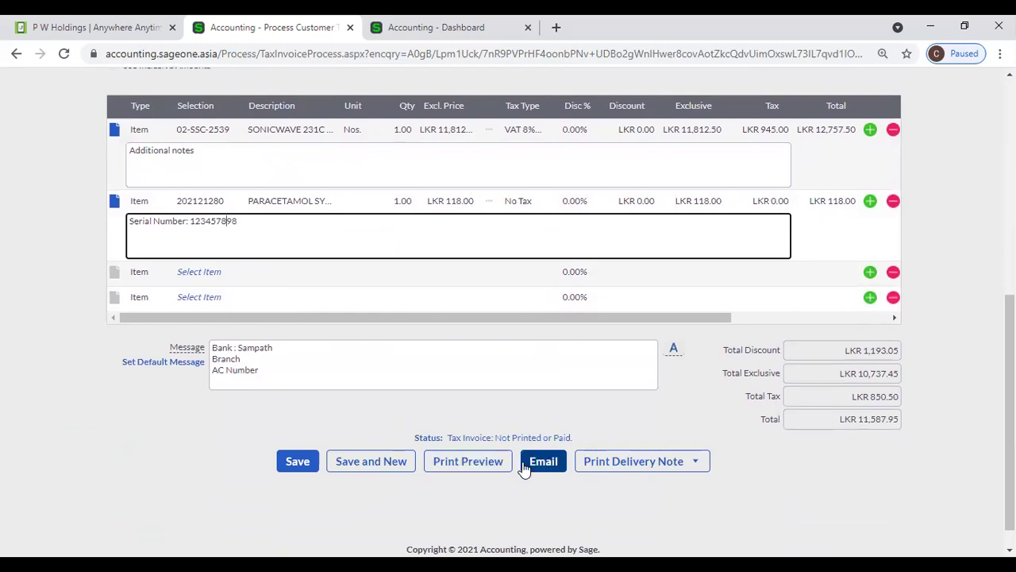
click(493, 462)
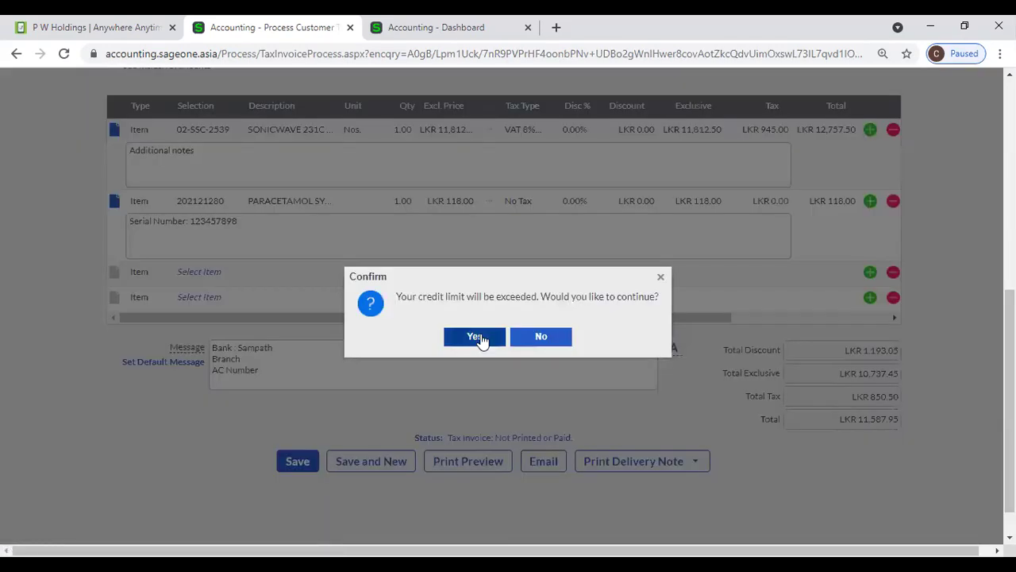
click(481, 337)
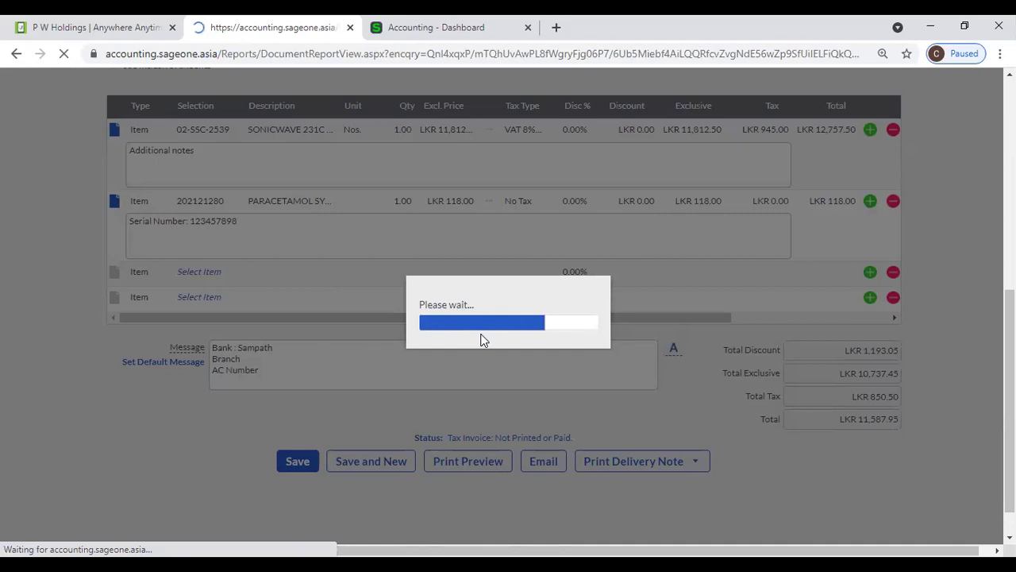
scroll(444, 326, down, 3)
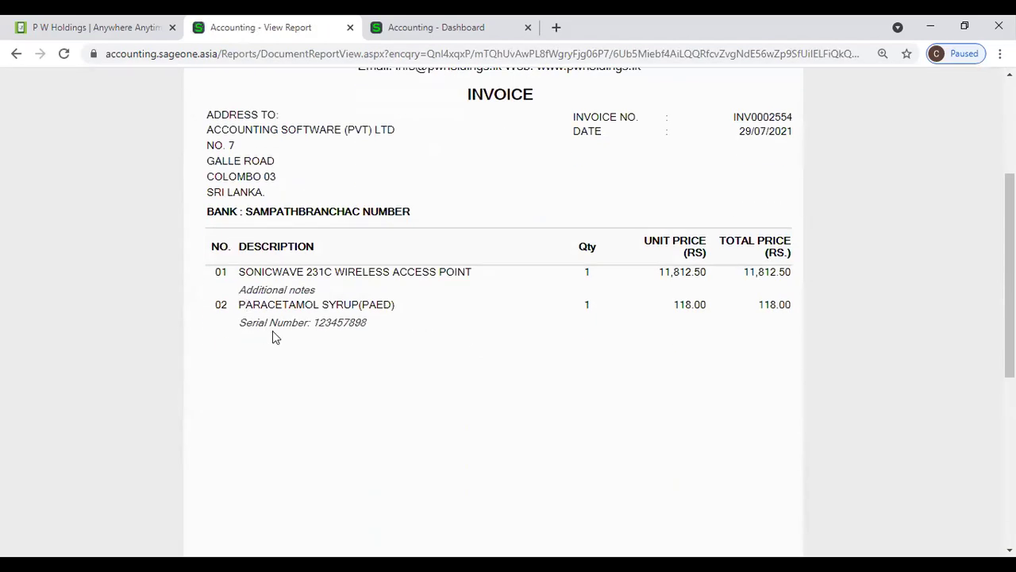
scroll(379, 345, up, 2)
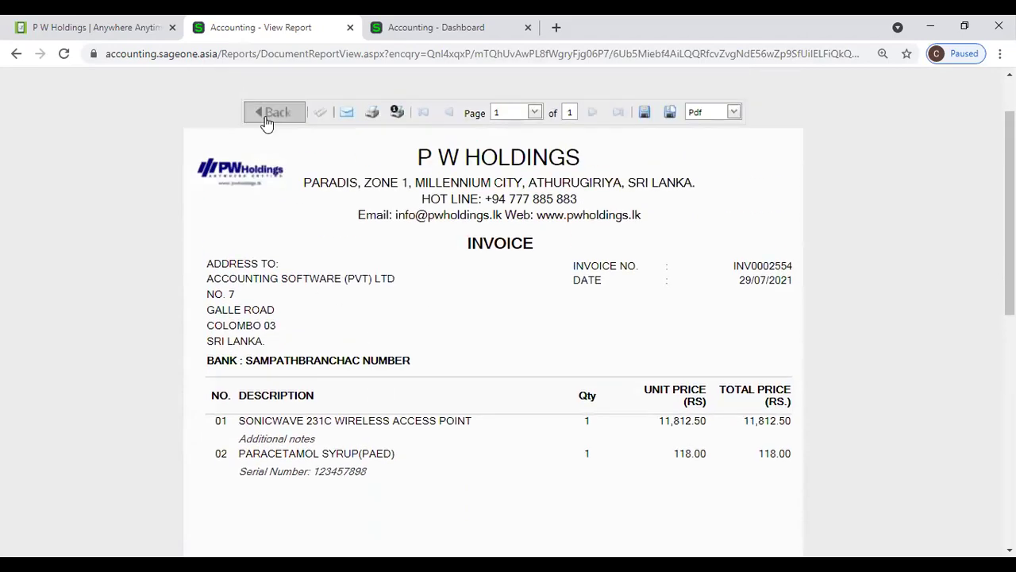
click(267, 121)
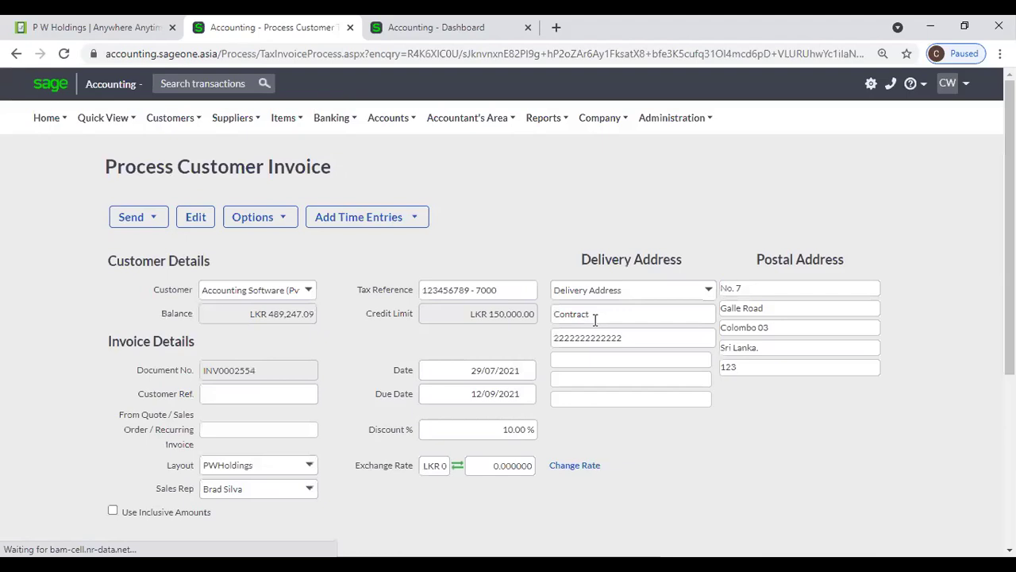
- Remove the SONICWAVE 231C and PARACETAMOL SYRUP lines from the invoice, leaving one blank item line
scroll(592, 321, down, 4)
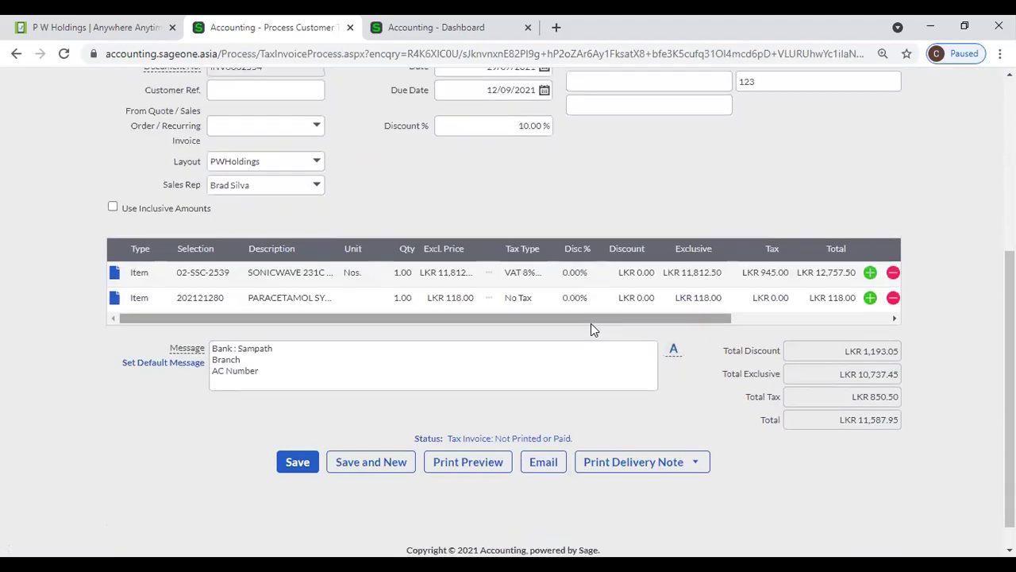
scroll(592, 326, down, 1)
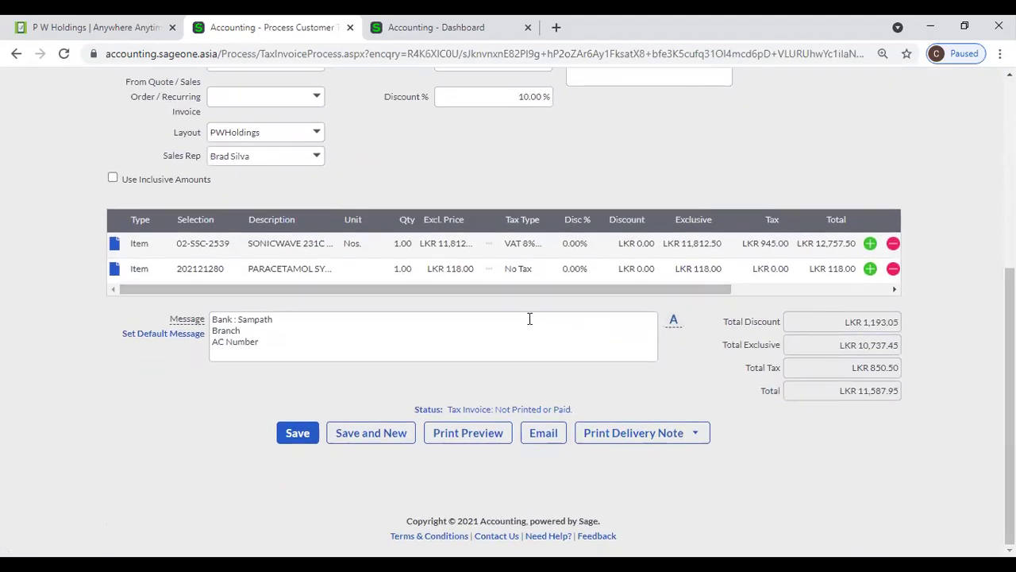
scroll(530, 318, up, 1)
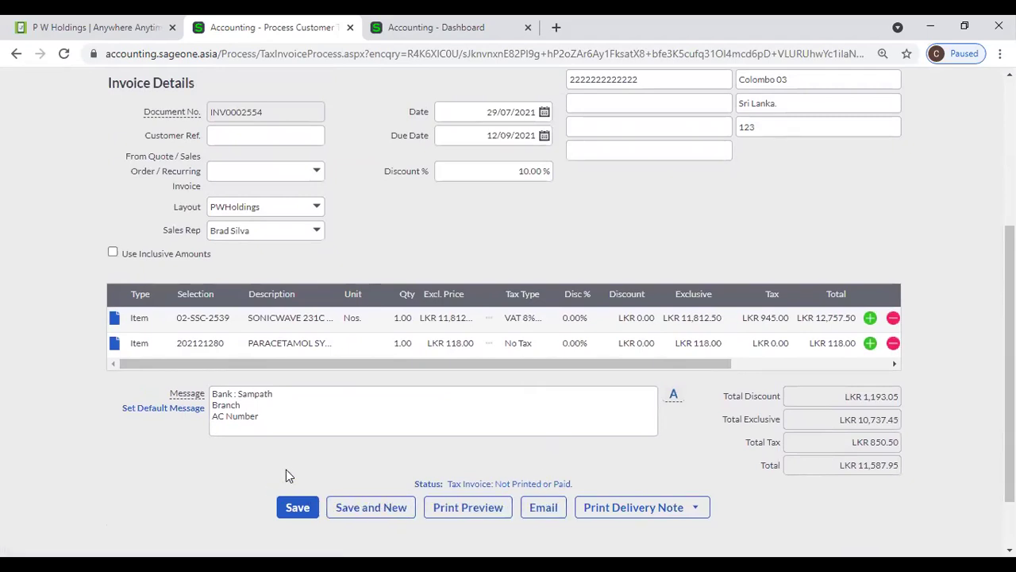
scroll(287, 468, up, 4)
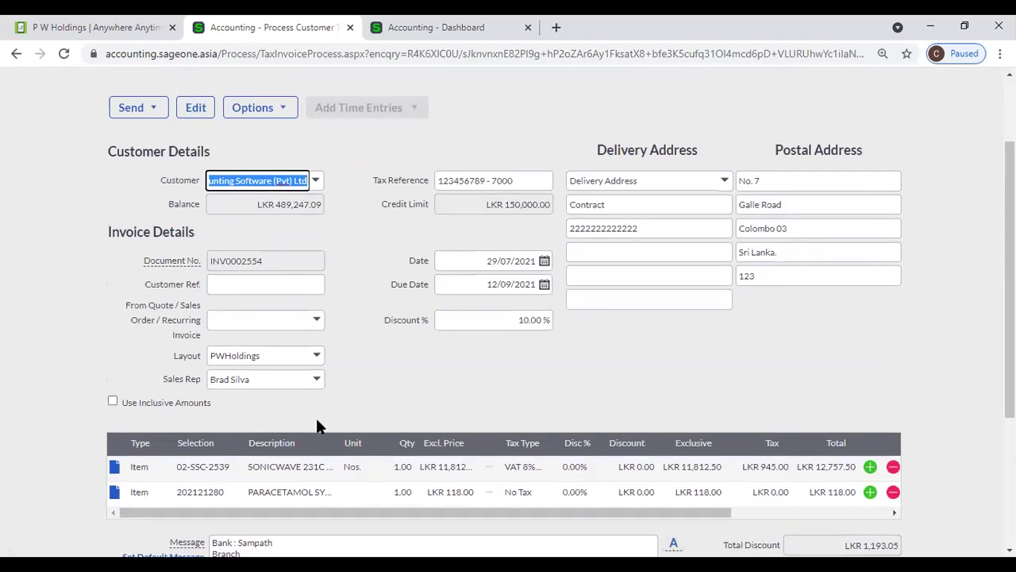
scroll(339, 424, down, 1)
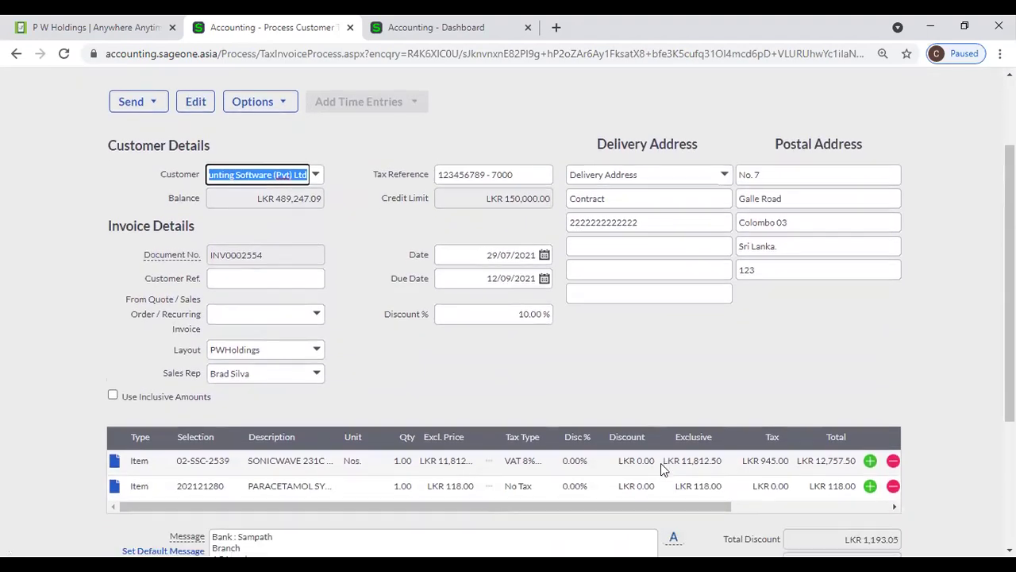
scroll(660, 463, down, 3)
click(870, 269)
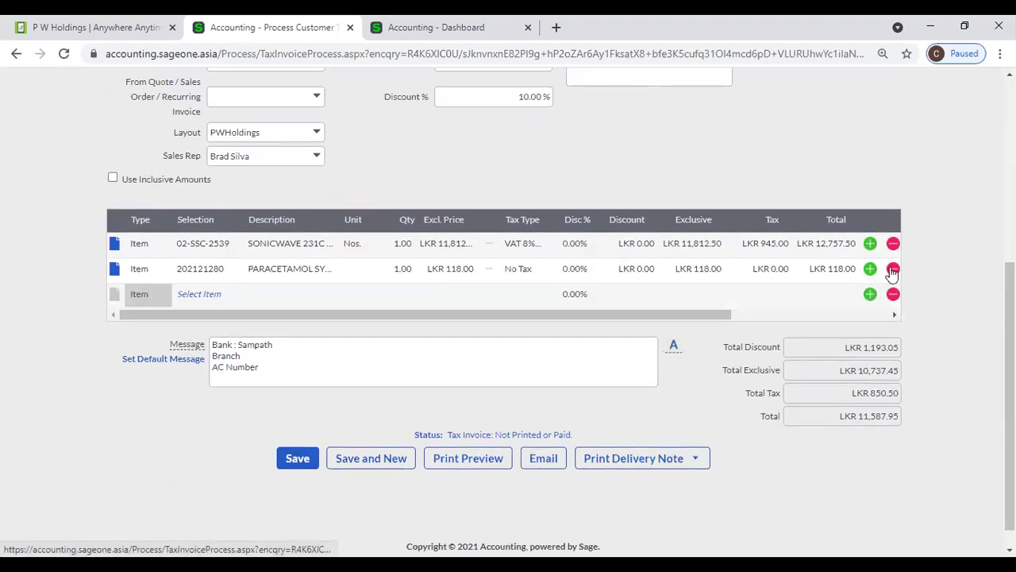
click(892, 268)
click(892, 246)
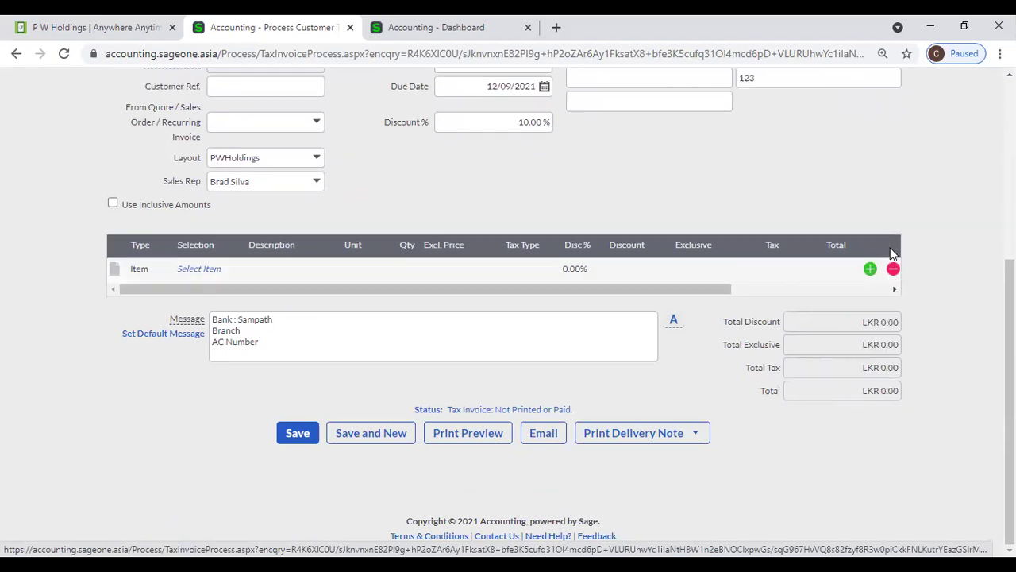
- Select item 02-SSC-2539, SONICWAVE 231C WIRELESS ACCESS POINT, on the blank invoice line and set its quantity to 4
click(199, 270)
click(234, 270)
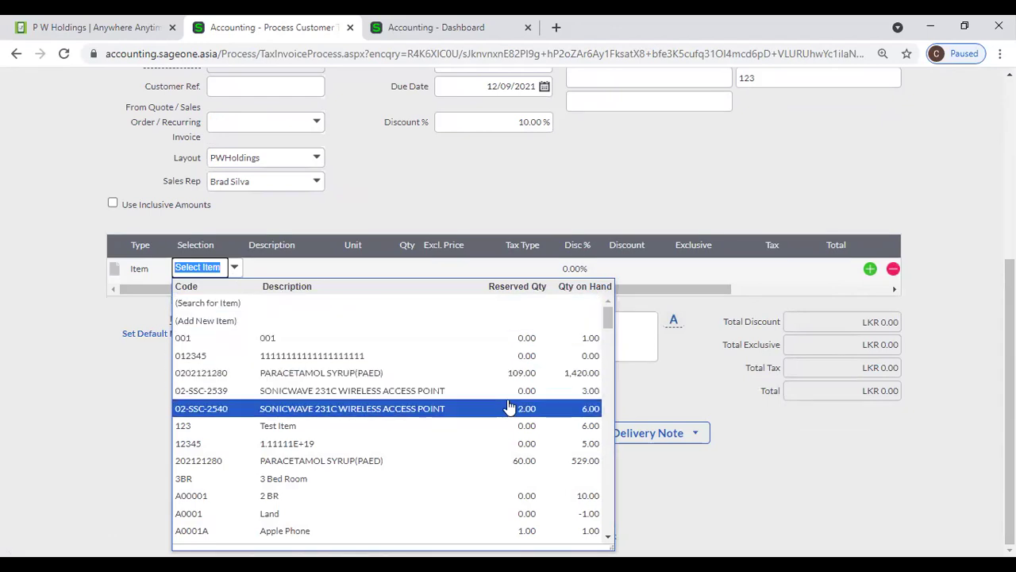
click(570, 394)
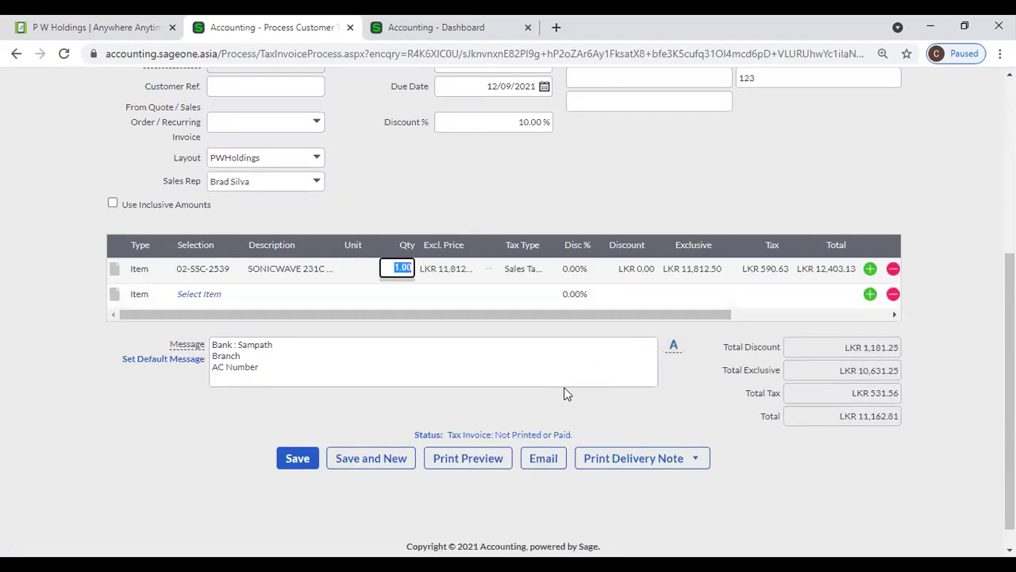
text(4)
key(Tab)
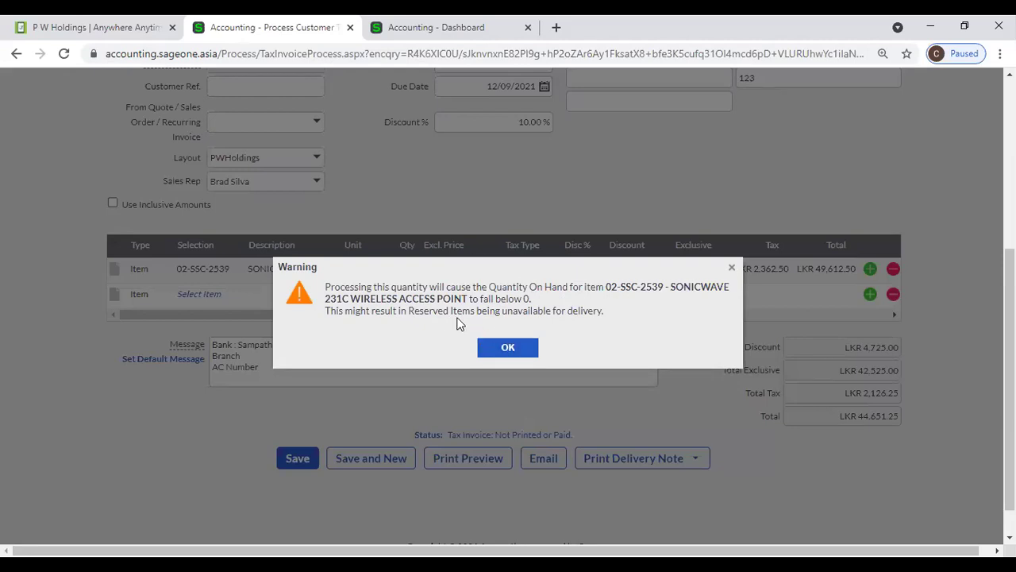
- Switch to the other Accounting browser tab and open Item Settings under the company's General Settings
click(421, 28)
mouse_move(601, 118)
click(621, 172)
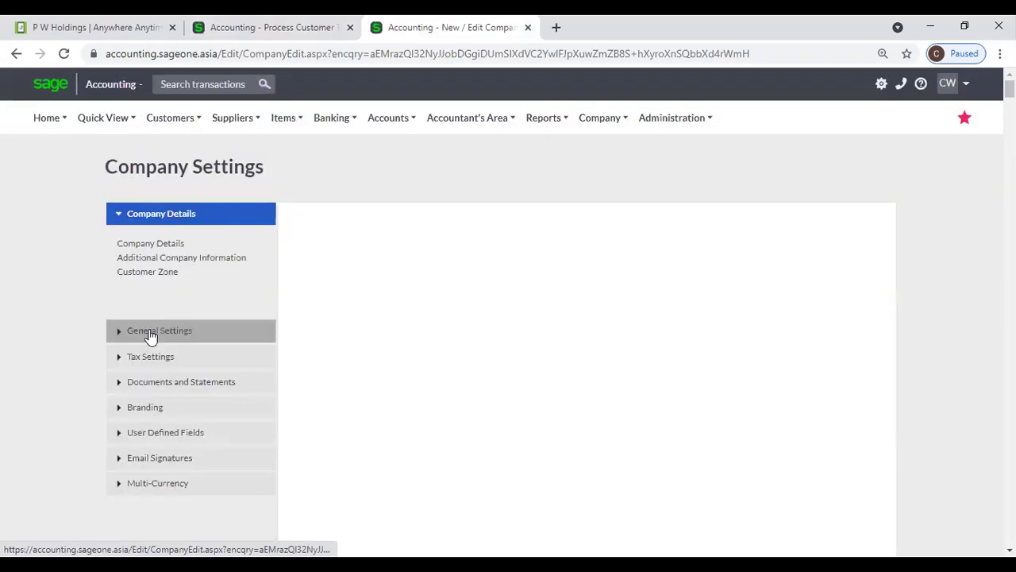
click(148, 330)
click(143, 325)
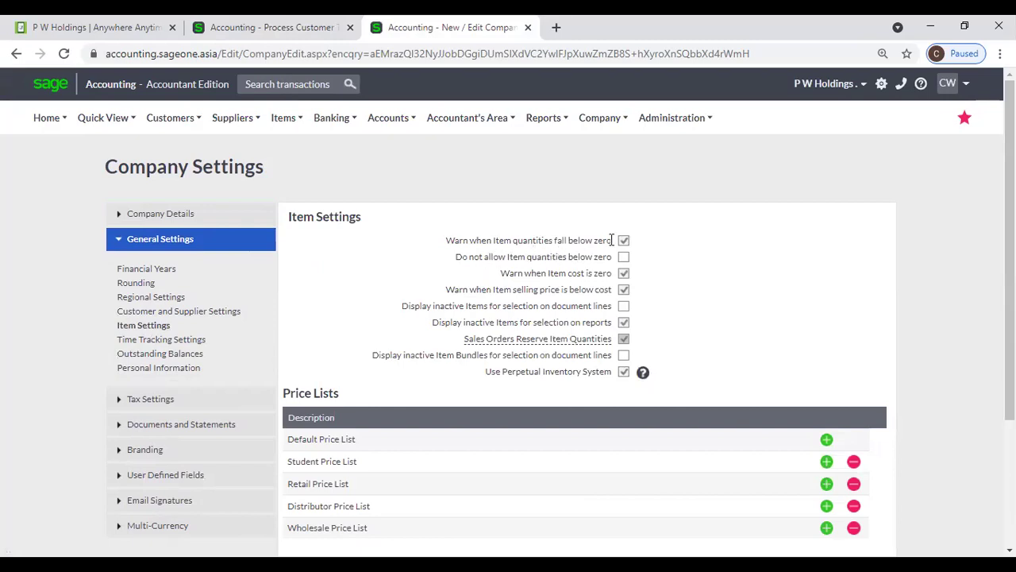
- Enable "Do not allow Item quantities below zero" in the Item Settings, and return to the invoice to dismiss its stock warning
click(266, 29)
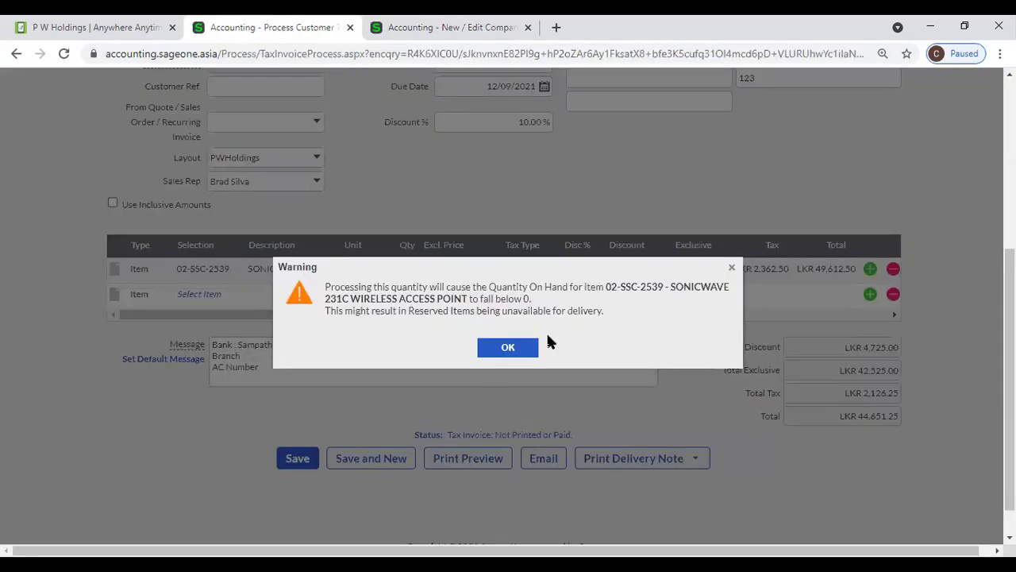
click(421, 28)
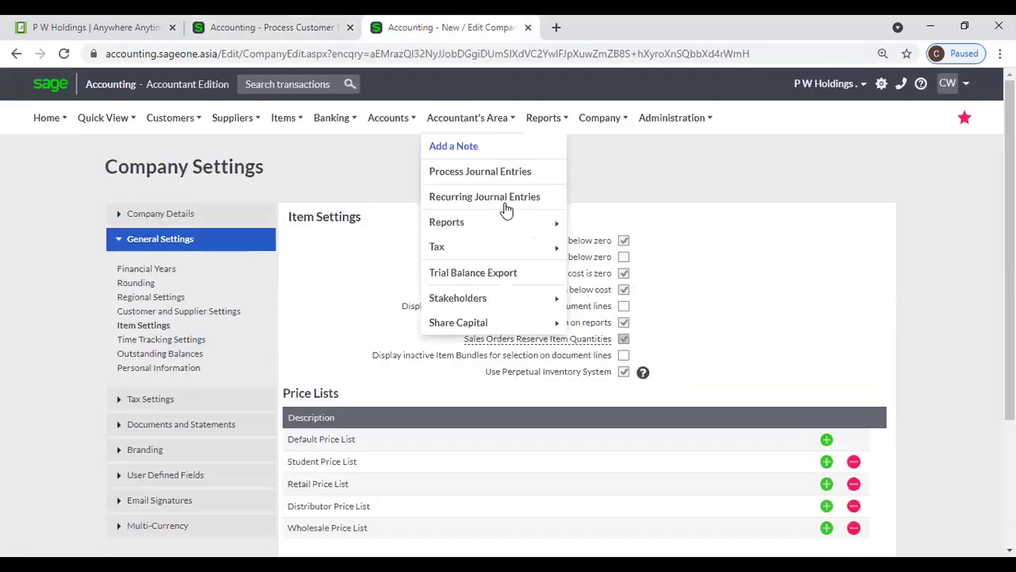
click(624, 258)
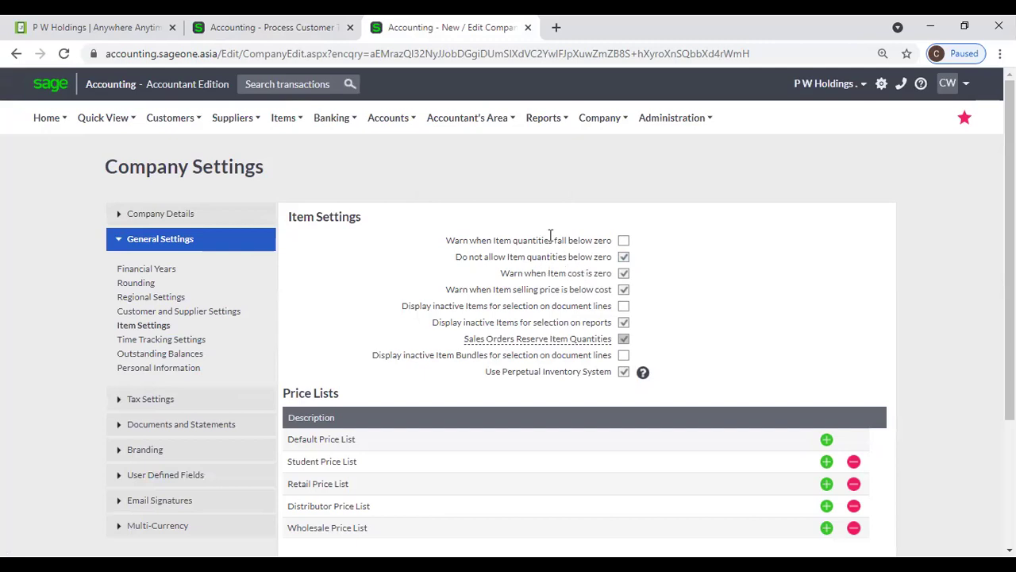
click(278, 31)
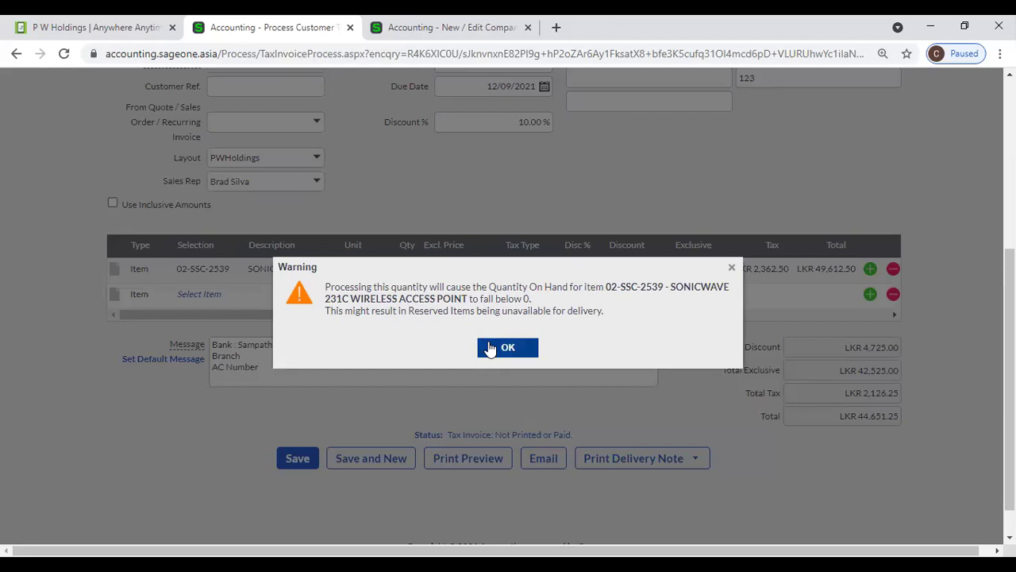
click(490, 349)
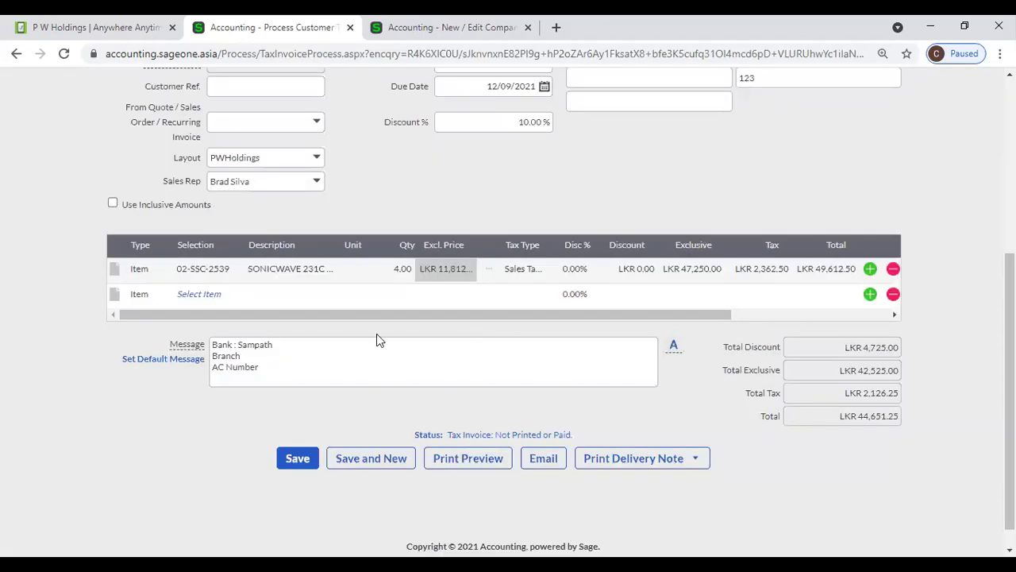
- Try to save the invoice twice, closing the credit limit confirmation each time and checking the customer's balance against the credit limit
scroll(376, 340, up, 2)
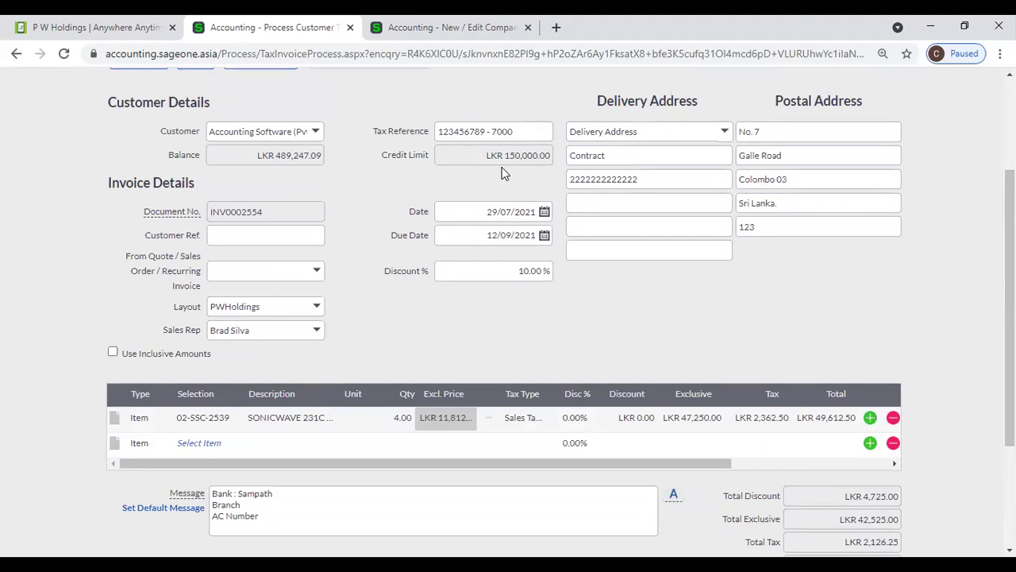
scroll(526, 158, down, 2)
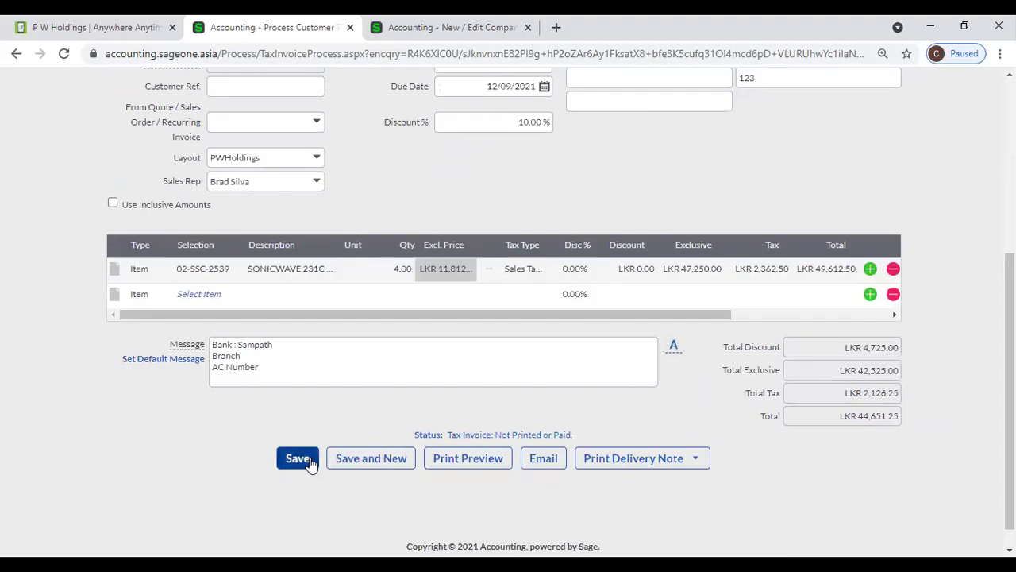
click(308, 459)
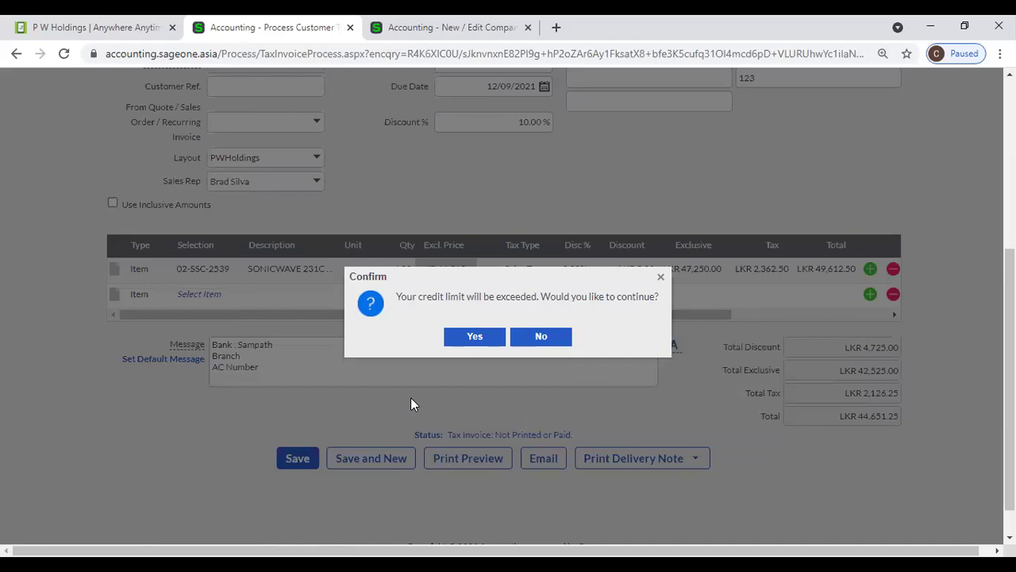
scroll(420, 394, up, 1)
scroll(405, 278, up, 2)
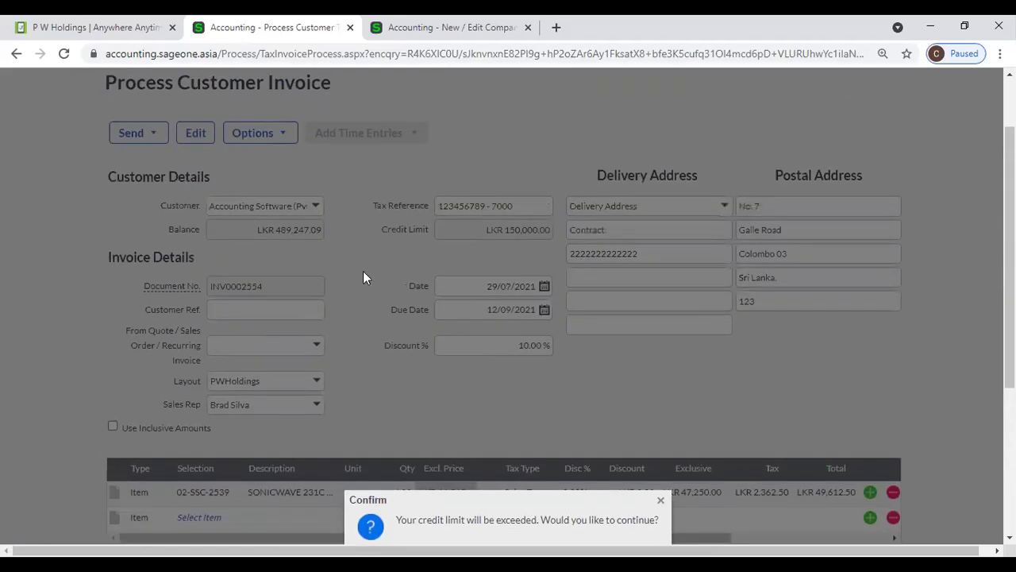
click(661, 500)
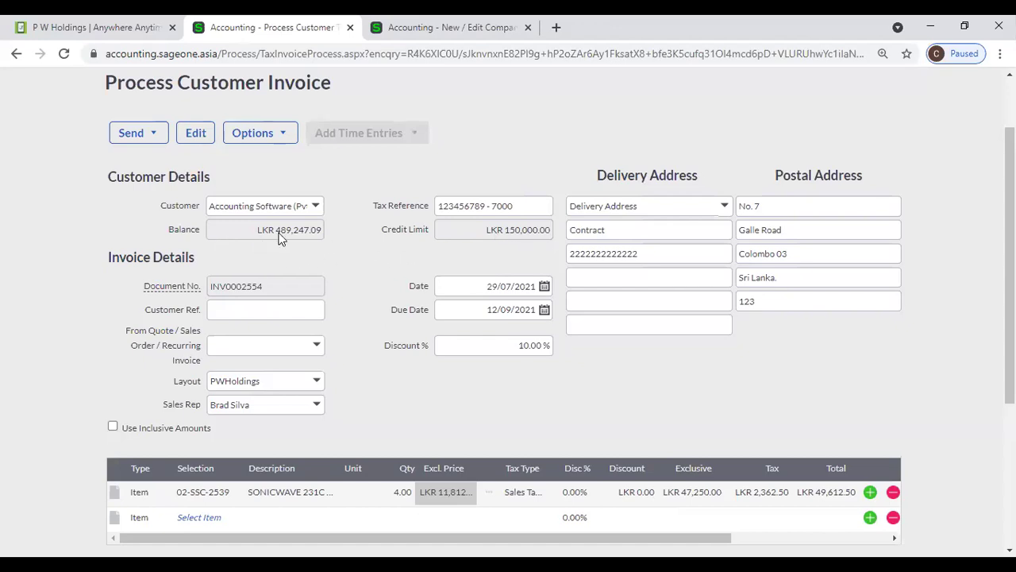
scroll(281, 476, down, 3)
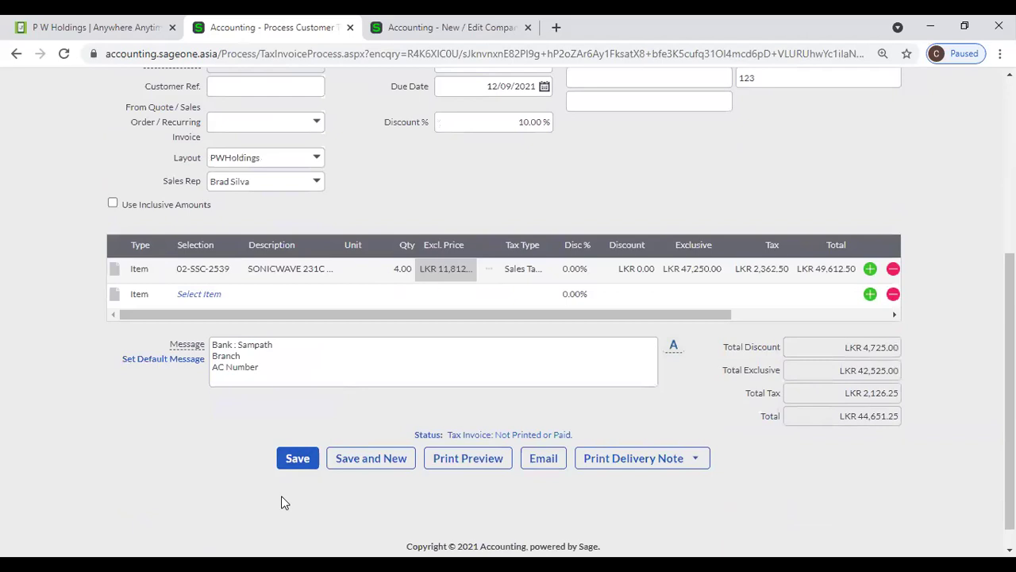
click(300, 460)
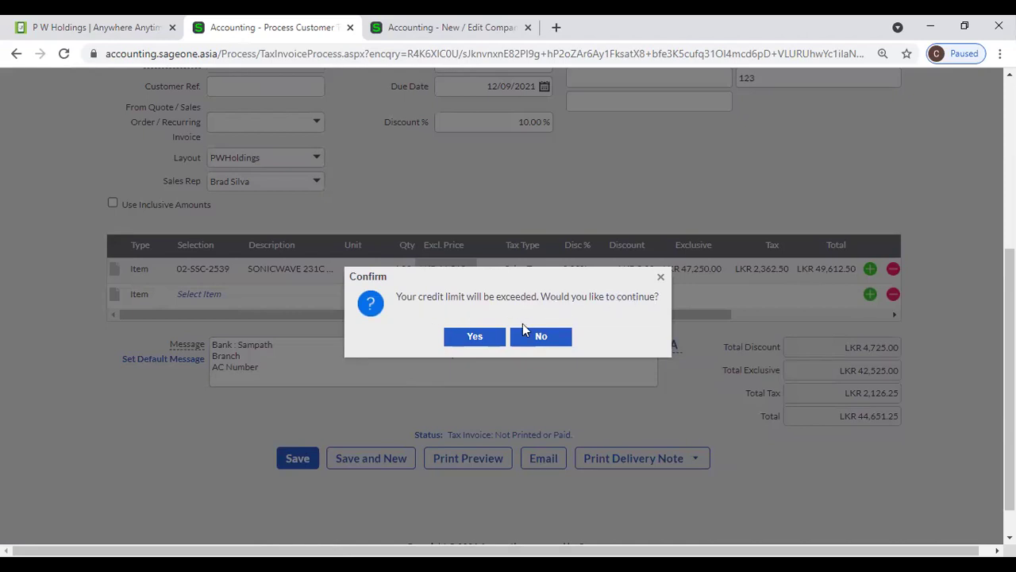
click(659, 277)
- View the invoice's gross profit based on average cost, and close the Invoice GP window
scroll(596, 302, up, 1)
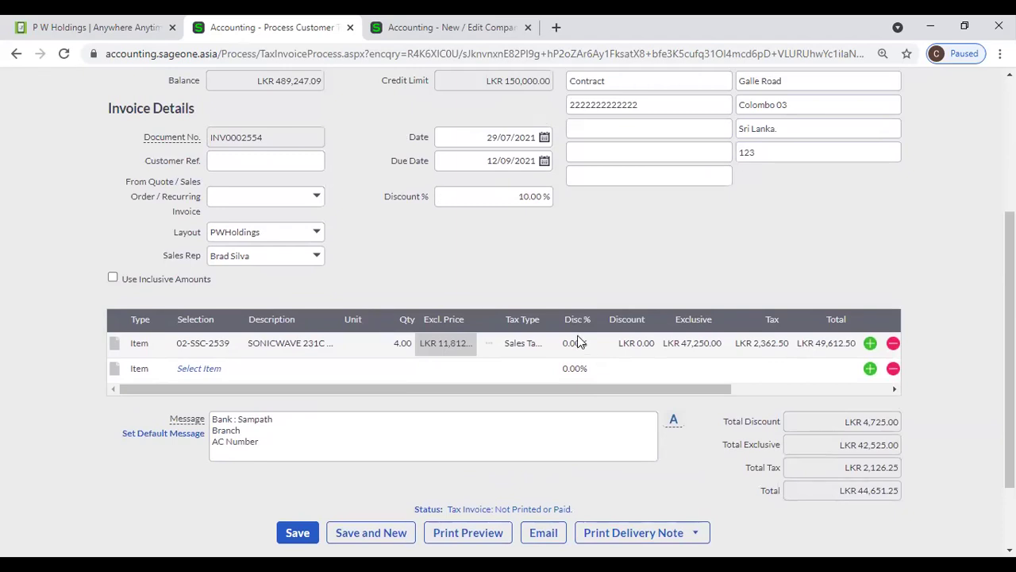
scroll(578, 335, up, 3)
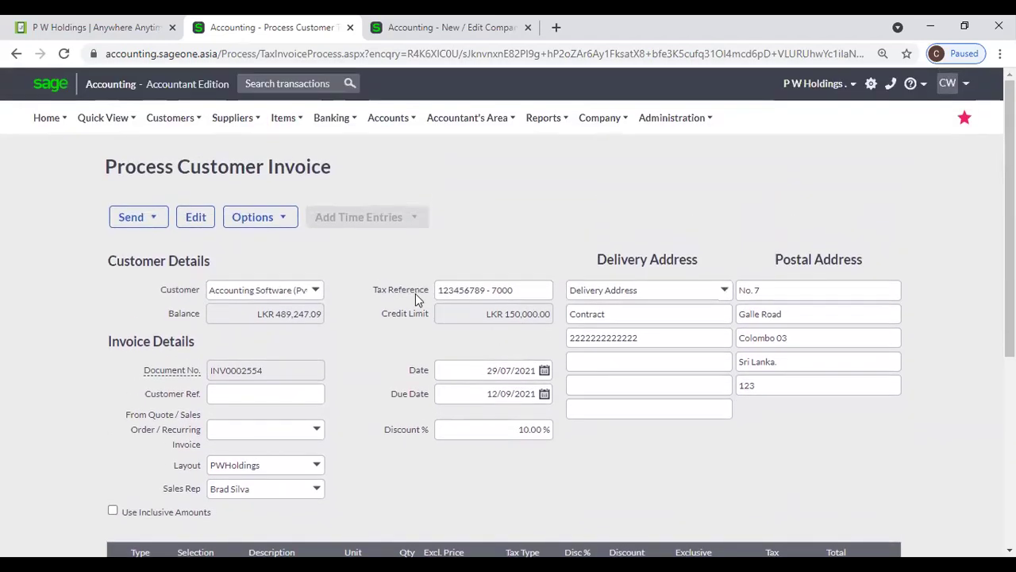
click(268, 220)
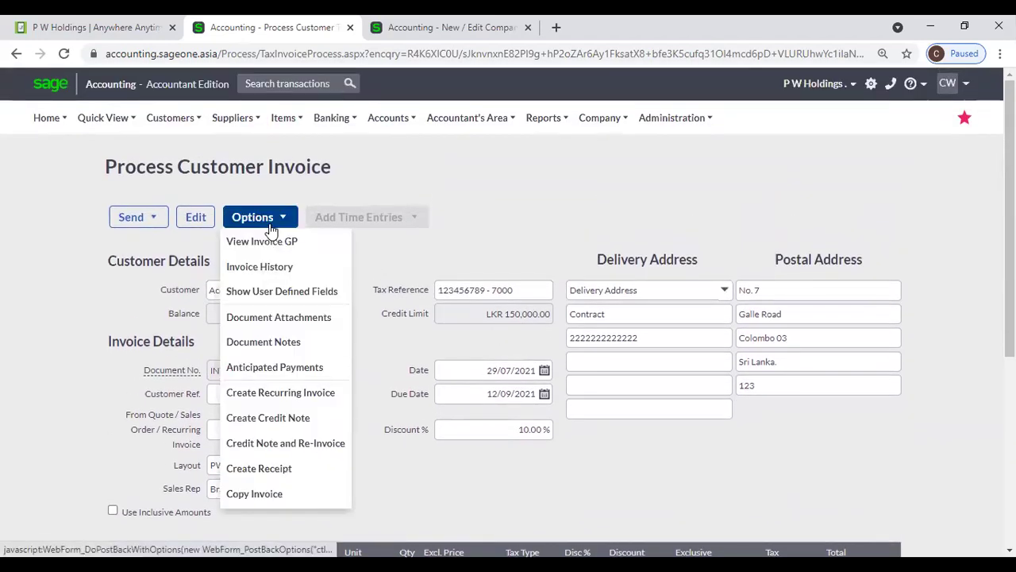
click(289, 241)
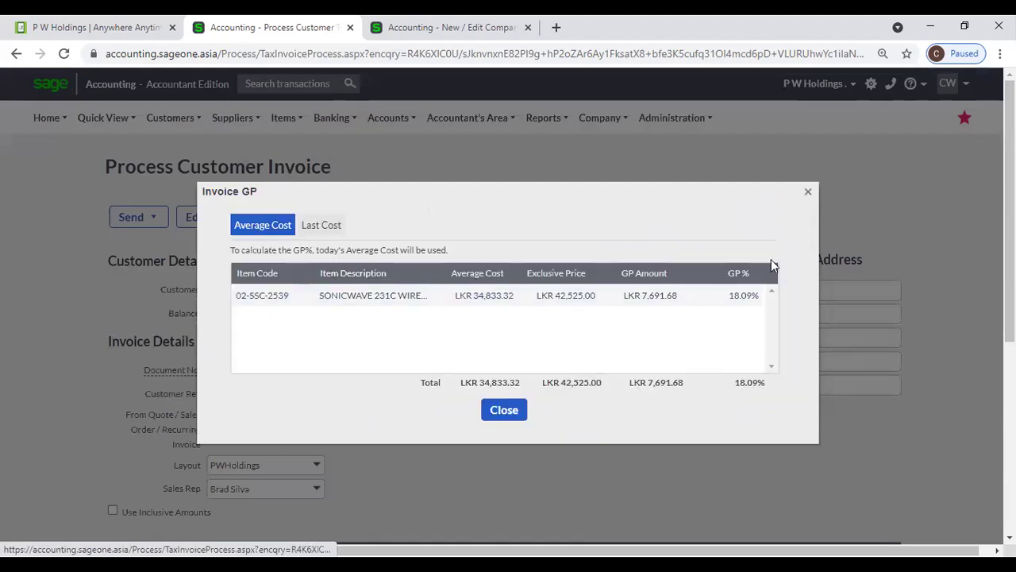
click(504, 410)
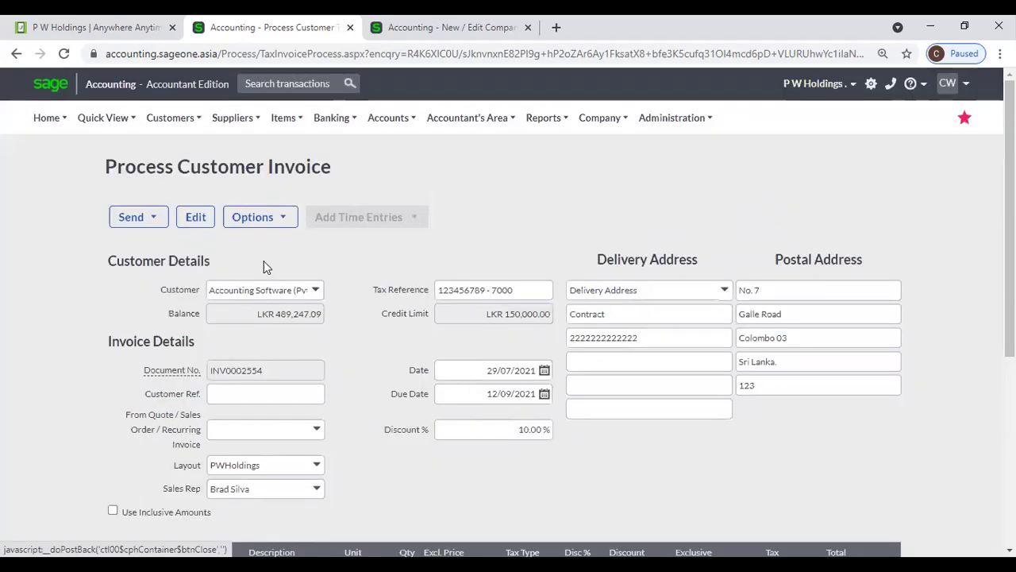
- View the invoice's history and its user defined fields, closing each window without entering anything
click(252, 217)
click(268, 270)
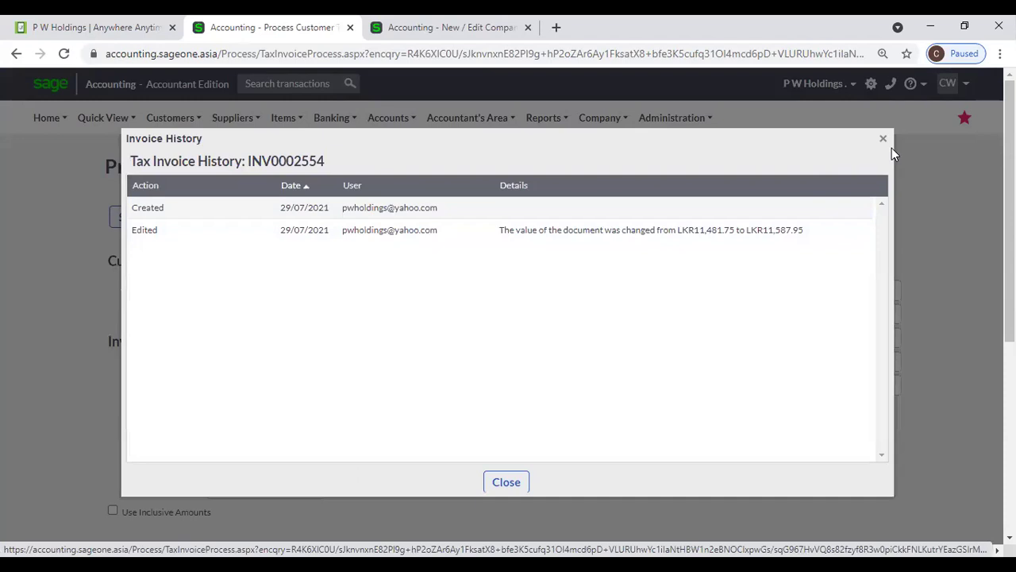
click(883, 139)
click(274, 218)
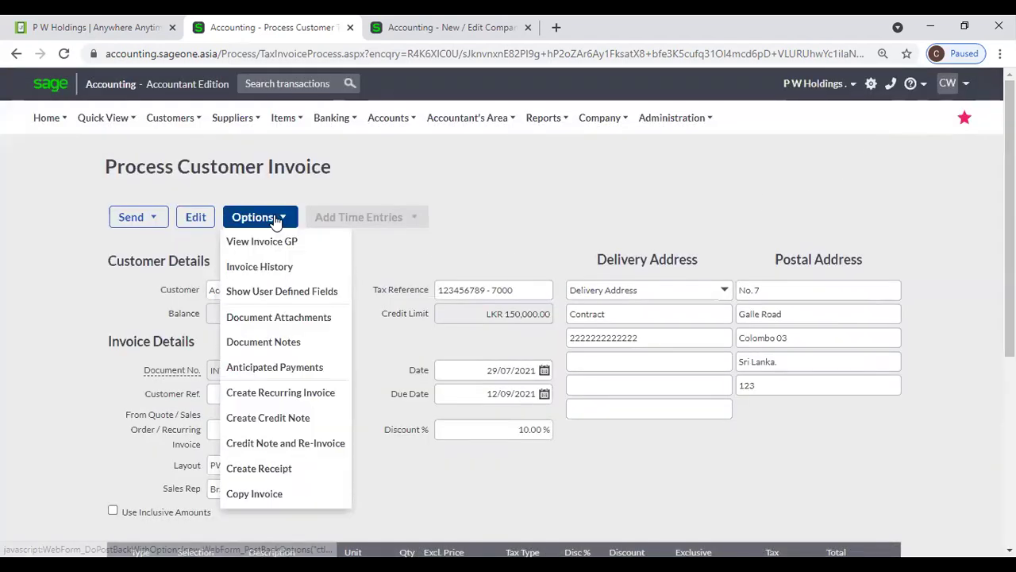
click(278, 291)
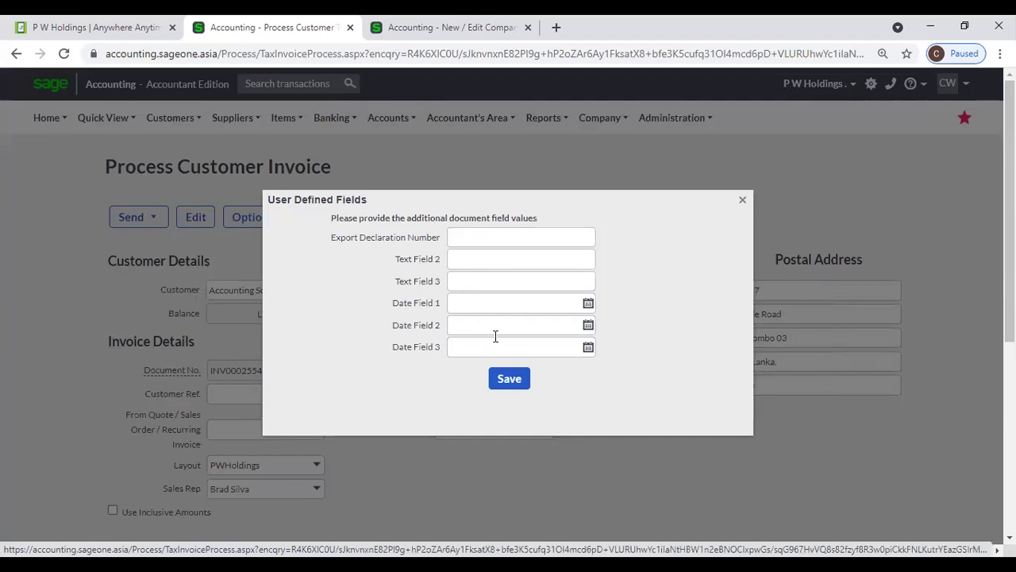
click(744, 201)
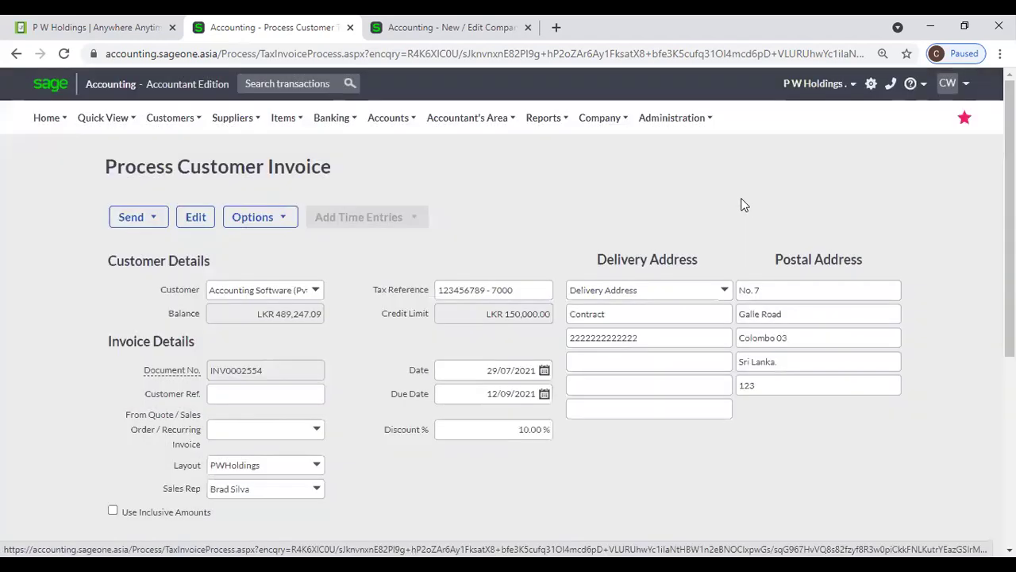
- View the invoice's document attachments and document notes, closing both windows without adding anything
click(284, 219)
click(270, 317)
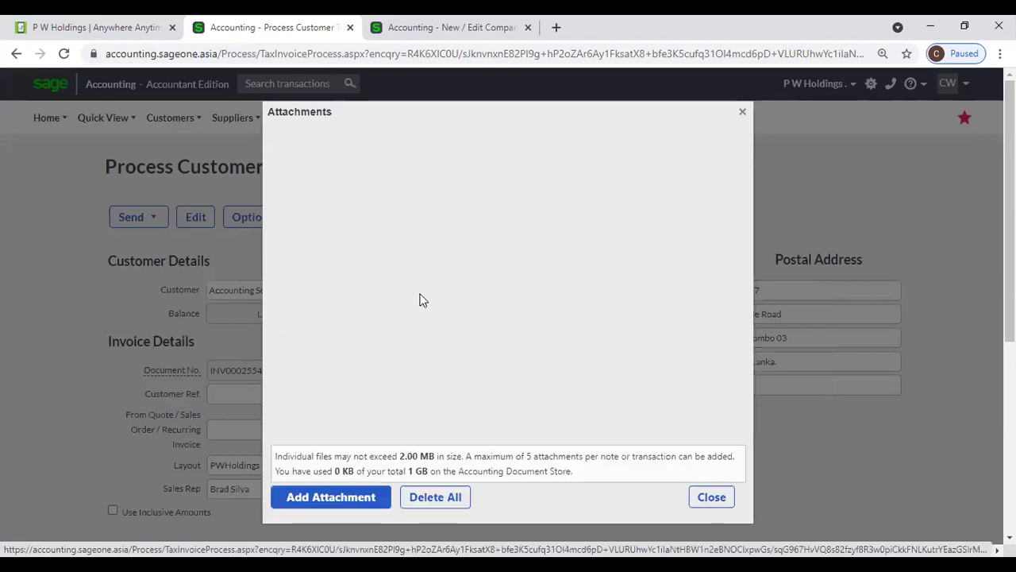
click(743, 112)
click(272, 223)
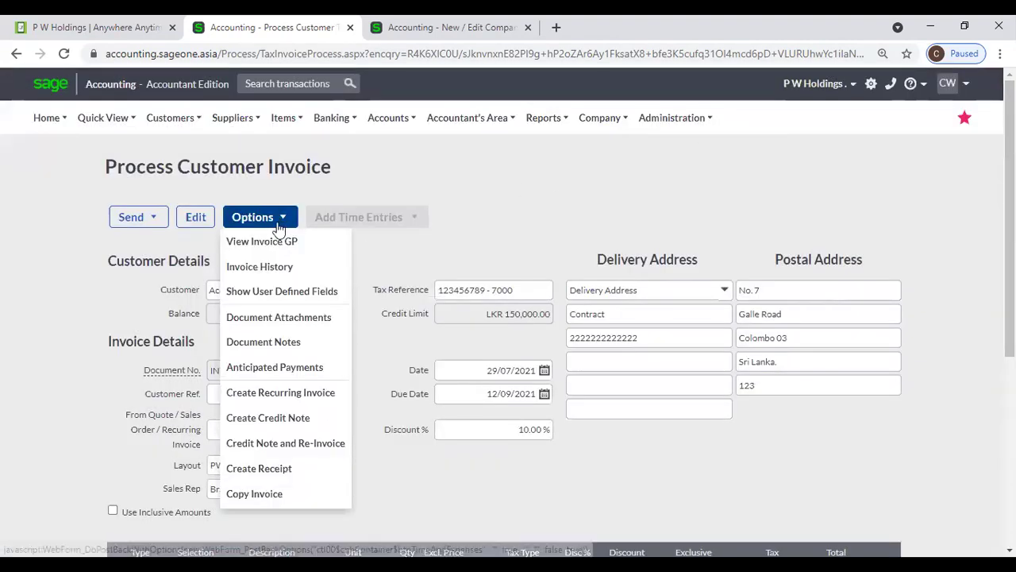
click(277, 343)
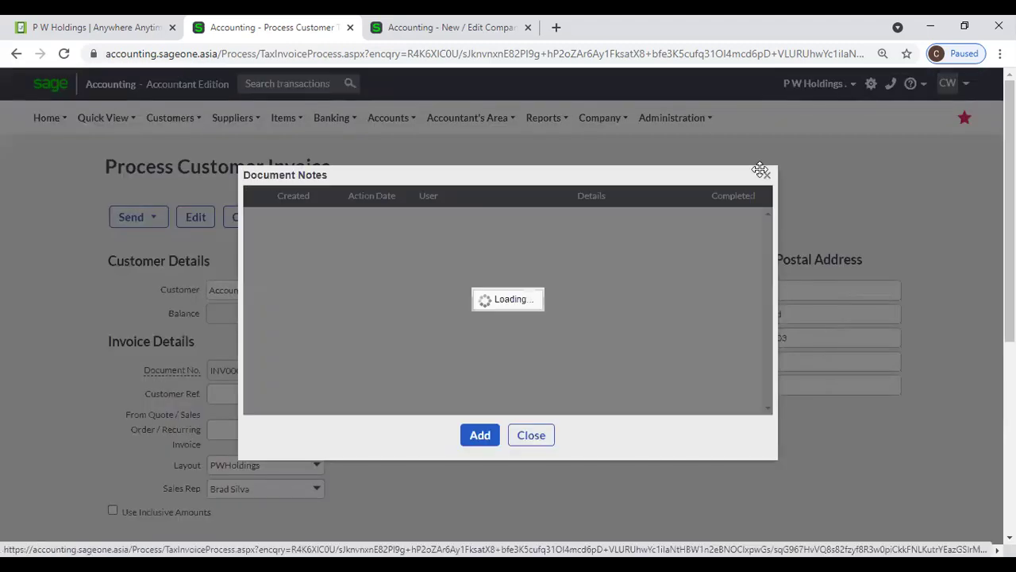
click(767, 176)
- View the invoice's anticipated payments twice, leaving the manual actions window each time without adding one
click(273, 224)
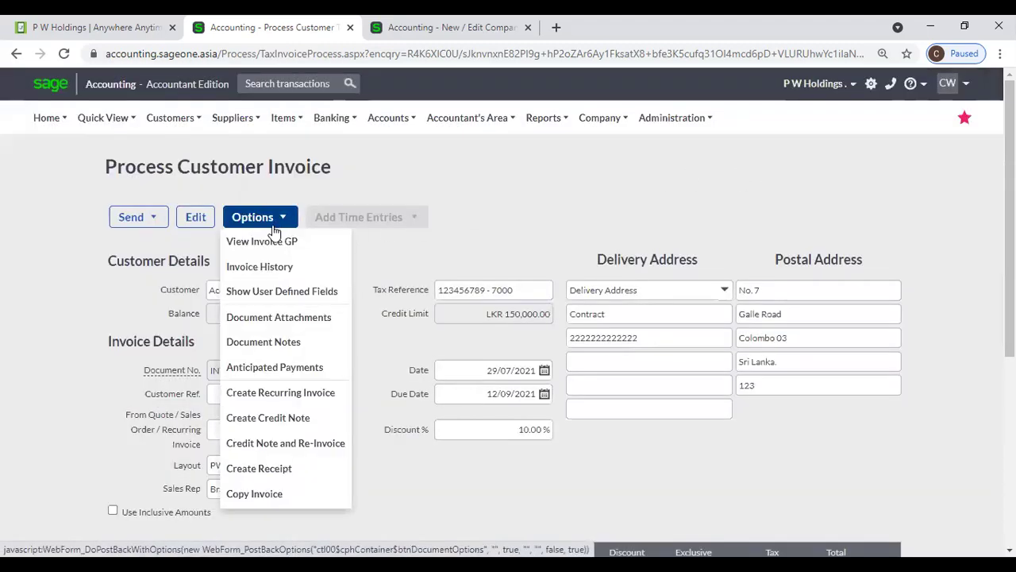
click(270, 373)
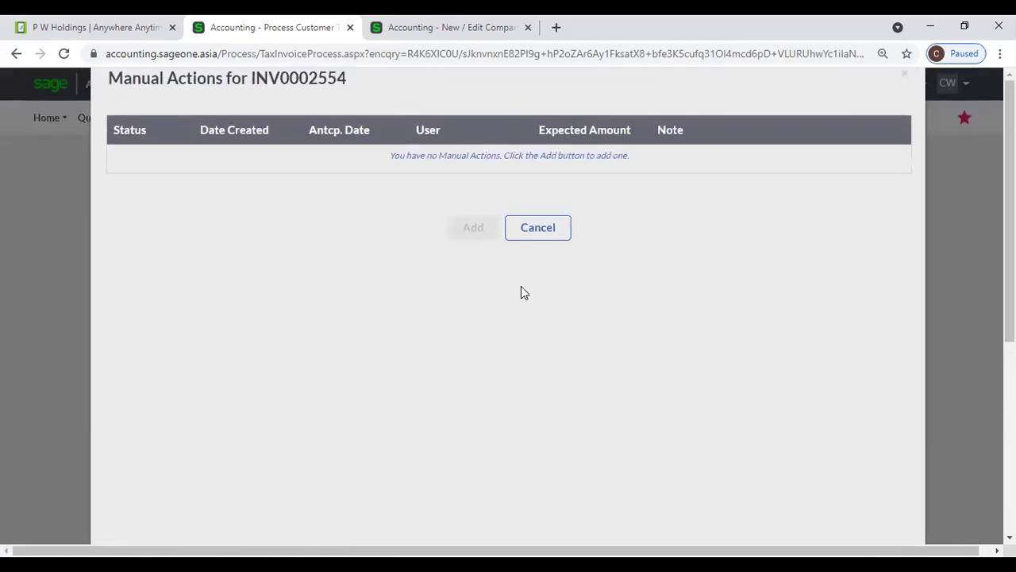
click(561, 243)
click(286, 219)
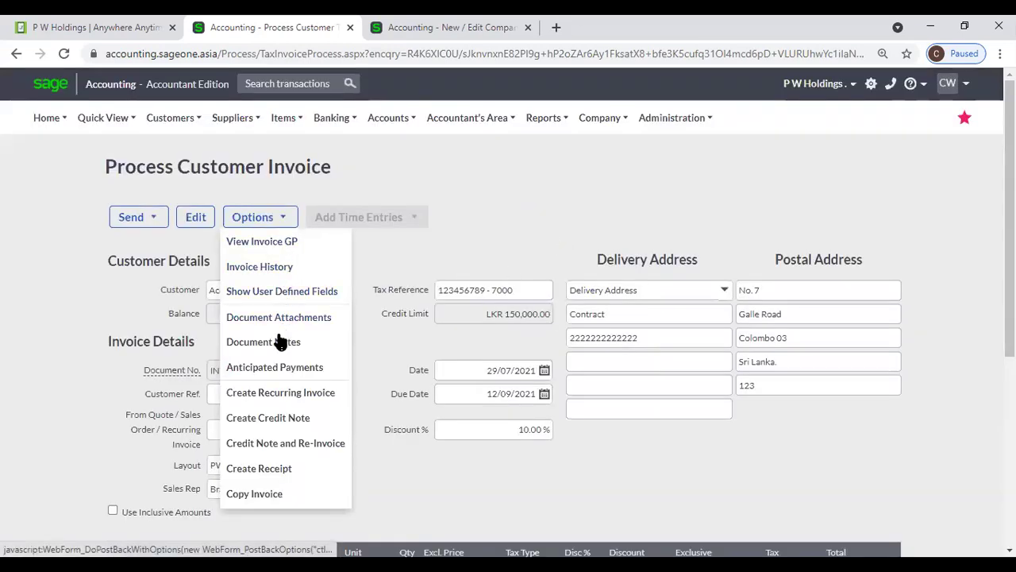
click(275, 368)
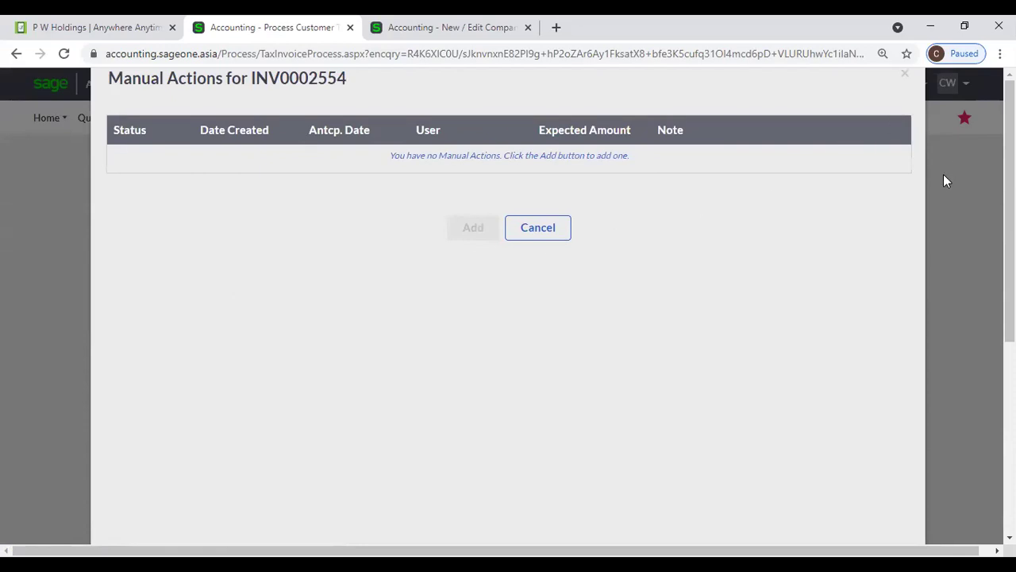
click(905, 74)
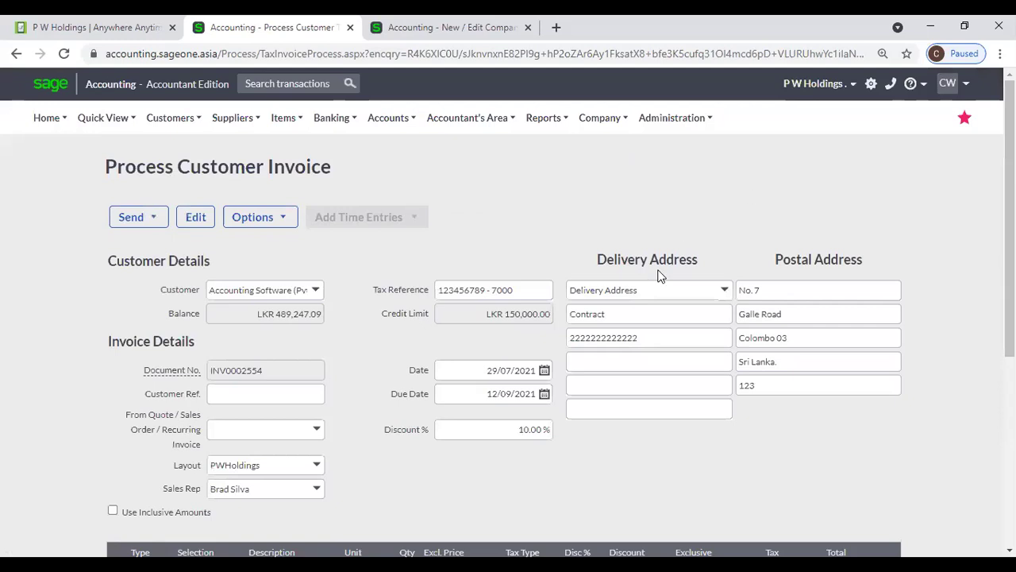
- Save the invoice and accept exceeding the customer's credit limit
scroll(390, 297, down, 4)
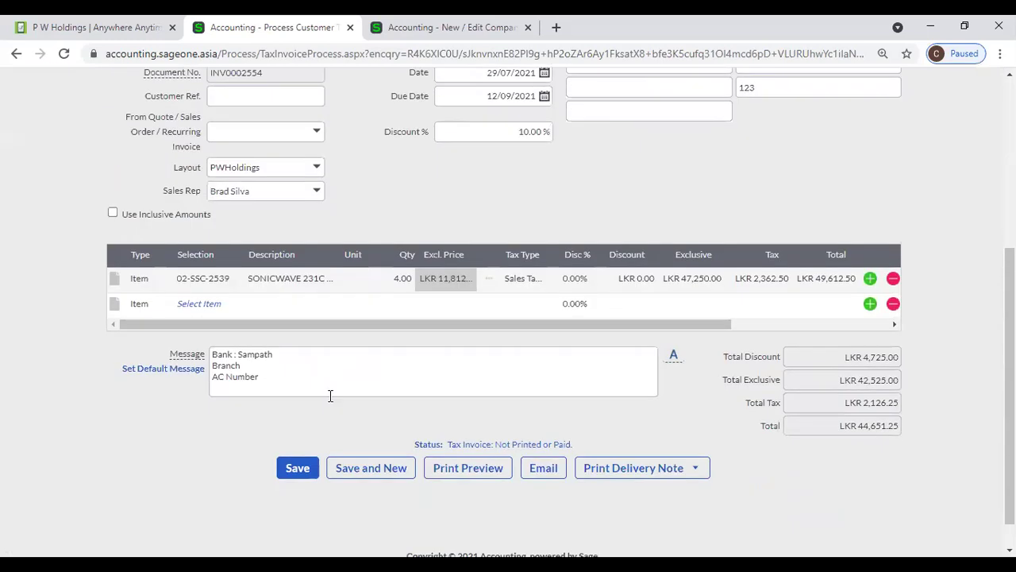
click(295, 468)
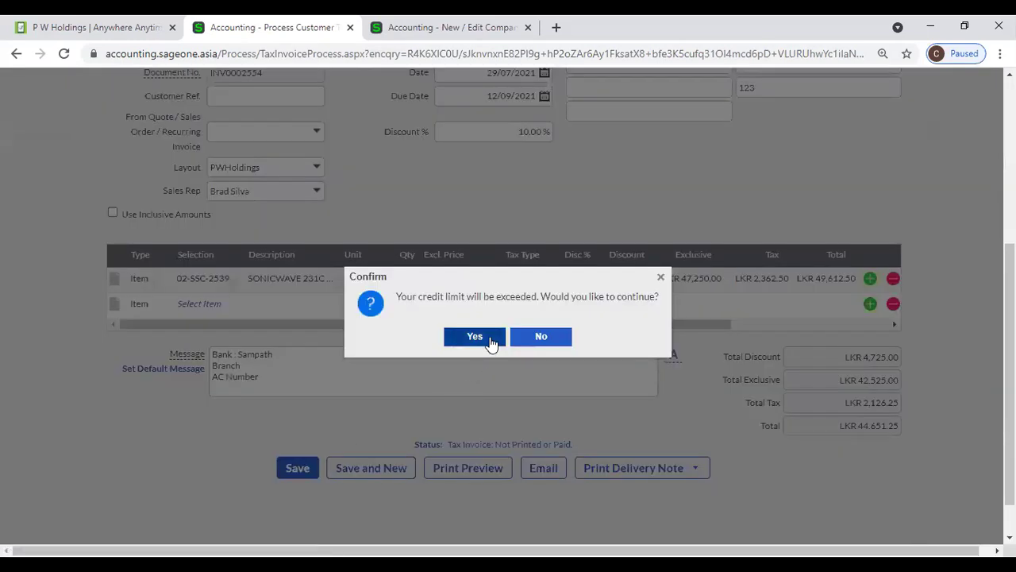
click(474, 337)
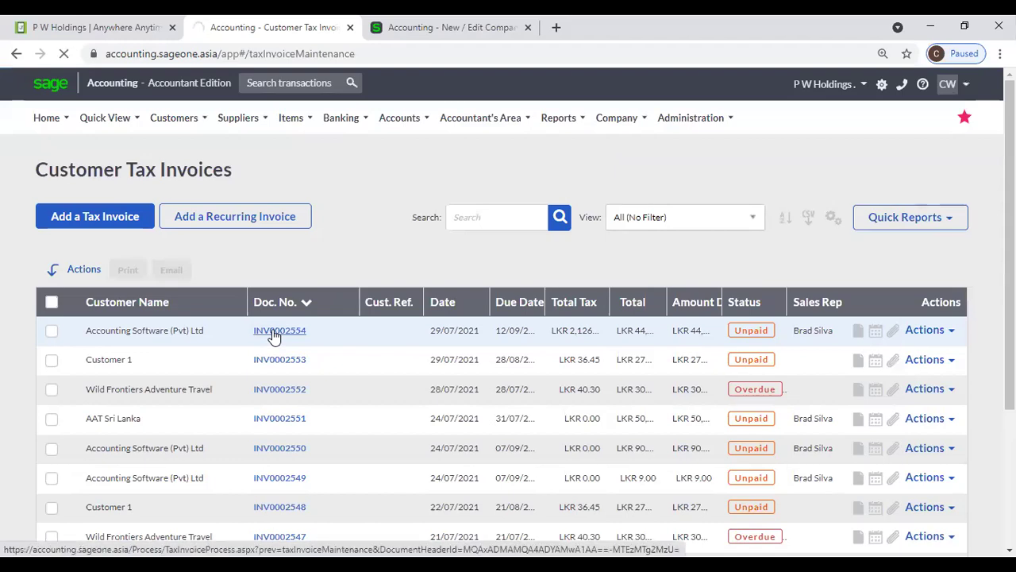
- Reopen the newest Accounting Software (Pvt) Ltd invoice and review its line, totals and the list of invoice options
click(273, 333)
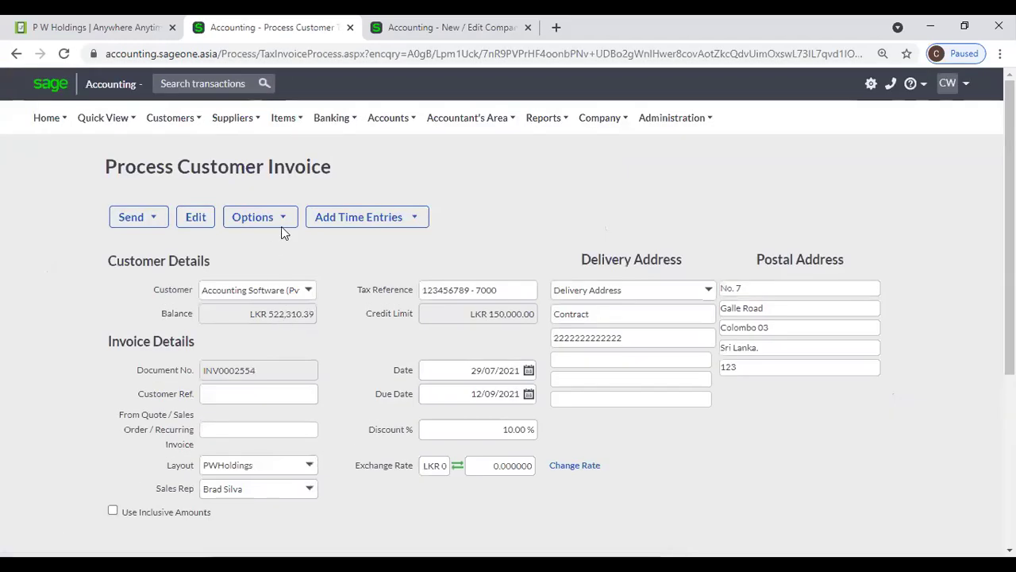
click(269, 225)
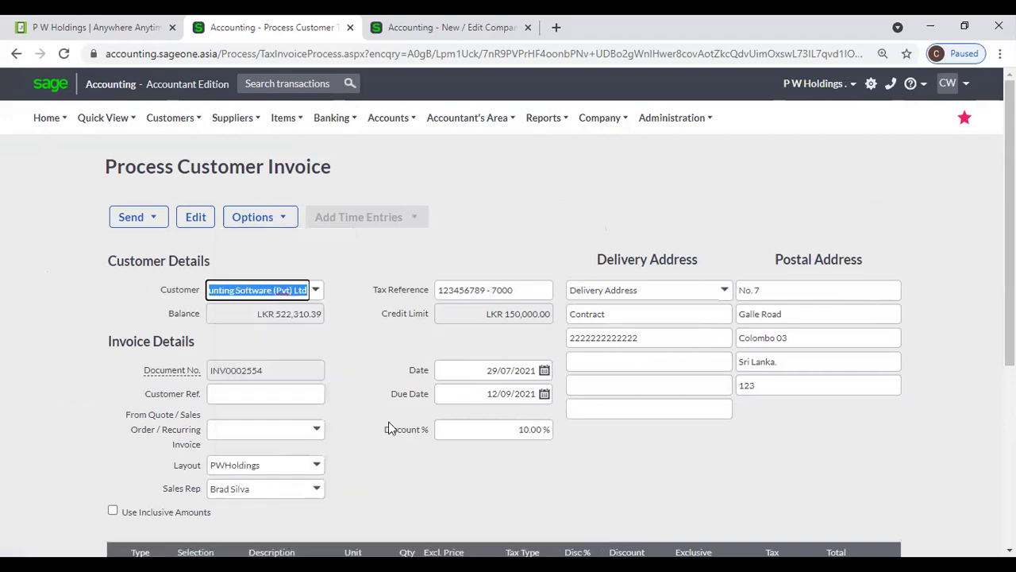
scroll(385, 419, down, 3)
scroll(352, 310, up, 3)
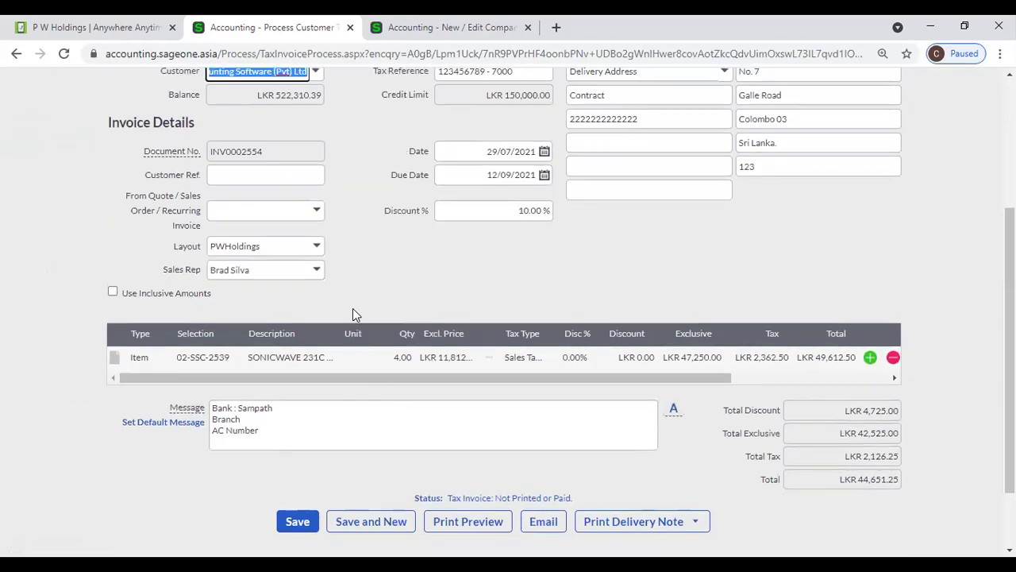
click(254, 217)
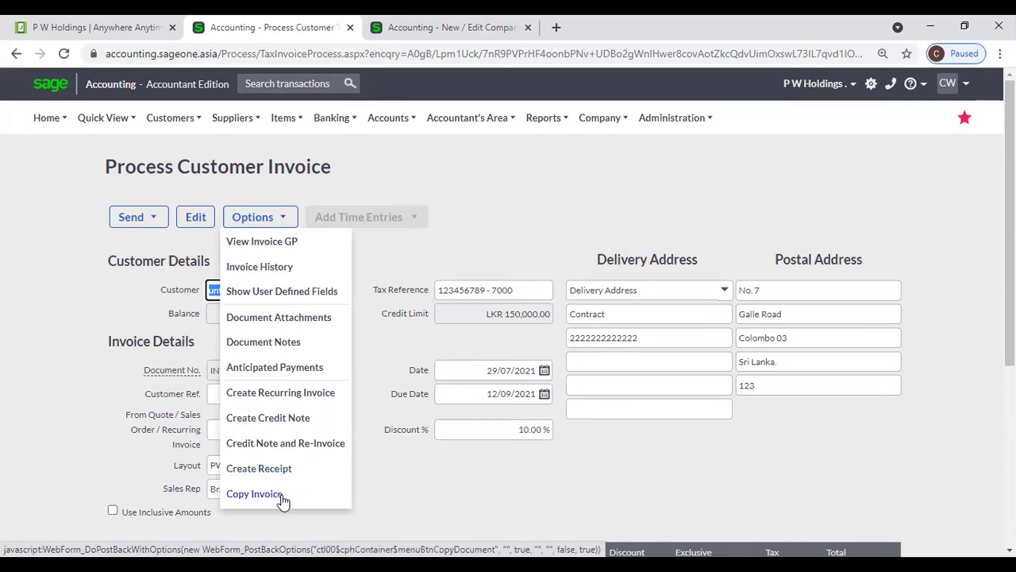
click(422, 492)
- Open the comment box beneath the invoice's item line, and enter the message field containing the bank details
scroll(421, 492, down, 2)
scroll(422, 492, down, 1)
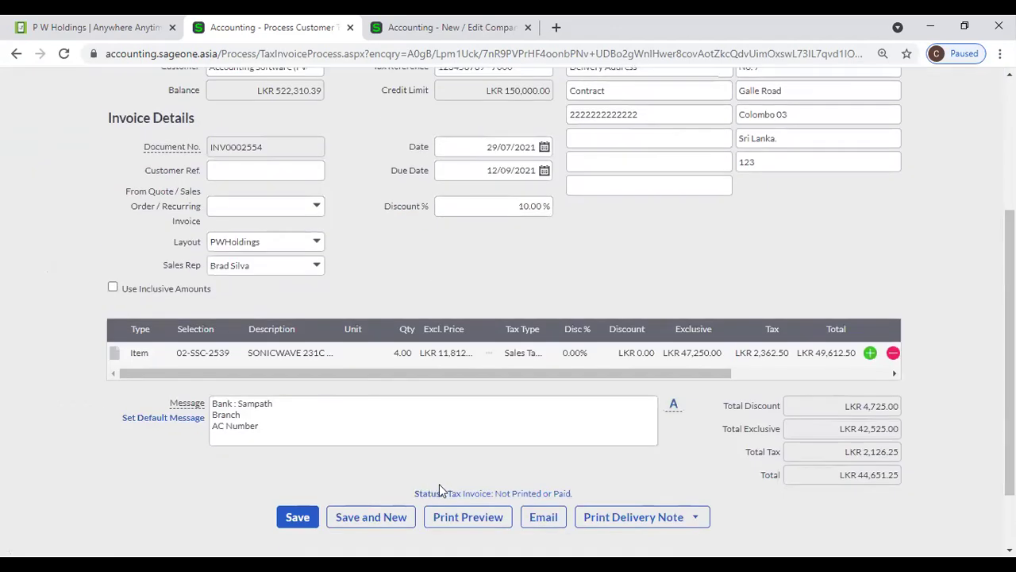
click(116, 359)
click(143, 373)
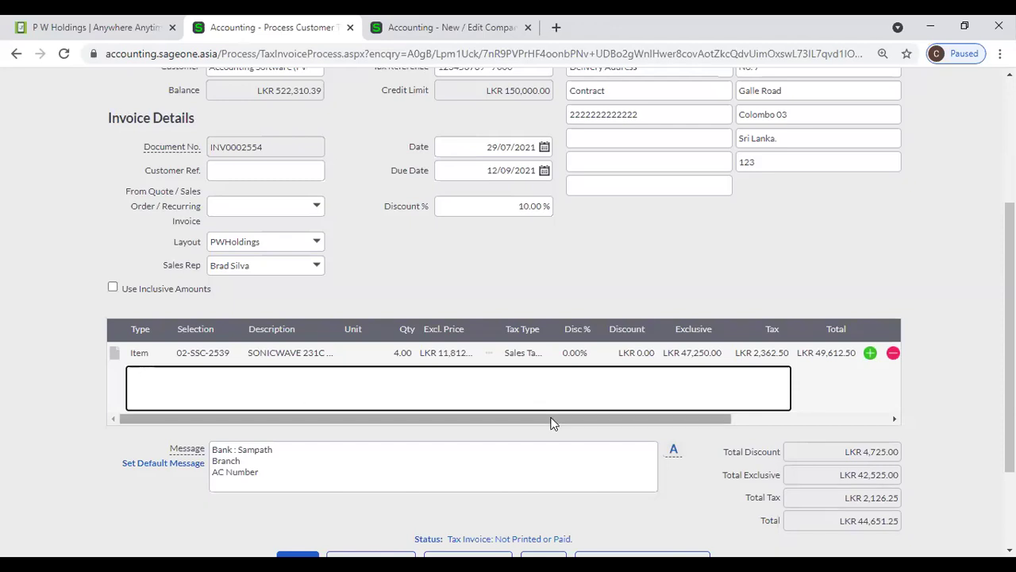
click(322, 448)
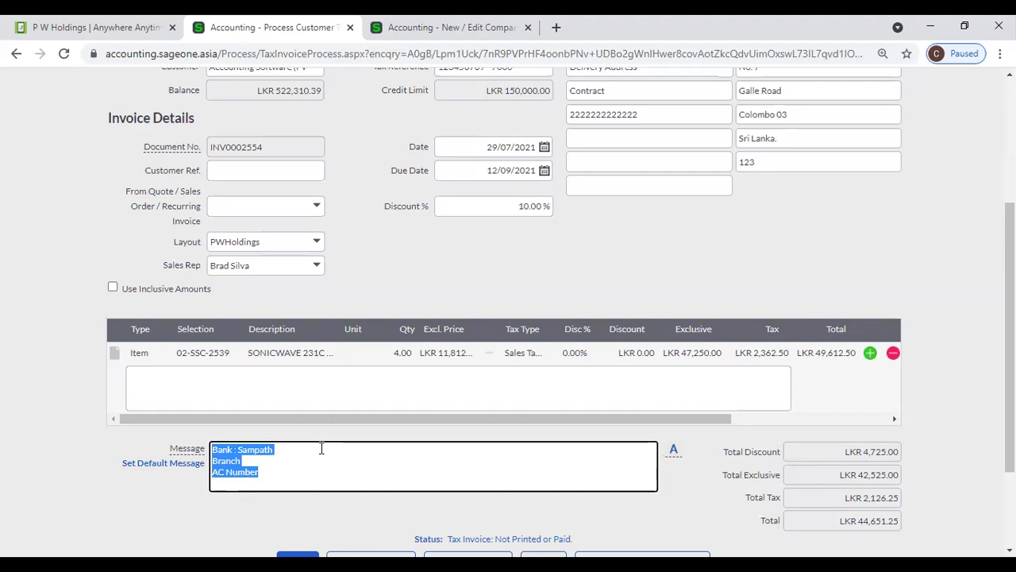
scroll(322, 445, up, 3)
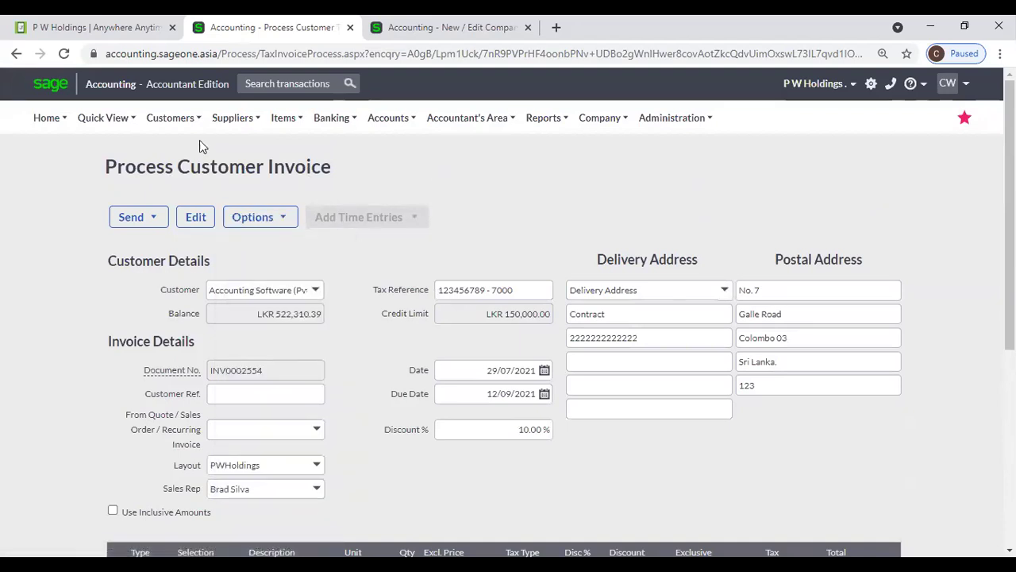
- Return to the Customer Tax Invoices list, leaving the invoice without saving changes
mouse_move(170, 117)
mouse_move(176, 200)
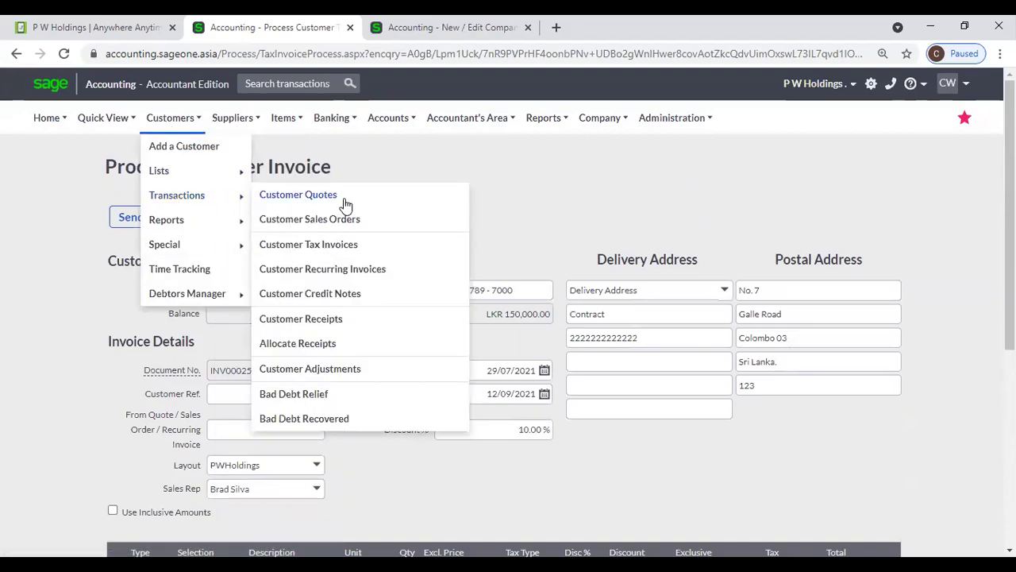
click(346, 252)
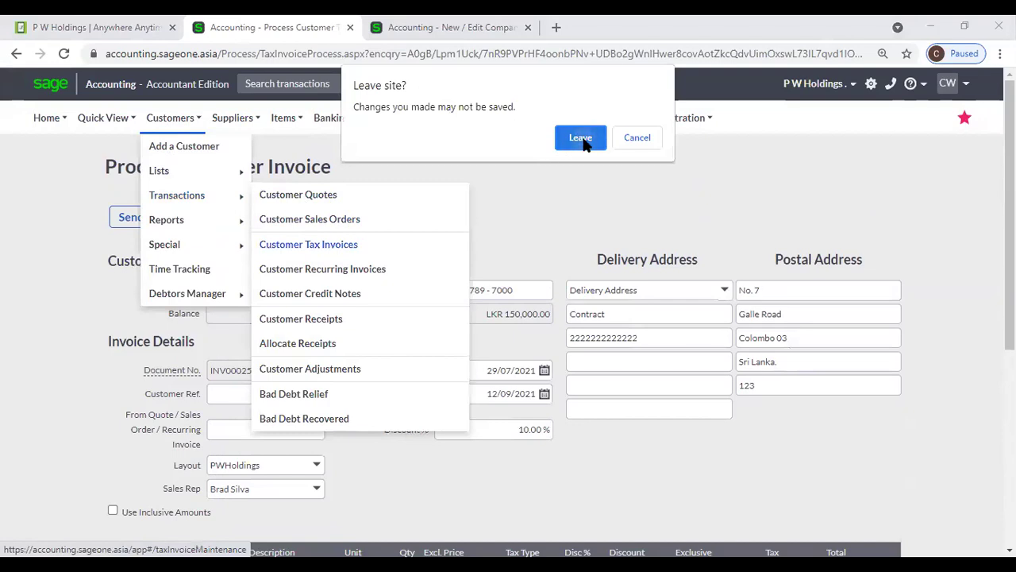
key(Return)
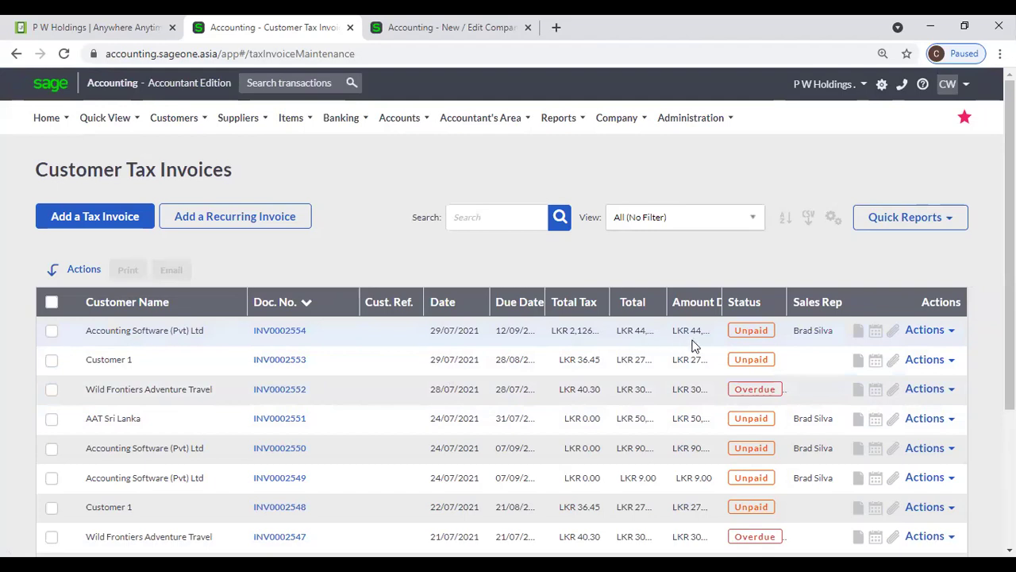
- Customise the tax invoices grid to hide the Customer Ref. column, and save the column selection
click(832, 218)
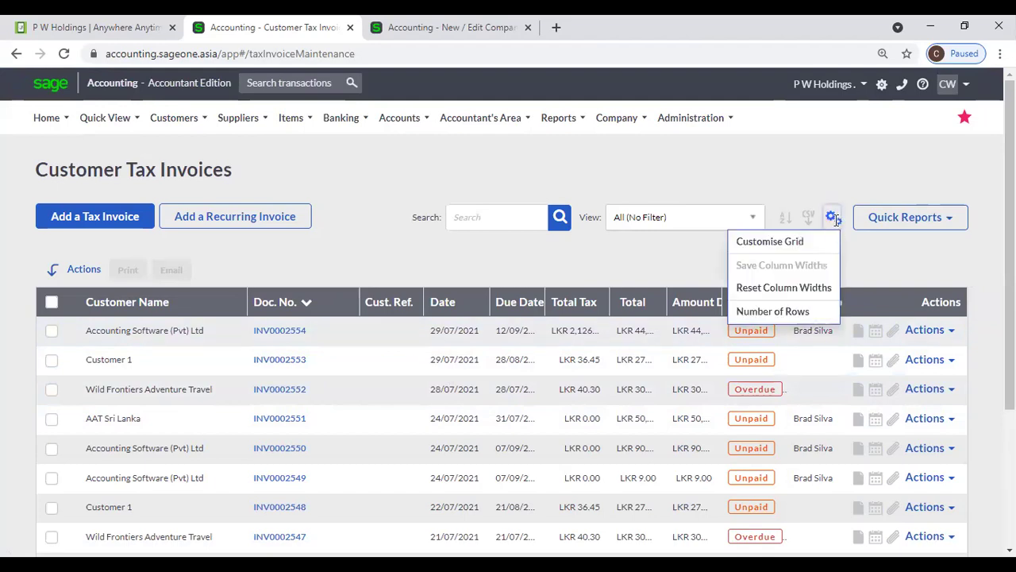
click(811, 242)
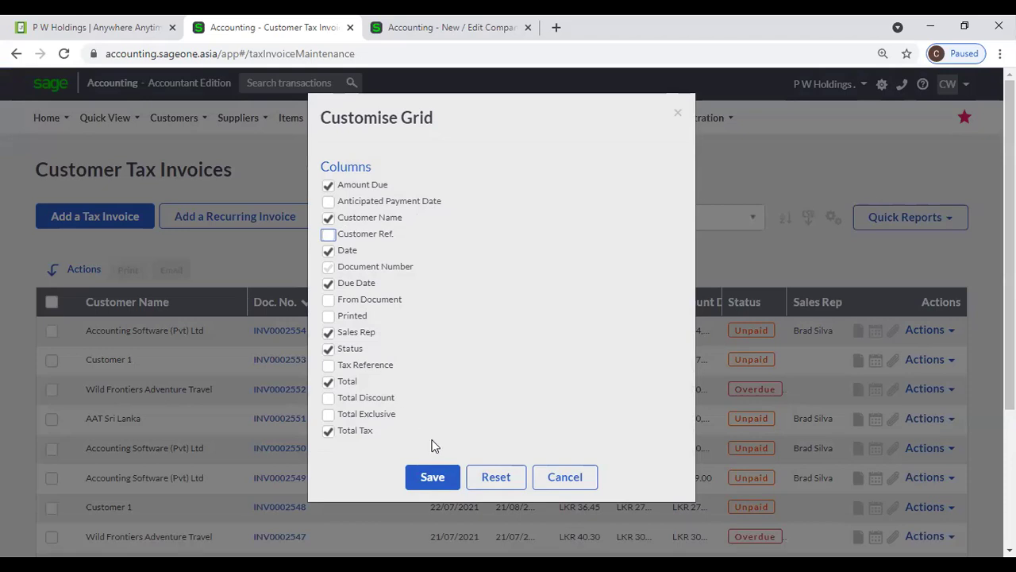
click(433, 481)
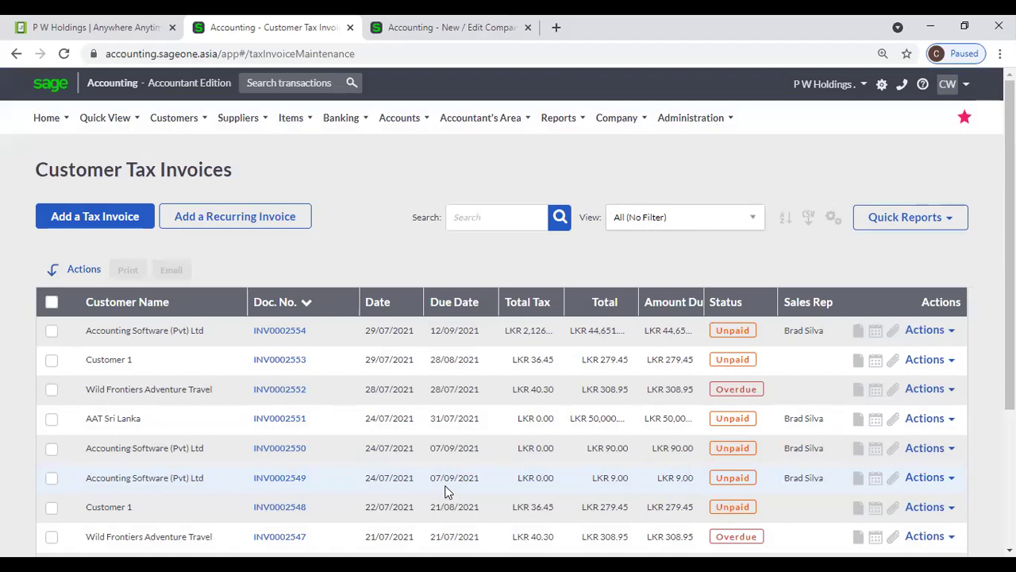
- Select the first three invoices in the list for batch printing or emailing, and clear the selection again
click(50, 332)
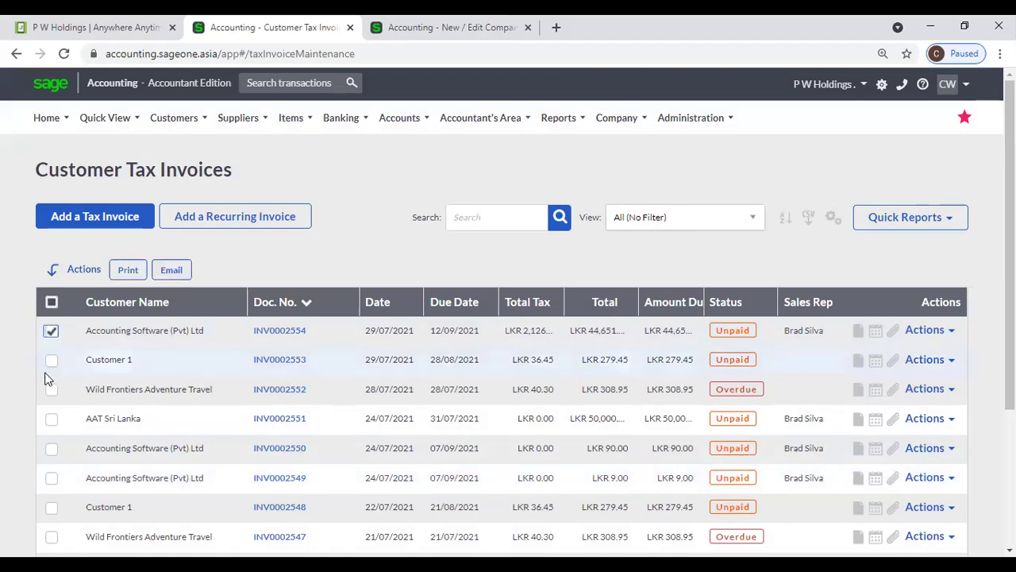
click(51, 360)
click(51, 389)
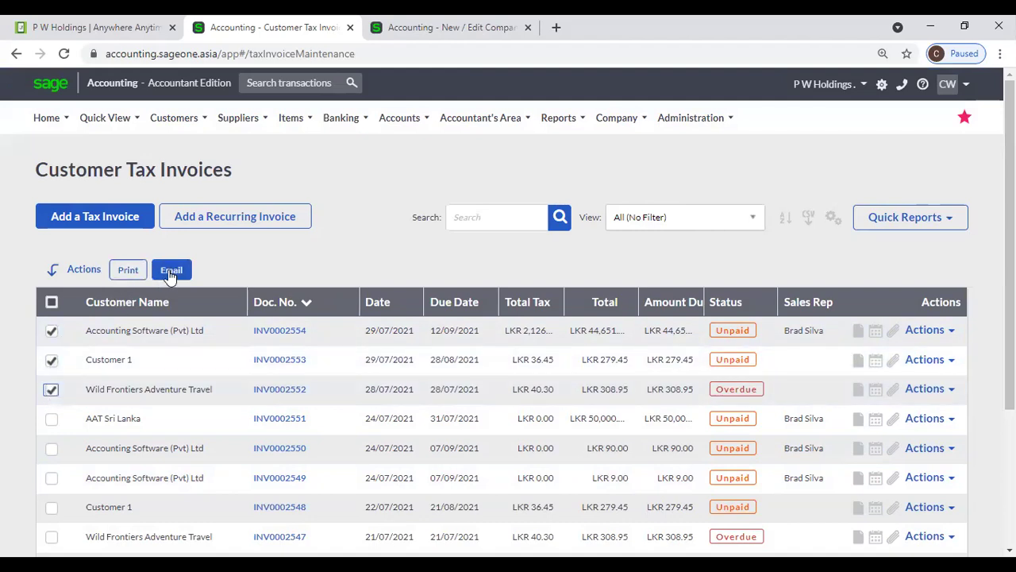
click(51, 330)
click(51, 360)
click(51, 389)
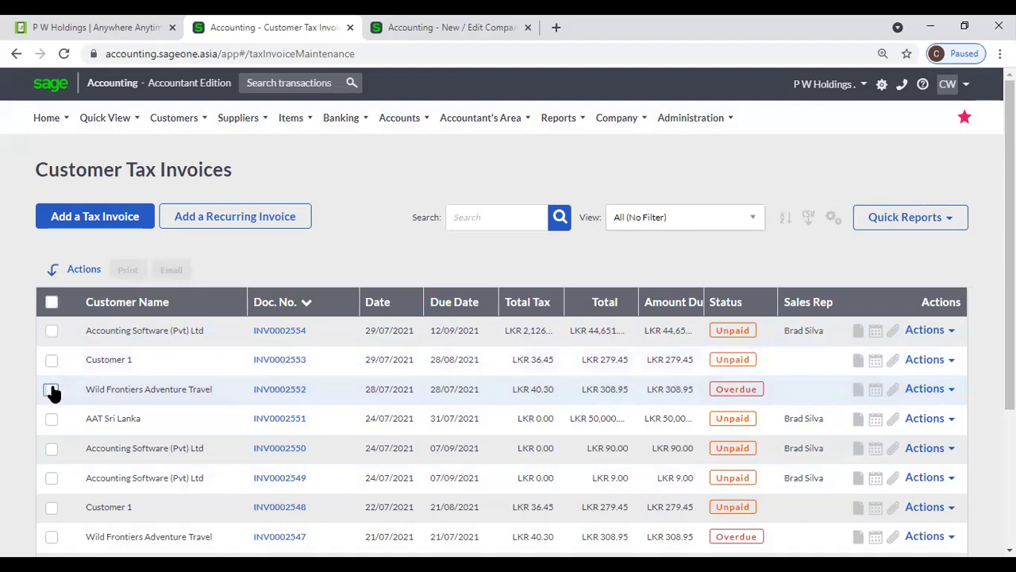
- Review the actions available for the first invoice in the list, and start a new tax invoice
click(948, 333)
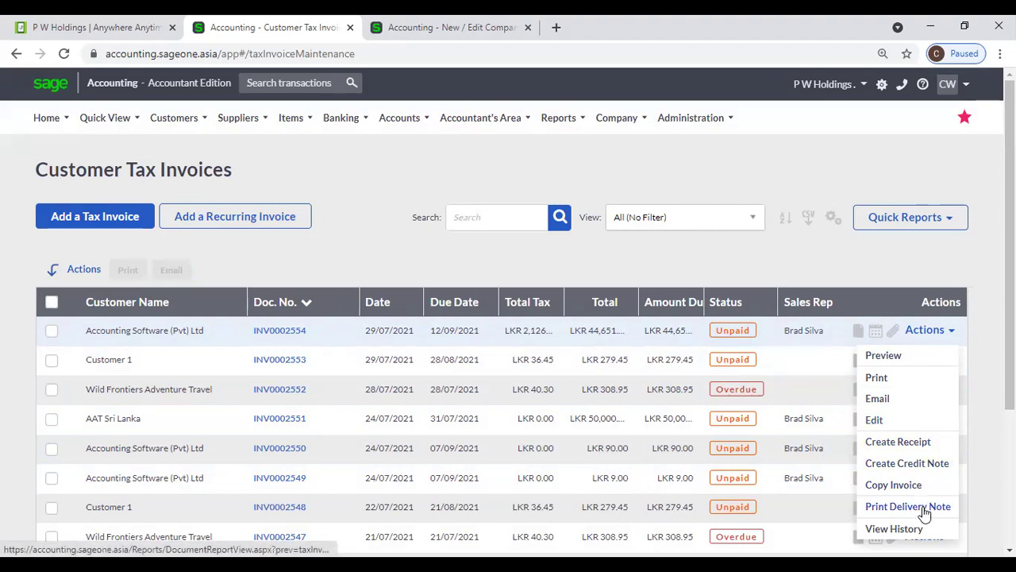
click(786, 257)
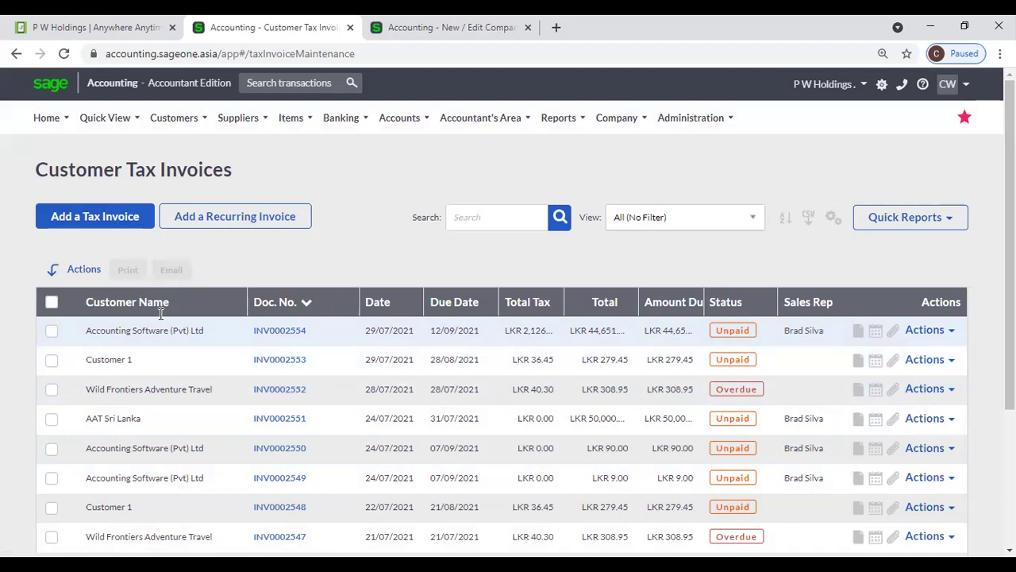
click(124, 227)
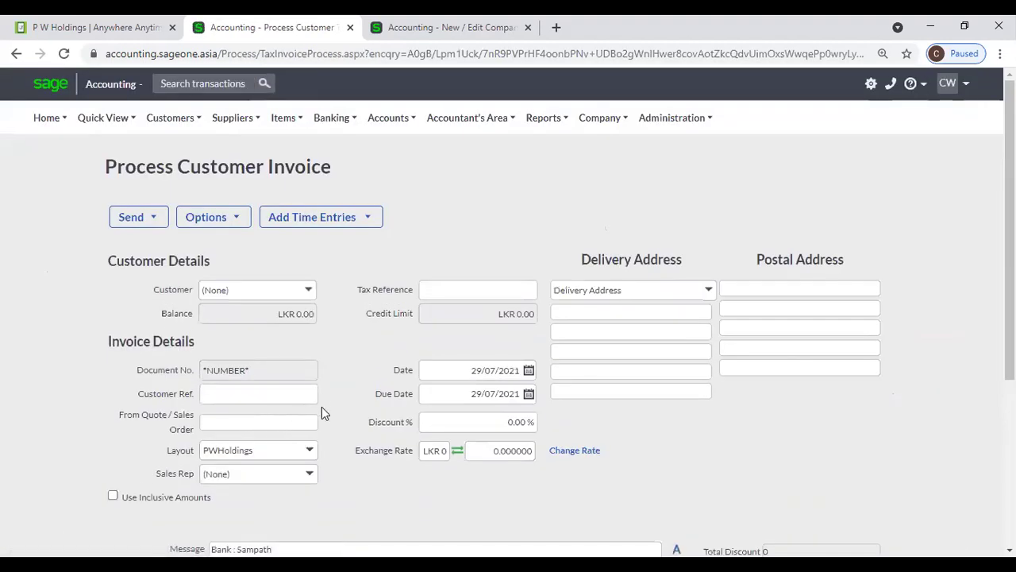
- Set the new invoice's customer to Accounting Software (Pvt) Ltd and choose to invoice its outstanding sales orders
scroll(321, 409, down, 3)
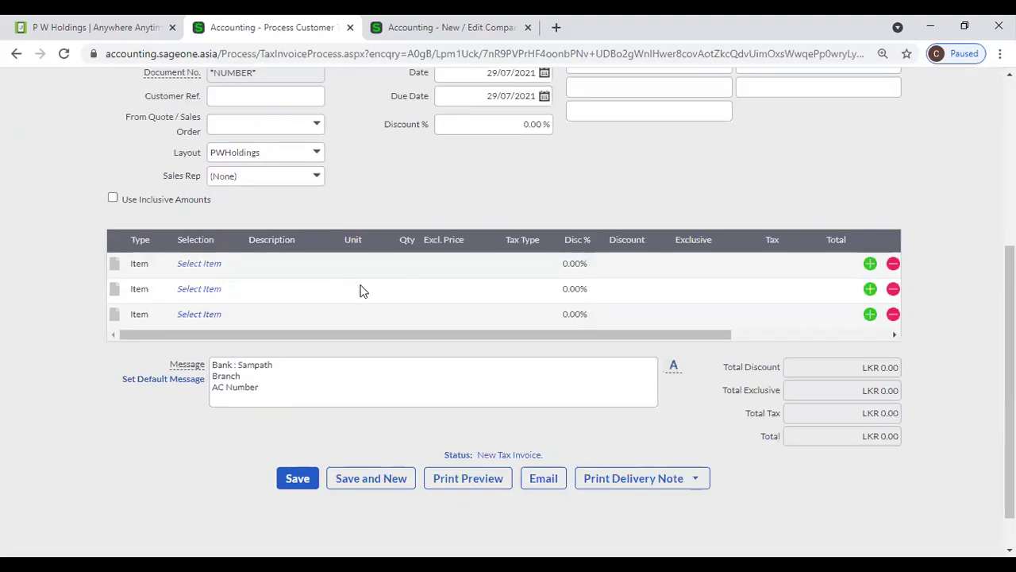
scroll(524, 289, up, 2)
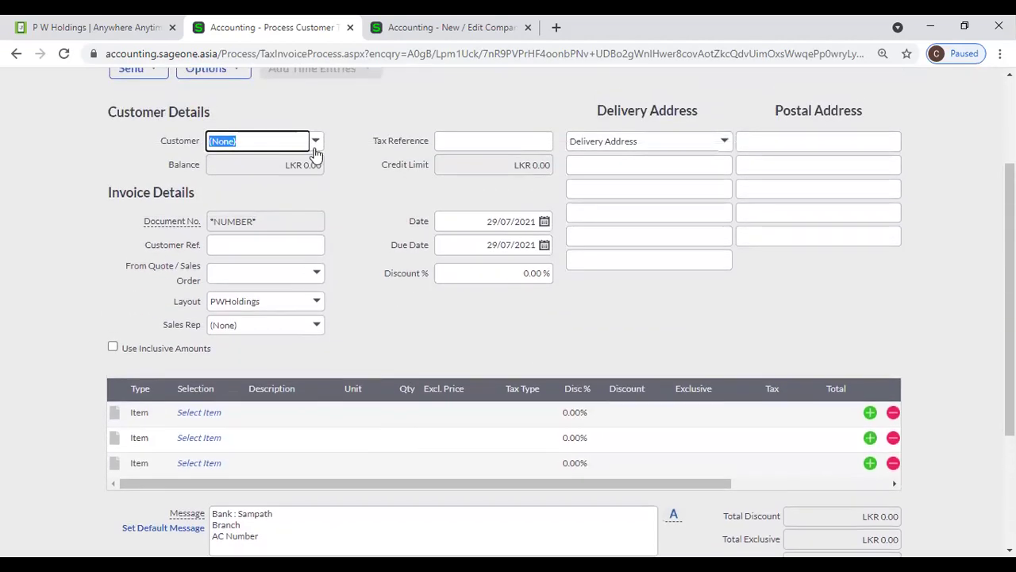
click(316, 139)
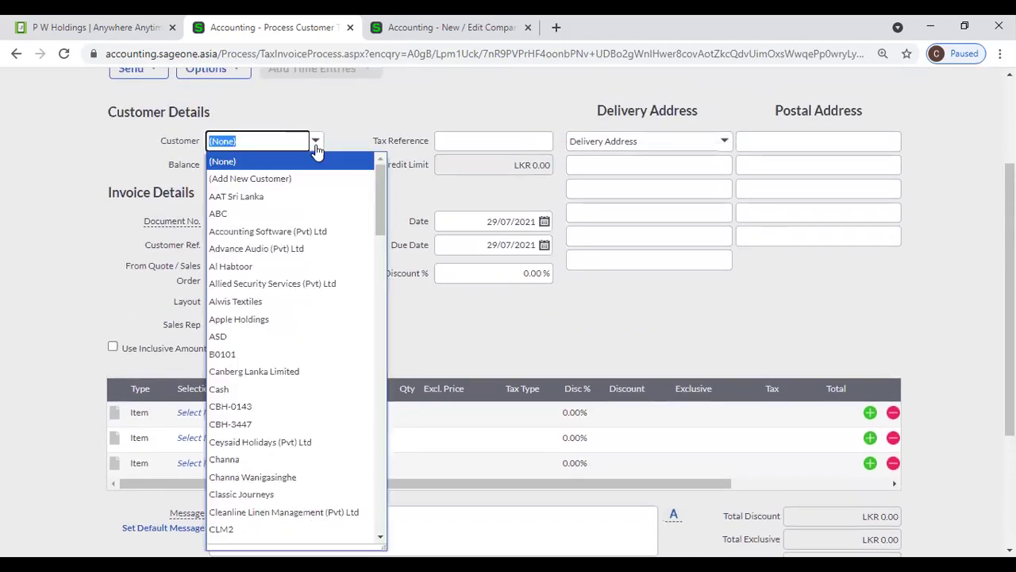
click(311, 231)
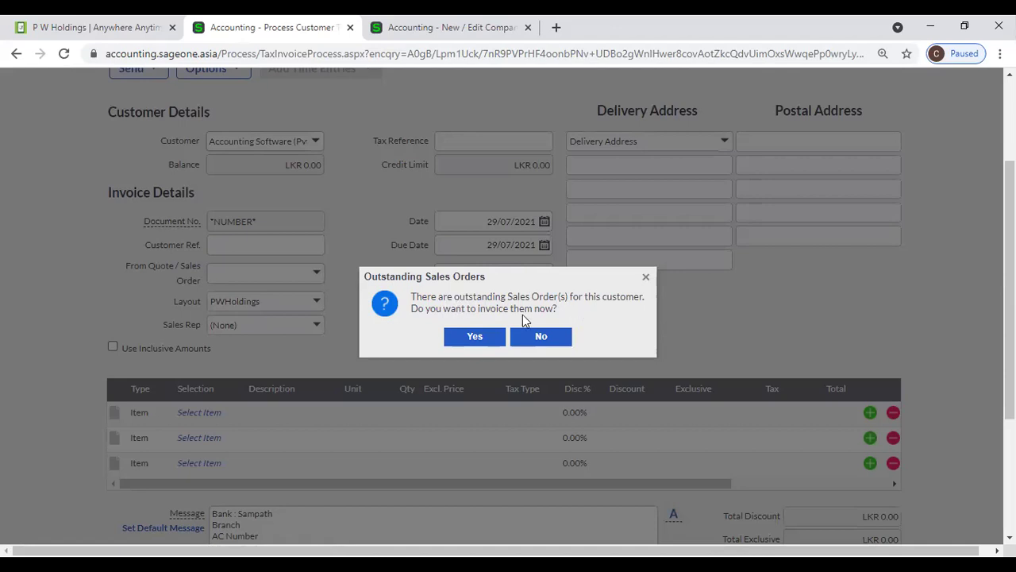
click(474, 337)
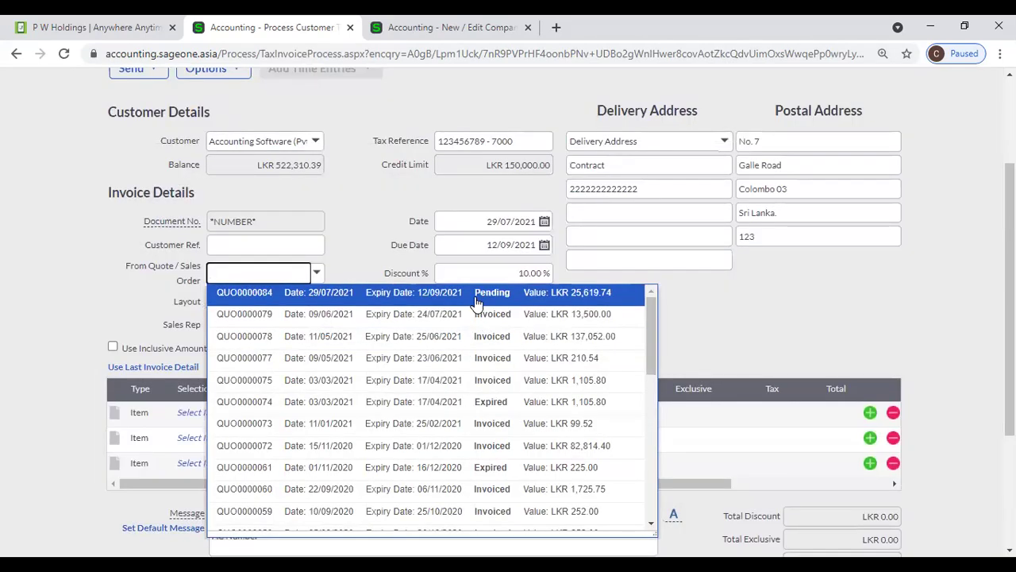
- Look through the customer's quotes and sales orders, link quote QUO0000084 to the invoice, and accept the quote's status change to Invoiced
scroll(361, 330, down, 3)
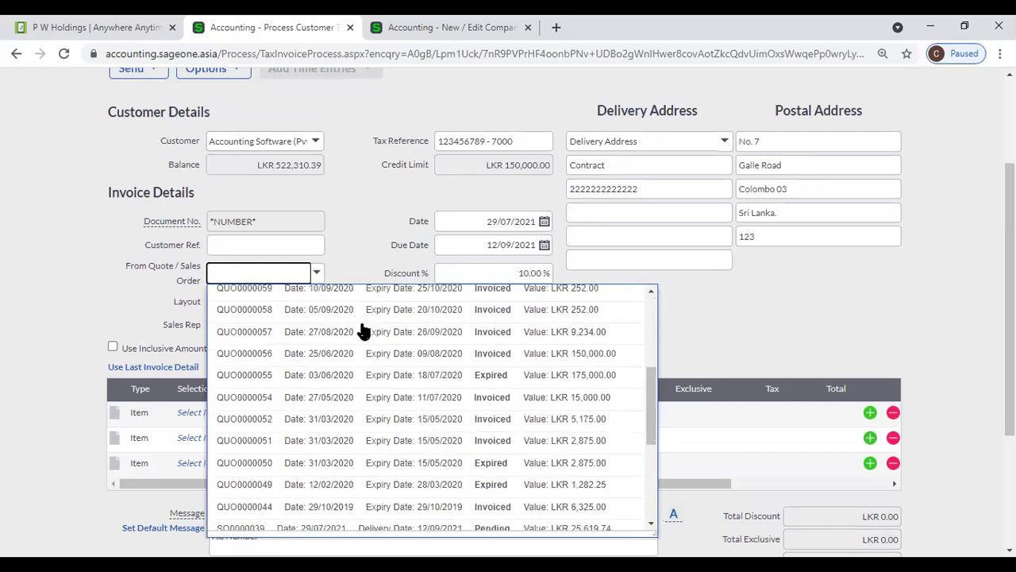
scroll(361, 330, down, 3)
scroll(254, 347, up, 3)
scroll(254, 346, down, 4)
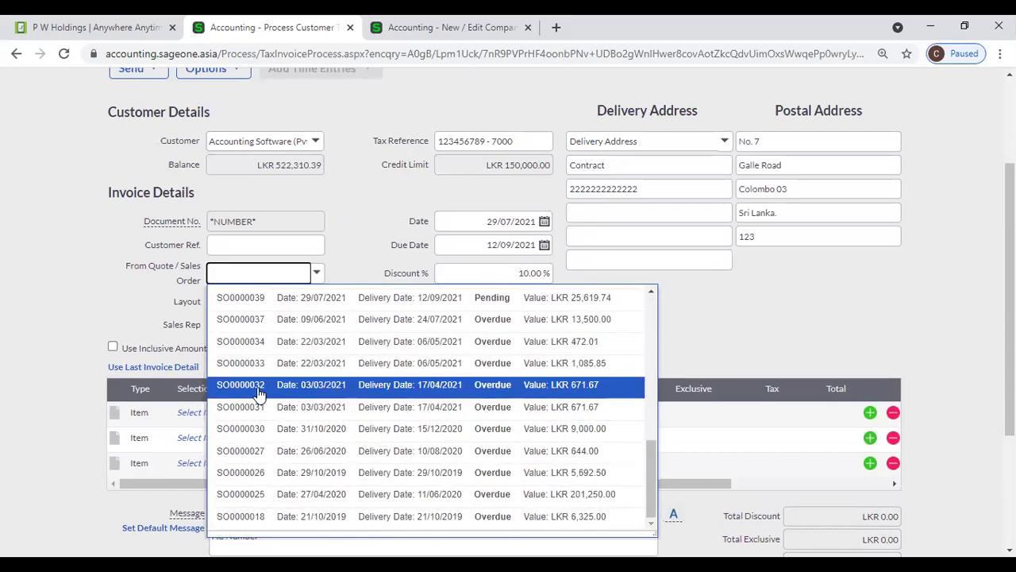
scroll(258, 393, up, 6)
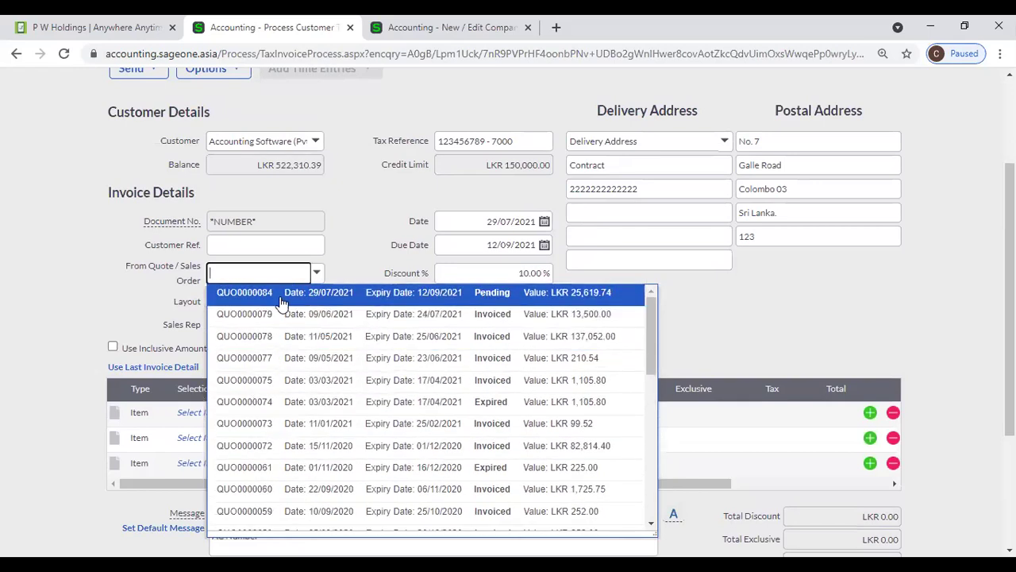
click(280, 298)
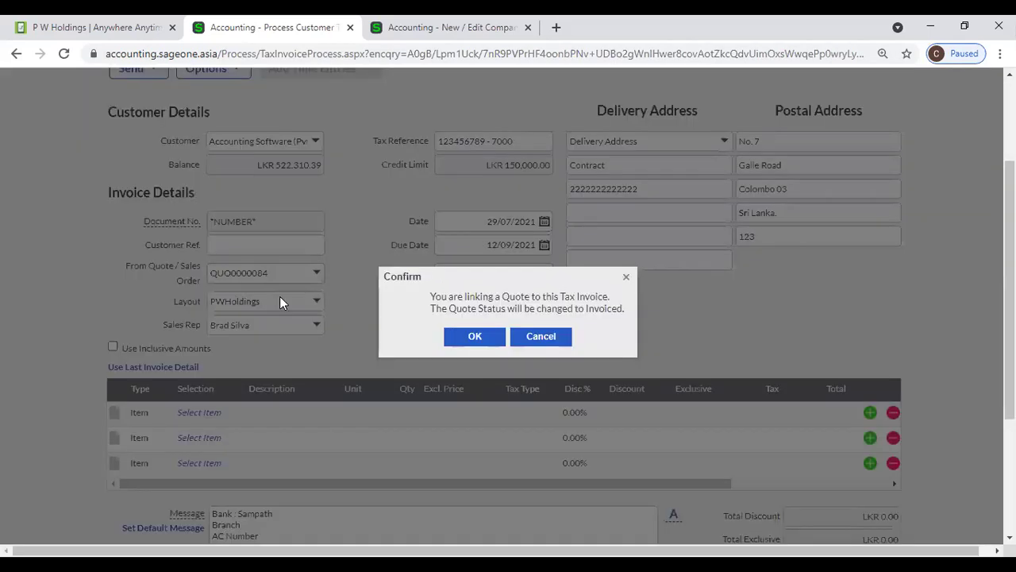
click(473, 340)
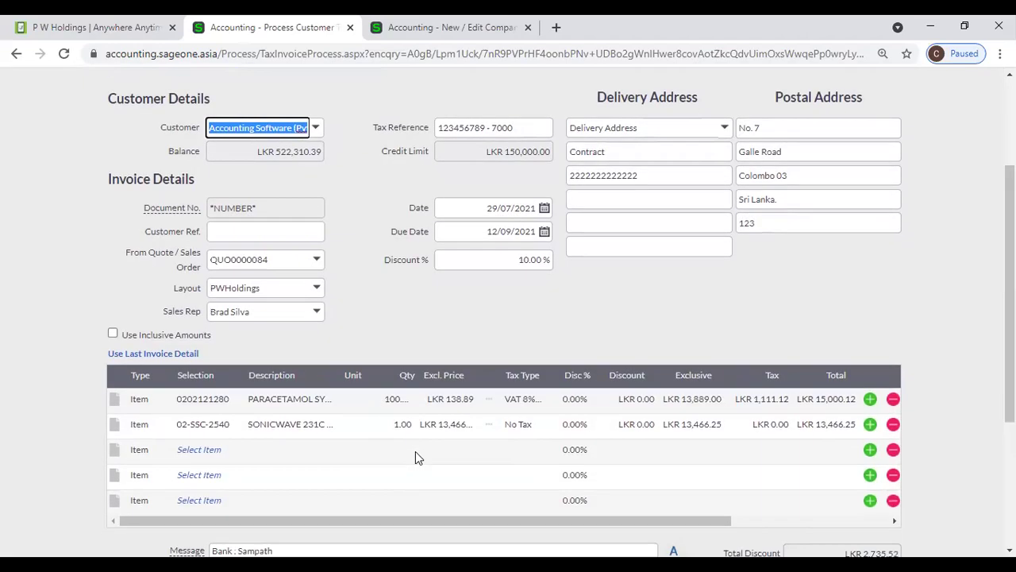
scroll(445, 373, down, 2)
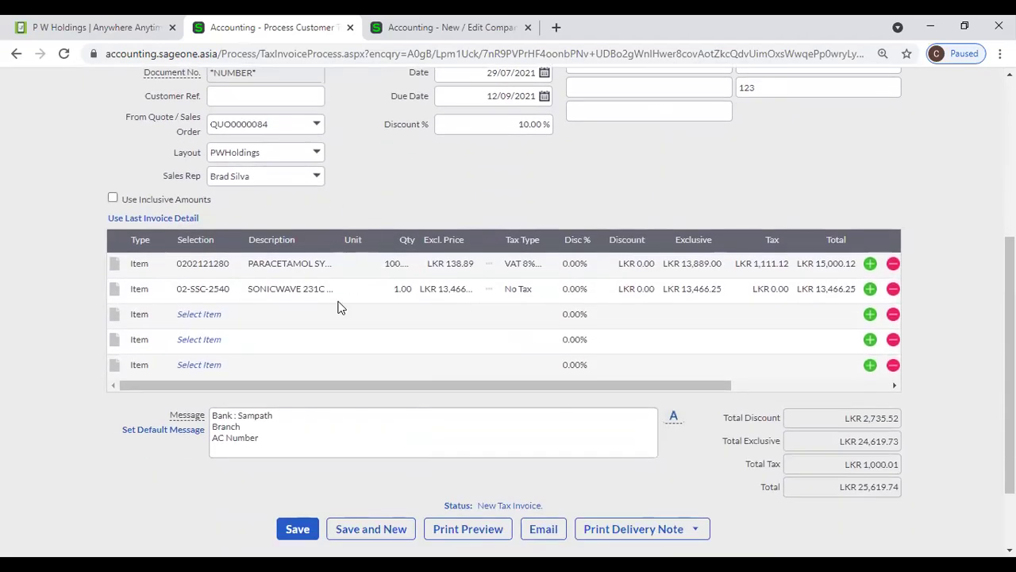
scroll(349, 308, up, 2)
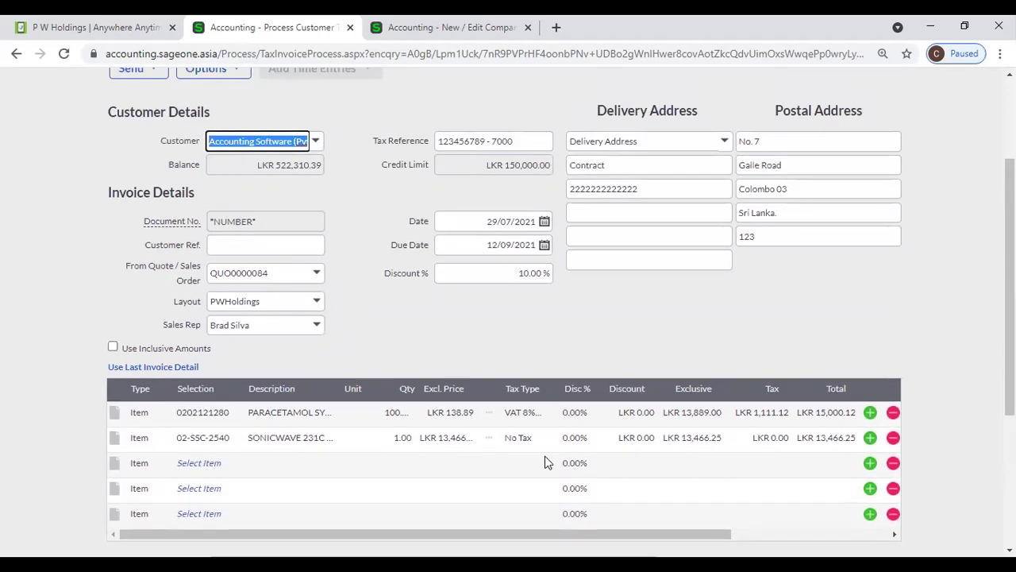
scroll(559, 459, down, 2)
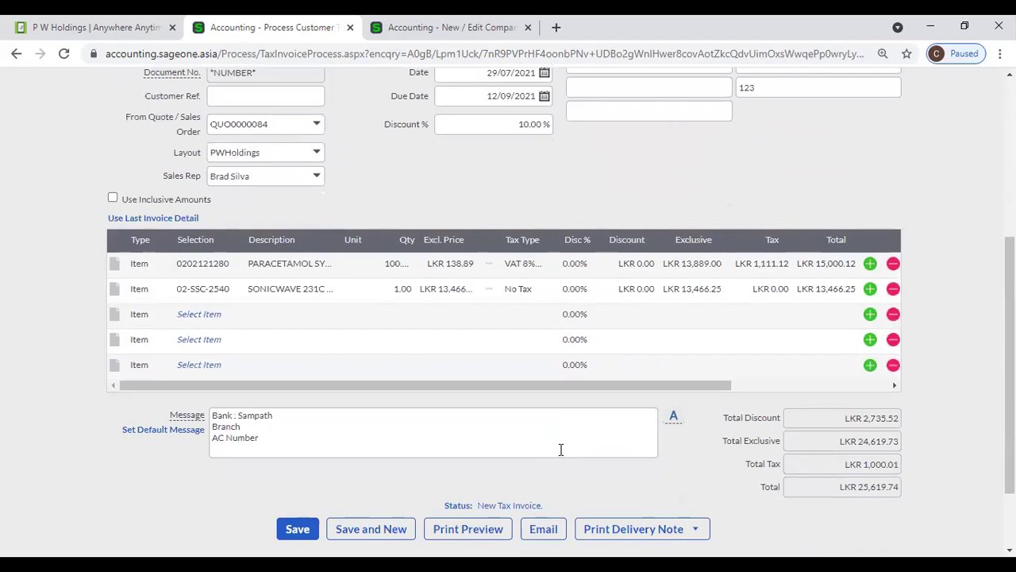
scroll(552, 449, up, 3)
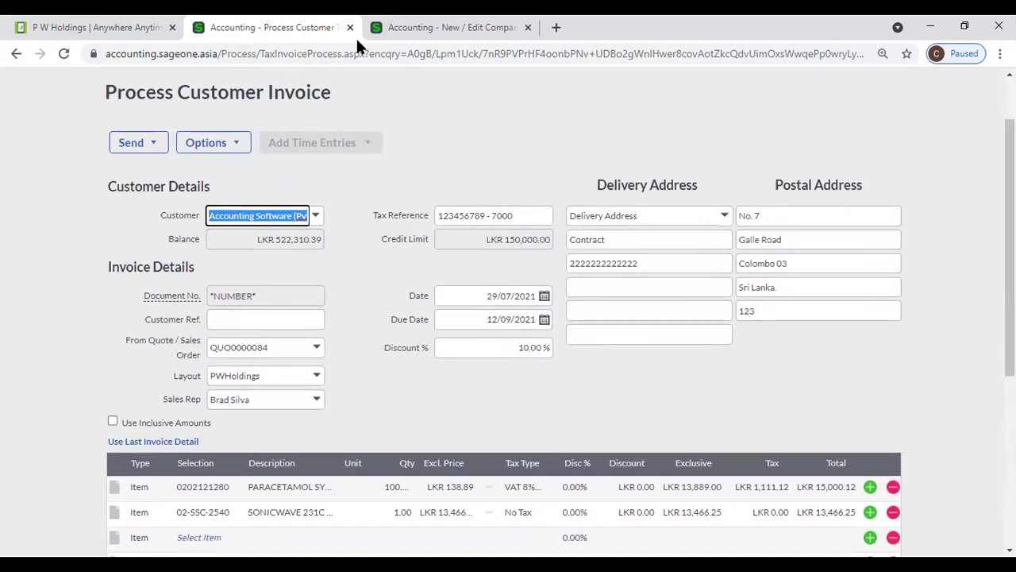
- Switch to the Company Settings browser tab and open the Customer Quotes list there
click(355, 37)
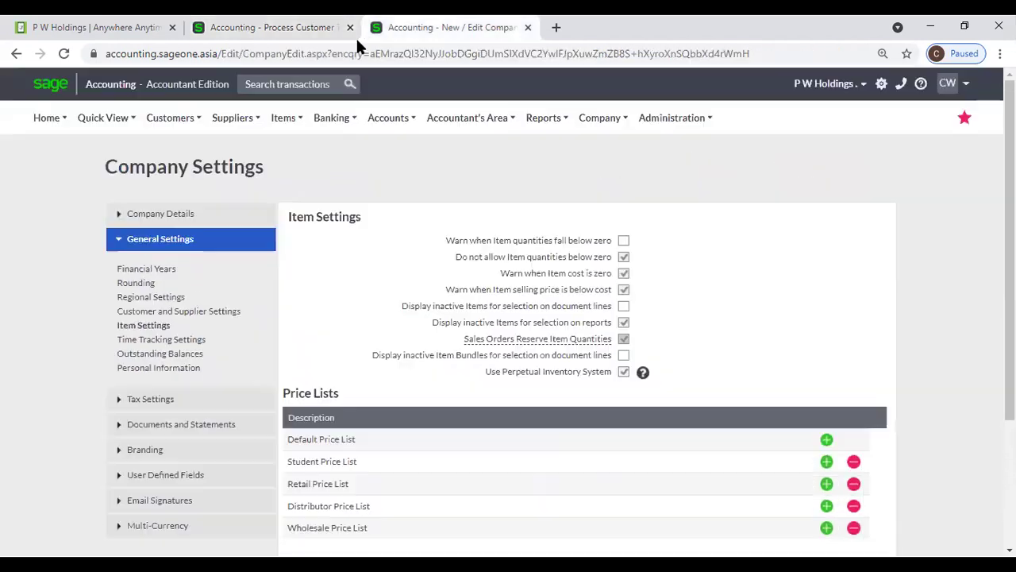
mouse_move(170, 119)
mouse_move(250, 197)
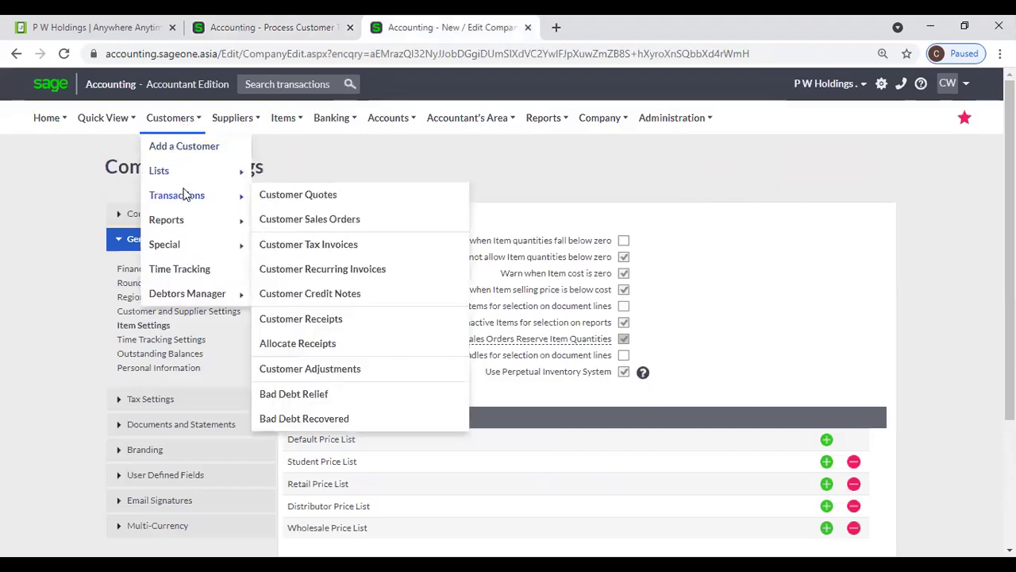
click(317, 198)
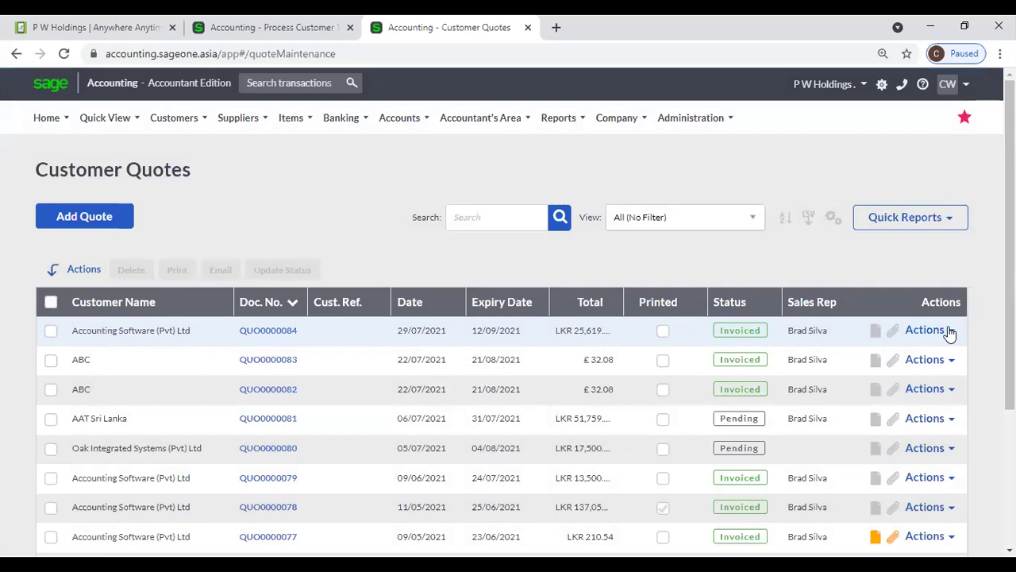
- Create a tax invoice from AAT Sri Lanka's pending quote QUO0000081, confirm it, and check the loaded invoice lines
scroll(914, 315, down, 1)
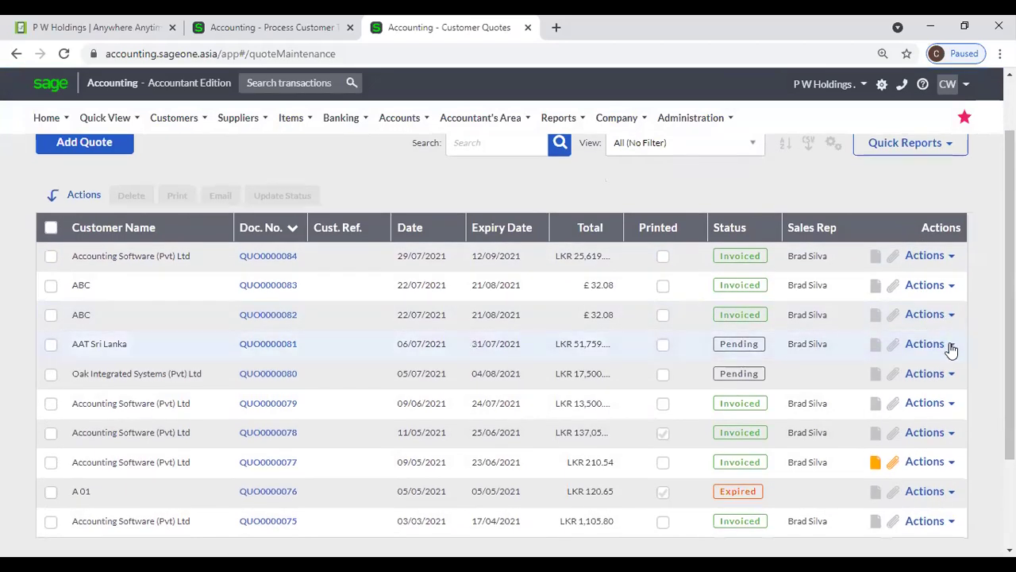
click(951, 350)
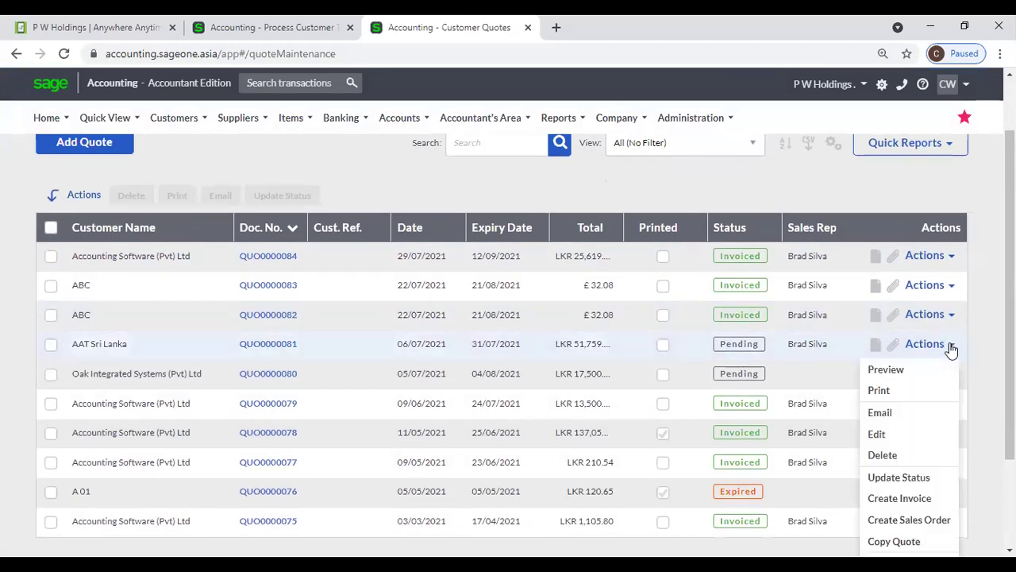
click(926, 500)
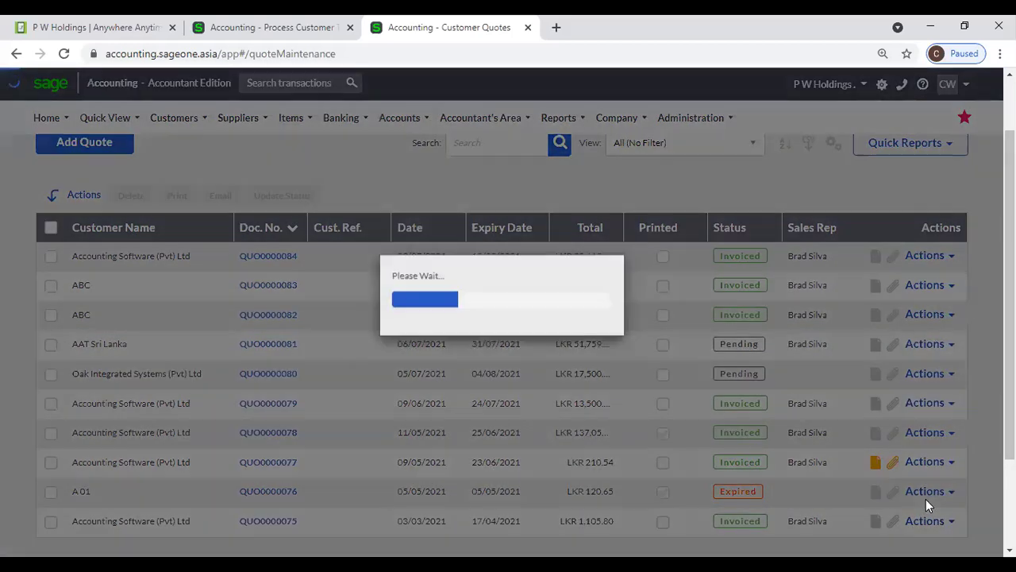
click(460, 165)
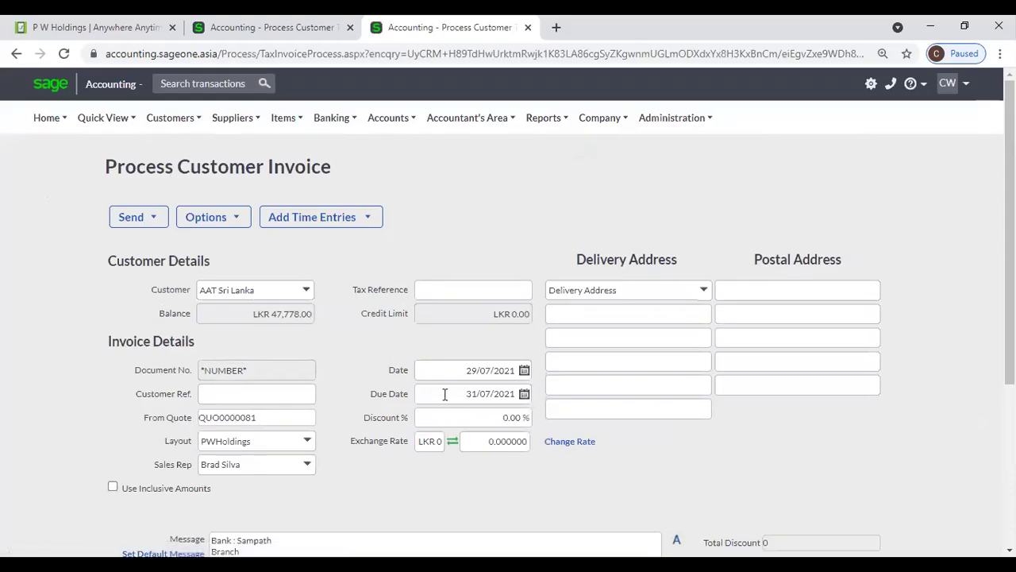
scroll(443, 392, down, 3)
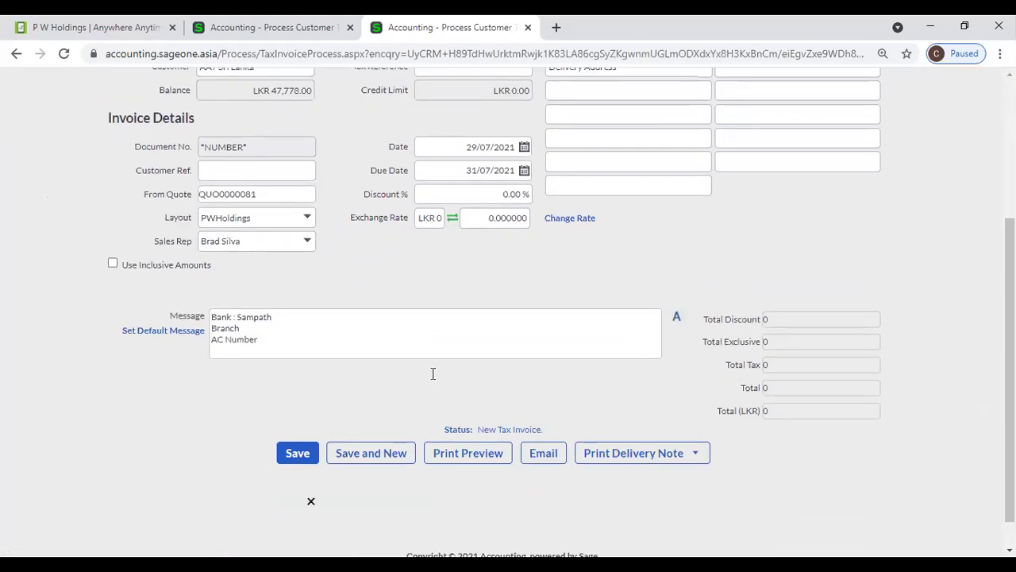
scroll(433, 374, down, 1)
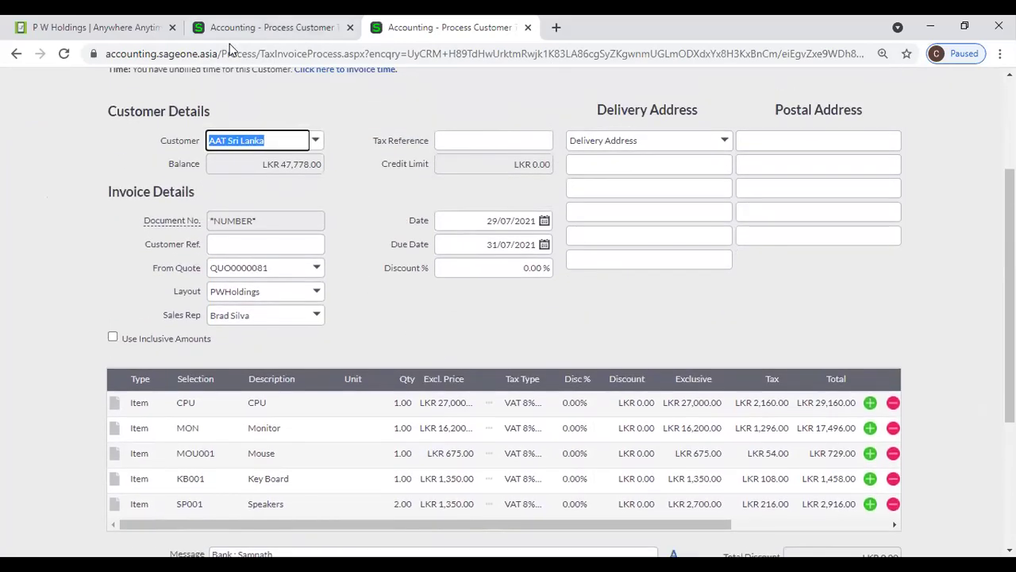
- Return to the Accounting Software (Pvt) Ltd invoice and look over the available customer transaction types
click(229, 34)
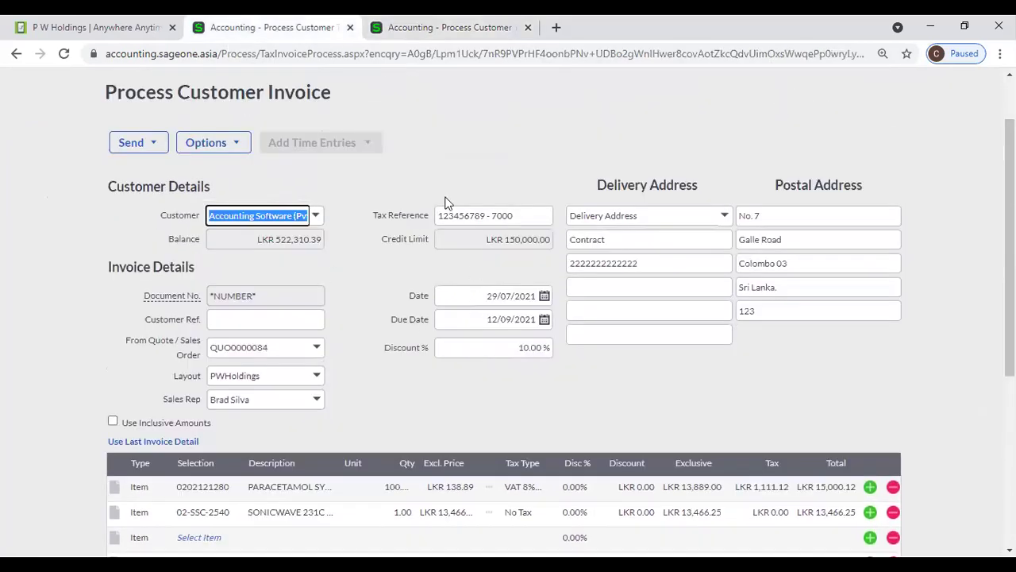
scroll(240, 252, up, 1)
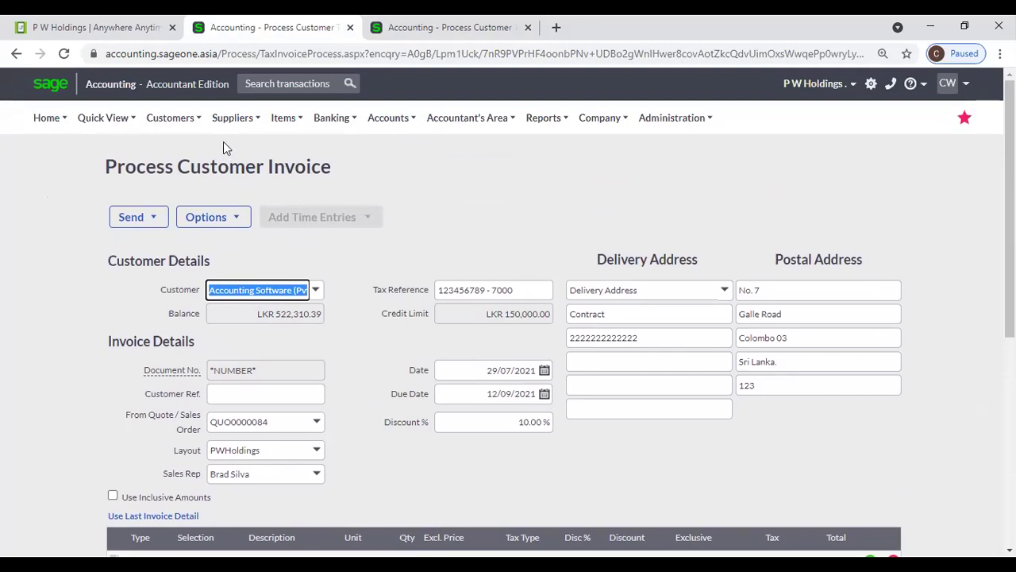
mouse_move(185, 127)
mouse_move(185, 195)
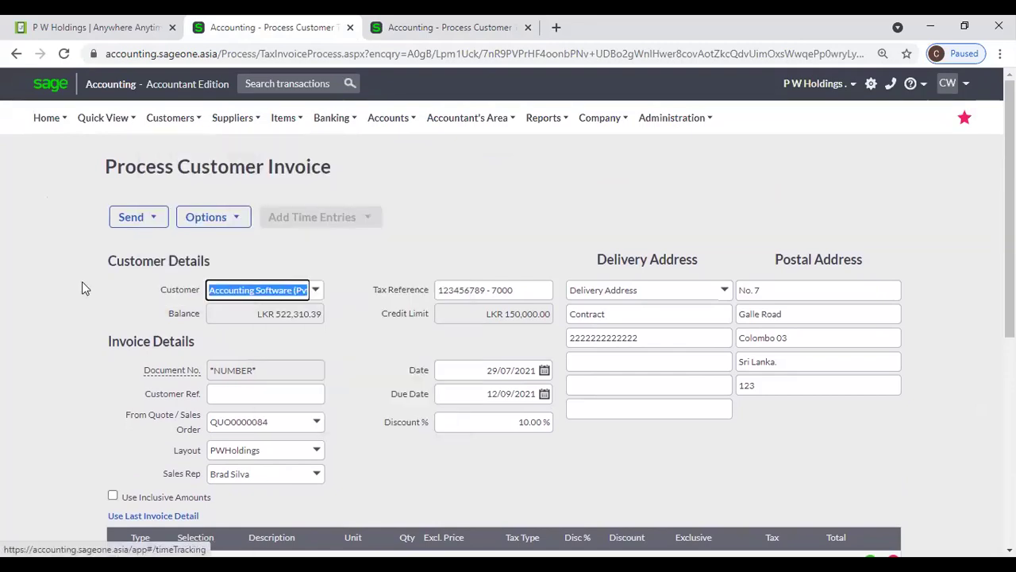
scroll(392, 286, down, 1)
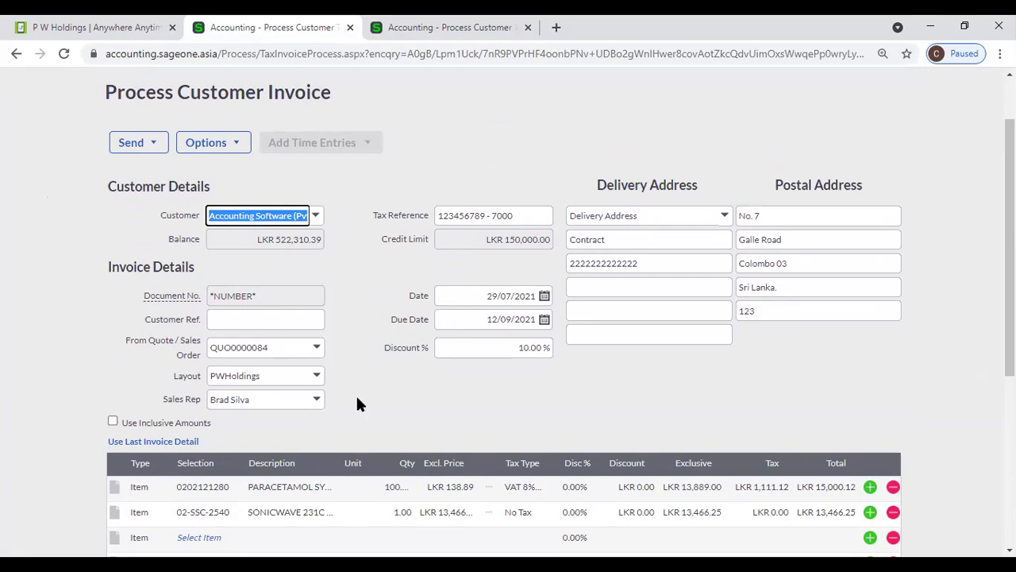
- Go back to the Customer Quotes list and review the actions available for quote QUO0000084
key(ctrl+Tab)
click(17, 54)
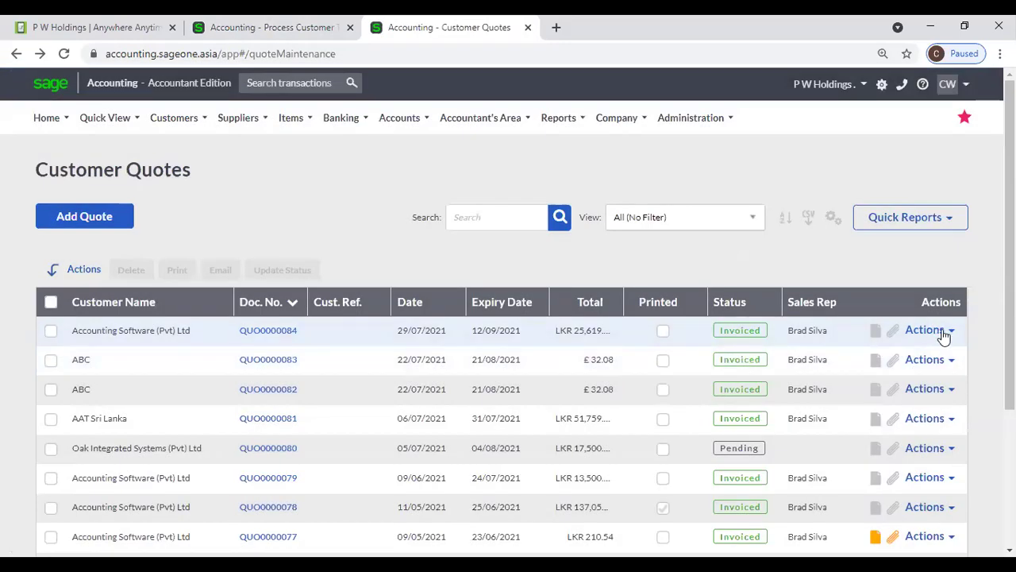
click(933, 330)
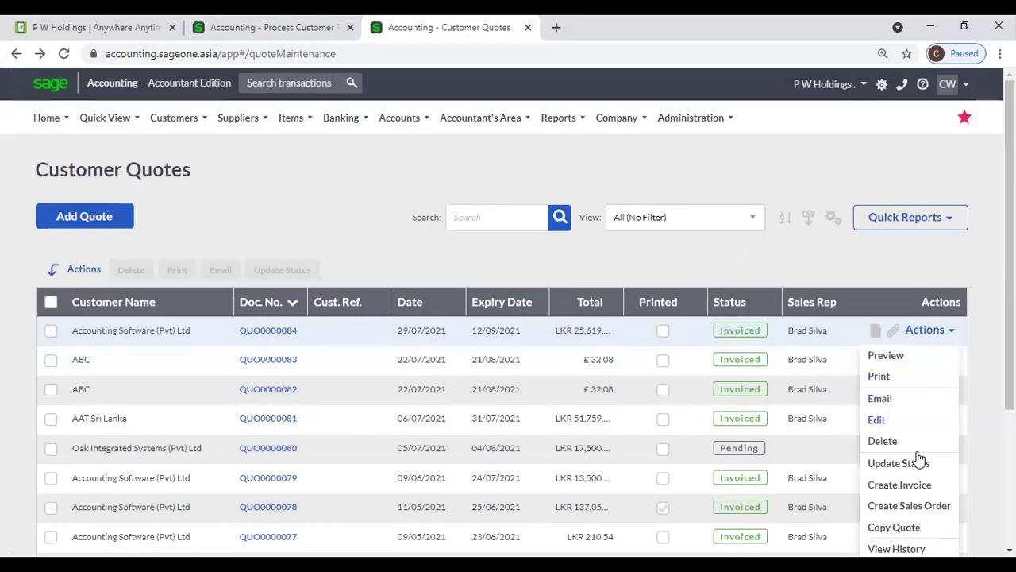
scroll(909, 496, down, 1)
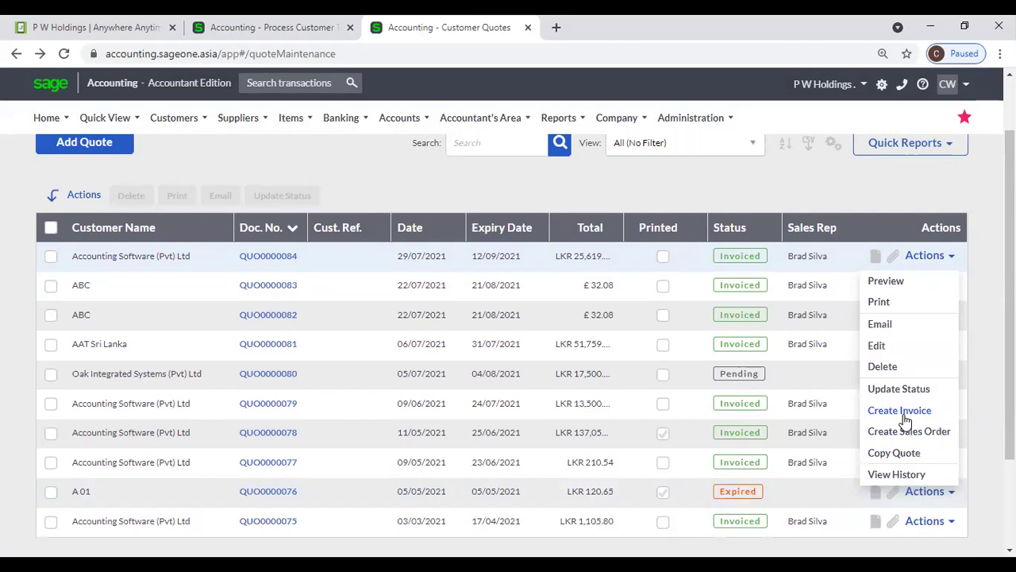
- Return to the invoice linked to quote QUO0000084 and delete its paracetamol and Sonicwave item lines, leaving only blank lines
click(296, 40)
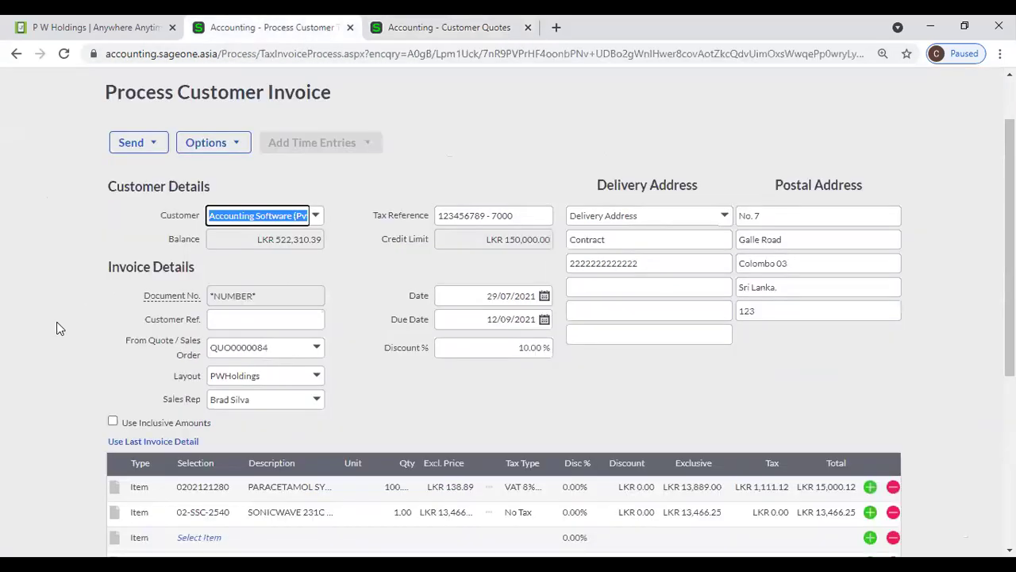
click(39, 353)
scroll(887, 448, down, 1)
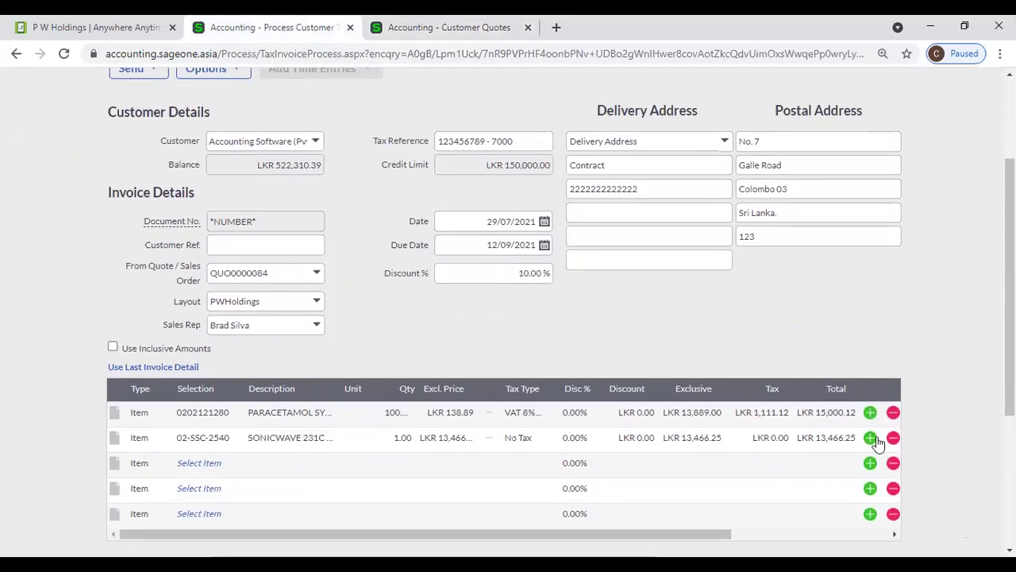
click(869, 413)
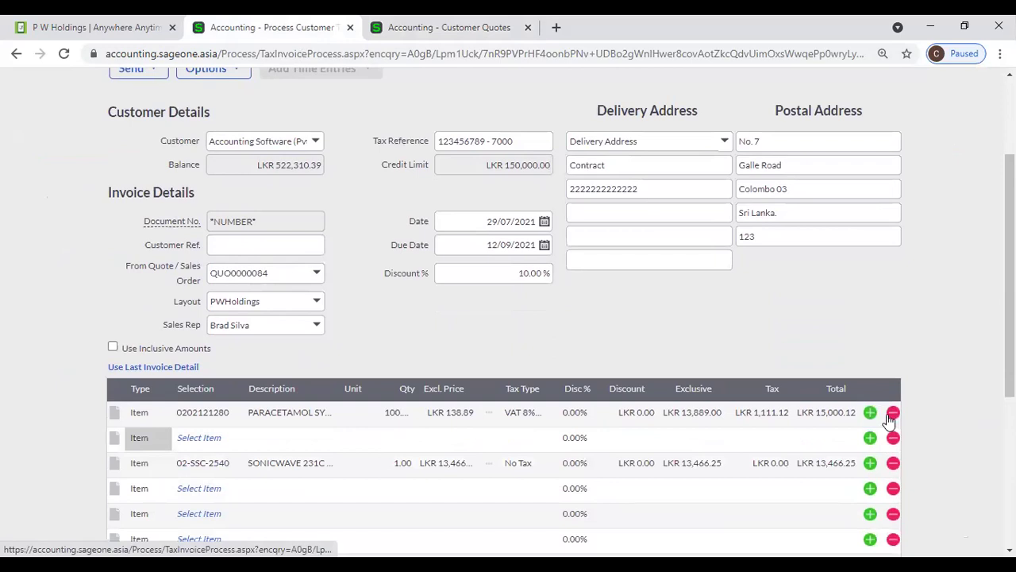
click(893, 414)
click(892, 414)
click(893, 414)
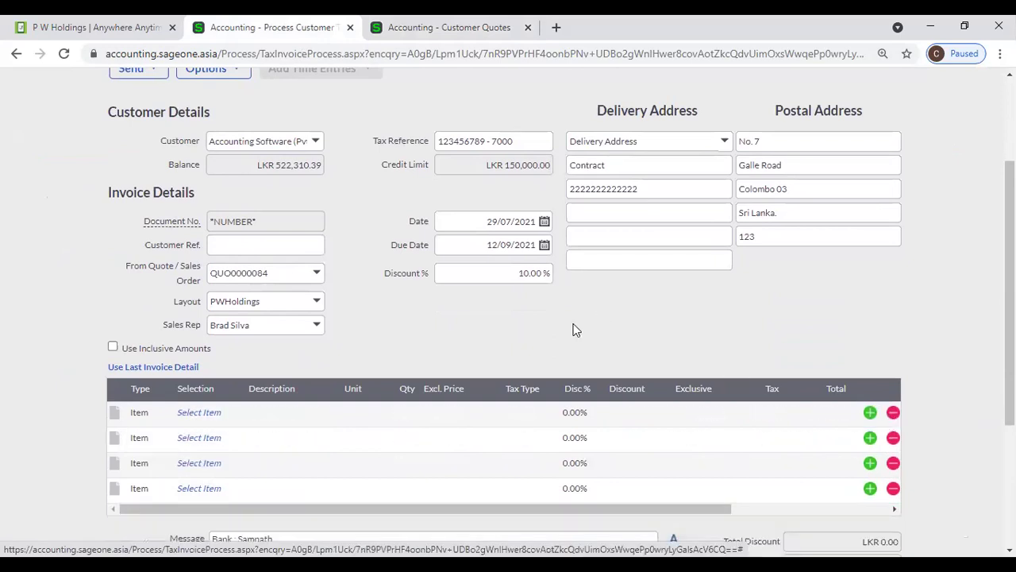
- Look over the line types available for the first blank invoice line without changing its type
click(148, 419)
click(150, 418)
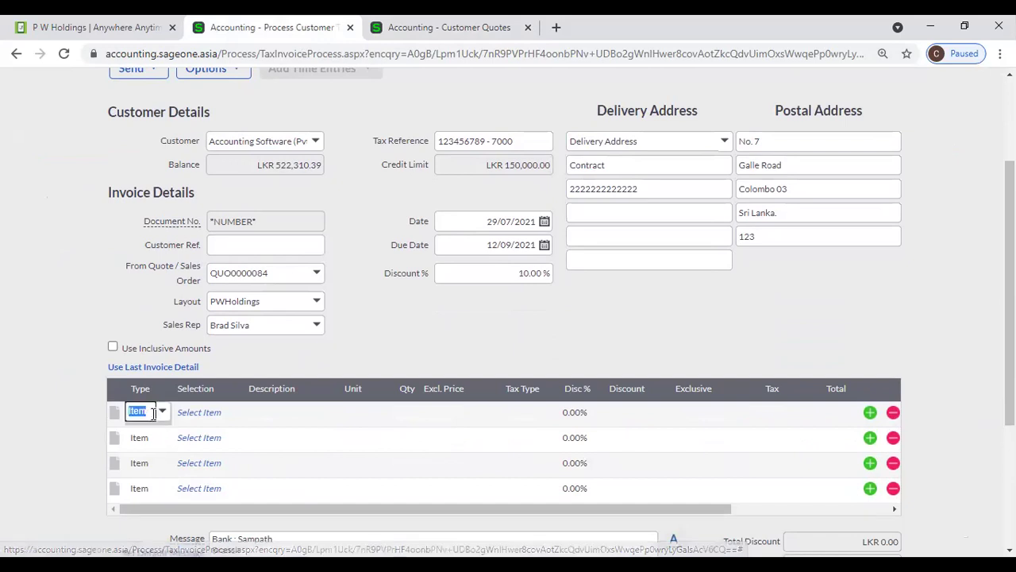
click(162, 414)
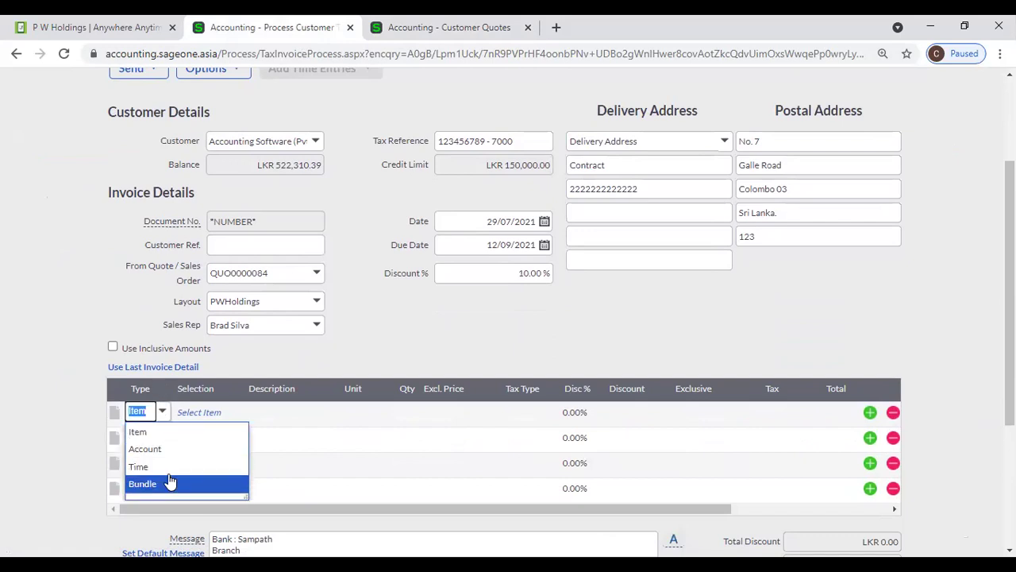
click(267, 368)
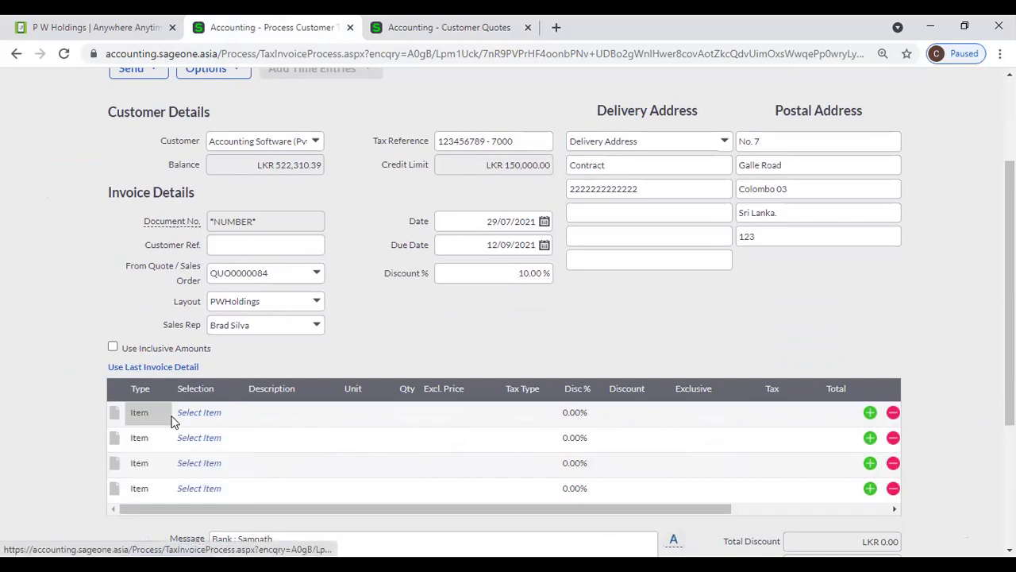
- Examine the inventory items offered for the first invoice line, including their codes, reserved quantities and quantities on hand
click(199, 412)
click(235, 411)
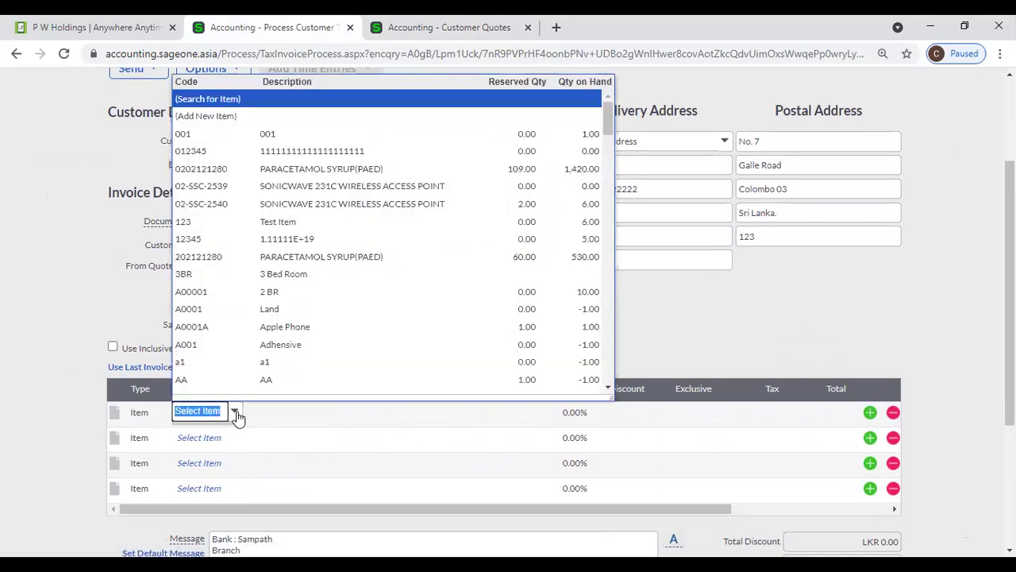
click(153, 420)
click(153, 420)
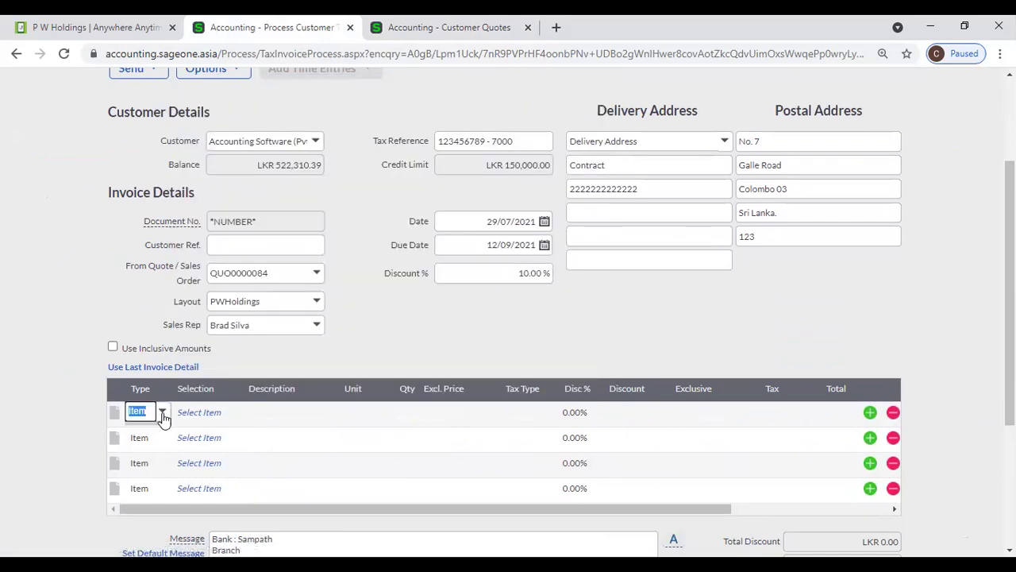
click(229, 417)
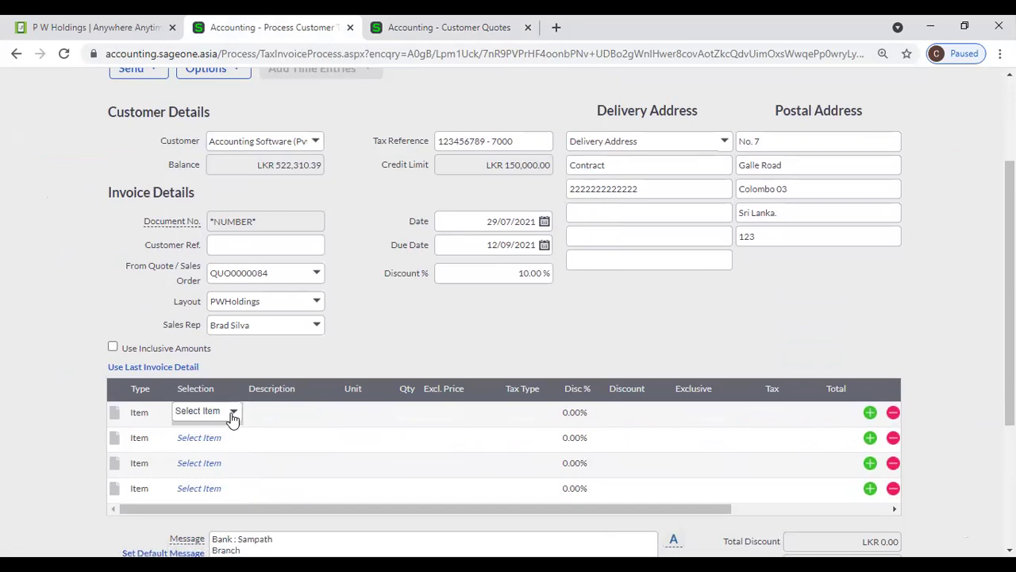
click(234, 412)
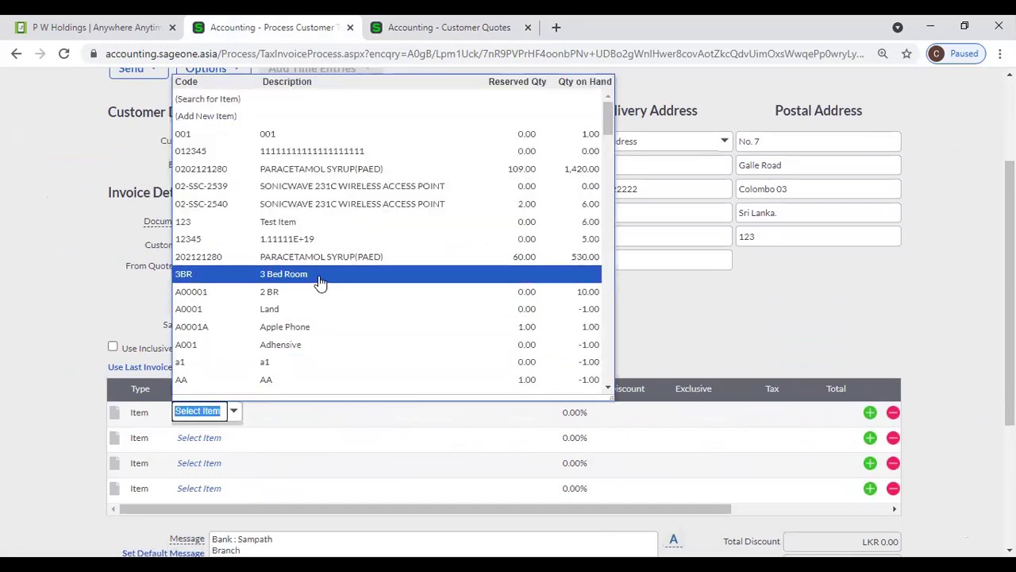
scroll(320, 283, down, 4)
scroll(320, 284, up, 5)
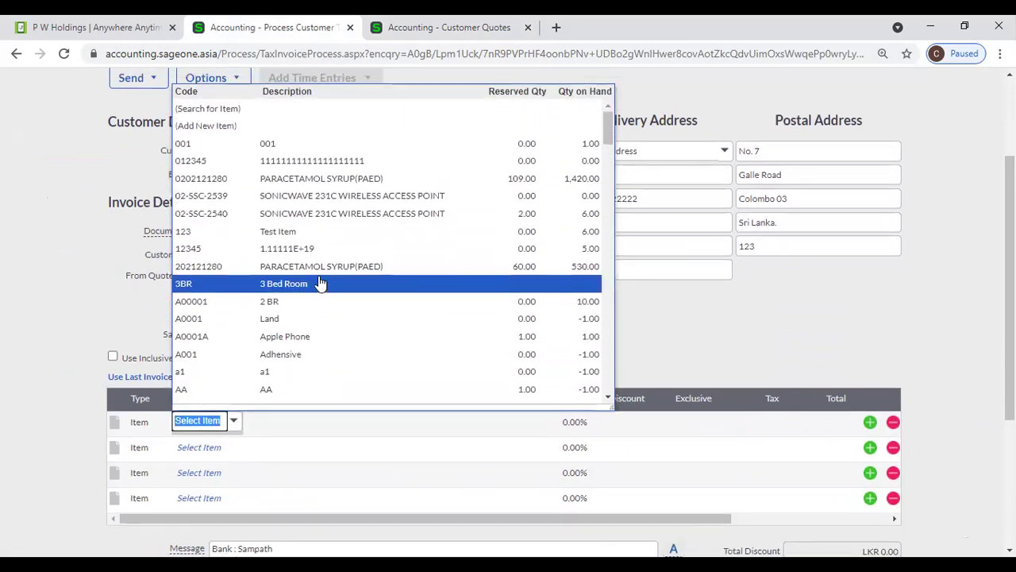
scroll(318, 278, up, 2)
click(426, 170)
scroll(270, 299, down, 3)
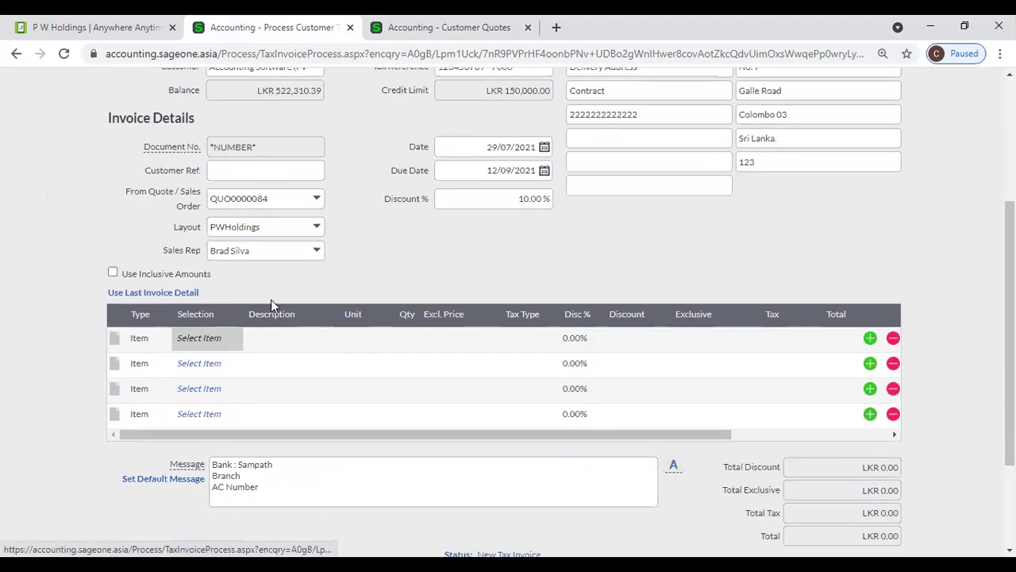
- Set the first invoice line's type to Account and look through the accounts offered, without selecting one
click(148, 342)
click(161, 337)
click(161, 363)
click(233, 343)
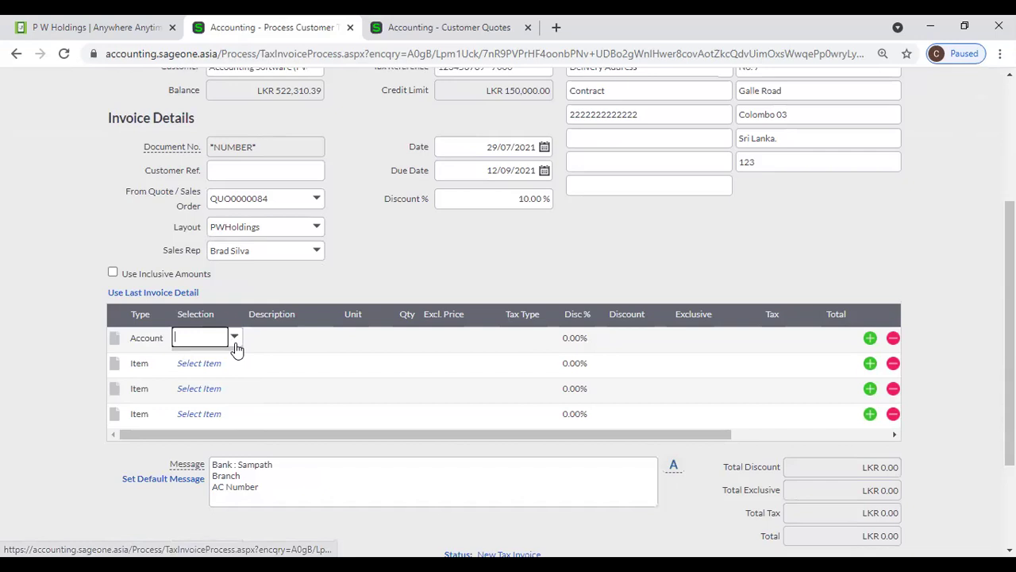
click(235, 347)
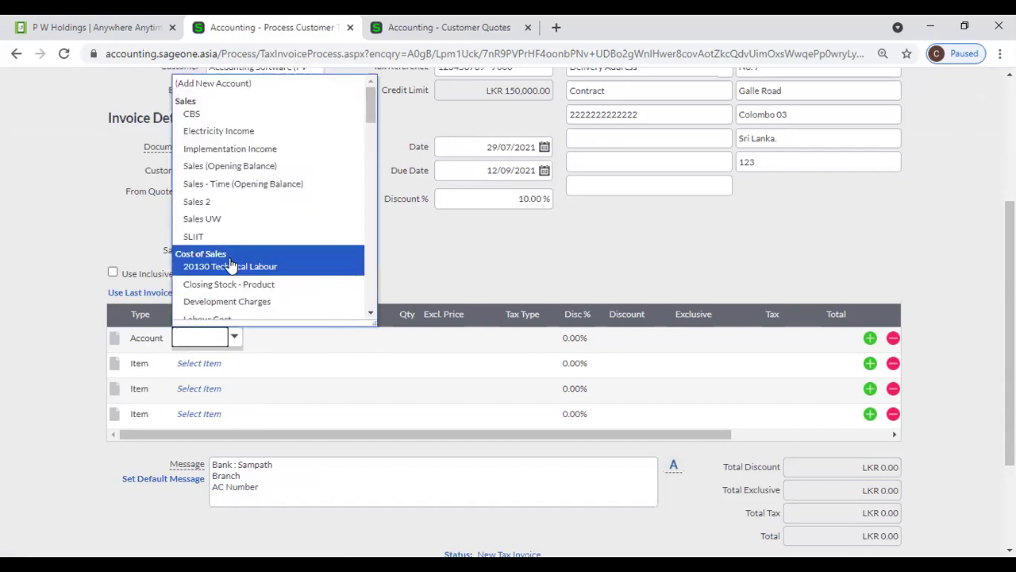
click(90, 268)
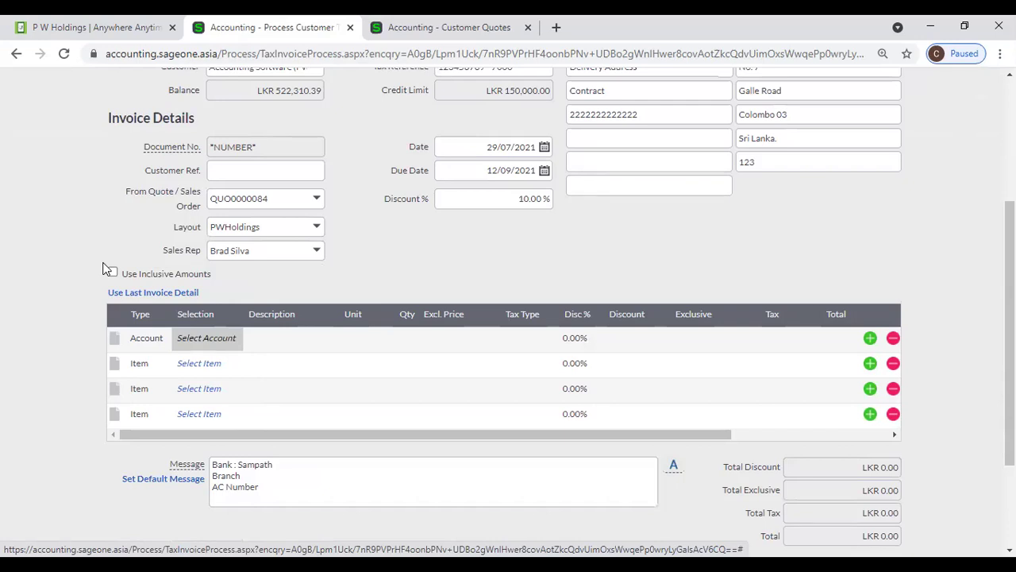
click(208, 341)
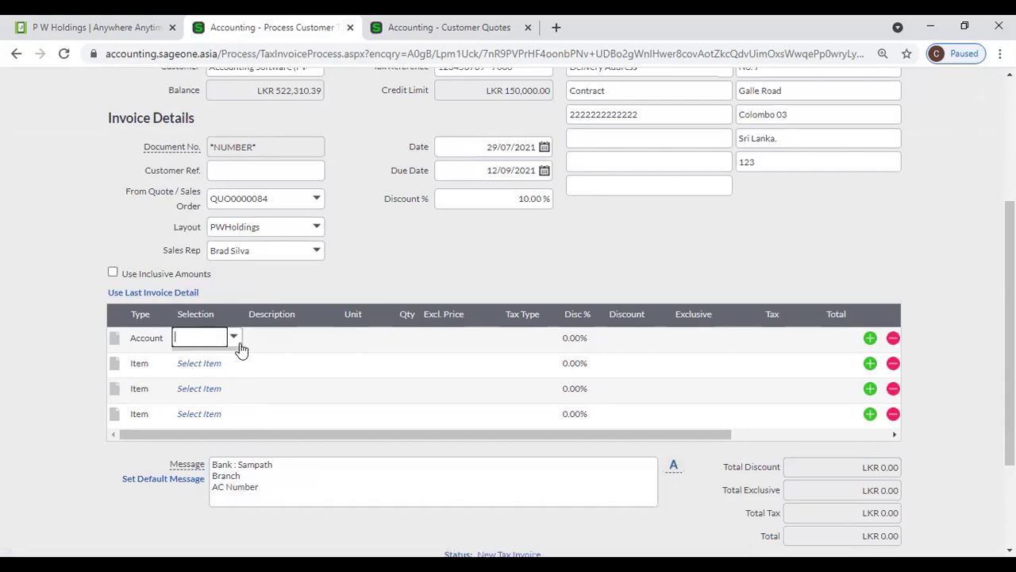
click(235, 339)
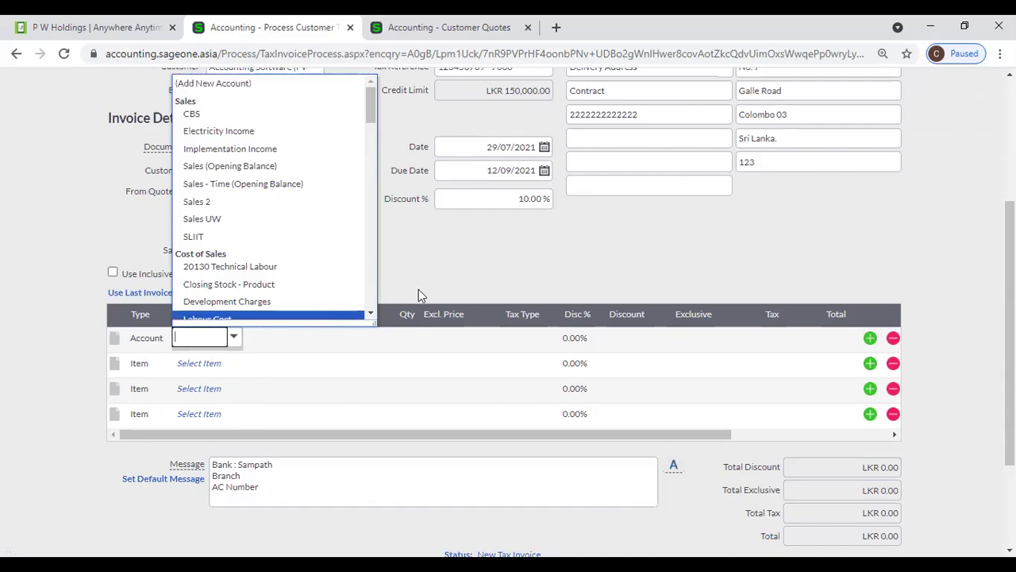
click(483, 275)
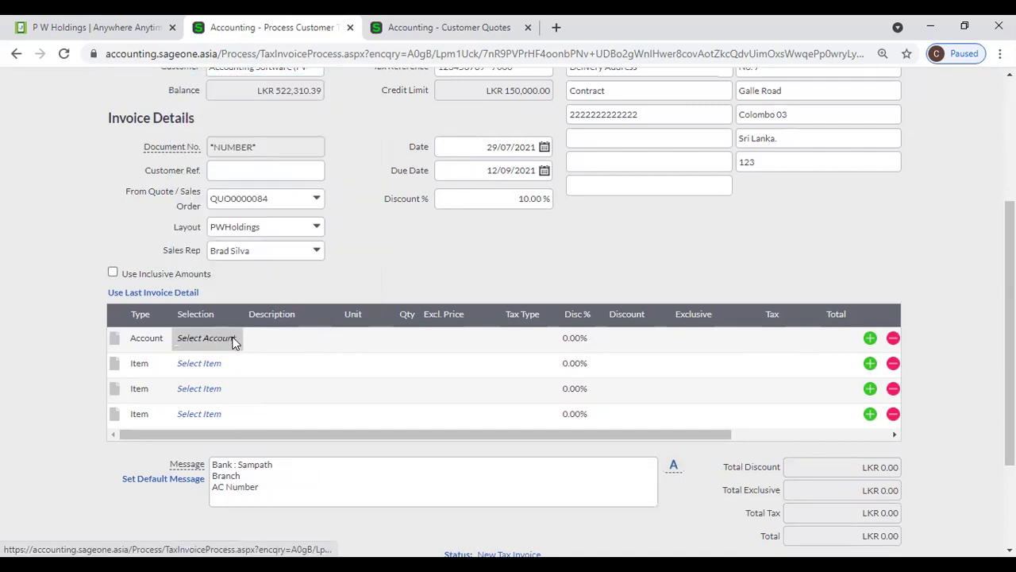
- Review the line types again and change the first invoice line's type to Time
click(145, 347)
click(163, 345)
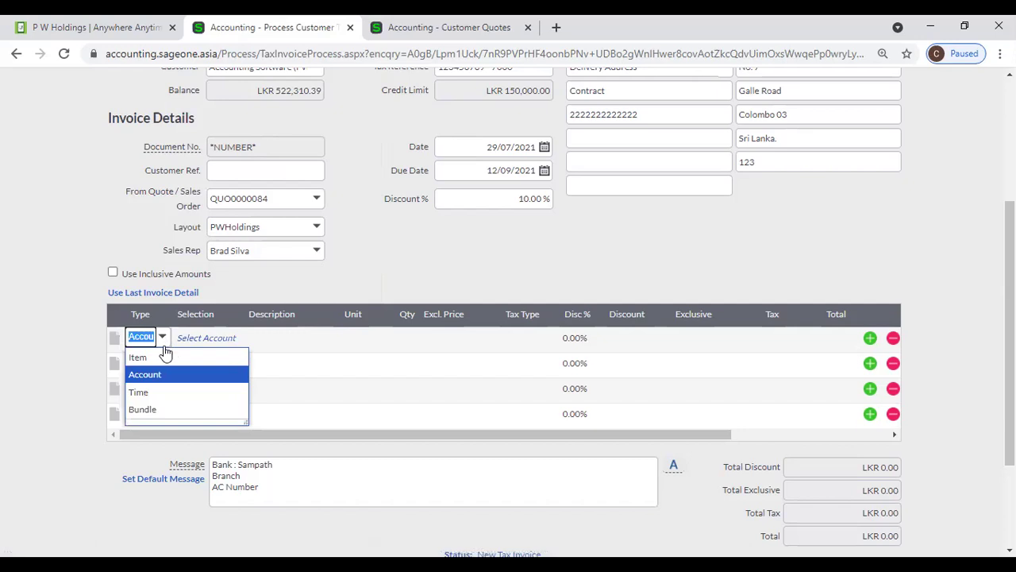
click(291, 296)
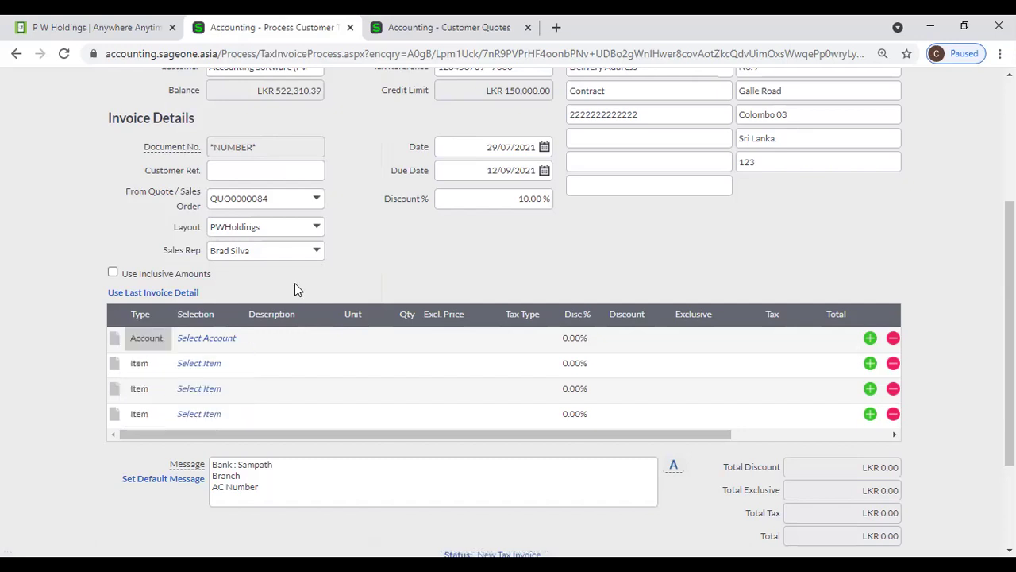
click(161, 340)
click(153, 393)
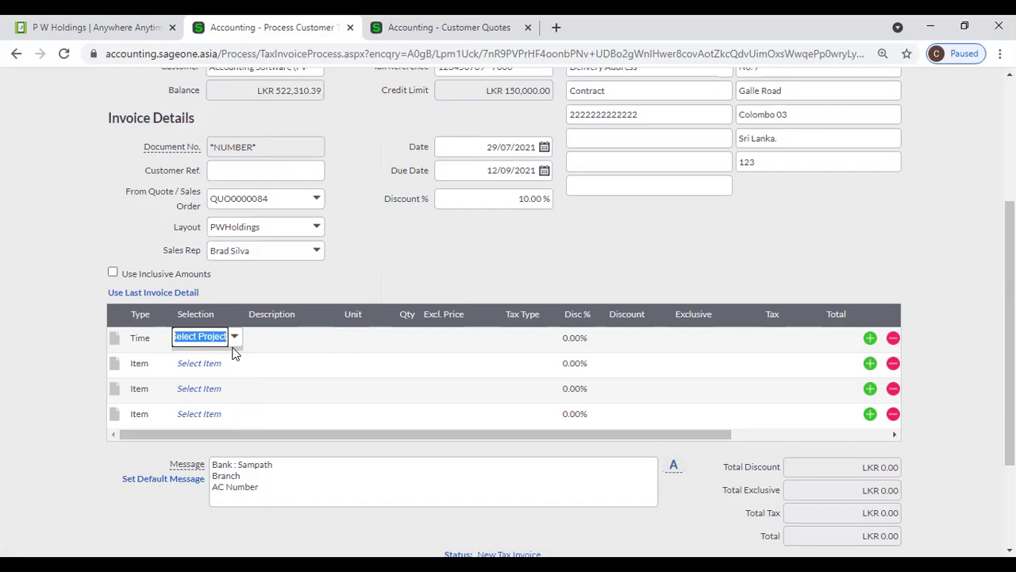
- Change the first invoice line's type to Bundle and select the Computer bundle COM001
click(158, 343)
click(162, 340)
click(159, 407)
click(224, 341)
click(234, 340)
click(249, 370)
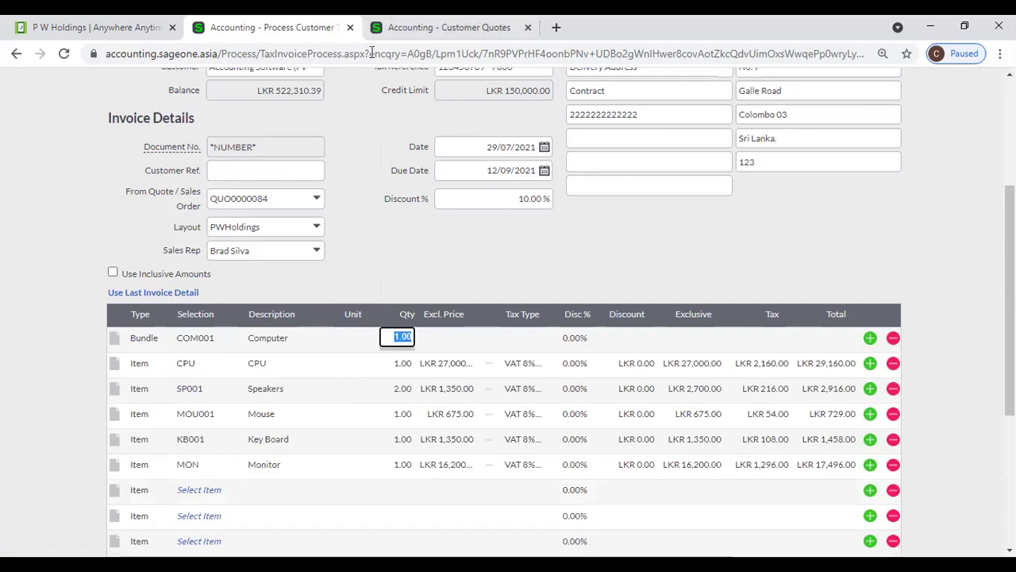
- Switch to the Customer Quotes browser page, go to the List of Item Bundles and open a blank new item bundle form
click(445, 27)
mouse_move(286, 119)
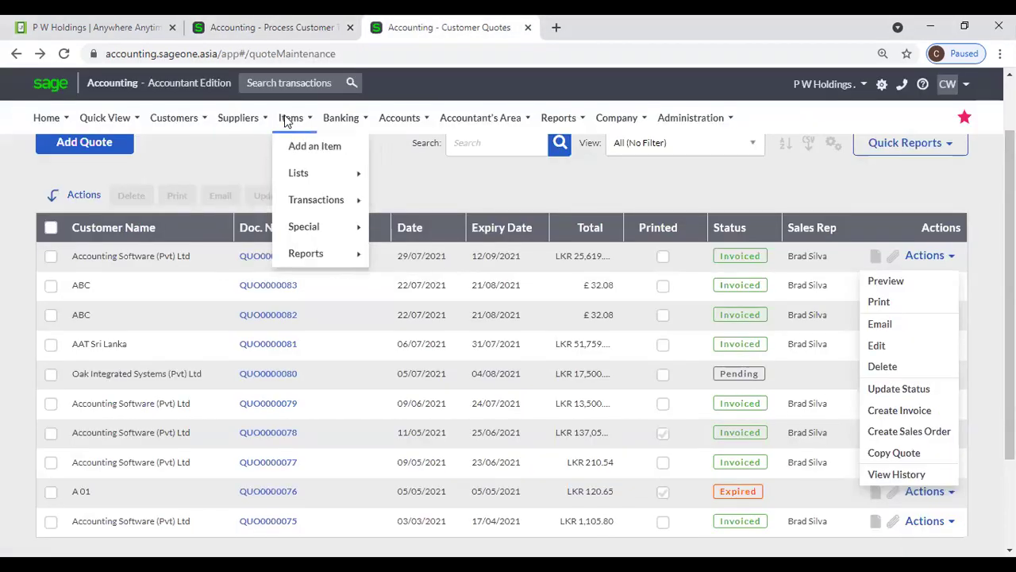
mouse_move(302, 178)
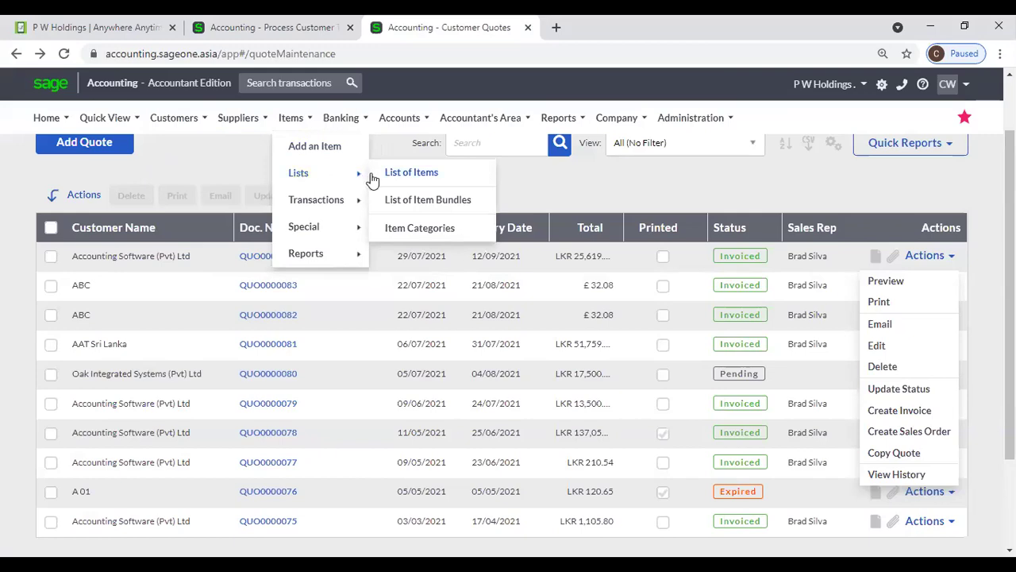
click(400, 205)
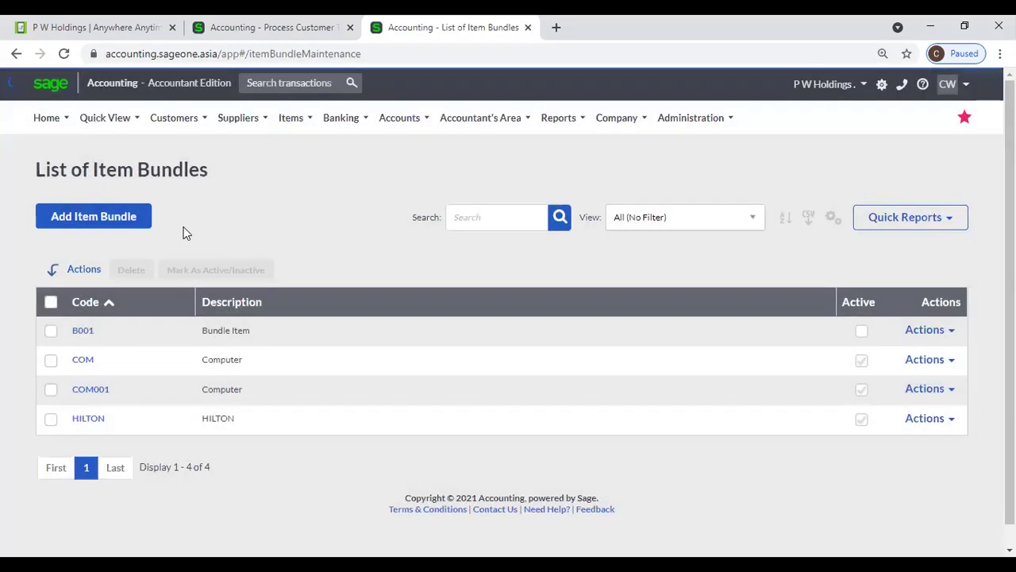
click(67, 218)
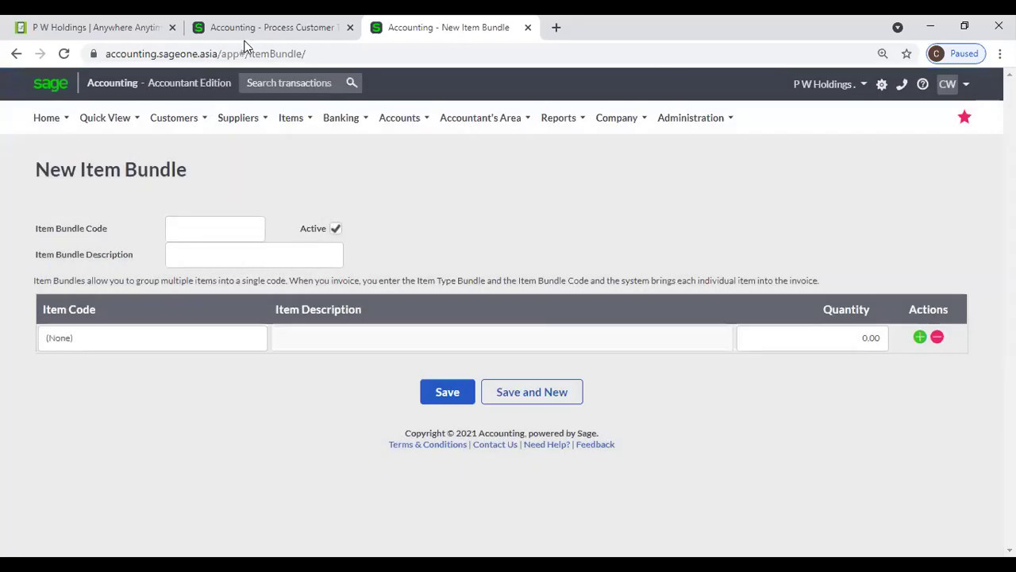
- Return to the customer invoice and set the COM001 Computer bundle's quantity to 2
click(244, 32)
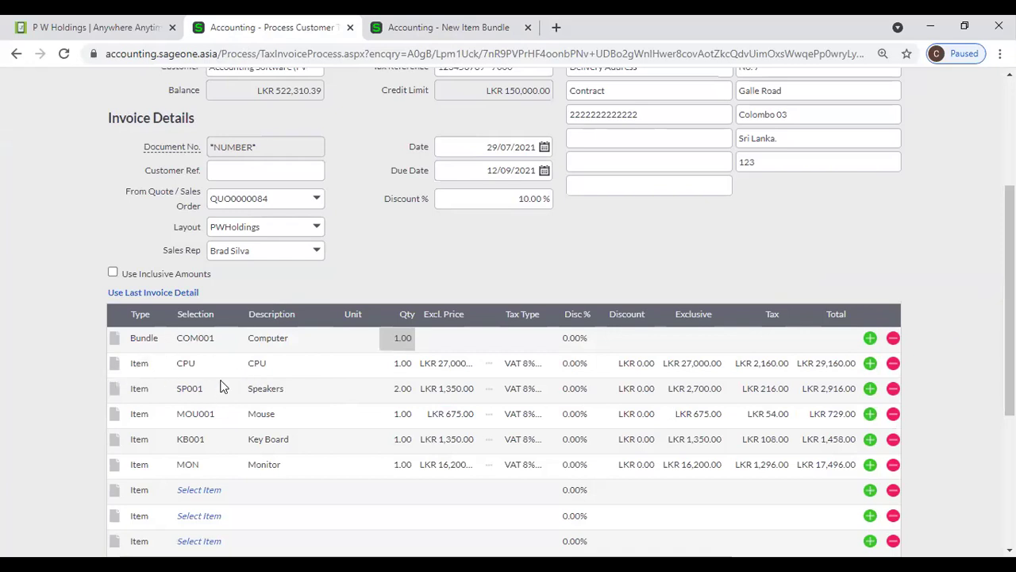
scroll(246, 391, down, 2)
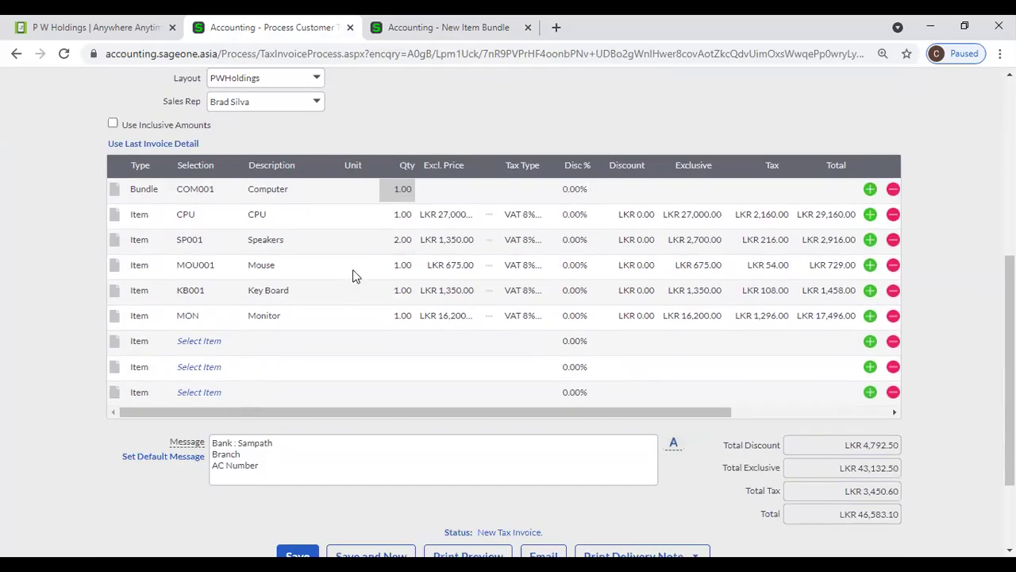
click(393, 190)
text(2)
key(Tab)
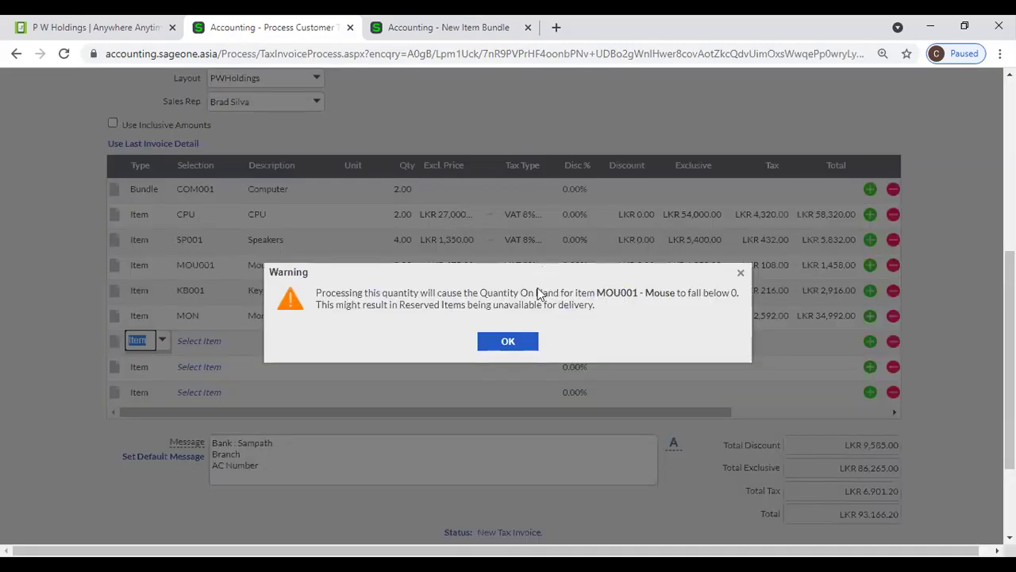
click(524, 341)
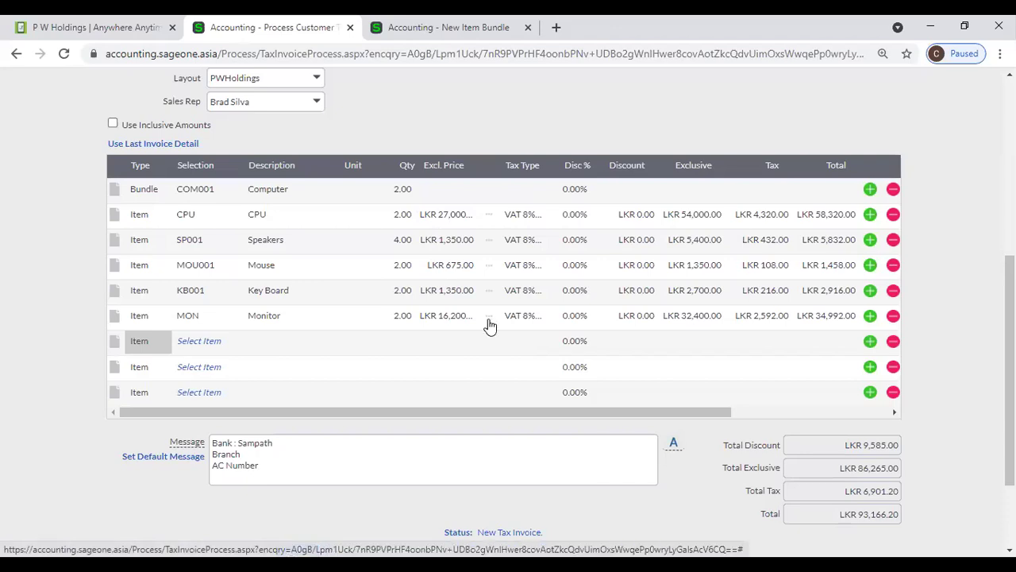
- Review the invoice's customer details, header fields, available options, bundle component lines and totals
scroll(491, 325, up, 4)
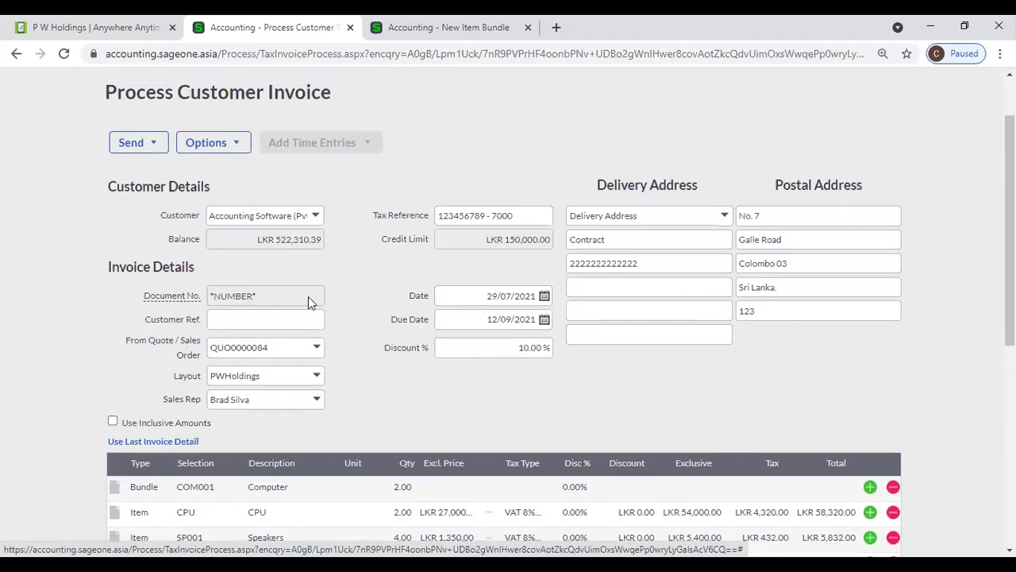
scroll(308, 298, down, 2)
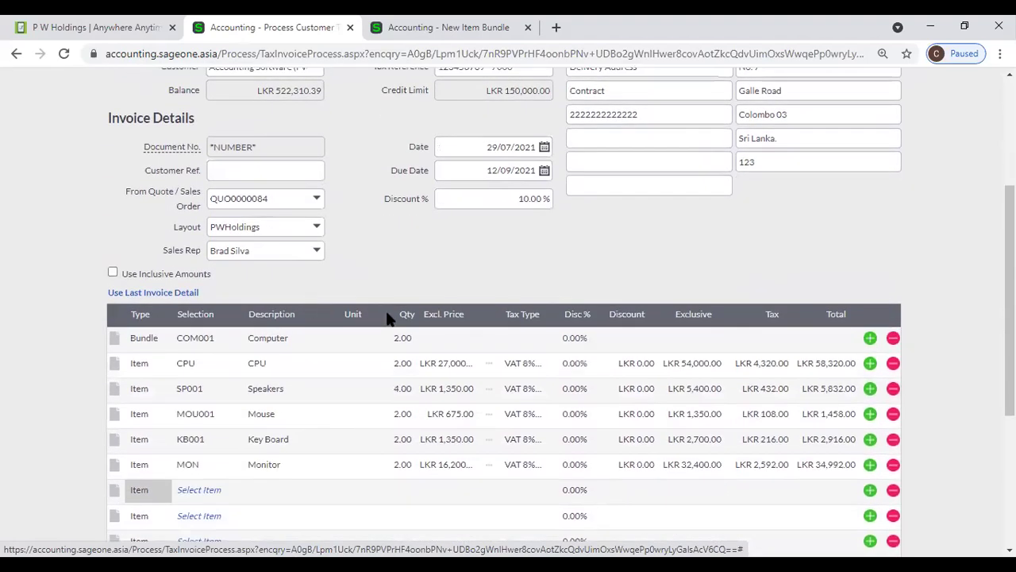
scroll(438, 317, down, 2)
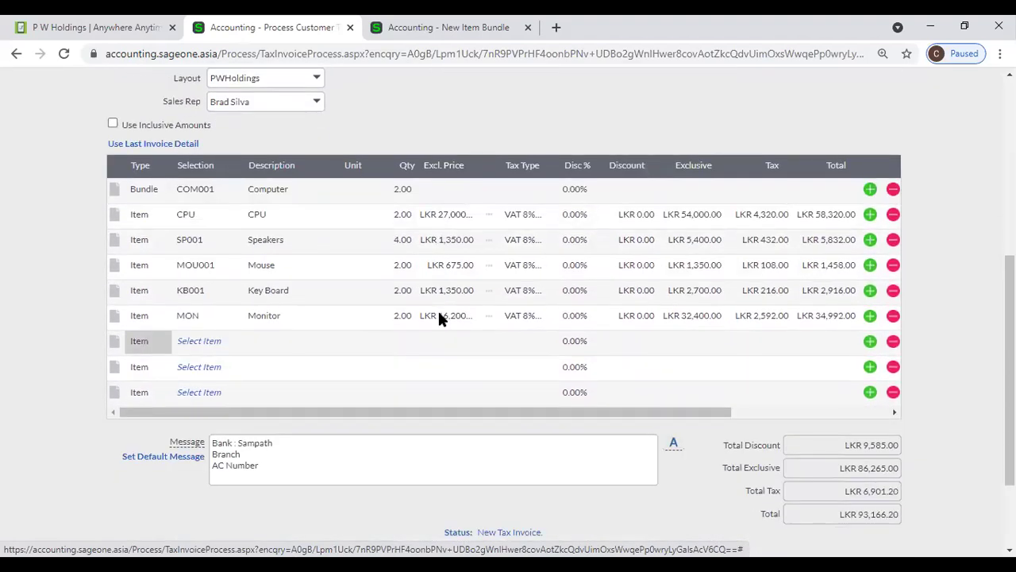
scroll(437, 317, up, 2)
scroll(442, 318, up, 2)
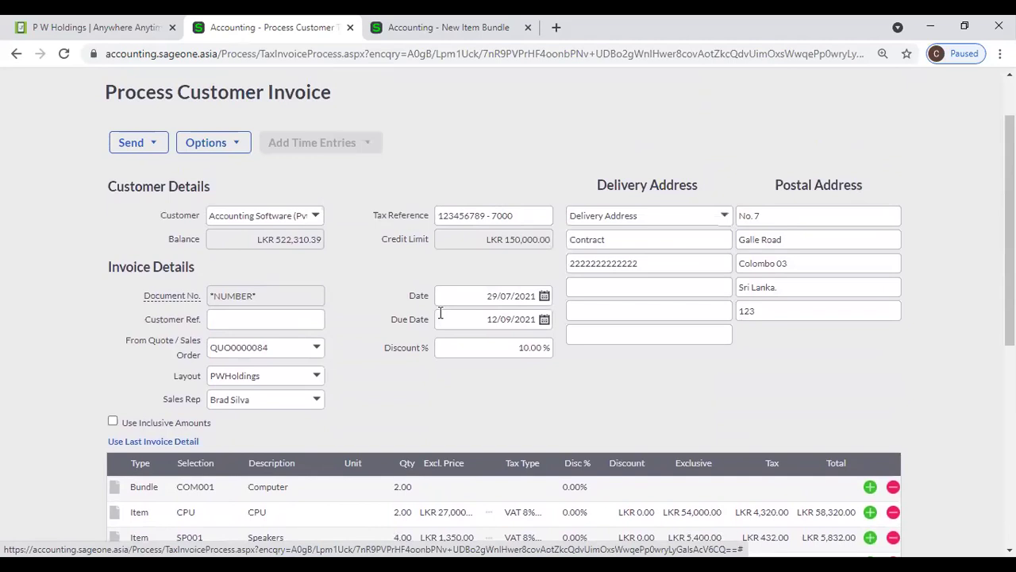
scroll(441, 313, up, 1)
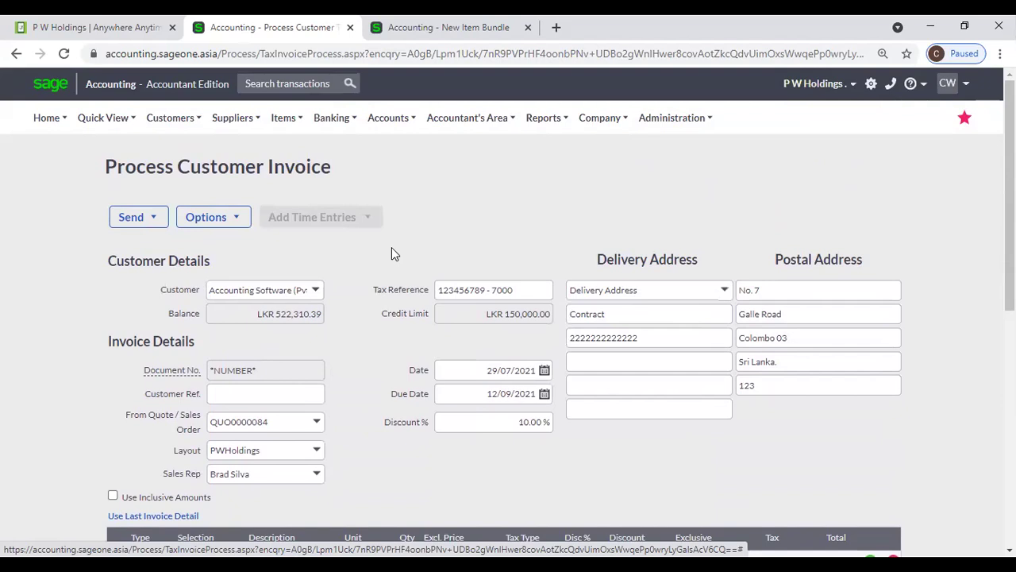
click(220, 226)
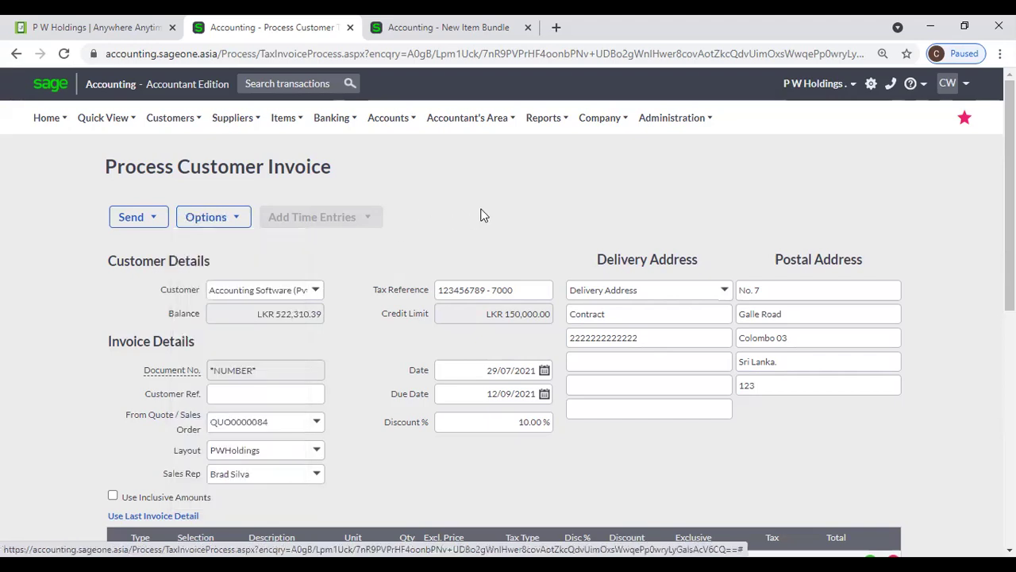
scroll(481, 215, down, 2)
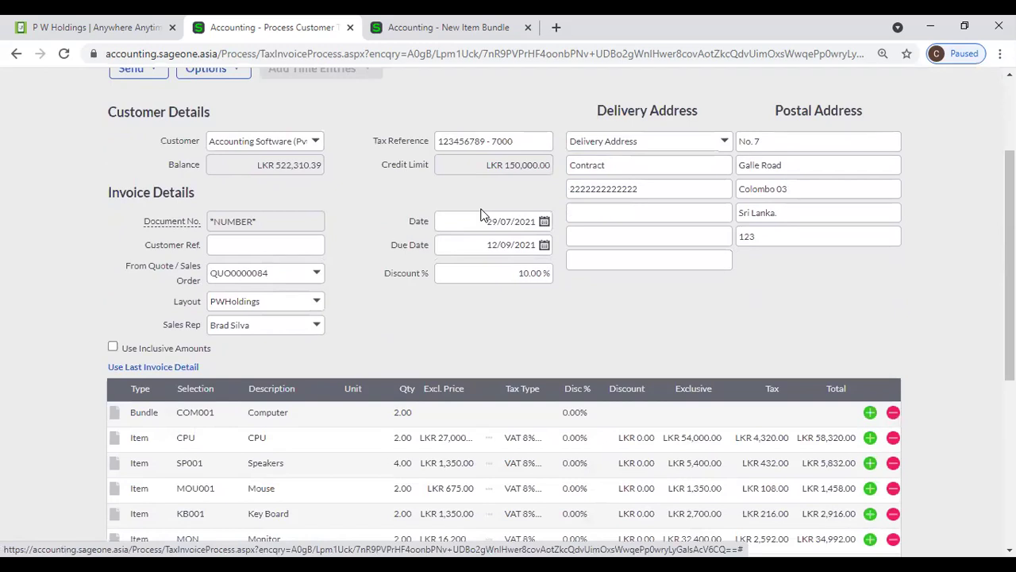
scroll(482, 215, down, 2)
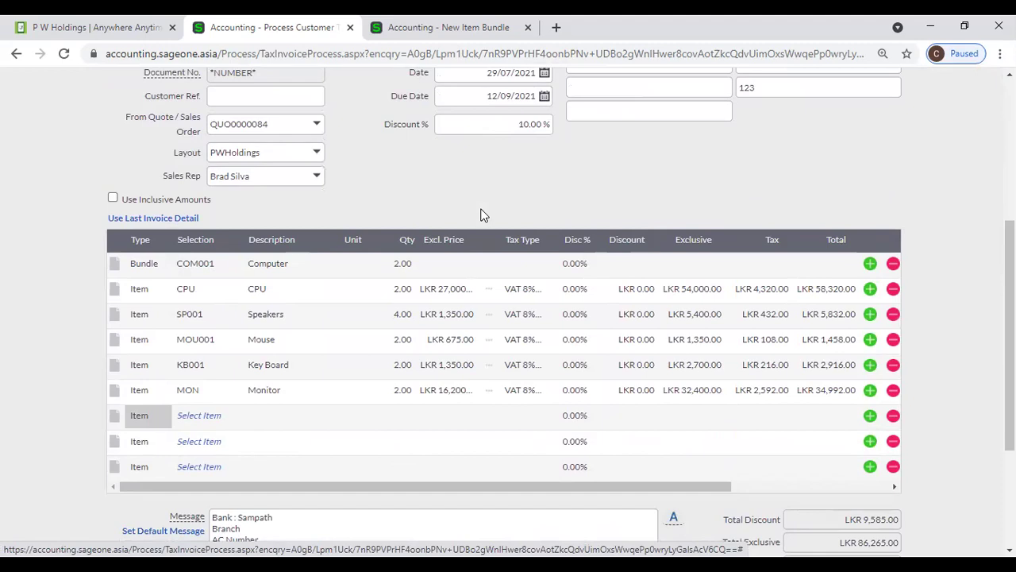
- Go from the invoice to the customer transaction options and locate Customer Recurring Invoices
scroll(481, 215, up, 2)
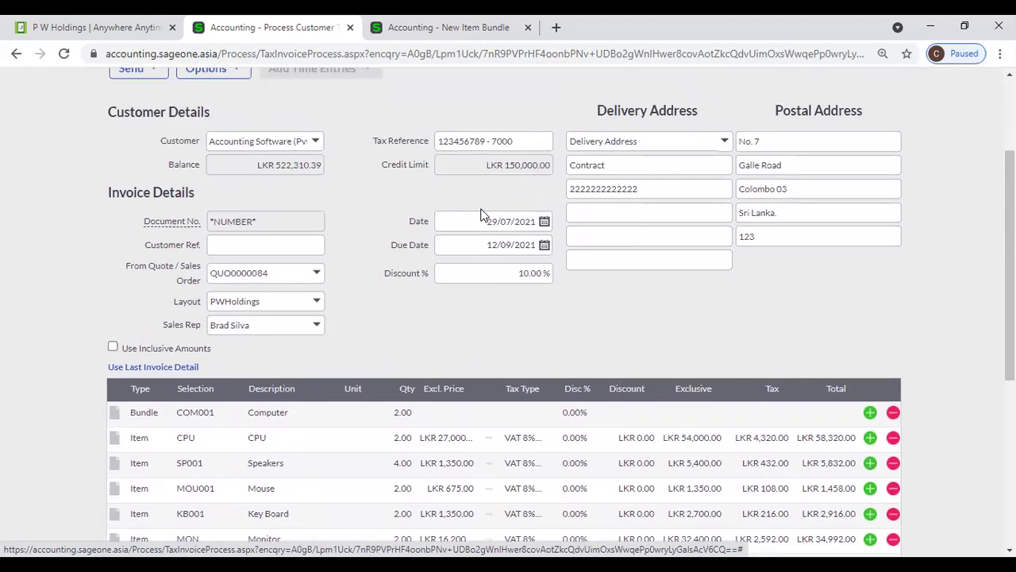
scroll(481, 215, up, 1)
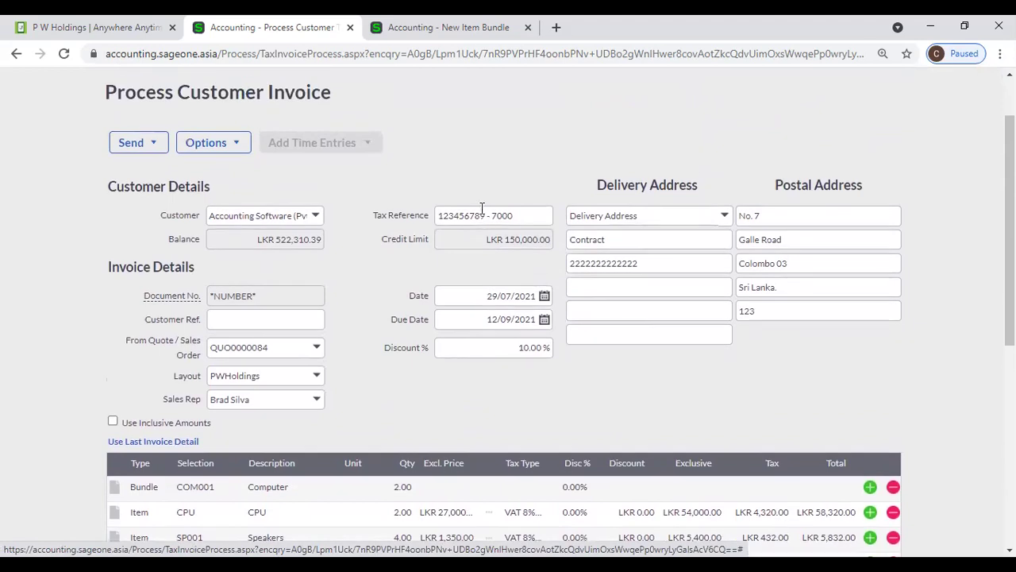
scroll(481, 208, up, 1)
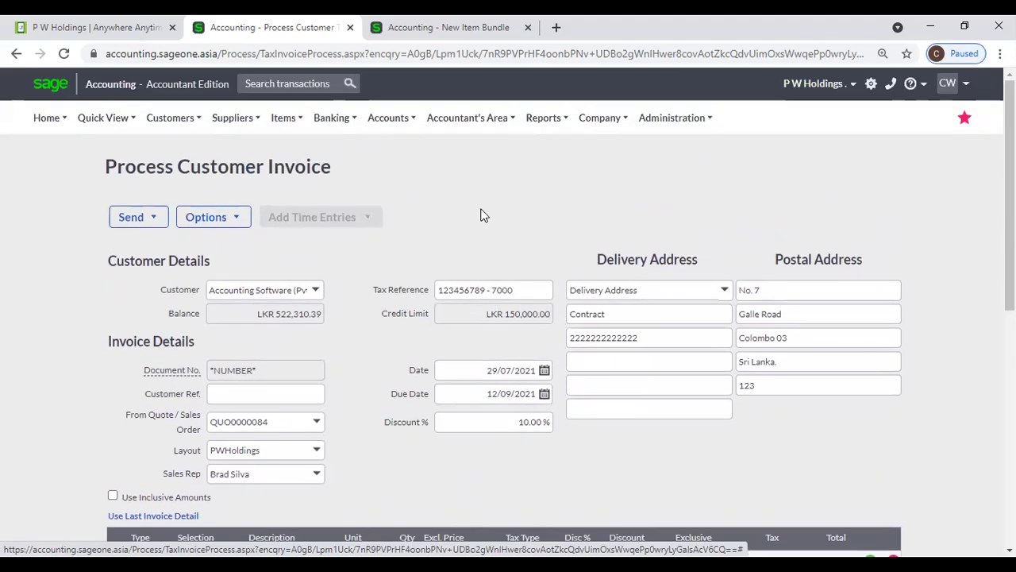
mouse_move(181, 119)
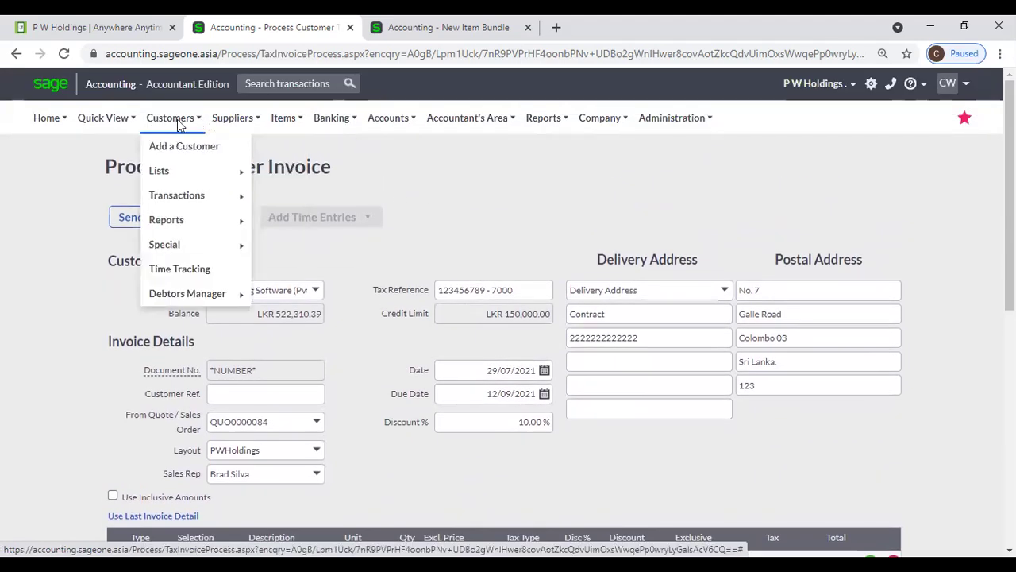
mouse_move(190, 223)
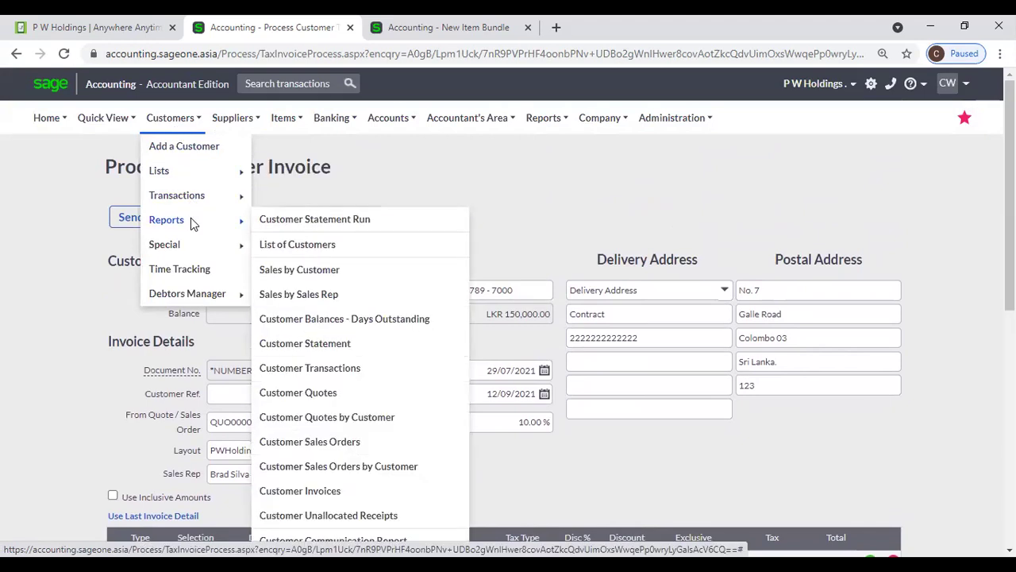
mouse_move(189, 195)
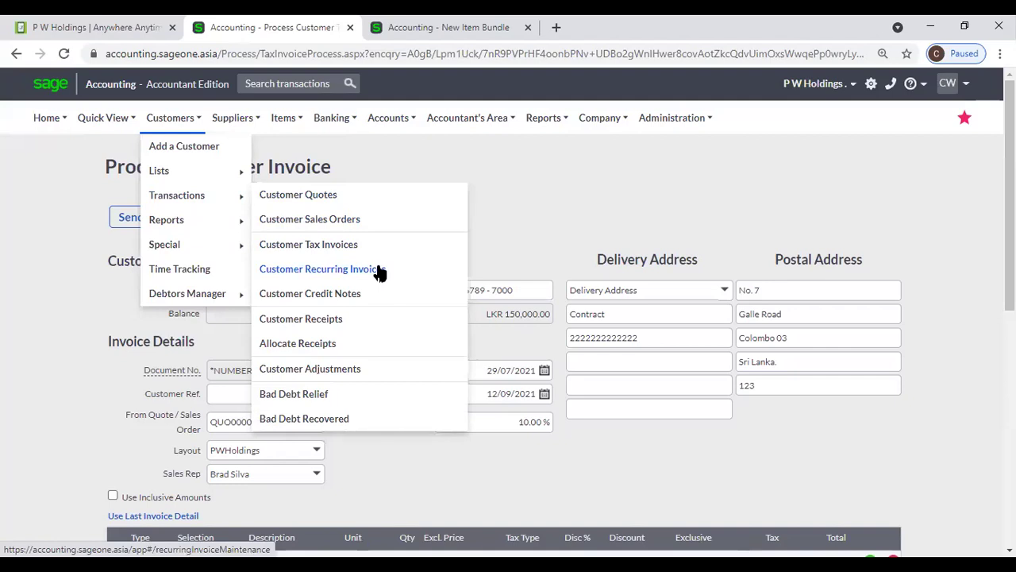